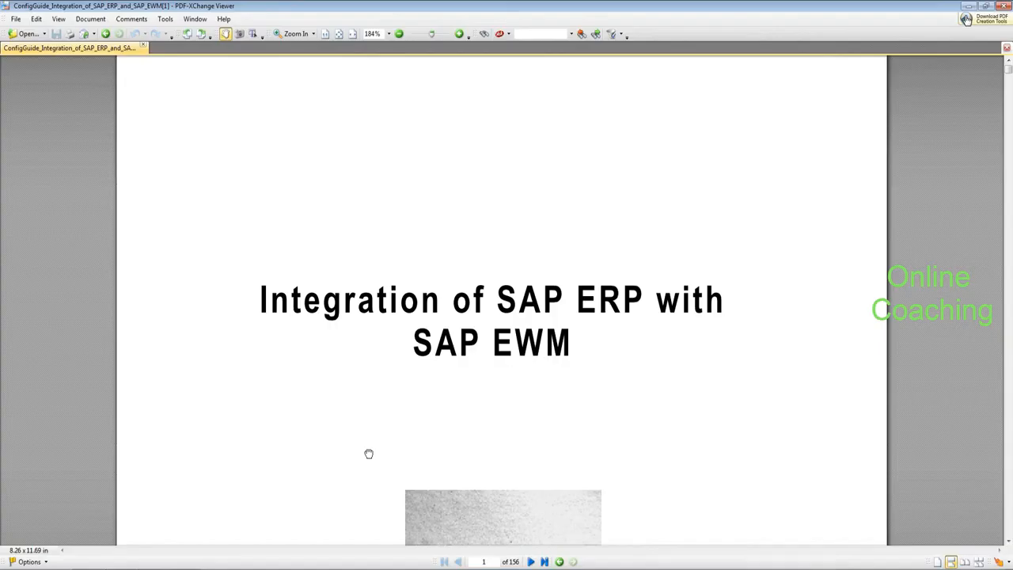
Step: Switch from SAP Easy Access to the ERP–EWM configuration guide PDF, page 1 of 156
{"action": "scroll", "coordinate": [368, 452], "scroll_direction": "down", "scroll_amount": 3}
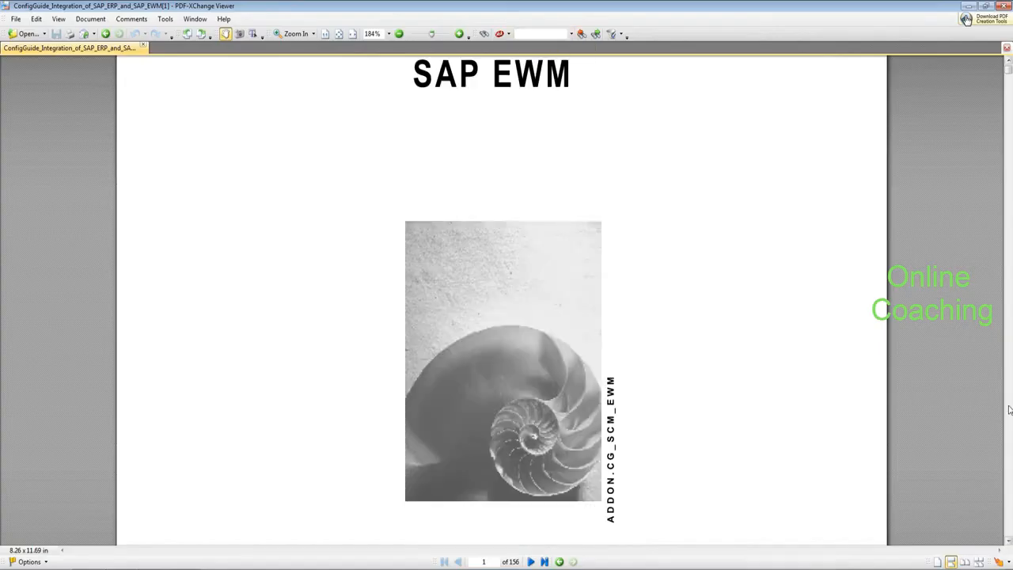
Step: Scroll through the guide to page 52, Generating the Distribution Model for ERP to EWM
{"action": "scroll", "coordinate": [1009, 409], "scroll_direction": "down", "scroll_amount": 10}
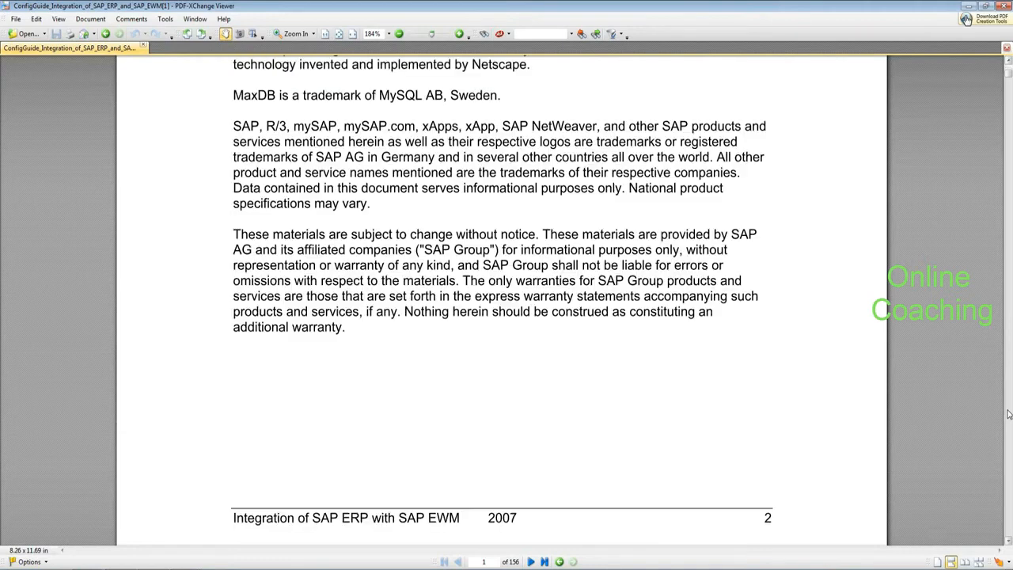
{"action": "scroll", "coordinate": [1009, 414], "scroll_direction": "down", "scroll_amount": 15}
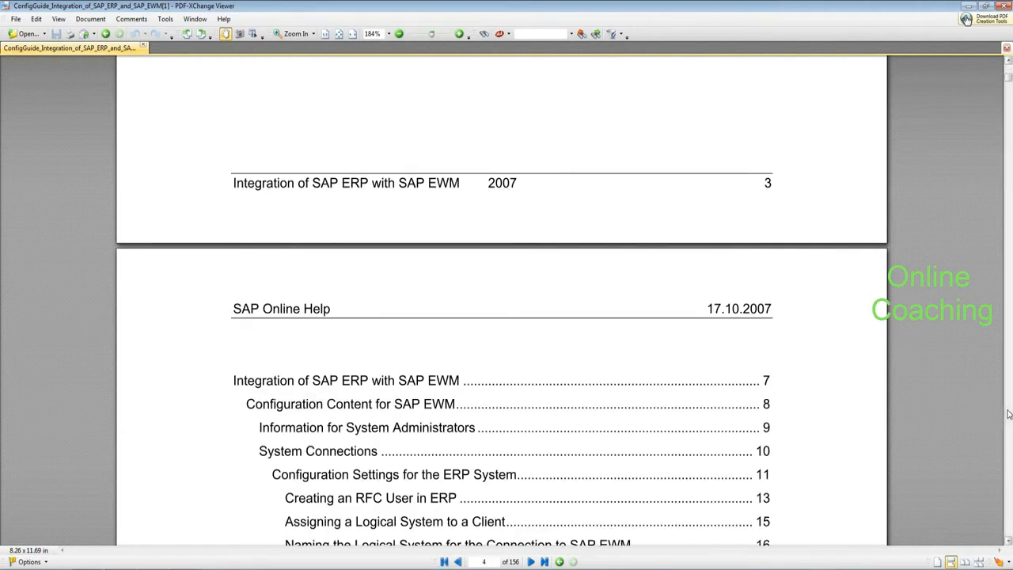
{"action": "scroll", "coordinate": [1009, 413], "scroll_direction": "down", "scroll_amount": 10}
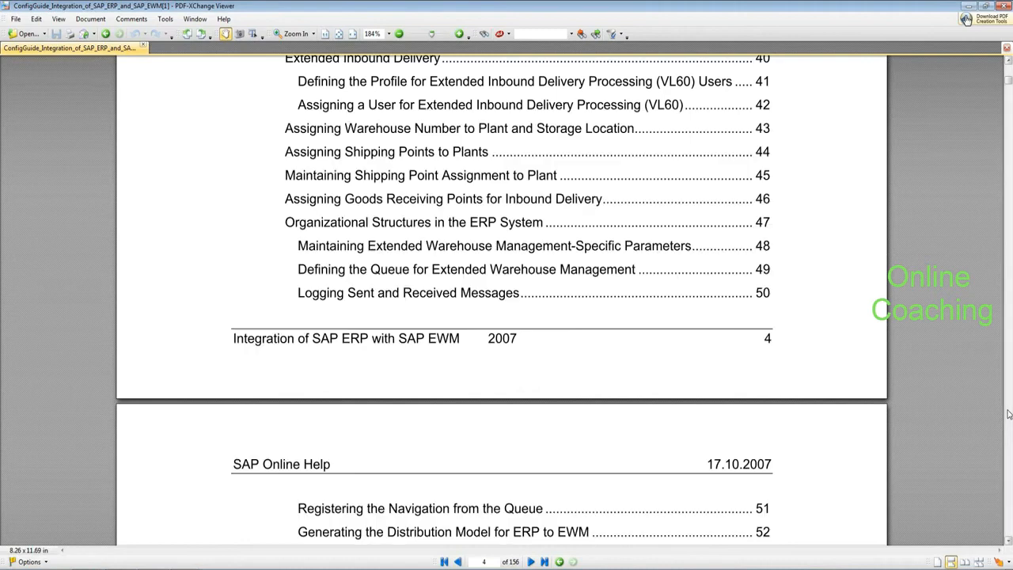
{"action": "scroll", "coordinate": [1009, 414], "scroll_direction": "down", "scroll_amount": 20}
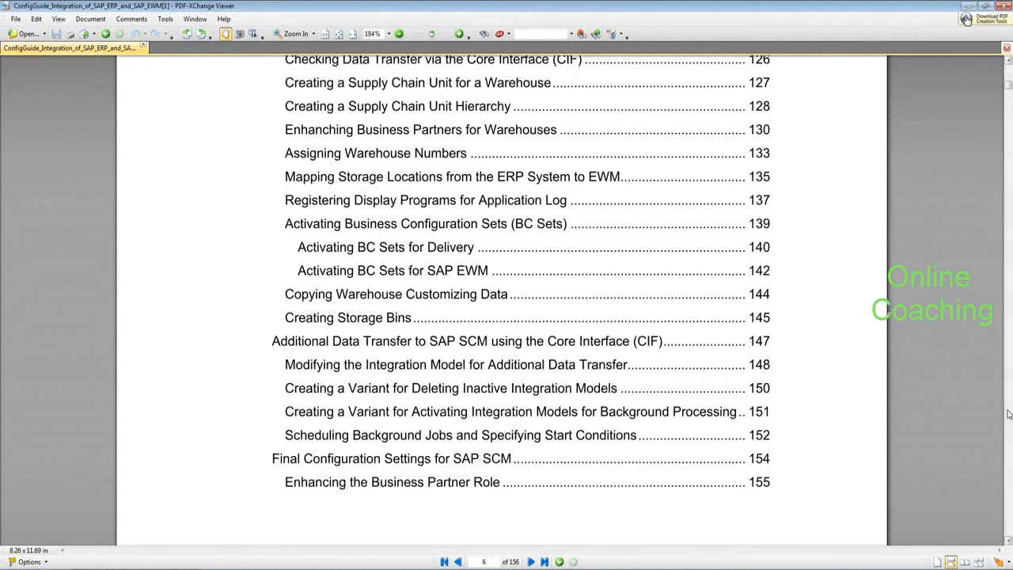
{"action": "scroll", "coordinate": [1009, 413], "scroll_direction": "down", "scroll_amount": 20}
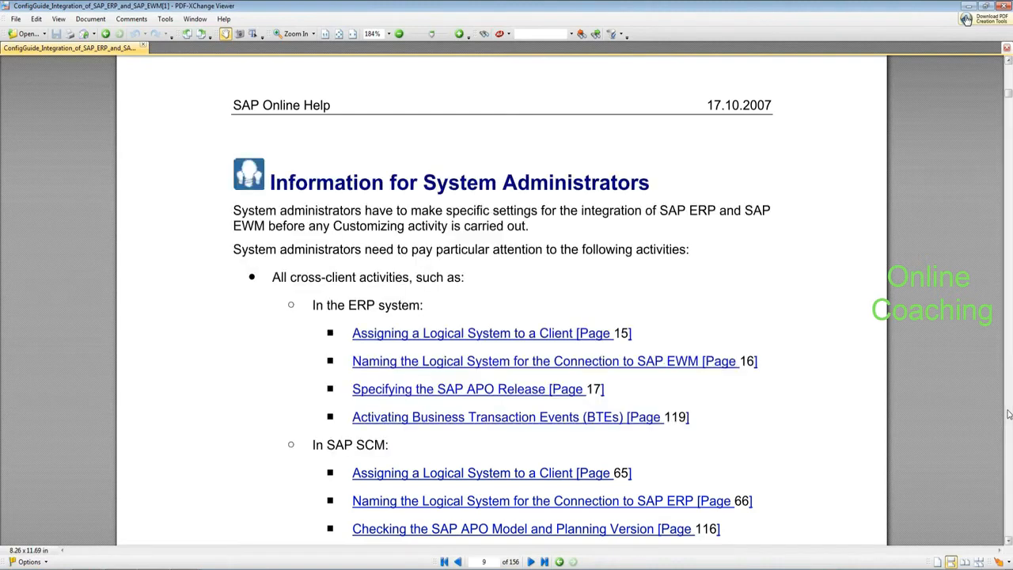
{"action": "scroll", "coordinate": [1008, 414], "scroll_direction": "down", "scroll_amount": 20}
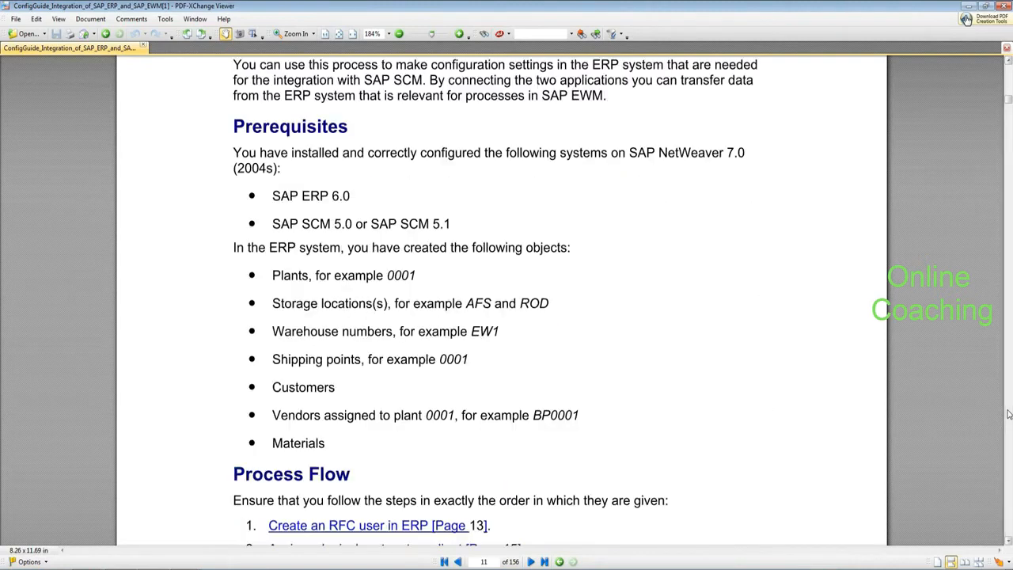
{"action": "scroll", "coordinate": [1009, 414], "scroll_direction": "down", "scroll_amount": 10}
{"action": "scroll", "coordinate": [1009, 414], "scroll_direction": "down", "scroll_amount": 15}
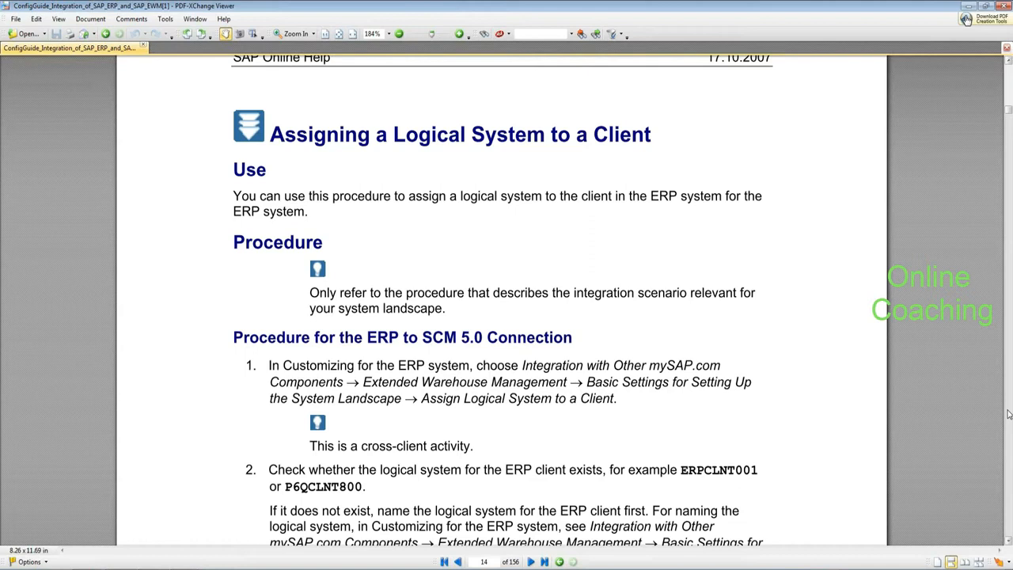
{"action": "scroll", "coordinate": [1009, 414], "scroll_direction": "down", "scroll_amount": 20}
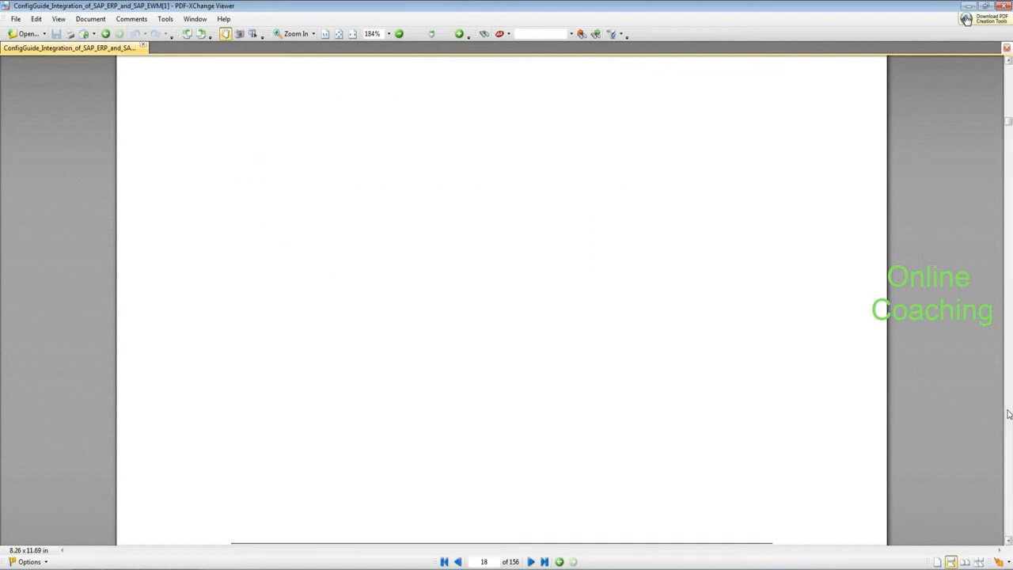
{"action": "scroll", "coordinate": [1009, 413], "scroll_direction": "down", "scroll_amount": 15}
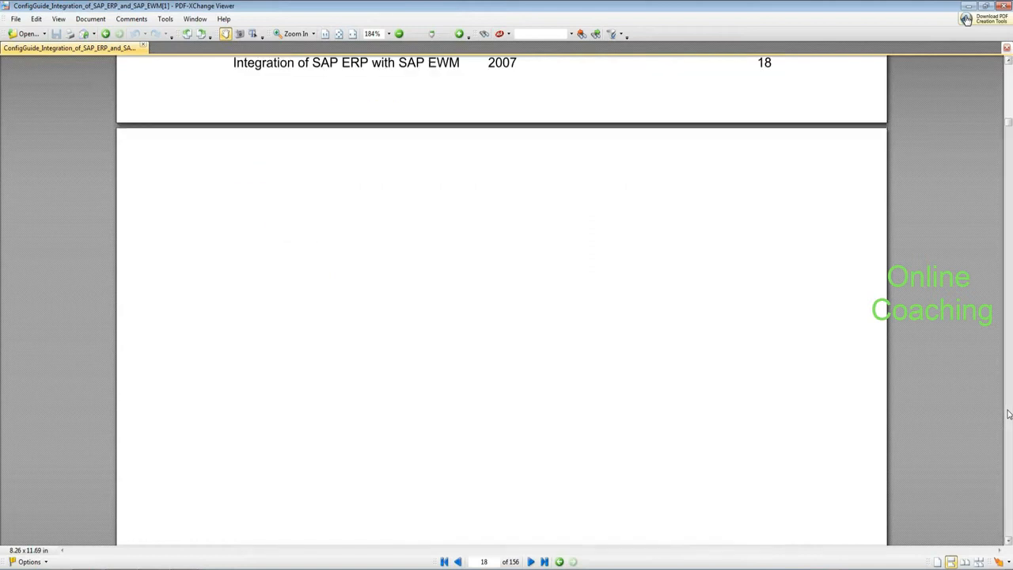
{"action": "scroll", "coordinate": [1009, 414], "scroll_direction": "down", "scroll_amount": 5}
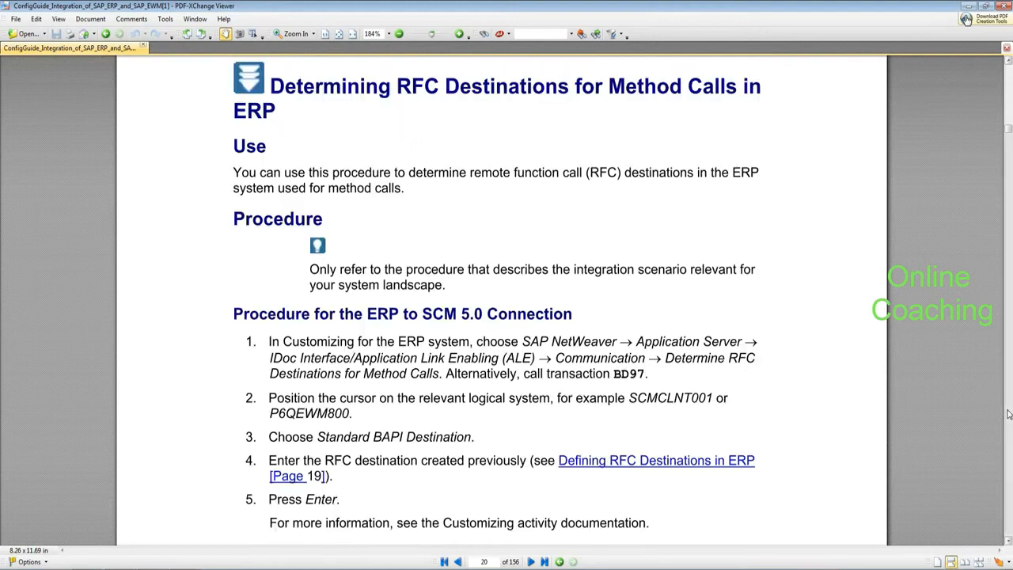
{"action": "scroll", "coordinate": [1008, 414], "scroll_direction": "down", "scroll_amount": 20}
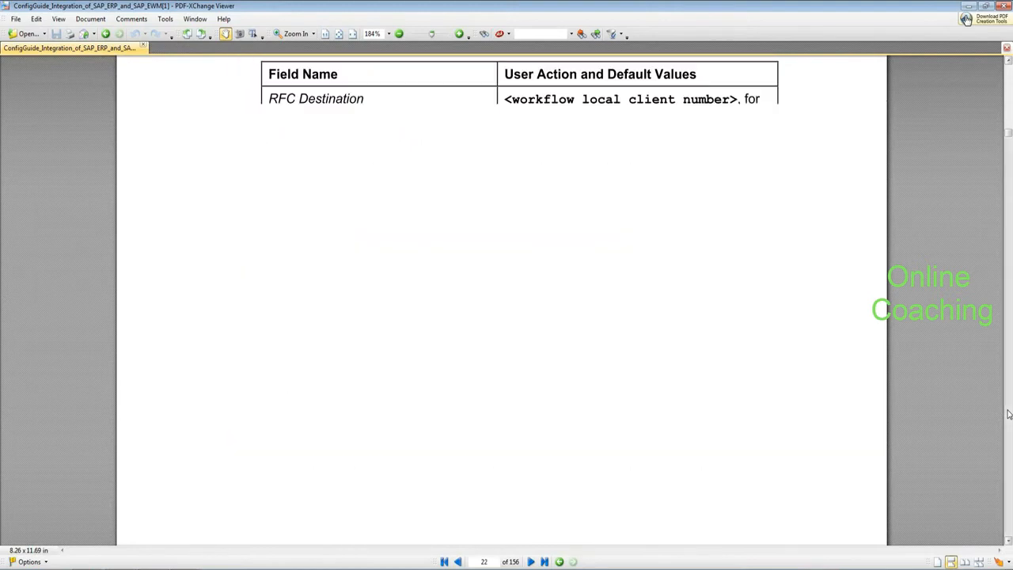
{"action": "scroll", "coordinate": [1009, 529], "scroll_direction": "down", "scroll_amount": 20}
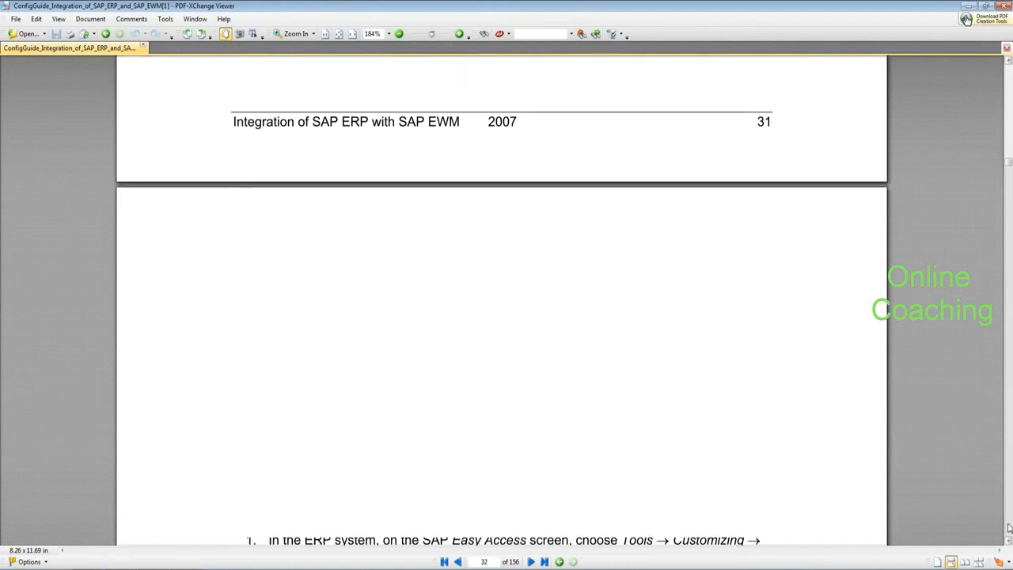
{"action": "scroll", "coordinate": [1008, 528], "scroll_direction": "down", "scroll_amount": 20}
{"action": "scroll", "coordinate": [1009, 528], "scroll_direction": "down", "scroll_amount": 20}
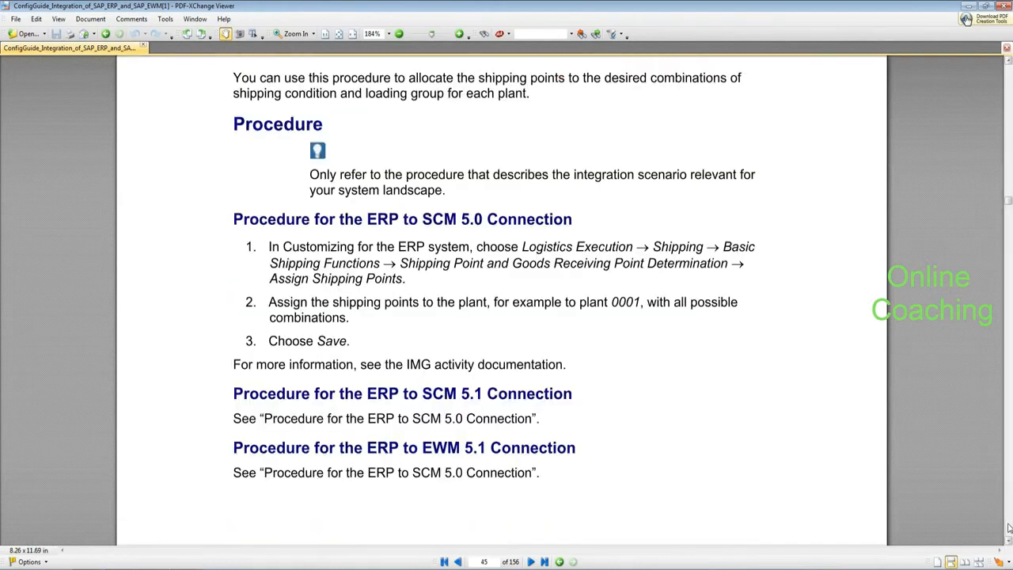
{"action": "scroll", "coordinate": [1008, 529], "scroll_direction": "down", "scroll_amount": 10}
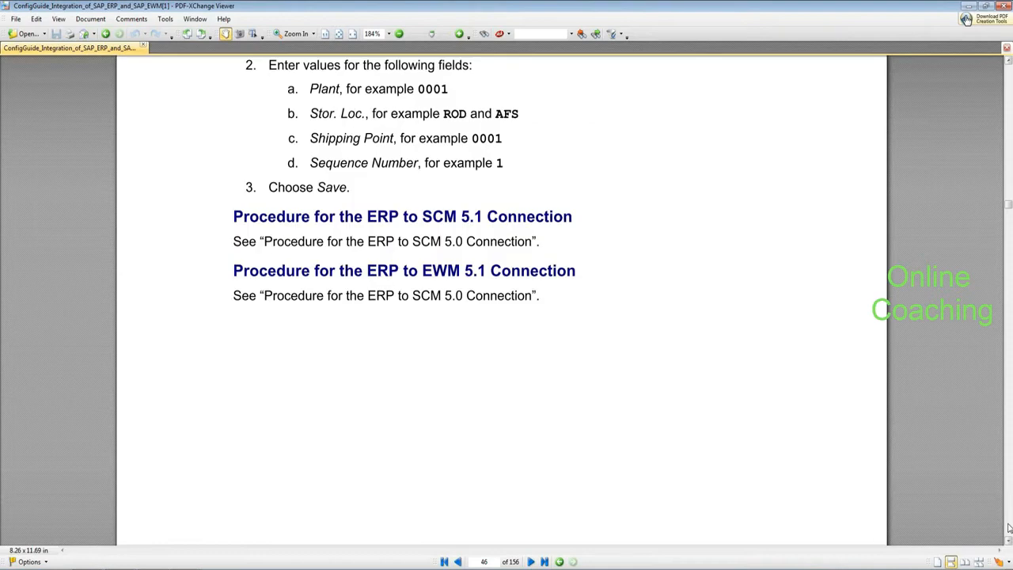
{"action": "scroll", "coordinate": [1009, 529], "scroll_direction": "down", "scroll_amount": 5}
{"action": "scroll", "coordinate": [1008, 529], "scroll_direction": "down", "scroll_amount": 15}
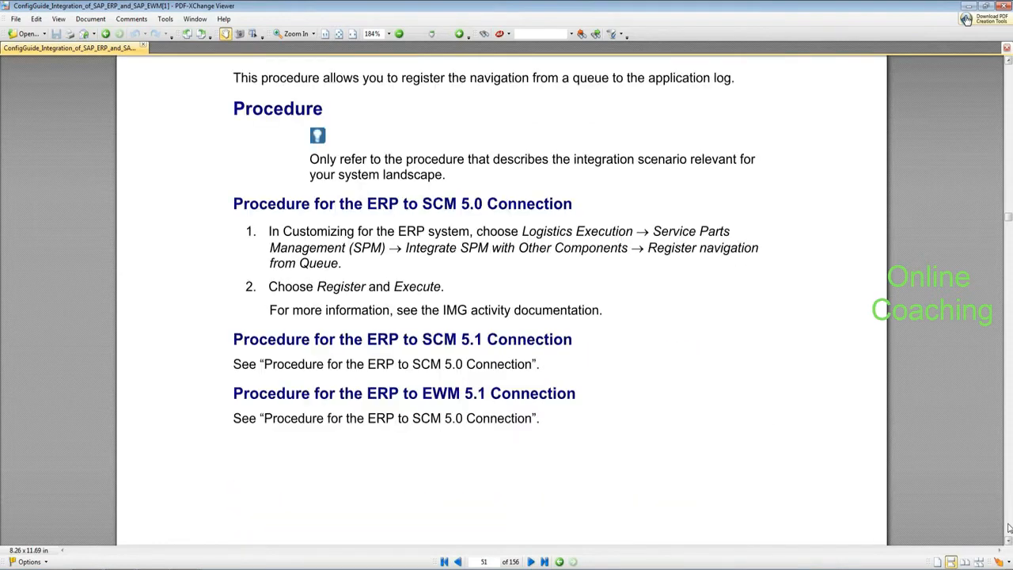
{"action": "scroll", "coordinate": [1009, 529], "scroll_direction": "down", "scroll_amount": 4}
{"action": "scroll", "coordinate": [1008, 529], "scroll_direction": "down", "scroll_amount": 5}
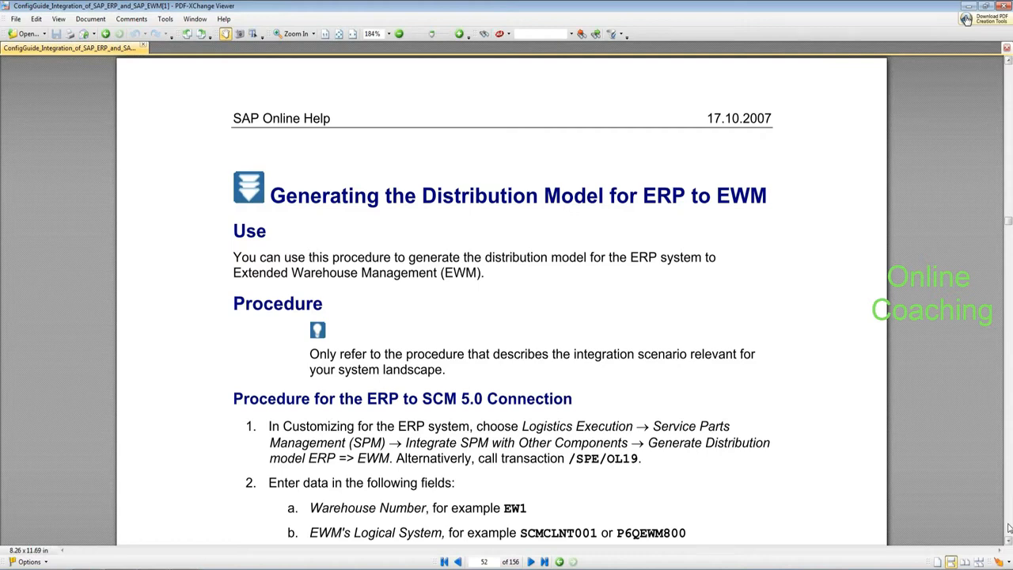
Step: Page forward in the guide to page 72, Determining RFC Destinations for Method Calls
{"action": "left_click", "coordinate": [1009, 528]}
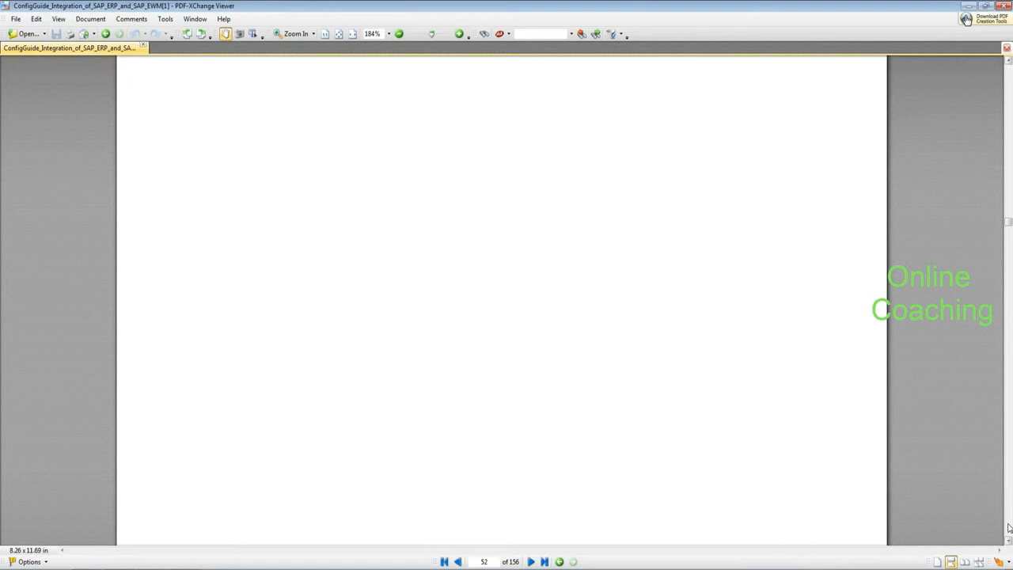
{"action": "left_click", "coordinate": [1008, 528]}
{"action": "left_click", "coordinate": [1009, 527]}
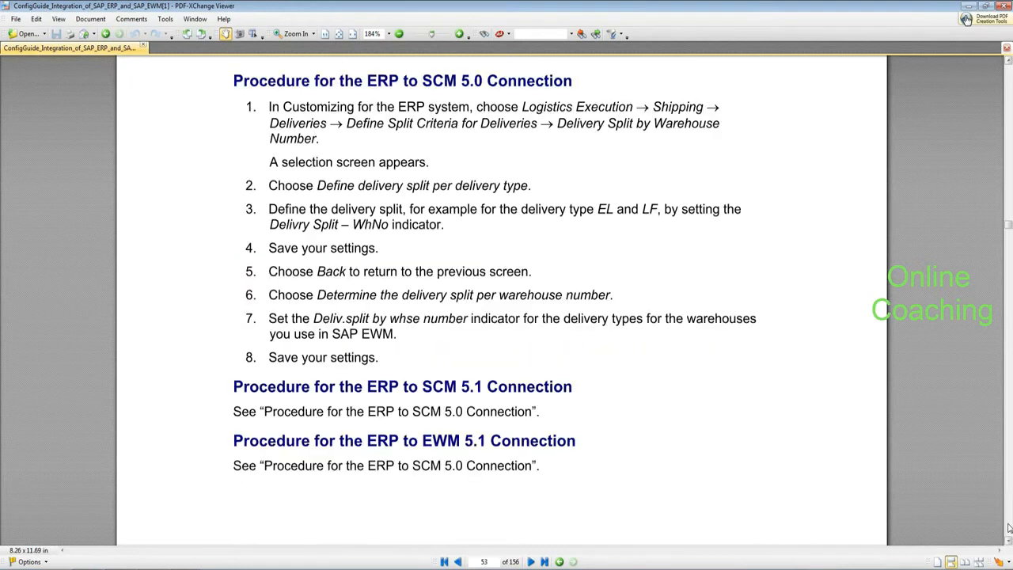
{"action": "left_click", "coordinate": [1009, 528]}
{"action": "left_click", "coordinate": [1009, 528]}
{"action": "left_click", "coordinate": [1009, 527]}
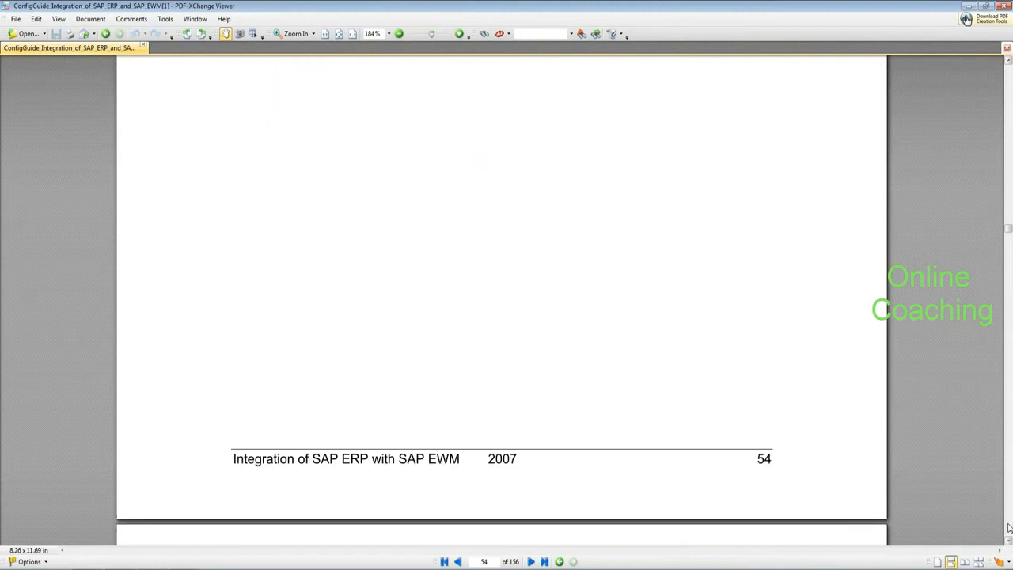
{"action": "left_click", "coordinate": [1009, 527]}
{"action": "left_click", "coordinate": [1008, 528]}
{"action": "left_click", "coordinate": [1009, 528]}
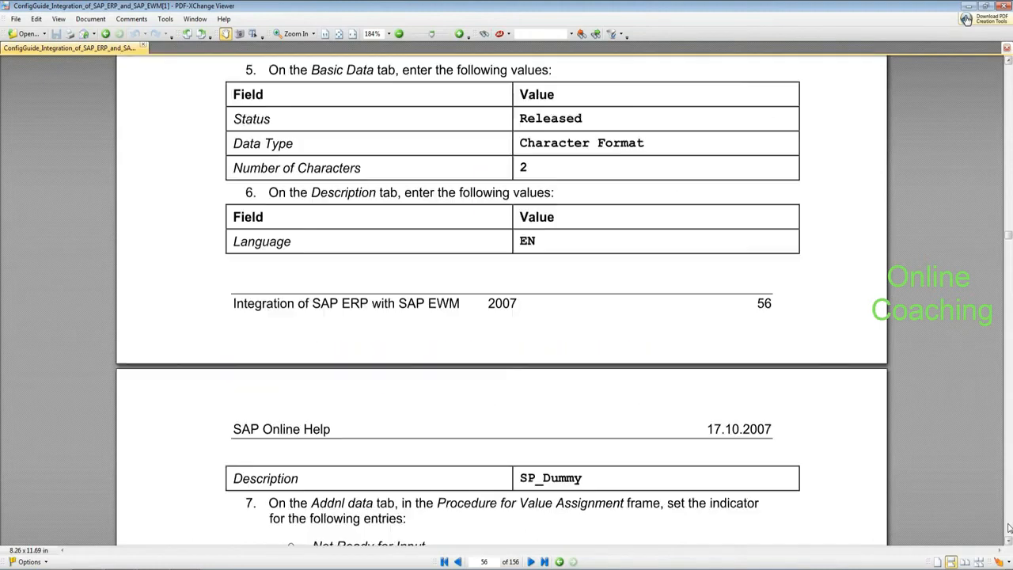
{"action": "left_click", "coordinate": [1008, 527]}
{"action": "left_click", "coordinate": [1009, 528]}
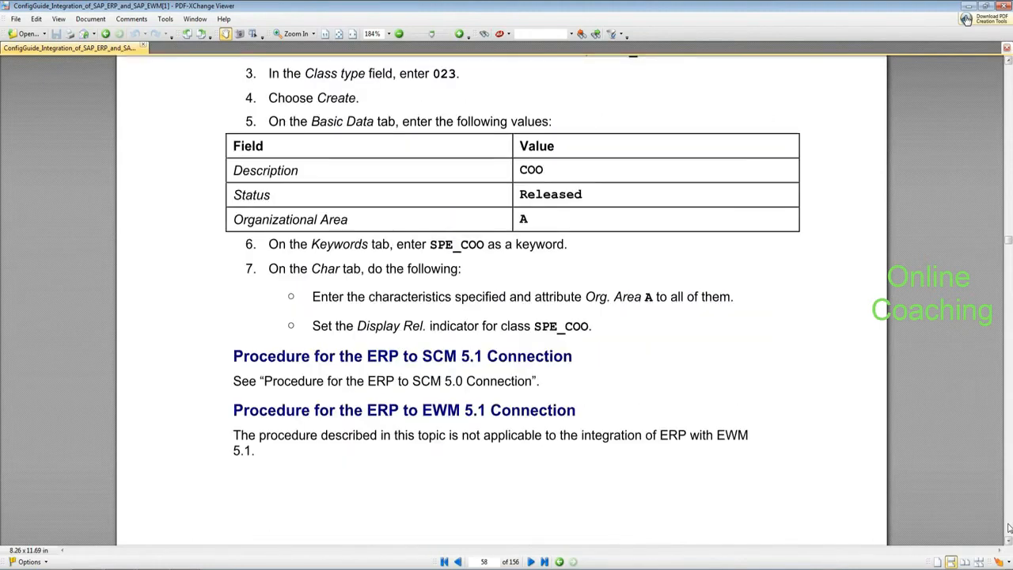
{"action": "left_click", "coordinate": [1009, 528]}
{"action": "left_click", "coordinate": [1009, 528]}
{"action": "left_click", "coordinate": [1008, 528]}
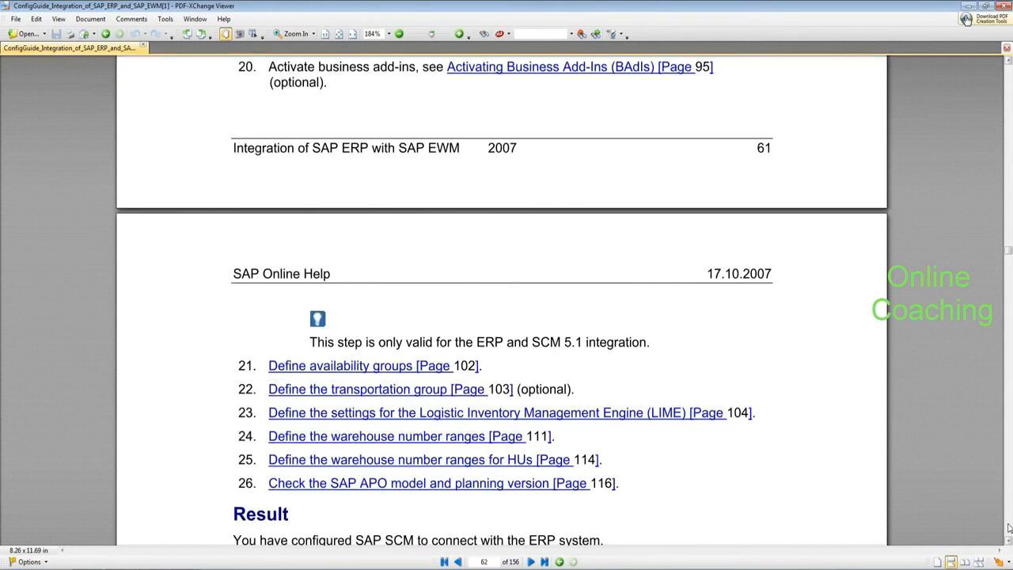
{"action": "left_click", "coordinate": [1008, 527]}
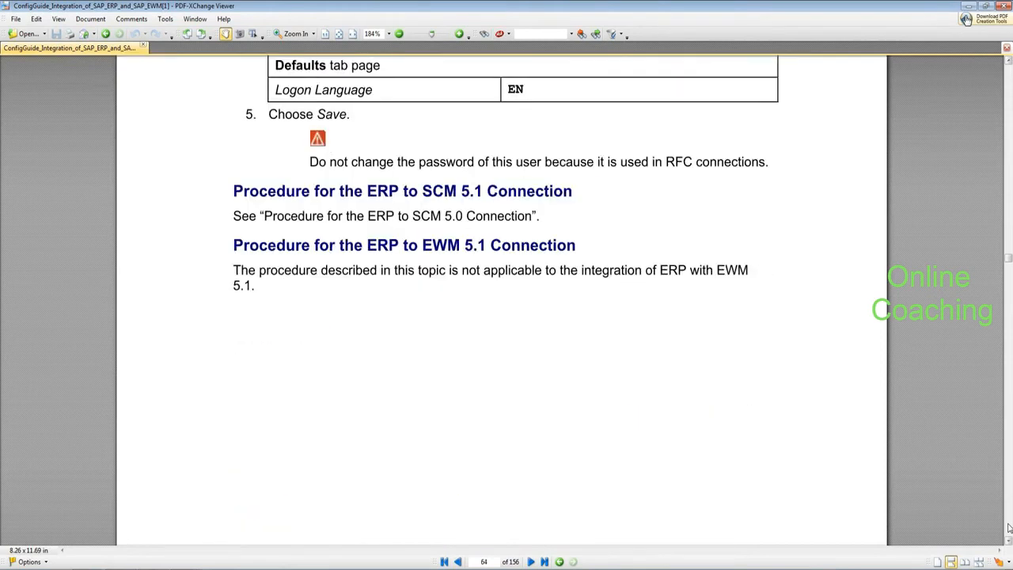
{"action": "left_click", "coordinate": [1009, 527]}
{"action": "left_click", "coordinate": [1008, 528]}
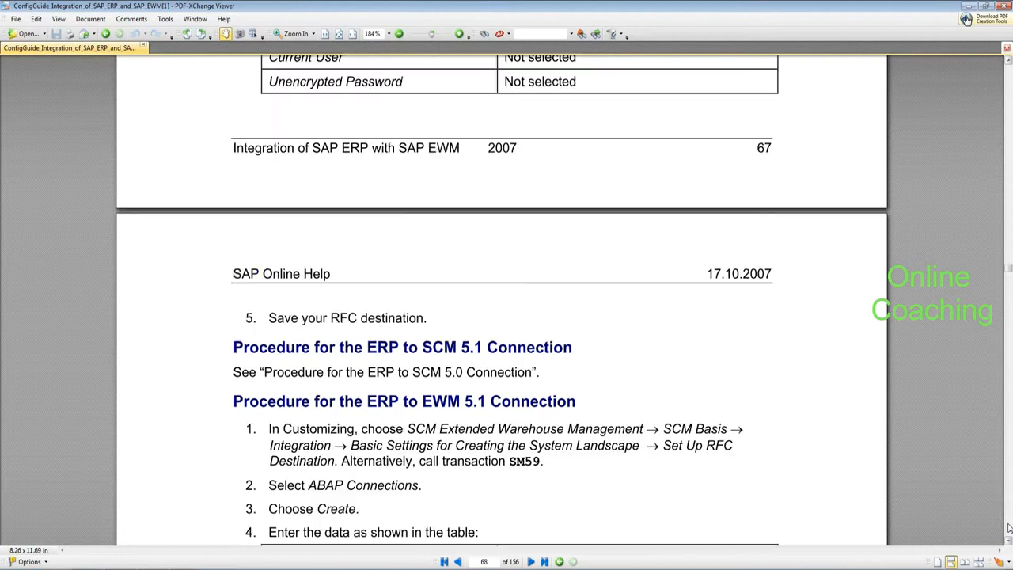
{"action": "left_click", "coordinate": [1009, 528]}
{"action": "left_click", "coordinate": [1008, 527]}
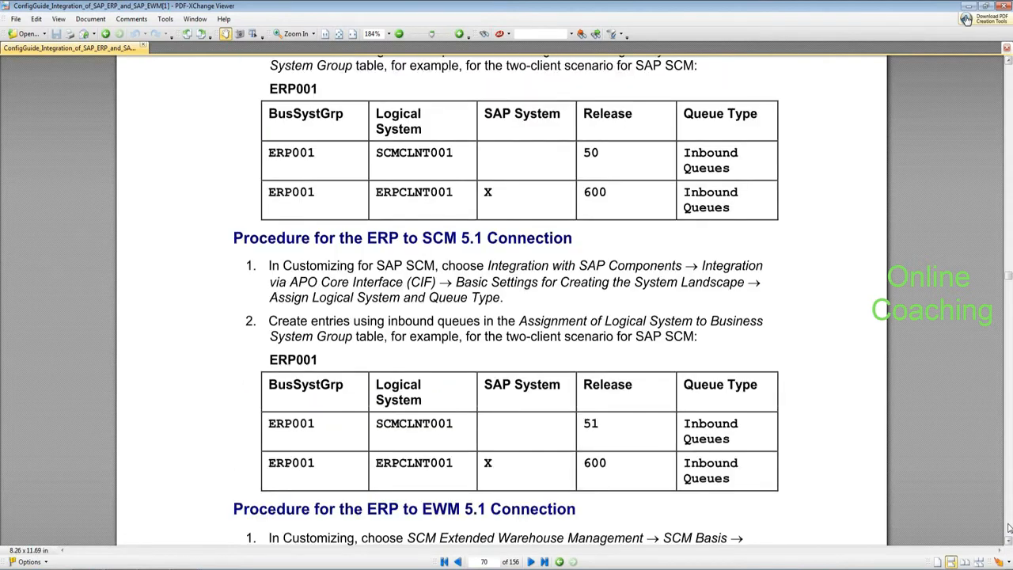
{"action": "left_click", "coordinate": [1008, 527]}
{"action": "left_click", "coordinate": [1008, 528]}
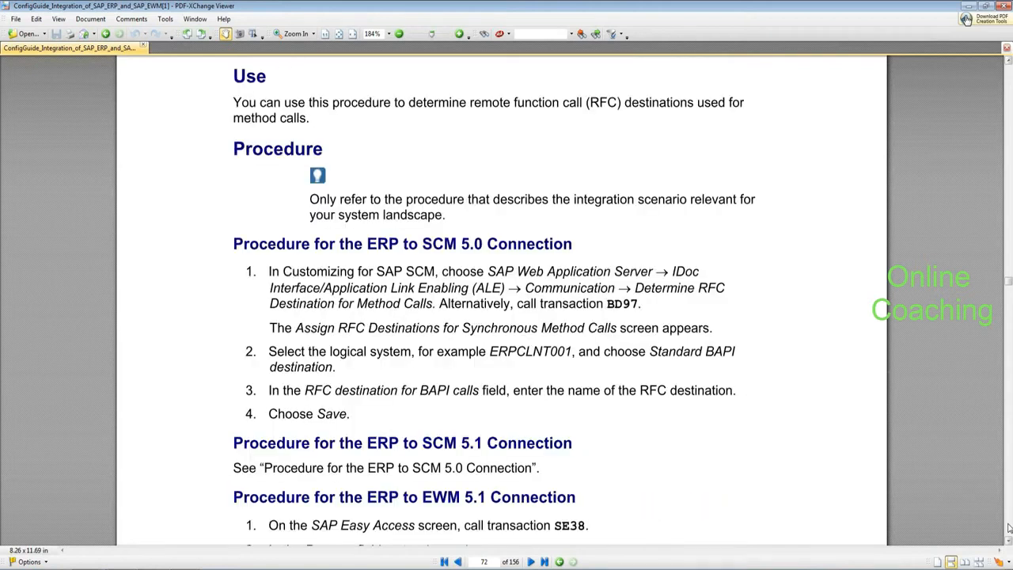
Step: Read page 72's ERP to EWM 5.1 RFC destination steps down to the qRFC Monitor Settings section
{"action": "scroll", "coordinate": [1009, 527], "scroll_direction": "down", "scroll_amount": 1}
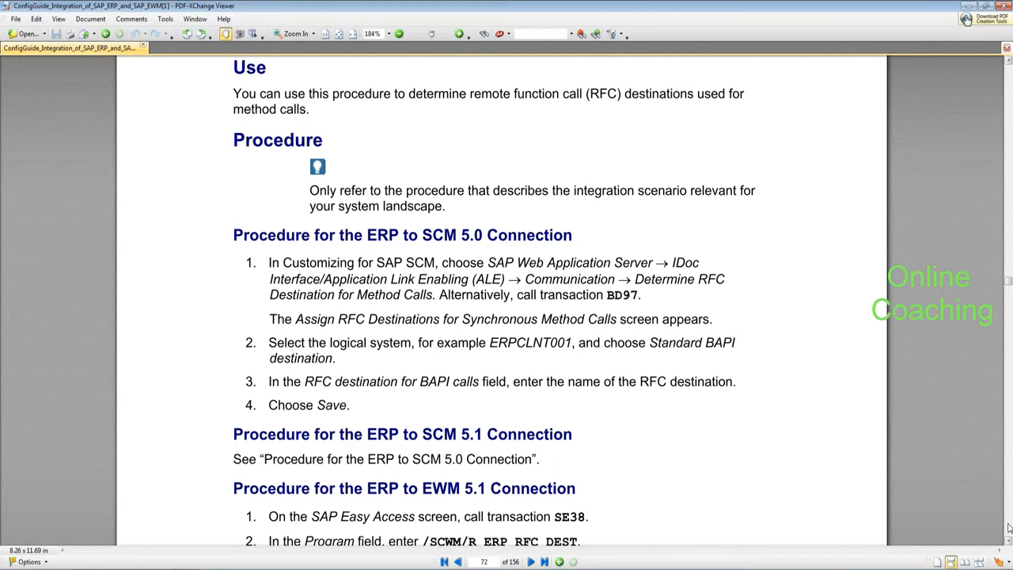
{"action": "scroll", "coordinate": [1009, 528], "scroll_direction": "down", "scroll_amount": 3}
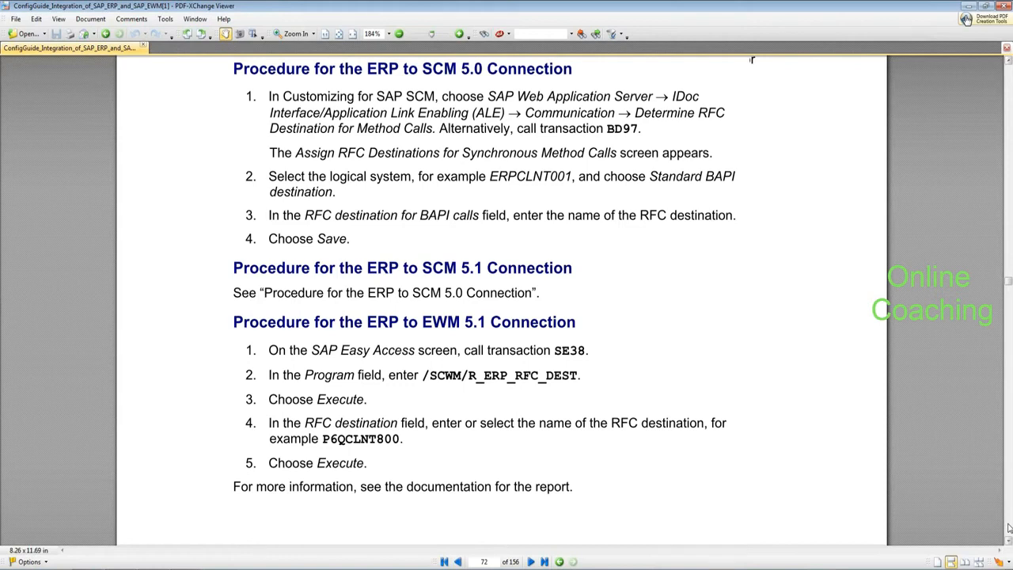
{"action": "scroll", "coordinate": [1008, 528], "scroll_direction": "down", "scroll_amount": 10}
{"action": "scroll", "coordinate": [1008, 527], "scroll_direction": "up", "scroll_amount": 5}
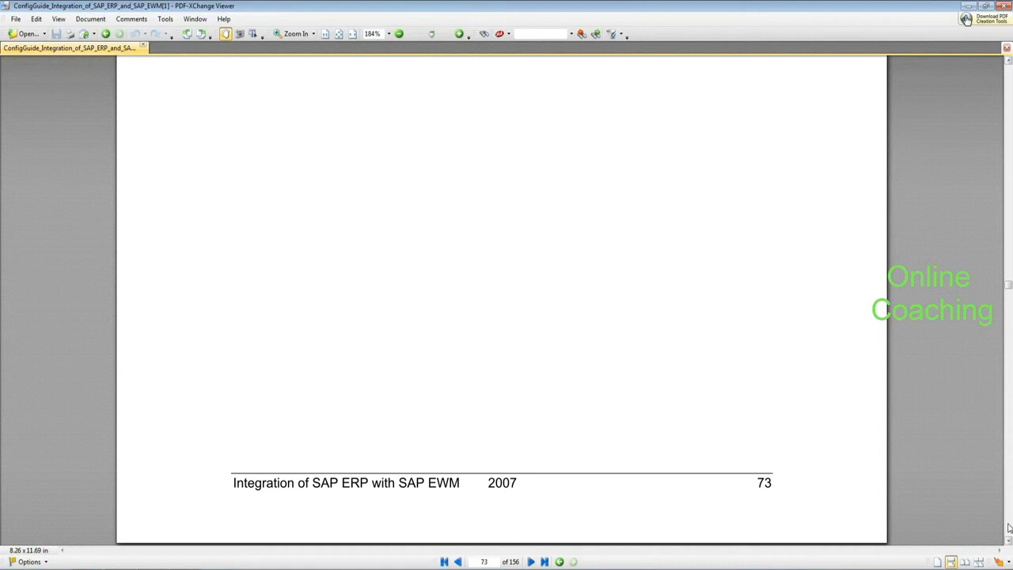
{"action": "scroll", "coordinate": [1009, 528], "scroll_direction": "up", "scroll_amount": 10}
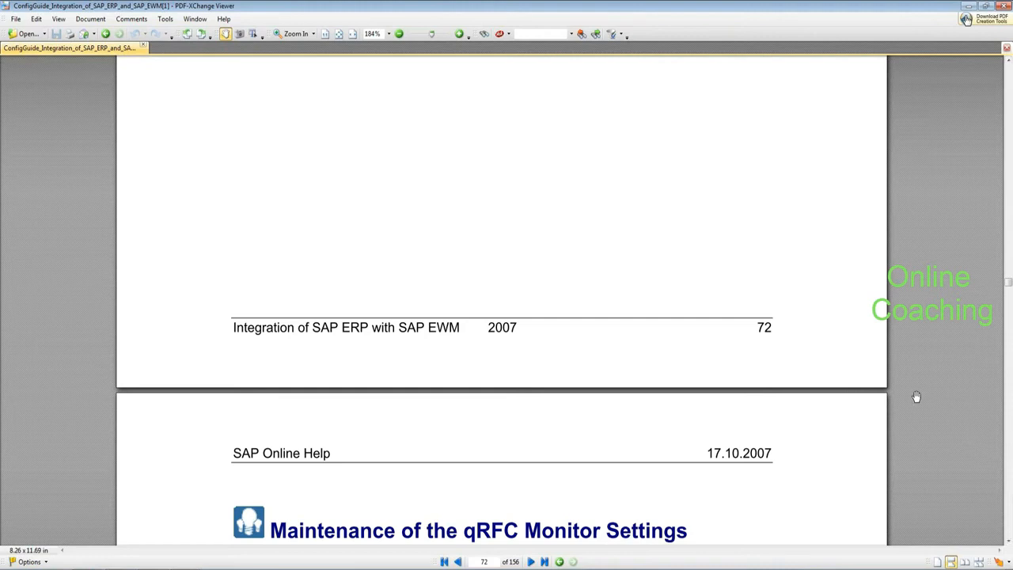
Step: Go back to page 65, Assigning a Logical System to a Client, then bring SAP Easy Access forward
{"action": "scroll", "coordinate": [796, 410], "scroll_direction": "up", "scroll_amount": 2}
{"action": "scroll", "coordinate": [797, 410], "scroll_direction": "up", "scroll_amount": 5}
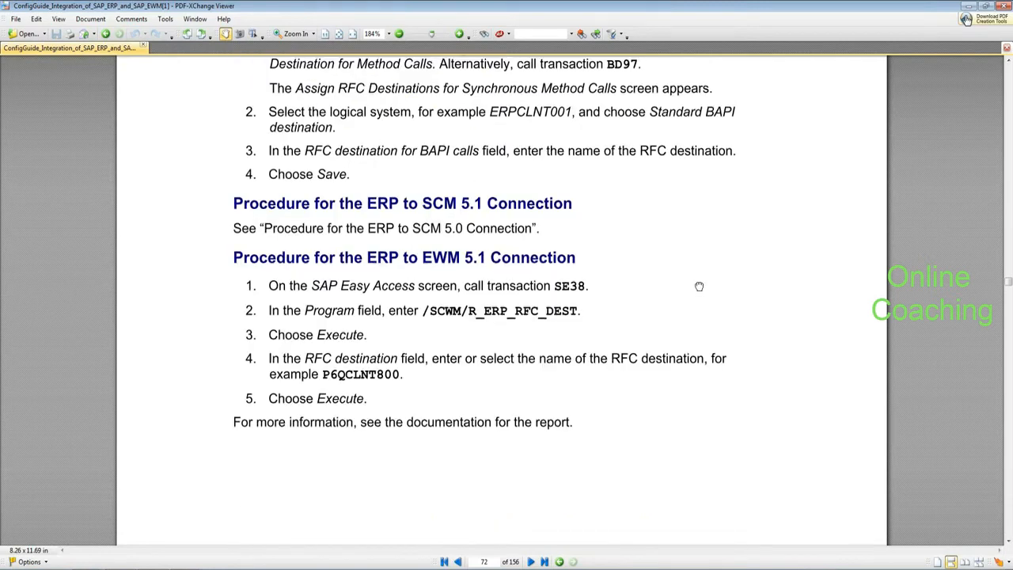
{"action": "scroll", "coordinate": [699, 286], "scroll_direction": "up", "scroll_amount": 3}
{"action": "scroll", "coordinate": [678, 420], "scroll_direction": "up", "scroll_amount": 12}
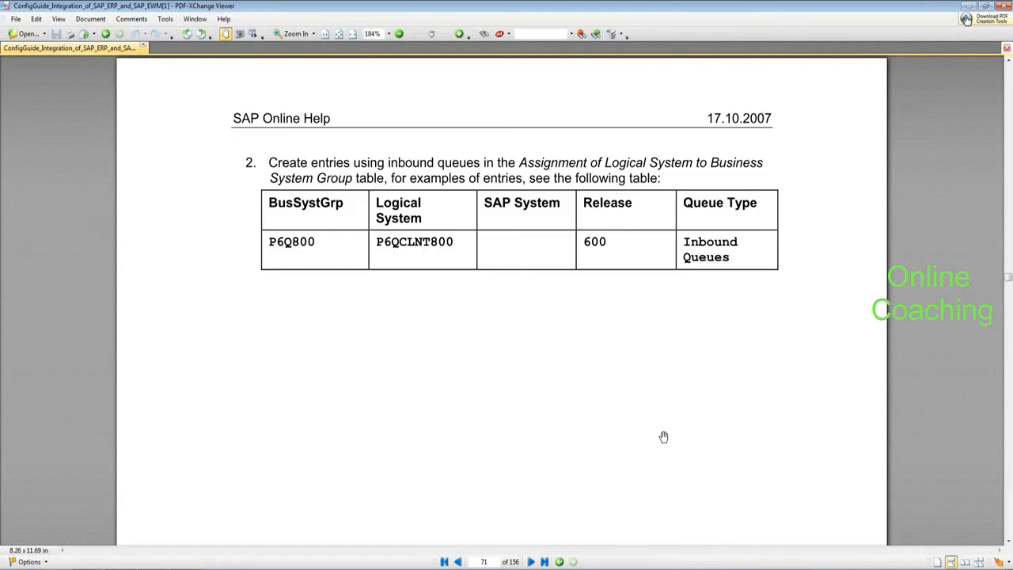
{"action": "scroll", "coordinate": [662, 437], "scroll_direction": "up", "scroll_amount": 9}
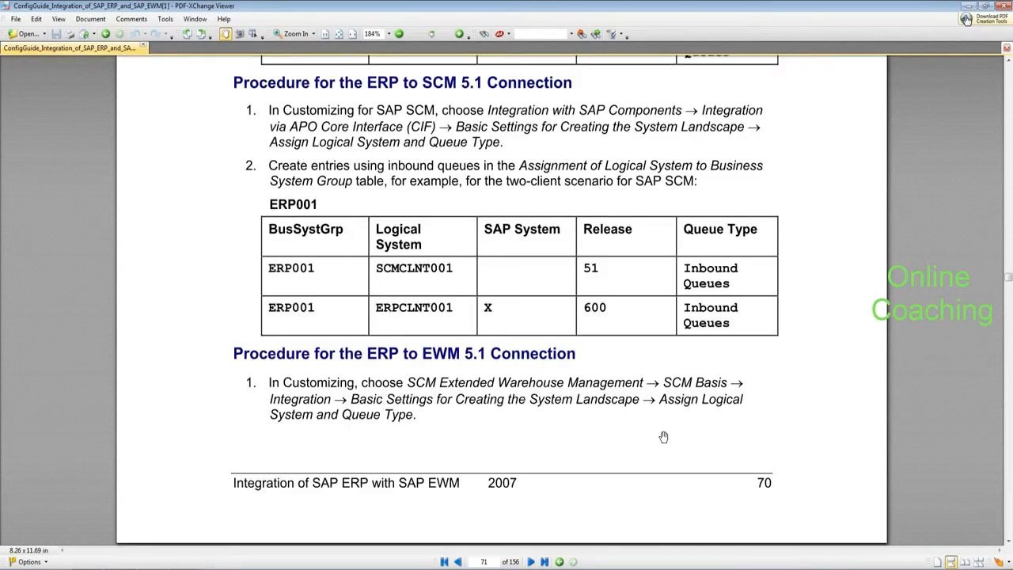
{"action": "scroll", "coordinate": [663, 437], "scroll_direction": "up", "scroll_amount": 10}
{"action": "scroll", "coordinate": [663, 437], "scroll_direction": "up", "scroll_amount": 10}
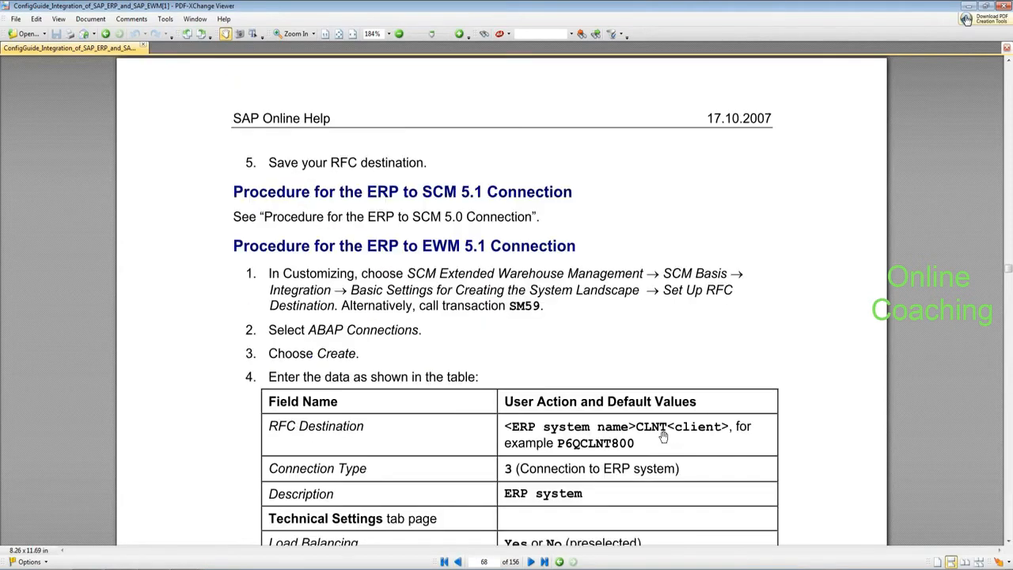
{"action": "scroll", "coordinate": [663, 437], "scroll_direction": "up", "scroll_amount": 20}
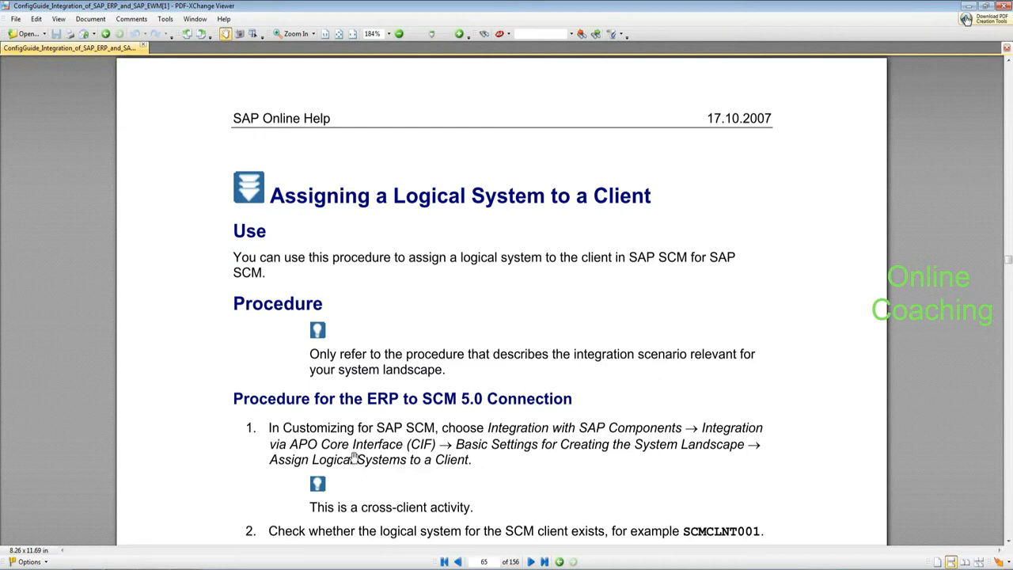
{"action": "left_click", "coordinate": [182, 568]}
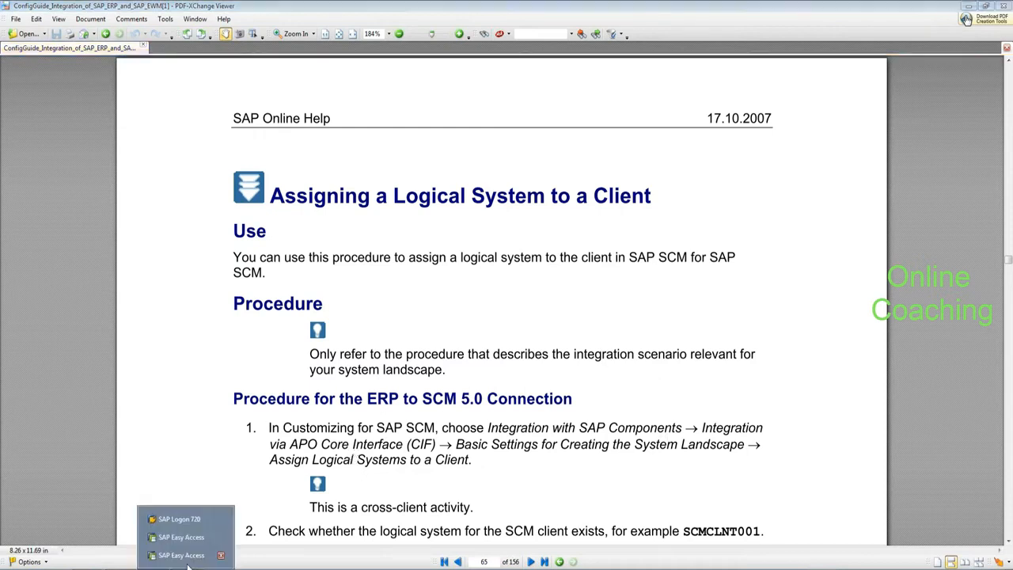
{"action": "left_click", "coordinate": [201, 539]}
Step: Open the ALE customizing structure via SPRO and then transaction /nSALE
{"action": "type", "text": "spro"}
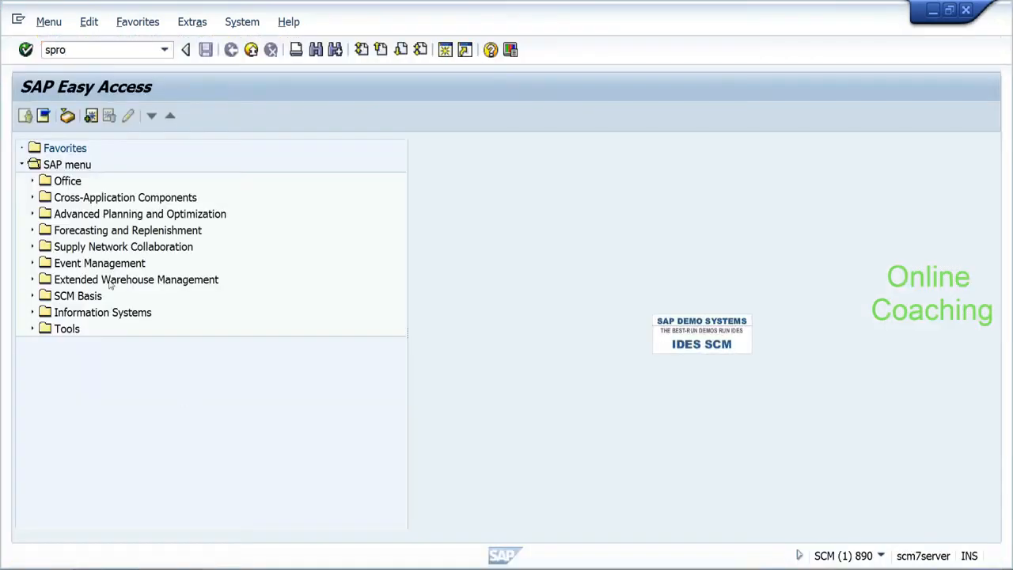
{"action": "key", "text": "Return"}
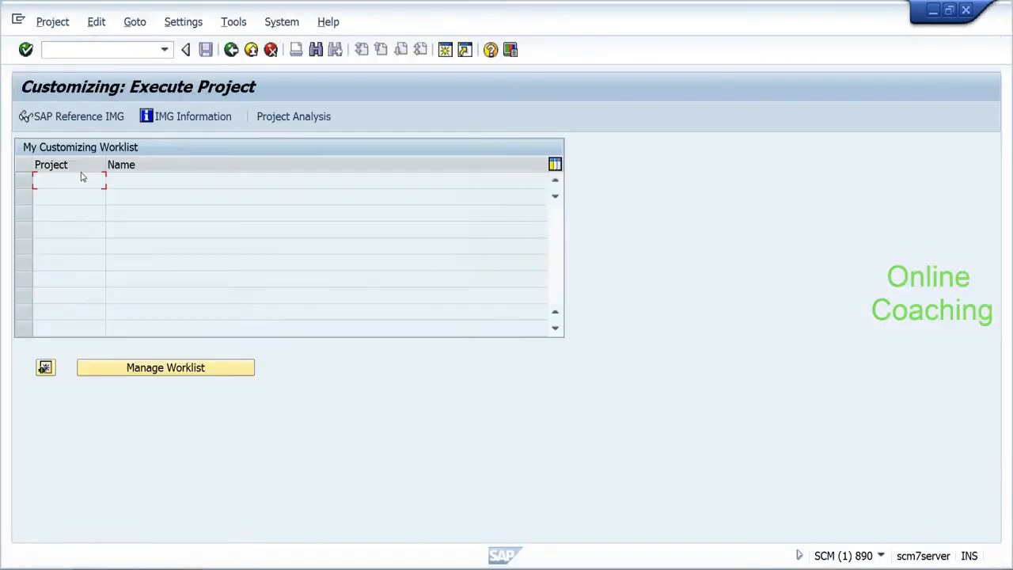
{"action": "type", "text": "/nsale"}
{"action": "key", "text": "Return"}
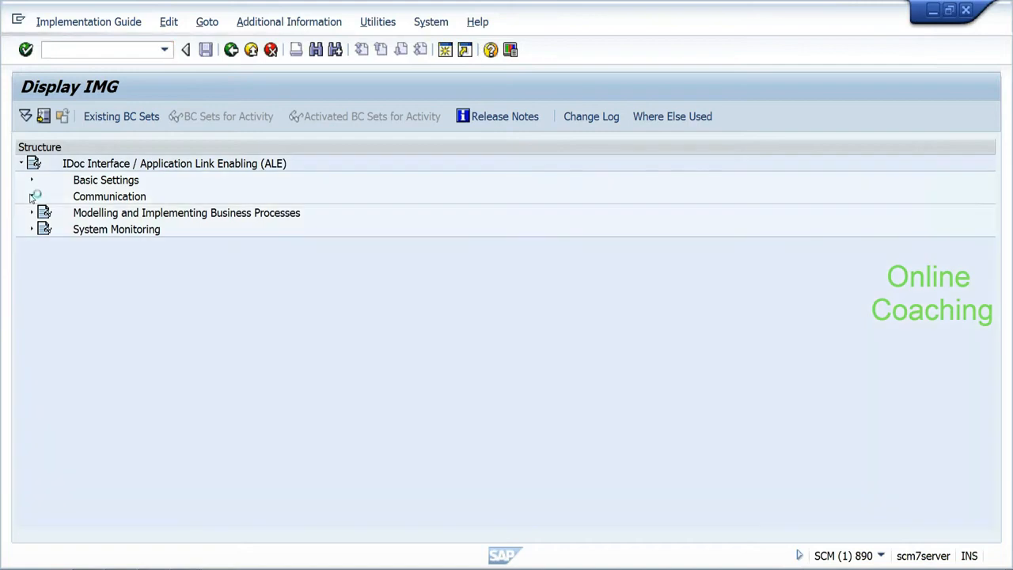
Step: Expand Communication, Basic Settings and Logical Systems, select Determine RFC Destinations, then return to the PDF guide
{"action": "left_click", "coordinate": [32, 196]}
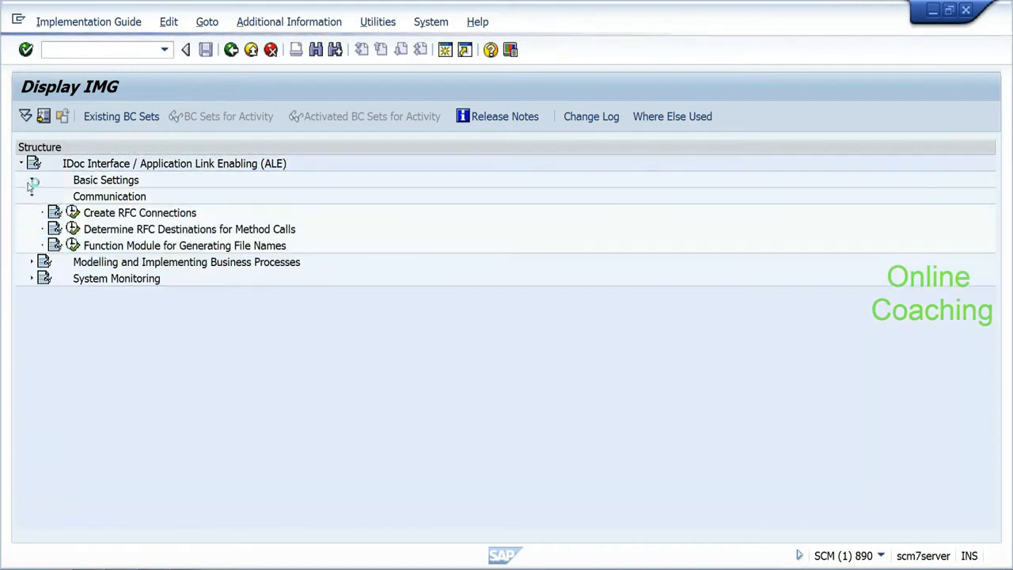
{"action": "left_click", "coordinate": [32, 181]}
{"action": "left_click", "coordinate": [42, 262]}
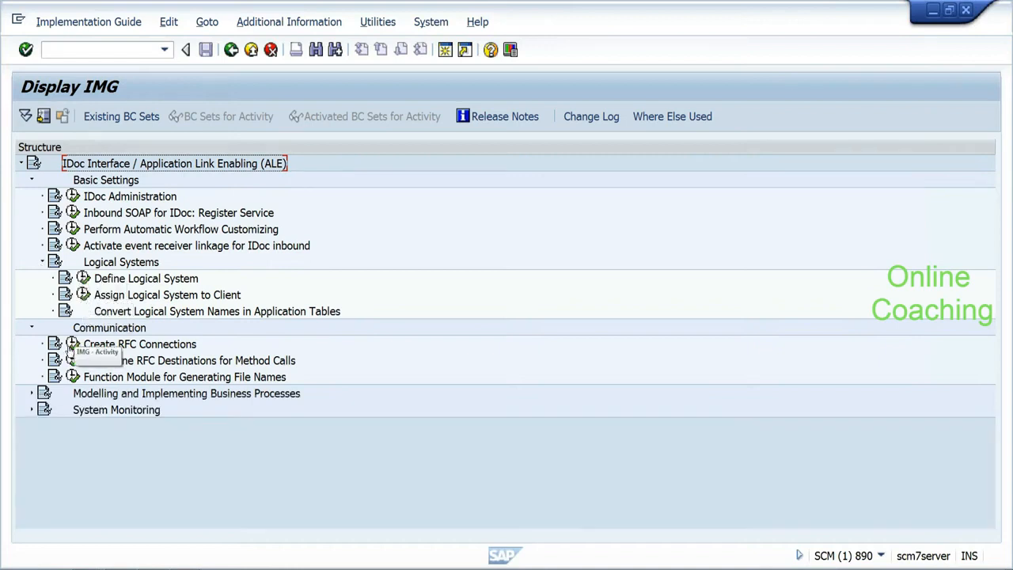
{"action": "left_click", "coordinate": [152, 360]}
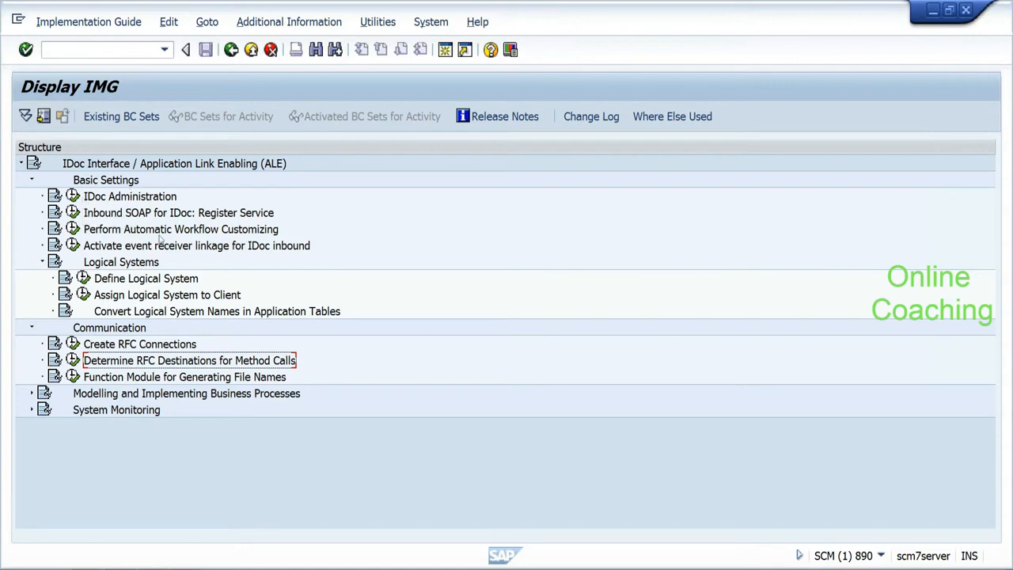
{"action": "key", "text": "alt+Tab"}
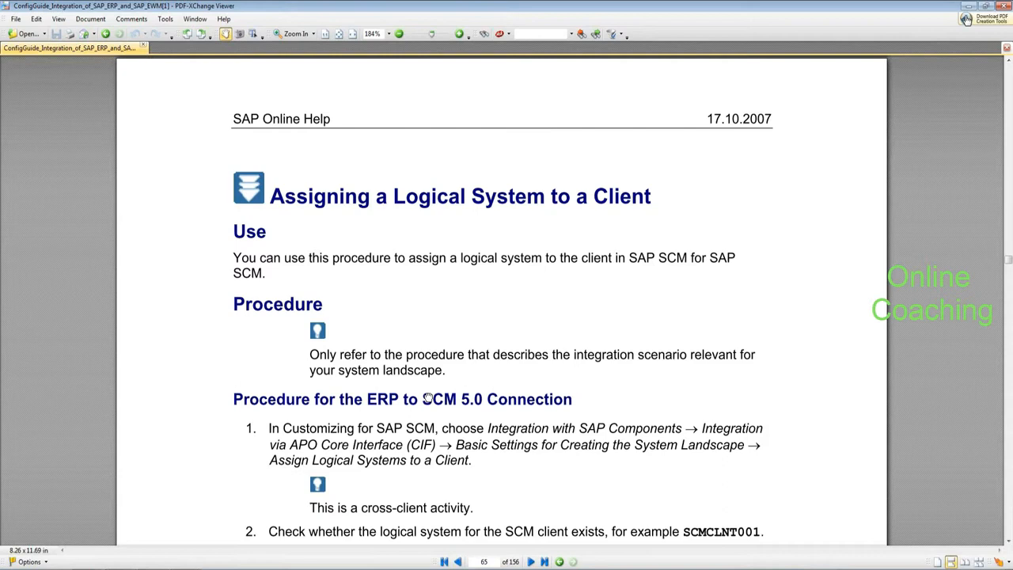
Step: Scroll the guide to page 69, Maintaining Business System Groups
{"action": "scroll", "coordinate": [428, 398], "scroll_direction": "down", "scroll_amount": 3}
{"action": "scroll", "coordinate": [412, 317], "scroll_direction": "down", "scroll_amount": 10}
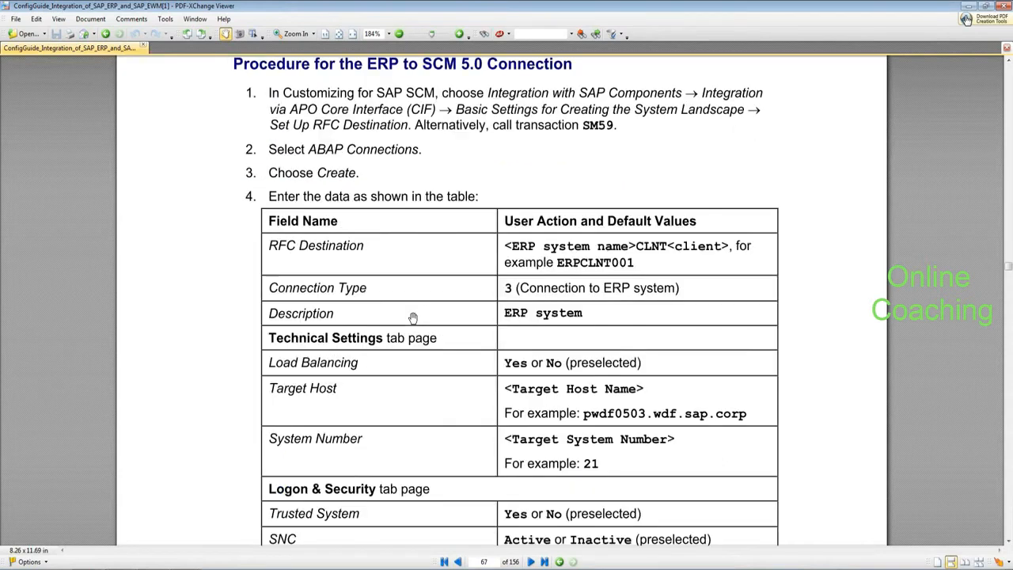
{"action": "scroll", "coordinate": [412, 317], "scroll_direction": "down", "scroll_amount": 15}
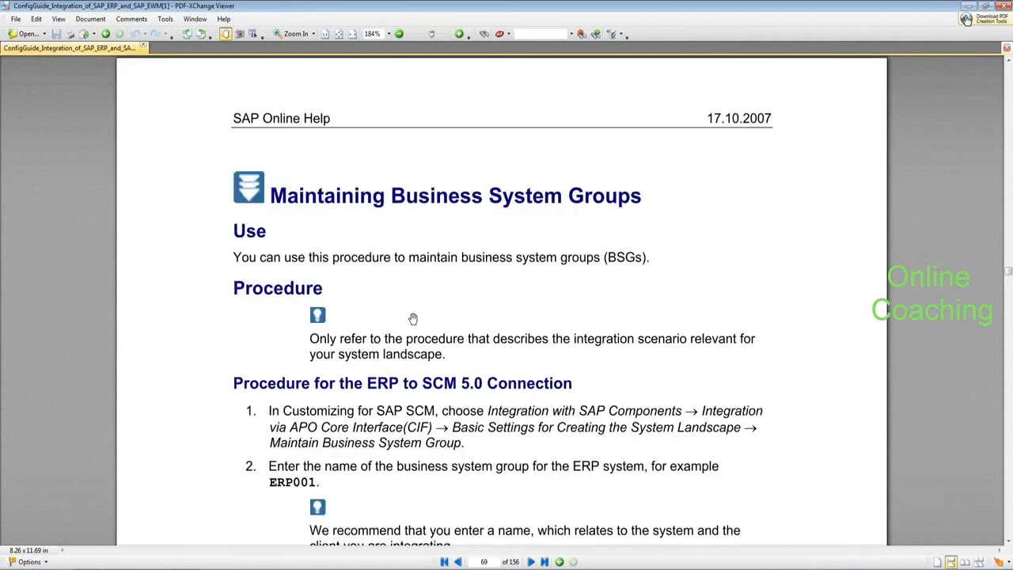
{"action": "left_click_drag", "start_coordinate": [409, 306], "coordinate": [400, 274]}
Step: Switch to SAP GUI and restart the customizing transaction with /nSPRO
{"action": "key", "text": "alt+Tab"}
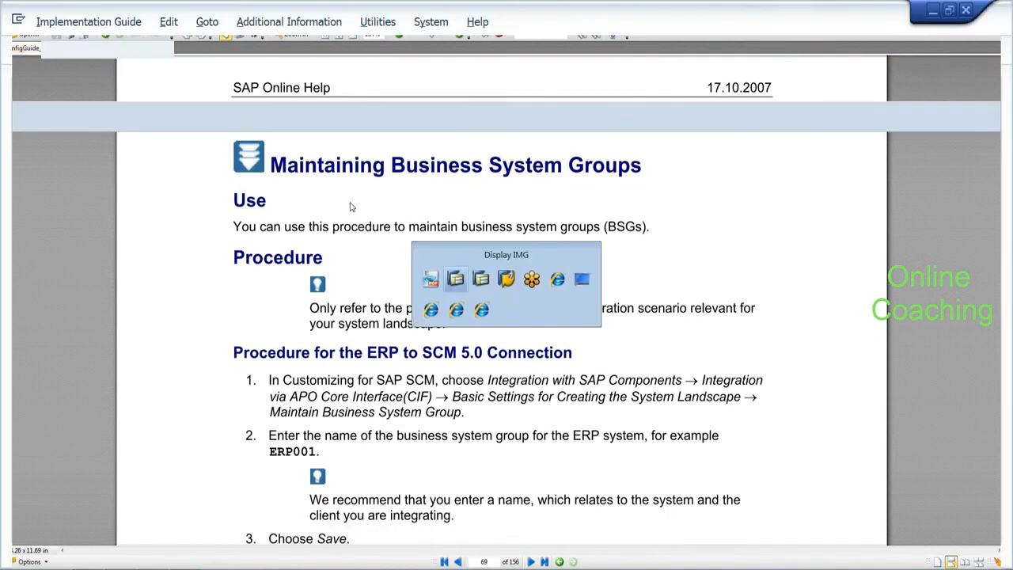
{"action": "type", "text": "/nspro"}
{"action": "key", "text": "Return"}
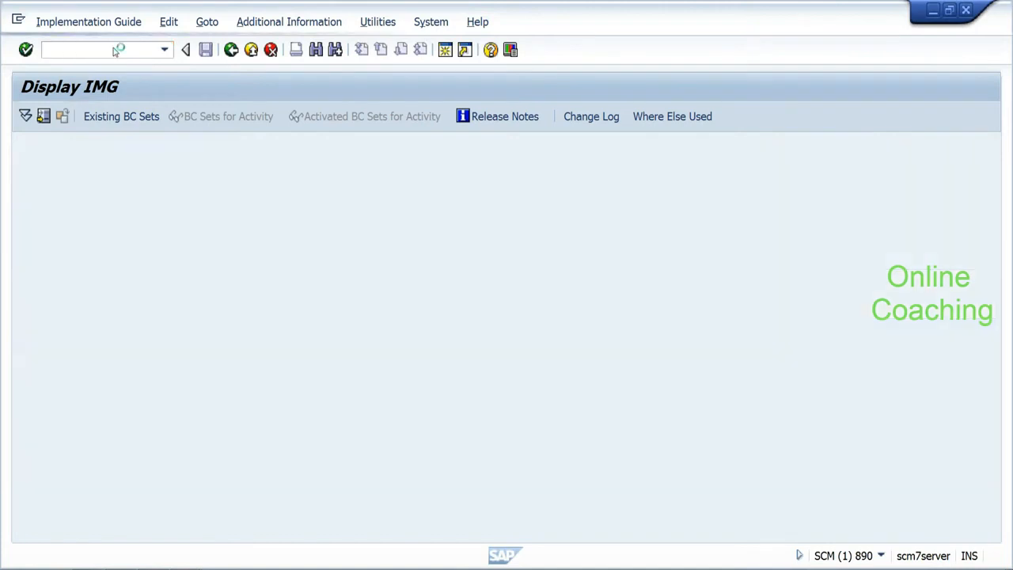
Step: Open the SAP Reference IMG and expand Extended Warehouse Management down to its Interfaces branch
{"action": "left_click", "coordinate": [76, 118]}
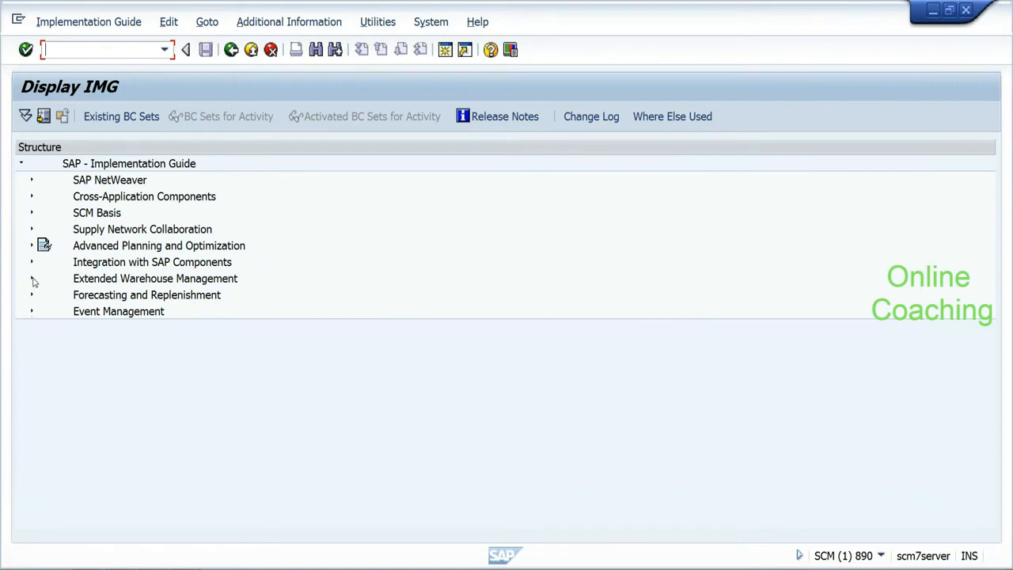
{"action": "left_click", "coordinate": [32, 279]}
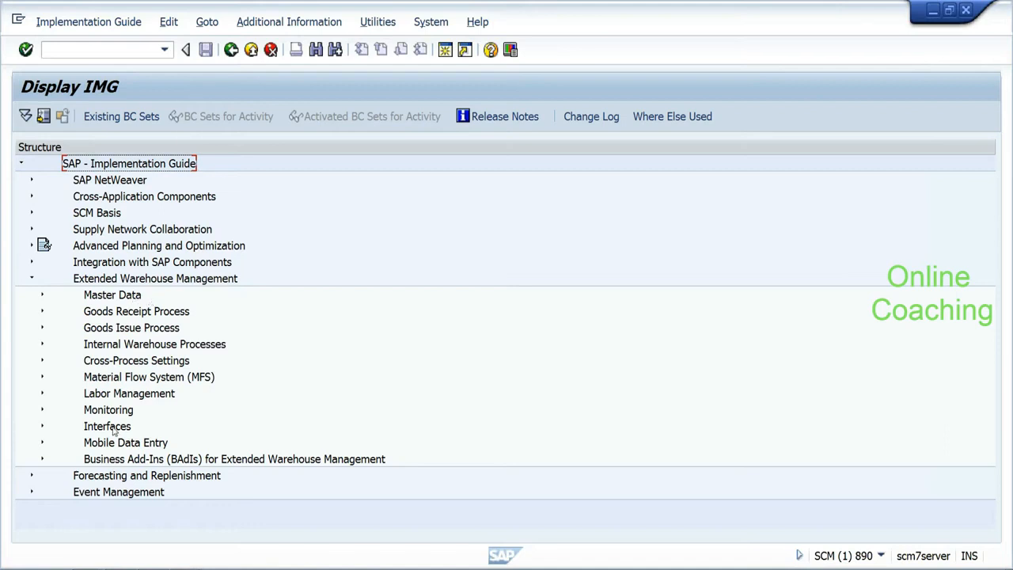
{"action": "left_click", "coordinate": [139, 296]}
{"action": "left_click", "coordinate": [132, 315]}
{"action": "left_click", "coordinate": [128, 330]}
{"action": "left_click", "coordinate": [127, 345]}
{"action": "left_click", "coordinate": [124, 362]}
{"action": "left_click", "coordinate": [117, 378]}
{"action": "left_click", "coordinate": [115, 394]}
{"action": "left_click", "coordinate": [109, 409]}
{"action": "left_click", "coordinate": [103, 427]}
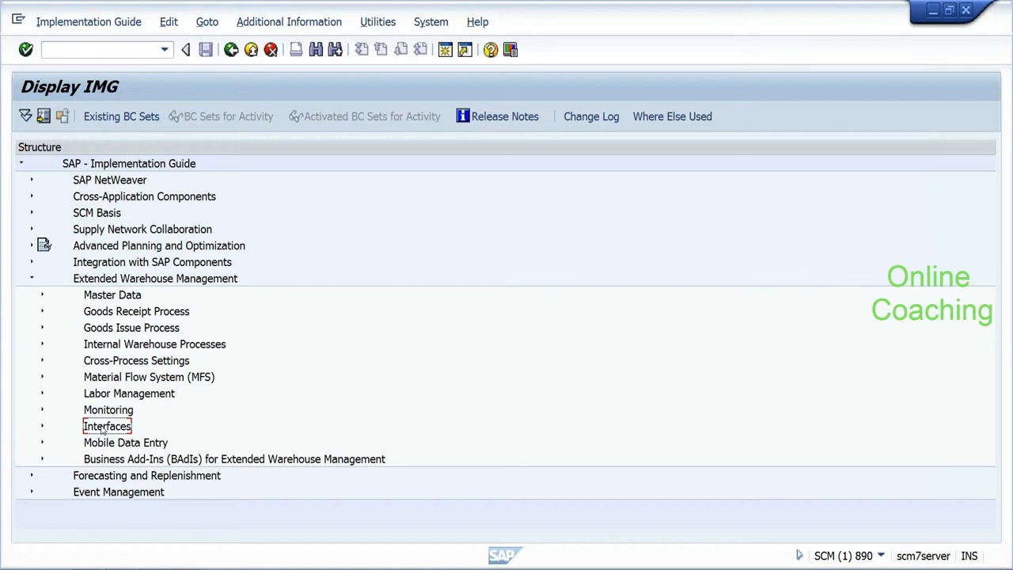
{"action": "left_click", "coordinate": [42, 428]}
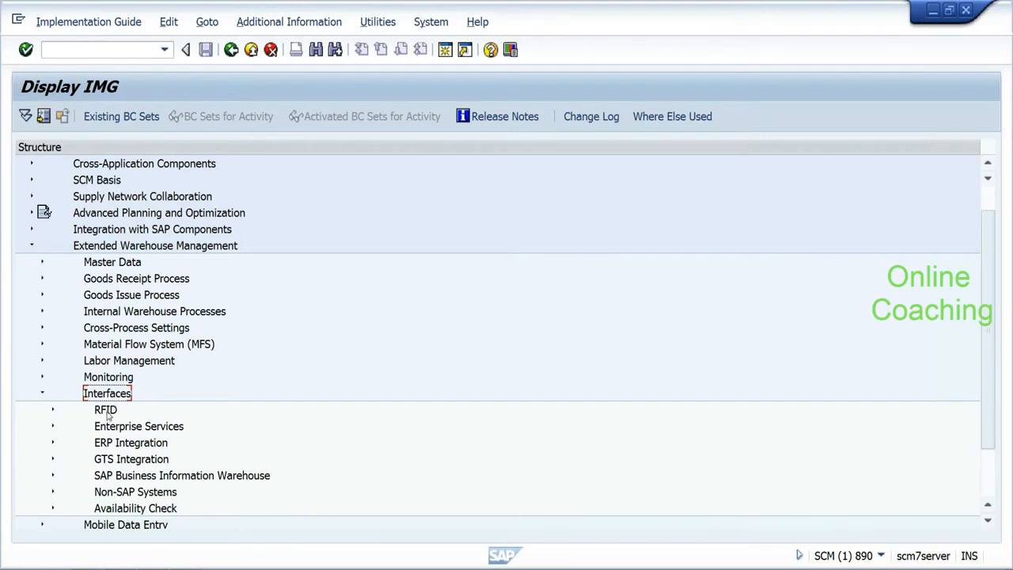
Step: Expand ERP Integration > General Settings and execute Define Own Business System
{"action": "left_click", "coordinate": [107, 414]}
{"action": "left_click", "coordinate": [107, 429]}
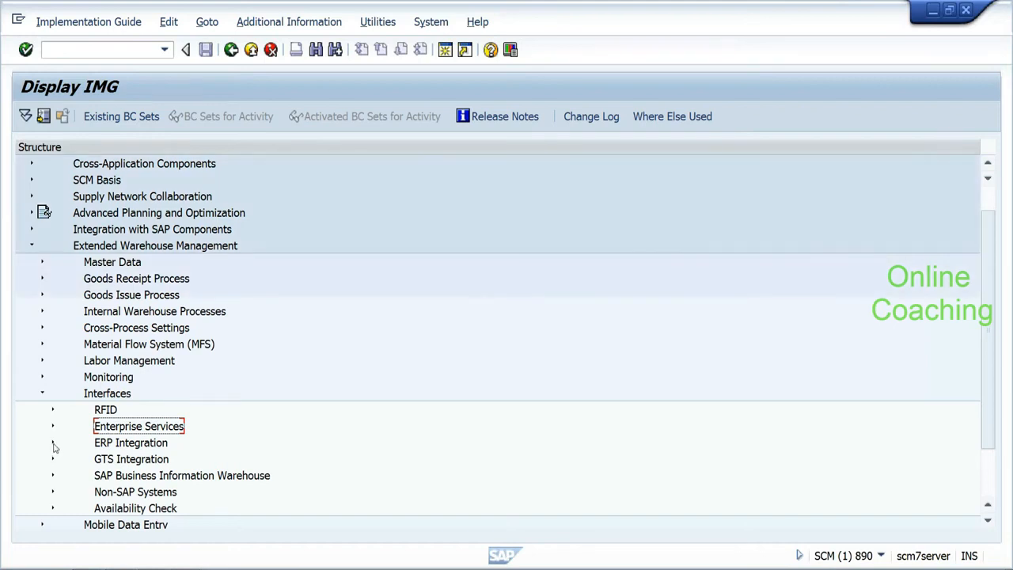
{"action": "left_click", "coordinate": [53, 443]}
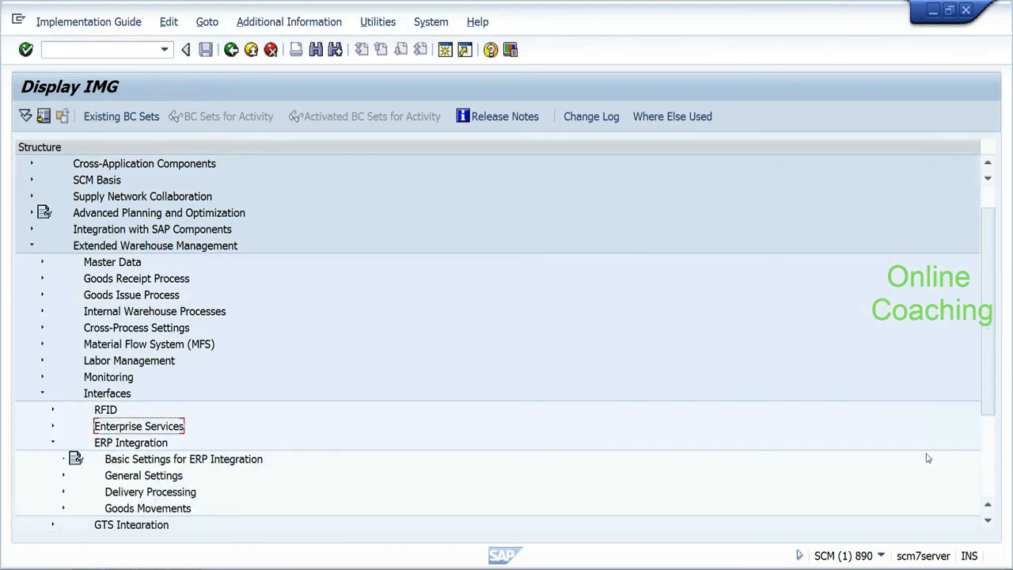
{"action": "left_click_drag", "start_coordinate": [989, 395], "coordinate": [988, 479]}
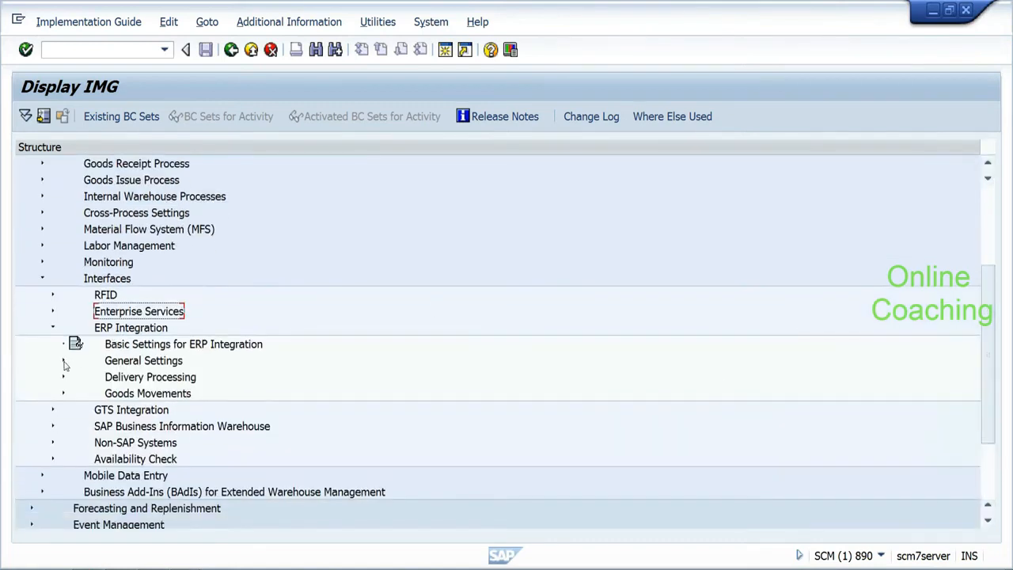
{"action": "left_click", "coordinate": [64, 361]}
{"action": "left_click", "coordinate": [170, 379]}
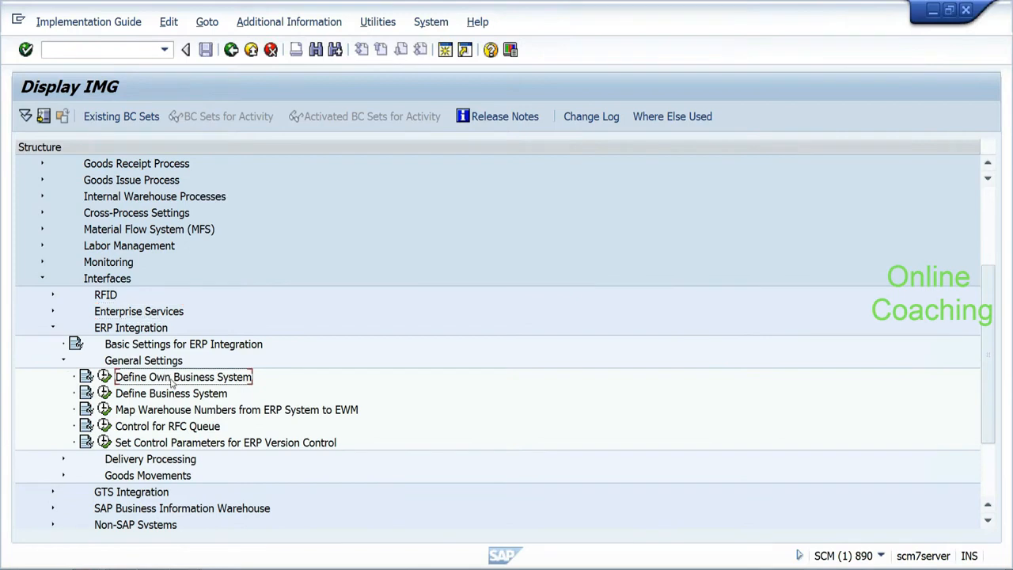
{"action": "left_click", "coordinate": [104, 377]}
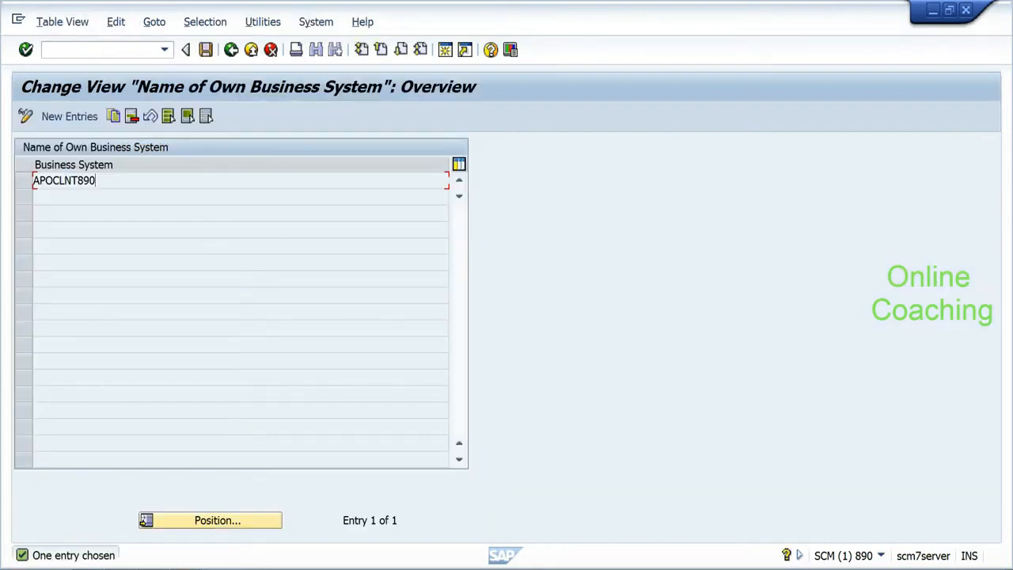
{"action": "left_click_drag", "start_coordinate": [98, 180], "coordinate": [33, 180]}
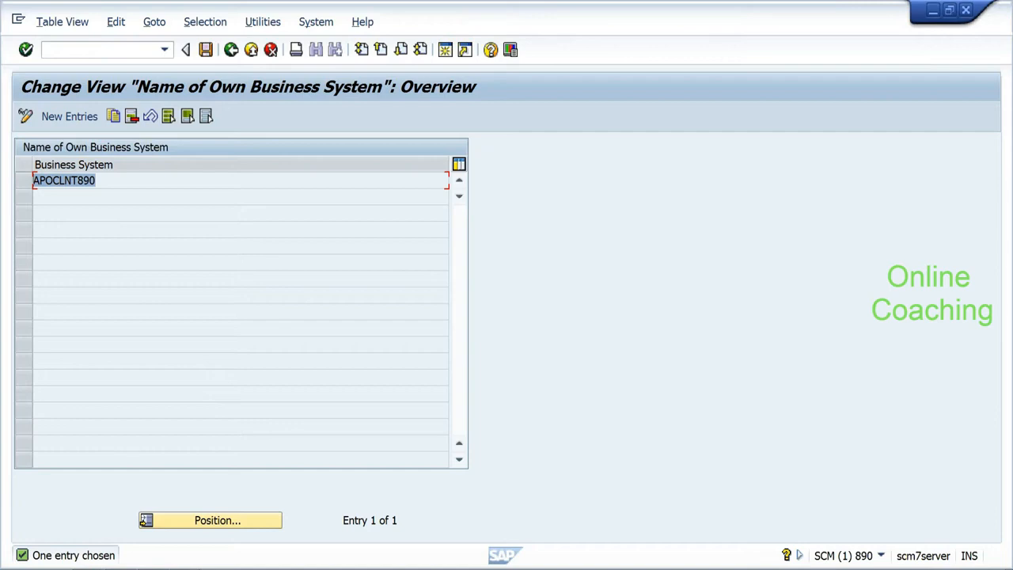
{"action": "left_click", "coordinate": [33, 180]}
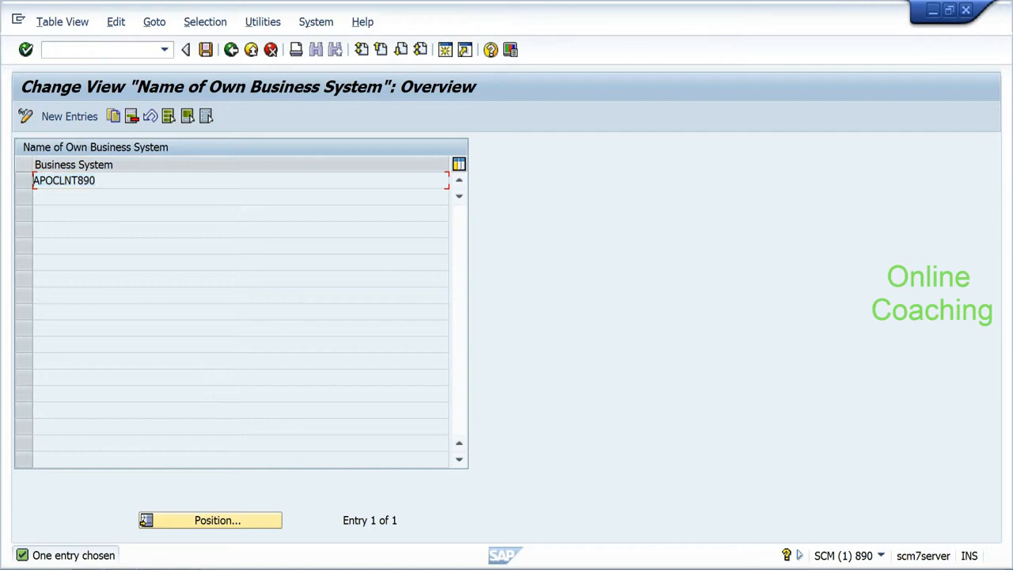
{"action": "left_click", "coordinate": [233, 50]}
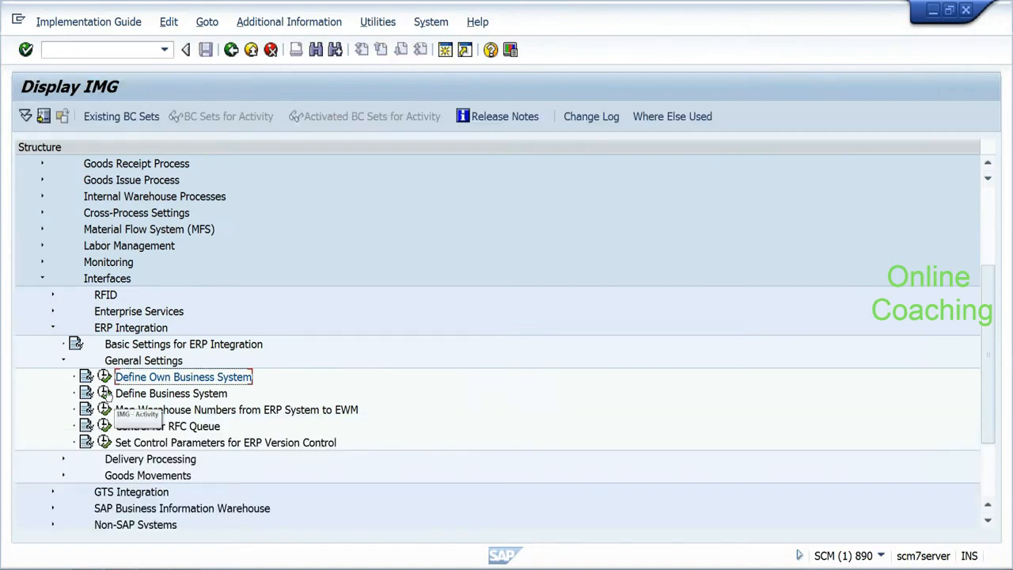
{"action": "left_click", "coordinate": [105, 393]}
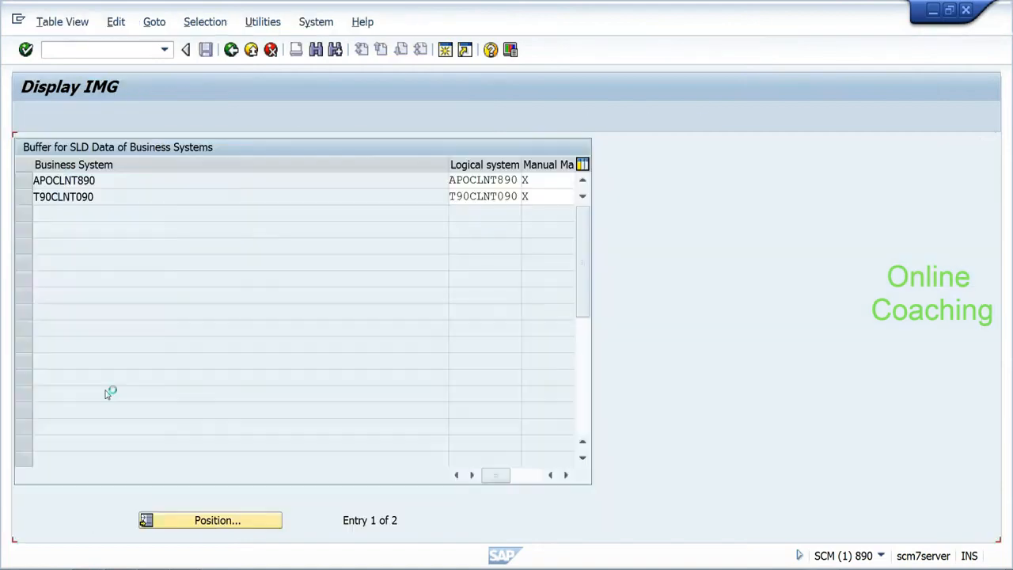
{"action": "left_click_drag", "start_coordinate": [93, 196], "coordinate": [33, 196]}
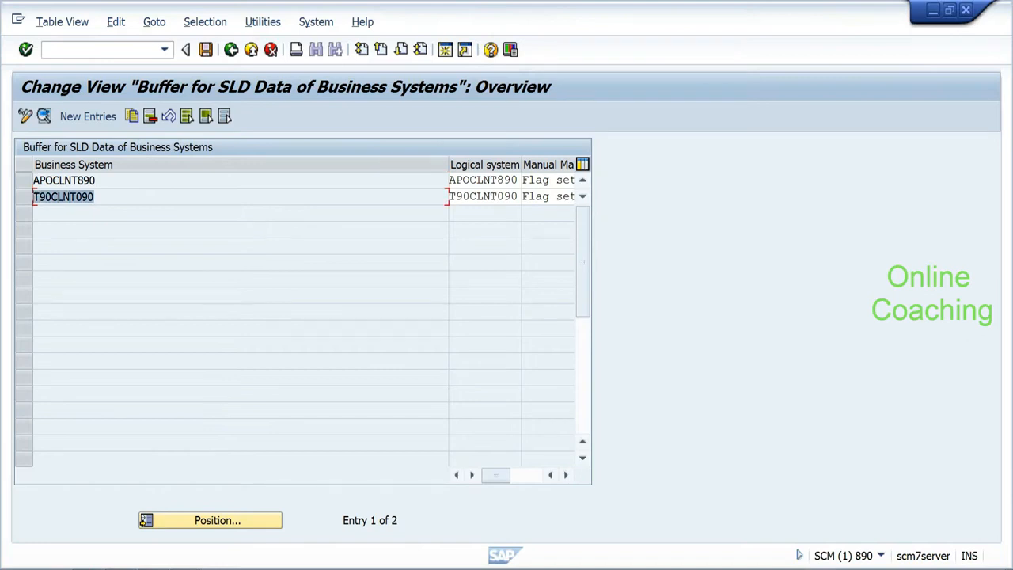
{"action": "left_click", "coordinate": [33, 196]}
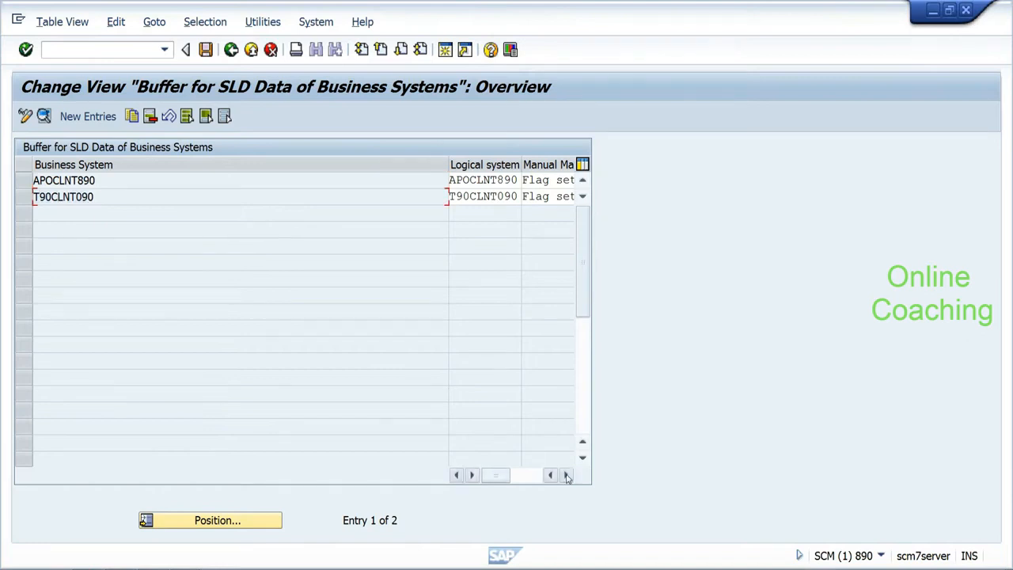
{"action": "left_click", "coordinate": [230, 50]}
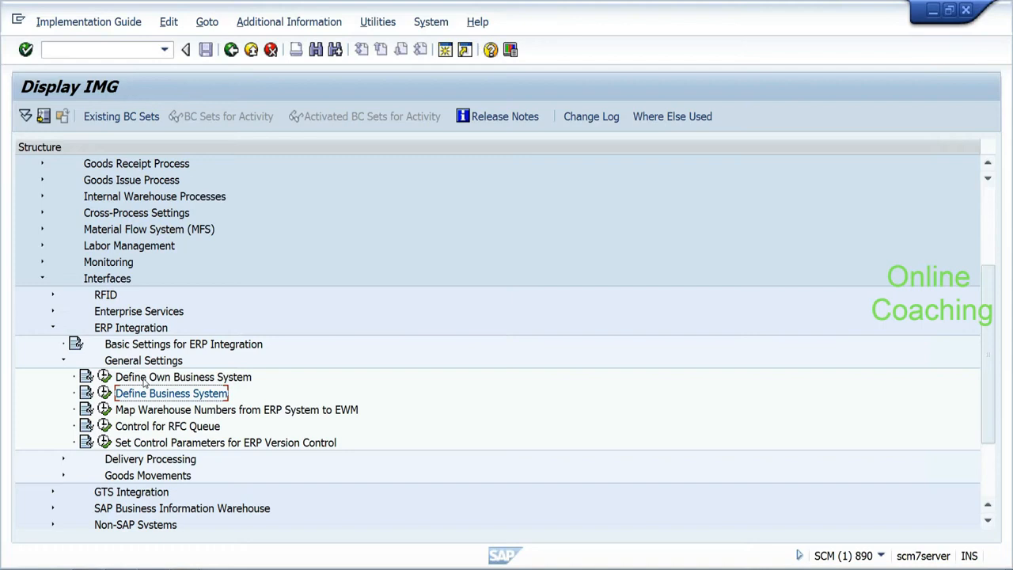
{"action": "left_click", "coordinate": [104, 392]}
{"action": "left_click", "coordinate": [92, 196]}
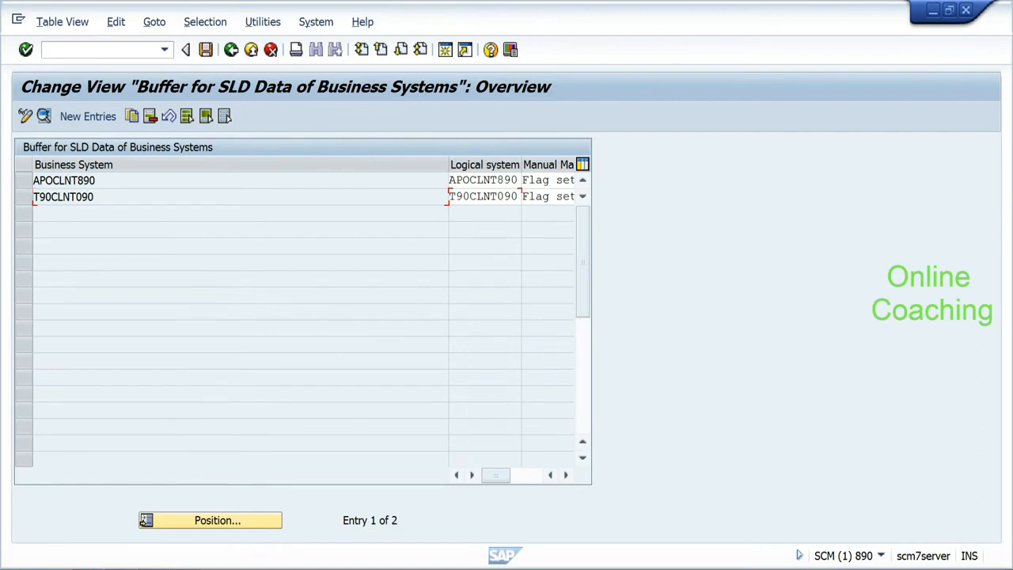
{"action": "key", "text": "Tab"}
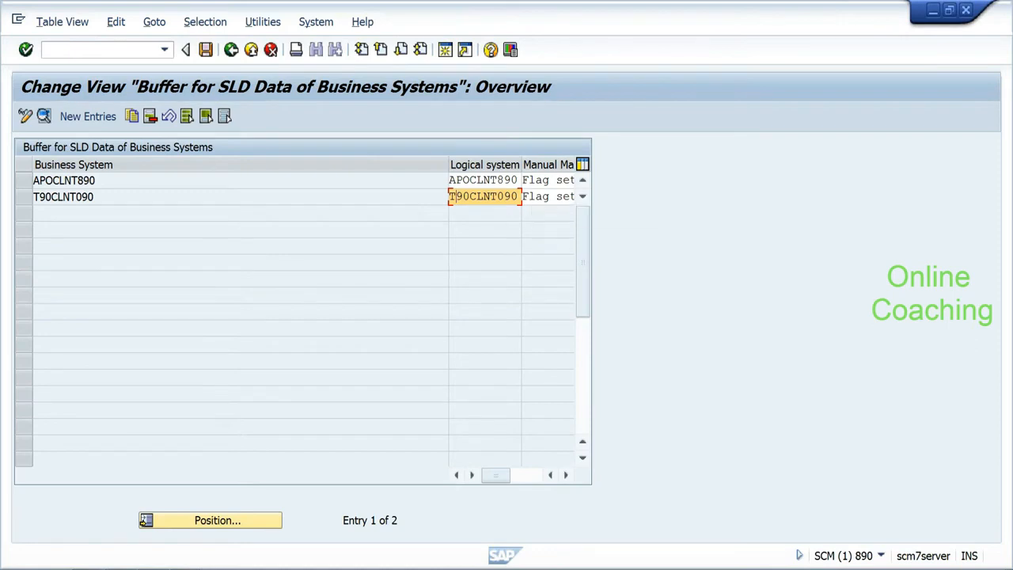
{"action": "left_click_drag", "start_coordinate": [95, 196], "coordinate": [39, 197]}
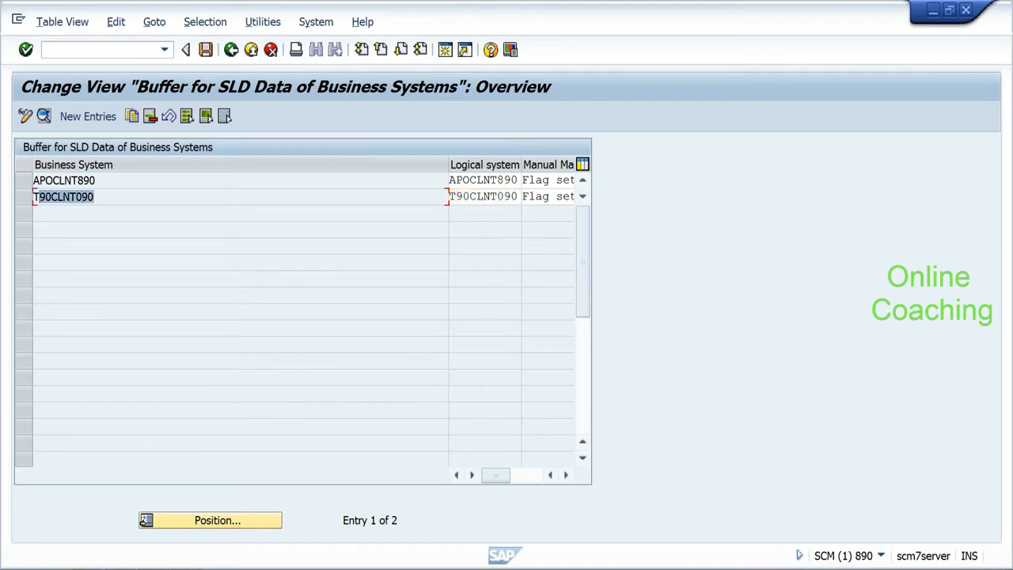
{"action": "left_click", "coordinate": [39, 197]}
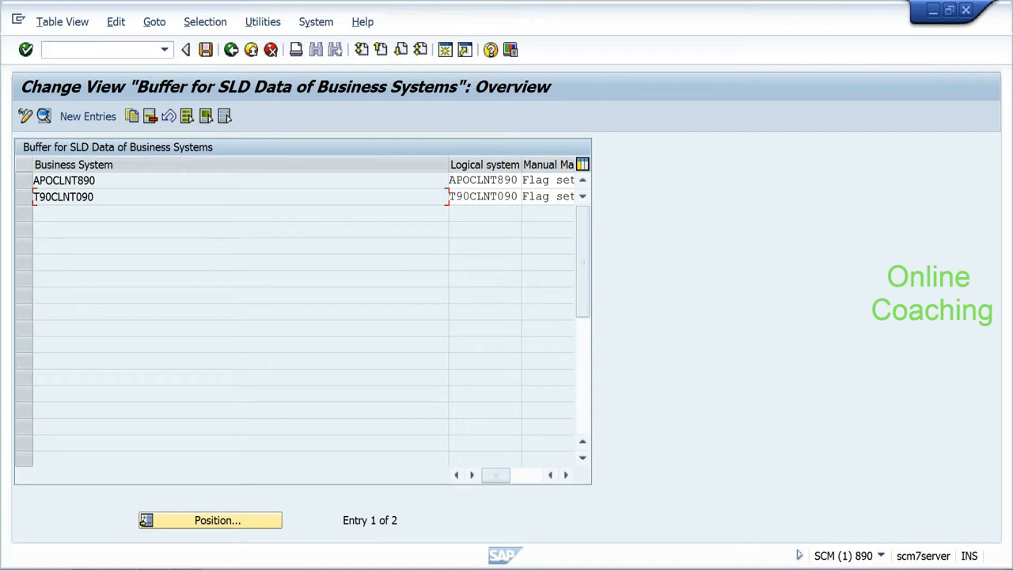
{"action": "left_click", "coordinate": [231, 51]}
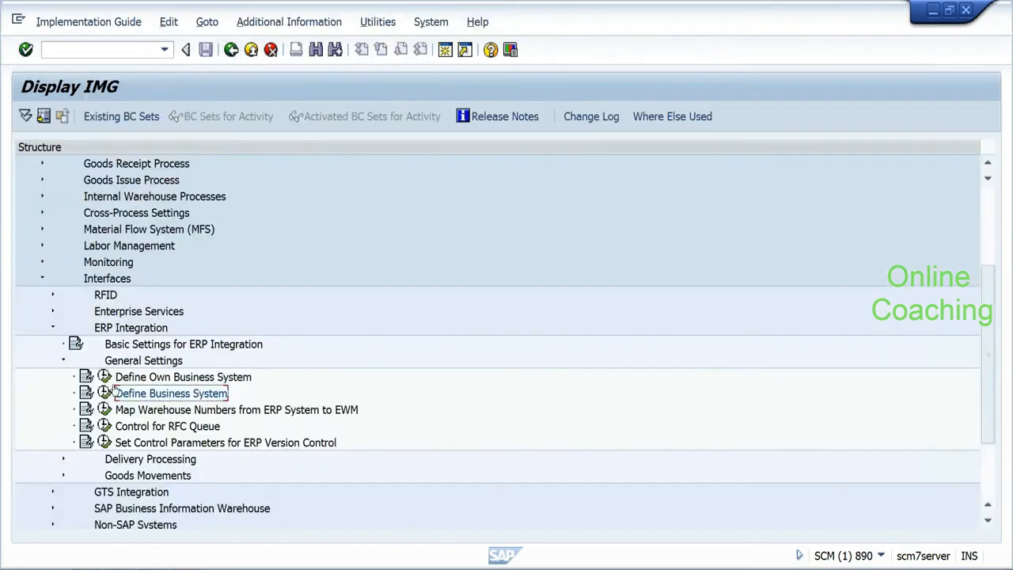
{"action": "left_click", "coordinate": [106, 392]}
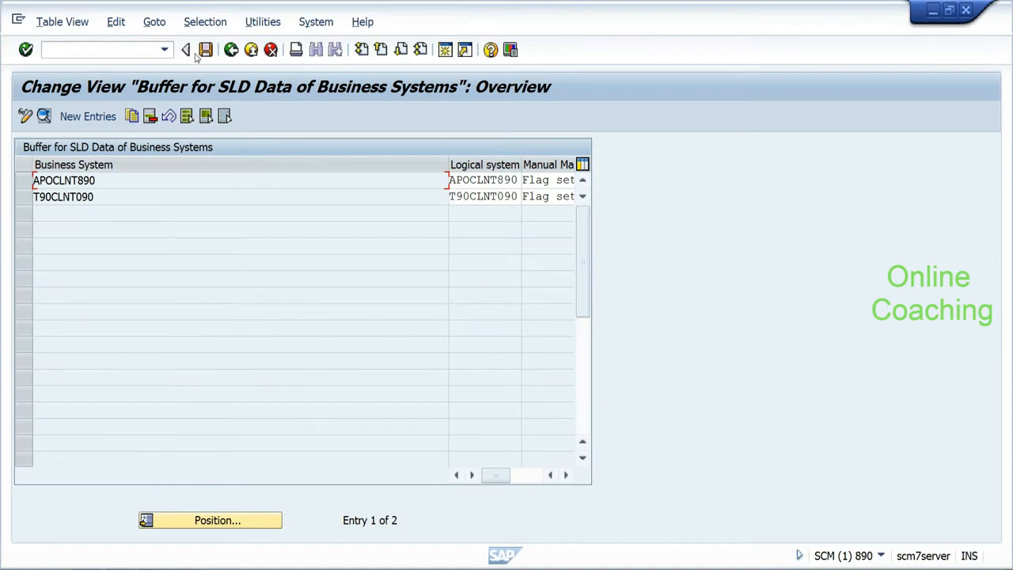
{"action": "left_click", "coordinate": [229, 51]}
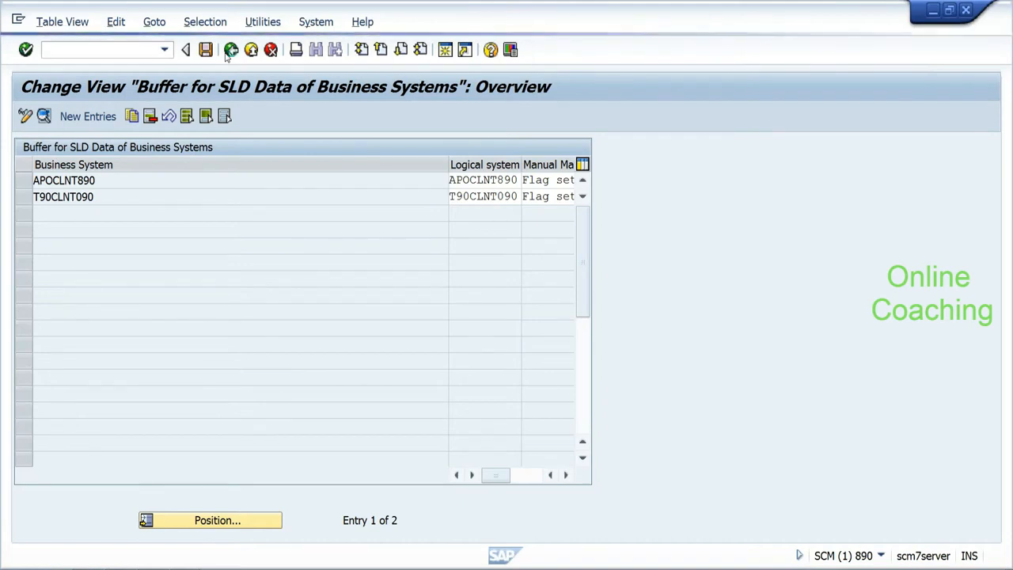
{"action": "left_click", "coordinate": [229, 50]}
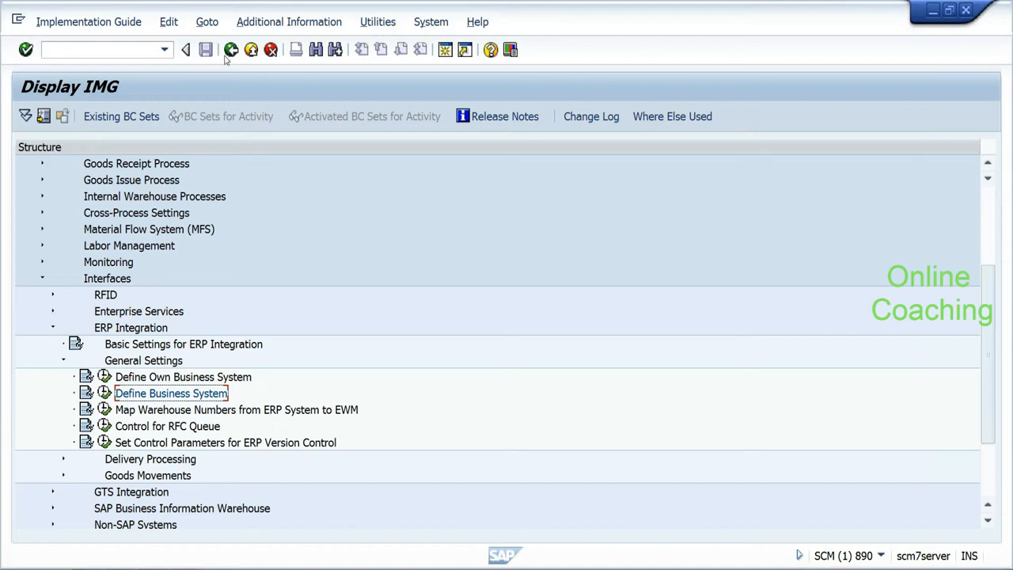
Step: Open the warehouse number mapping, inspect business system T90CLNT090 in row 4, and go back to the IMG tree
{"action": "left_click", "coordinate": [104, 409]}
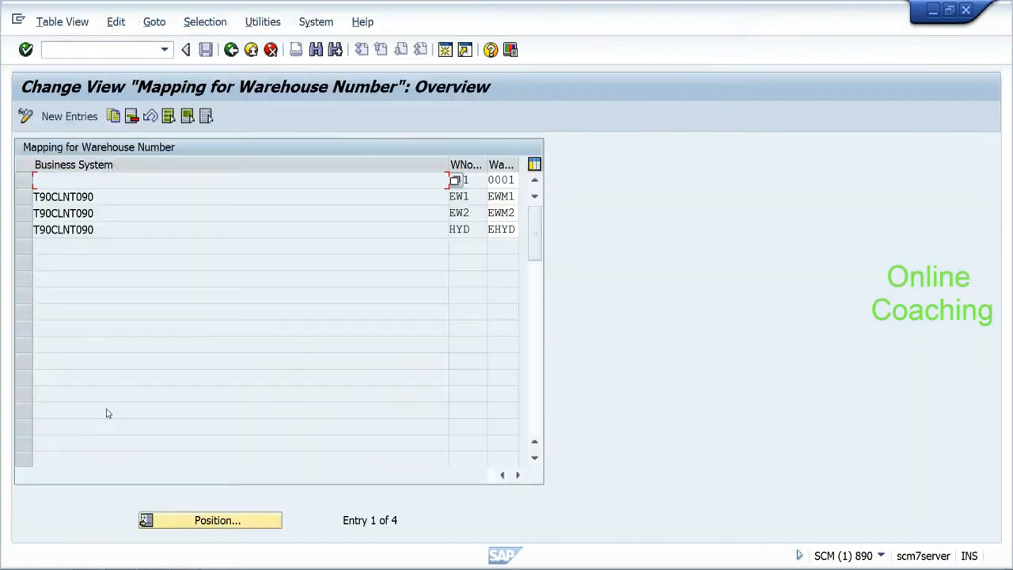
{"action": "left_click", "coordinate": [111, 229]}
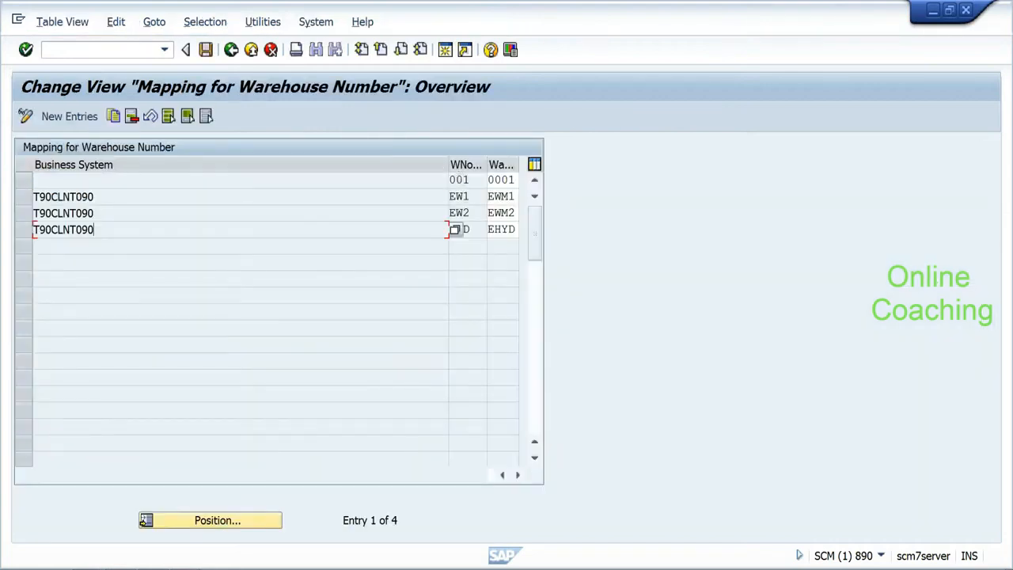
{"action": "key", "text": "shift+Left"}
{"action": "key", "text": "shift+Left"}
{"action": "key", "text": "shift+Left"}
{"action": "key", "text": "shift+Left"}
{"action": "key", "text": "shift+Left"}
{"action": "key", "text": "shift+Left"}
{"action": "key", "text": "shift+Left"}
{"action": "key", "text": "shift+Left"}
{"action": "key", "text": "shift+Left"}
{"action": "key", "text": "shift+Left"}
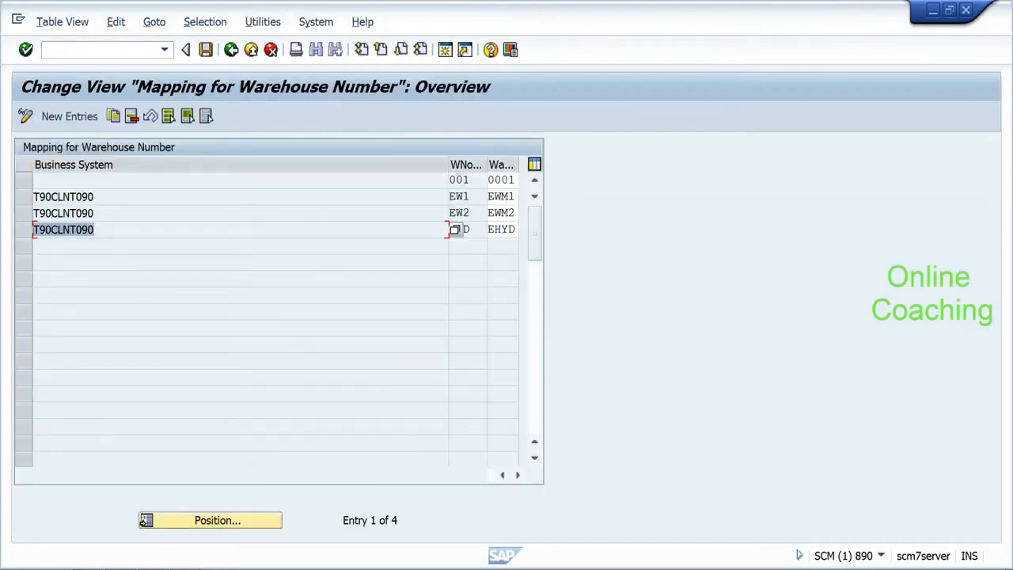
{"action": "left_click", "coordinate": [33, 235]}
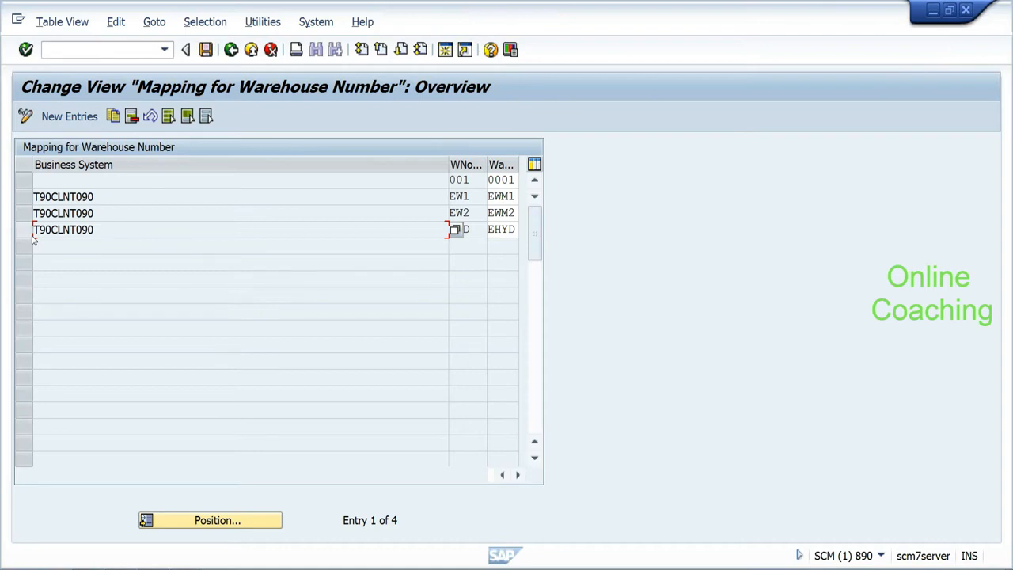
{"action": "left_click_drag", "start_coordinate": [34, 230], "coordinate": [94, 230]}
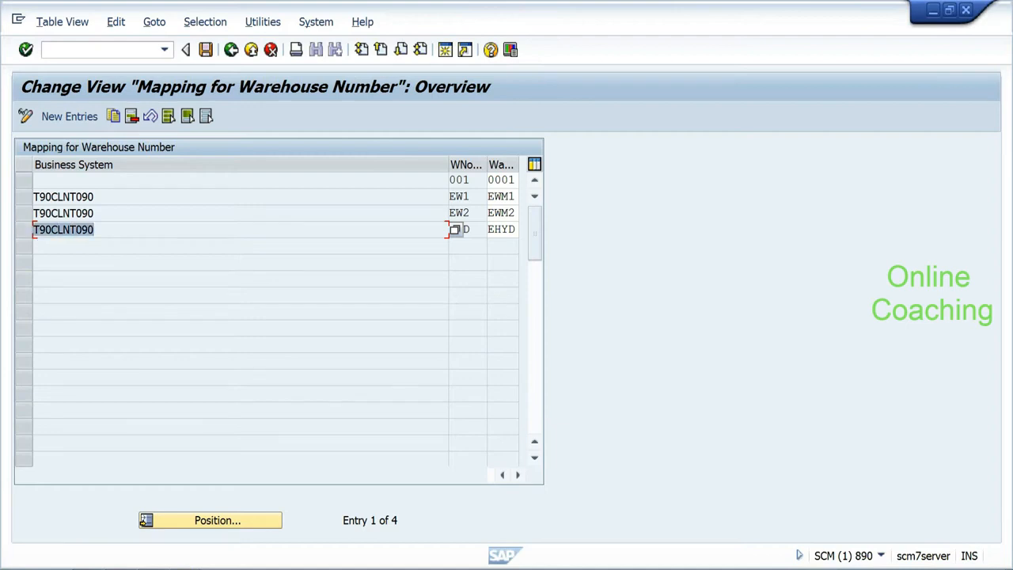
{"action": "left_click", "coordinate": [98, 234]}
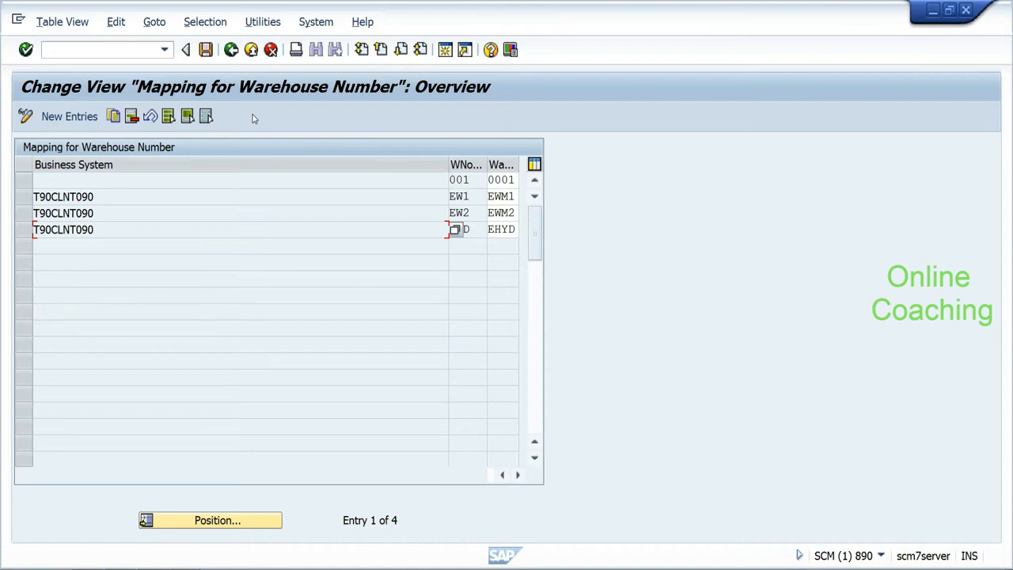
{"action": "left_click", "coordinate": [230, 50]}
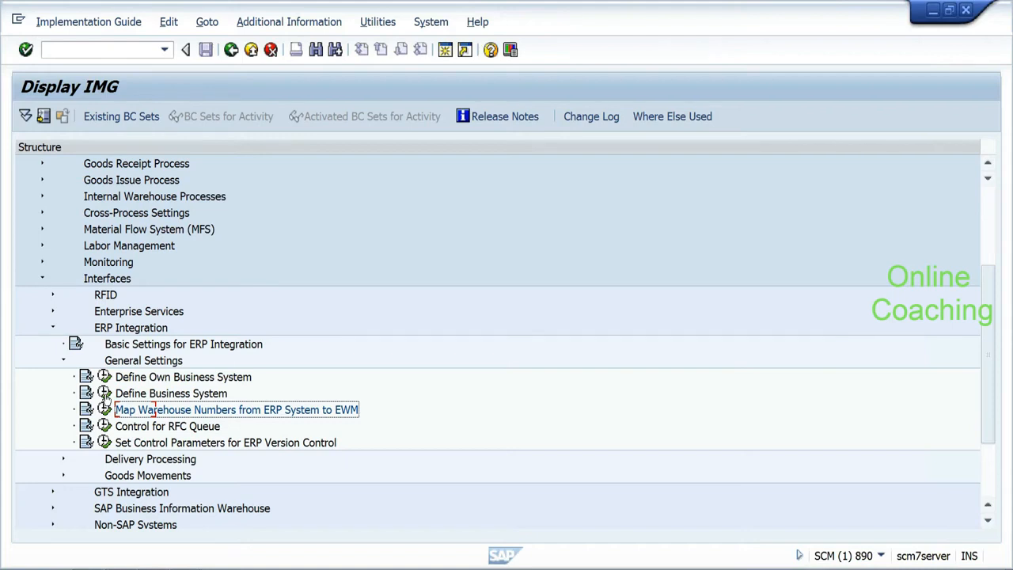
{"action": "left_click", "coordinate": [87, 393]}
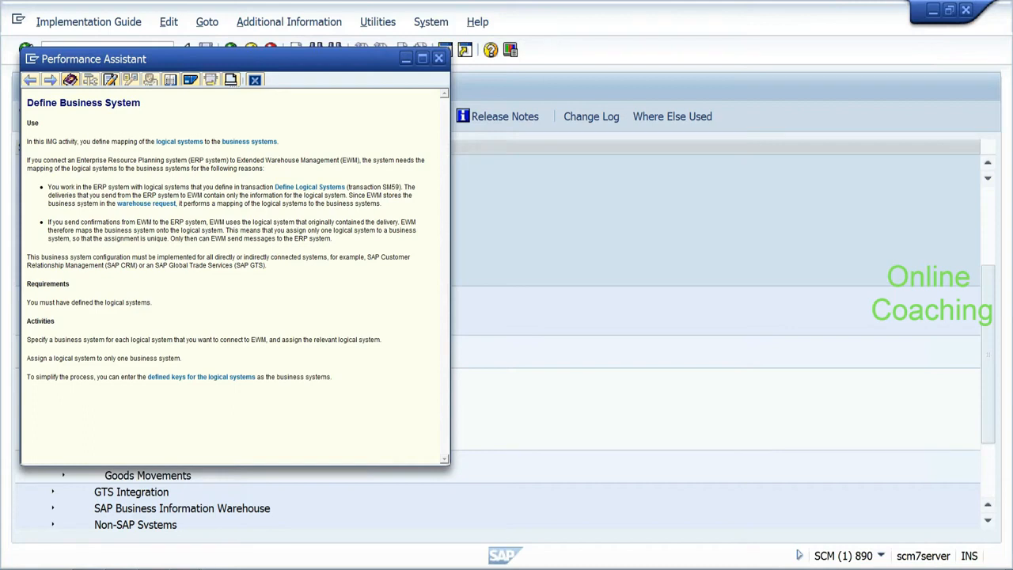
{"action": "left_click_drag", "start_coordinate": [93, 168], "coordinate": [203, 195]}
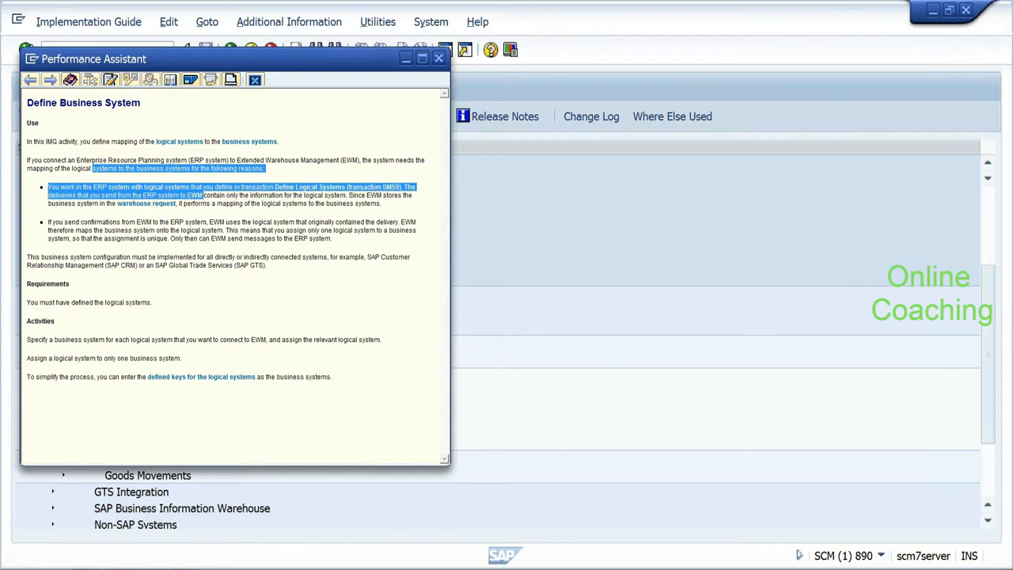
{"action": "left_click_drag", "start_coordinate": [203, 195], "coordinate": [201, 230]}
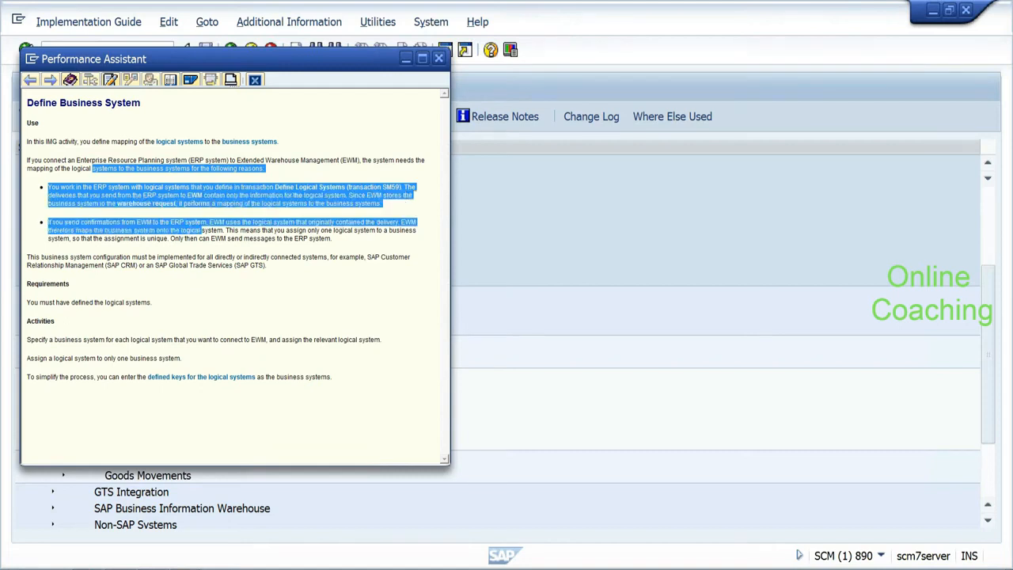
{"action": "left_click_drag", "start_coordinate": [27, 339], "coordinate": [267, 339]}
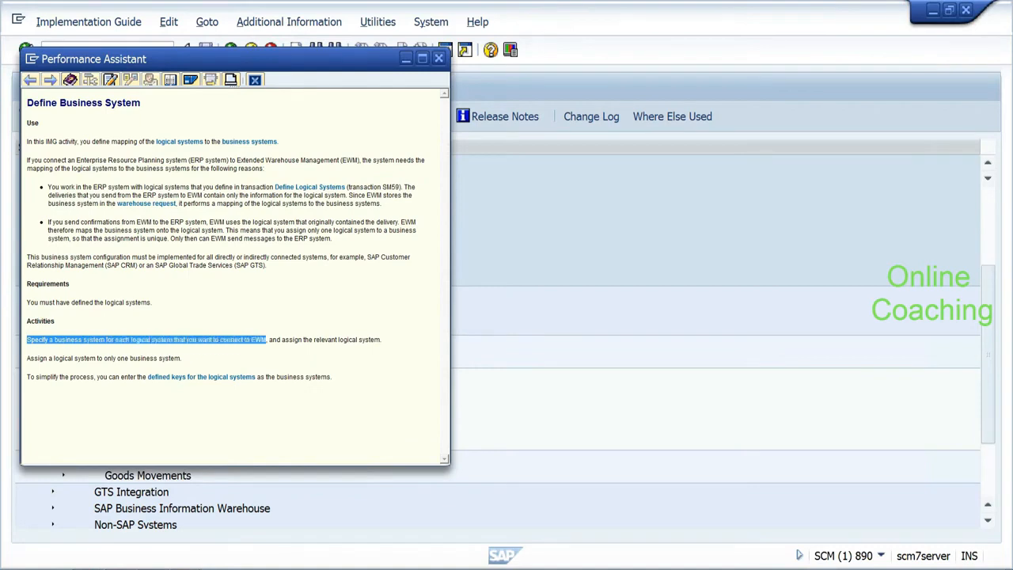
{"action": "left_click", "coordinate": [265, 358]}
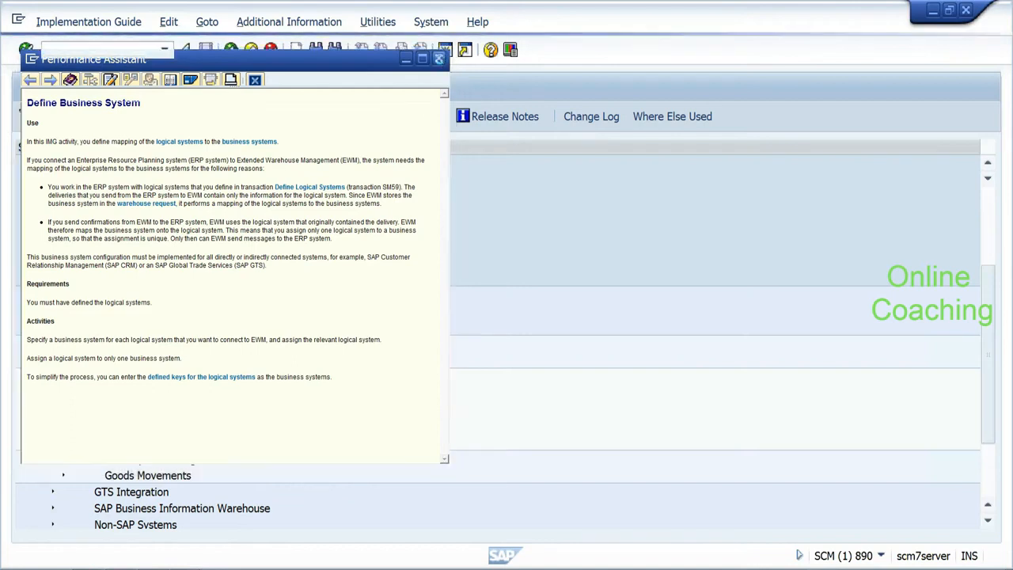
{"action": "left_click", "coordinate": [438, 59]}
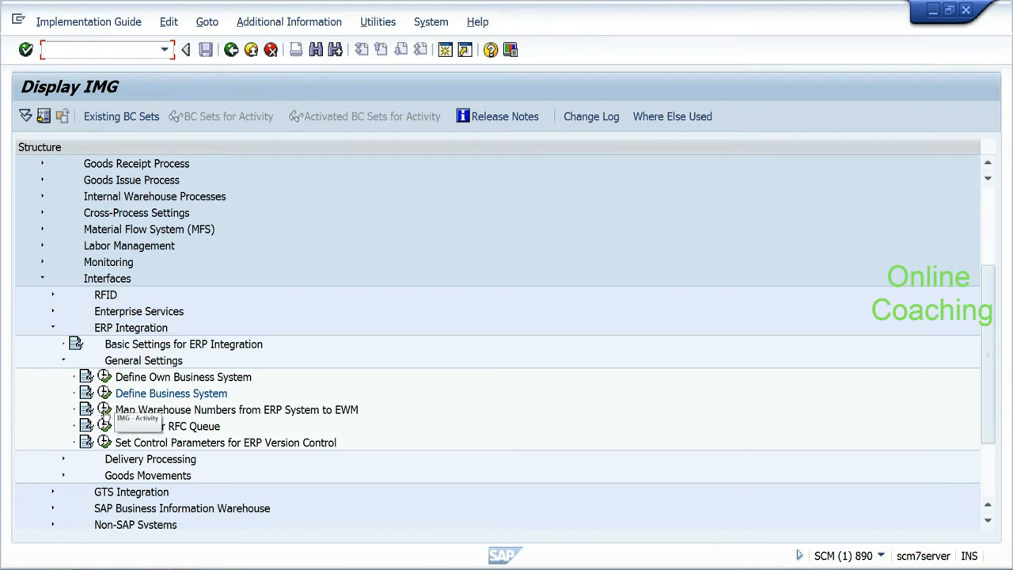
Step: Open Map Warehouse Numbers from ERP System to EWM and inspect T90CLNT090's HYD-to-EHYD row
{"action": "left_click", "coordinate": [104, 409]}
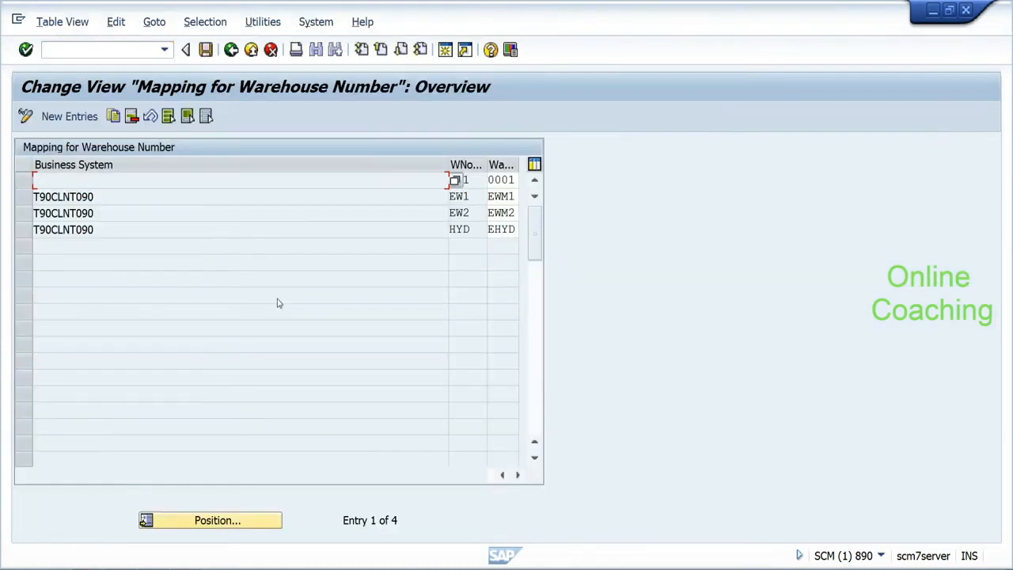
{"action": "left_click_drag", "start_coordinate": [470, 230], "coordinate": [516, 229]}
{"action": "left_click", "coordinate": [491, 230]}
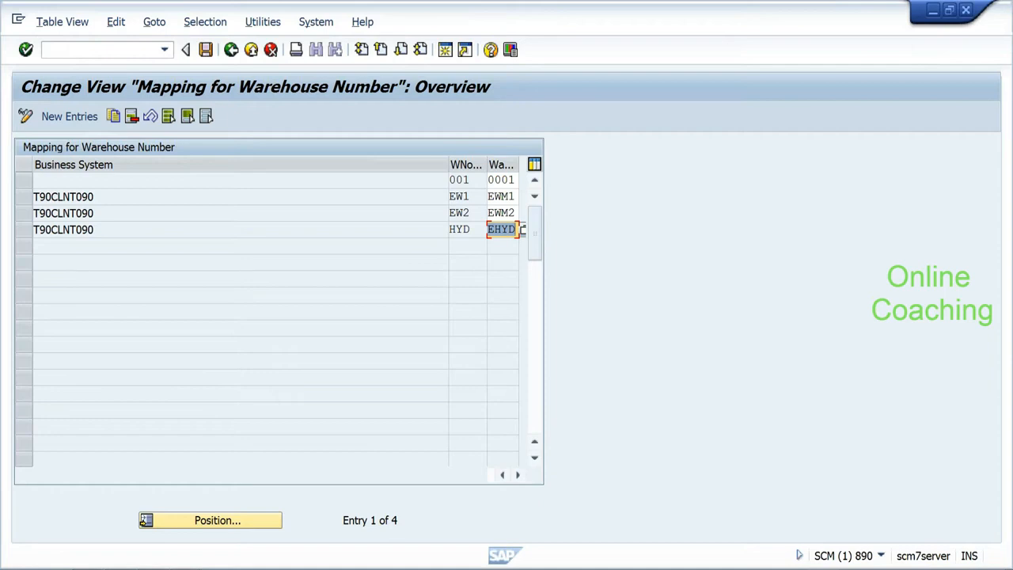
{"action": "left_click", "coordinate": [515, 229]}
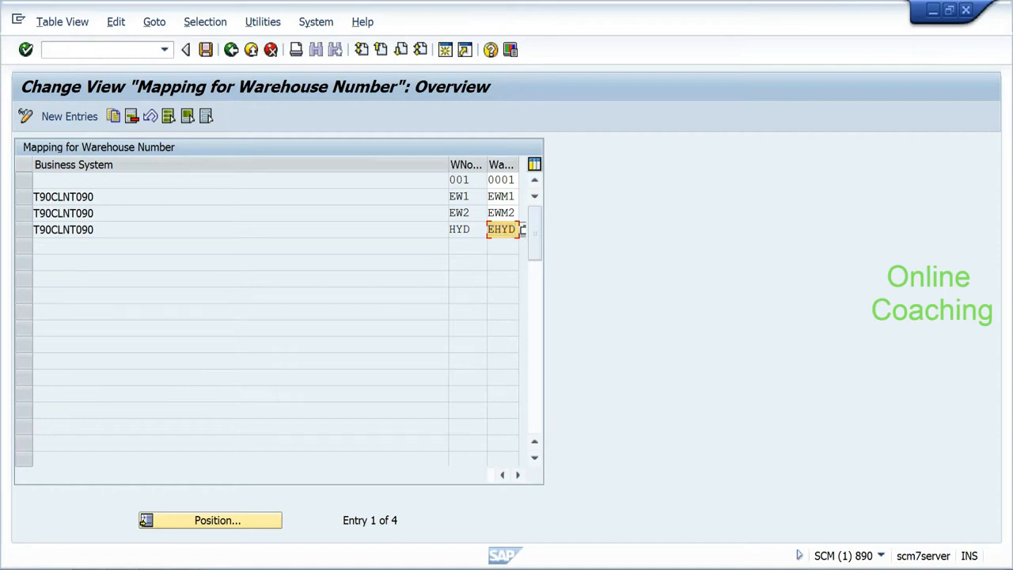
Step: Leave the warehouse number mapping and show the Queue Type options for T90CLNT090's qRFC configuration
{"action": "left_click", "coordinate": [231, 50]}
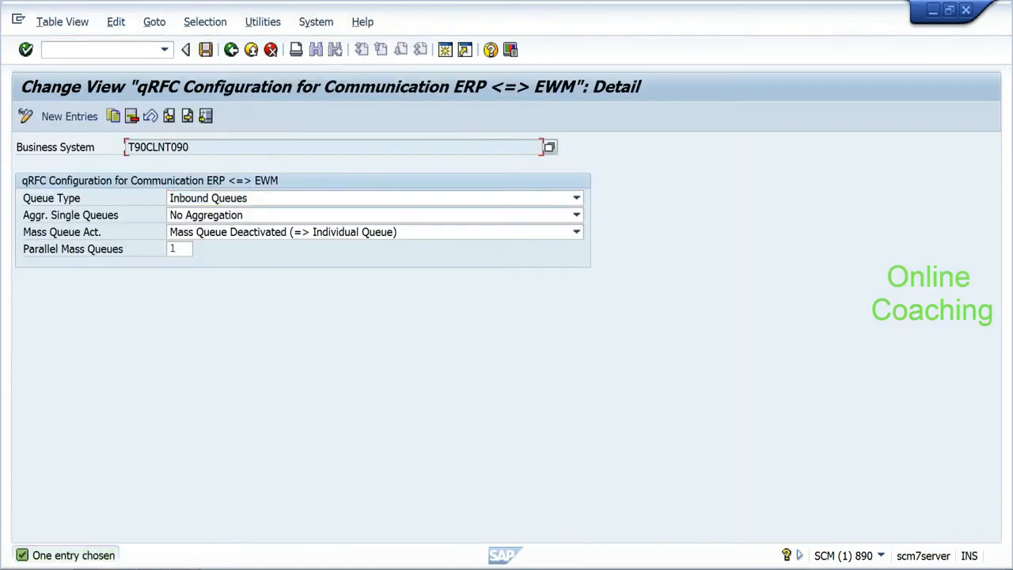
{"action": "left_click", "coordinate": [224, 200]}
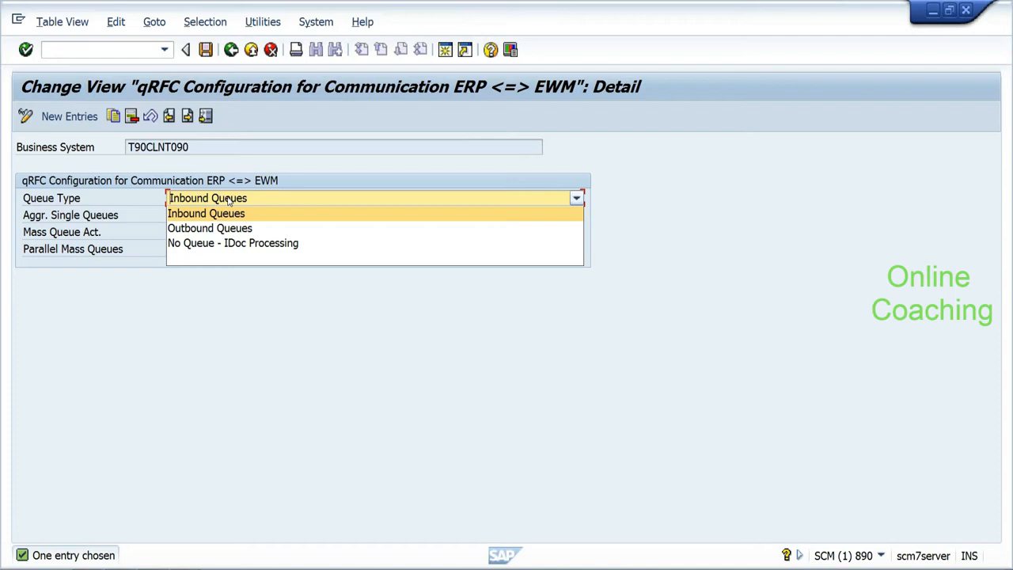
Step: Keep Inbound Queues as T90CLNT090's queue type, then go back to the IMG tree
{"action": "left_click", "coordinate": [228, 200]}
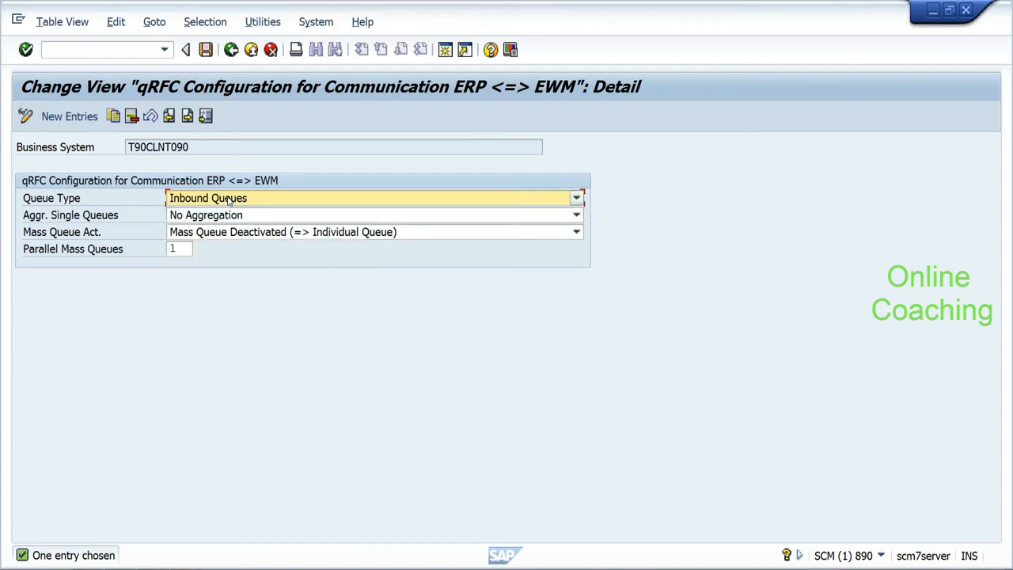
{"action": "left_click", "coordinate": [231, 50]}
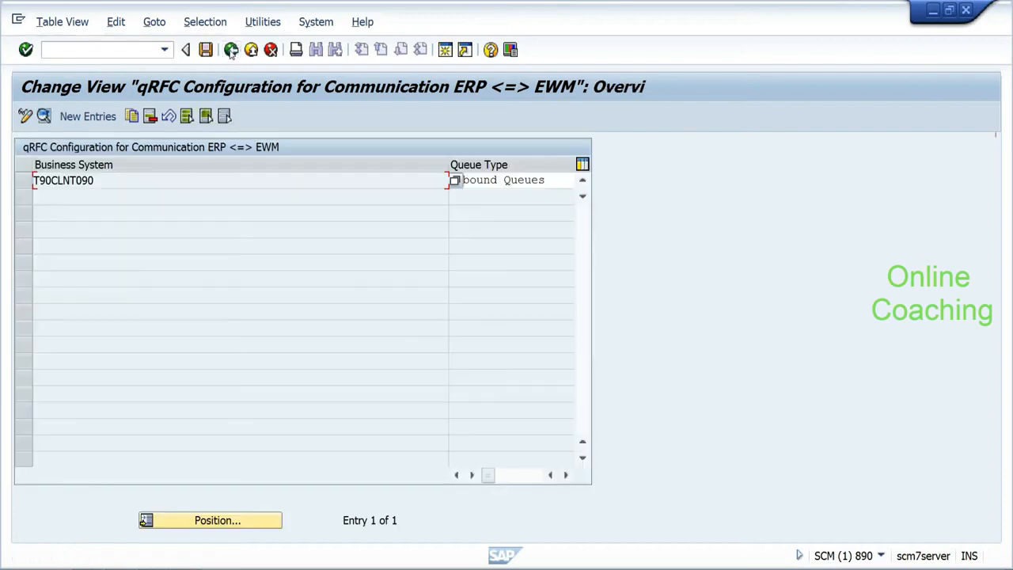
{"action": "double_click", "coordinate": [62, 182]}
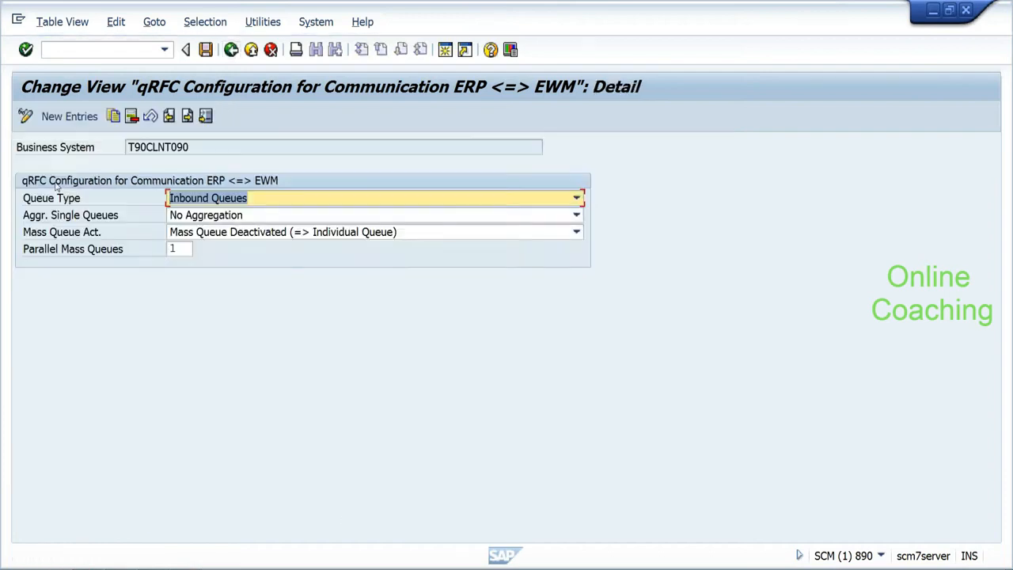
{"action": "left_click", "coordinate": [219, 201]}
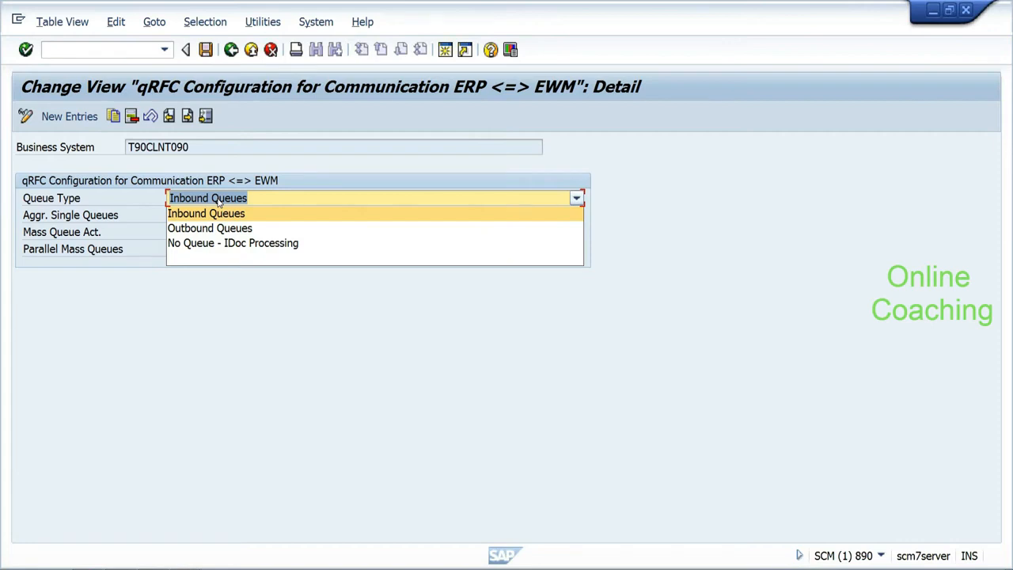
{"action": "left_click", "coordinate": [218, 202]}
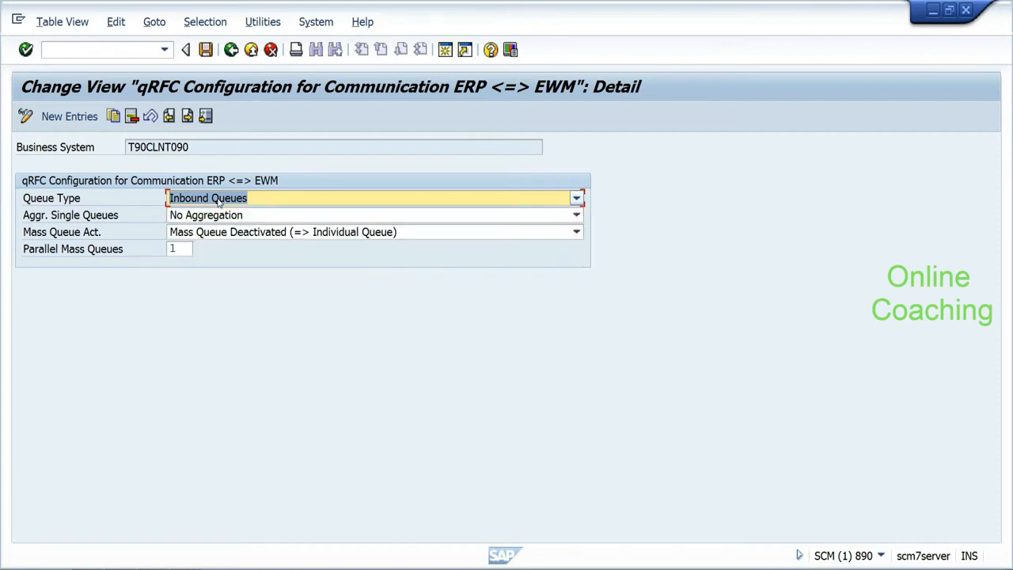
{"action": "left_click", "coordinate": [229, 54]}
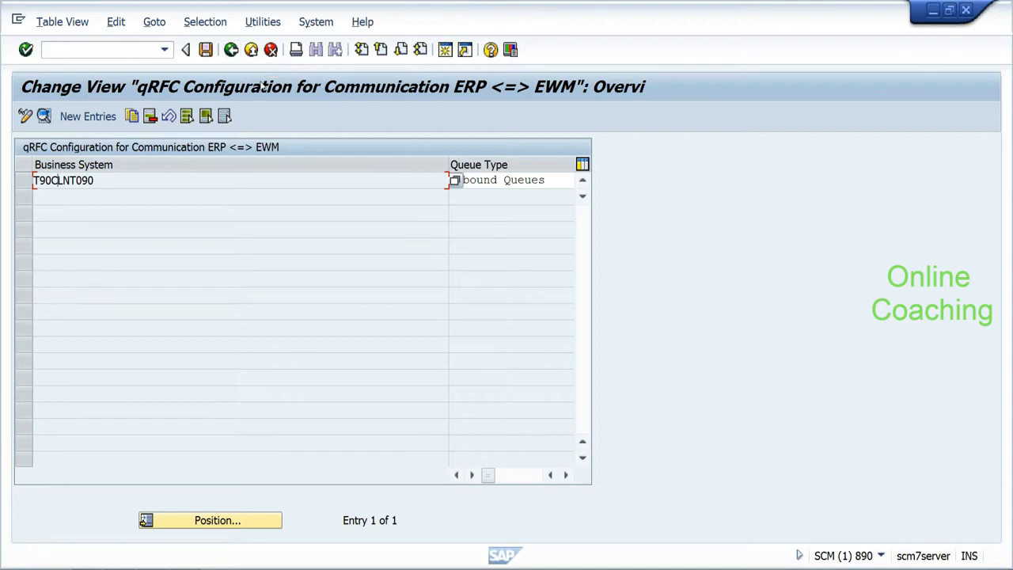
{"action": "left_click", "coordinate": [231, 51]}
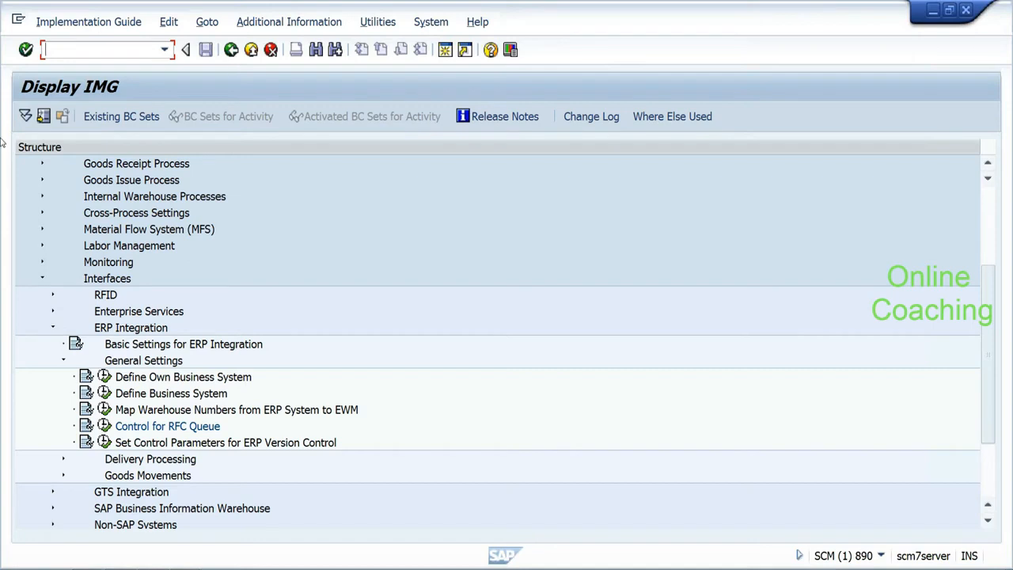
{"action": "left_click", "coordinate": [104, 442]}
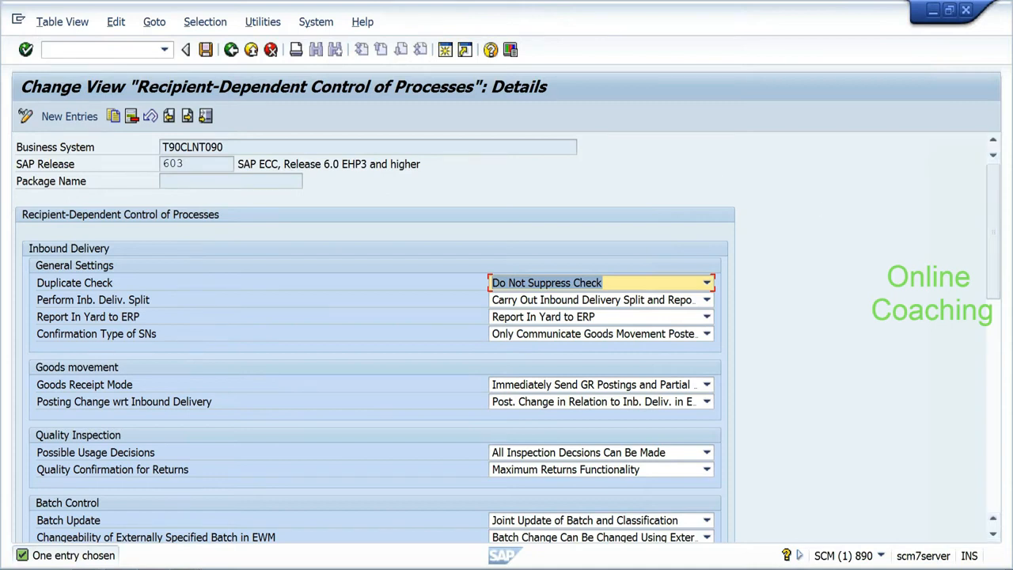
{"action": "left_click_drag", "start_coordinate": [223, 148], "coordinate": [161, 164]}
{"action": "left_click", "coordinate": [183, 163]}
{"action": "left_click", "coordinate": [147, 168]}
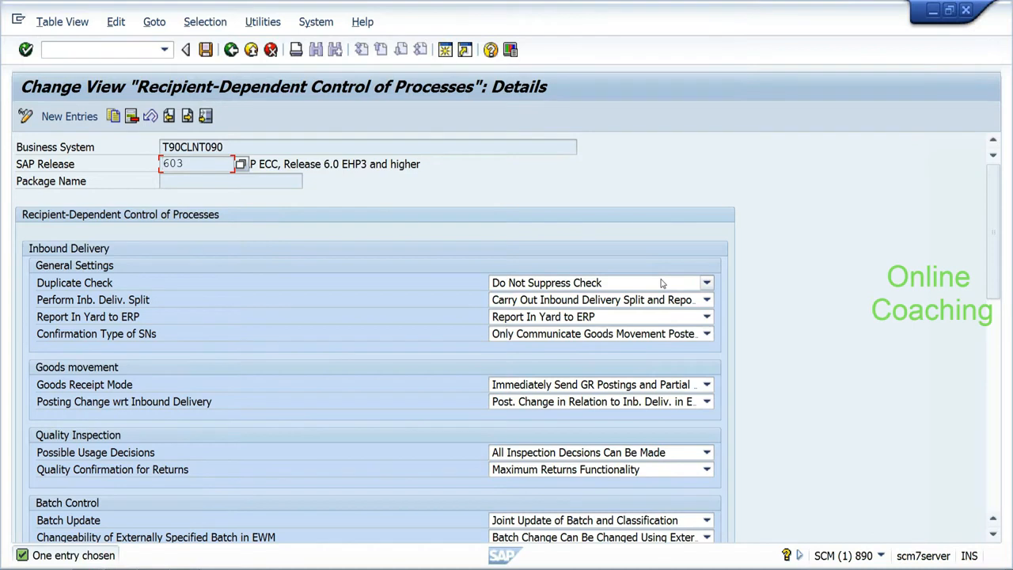
{"action": "left_click", "coordinate": [661, 283]}
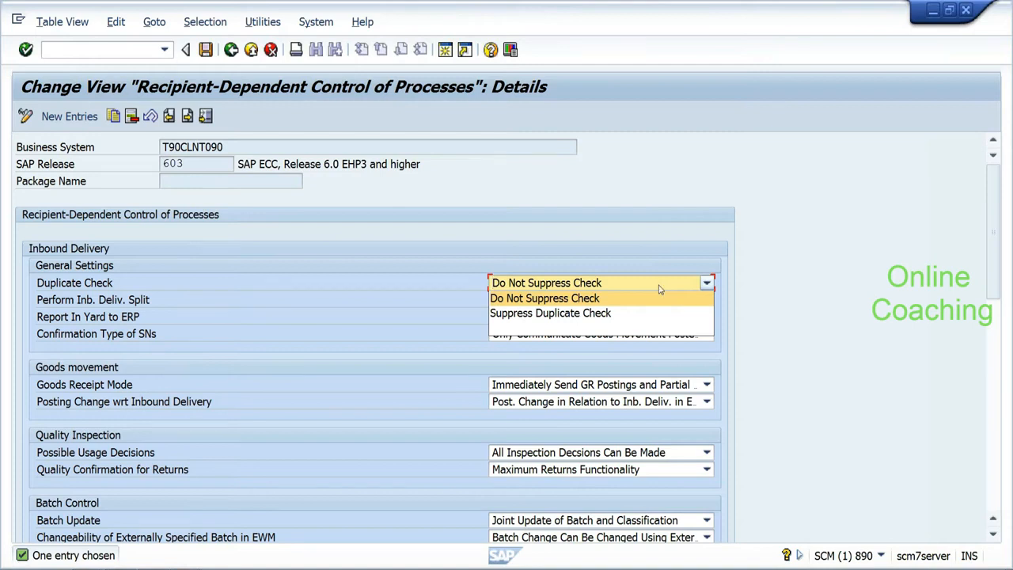
{"action": "left_click", "coordinate": [660, 288]}
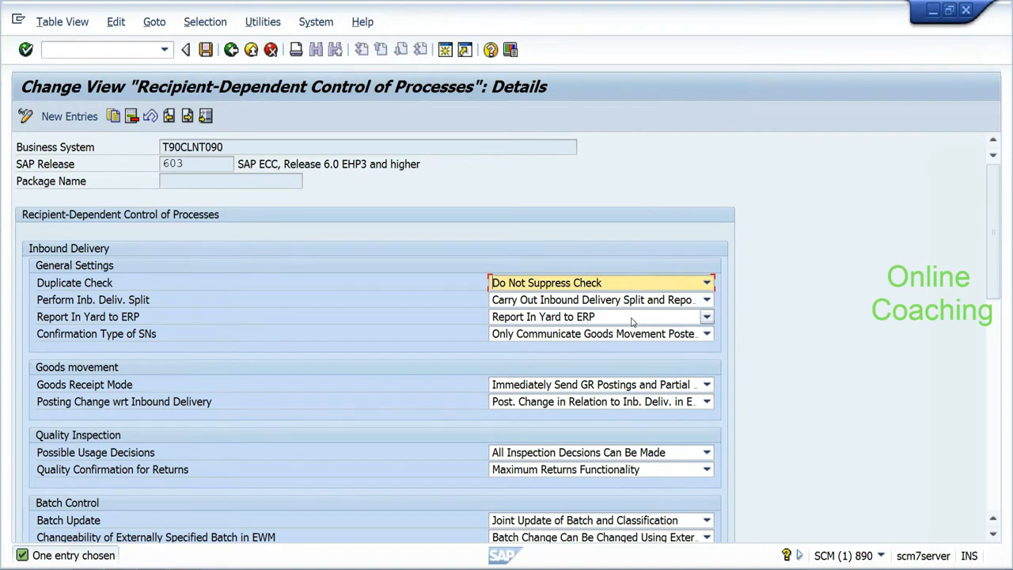
{"action": "left_click", "coordinate": [632, 318]}
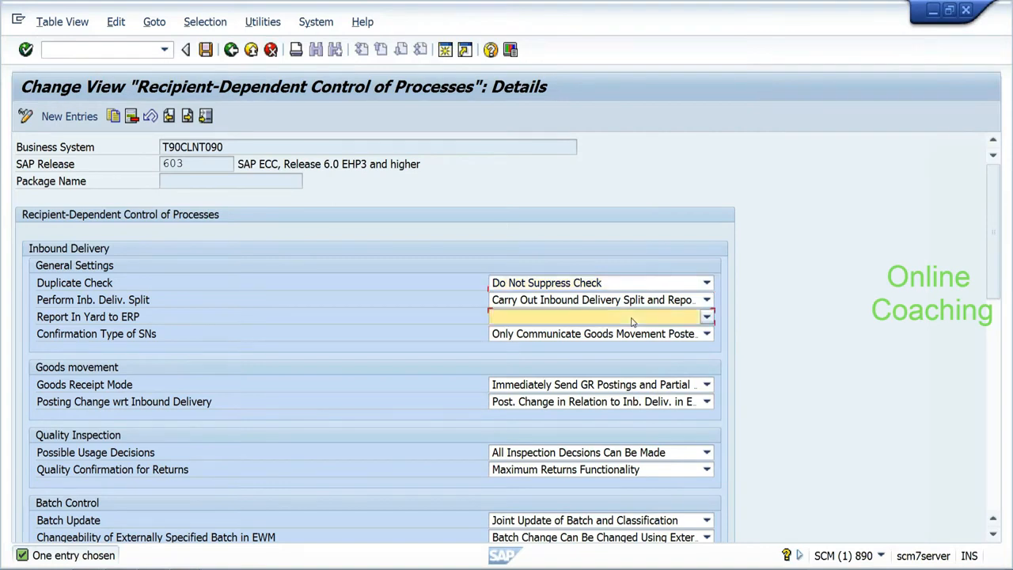
{"action": "left_click", "coordinate": [632, 318]}
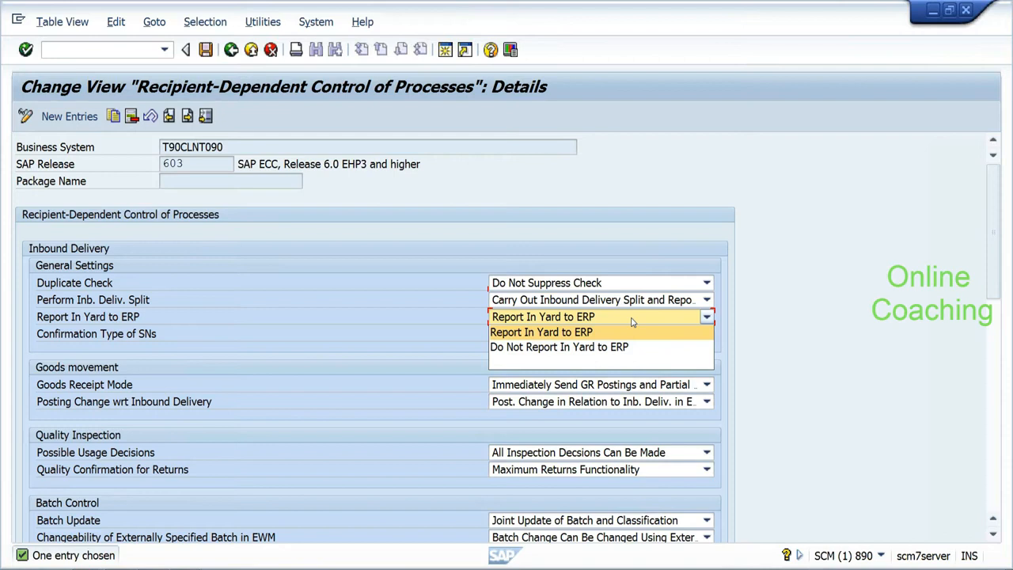
{"action": "left_click", "coordinate": [631, 321]}
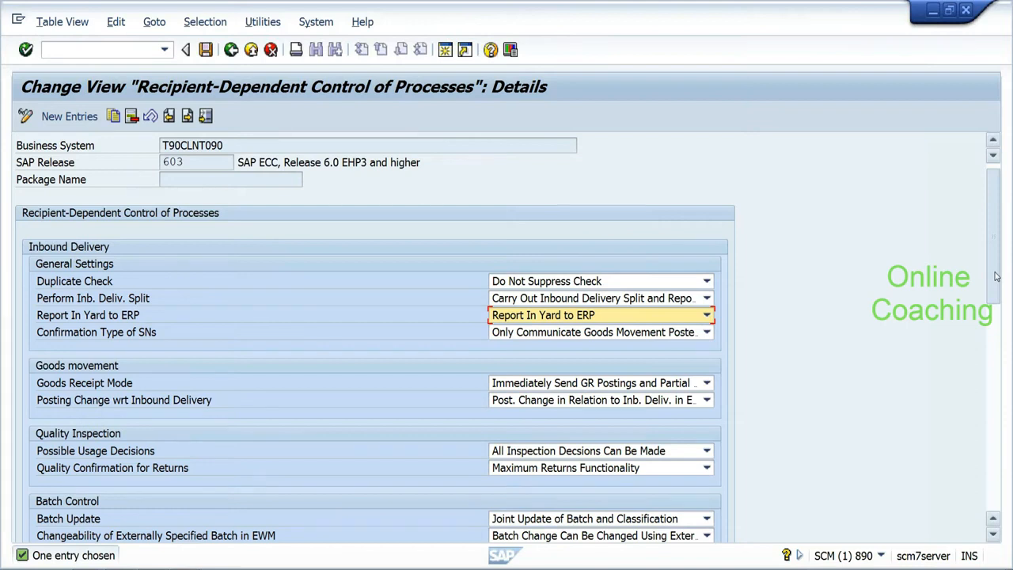
{"action": "left_click_drag", "start_coordinate": [996, 276], "coordinate": [999, 345]}
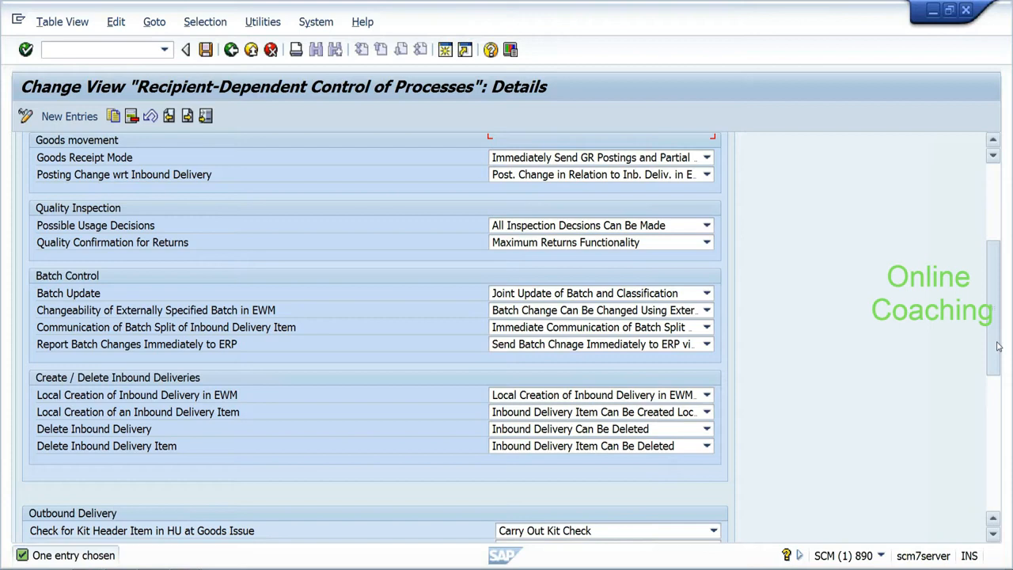
{"action": "left_click_drag", "start_coordinate": [998, 346], "coordinate": [989, 392]}
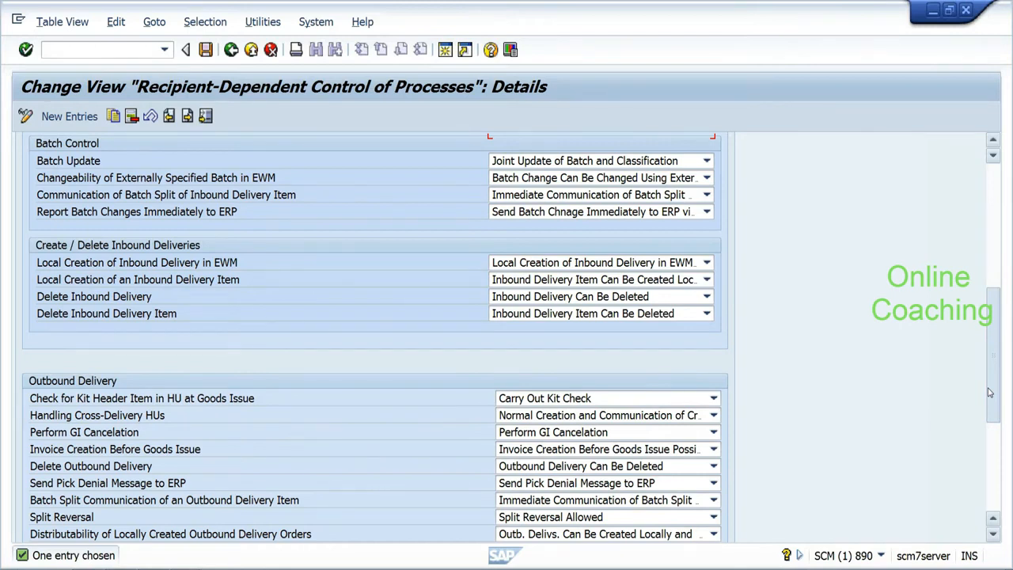
{"action": "scroll", "coordinate": [989, 393], "scroll_direction": "down", "scroll_amount": 2}
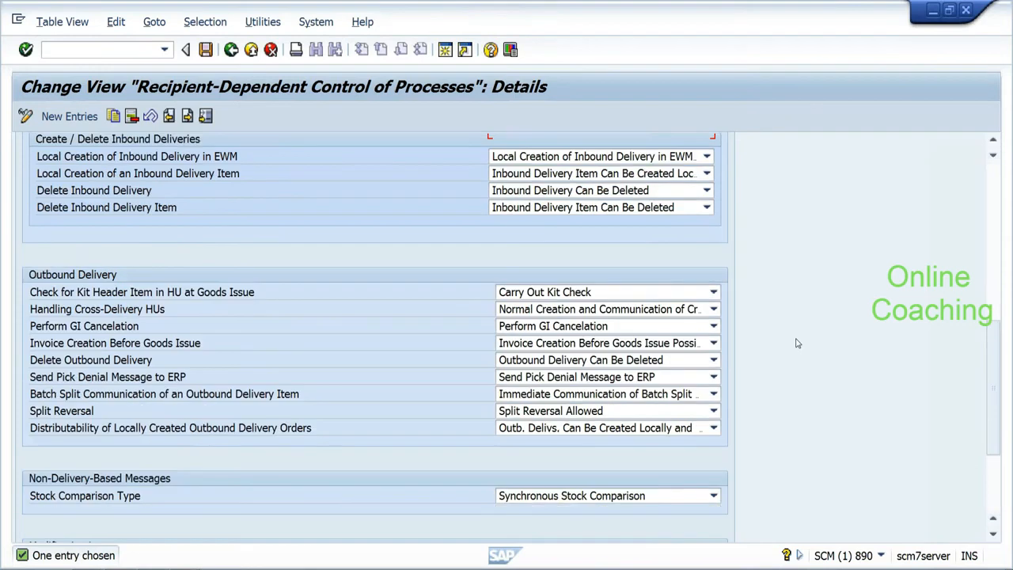
{"action": "left_click", "coordinate": [520, 381]}
{"action": "left_click", "coordinate": [521, 383]}
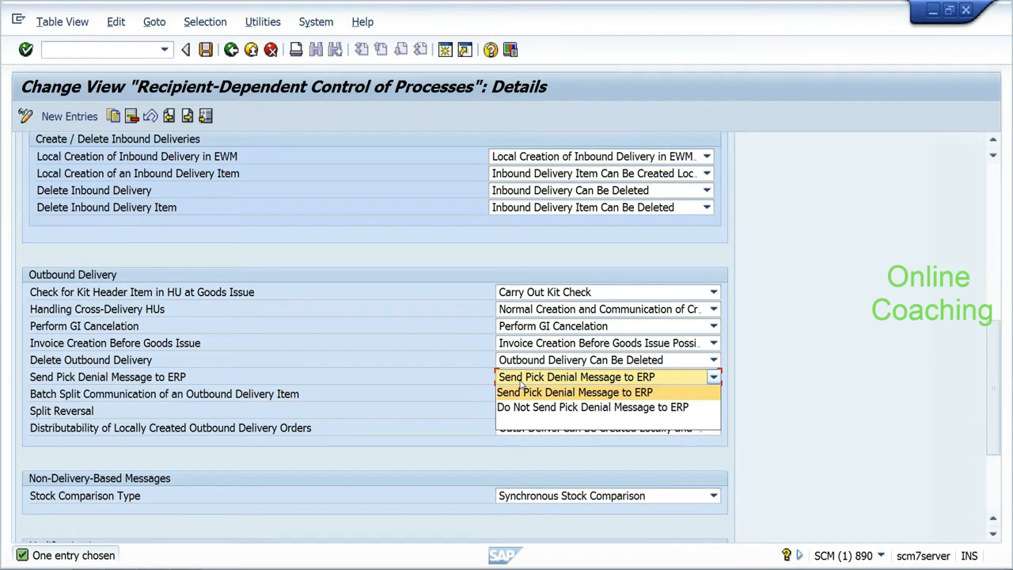
{"action": "left_click", "coordinate": [521, 385]}
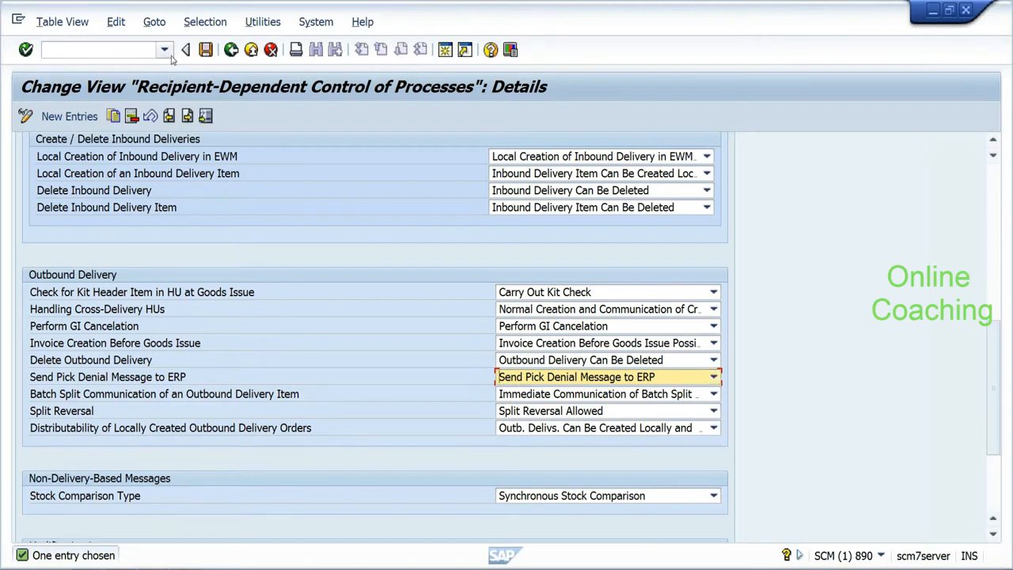
Step: Go back from the recipient-dependent control Details and Overview screens to the Display IMG tree
{"action": "left_click", "coordinate": [231, 50]}
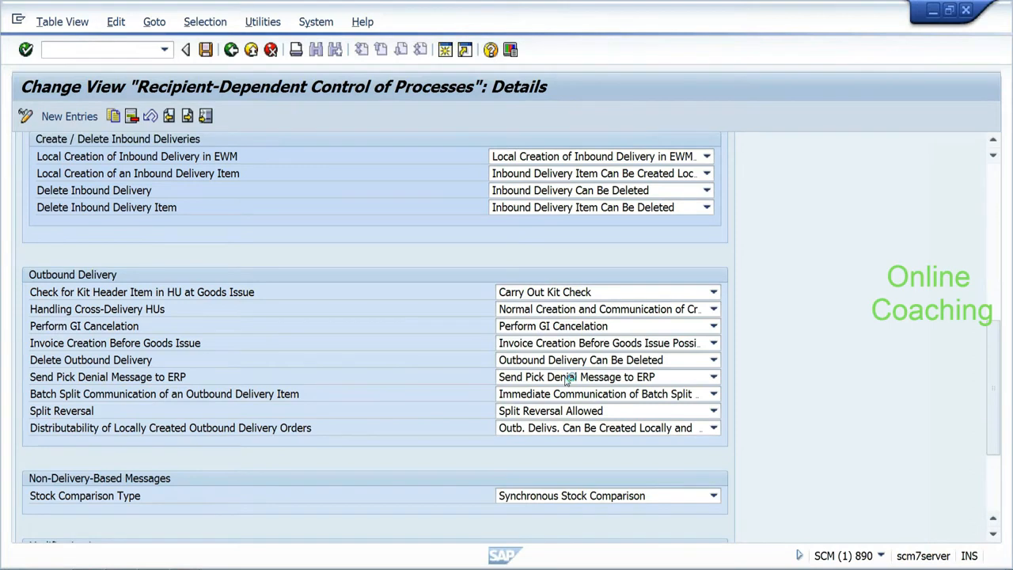
{"action": "key", "text": "F3"}
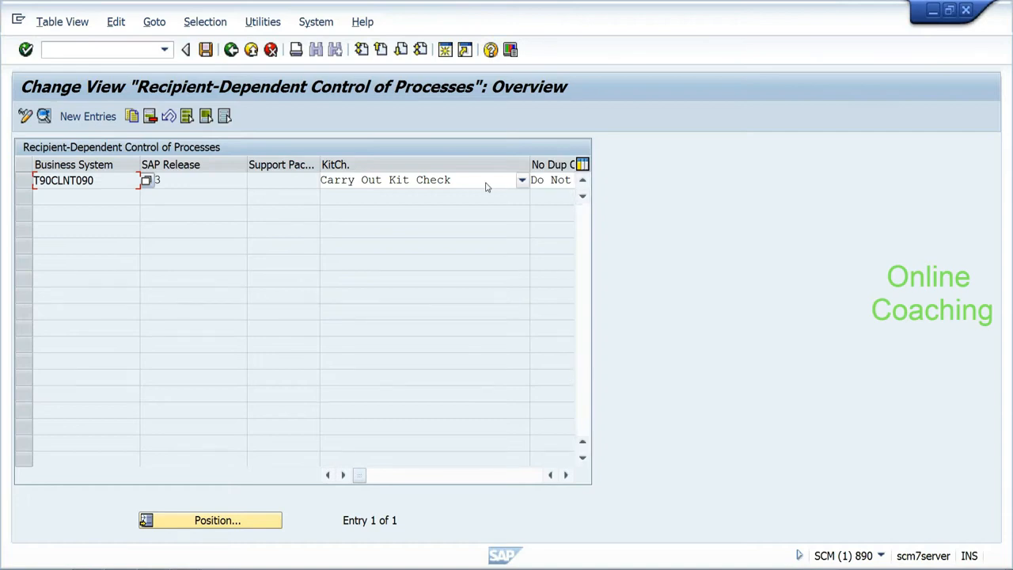
{"action": "left_click", "coordinate": [231, 51]}
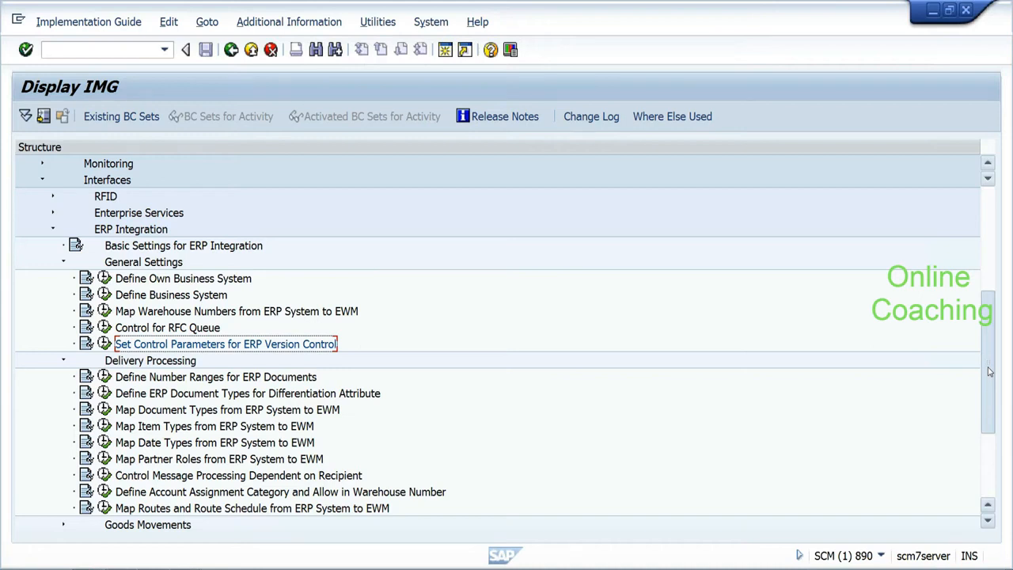
Step: Switch to the ERP–EWM configuration guide showing page 69 in PDF-XChange Viewer
{"action": "left_click_drag", "start_coordinate": [988, 372], "coordinate": [988, 378]}
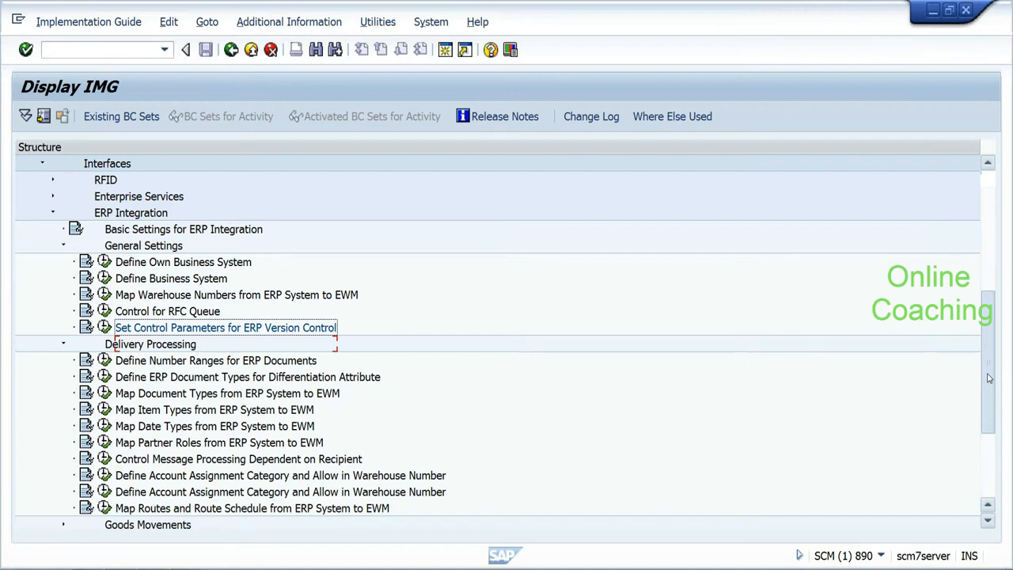
{"action": "key", "text": "alt+Tab"}
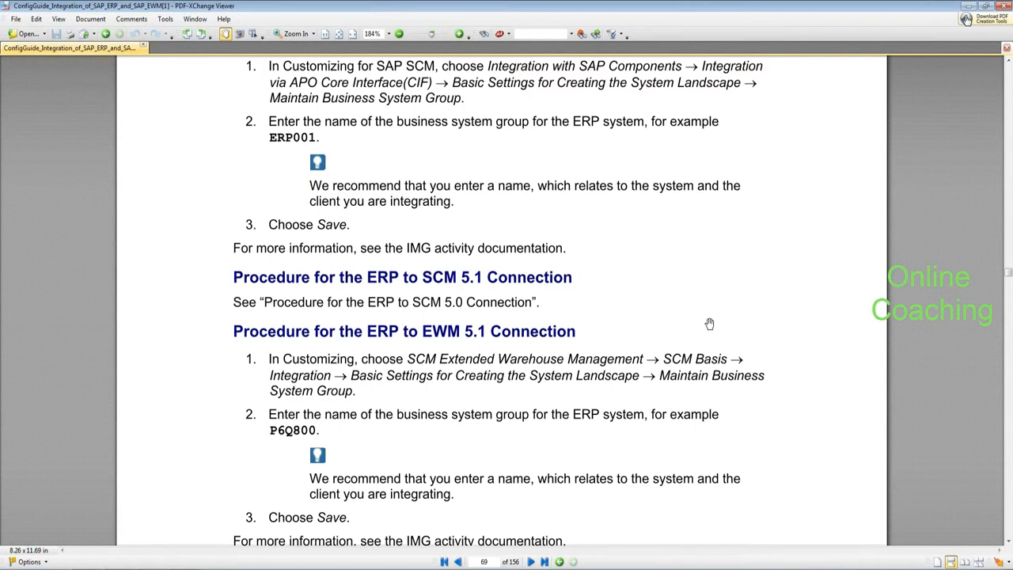
Step: Switch from the PDF guide back to the SAP GUI window
{"action": "key", "text": "alt+Tab"}
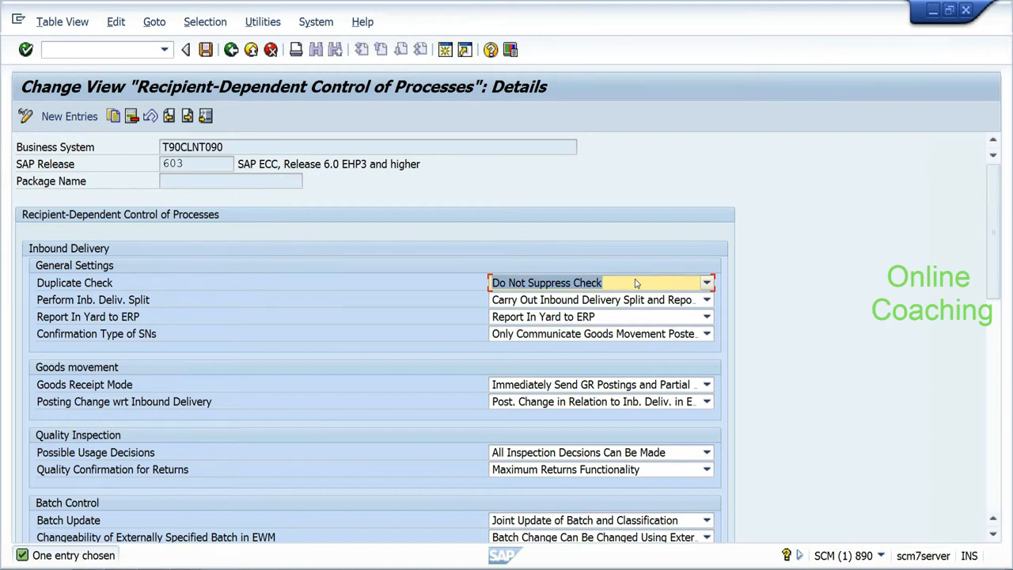
{"action": "left_click", "coordinate": [618, 316]}
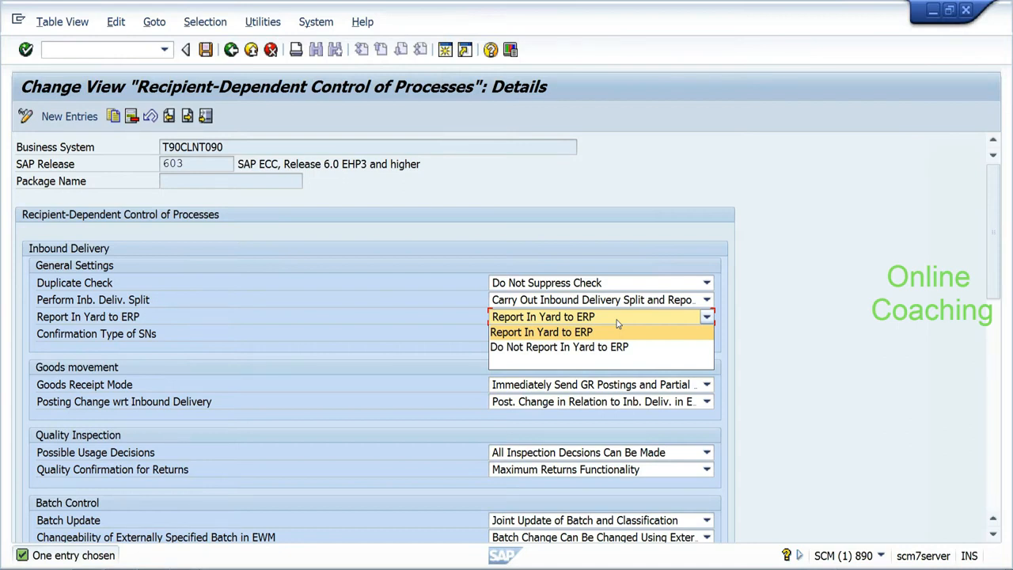
{"action": "left_click", "coordinate": [617, 321]}
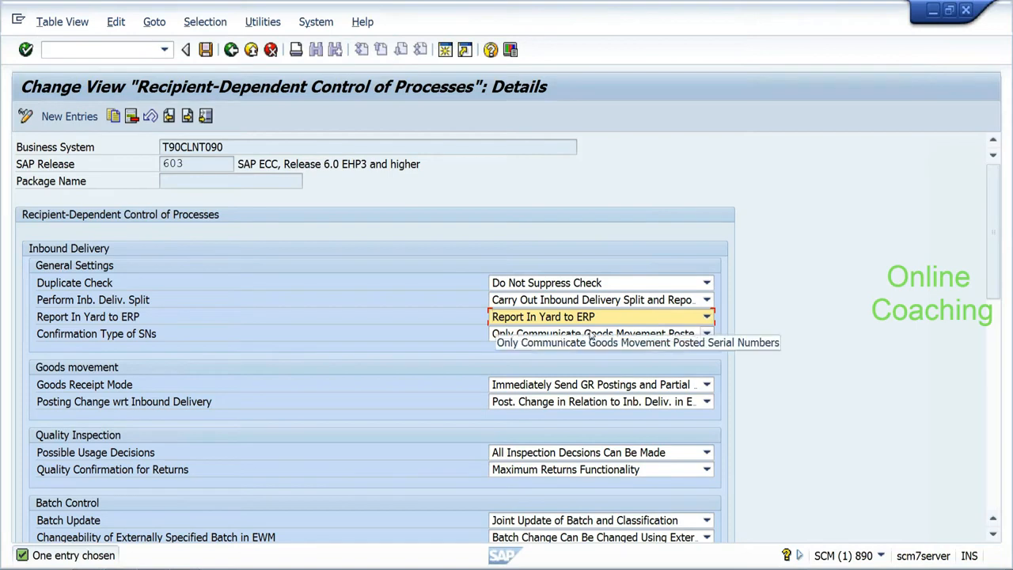
{"action": "left_click", "coordinate": [591, 336]}
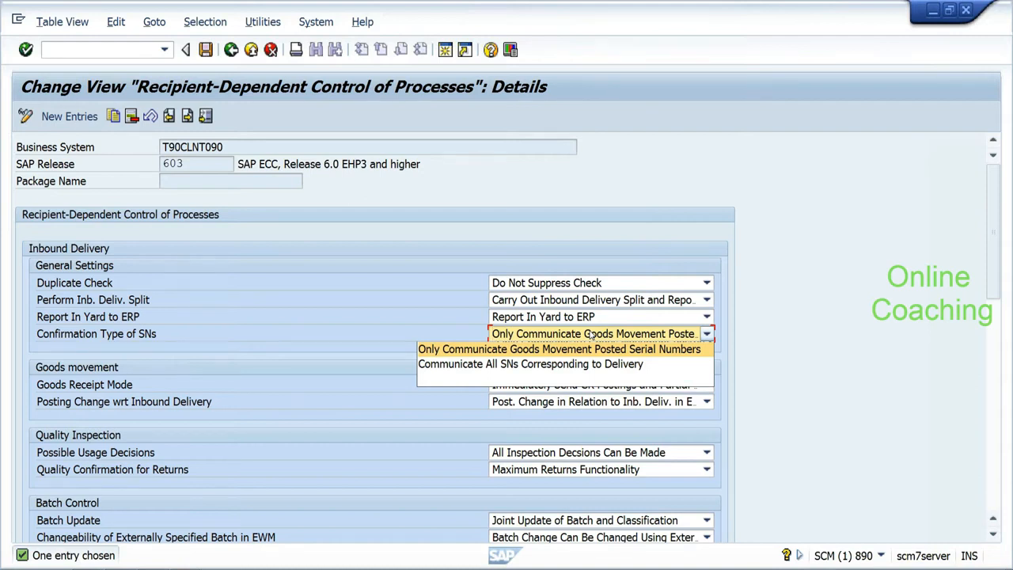
{"action": "left_click", "coordinate": [590, 334]}
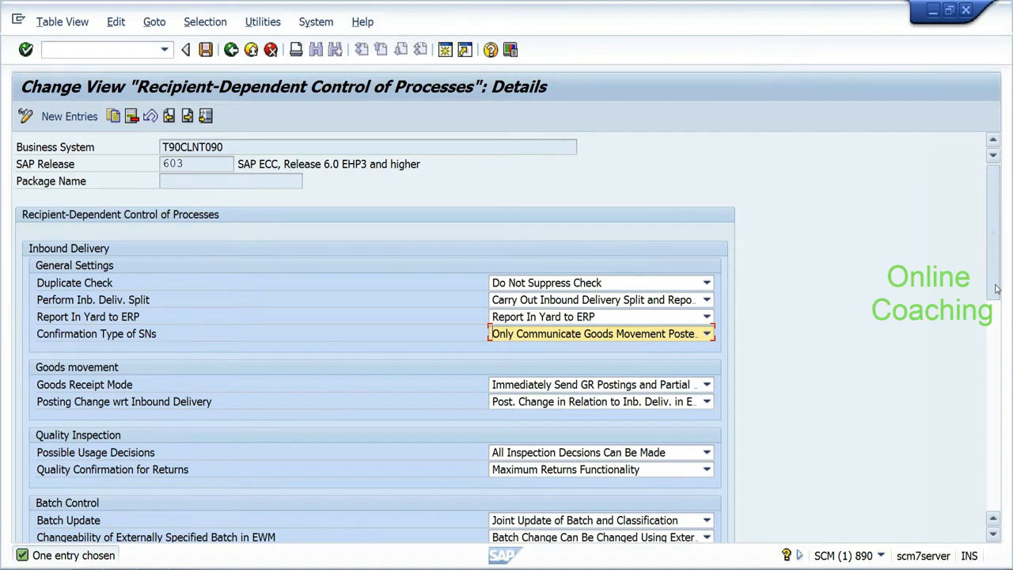
{"action": "left_click_drag", "start_coordinate": [996, 289], "coordinate": [995, 291]}
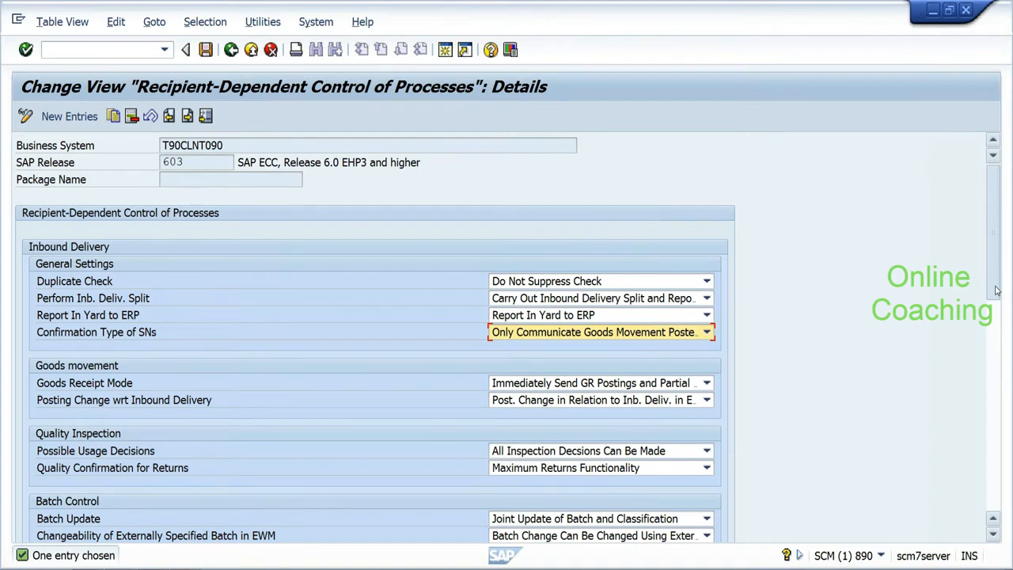
{"action": "scroll", "coordinate": [996, 290], "scroll_direction": "down", "scroll_amount": 3}
{"action": "left_click", "coordinate": [597, 261]}
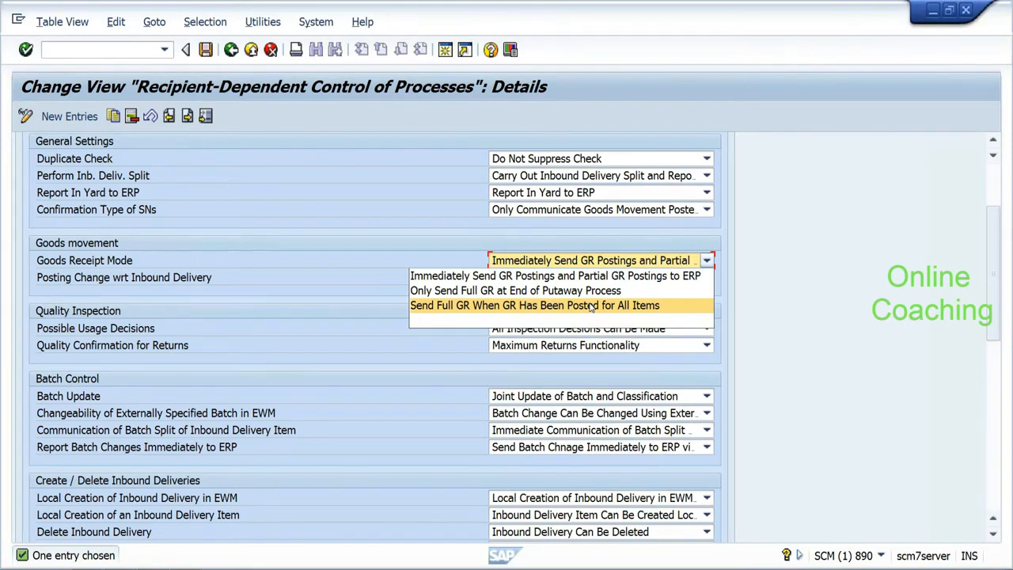
Step: Choose 'Send Full GR When GR Has Been Posted for All Items' as the Goods Receipt Mode
{"action": "left_click", "coordinate": [589, 305]}
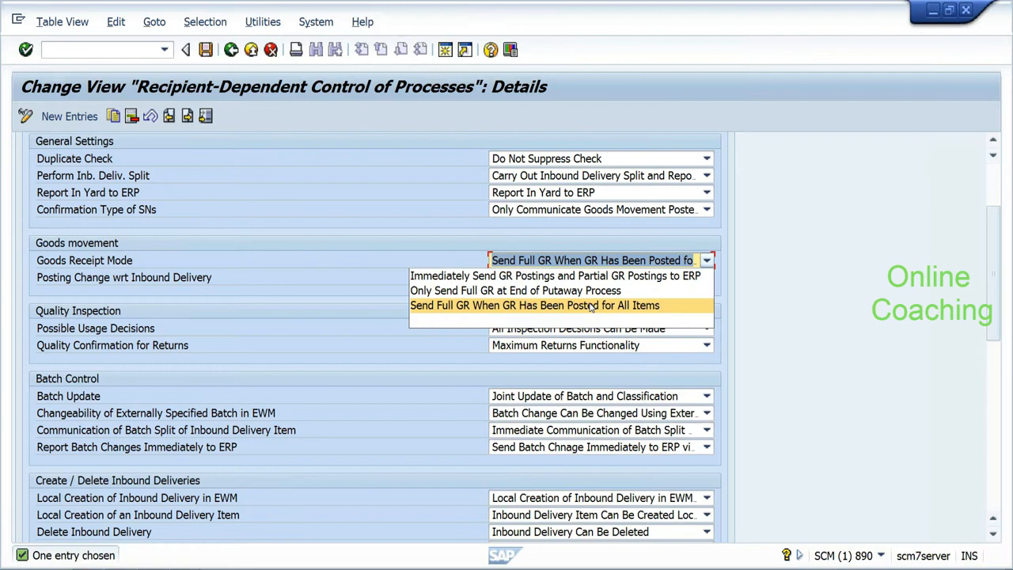
{"action": "left_click", "coordinate": [591, 305]}
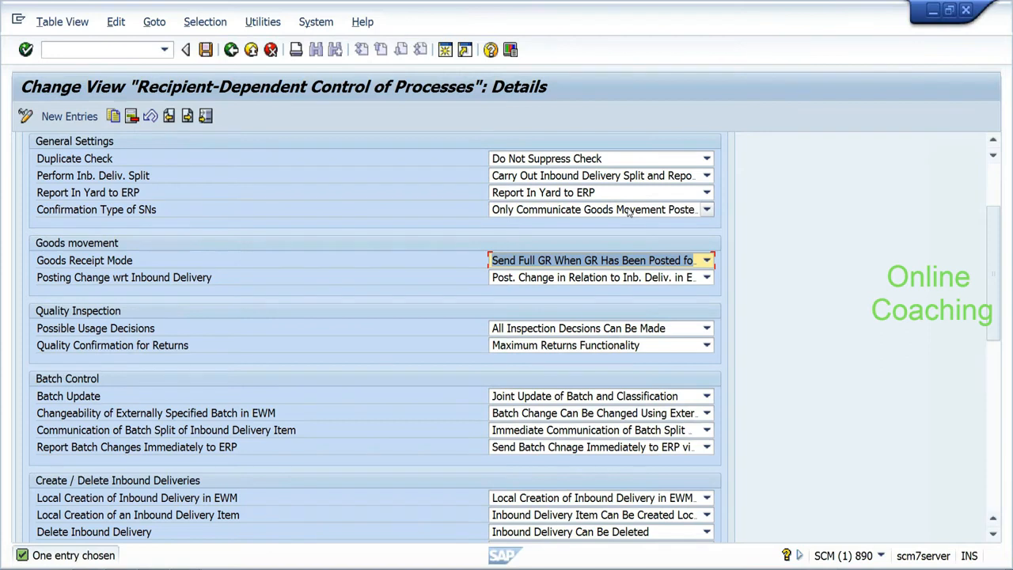
Step: Go back to the IMG tree and open the context menu of Control for RFC Queue
{"action": "left_click", "coordinate": [235, 55]}
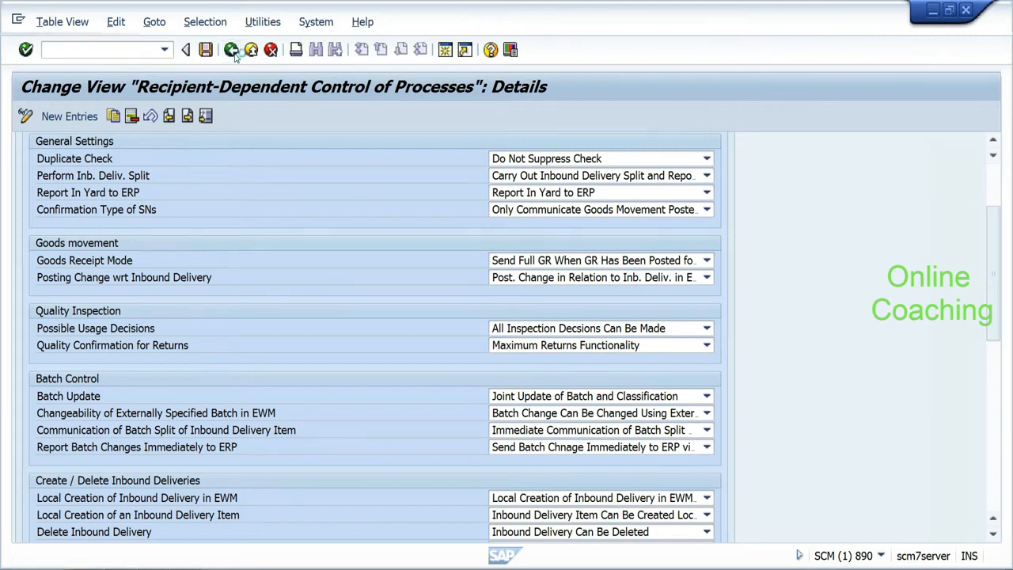
{"action": "left_click", "coordinate": [231, 50]}
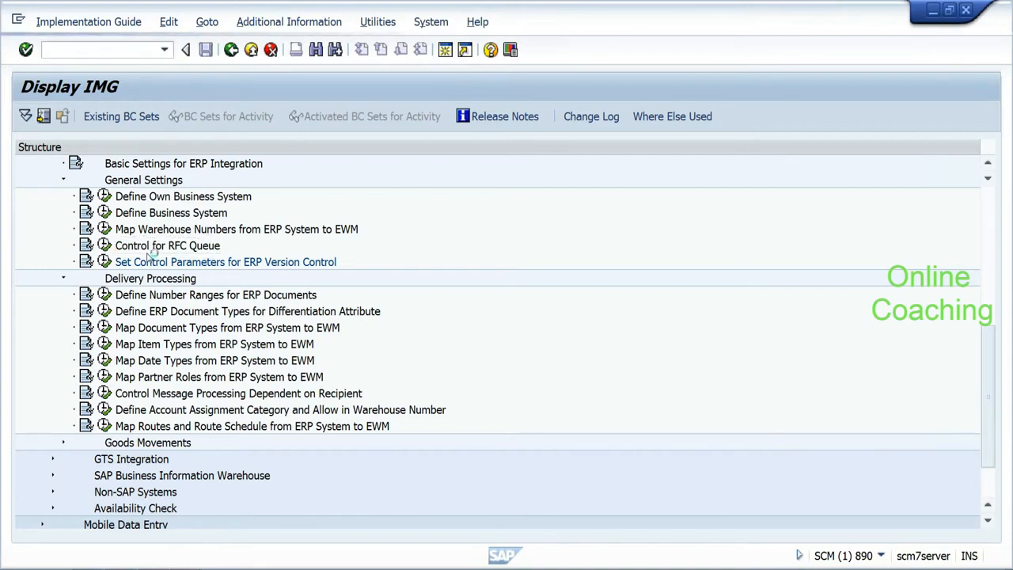
{"action": "right_click", "coordinate": [148, 252]}
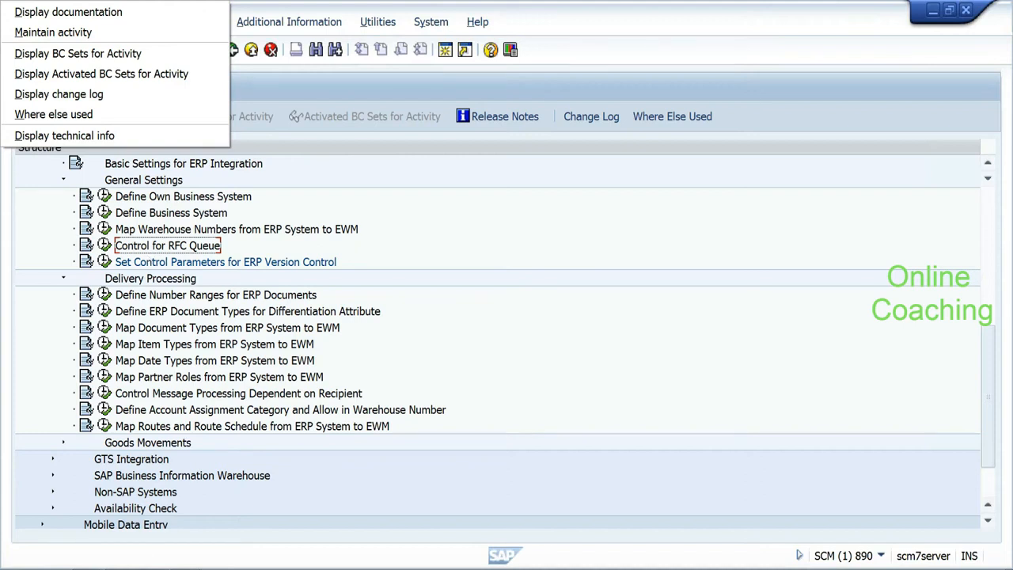
Step: Dismiss the context menu and scroll page 74 of the guide to the Attempts and Pause rows
{"action": "key", "text": "Escape"}
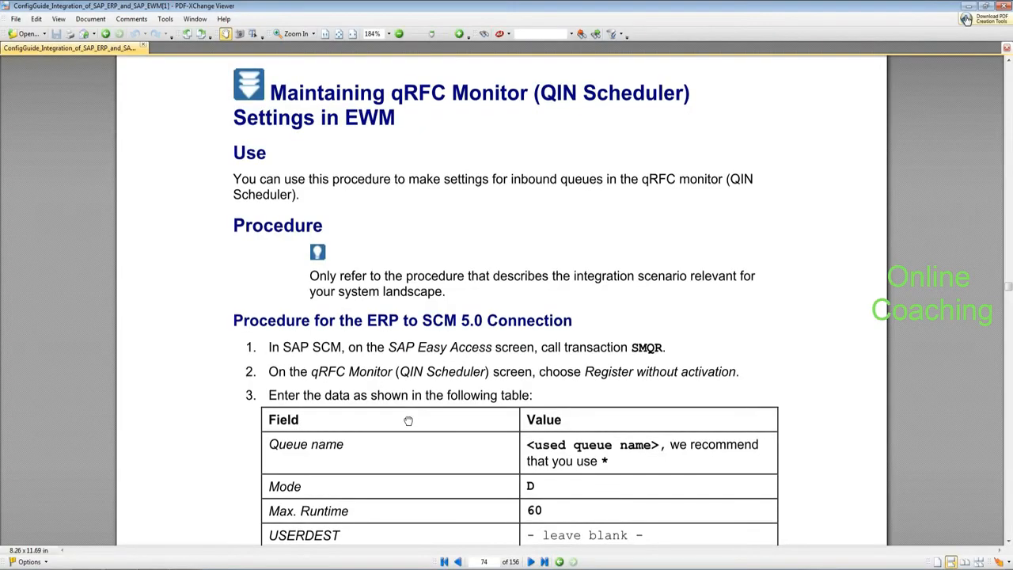
{"action": "left_click_drag", "start_coordinate": [408, 420], "coordinate": [404, 359]}
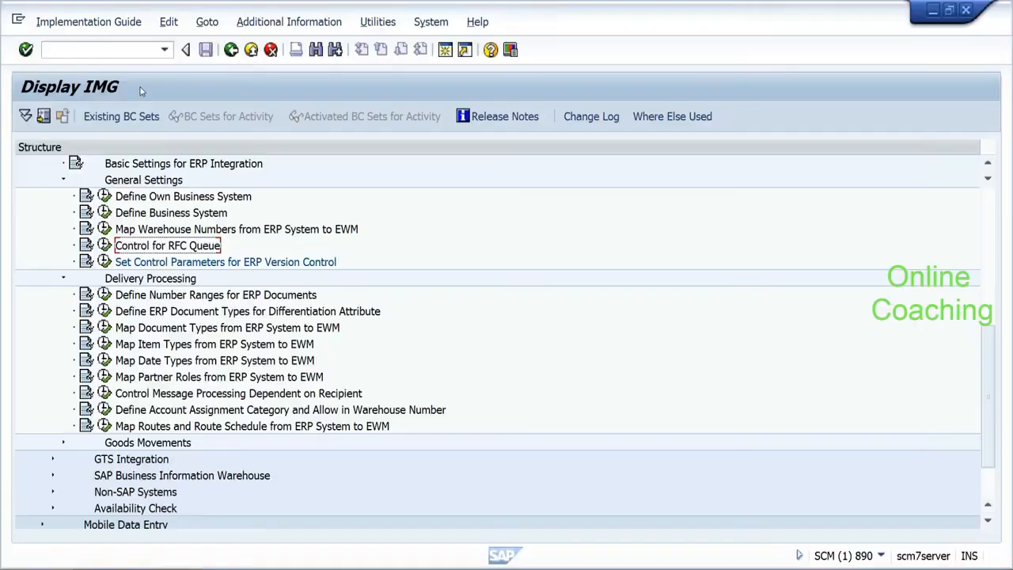
Step: Run /nsmqr to view the qRFC Monitor queues, return to Easy Access, then switch to the guide
{"action": "type", "text": "/nsmqr"}
{"action": "key", "text": "Return"}
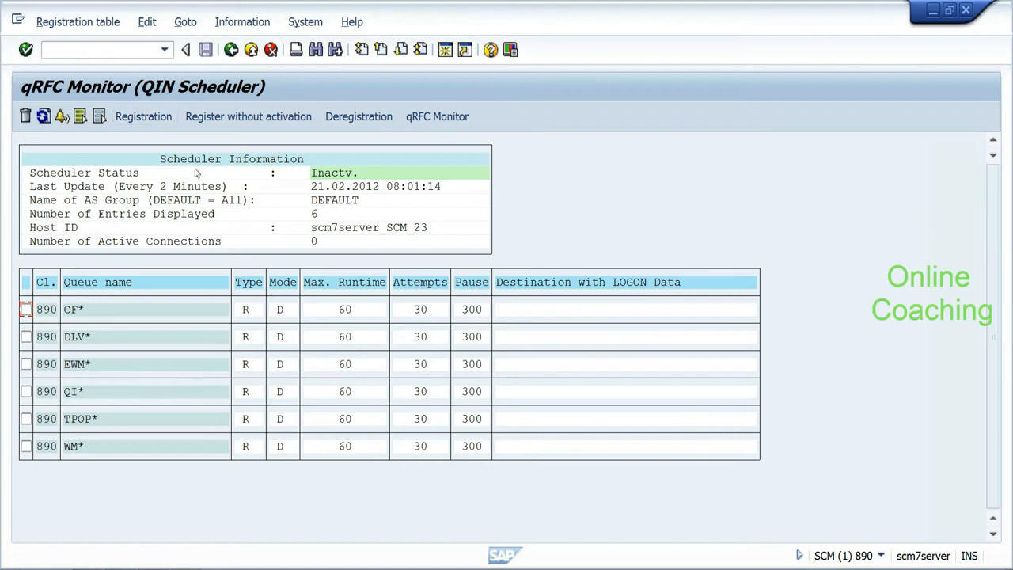
{"action": "left_click", "coordinate": [231, 50]}
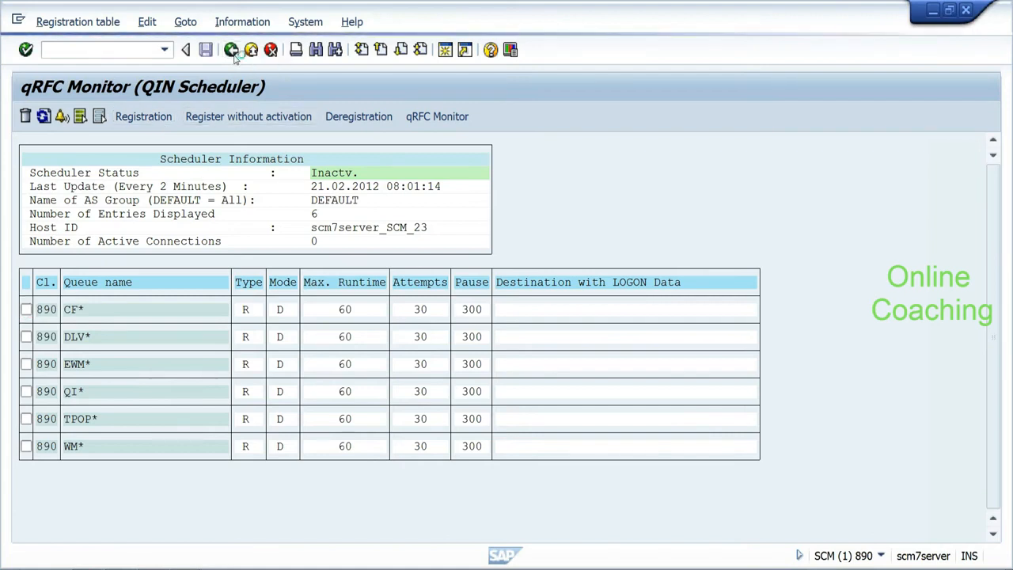
{"action": "key", "text": "alt+Tab"}
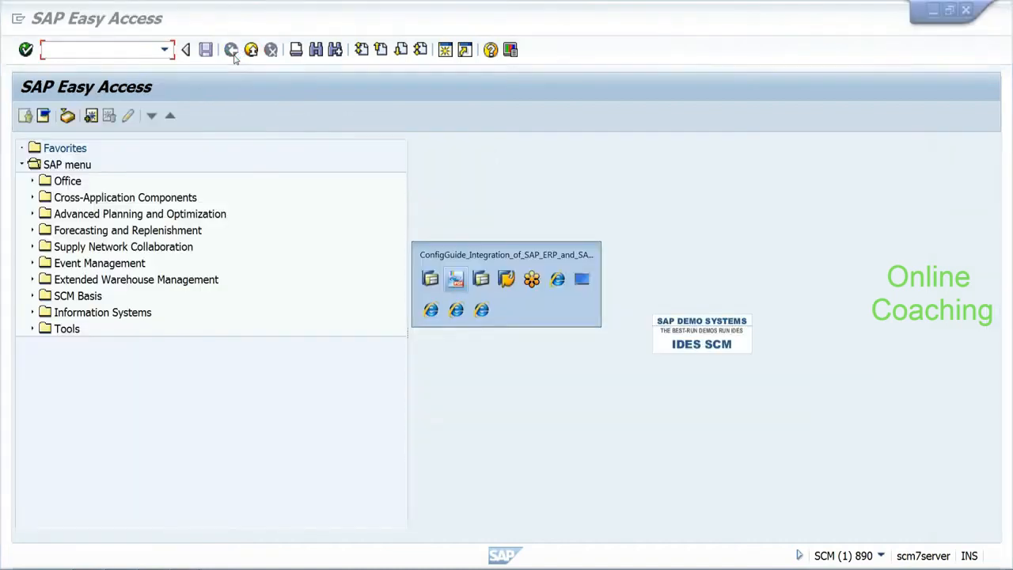
Step: Scroll the guide from page 74 to page 87's Defining the Delivery Priority procedure, then return to SAP
{"action": "left_click_drag", "start_coordinate": [391, 396], "coordinate": [391, 394]}
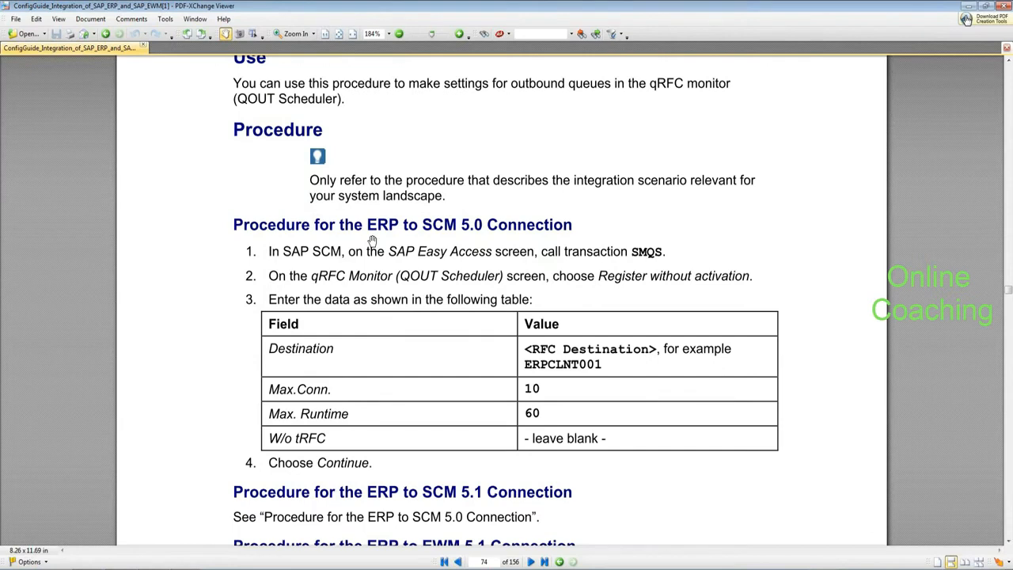
{"action": "left_click_drag", "start_coordinate": [409, 338], "coordinate": [409, 335]}
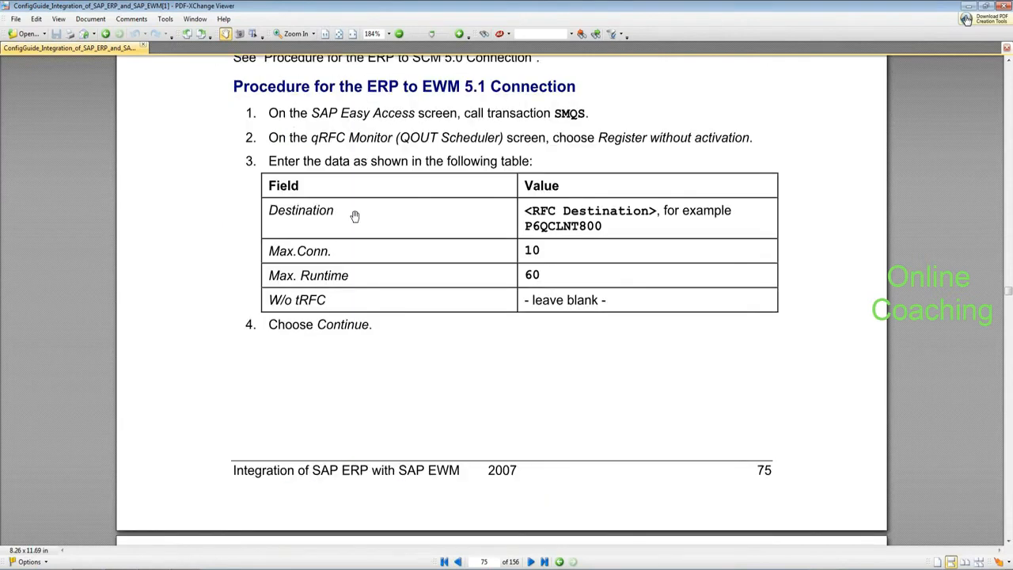
{"action": "scroll", "coordinate": [355, 216], "scroll_direction": "down", "scroll_amount": 5}
{"action": "scroll", "coordinate": [344, 261], "scroll_direction": "down", "scroll_amount": 5}
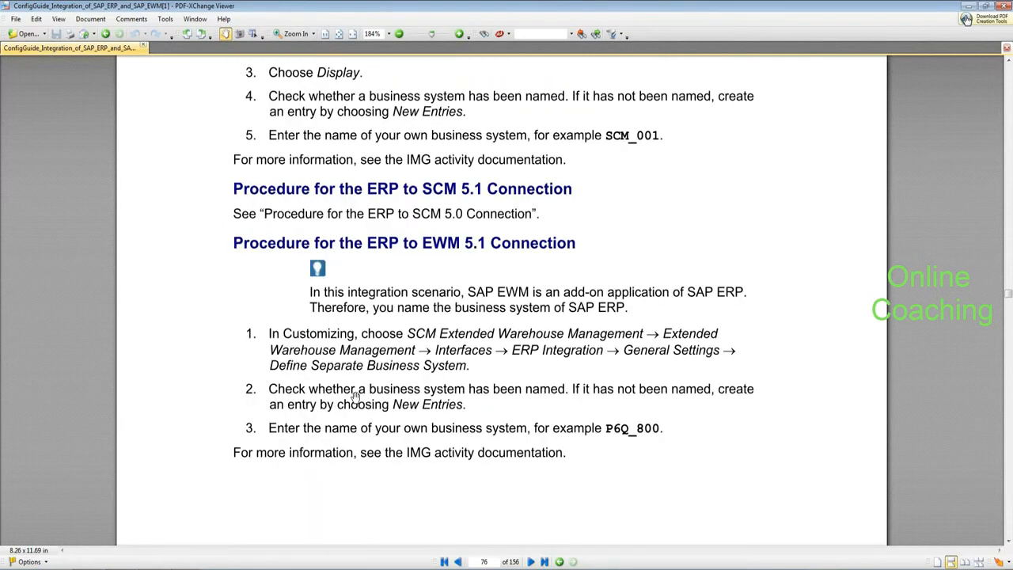
{"action": "scroll", "coordinate": [354, 396], "scroll_direction": "down", "scroll_amount": 8}
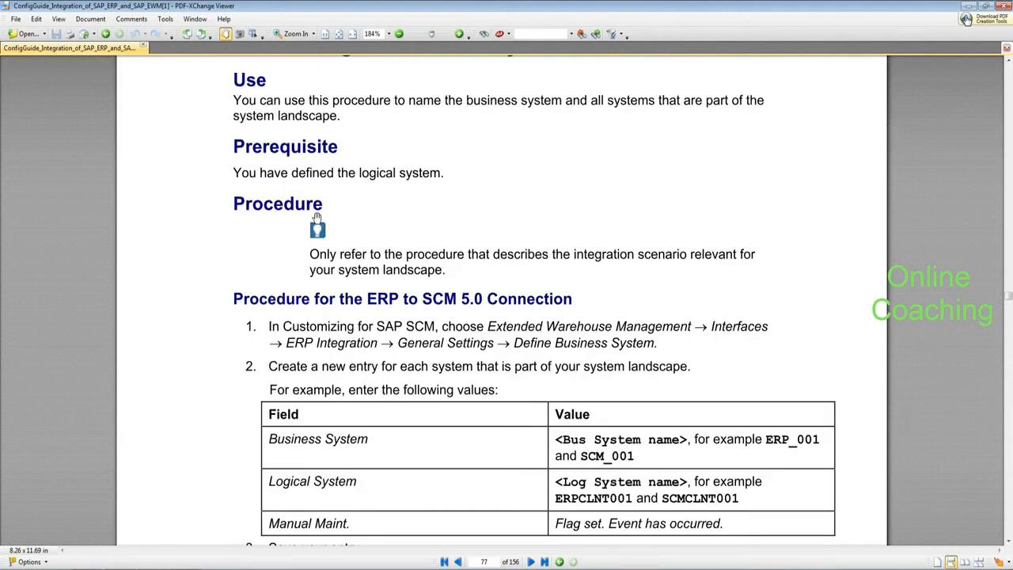
{"action": "scroll", "coordinate": [316, 217], "scroll_direction": "down", "scroll_amount": 5}
{"action": "scroll", "coordinate": [316, 218], "scroll_direction": "down", "scroll_amount": 10}
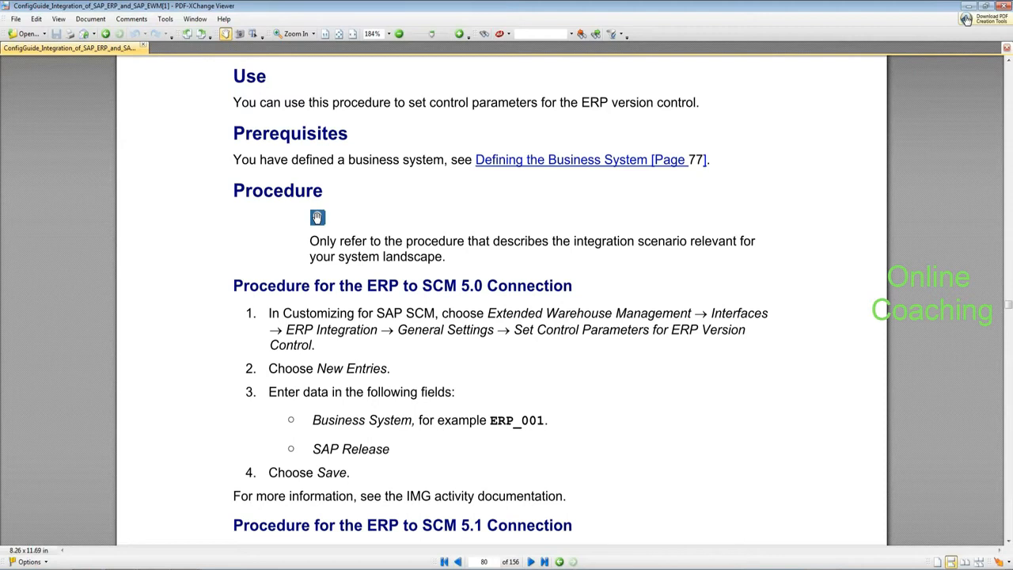
{"action": "scroll", "coordinate": [317, 217], "scroll_direction": "down", "scroll_amount": 5}
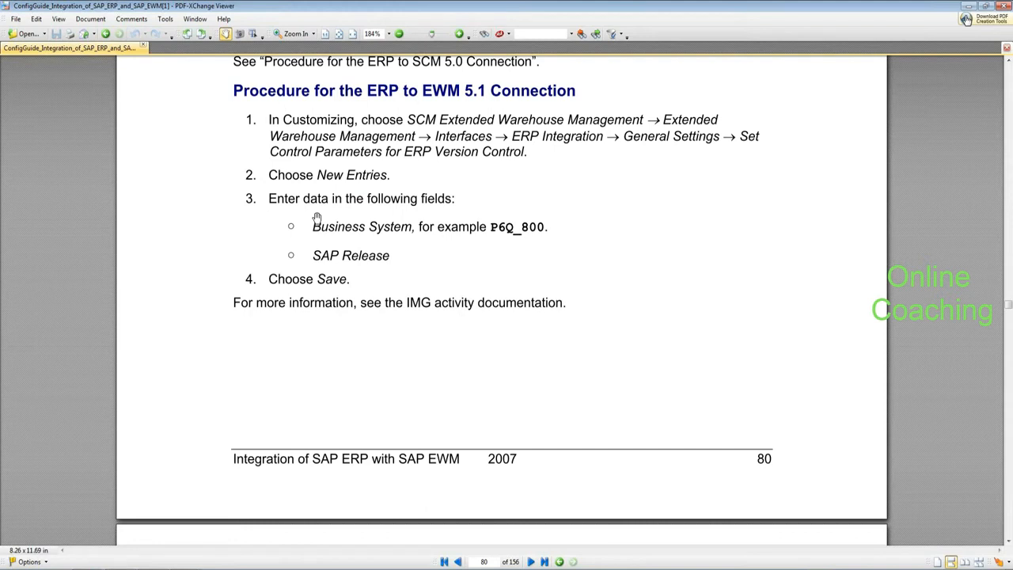
{"action": "scroll", "coordinate": [317, 217], "scroll_direction": "down", "scroll_amount": 10}
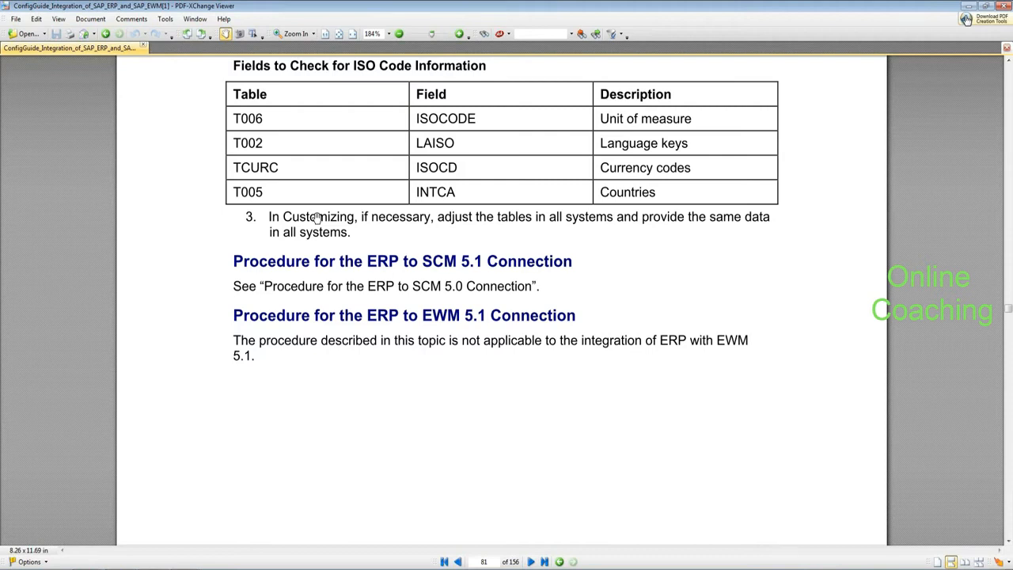
{"action": "scroll", "coordinate": [317, 218], "scroll_direction": "down", "scroll_amount": 10}
{"action": "scroll", "coordinate": [317, 218], "scroll_direction": "down", "scroll_amount": 10}
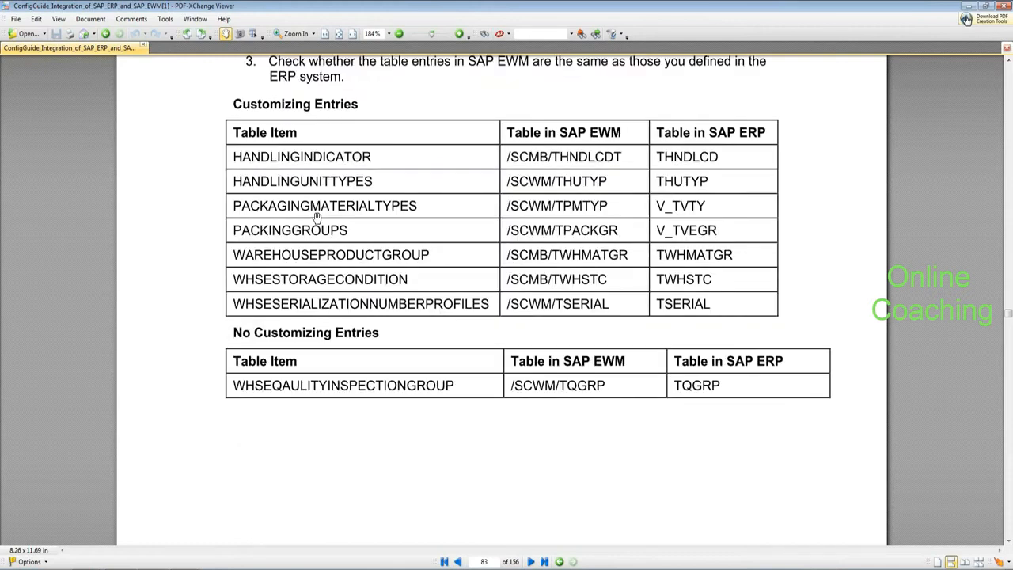
{"action": "scroll", "coordinate": [317, 218], "scroll_direction": "down", "scroll_amount": 15}
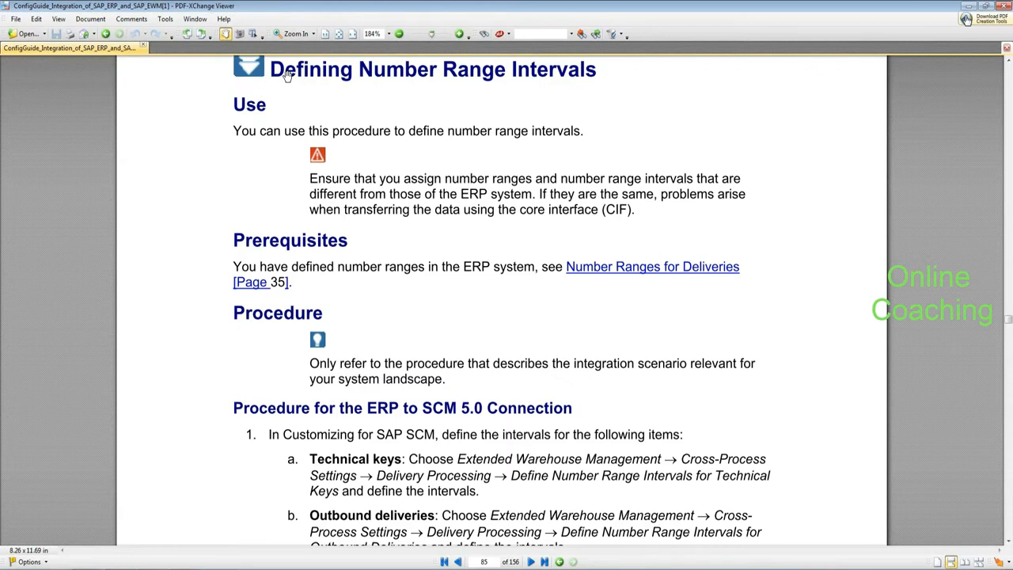
{"action": "scroll", "coordinate": [372, 411], "scroll_direction": "down", "scroll_amount": 5}
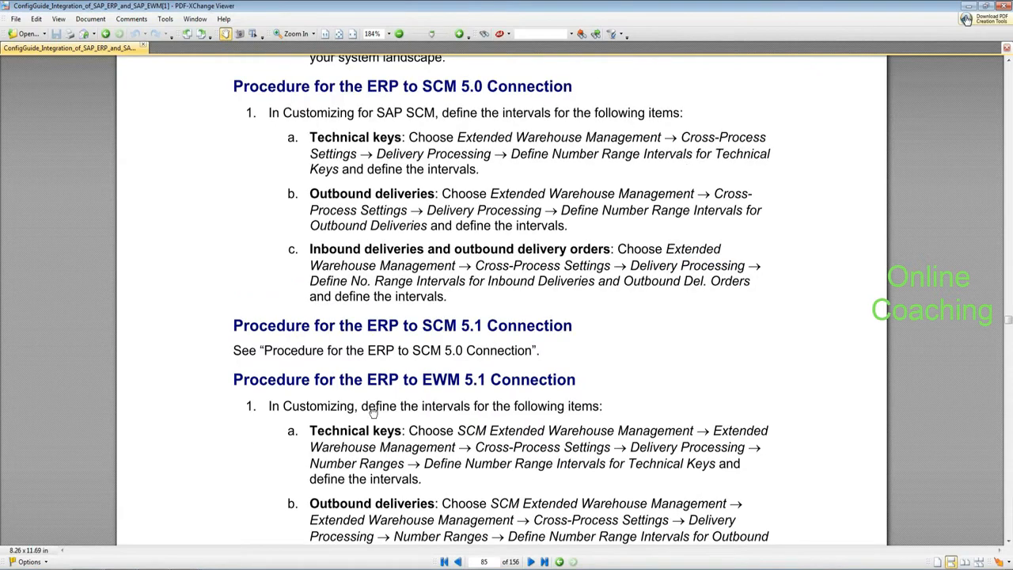
{"action": "scroll", "coordinate": [371, 411], "scroll_direction": "down", "scroll_amount": 20}
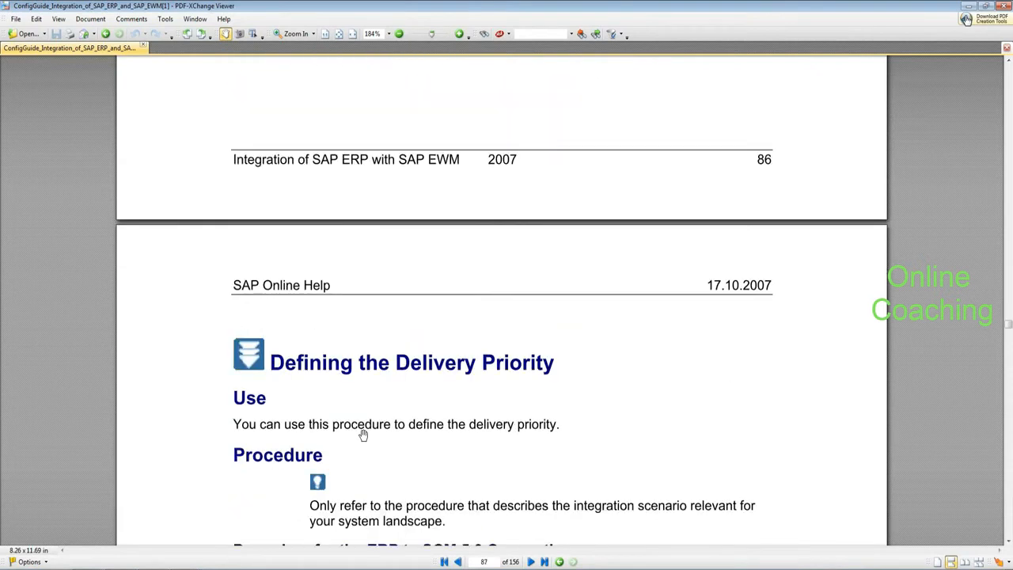
{"action": "scroll", "coordinate": [364, 435], "scroll_direction": "down", "scroll_amount": 2}
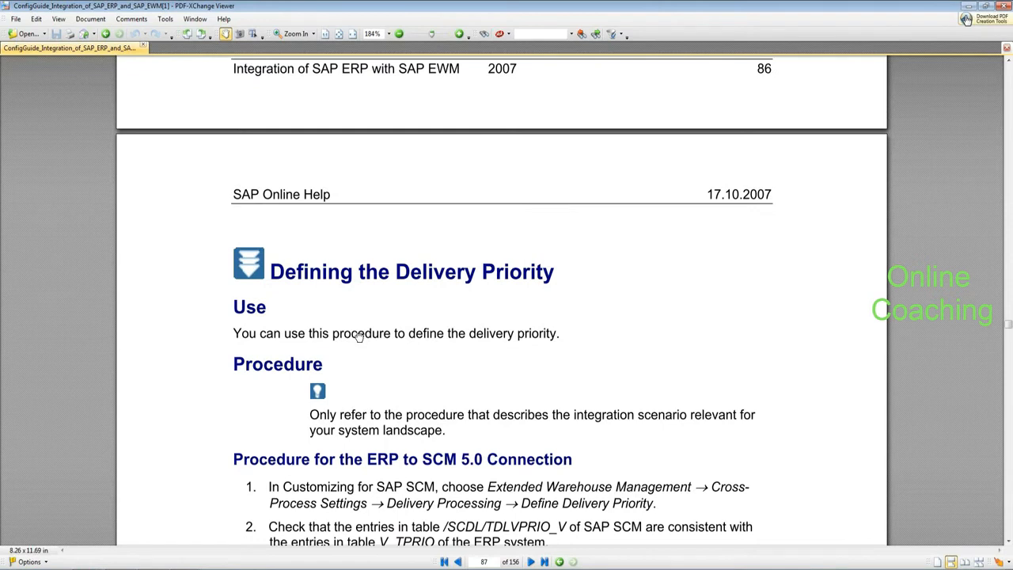
{"action": "scroll", "coordinate": [359, 336], "scroll_direction": "down", "scroll_amount": 4}
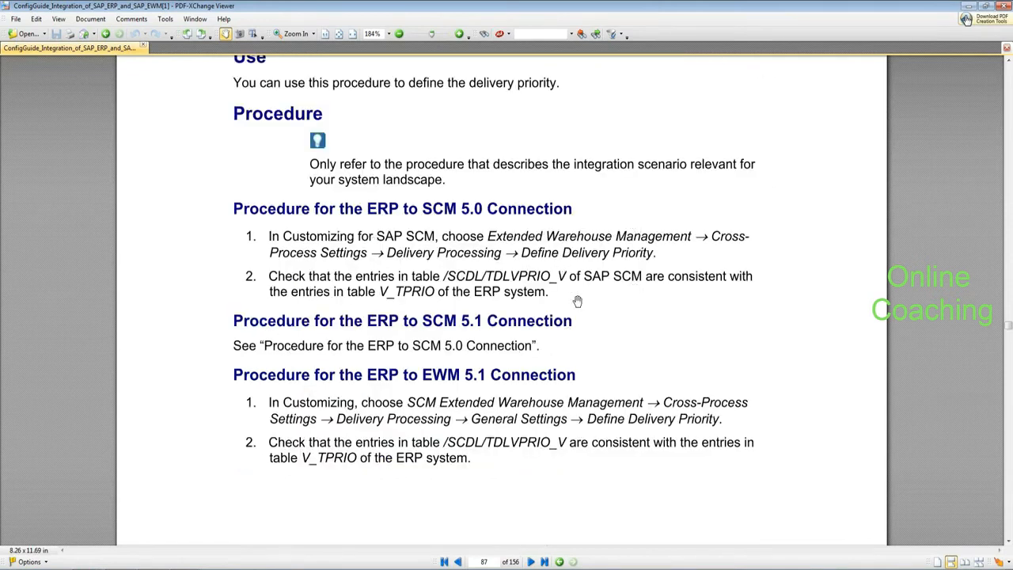
{"action": "key", "text": "alt+Tab"}
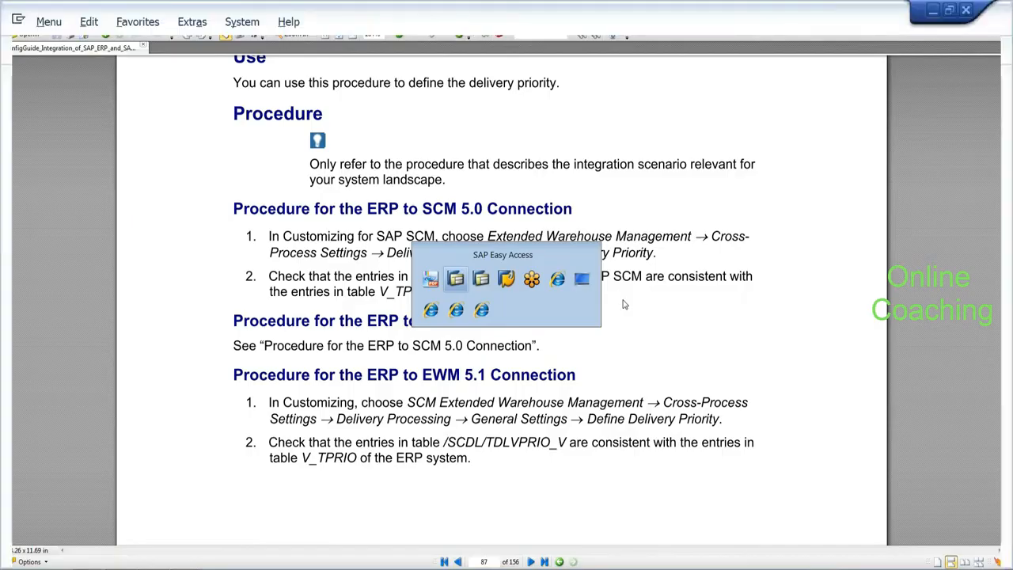
Step: Browse Extended Warehouse Management > Master Data in the SPRO Reference IMG, then switch to the ERP session
{"action": "type", "text": "sp"}
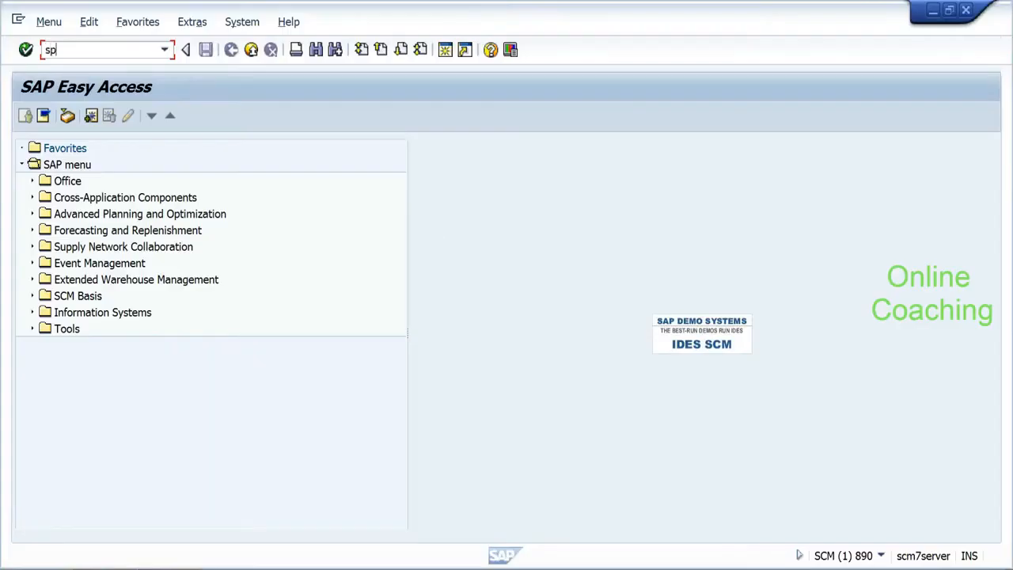
{"action": "type", "text": "ro"}
{"action": "key", "text": "Return"}
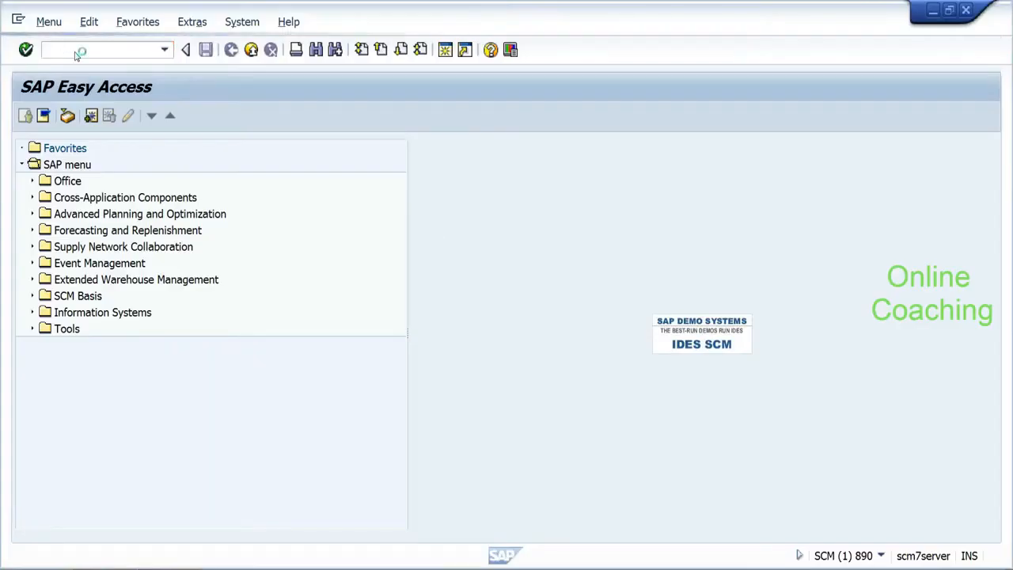
{"action": "left_click", "coordinate": [67, 121]}
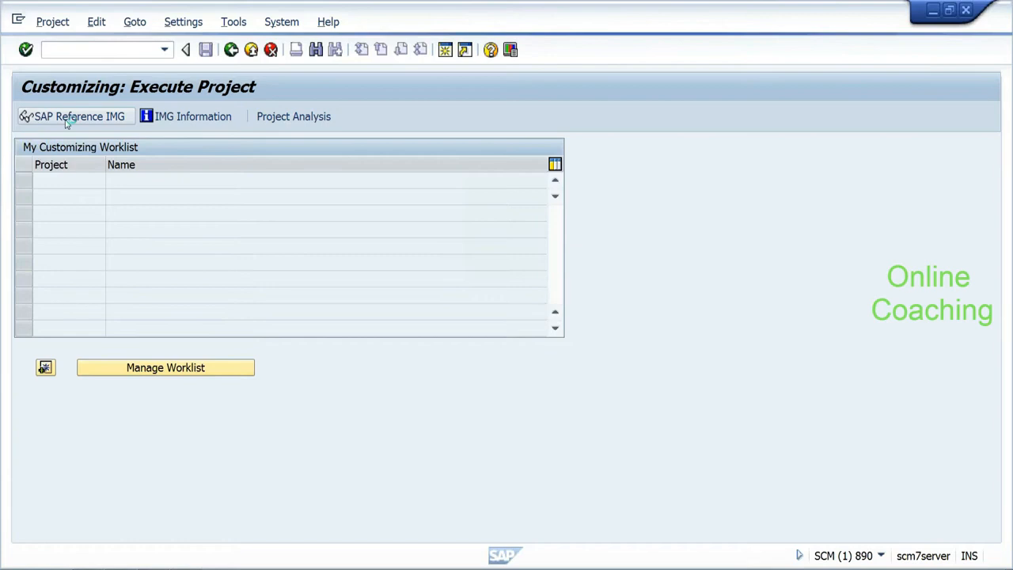
{"action": "left_click", "coordinate": [32, 279]}
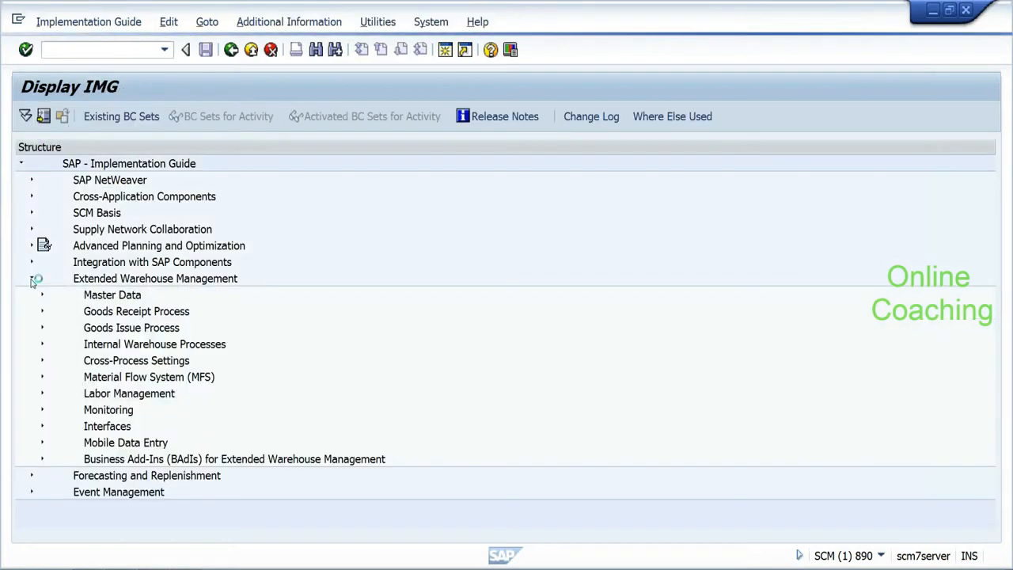
{"action": "left_click", "coordinate": [42, 294]}
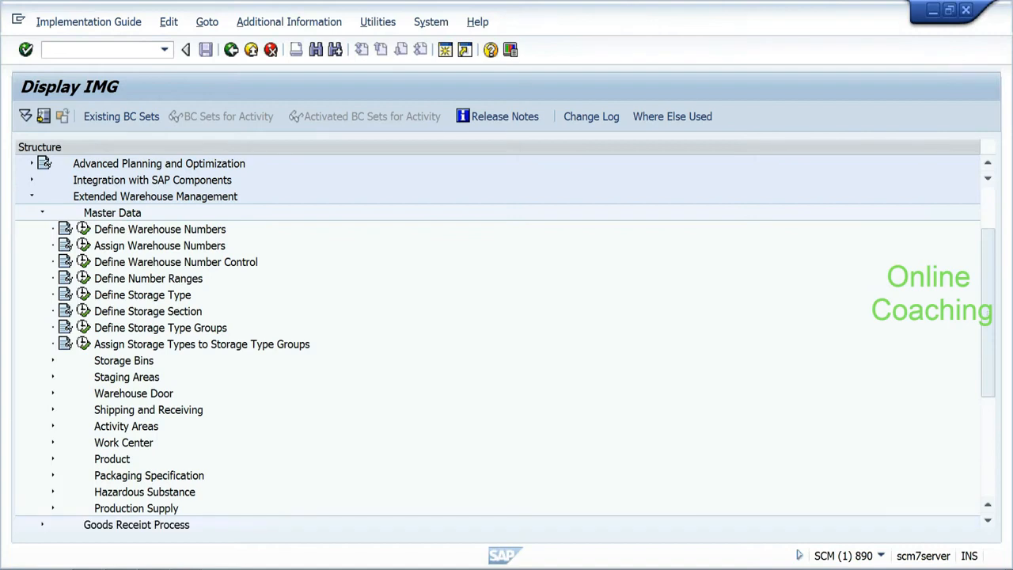
{"action": "left_click", "coordinate": [188, 566]}
{"action": "left_click", "coordinate": [191, 557]}
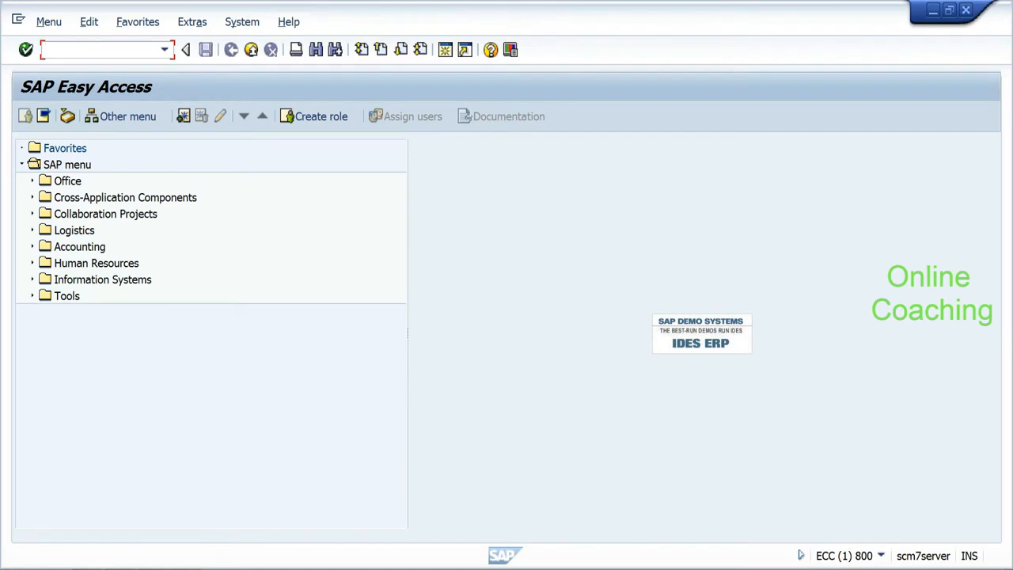
Step: Start CFM1 and enter test_ewm as the integration model name
{"action": "type", "text": "cfm1"}
{"action": "key", "text": "Return"}
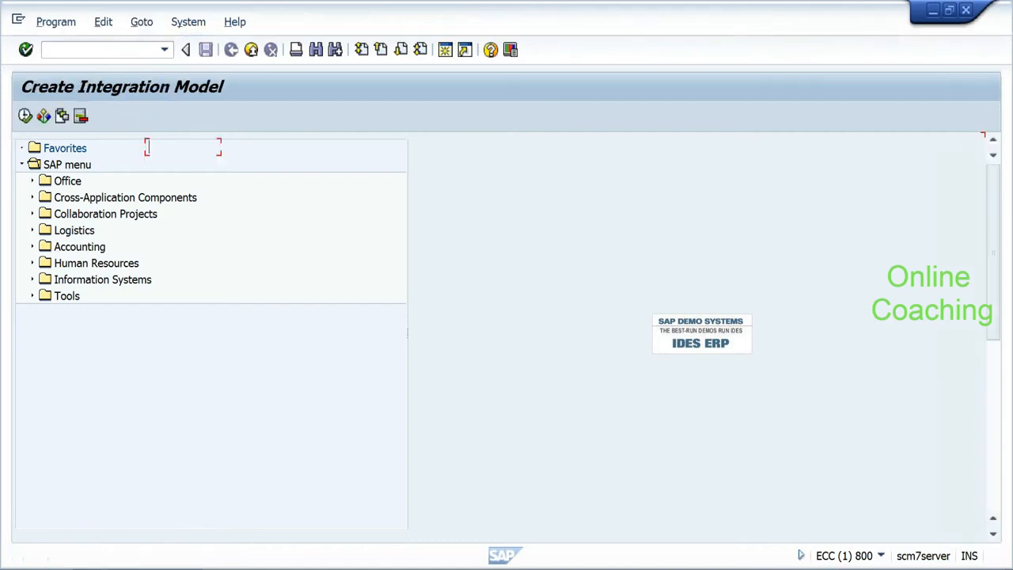
{"action": "key", "text": "BackSpace"}
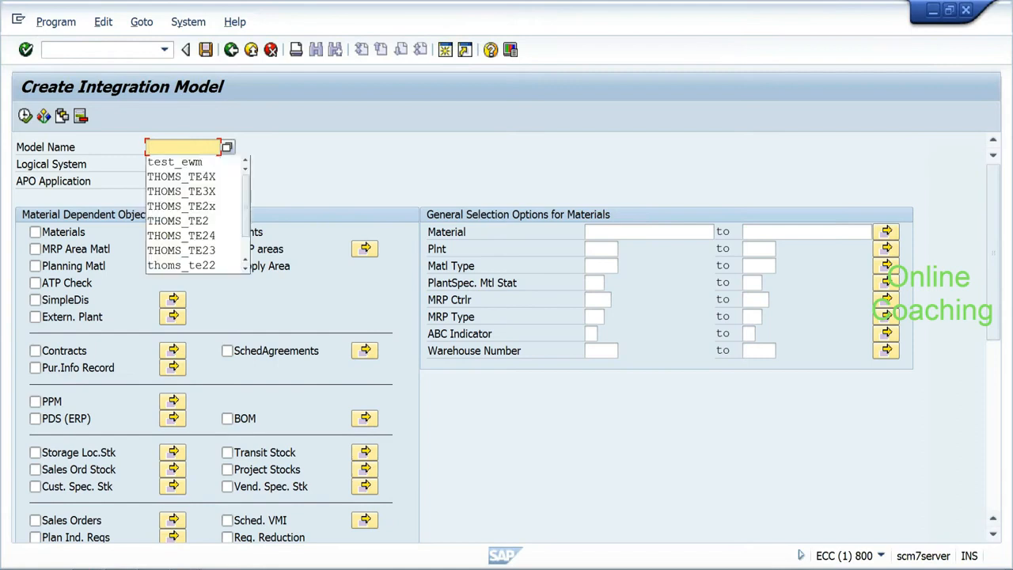
{"action": "left_click", "coordinate": [175, 161]}
Step: Set logical system APOCLNT890 and APO application MATERIAL for the model
{"action": "left_click", "coordinate": [182, 164]}
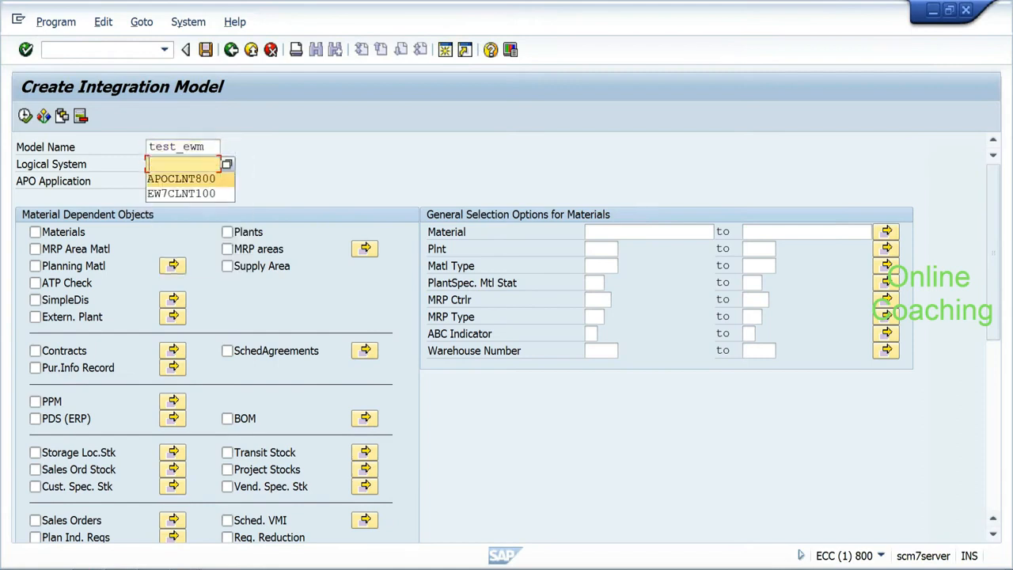
{"action": "left_click", "coordinate": [181, 178]}
{"action": "key", "text": "BackSpace"}
{"action": "key", "text": "BackSpace"}
{"action": "key", "text": "BackSpace"}
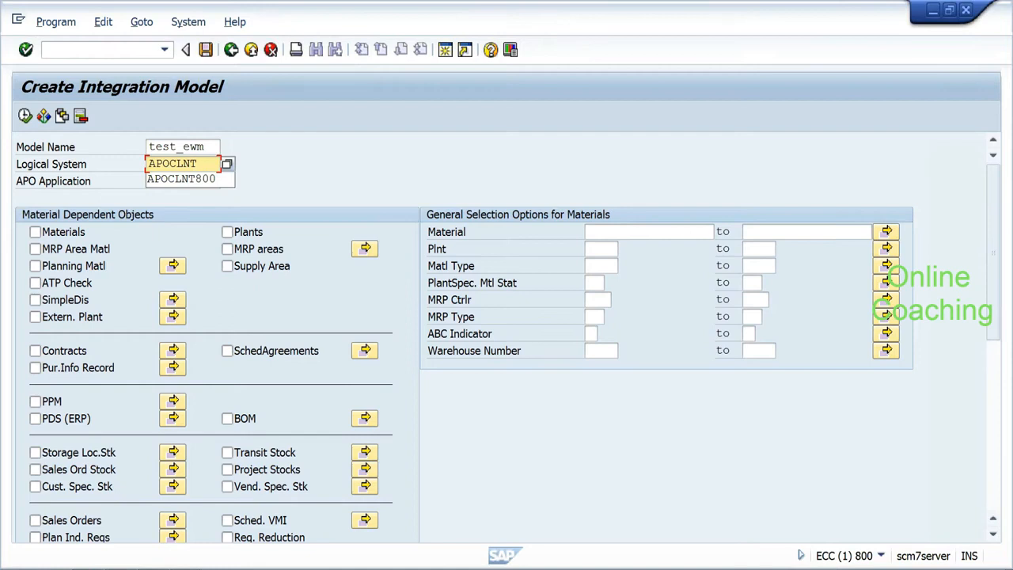
{"action": "type", "text": "890"}
{"action": "key", "text": "Tab"}
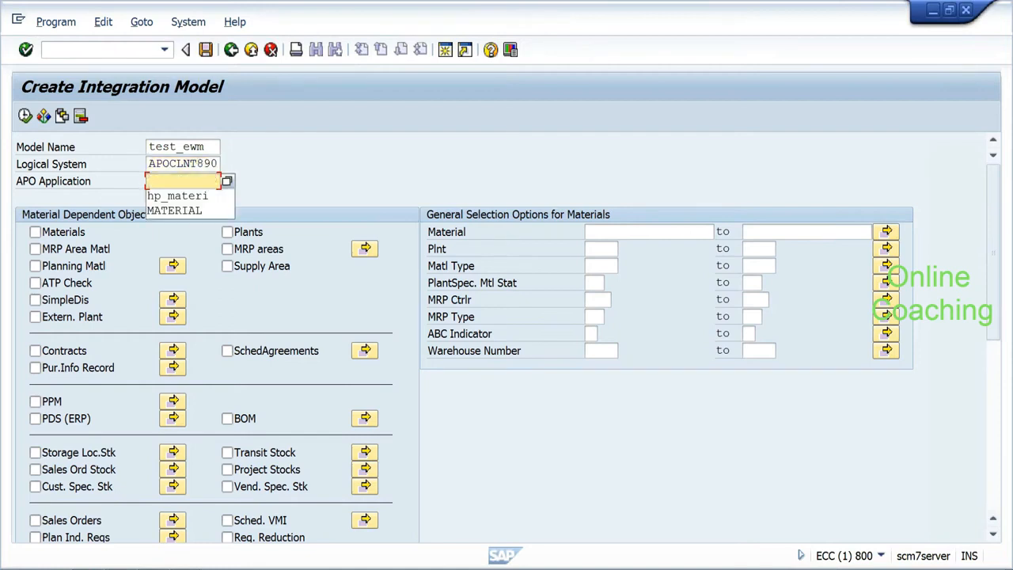
{"action": "left_click", "coordinate": [175, 210]}
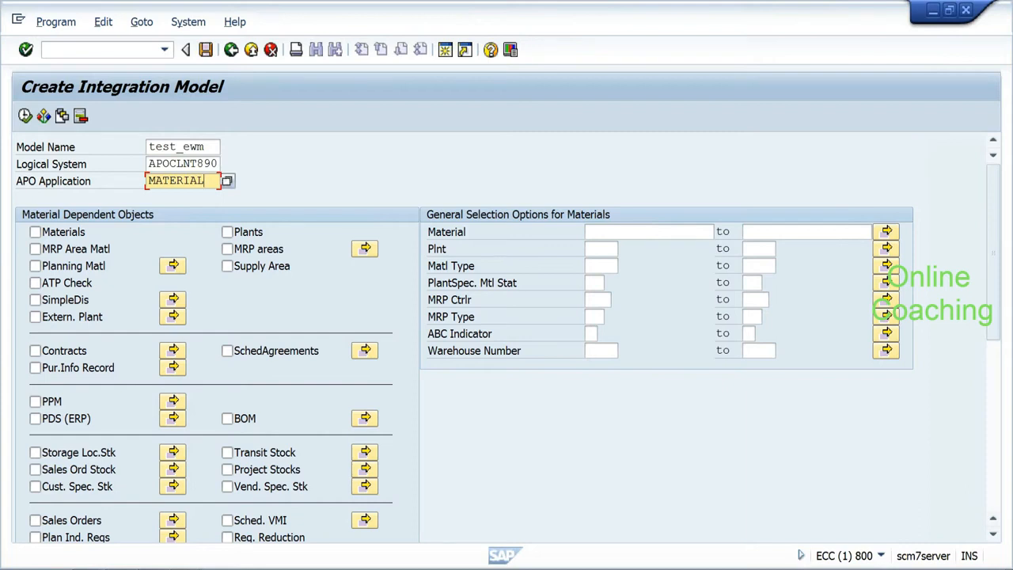
Step: Rename the model from test_ewm to test_ew7
{"action": "left_click", "coordinate": [209, 146]}
{"action": "key", "text": "BackSpace"}
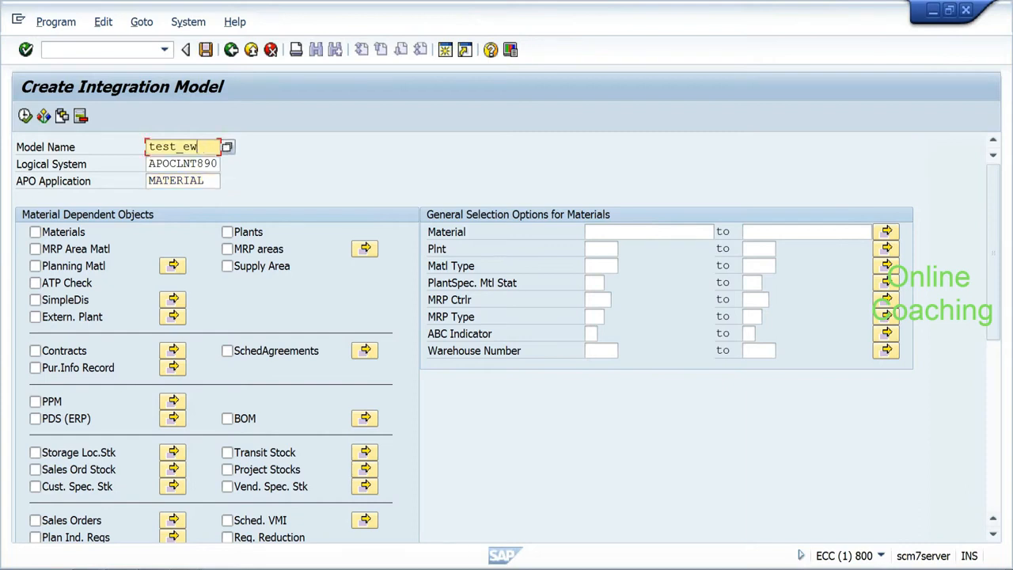
{"action": "type", "text": "7"}
{"action": "left_click", "coordinate": [204, 180]}
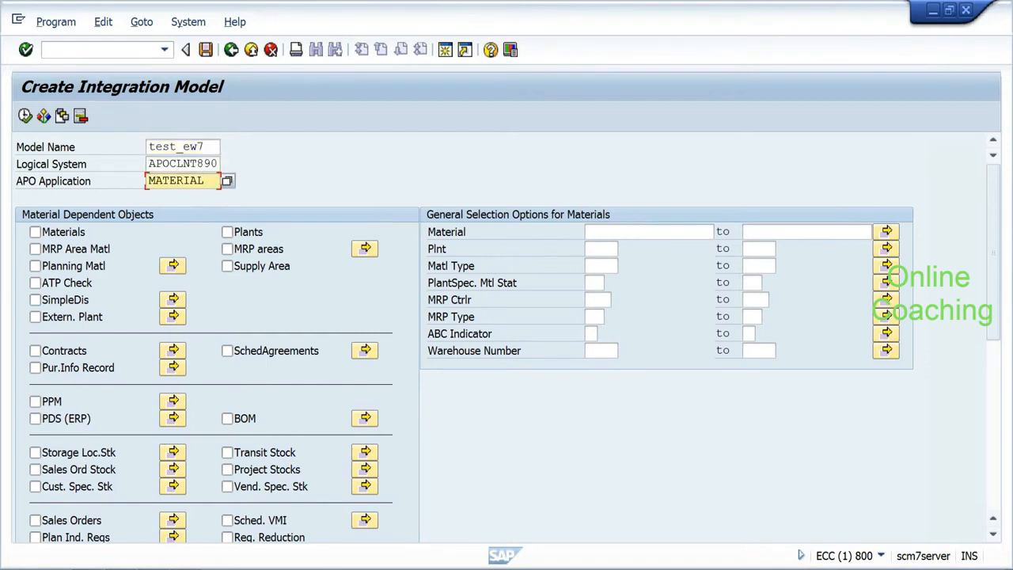
{"action": "left_click_drag", "start_coordinate": [148, 146], "coordinate": [176, 147]}
{"action": "left_click", "coordinate": [204, 146]}
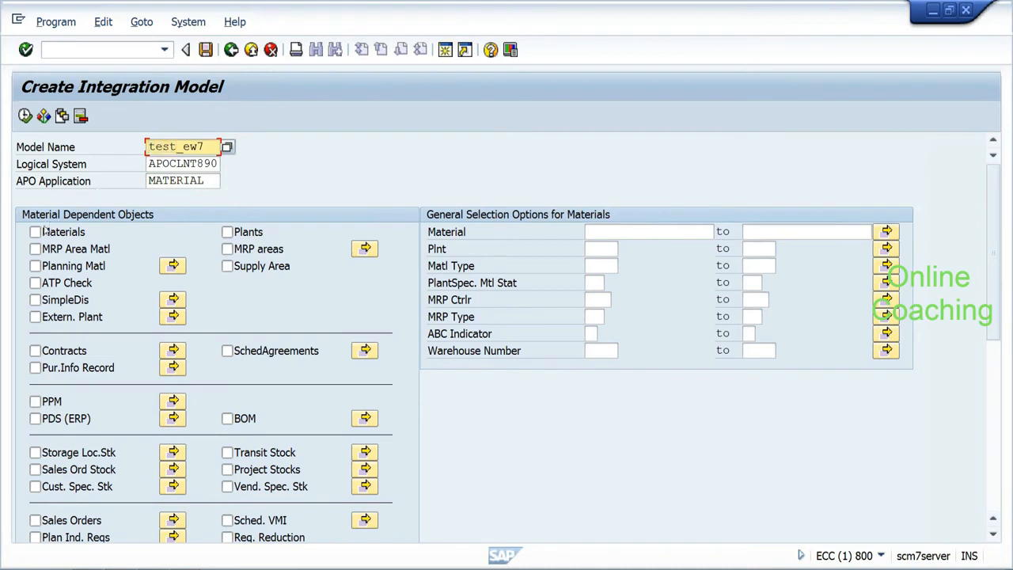
Step: Include Materials in the model, restricted to material HYD_RICE1
{"action": "left_click", "coordinate": [35, 231]}
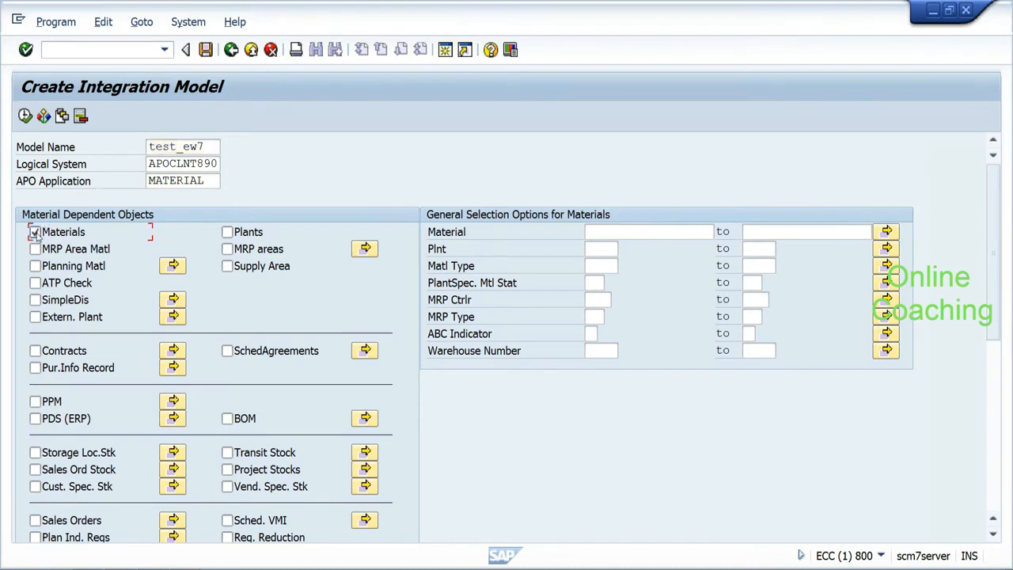
{"action": "left_click", "coordinate": [595, 232]}
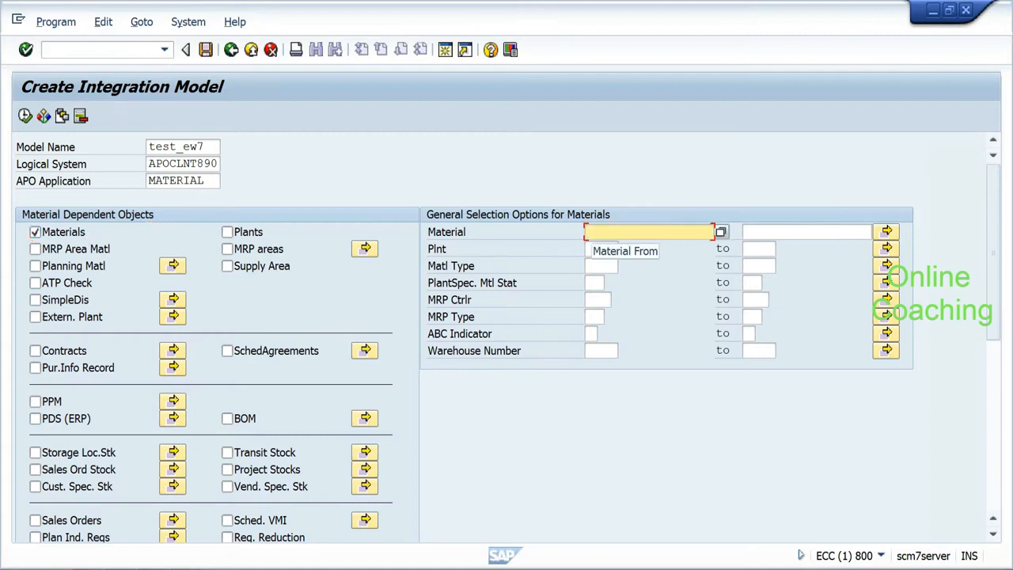
{"action": "key", "text": "BackSpace"}
{"action": "type", "text": "hy"}
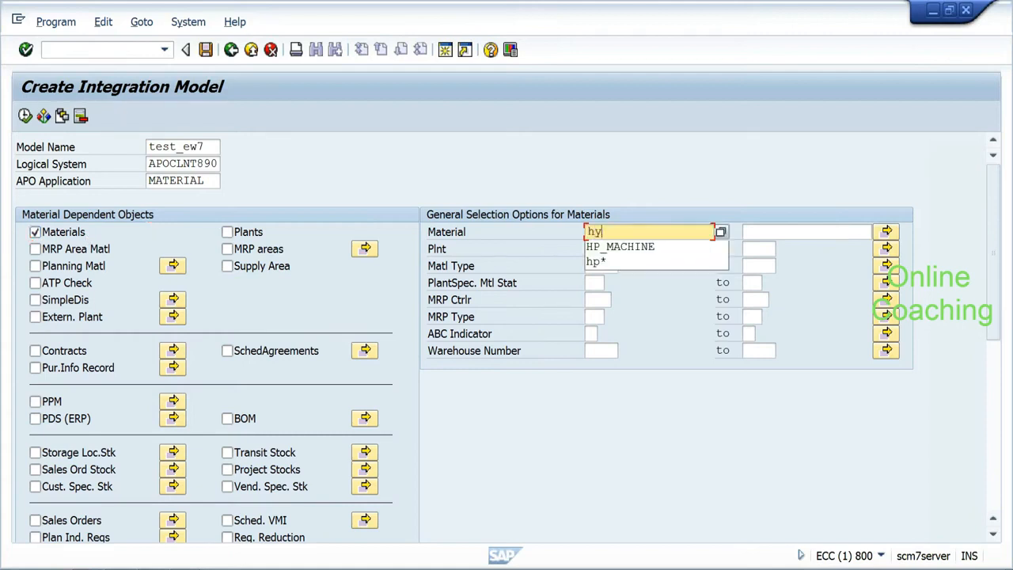
{"action": "type", "text": "d_rice1"}
{"action": "key", "text": "Return"}
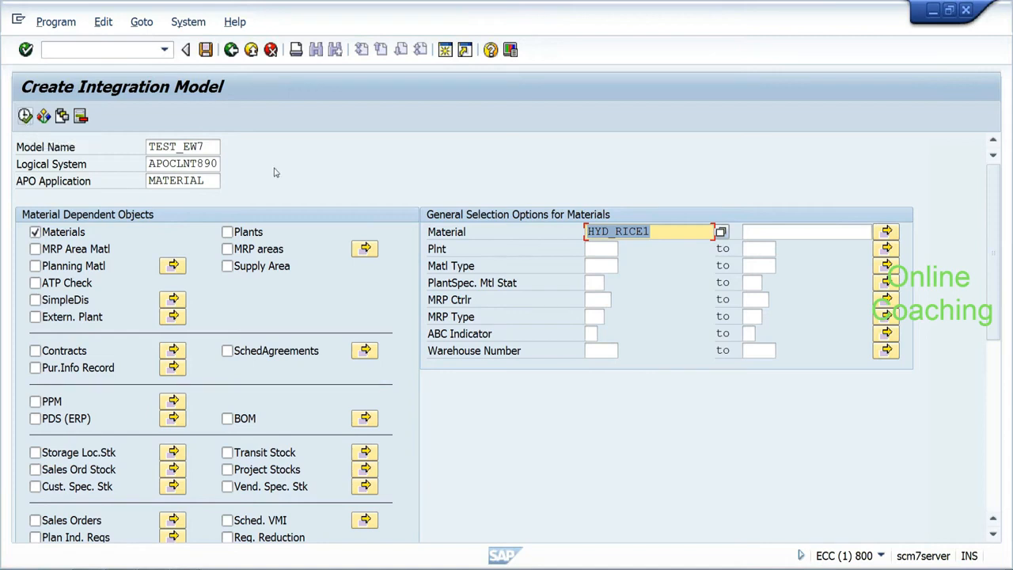
{"action": "left_click_drag", "start_coordinate": [995, 254], "coordinate": [841, 401]}
{"action": "left_click_drag", "start_coordinate": [992, 267], "coordinate": [992, 450]}
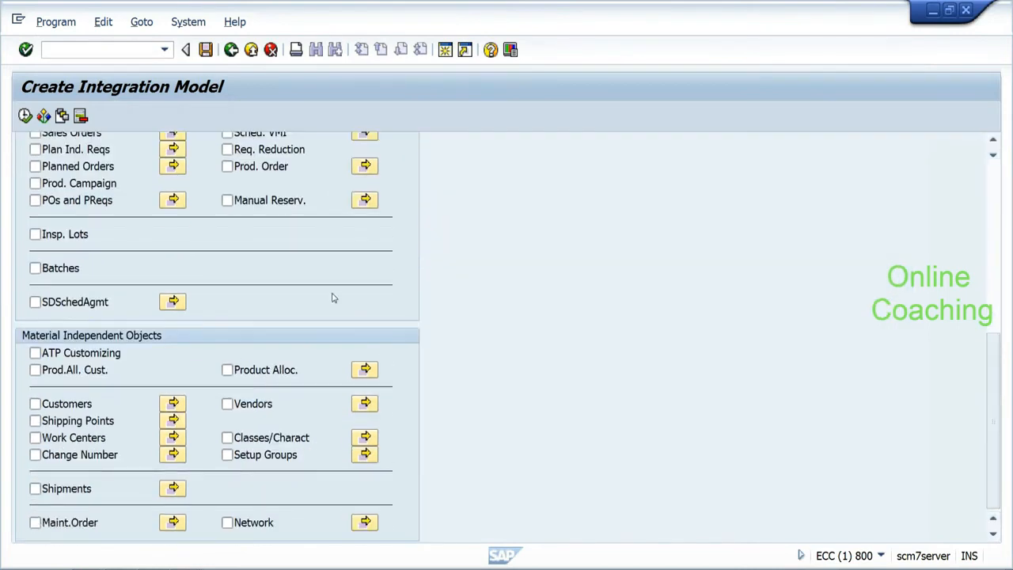
Step: Untick Shipping Points again and execute the selection for TEST_EW7 with material HYD_RICE1
{"action": "mouse_move", "coordinate": [995, 415]}
{"action": "left_mouse_down"}
{"action": "mouse_move", "coordinate": [991, 254]}
{"action": "mouse_move", "coordinate": [986, 400]}
{"action": "left_mouse_up"}
{"action": "left_click", "coordinate": [35, 475]}
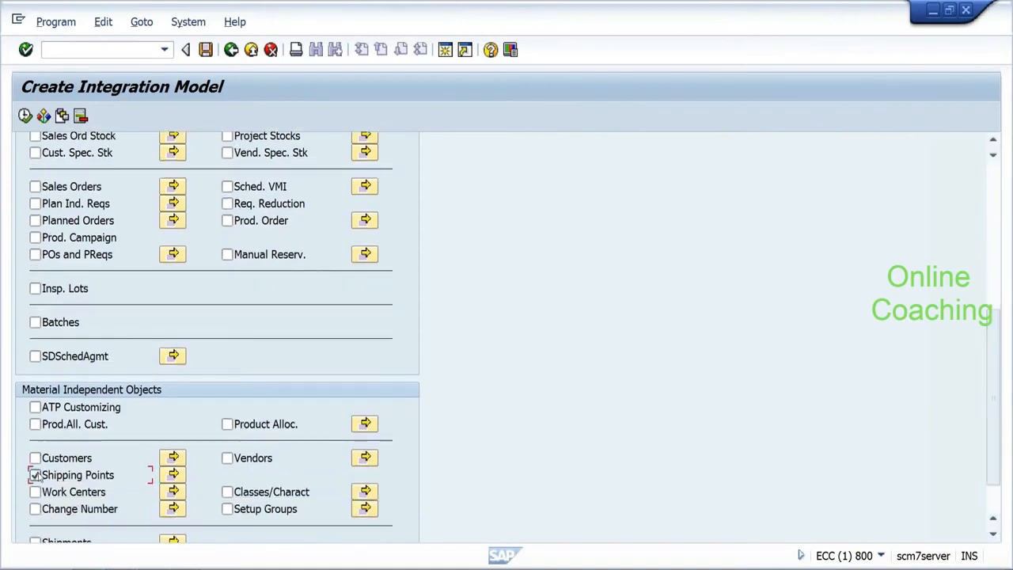
{"action": "left_click", "coordinate": [173, 474]}
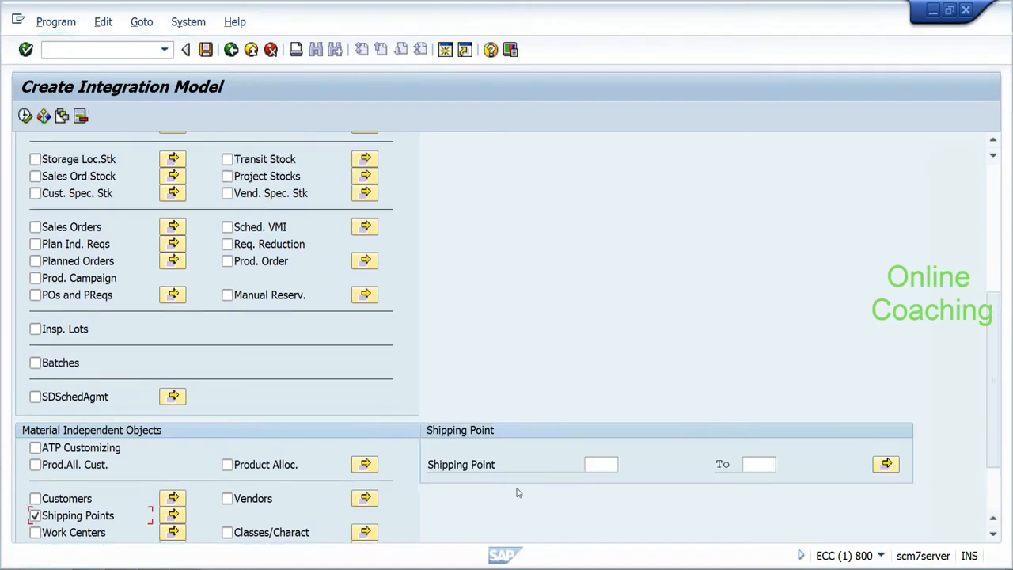
{"action": "left_click", "coordinate": [601, 464]}
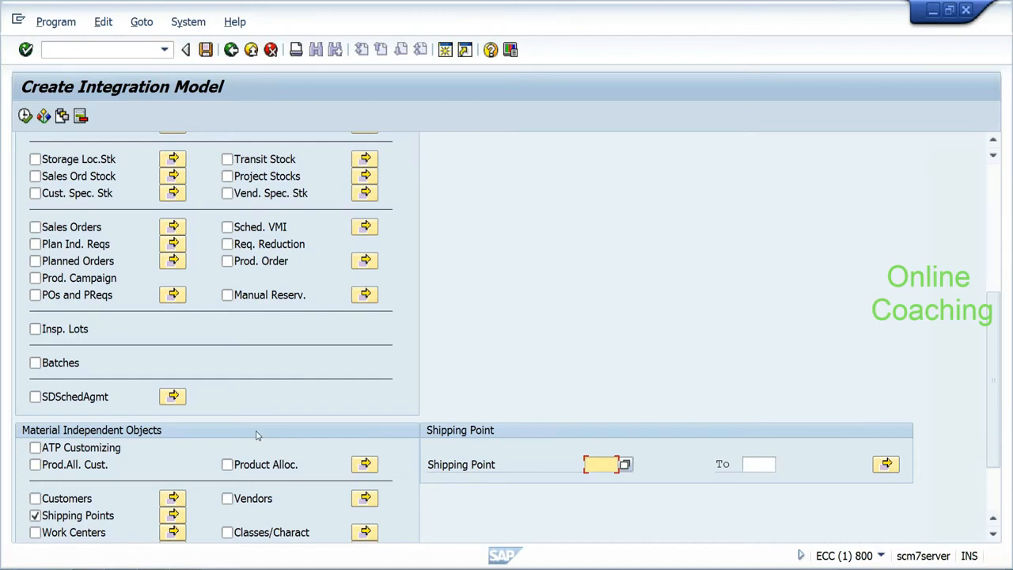
{"action": "left_click", "coordinate": [35, 515]}
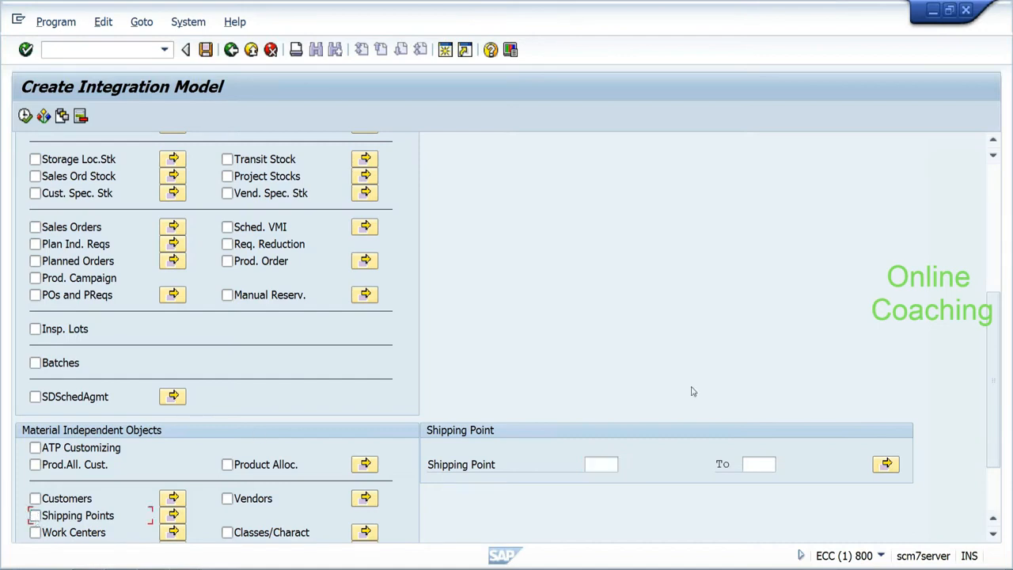
{"action": "left_click_drag", "start_coordinate": [992, 331], "coordinate": [992, 208]}
{"action": "left_click", "coordinate": [25, 116]}
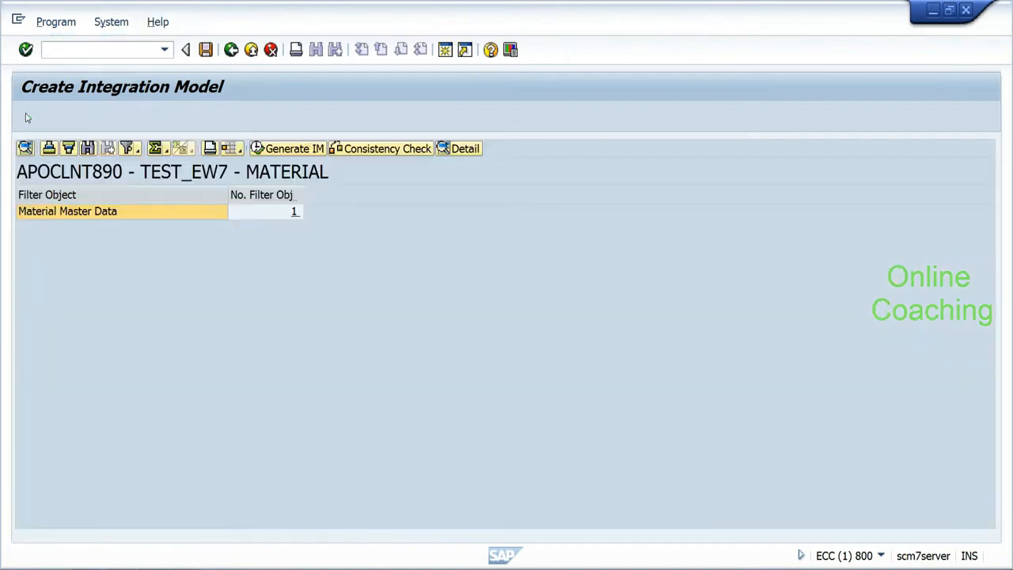
Step: Generate TEST_EW7 from the Material Master Data row and pass the consistency check
{"action": "left_click", "coordinate": [105, 215]}
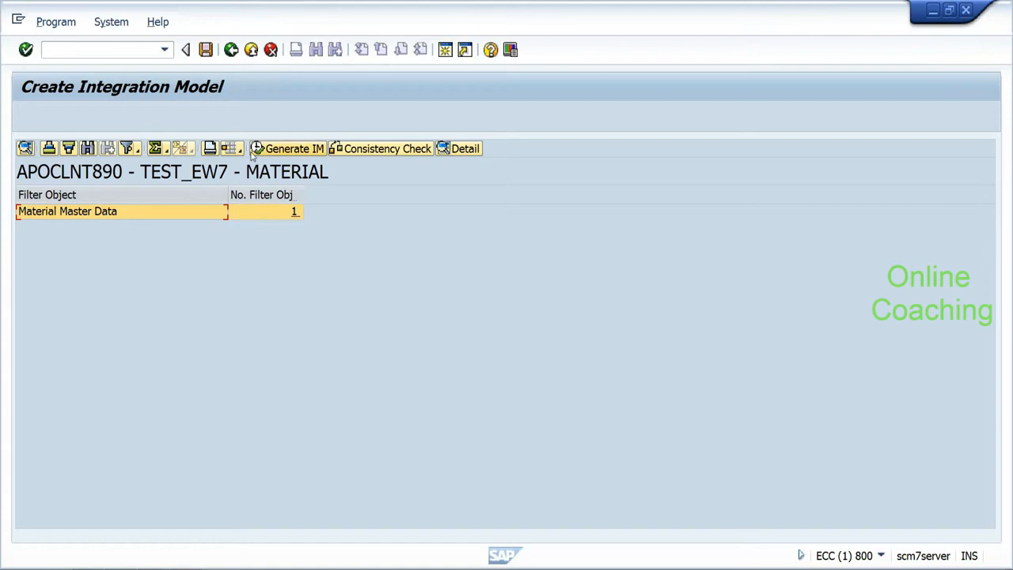
{"action": "left_click", "coordinate": [294, 149]}
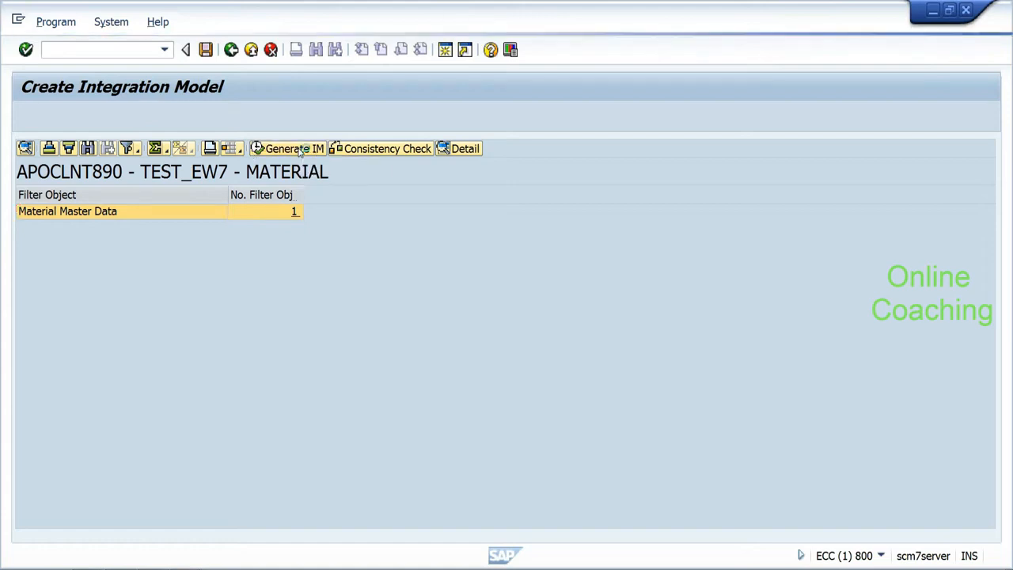
{"action": "left_click", "coordinate": [465, 484]}
{"action": "left_click", "coordinate": [468, 481]}
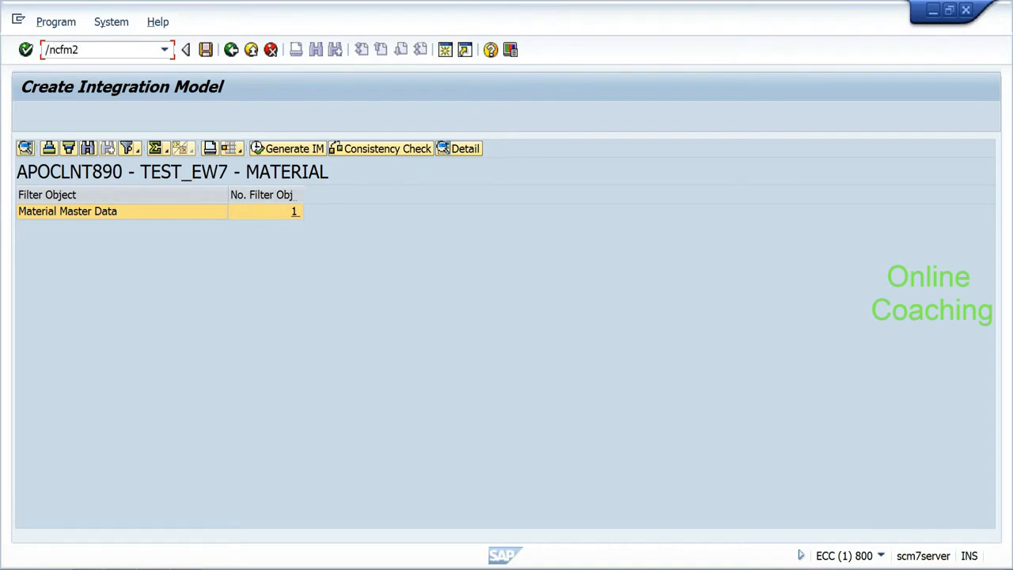
Step: List TEST_EW7's MATERIAL part, set its status to active, and start activation
{"action": "key", "text": "Return"}
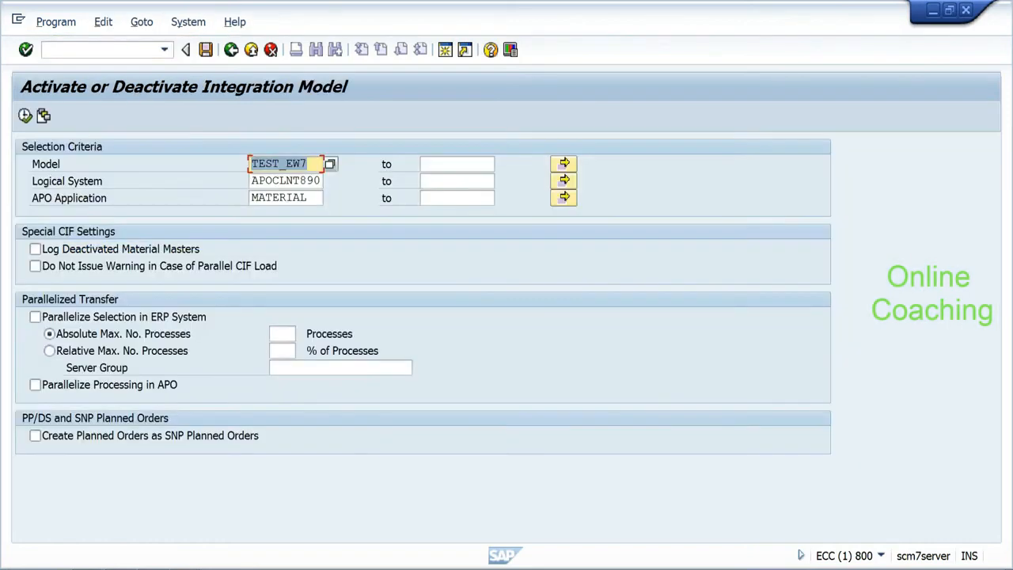
{"action": "left_click", "coordinate": [25, 115]}
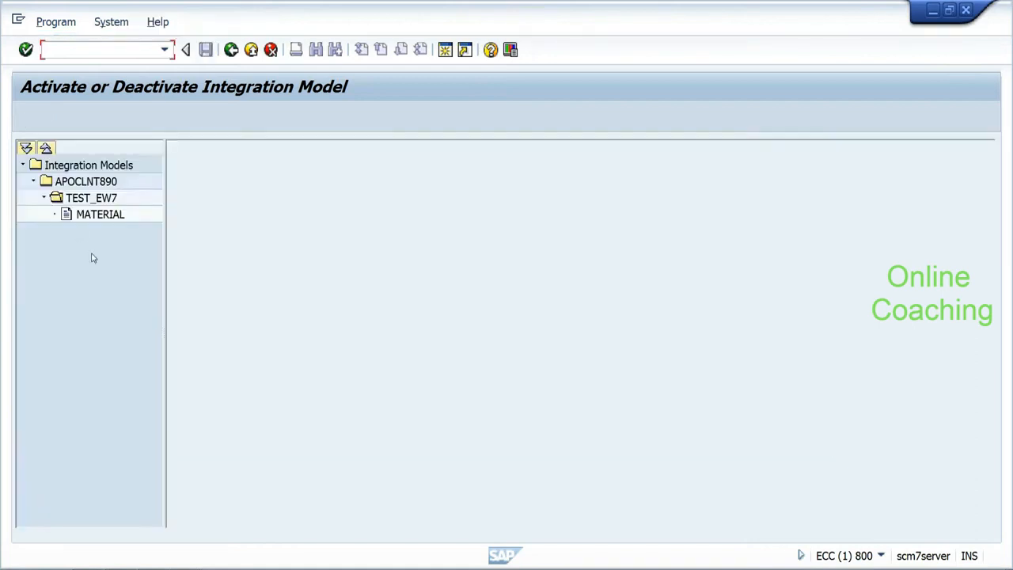
{"action": "left_click", "coordinate": [116, 220]}
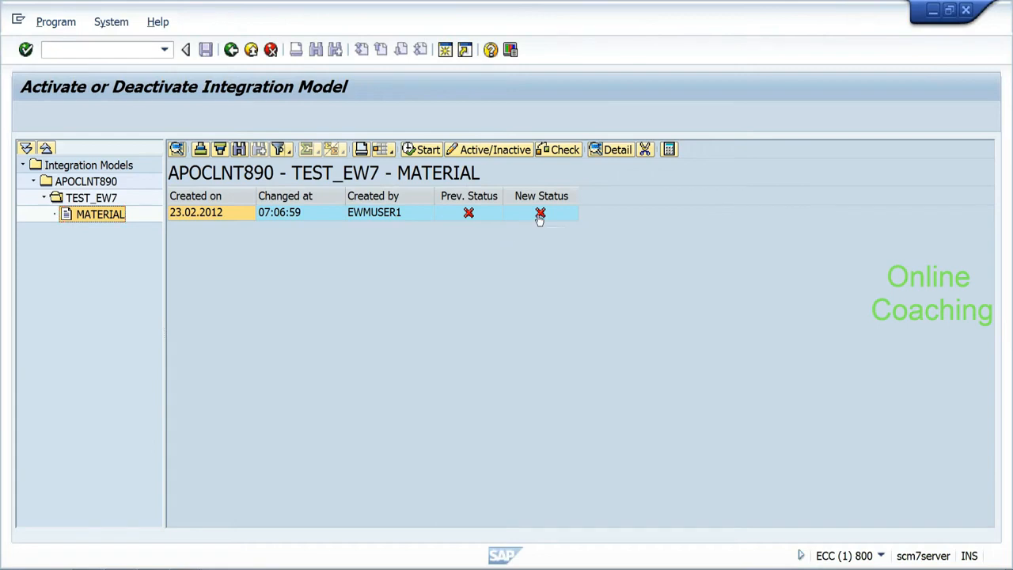
{"action": "left_click", "coordinate": [540, 213]}
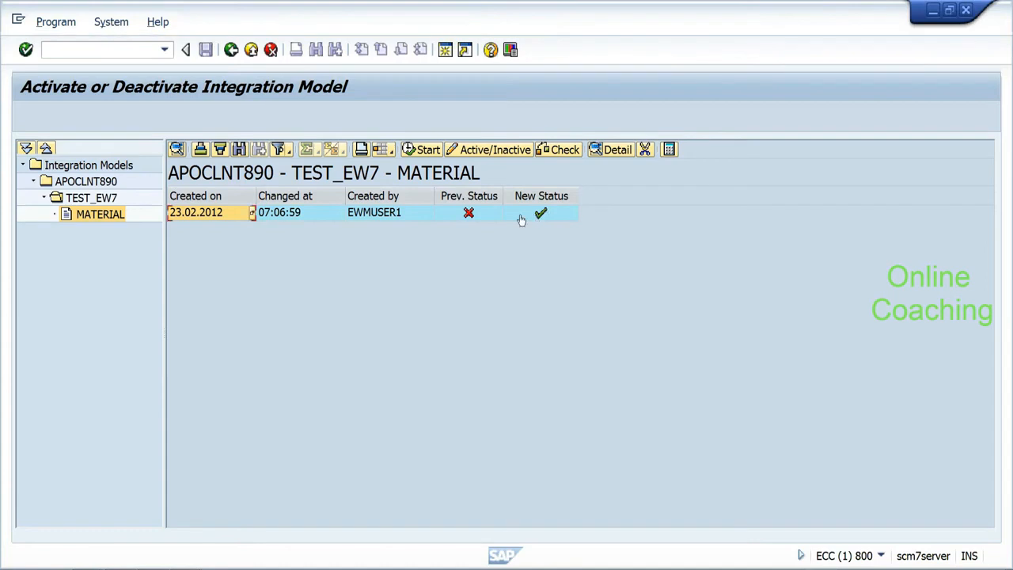
{"action": "left_click", "coordinate": [226, 217]}
{"action": "left_click", "coordinate": [430, 154]}
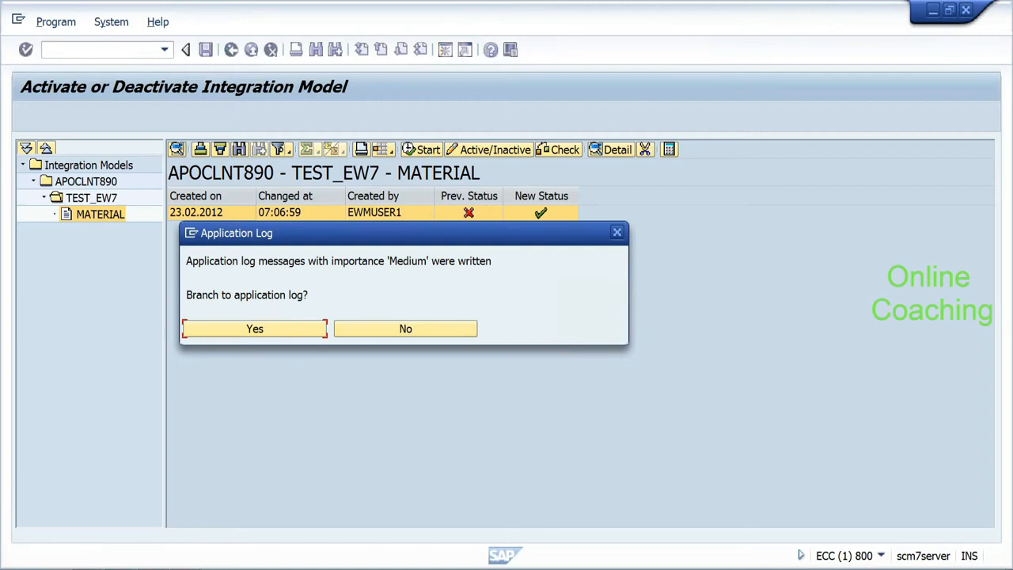
Step: Review the activation log, acknowledge completion, and switch to the SCM window
{"action": "left_click", "coordinate": [301, 330]}
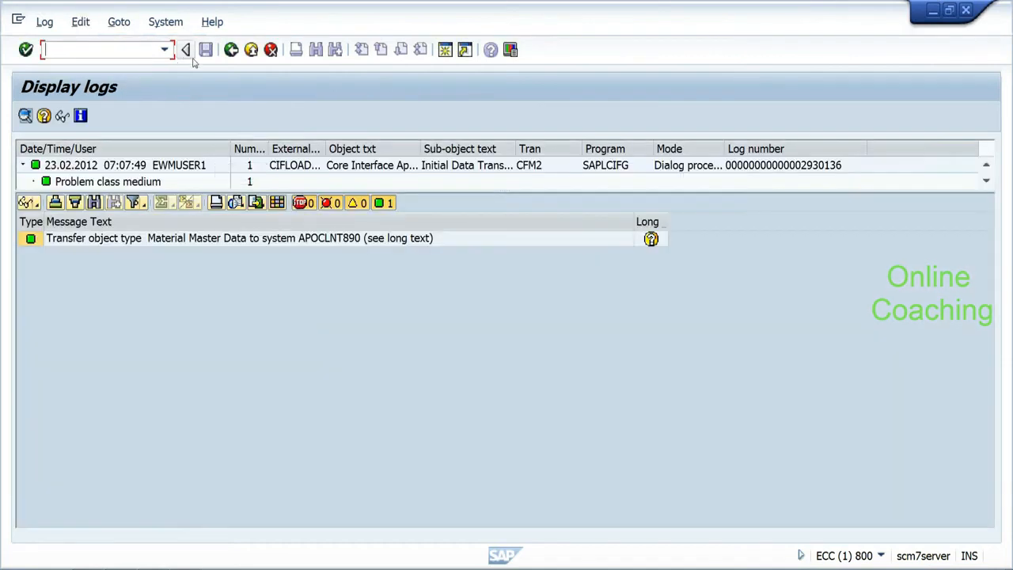
{"action": "left_click", "coordinate": [231, 49]}
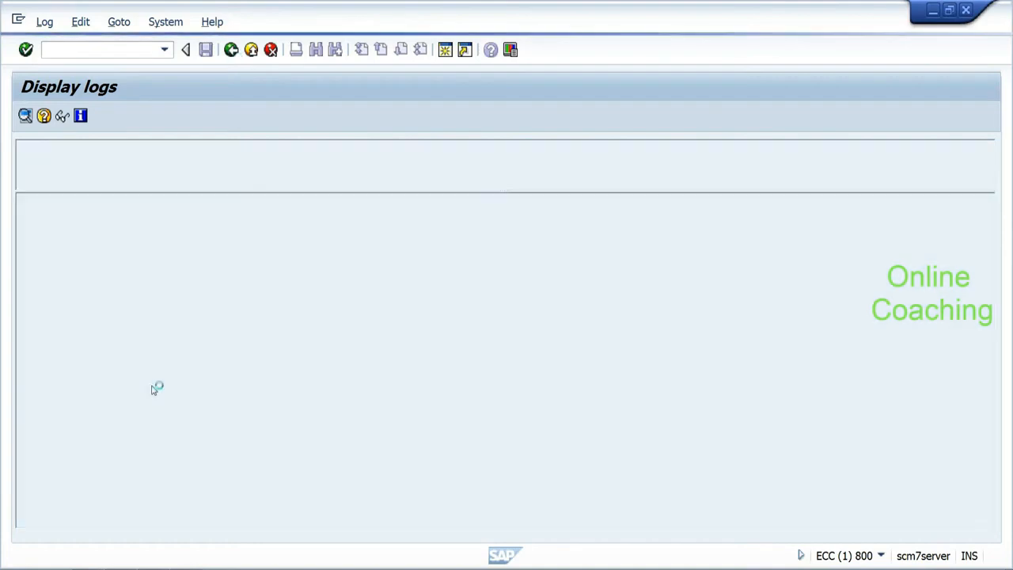
{"action": "left_click", "coordinate": [187, 555]}
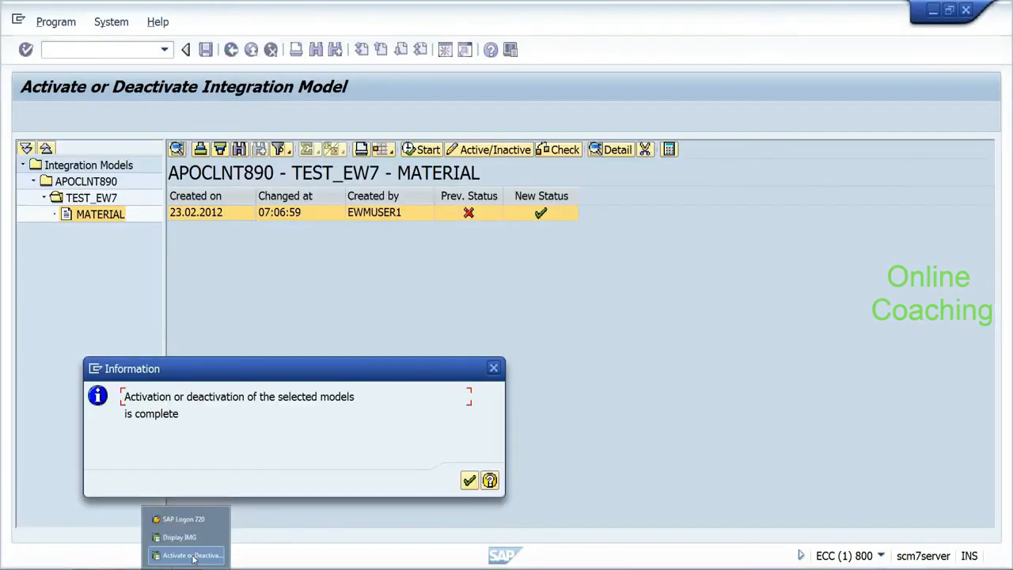
{"action": "left_click", "coordinate": [468, 480]}
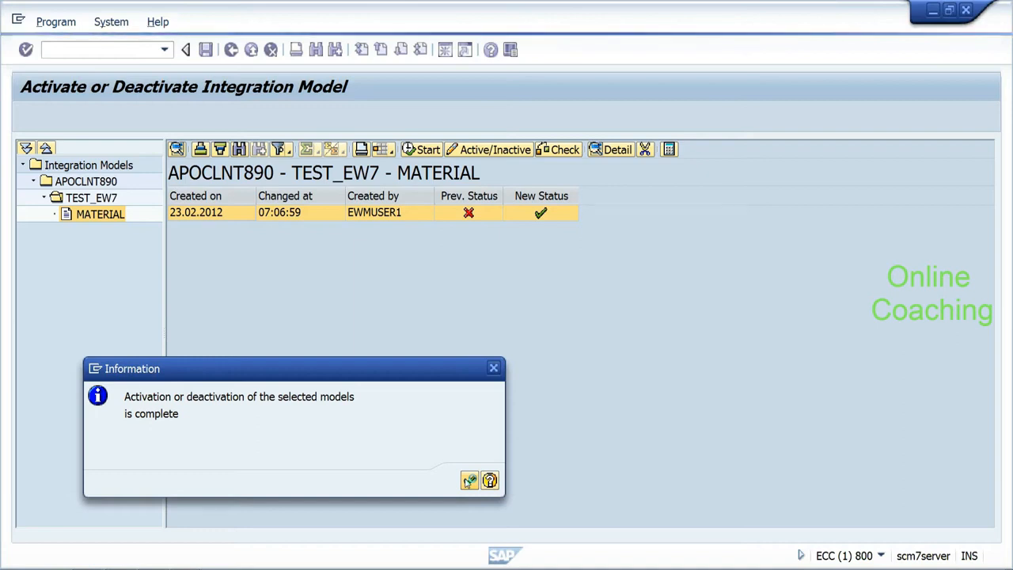
{"action": "left_click", "coordinate": [172, 568]}
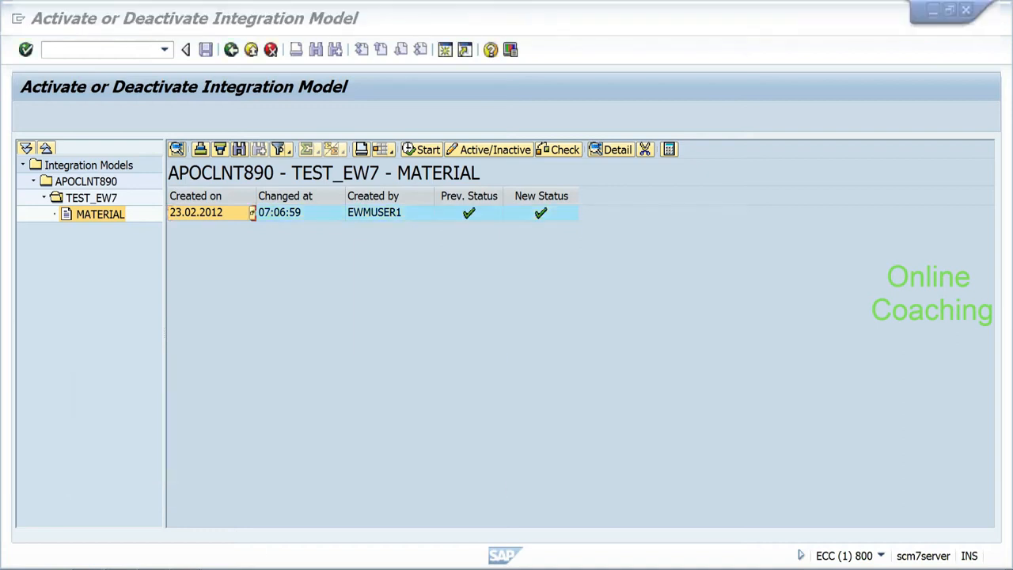
{"action": "left_click", "coordinate": [183, 554]}
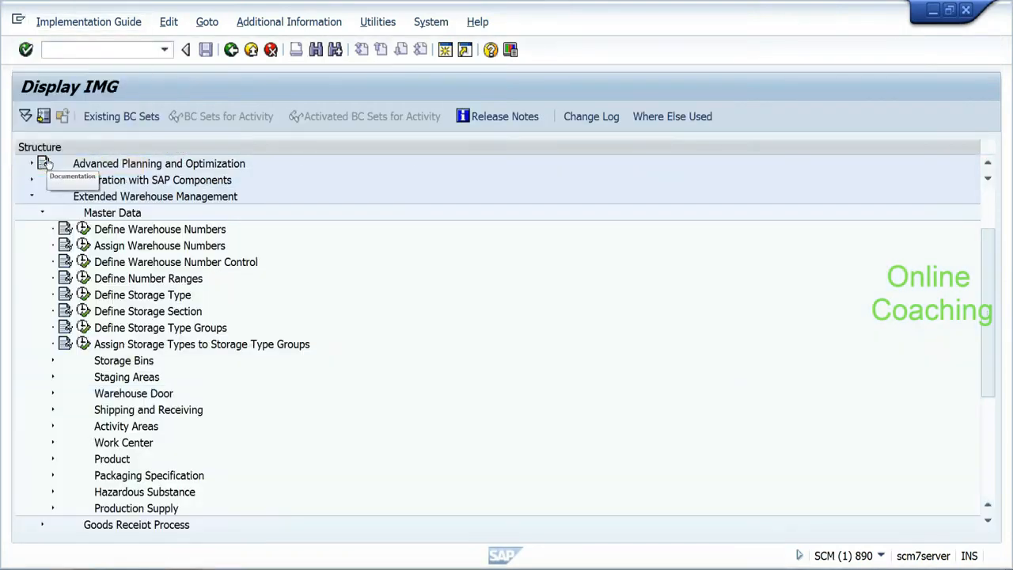
Step: Check SMQ2 inbound queues for client 890, find none, and return with /n
{"action": "key", "text": "alt+Tab"}
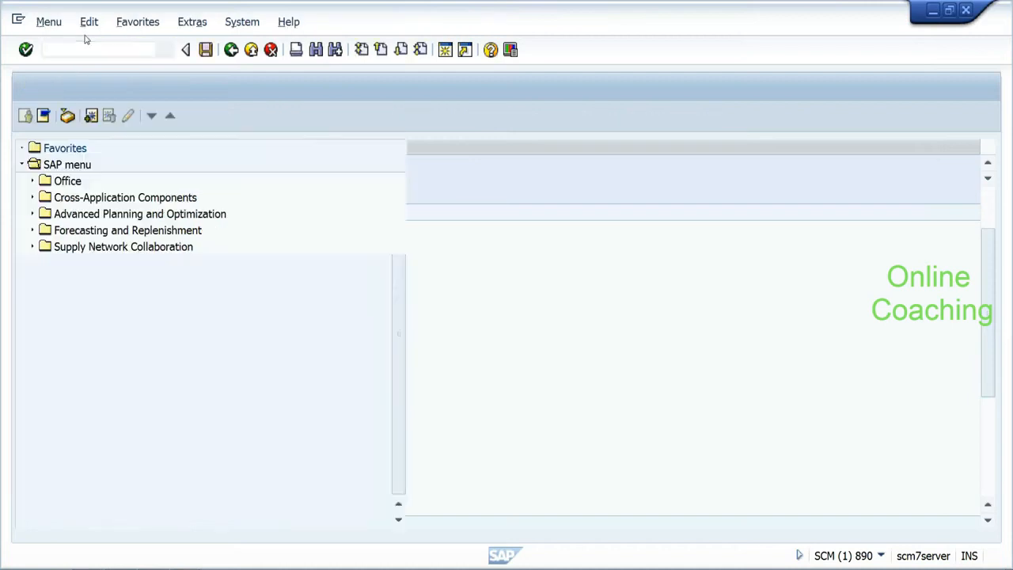
{"action": "key", "text": "Return"}
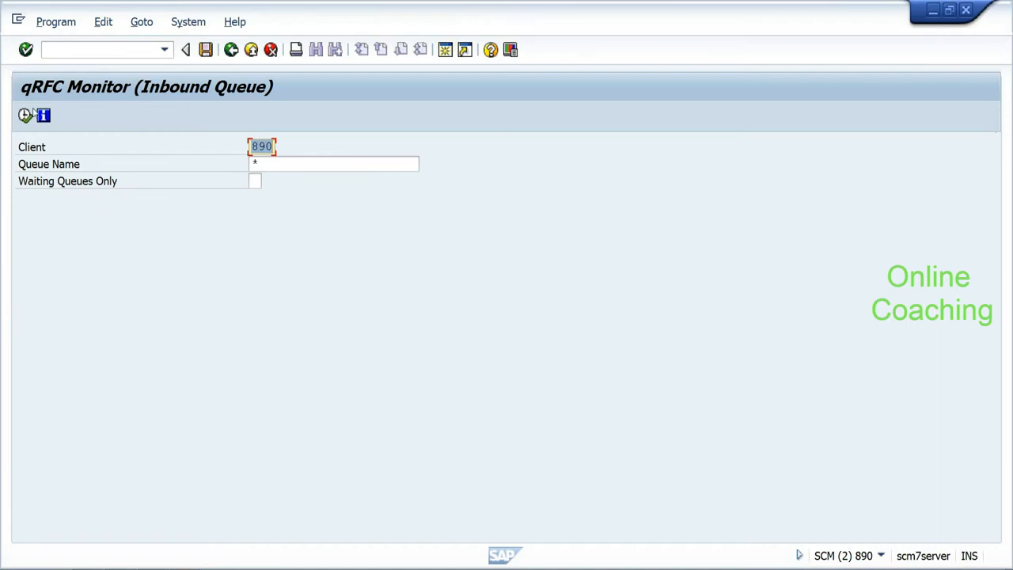
{"action": "left_click", "coordinate": [27, 115]}
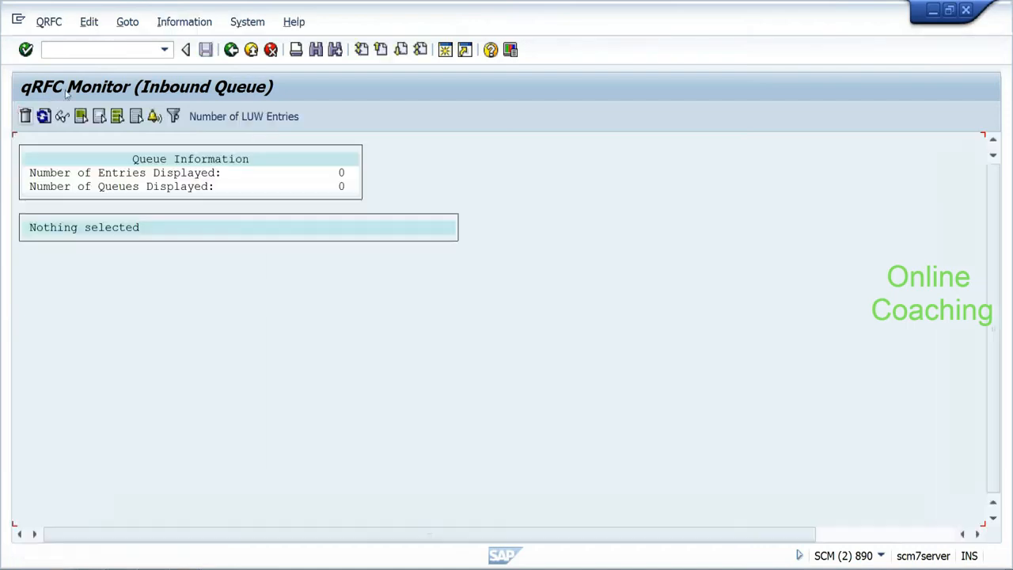
{"action": "type", "text": "/n"}
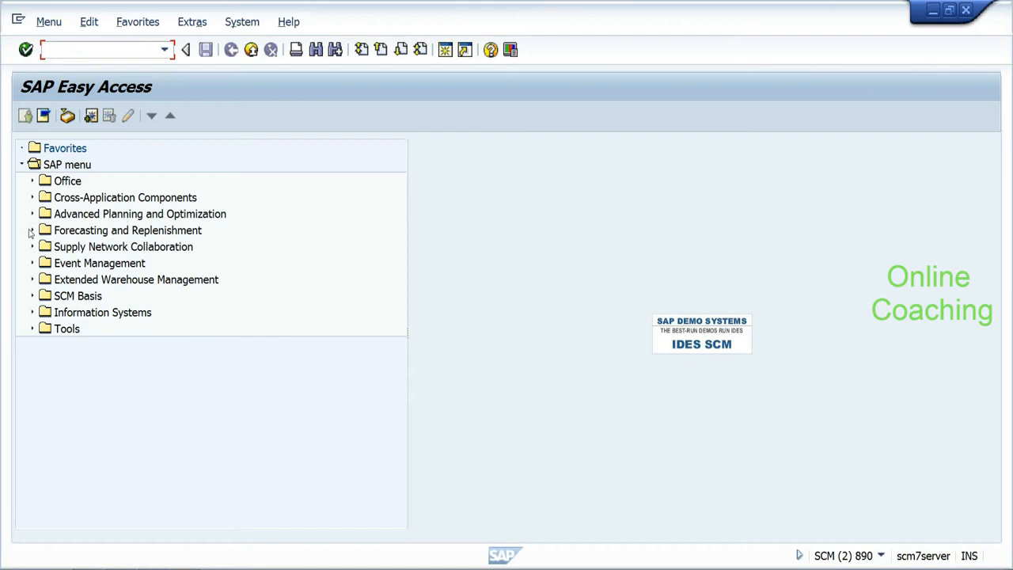
Step: Open Maintain Product (/SAPAPO/MAT1) under EWM > Master Data > Product
{"action": "left_click", "coordinate": [33, 279]}
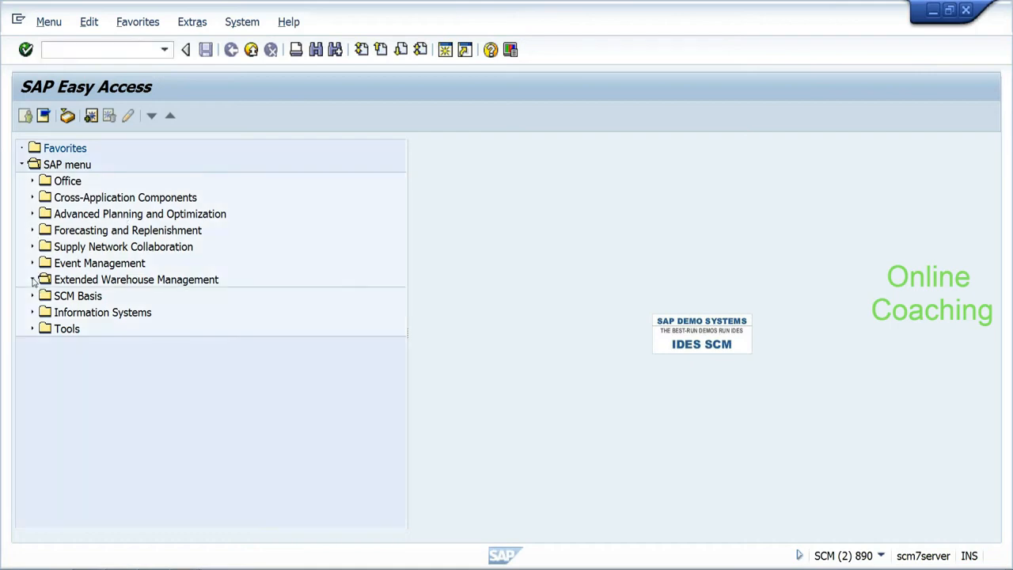
{"action": "left_click", "coordinate": [42, 410]}
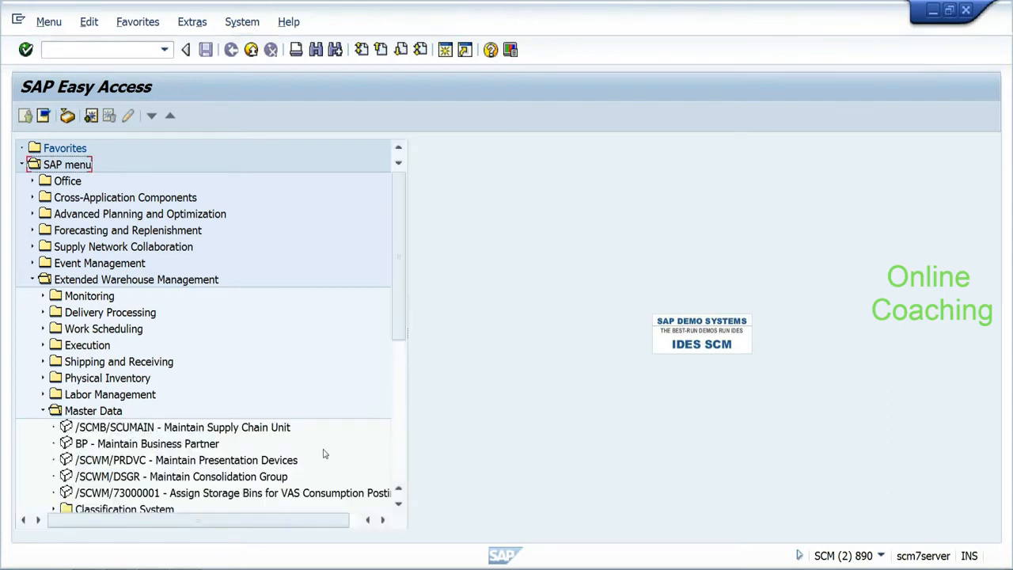
{"action": "scroll", "coordinate": [398, 321], "scroll_direction": "down", "scroll_amount": 1}
{"action": "left_click_drag", "start_coordinate": [398, 321], "coordinate": [394, 402]}
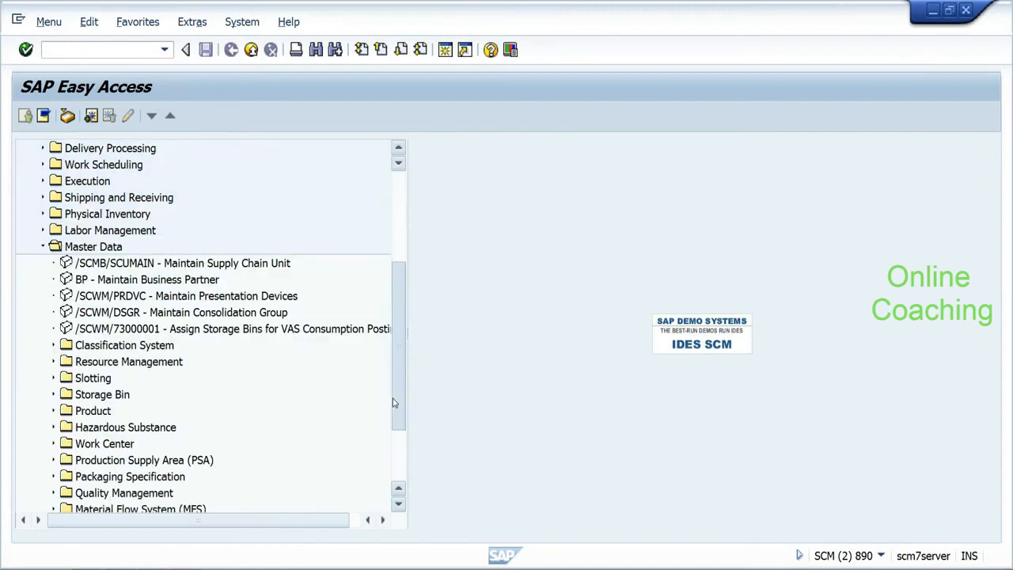
{"action": "left_click", "coordinate": [54, 410]}
{"action": "left_click", "coordinate": [157, 432]}
{"action": "double_click", "coordinate": [160, 431]}
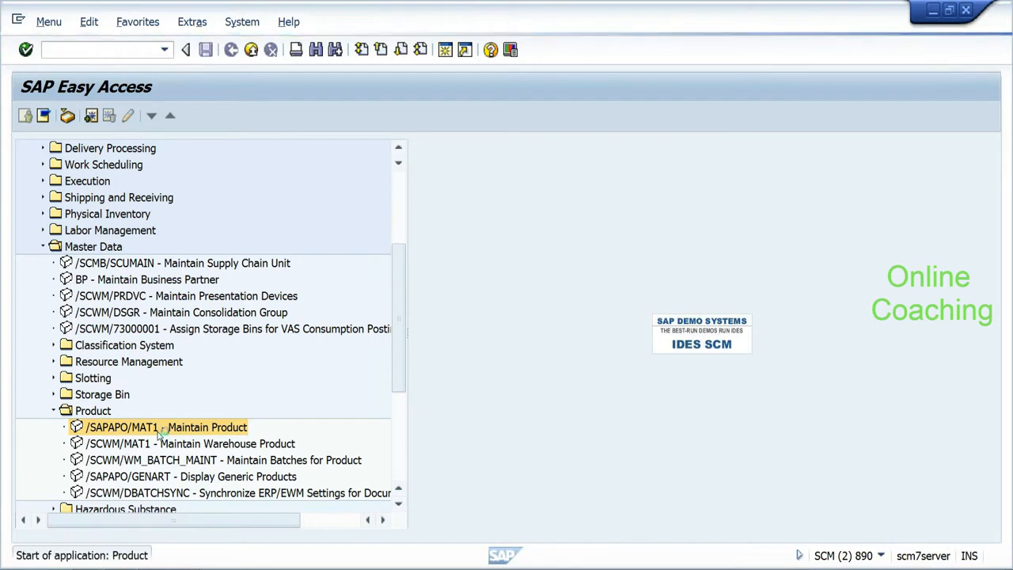
Step: Display global data for product HYD_RICE1, which reports it does not exist
{"action": "type", "text": "hyd_rice1"}
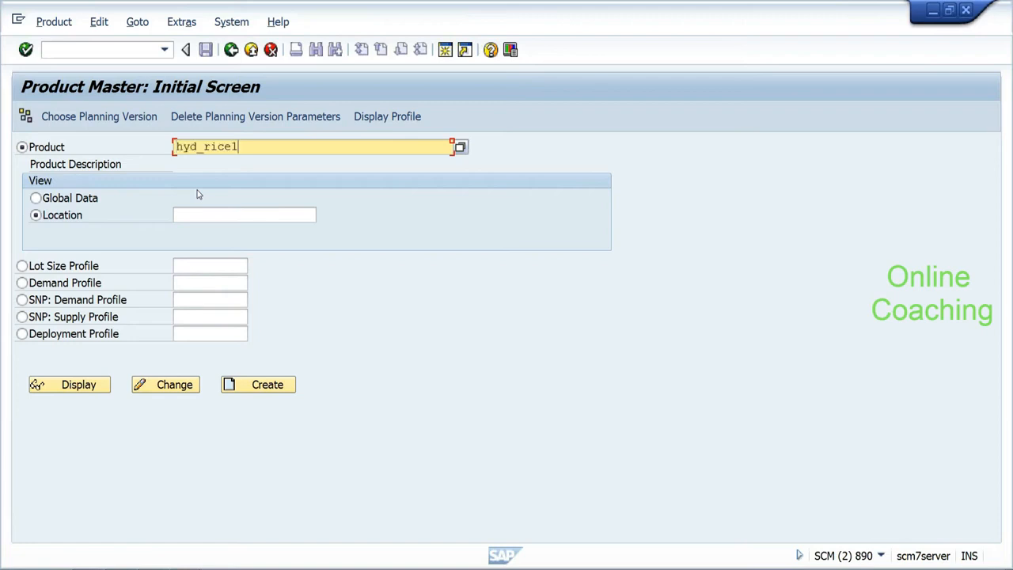
{"action": "left_click", "coordinate": [64, 200]}
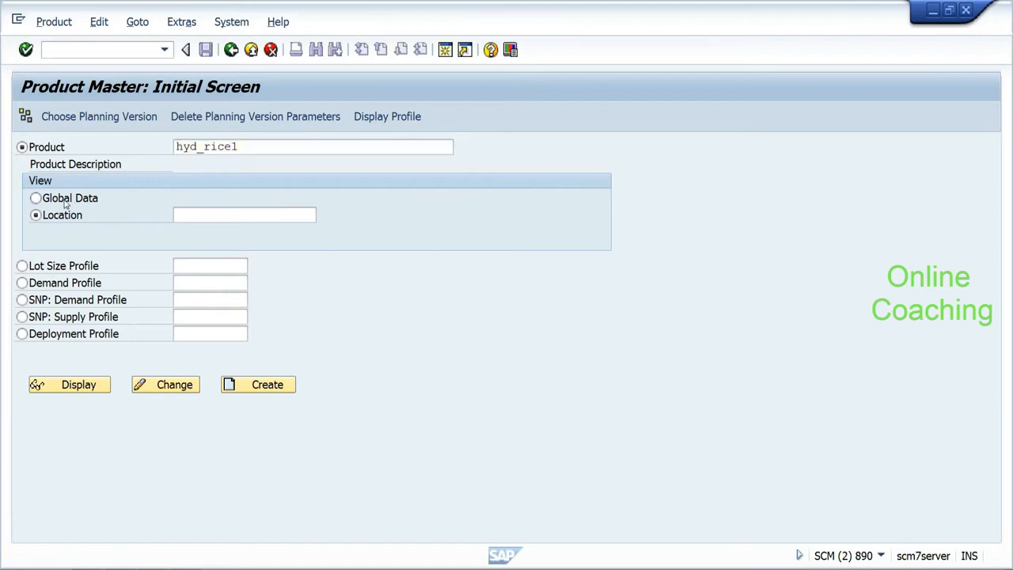
{"action": "left_click", "coordinate": [59, 384]}
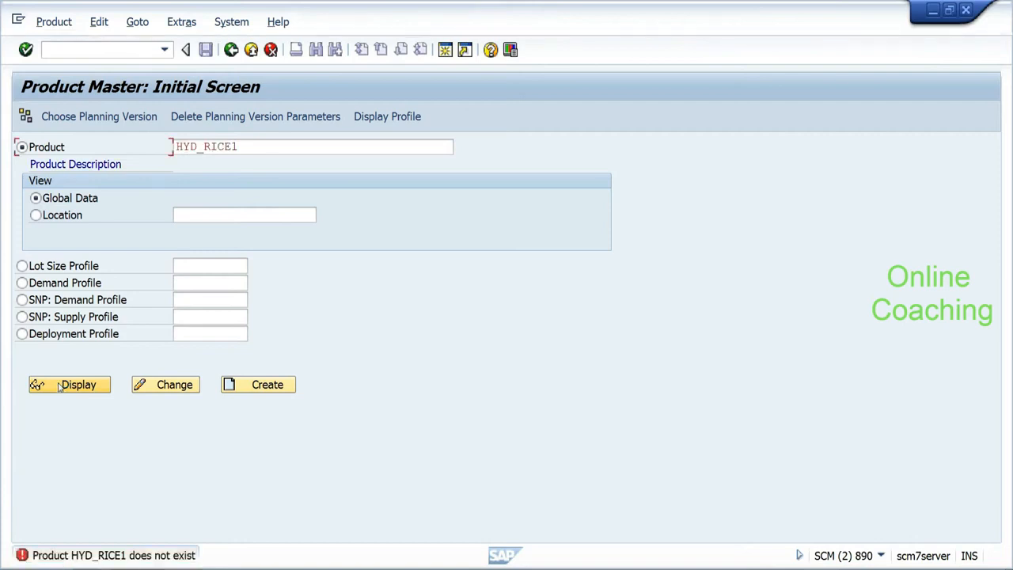
{"action": "left_click", "coordinate": [238, 146]}
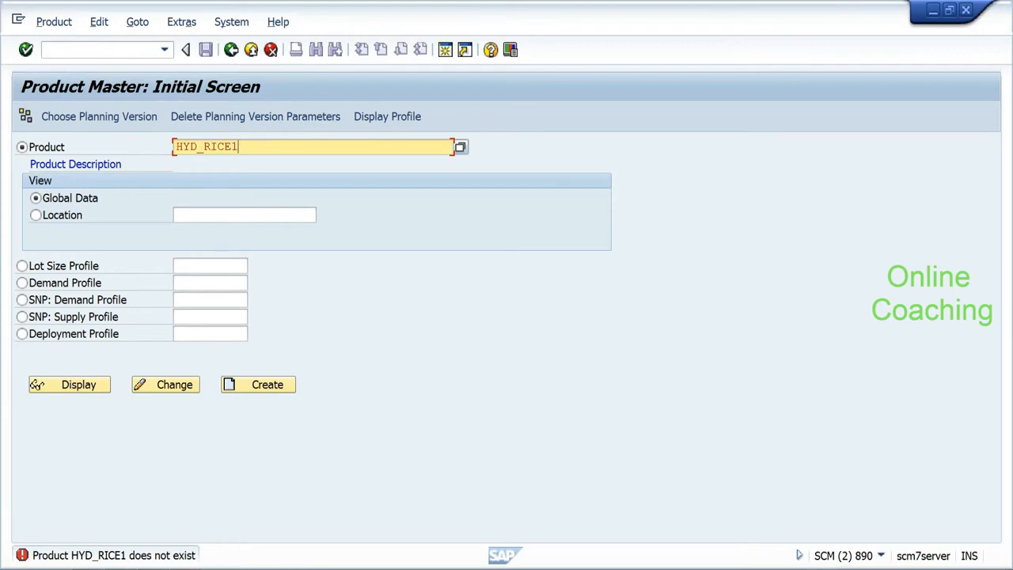
{"action": "key", "text": "alt+Tab"}
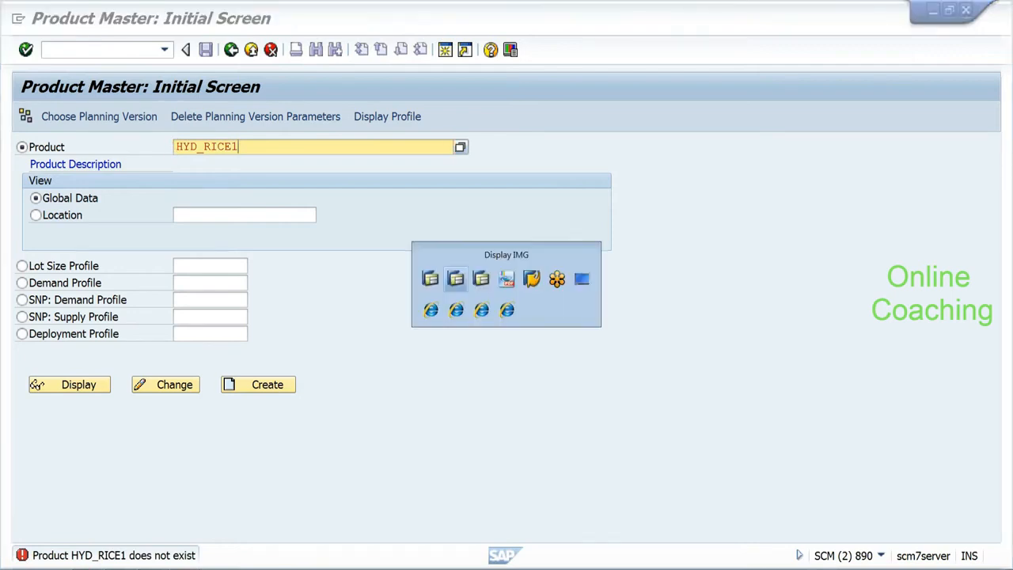
Step: Back out of the ERP Activate Integration Model screen to Easy Access and launch SPRO
{"action": "key", "text": "alt+Tab"}
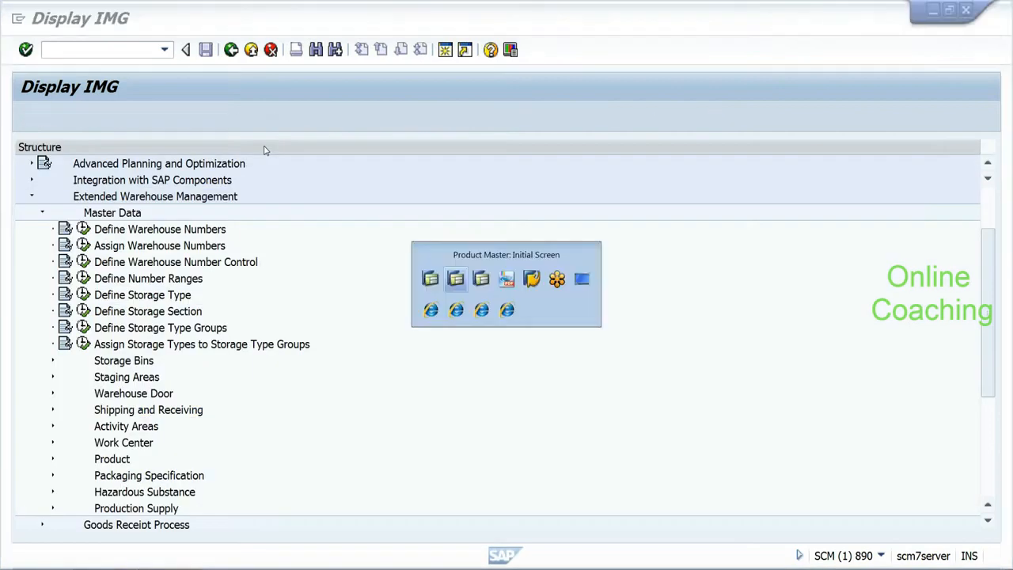
{"action": "key", "text": "alt+Tab"}
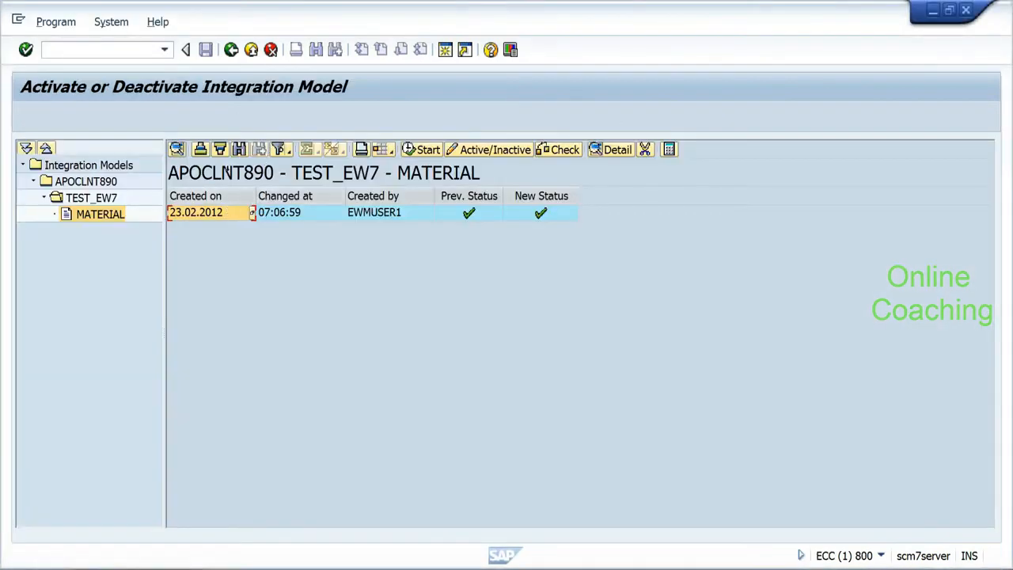
{"action": "left_click", "coordinate": [231, 50]}
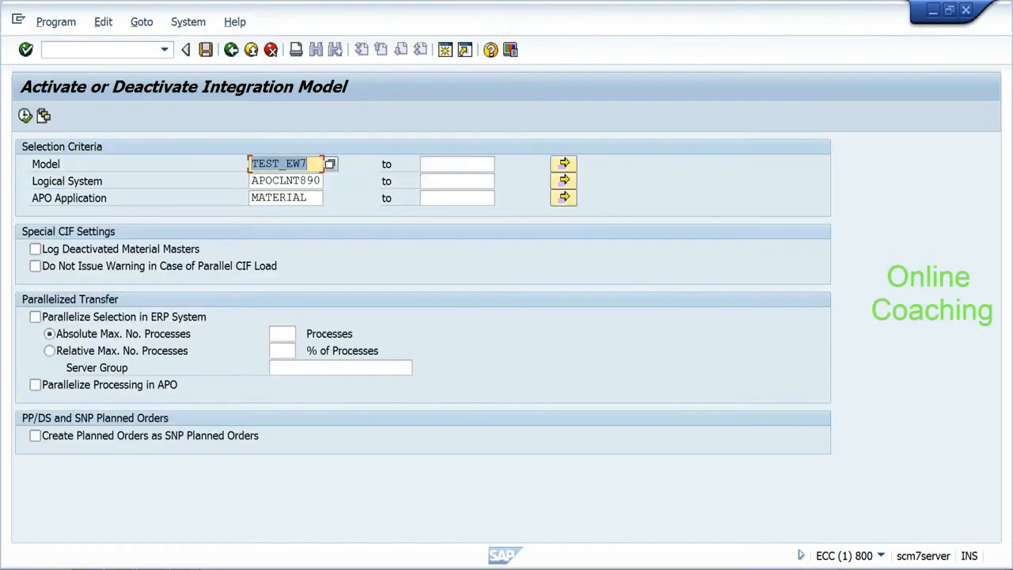
{"action": "key", "text": "Tab"}
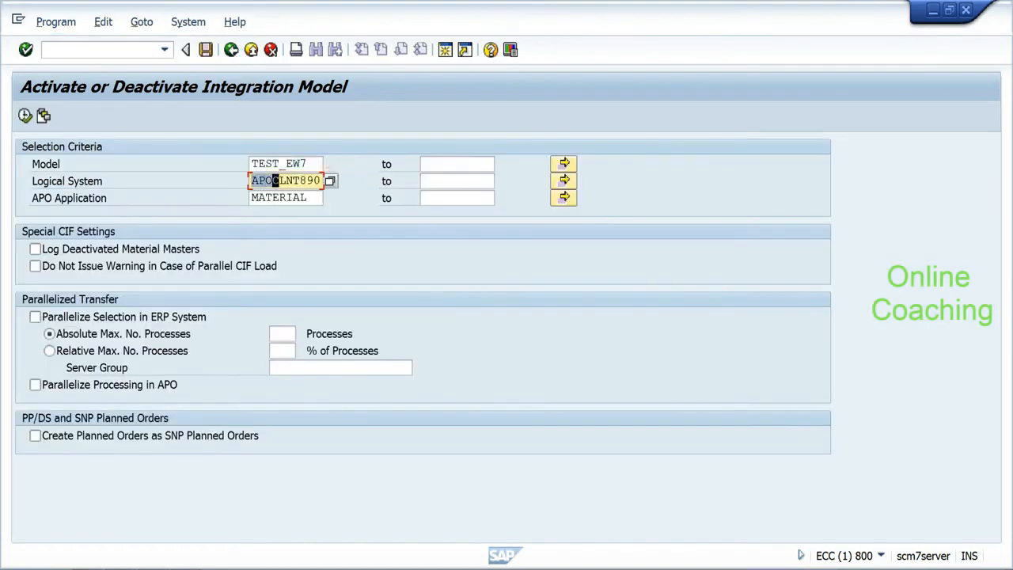
{"action": "key", "text": "Tab"}
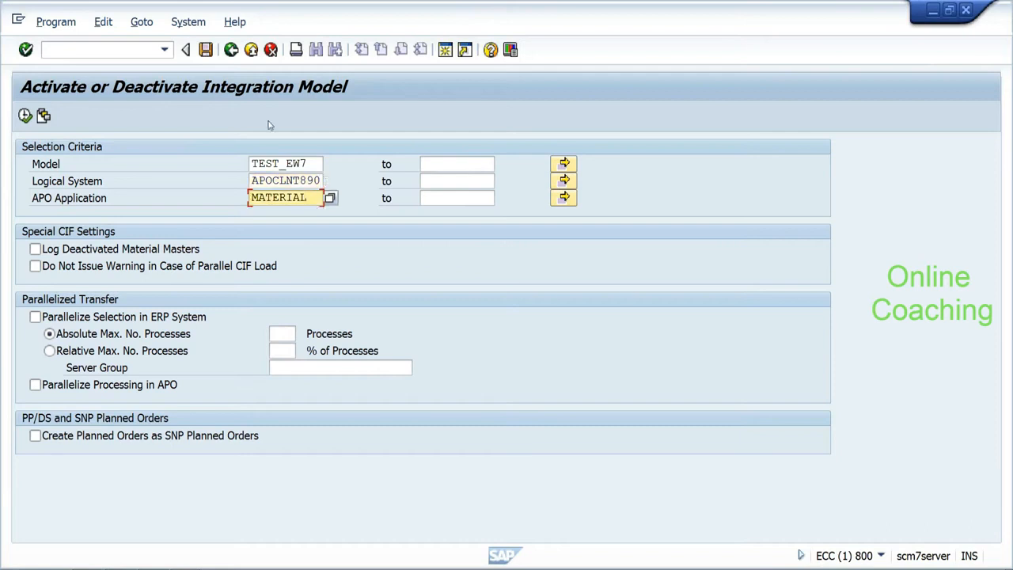
{"action": "left_click", "coordinate": [231, 51]}
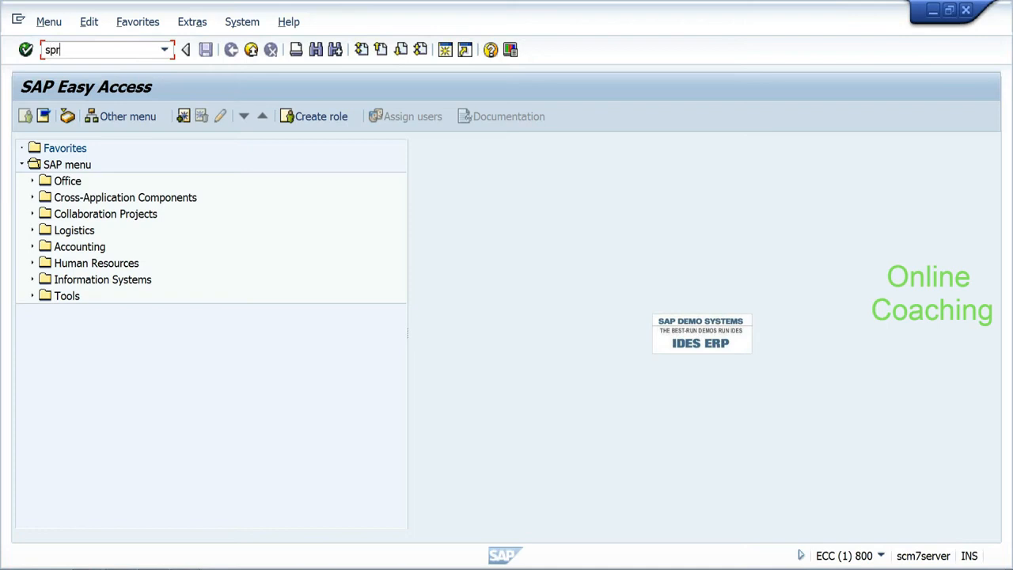
{"action": "key", "text": "Return"}
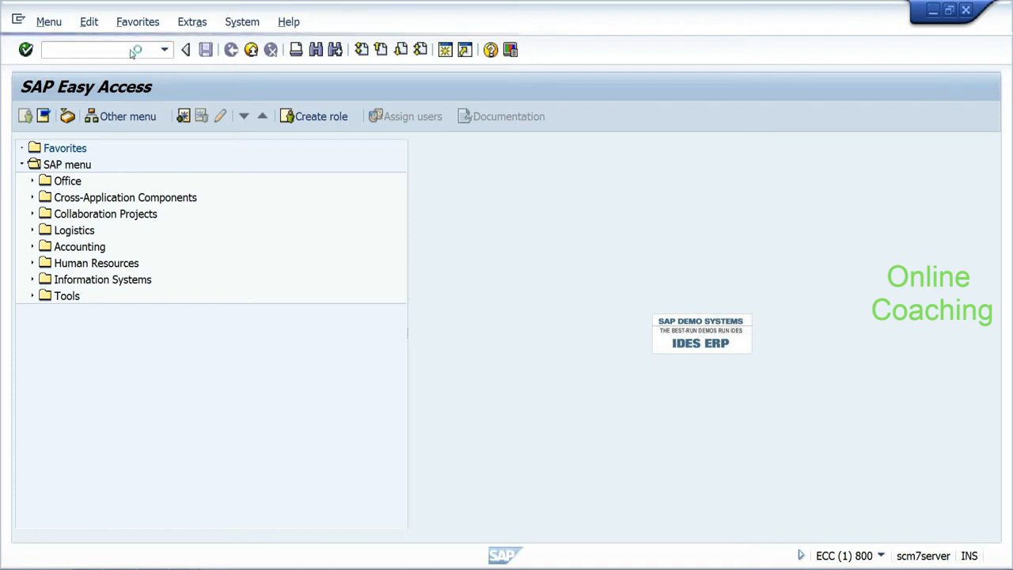
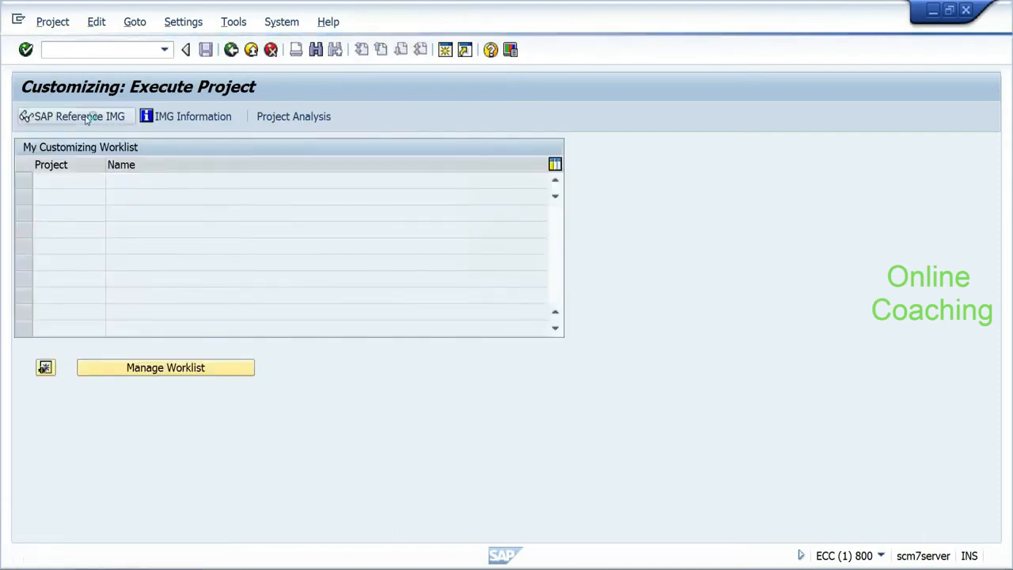
Step: In the SAP Reference IMG, expand Integration with Other mySAP.com Components
{"action": "left_click", "coordinate": [87, 118]}
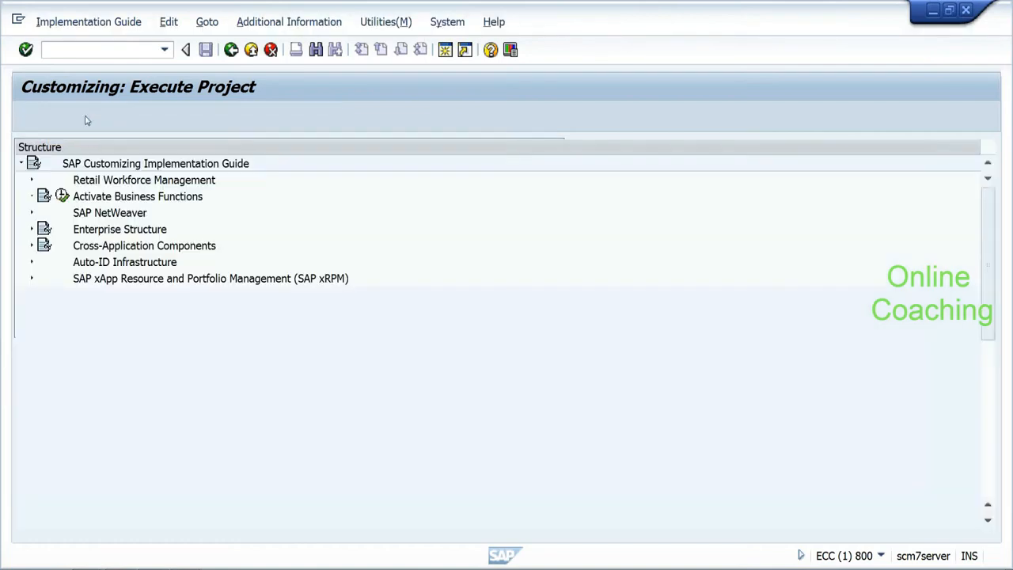
{"action": "scroll", "coordinate": [985, 287], "scroll_direction": "down", "scroll_amount": 7}
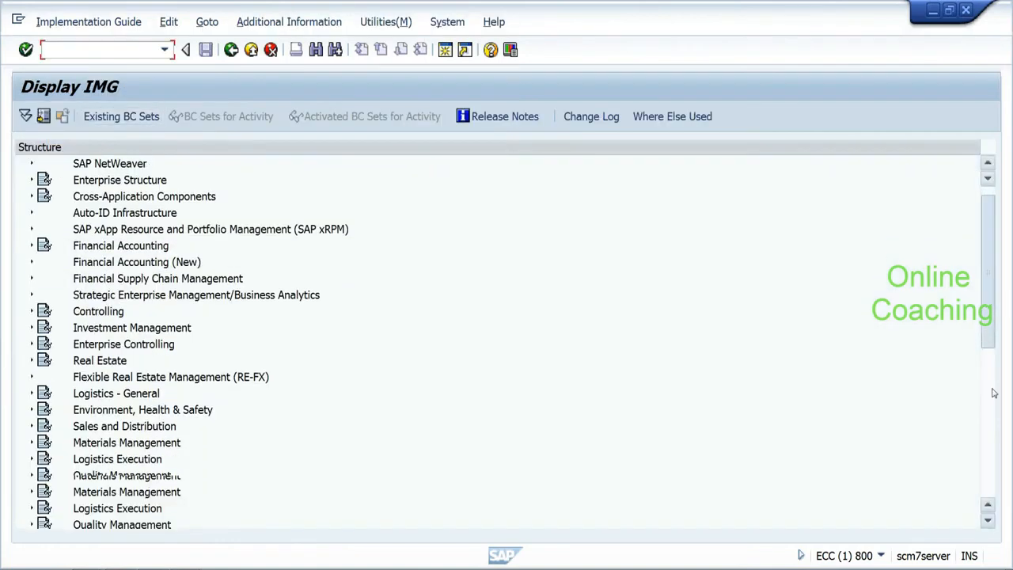
{"action": "left_click", "coordinate": [28, 492]}
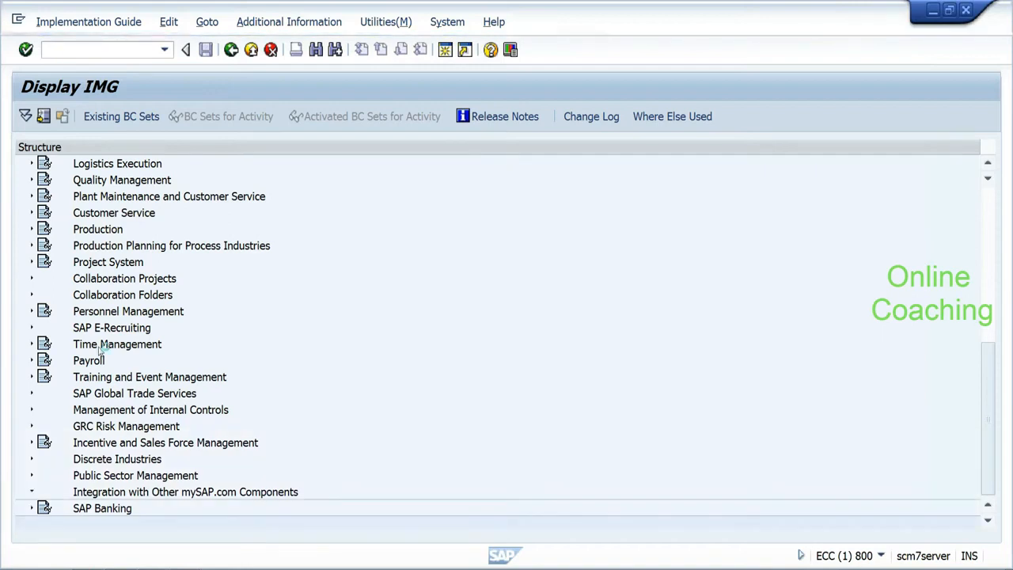
Step: In a new session, display material HYD_RICE1 with MM03
{"action": "left_click", "coordinate": [18, 20]}
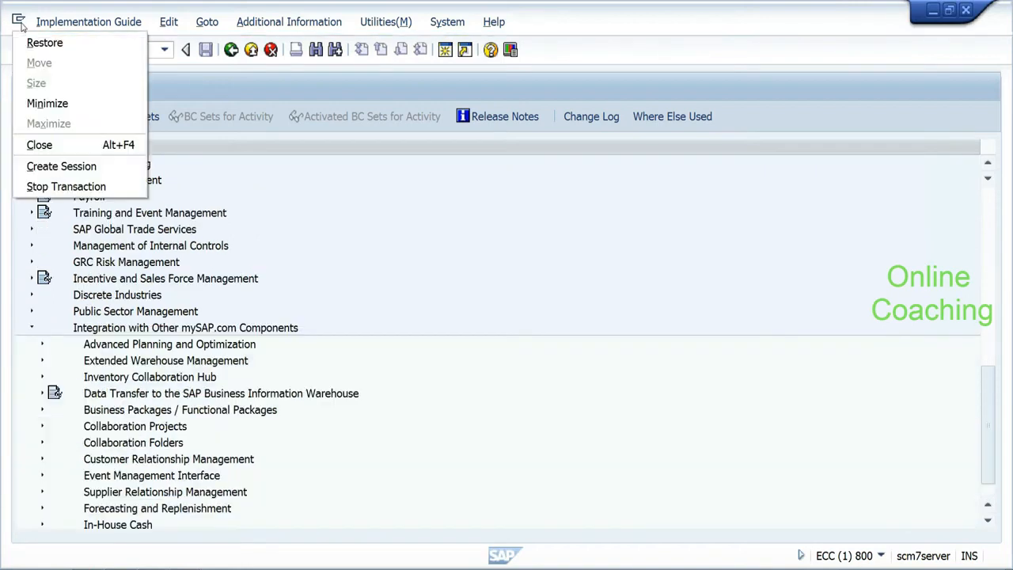
{"action": "left_click", "coordinate": [40, 164]}
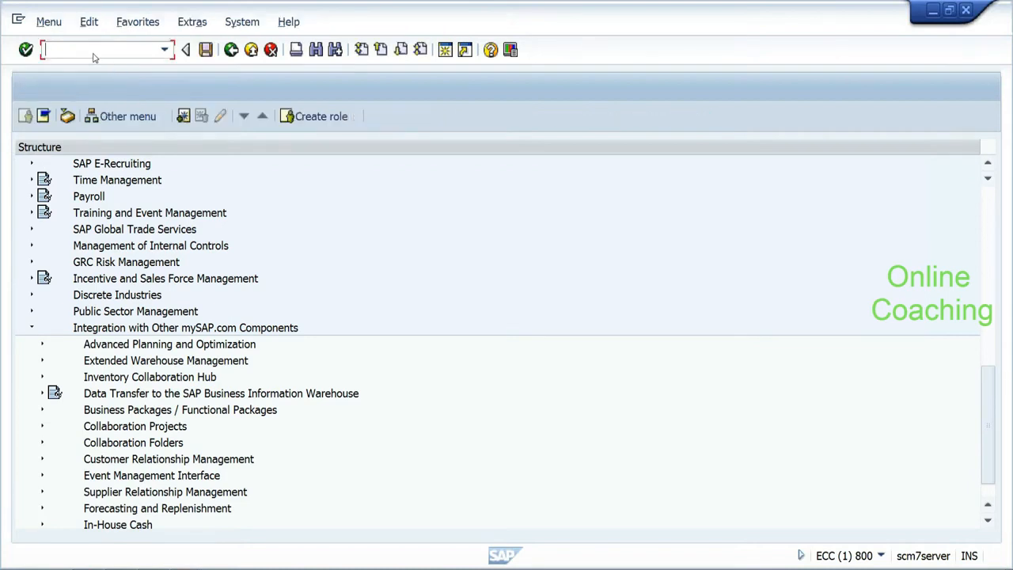
{"action": "type", "text": "mm03"}
{"action": "key", "text": "Return"}
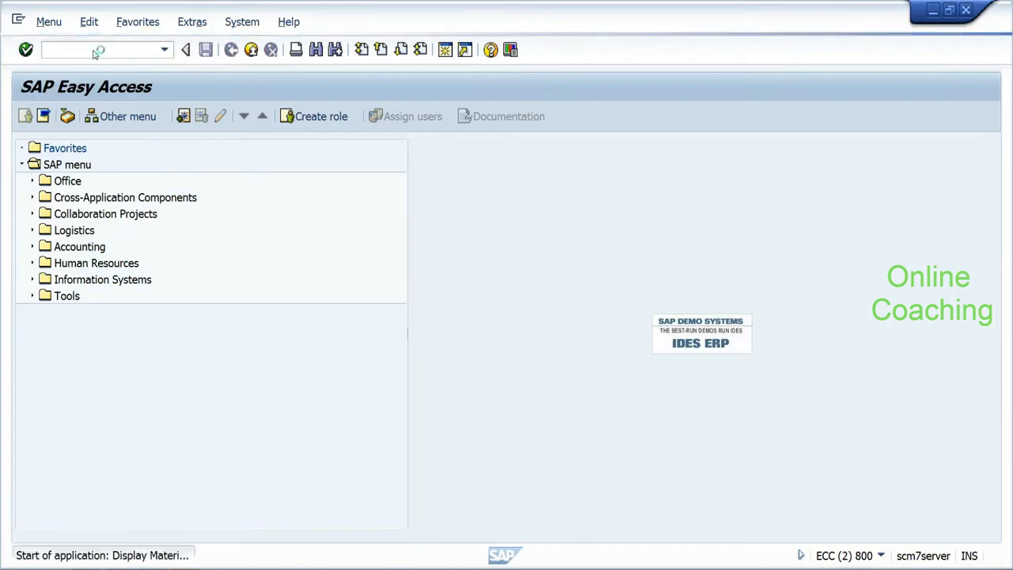
{"action": "type", "text": "hyd"}
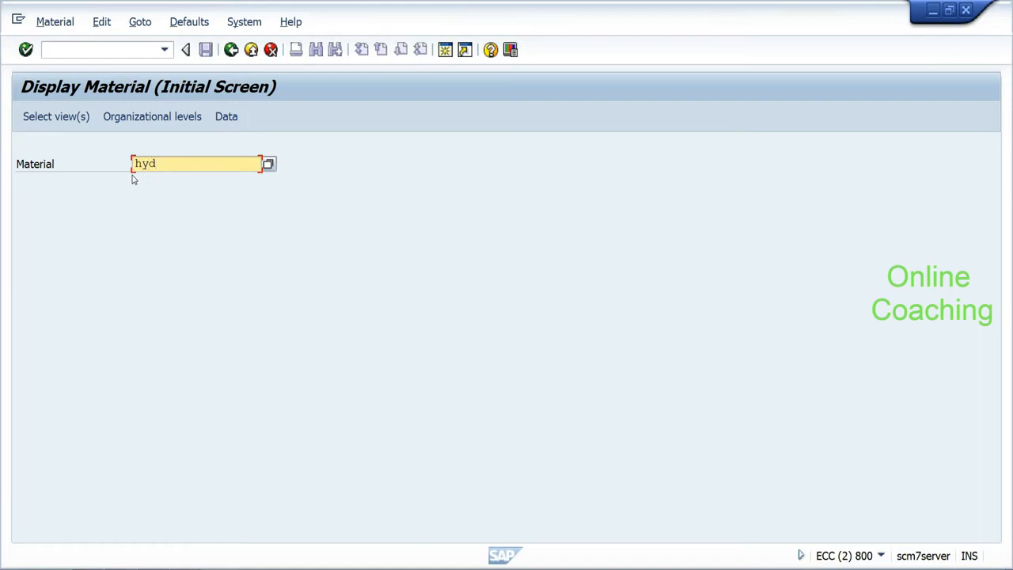
{"action": "type", "text": "_rice1"}
{"action": "key", "text": "Return"}
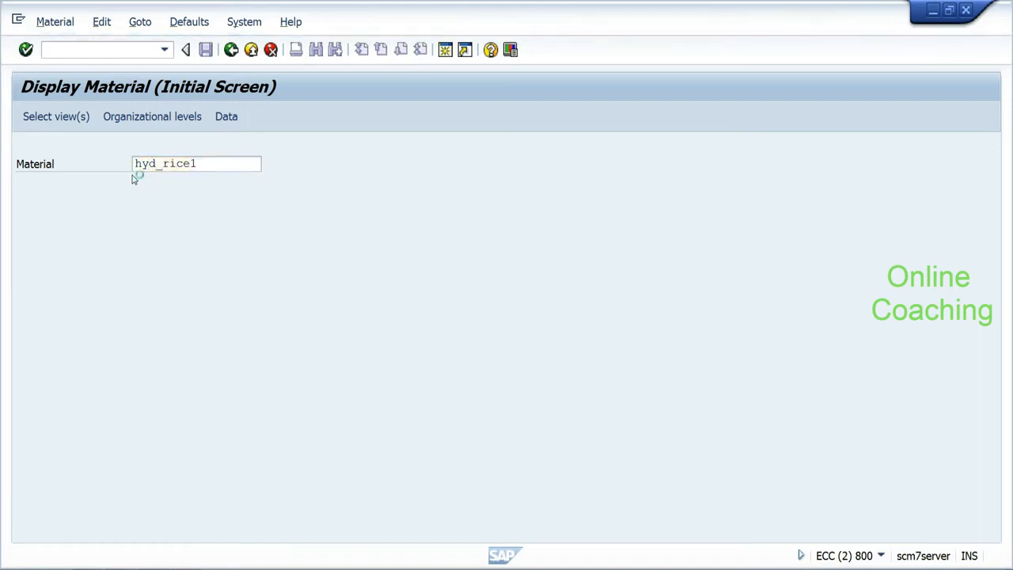
Step: Show the General Plant Data / Storage 1 view of HYD_RICE1 for plant HYDP
{"action": "left_click", "coordinate": [295, 230]}
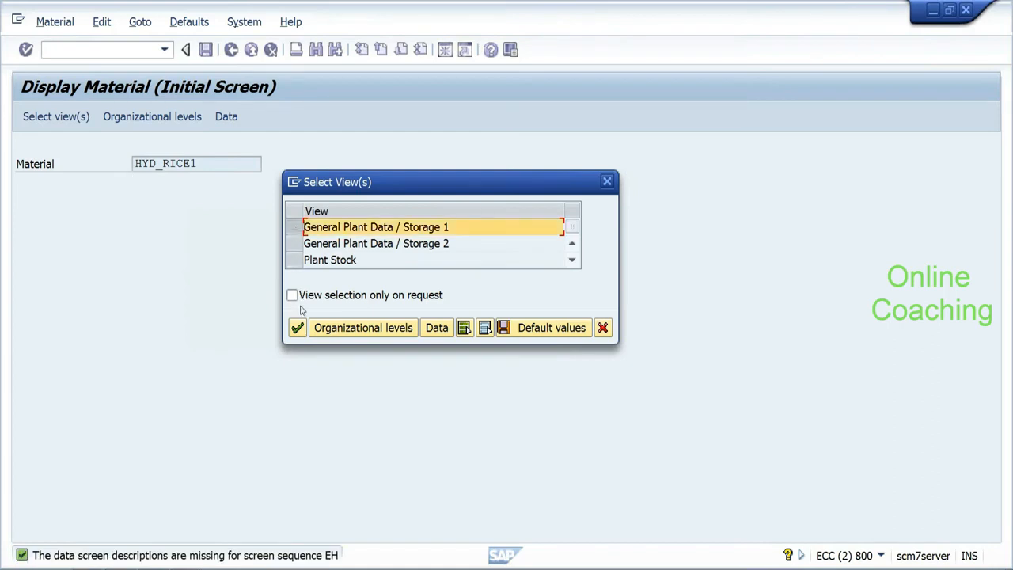
{"action": "left_click", "coordinate": [297, 328]}
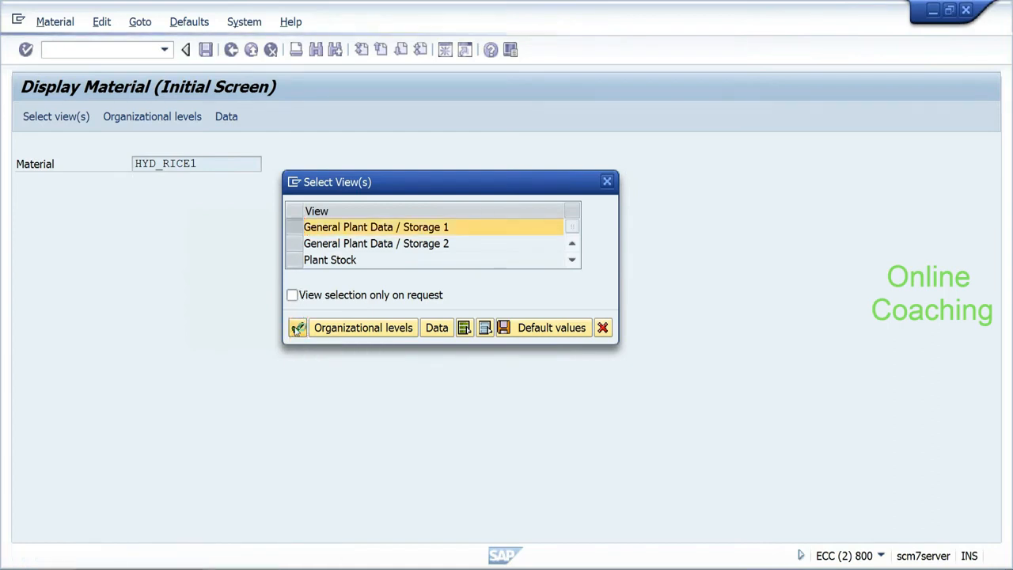
{"action": "type", "text": "hydp"}
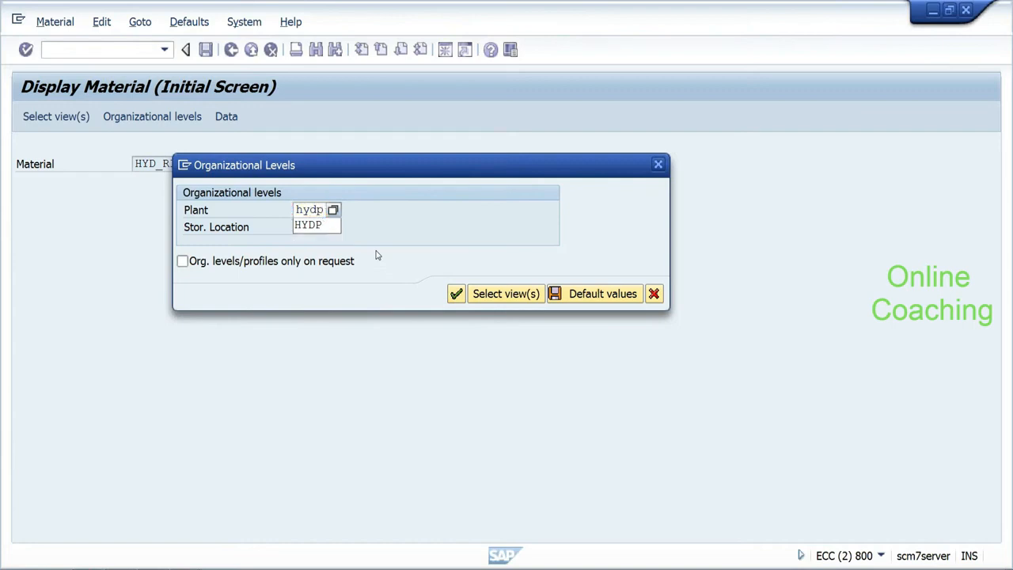
{"action": "key", "text": "Return"}
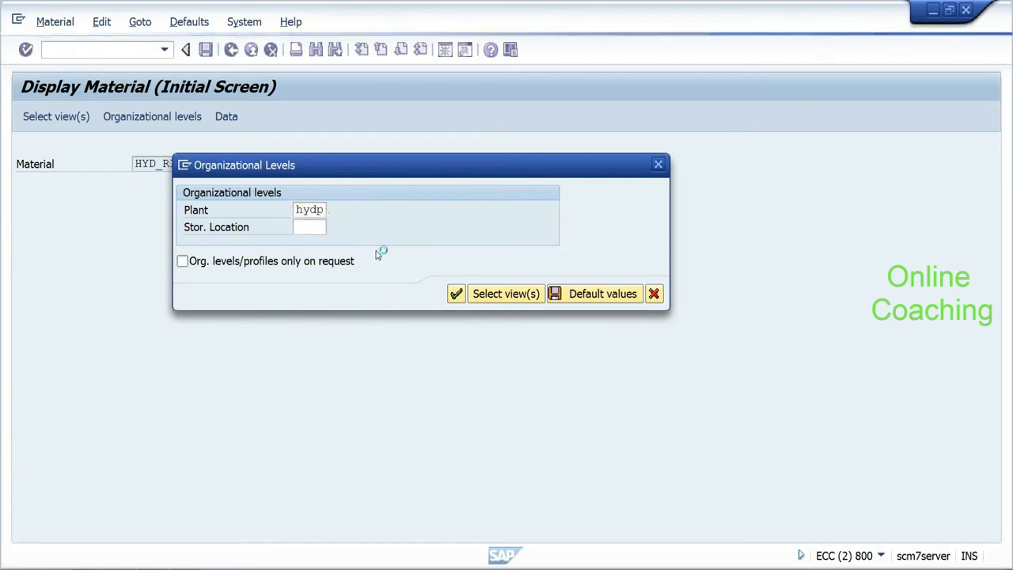
{"action": "left_click", "coordinate": [280, 181]}
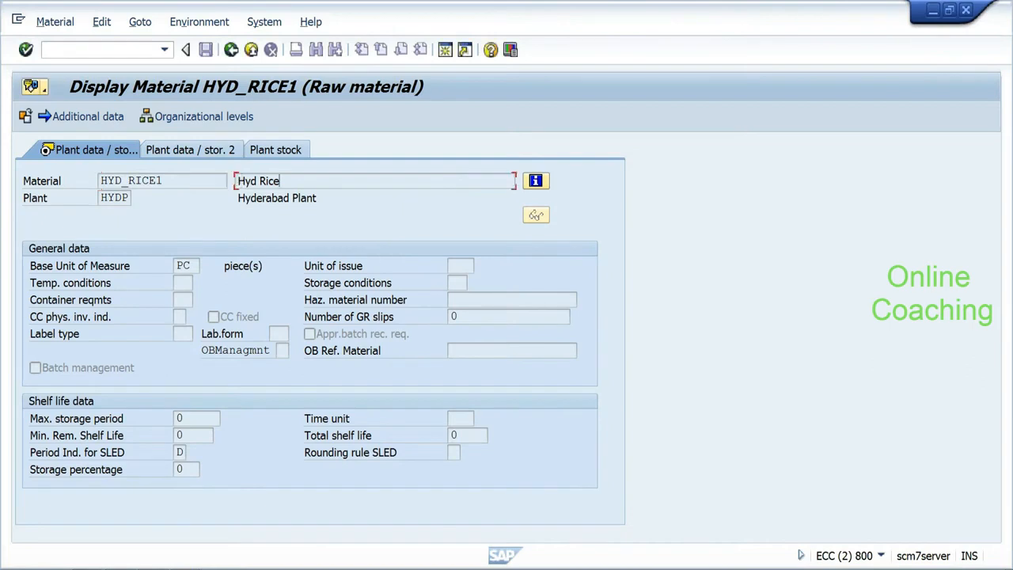
{"action": "key", "text": "alt+Tab"}
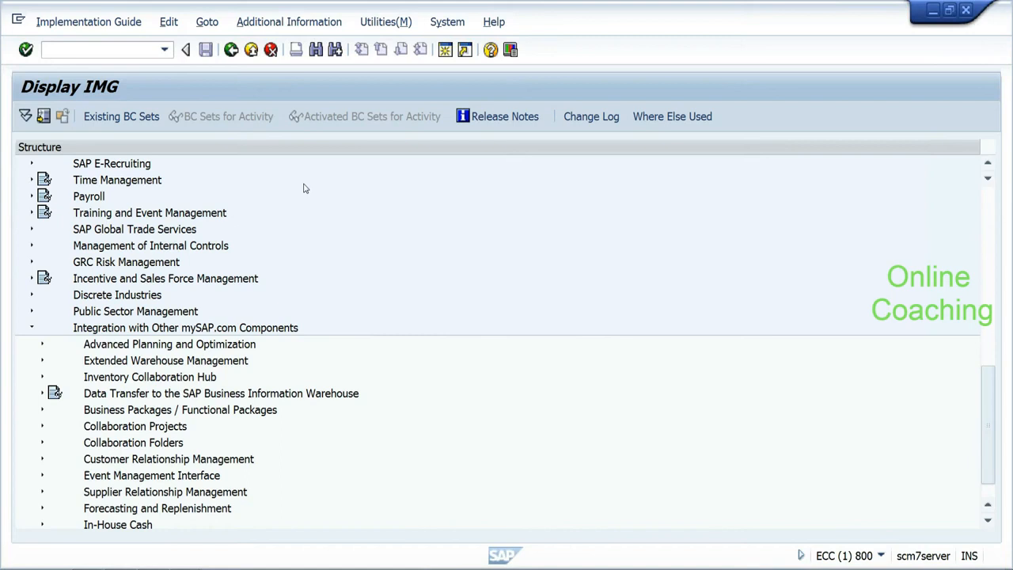
Step: In a new SCM session, execute Analyse Application Log, find no entries, and return to ECC Display IMG
{"action": "key", "text": "alt+Tab"}
{"action": "key", "text": "alt+Tab"}
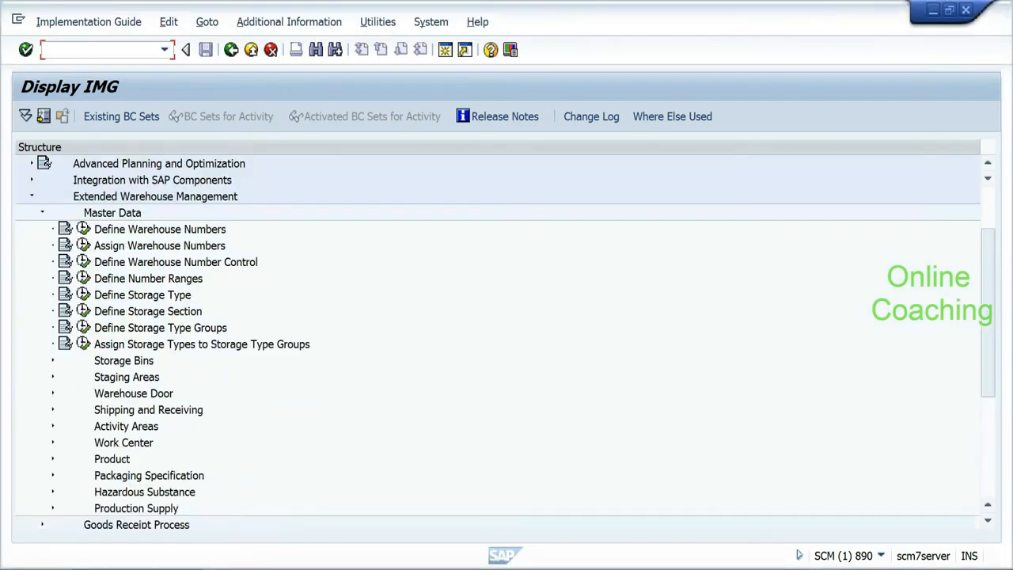
{"action": "left_click", "coordinate": [18, 19]}
{"action": "left_click", "coordinate": [31, 170]}
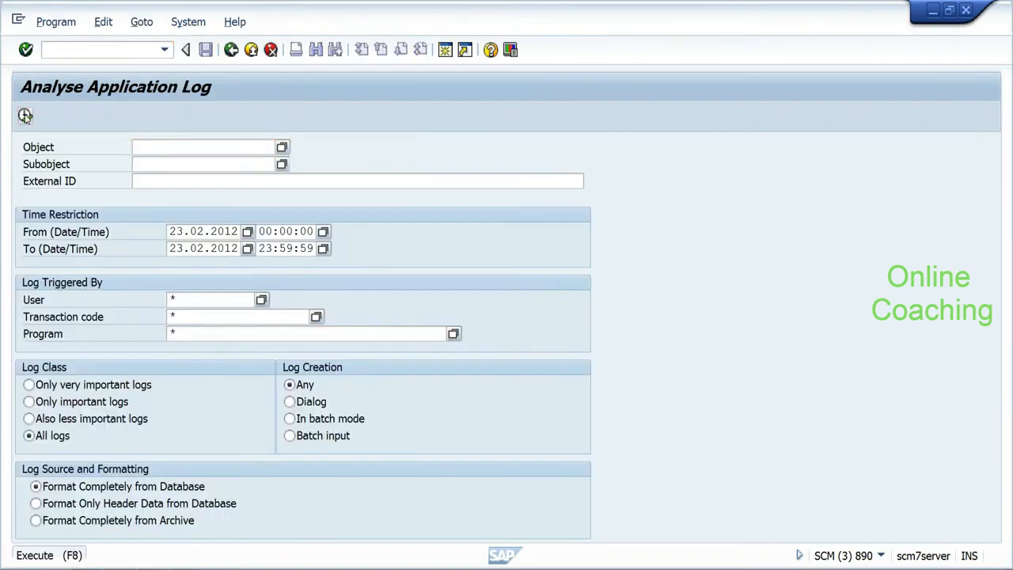
{"action": "left_click", "coordinate": [25, 116]}
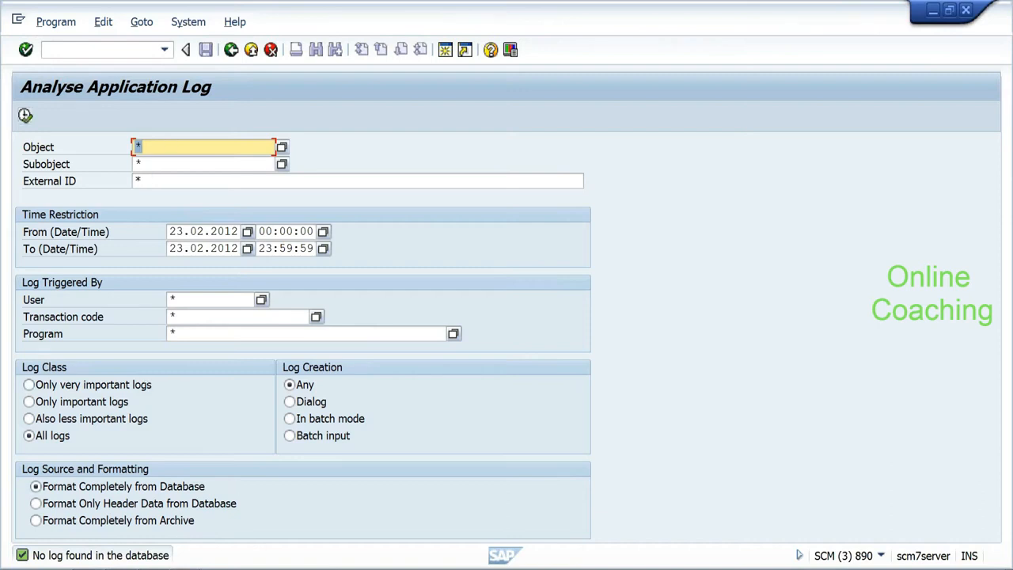
{"action": "left_click", "coordinate": [255, 500]}
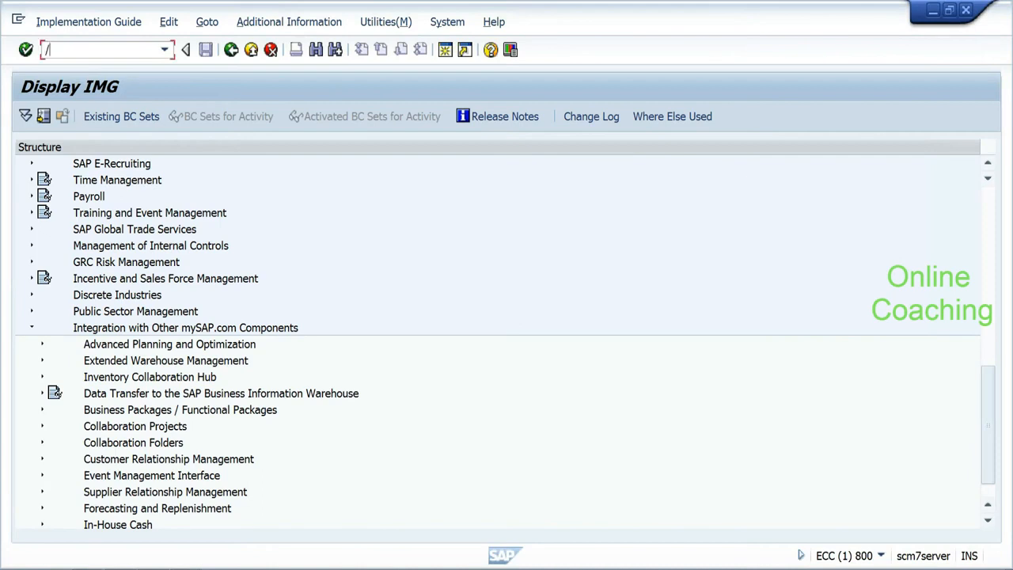
Step: In CFM1, set model name TEST_EW8, logical system APOCLNT890 and APO application MATERIALS
{"action": "key", "text": "Return"}
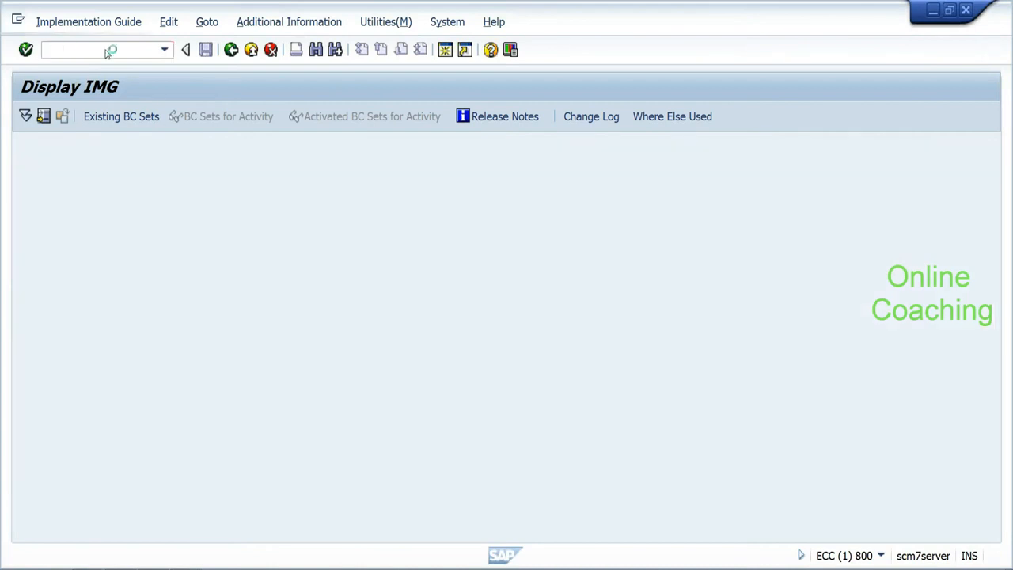
{"action": "key", "text": "End"}
{"action": "key", "text": "BackSpace"}
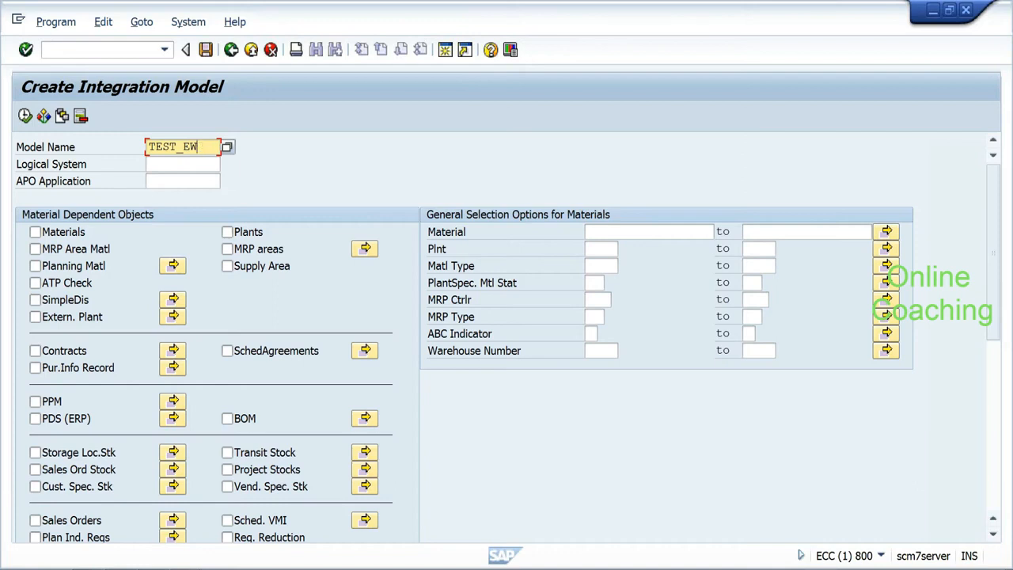
{"action": "type", "text": "8"}
{"action": "key", "text": "Tab"}
{"action": "key", "text": "BackSpace"}
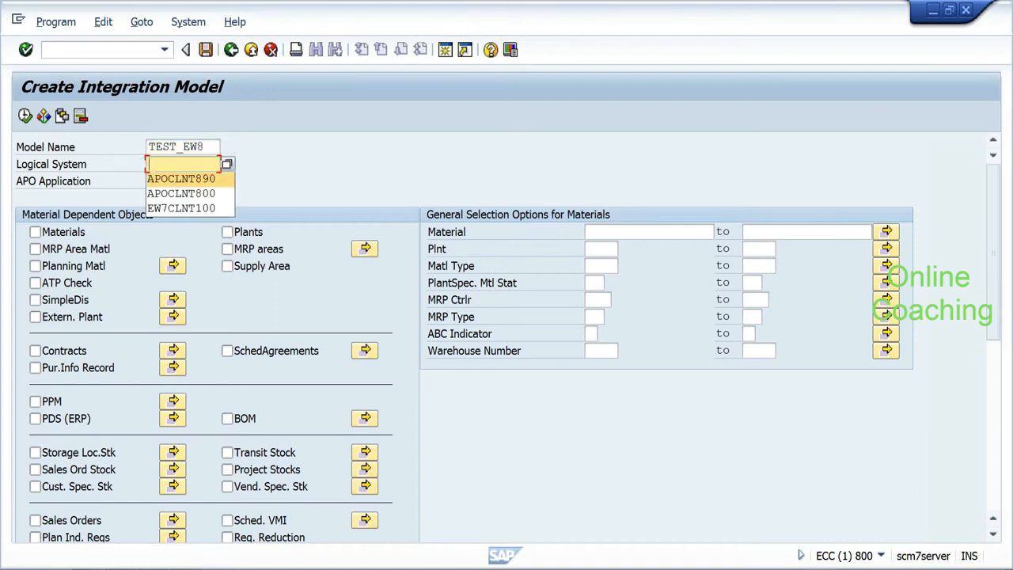
{"action": "left_click", "coordinate": [225, 167]}
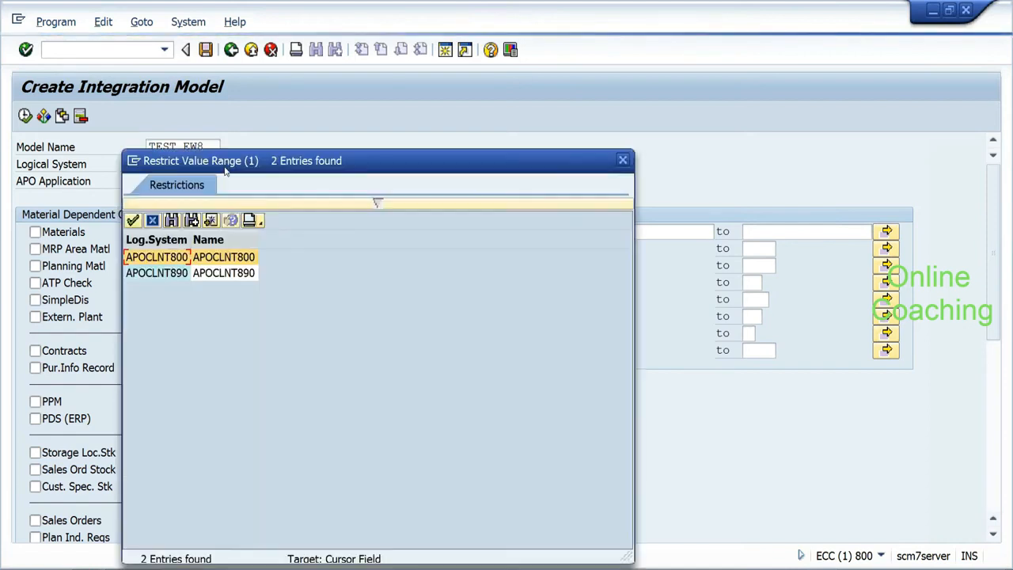
{"action": "left_click", "coordinate": [162, 272]}
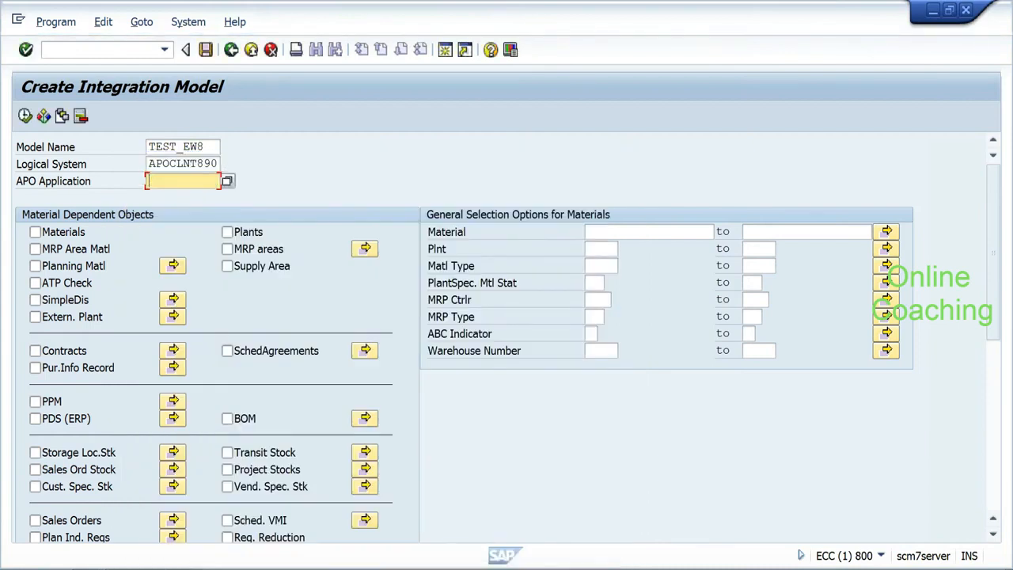
{"action": "type", "text": "materials"}
Step: Restrict Materials to HYD_RICE1, execute the selection, and generate the integration model
{"action": "left_click", "coordinate": [35, 232]}
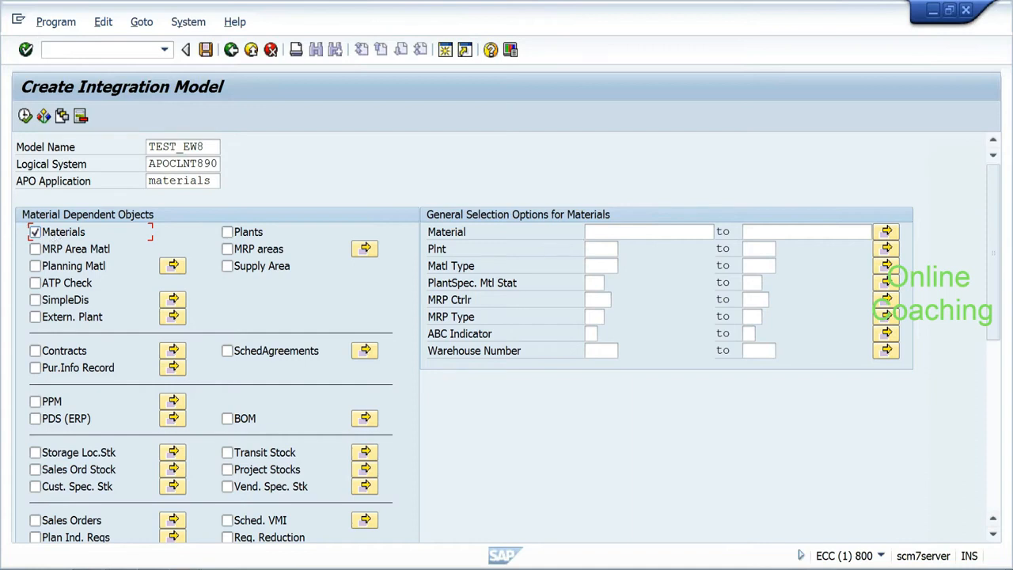
{"action": "left_click", "coordinate": [601, 231]}
{"action": "type", "text": "hyd_rice1"}
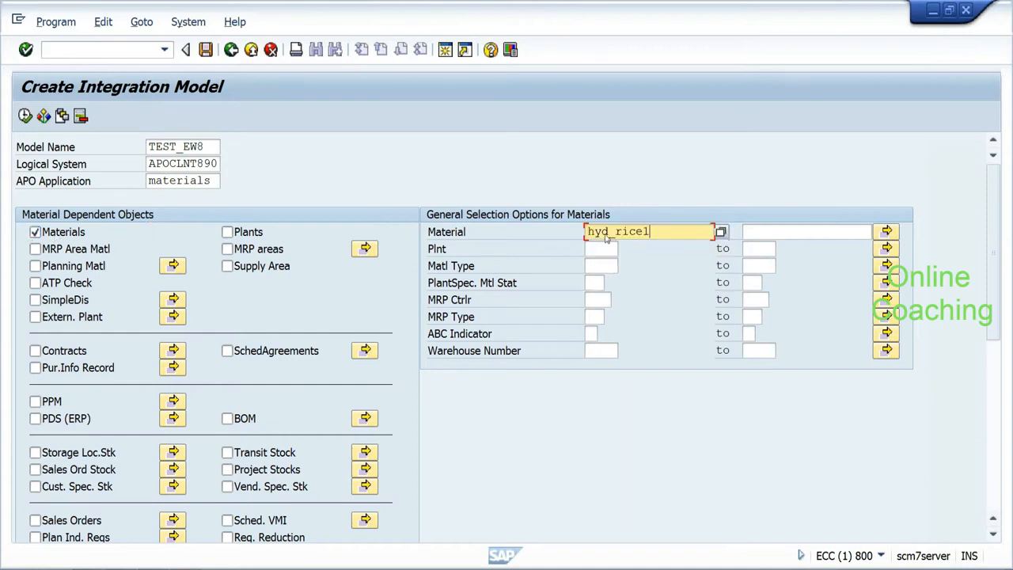
{"action": "key", "text": "Return"}
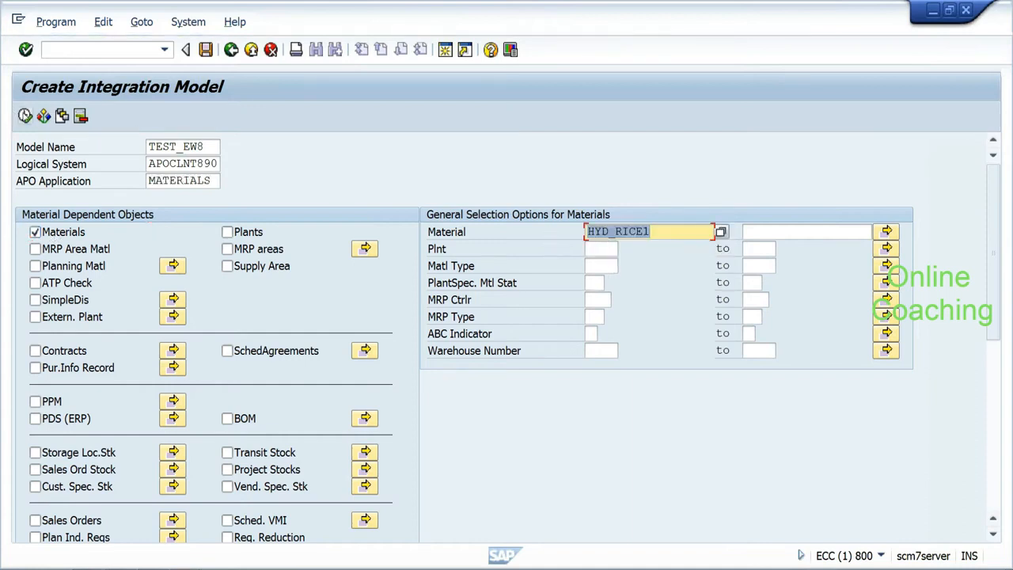
{"action": "left_click", "coordinate": [25, 116]}
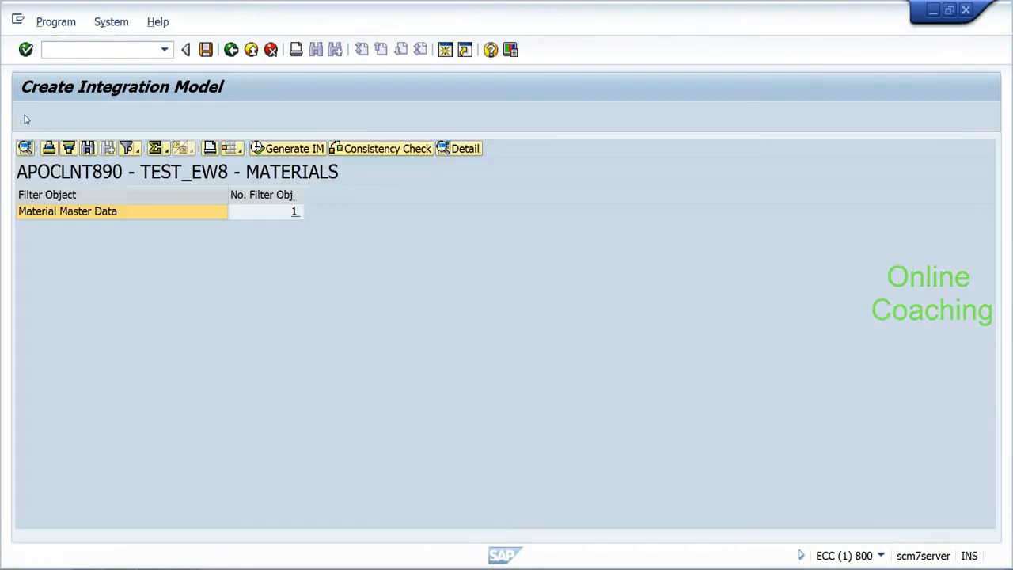
{"action": "left_click", "coordinate": [223, 212]}
{"action": "left_click", "coordinate": [311, 154]}
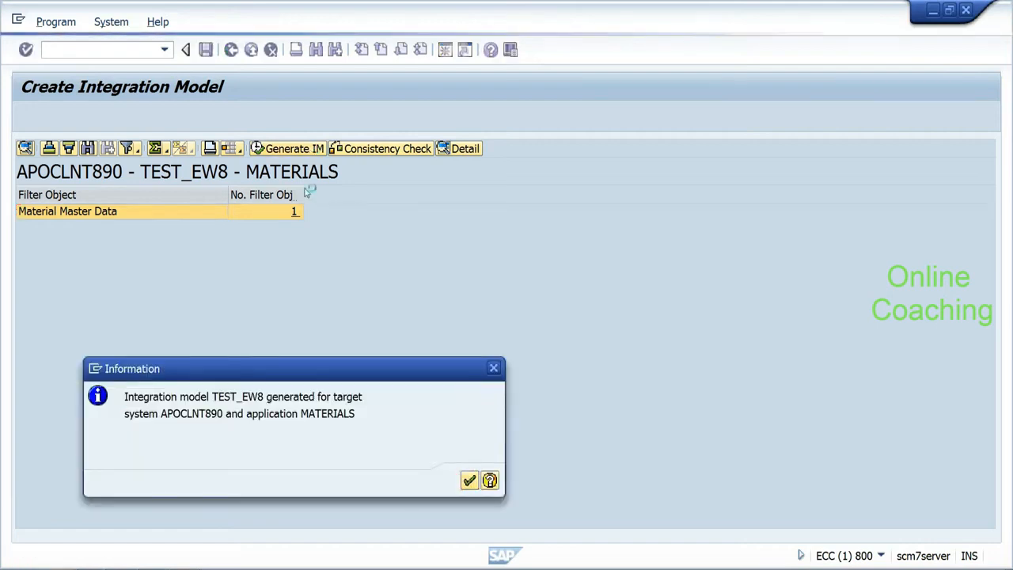
{"action": "key", "text": "Return"}
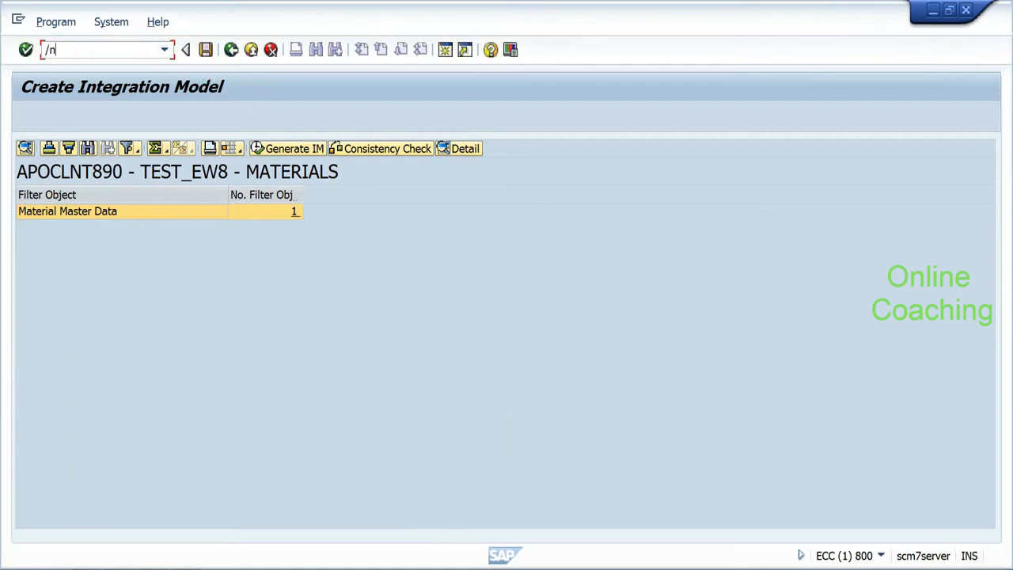
Step: In CFM2, set the MATERIALS model of TEST_EW8 to active status and start activation
{"action": "key", "text": "Return"}
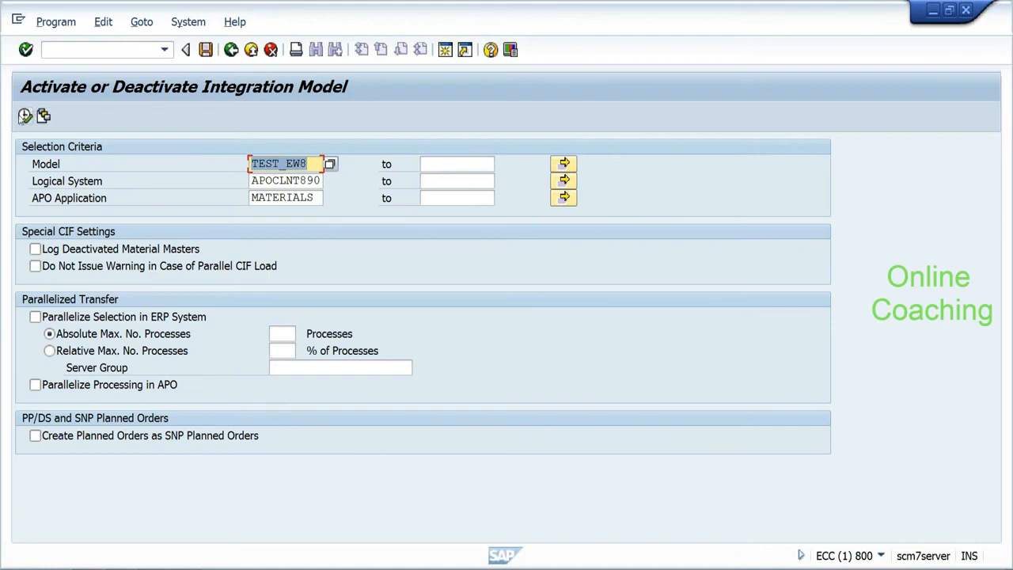
{"action": "left_click", "coordinate": [24, 116]}
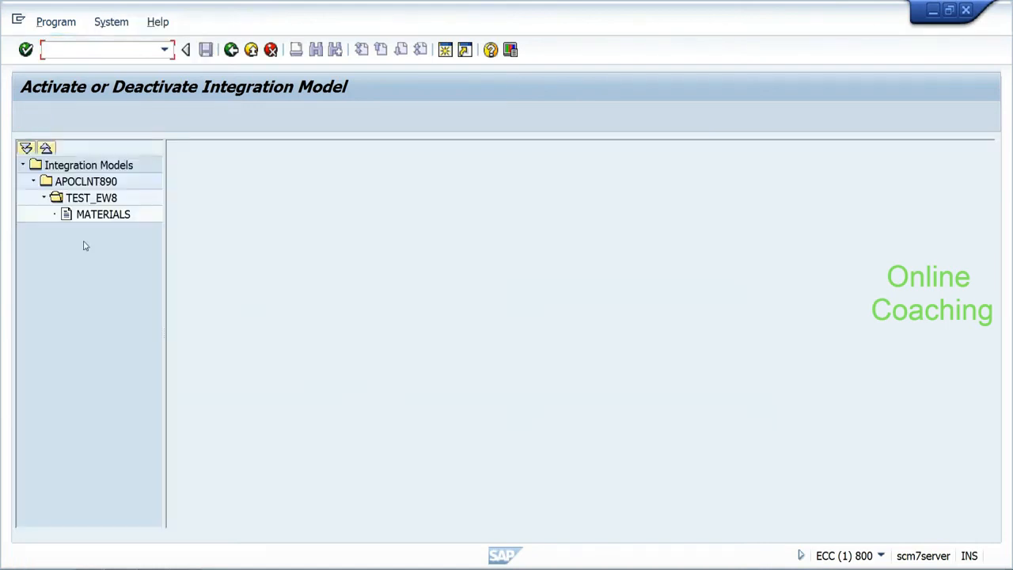
{"action": "double_click", "coordinate": [106, 218]}
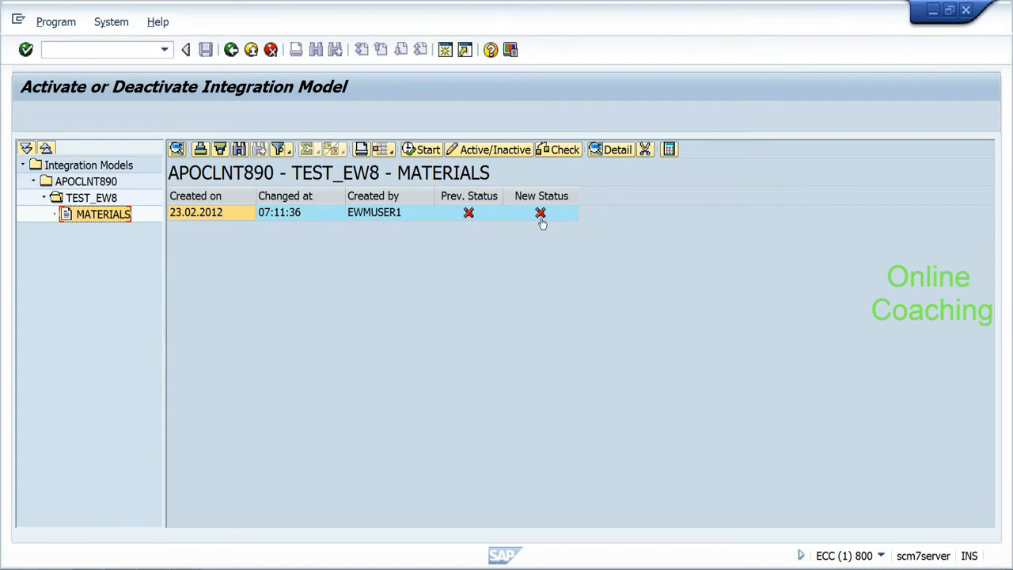
{"action": "double_click", "coordinate": [541, 216]}
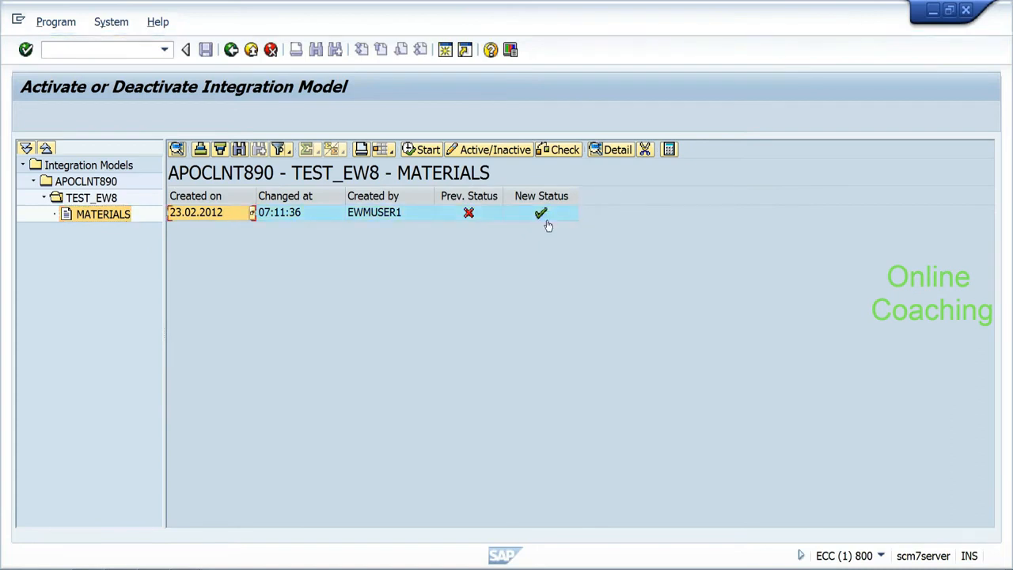
{"action": "left_click", "coordinate": [423, 150]}
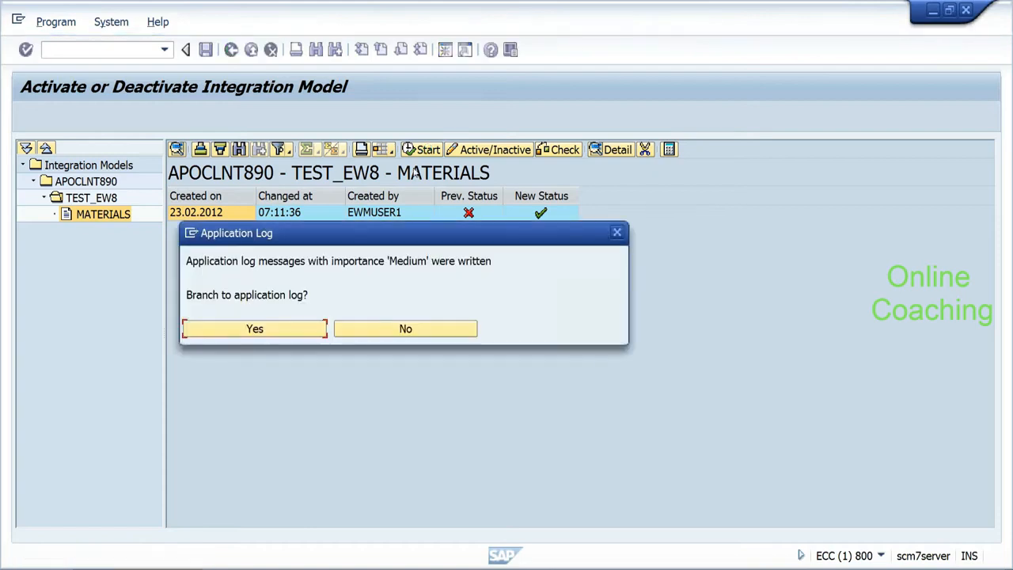
Step: Review the 23.02.2012 application log entry's medium problem-class messages, then open SMQ1
{"action": "left_click", "coordinate": [258, 333]}
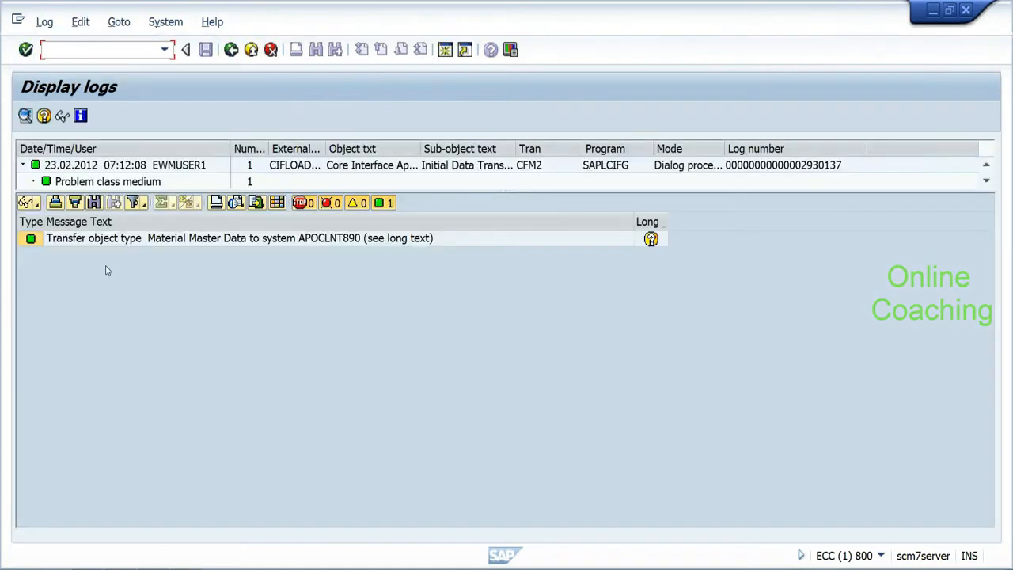
{"action": "left_click_drag", "start_coordinate": [150, 189], "coordinate": [126, 303]}
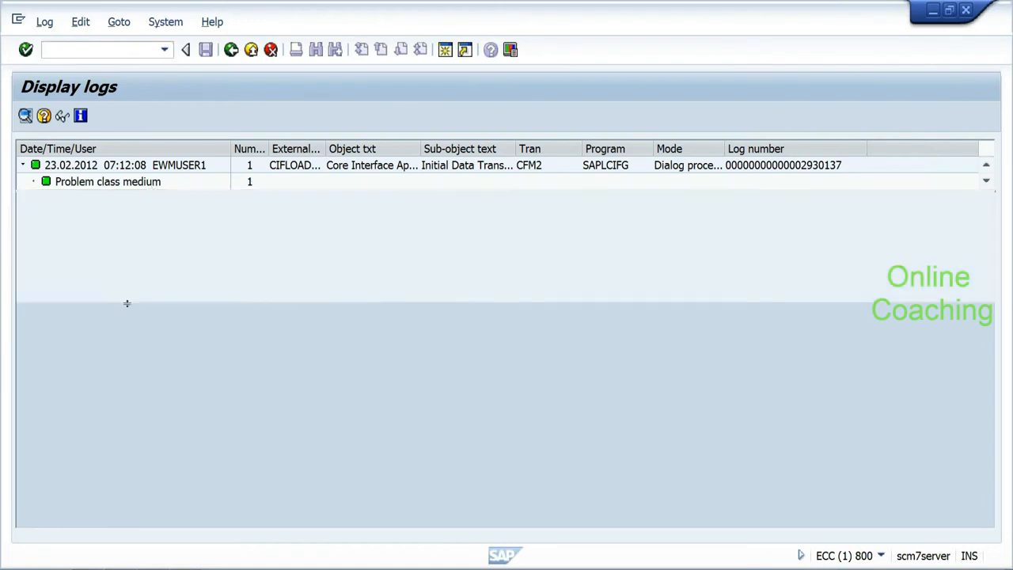
{"action": "left_click", "coordinate": [95, 166]}
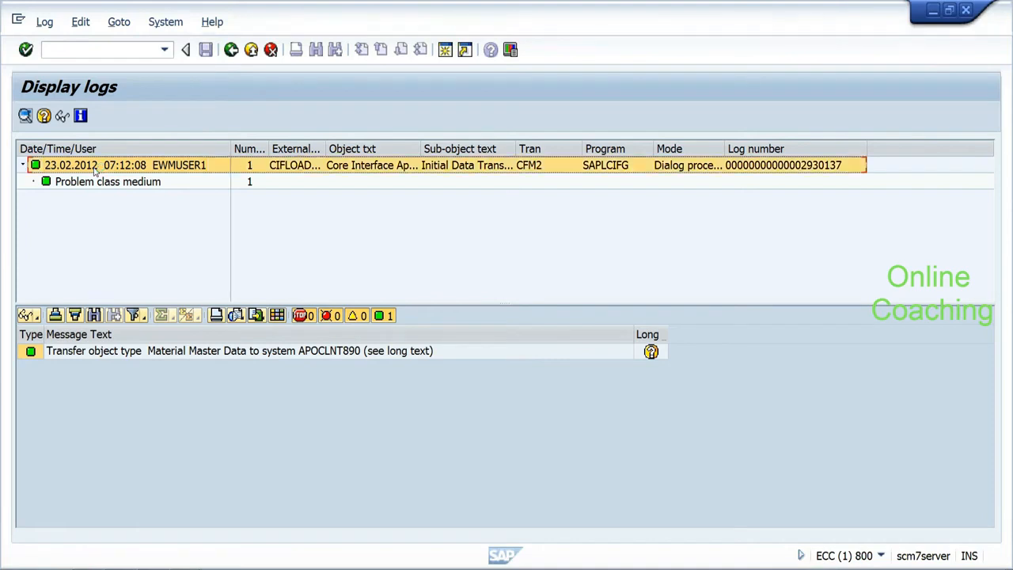
{"action": "left_click", "coordinate": [95, 182]}
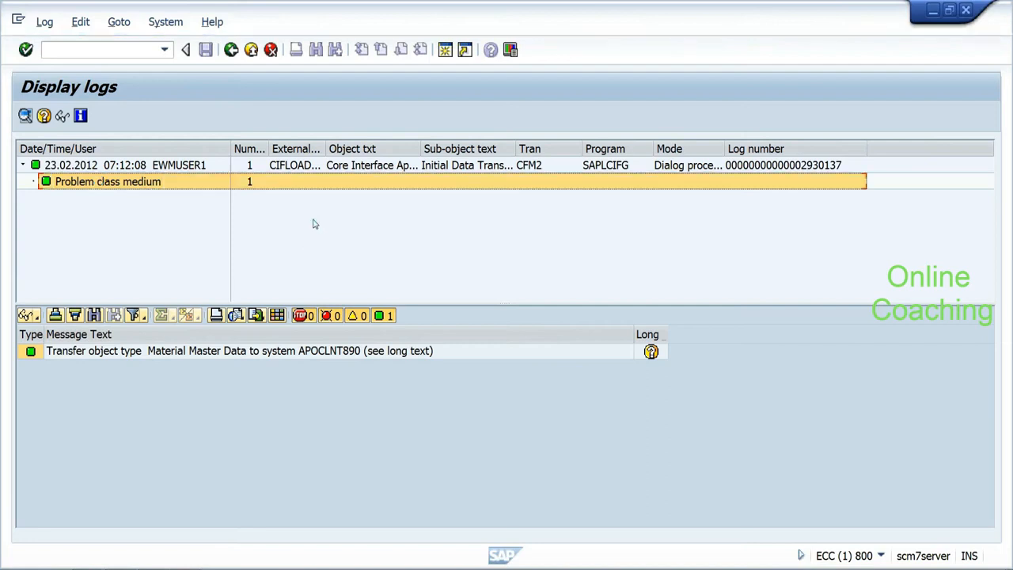
{"action": "left_click_drag", "start_coordinate": [323, 148], "coordinate": [488, 148]}
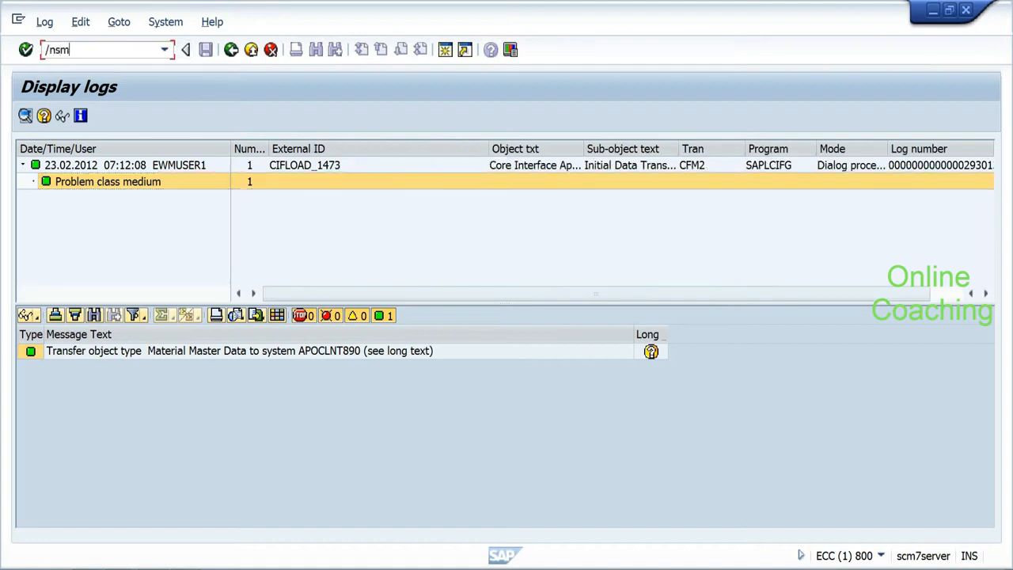
{"action": "key", "text": "Return"}
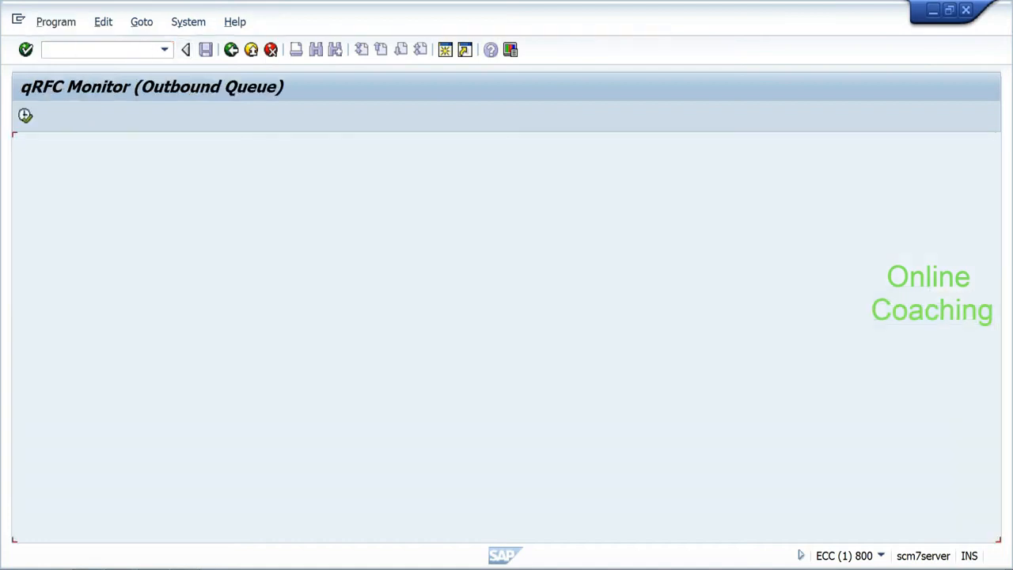
Step: Delete the R3AD material queues (HYD_RICE, HYD_RICE1, N6), refresh, and return to the selection screen
{"action": "left_click", "coordinate": [25, 115]}
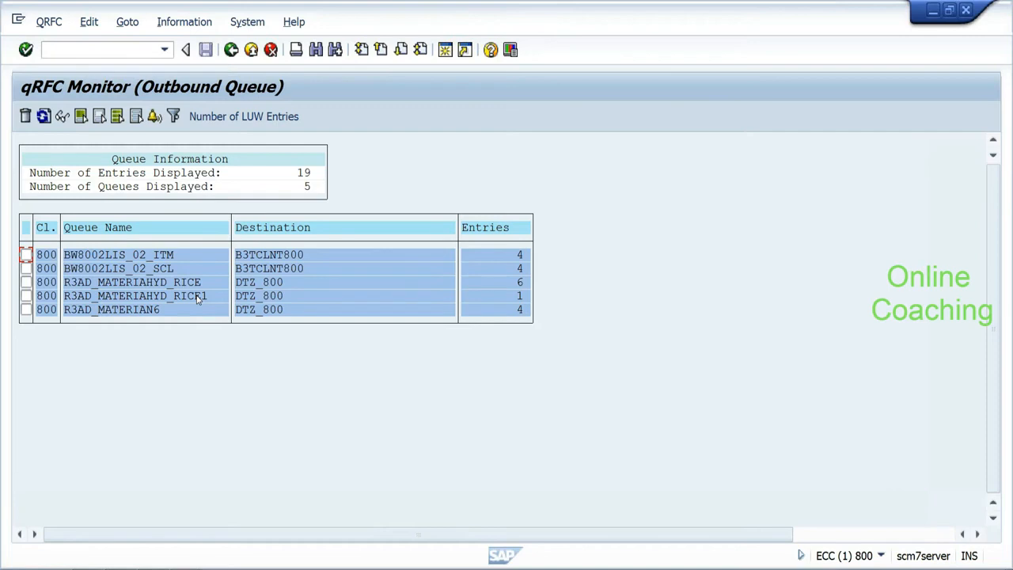
{"action": "left_click", "coordinate": [26, 296]}
{"action": "left_click", "coordinate": [26, 116]}
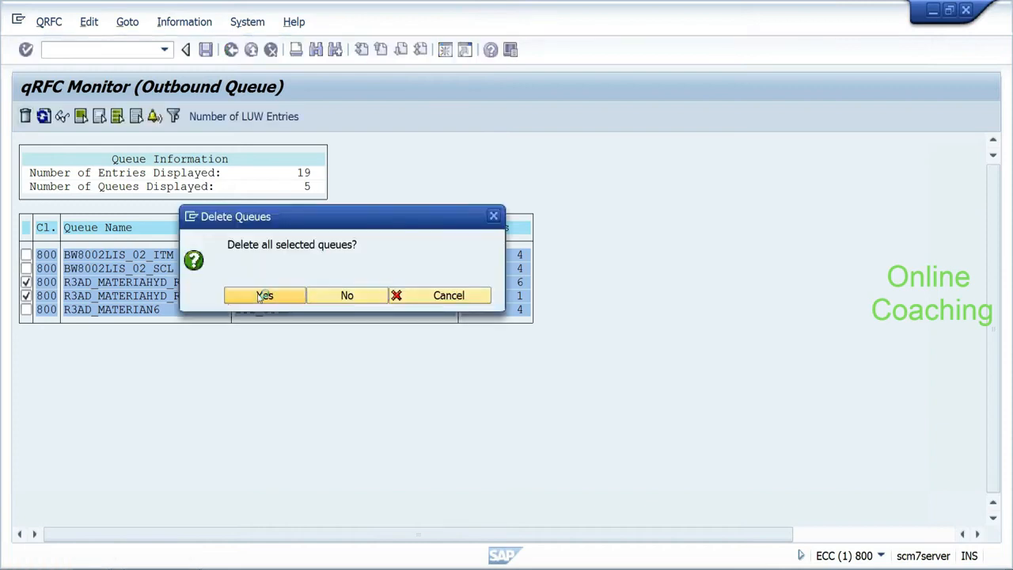
{"action": "left_click", "coordinate": [264, 295]}
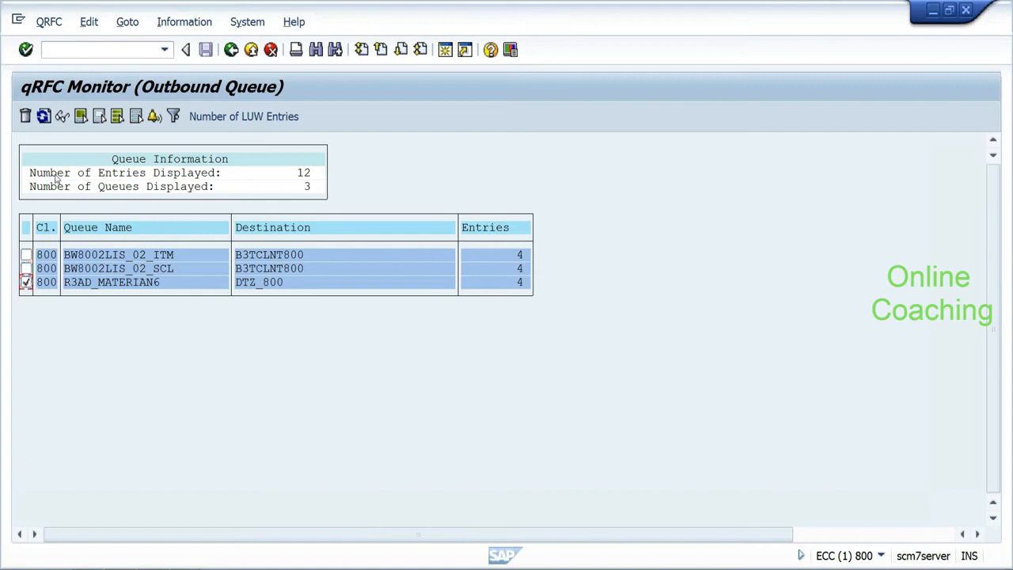
{"action": "left_click", "coordinate": [25, 117]}
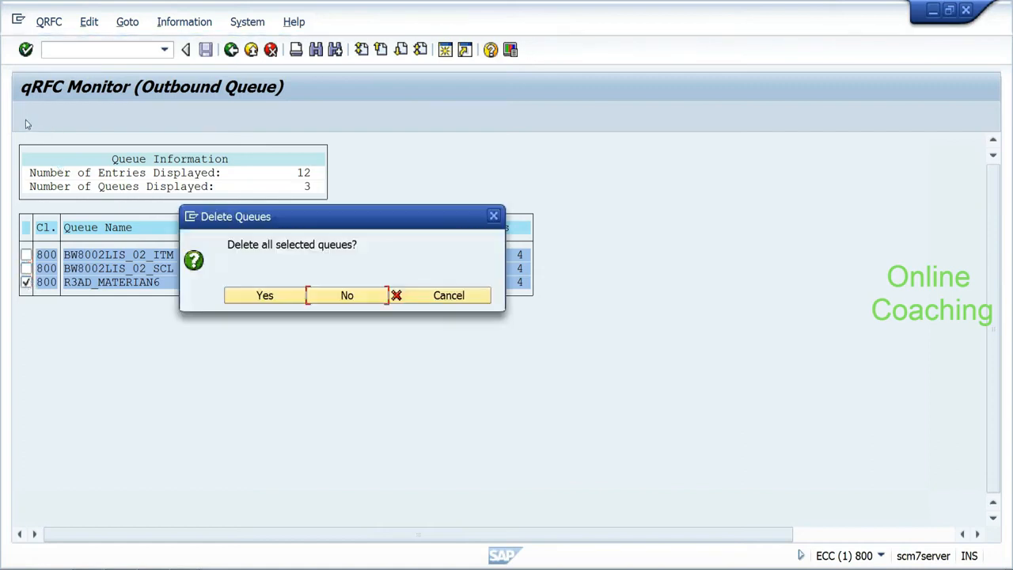
{"action": "left_click", "coordinate": [256, 298]}
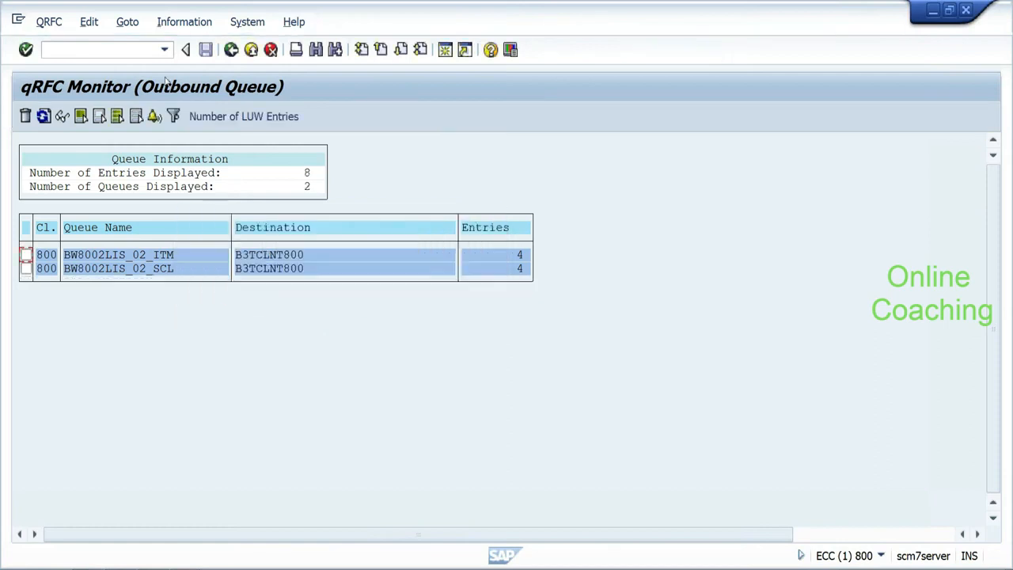
{"action": "left_click", "coordinate": [44, 116]}
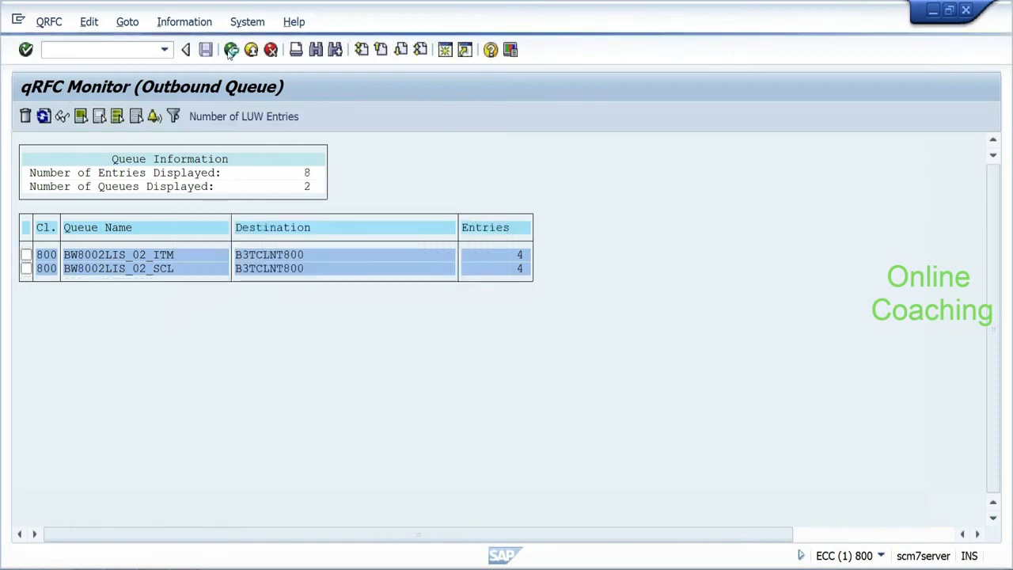
{"action": "left_click", "coordinate": [231, 50]}
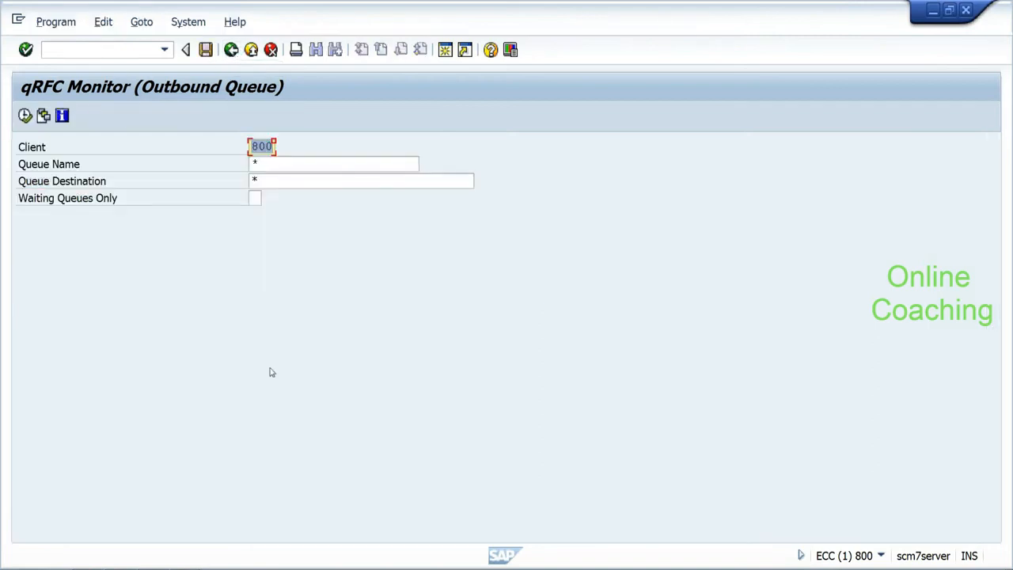
{"action": "left_click", "coordinate": [186, 566]}
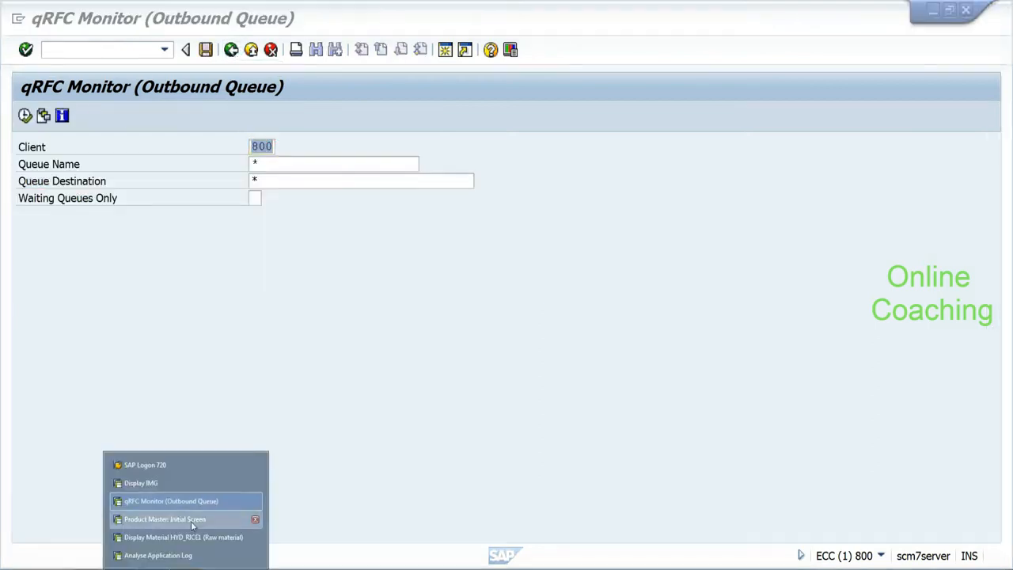
Step: In the Product Master, display HYD_RICE1, search HYD* products, and confirm HYD_RICE1 is missing
{"action": "left_click", "coordinate": [191, 520]}
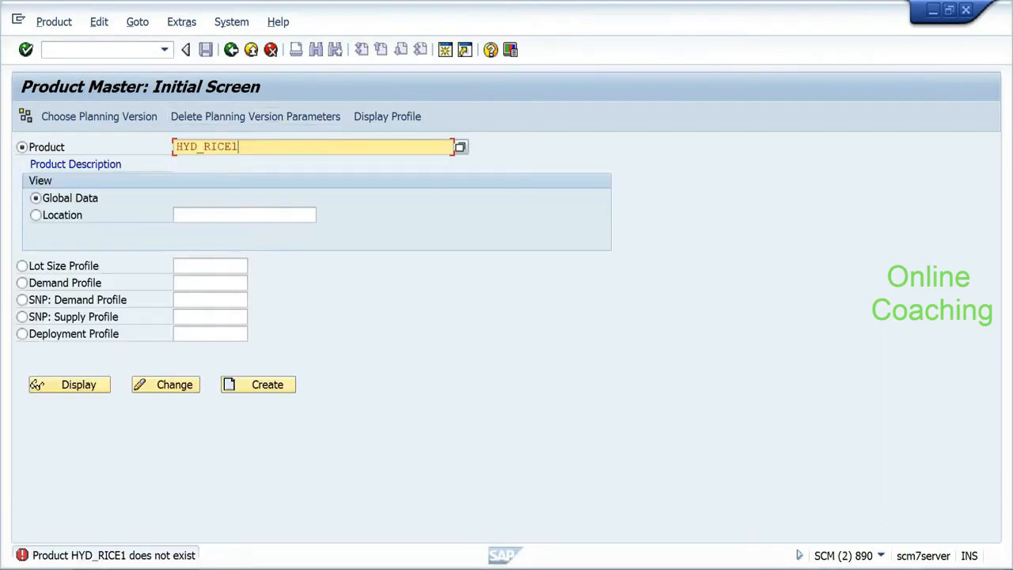
{"action": "left_click", "coordinate": [71, 385]}
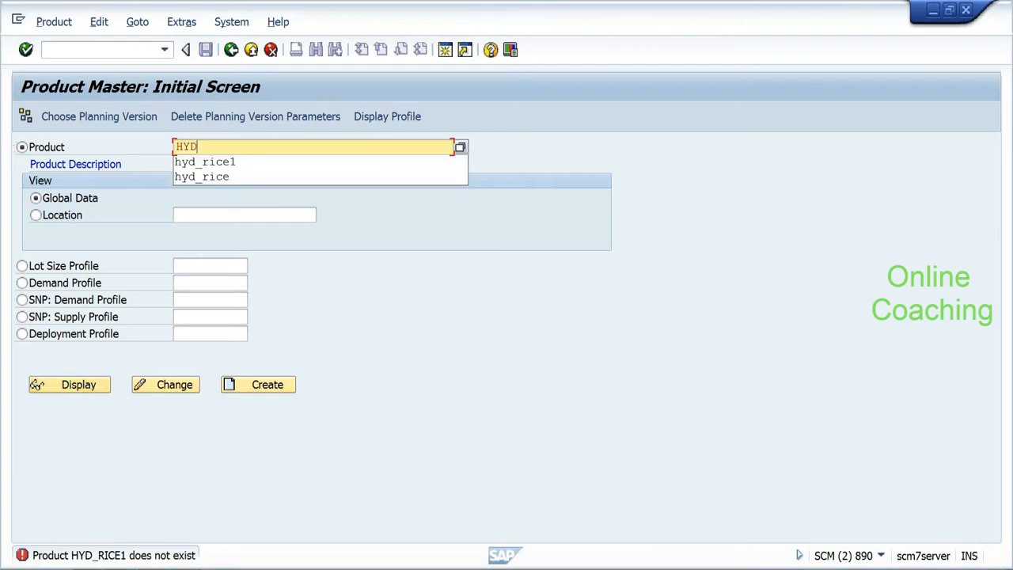
{"action": "type", "text": "*"}
{"action": "left_click", "coordinate": [460, 147]}
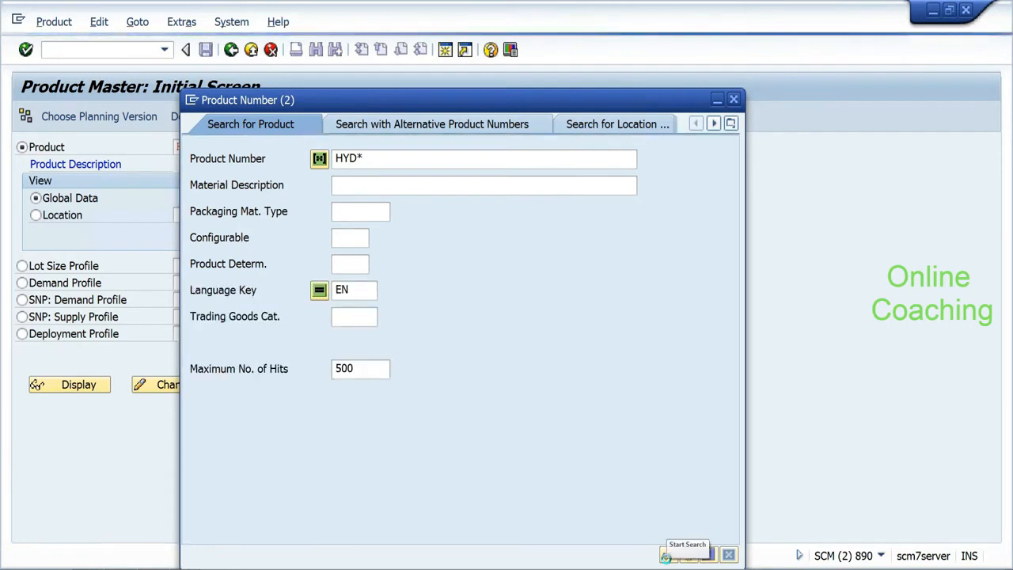
{"action": "left_click", "coordinate": [665, 556]}
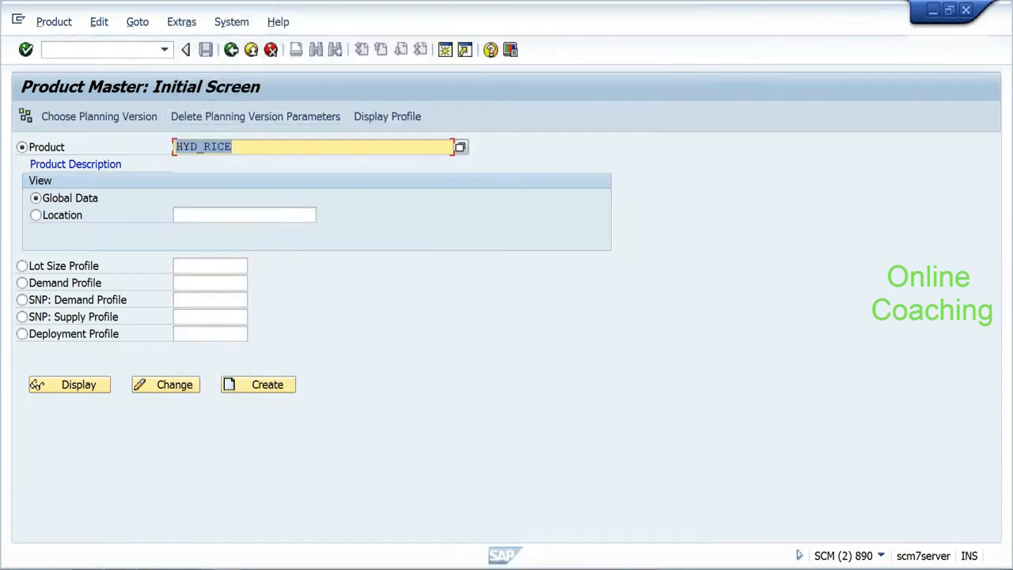
{"action": "left_click", "coordinate": [233, 146]}
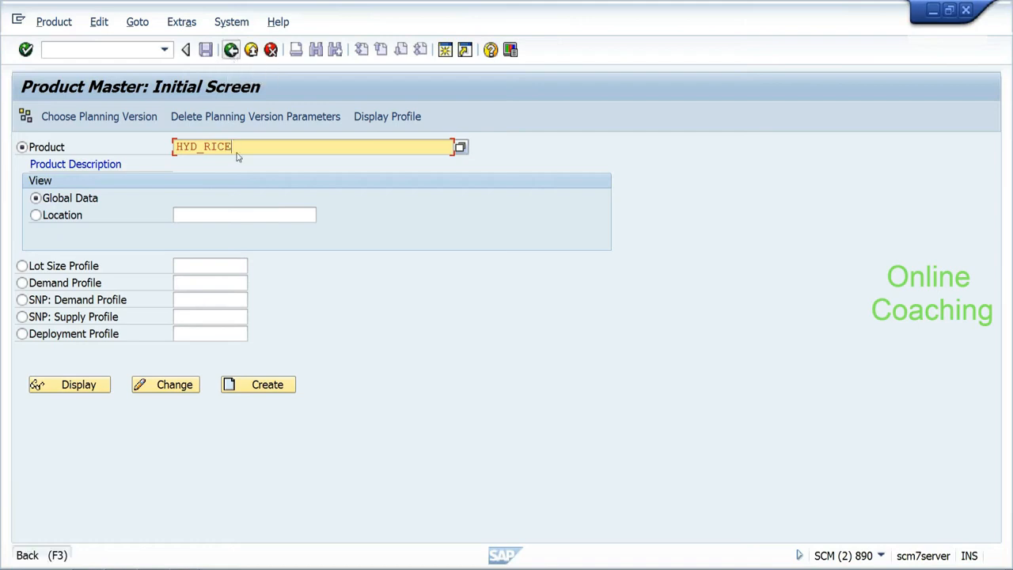
{"action": "left_click", "coordinate": [231, 50]}
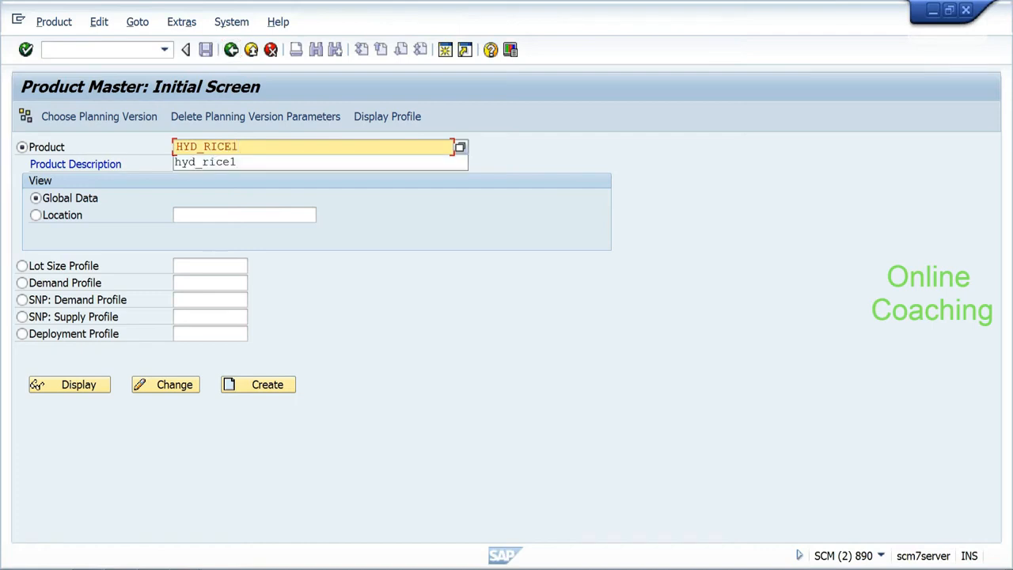
{"action": "key", "text": "Return"}
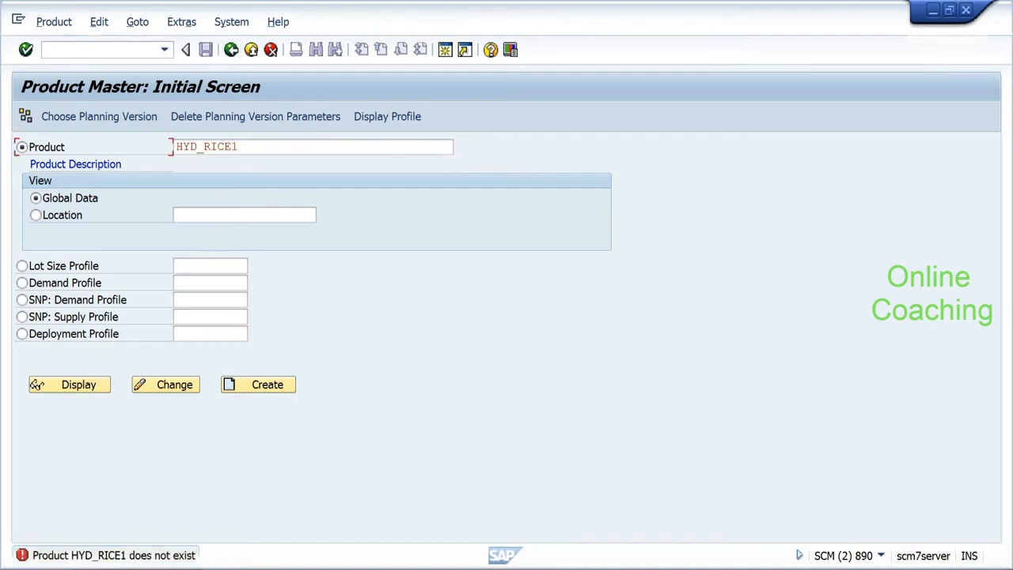
Step: Start transaction /nsmq2 to open the inbound queue monitor
{"action": "left_click", "coordinate": [102, 49]}
{"action": "type", "text": "/nsmq2"}
{"action": "key", "text": "Return"}
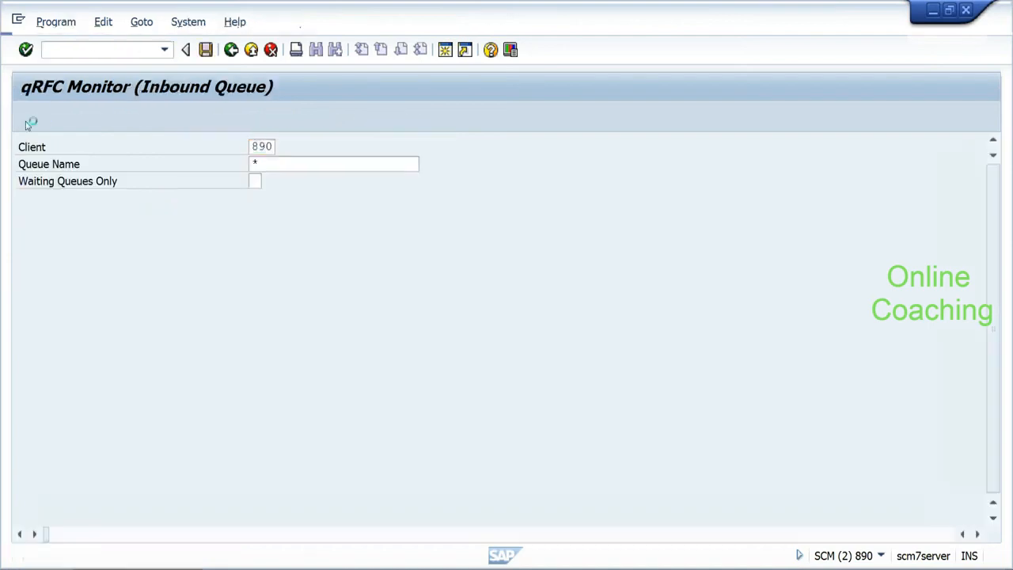
Step: List the inbound queues, find them empty, and switch to SMQ1
{"action": "left_click", "coordinate": [29, 123]}
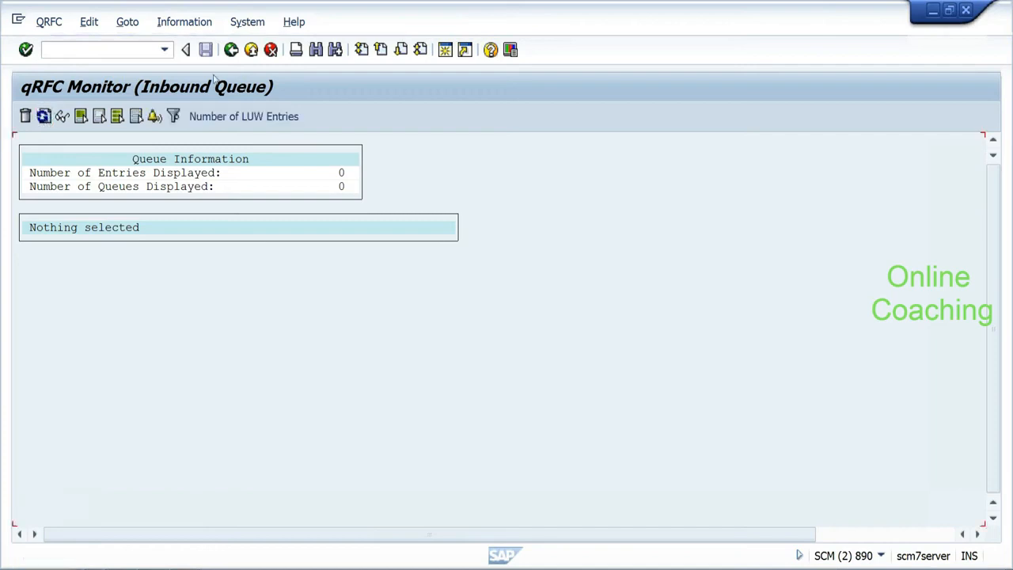
{"action": "left_click", "coordinate": [232, 51]}
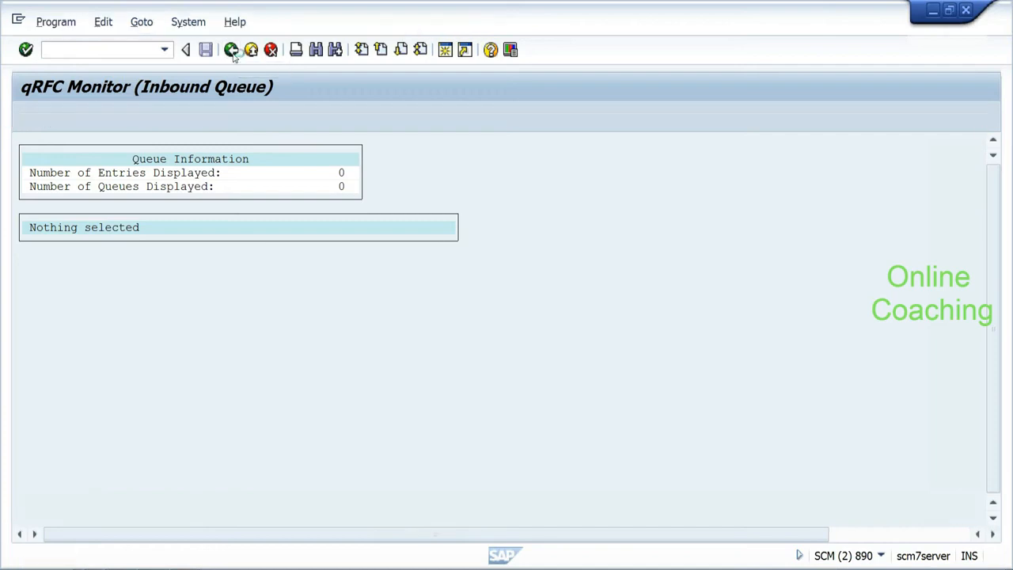
{"action": "left_click", "coordinate": [232, 50]}
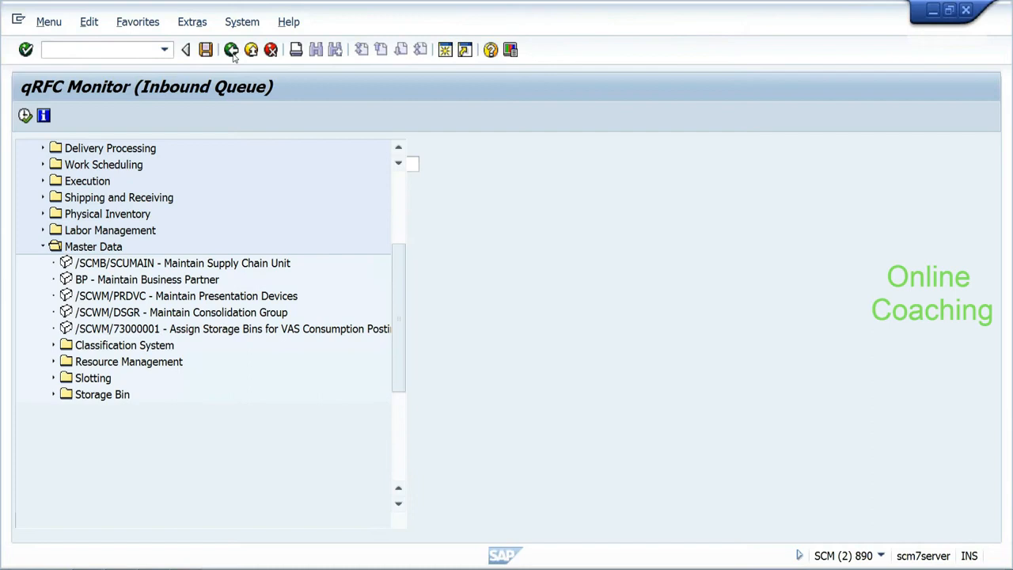
{"action": "left_click", "coordinate": [43, 50]}
{"action": "type", "text": "/nsmq1"}
{"action": "key", "text": "Return"}
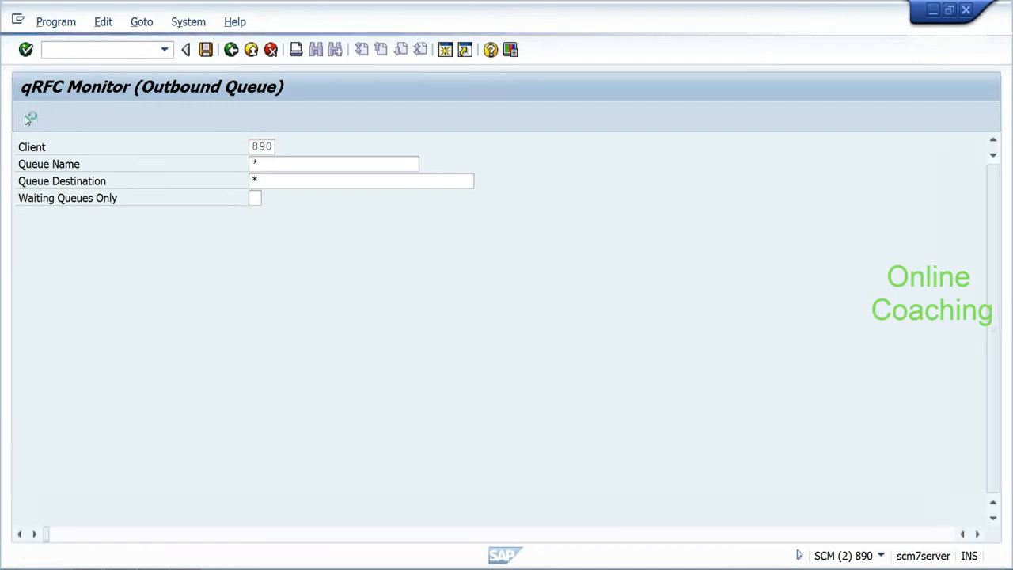
Step: Delete the WMBB and WMTB outbound queues and go back to Easy Access
{"action": "left_click", "coordinate": [29, 118]}
{"action": "left_click", "coordinate": [25, 255]}
{"action": "left_click", "coordinate": [25, 268]}
{"action": "left_click", "coordinate": [25, 116]}
{"action": "left_click", "coordinate": [246, 296]}
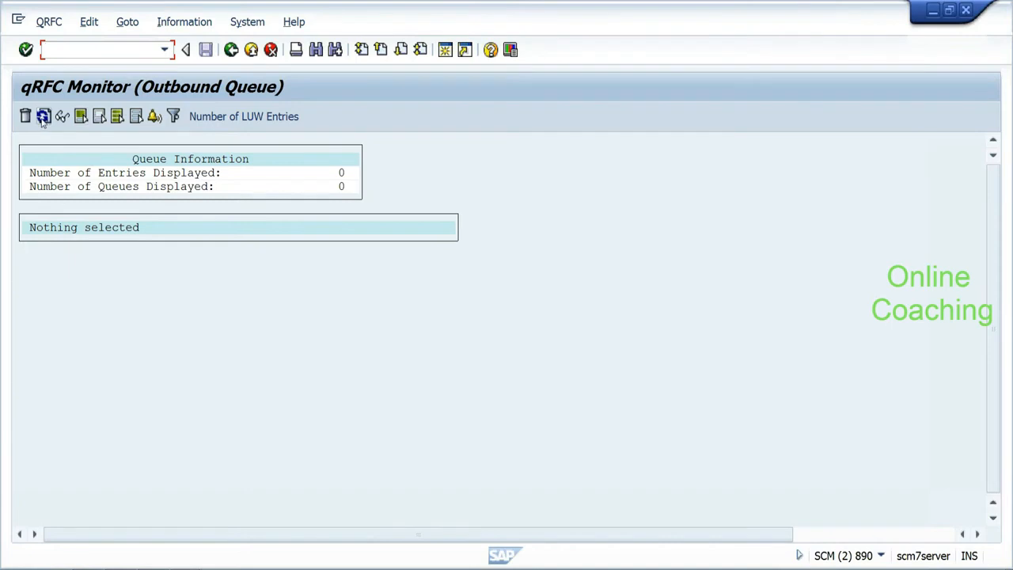
{"action": "left_click", "coordinate": [231, 52]}
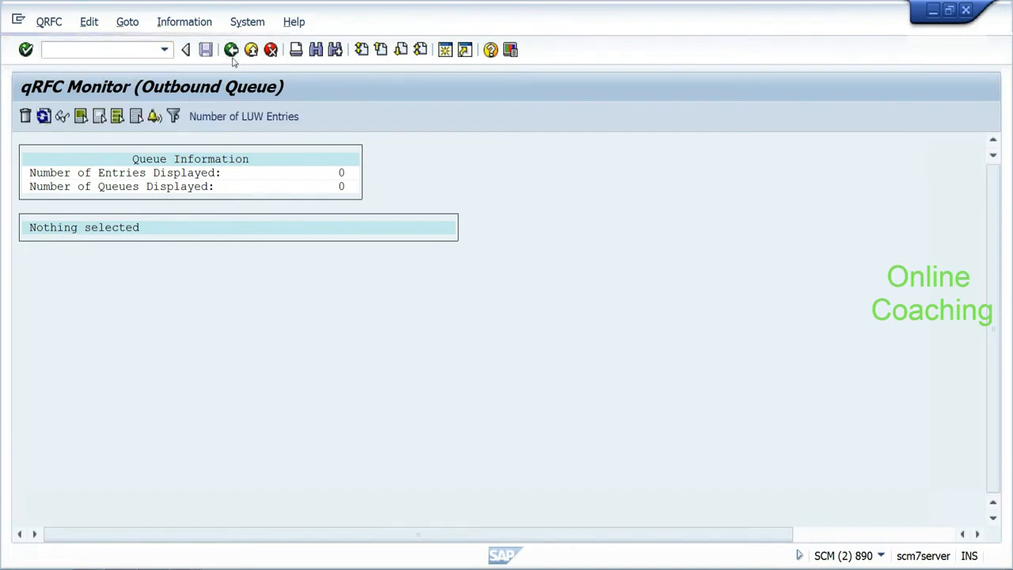
{"action": "left_click", "coordinate": [232, 52]}
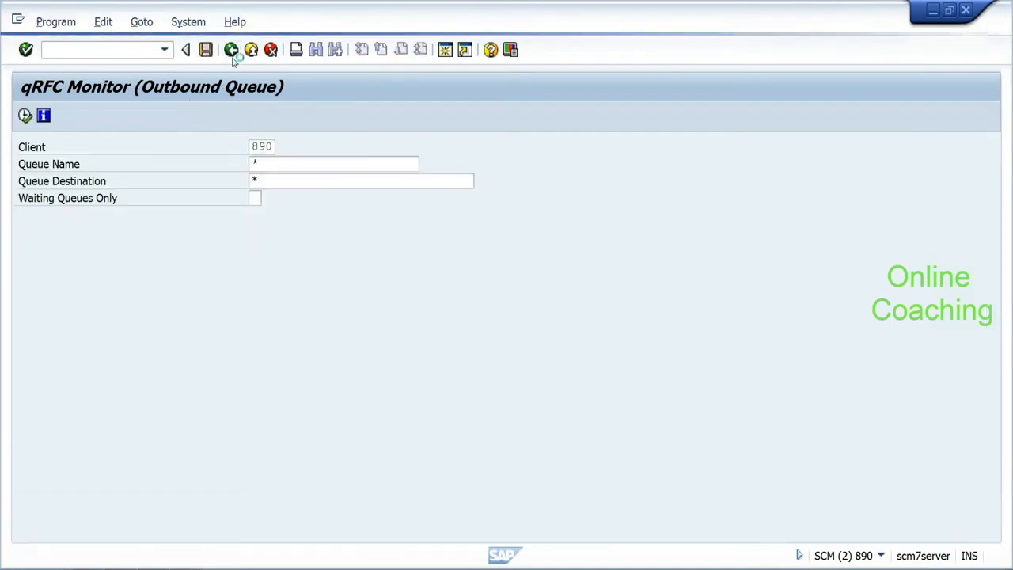
Step: Switch to the HYD_RICE1 material display window and start transaction MM01
{"action": "left_click", "coordinate": [187, 566]}
{"action": "left_click", "coordinate": [184, 538]}
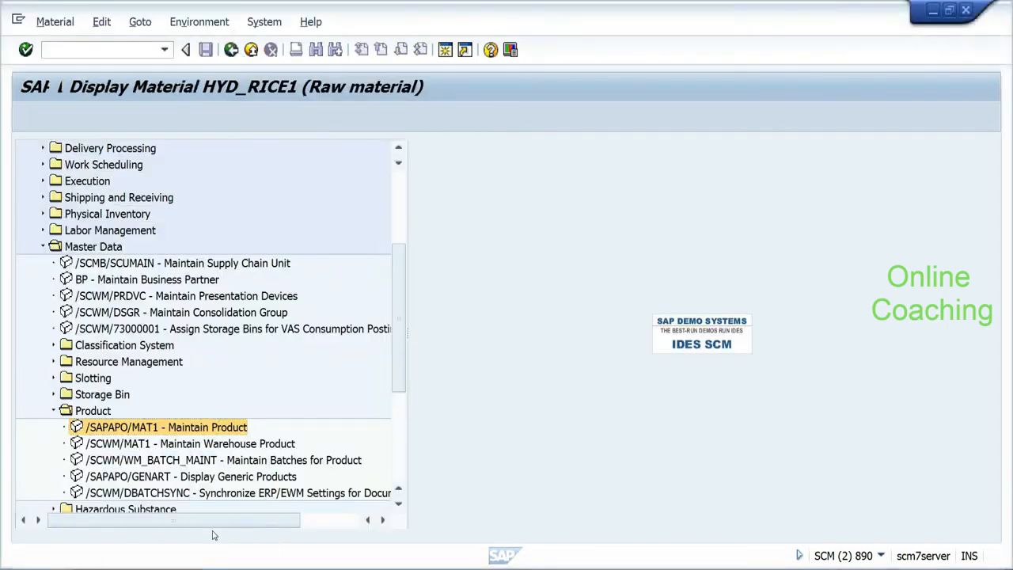
{"action": "left_click", "coordinate": [47, 50]}
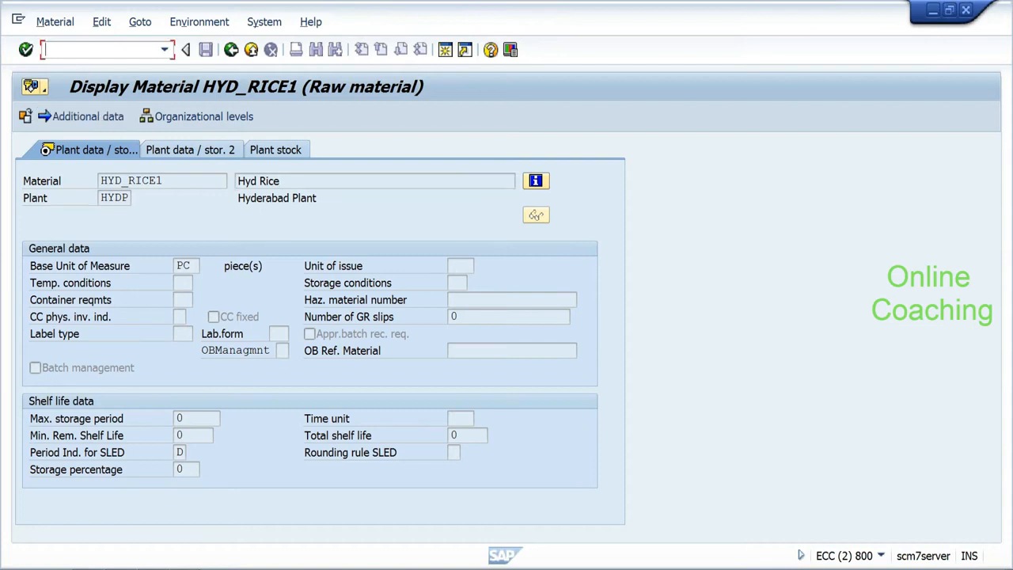
{"action": "type", "text": "/nmm01"}
{"action": "key", "text": "Return"}
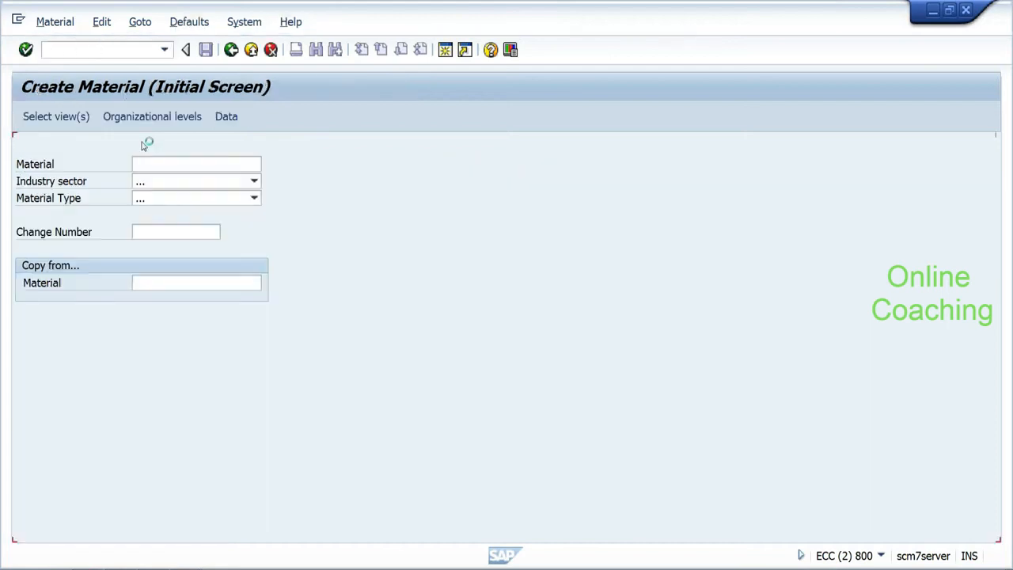
Step: Enter hyd_rice as the copy-from material, then open SM59 in a new session via /osm59
{"action": "left_click", "coordinate": [195, 283]}
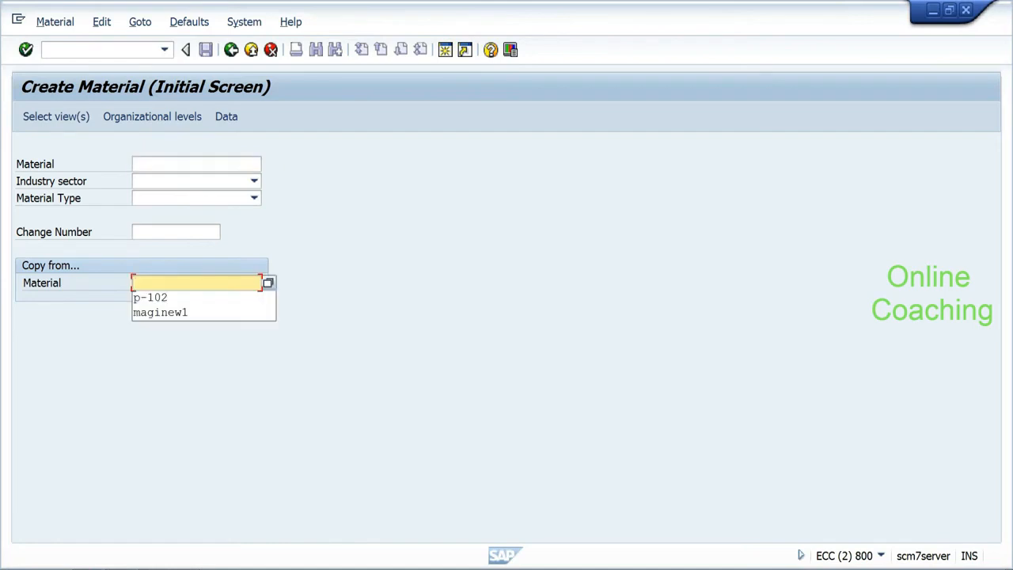
{"action": "type", "text": "h"}
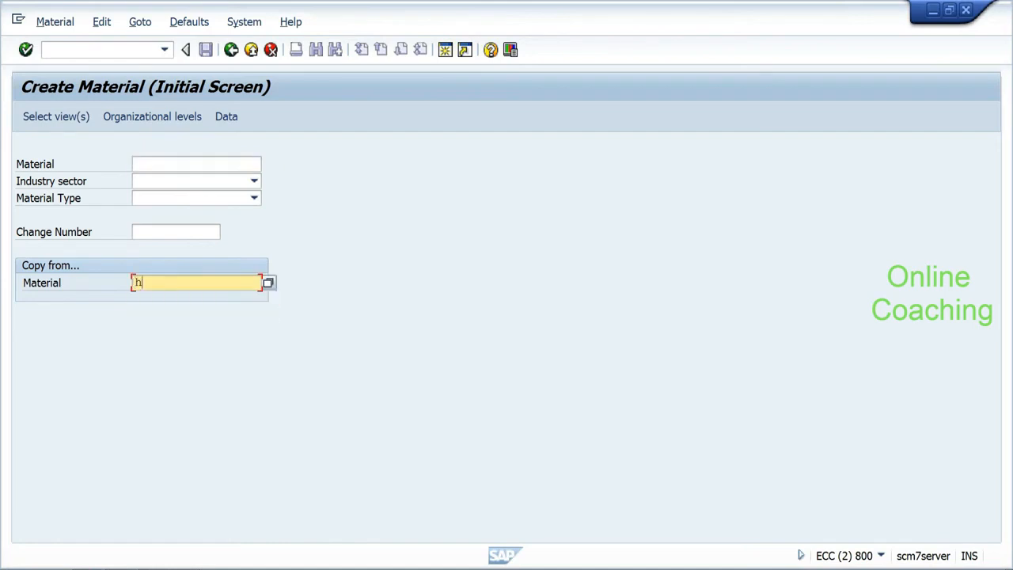
{"action": "type", "text": "yd_rice"}
{"action": "left_click", "coordinate": [55, 50]}
{"action": "type", "text": "/osm59"}
{"action": "key", "text": "Return"}
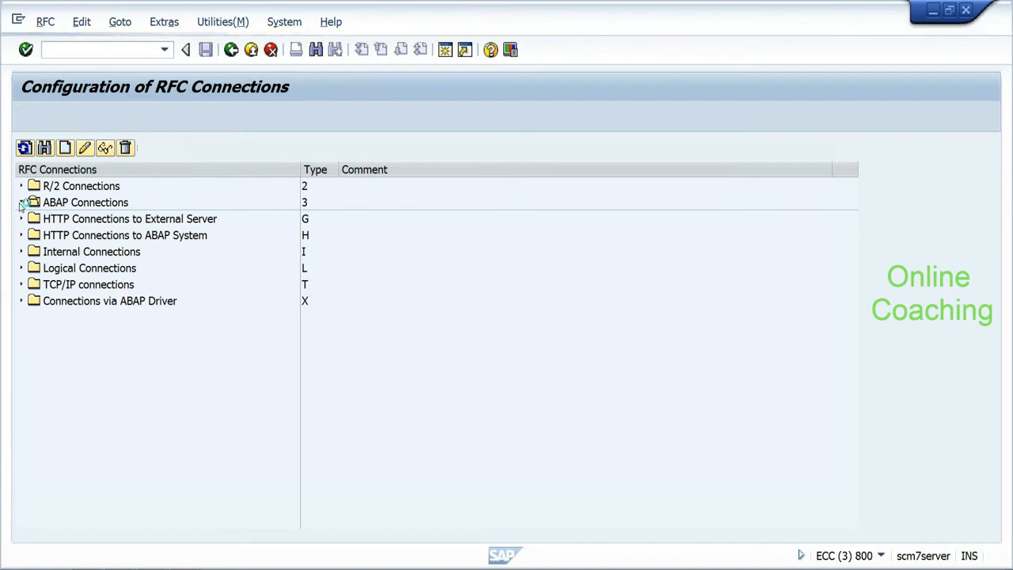
Step: Expand the ABAP Connections folder, then start VL31N to create an inbound delivery
{"action": "left_click", "coordinate": [21, 202]}
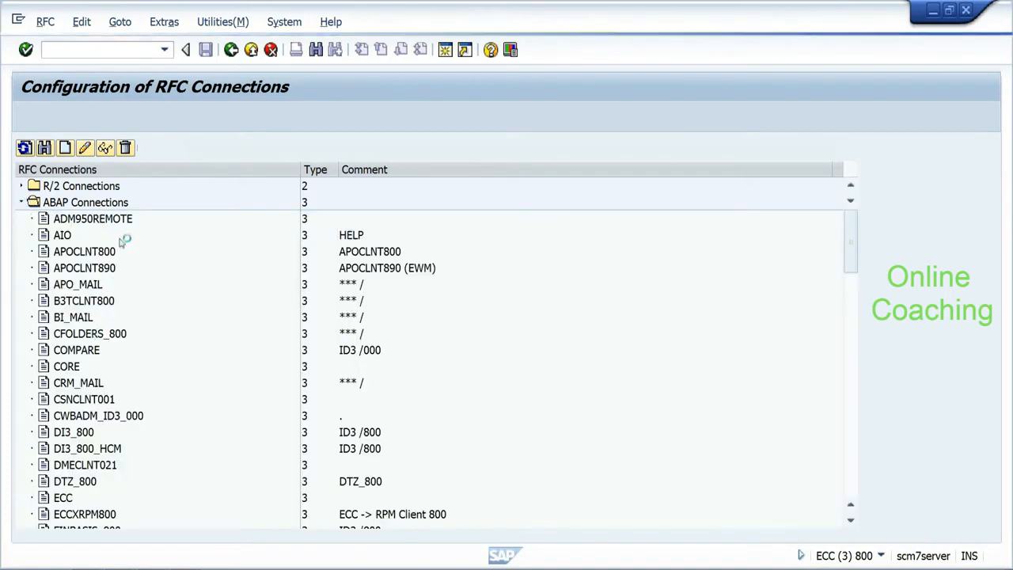
{"action": "type", "text": "/nvl31n"}
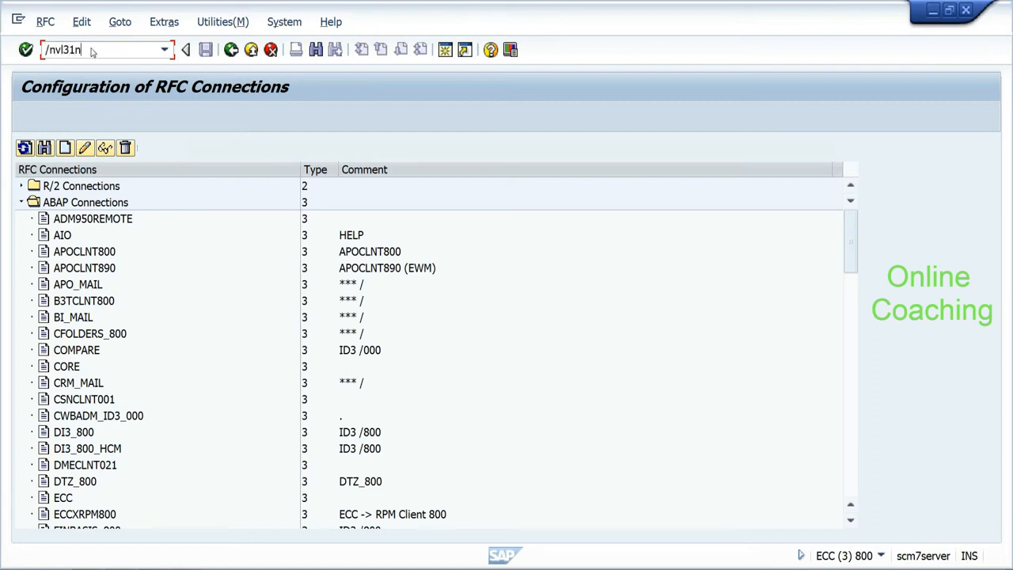
{"action": "key", "text": "Return"}
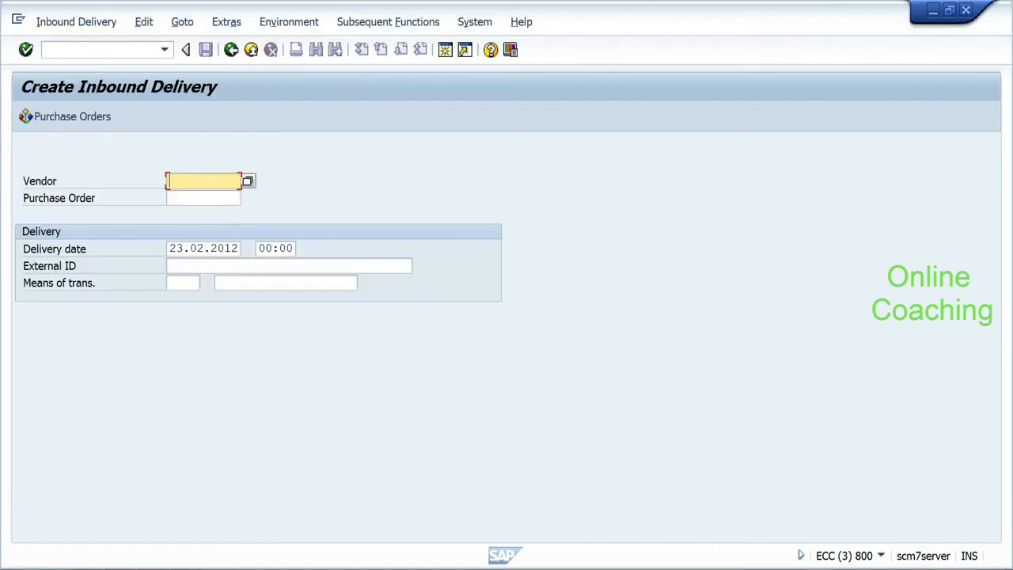
Step: Choose the most recent purchase order from history and enter vendor 1000
{"action": "left_click", "coordinate": [203, 198]}
{"action": "key", "text": "Down"}
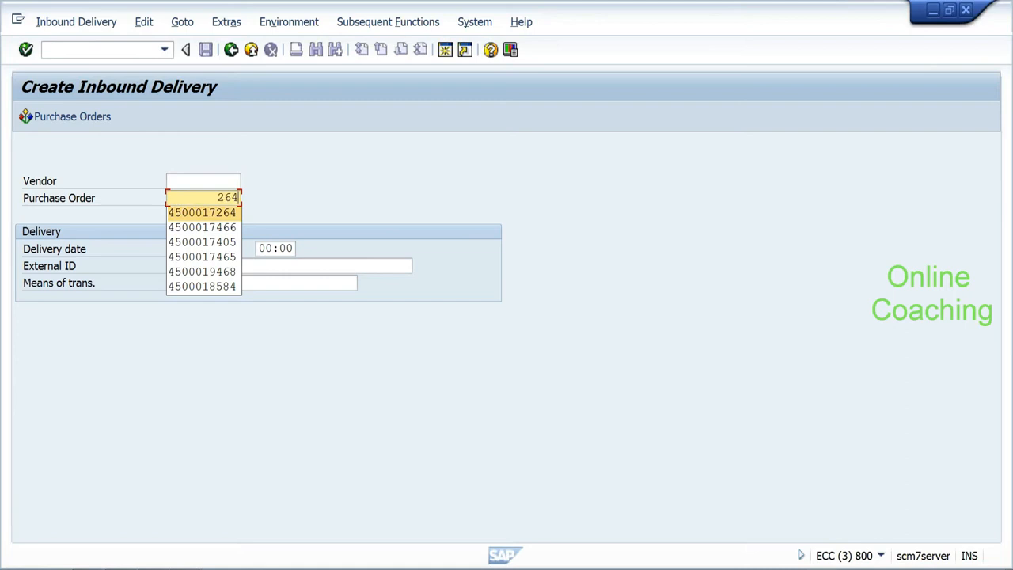
{"action": "key", "text": "Return"}
{"action": "left_click", "coordinate": [194, 183]}
{"action": "key", "text": "BackSpace"}
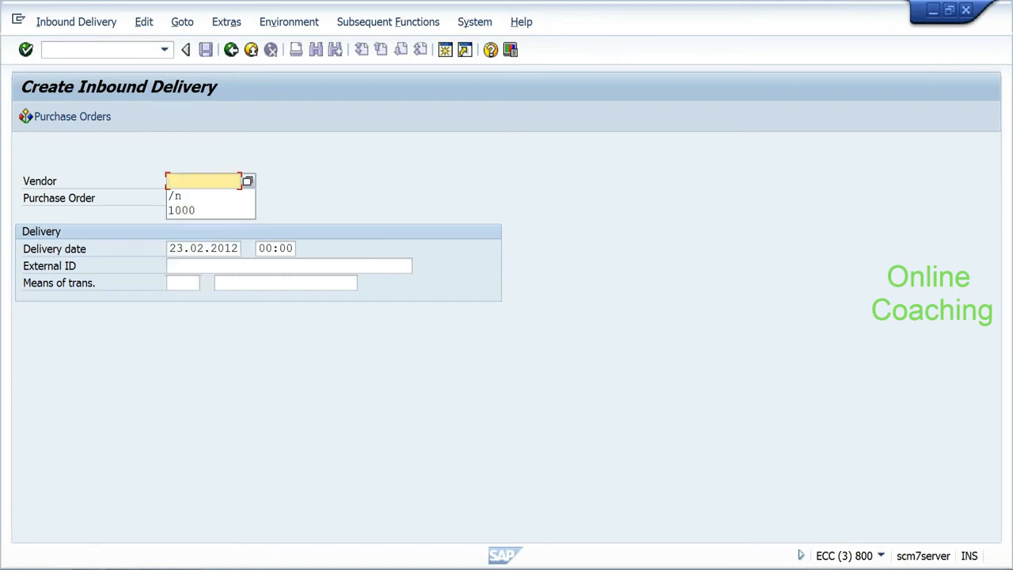
{"action": "type", "text": "1000"}
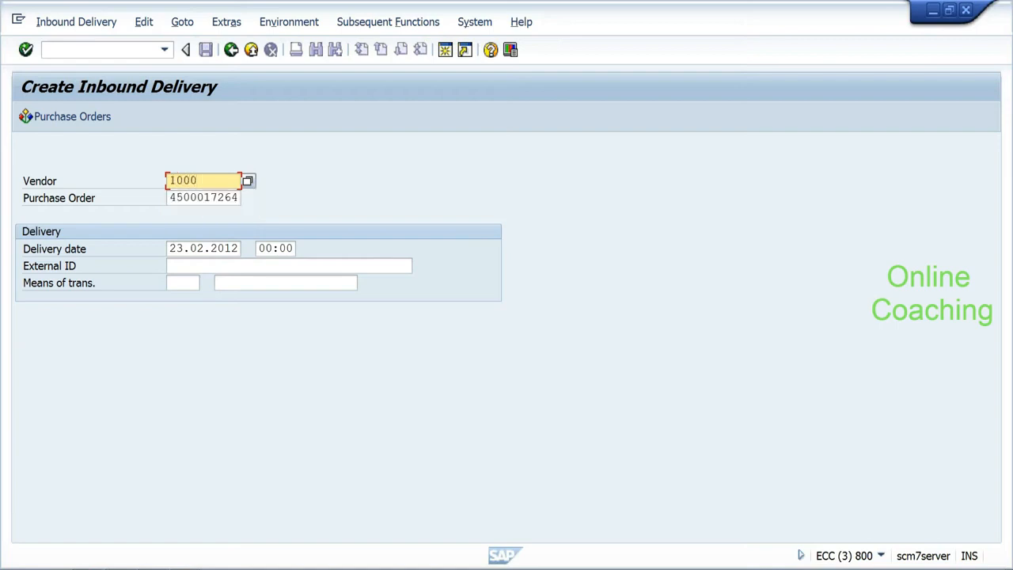
Step: Reuse the previous External ID ending in 1, load the items, and clear HYD RICE's 995 quantity
{"action": "left_click", "coordinate": [206, 266]}
{"action": "key", "text": "BackSpace"}
{"action": "key", "text": "Down"}
{"action": "key", "text": "Return"}
{"action": "key", "text": "BackSpace"}
{"action": "type", "text": "1"}
{"action": "key", "text": "Return"}
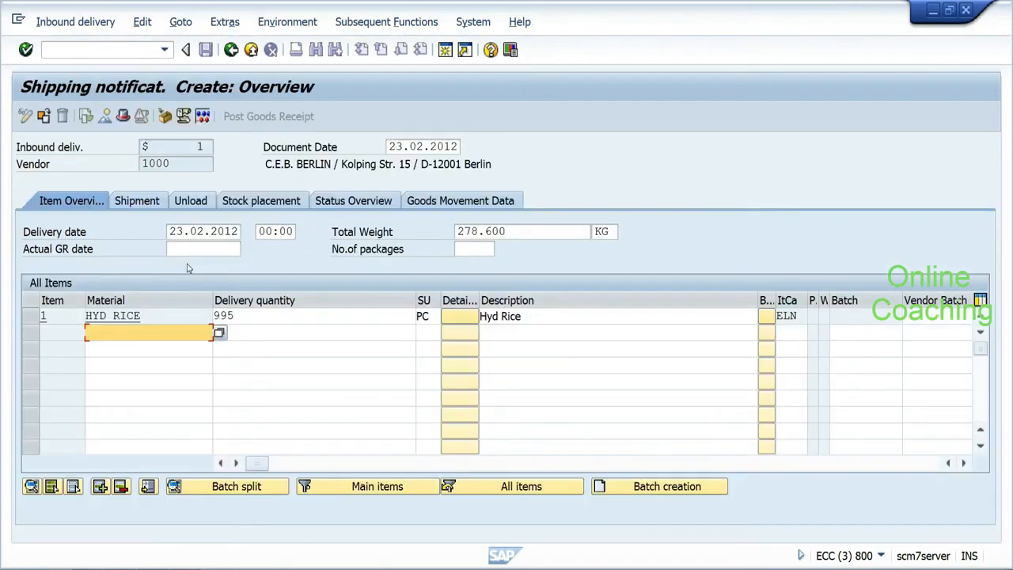
{"action": "left_click", "coordinate": [253, 316]}
{"action": "key", "text": "BackSpace"}
{"action": "key", "text": "BackSpace"}
{"action": "key", "text": "BackSpace"}
Step: Set HYD RICE's delivery quantity to 5 and save the inbound delivery, distributing it to WMS
{"action": "type", "text": "5"}
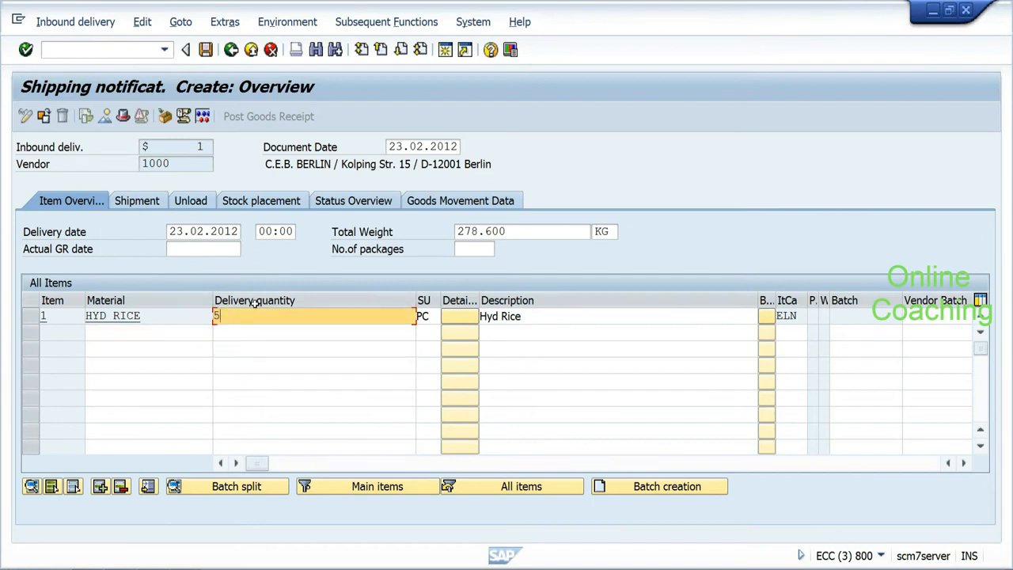
{"action": "left_click", "coordinate": [206, 49]}
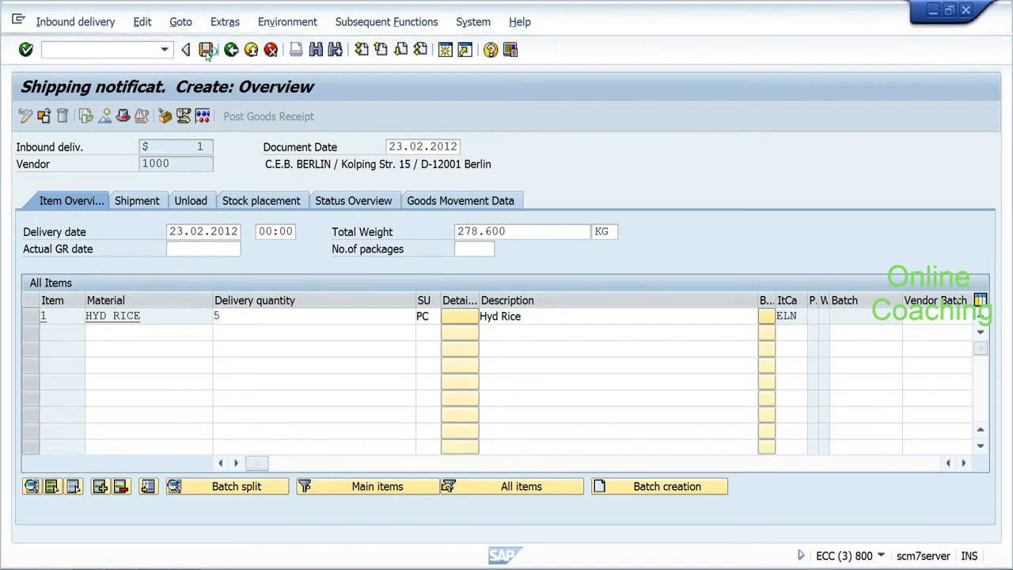
{"action": "left_click", "coordinate": [205, 49]}
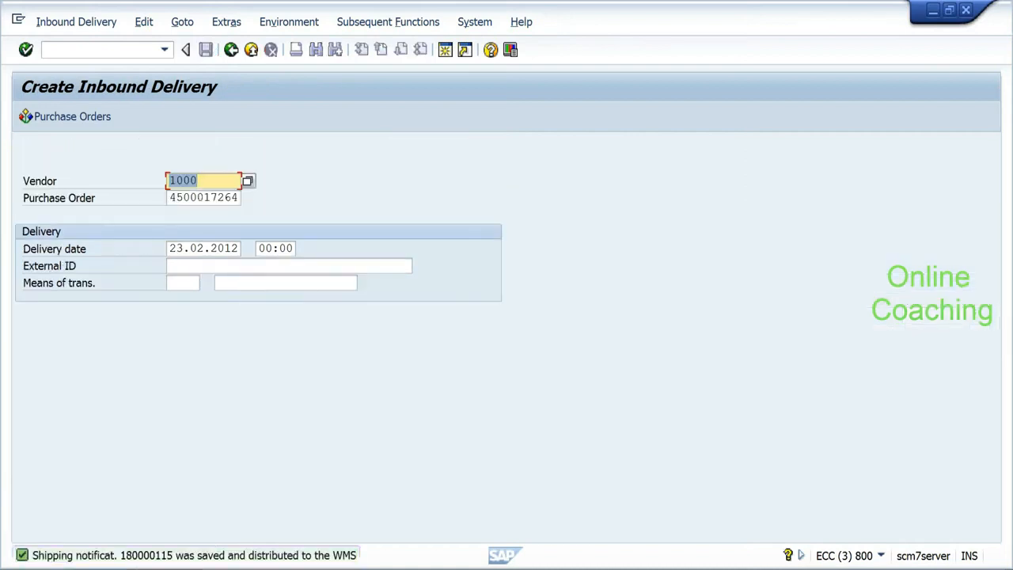
{"action": "left_click", "coordinate": [186, 567]}
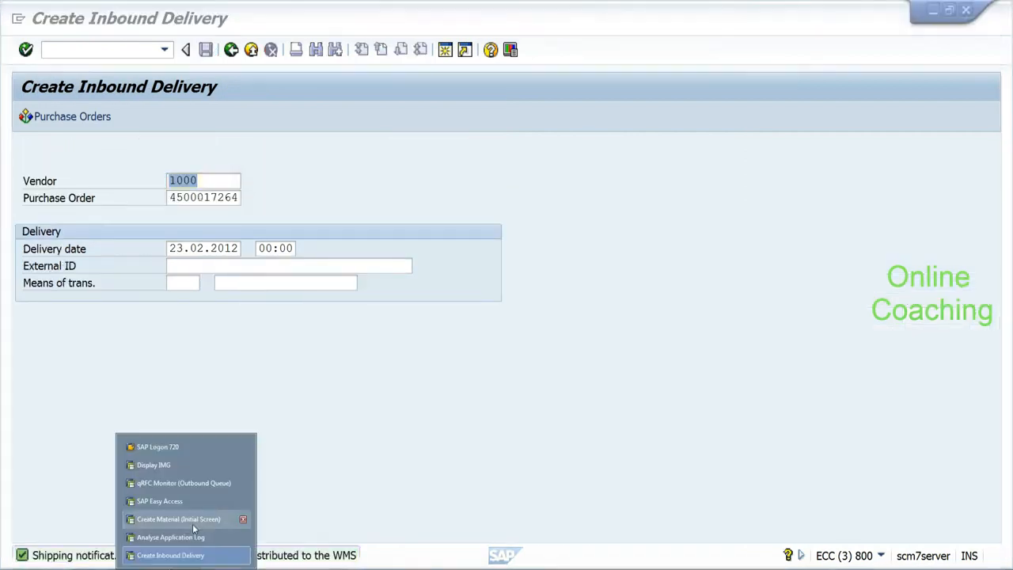
Step: Open SMQ2 and inspect the DLVST90 queue's /SCWM/INB_DLV_SAVEREPLICA entry, status Transaction recorded
{"action": "left_click", "coordinate": [192, 538]}
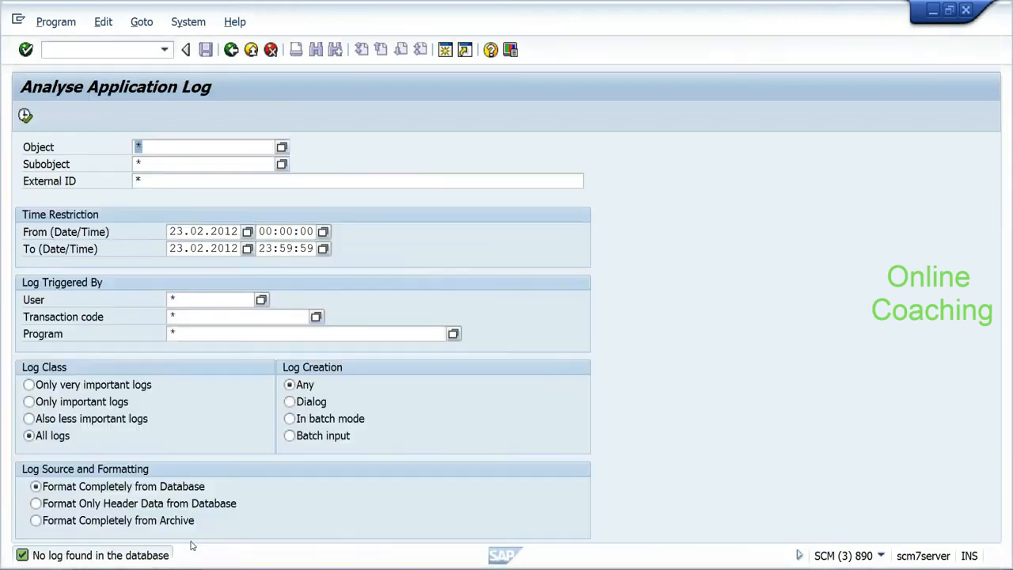
{"action": "key", "text": "ctrl+slash"}
{"action": "type", "text": "/nsmq2"}
{"action": "key", "text": "Return"}
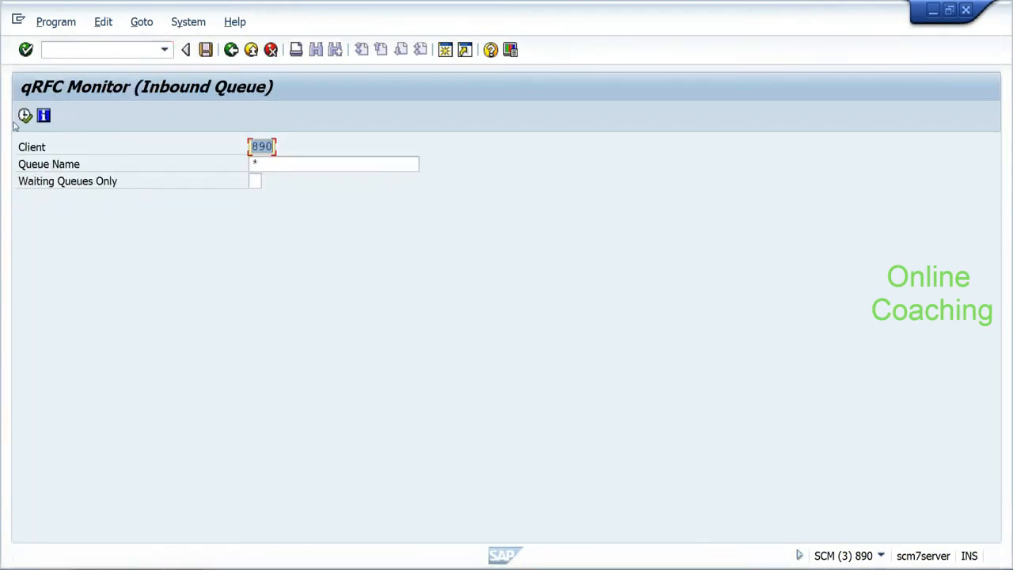
{"action": "left_click", "coordinate": [24, 117]}
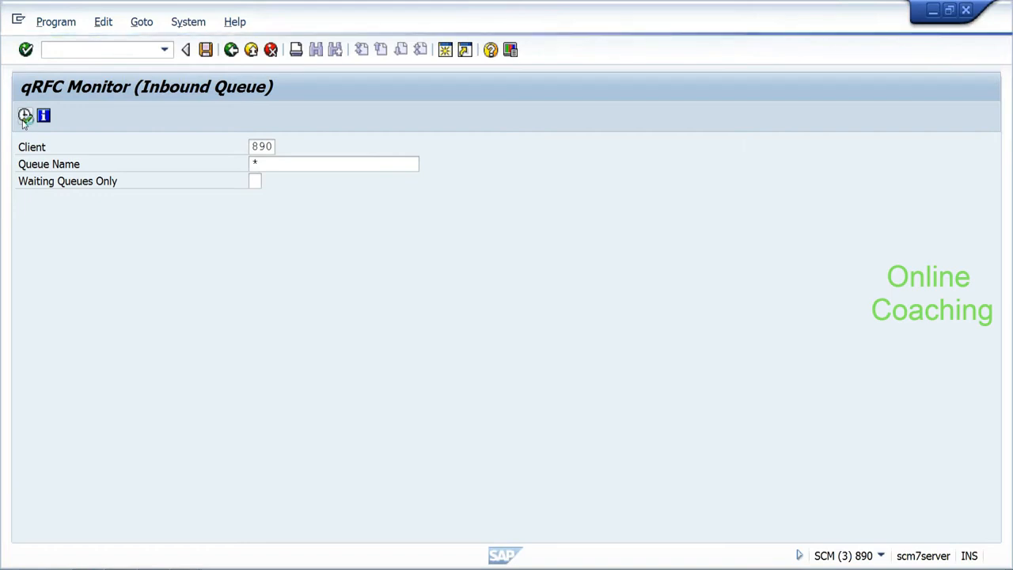
{"action": "left_click", "coordinate": [26, 254]}
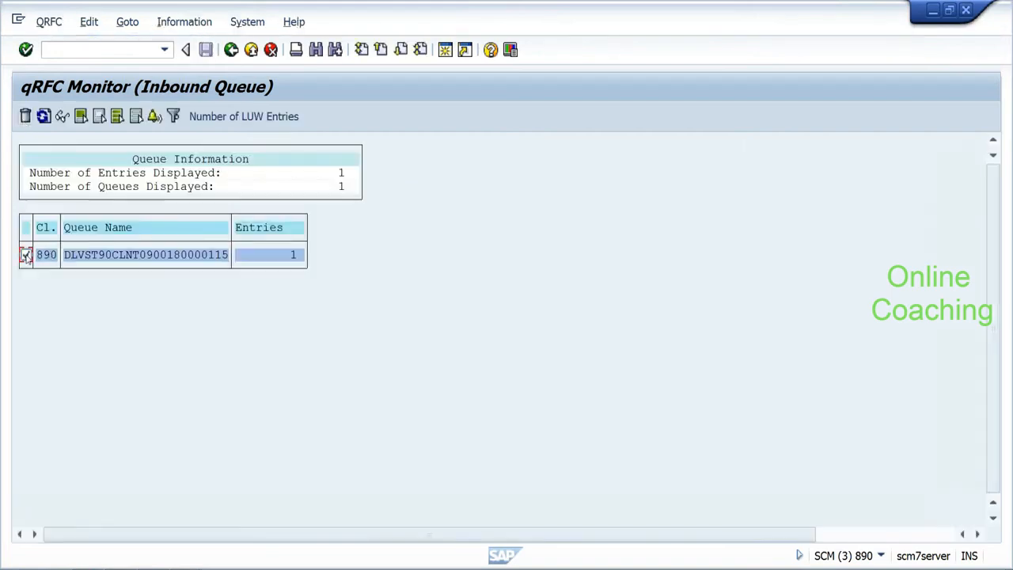
{"action": "double_click", "coordinate": [95, 258]}
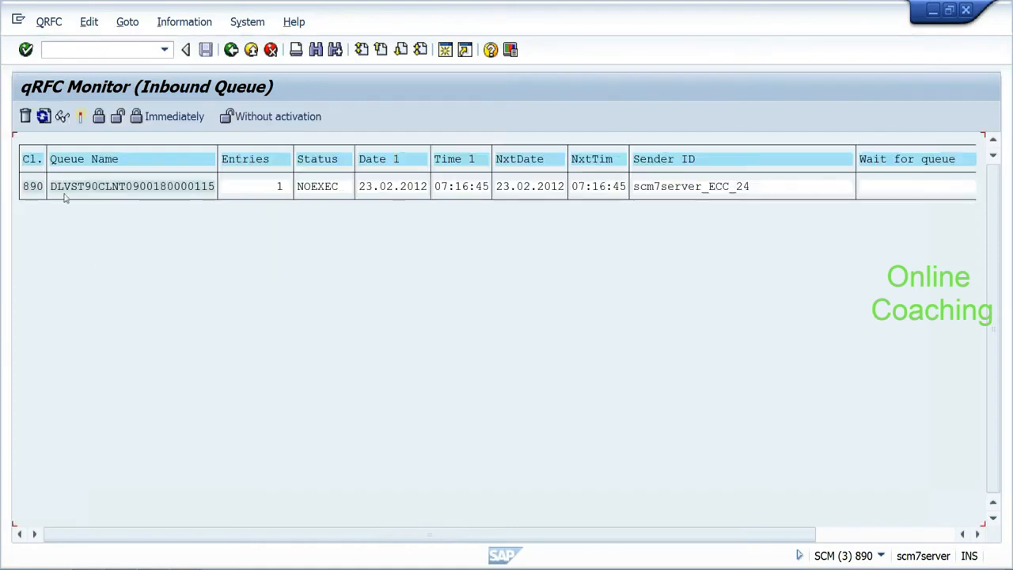
{"action": "double_click", "coordinate": [83, 184]}
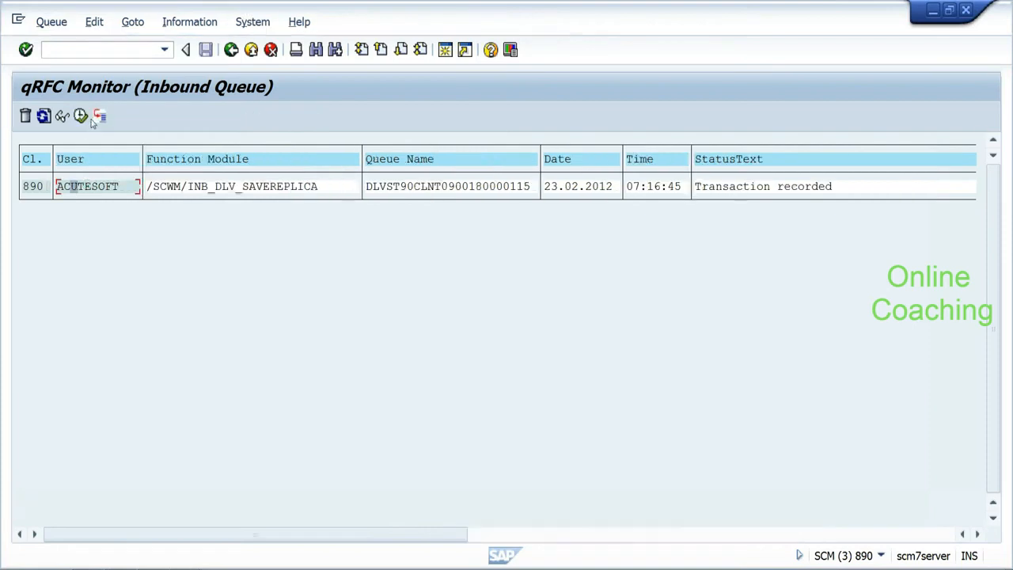
{"action": "left_click", "coordinate": [83, 117]}
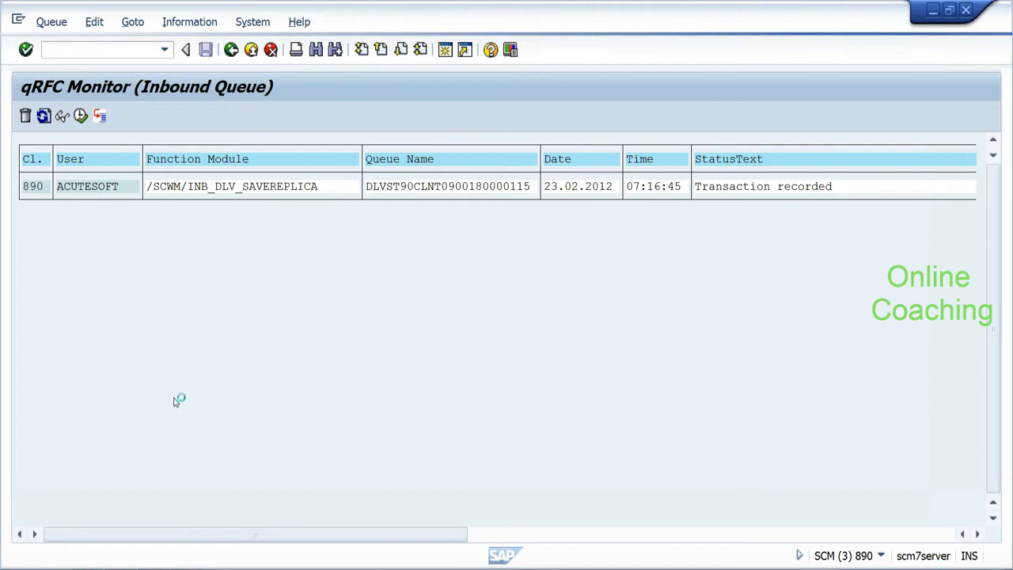
{"action": "left_click", "coordinate": [186, 568]}
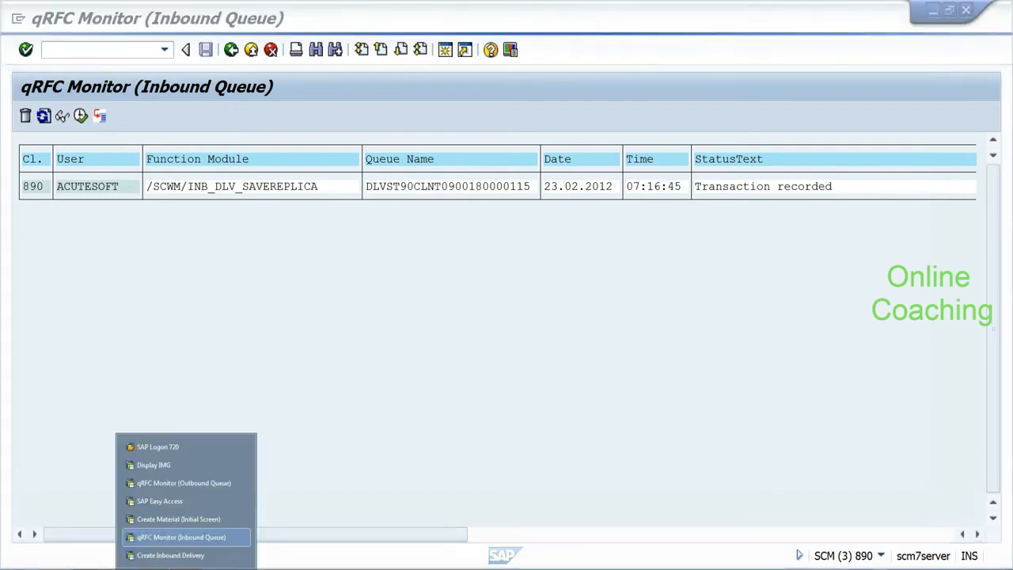
Step: Switch to the Create Material session and restart the MM01 transaction fresh
{"action": "left_click", "coordinate": [206, 484]}
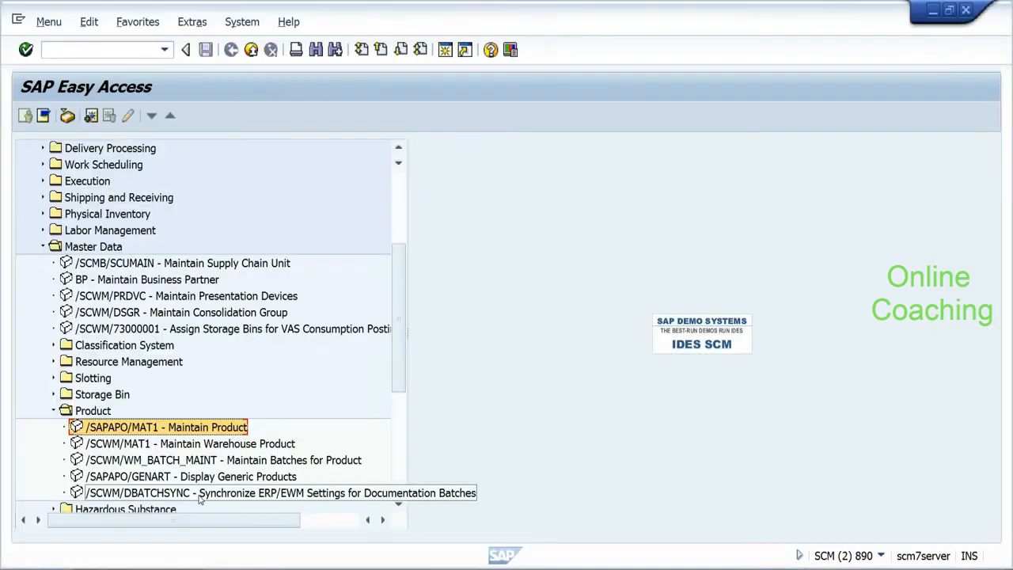
{"action": "right_click", "coordinate": [192, 431]}
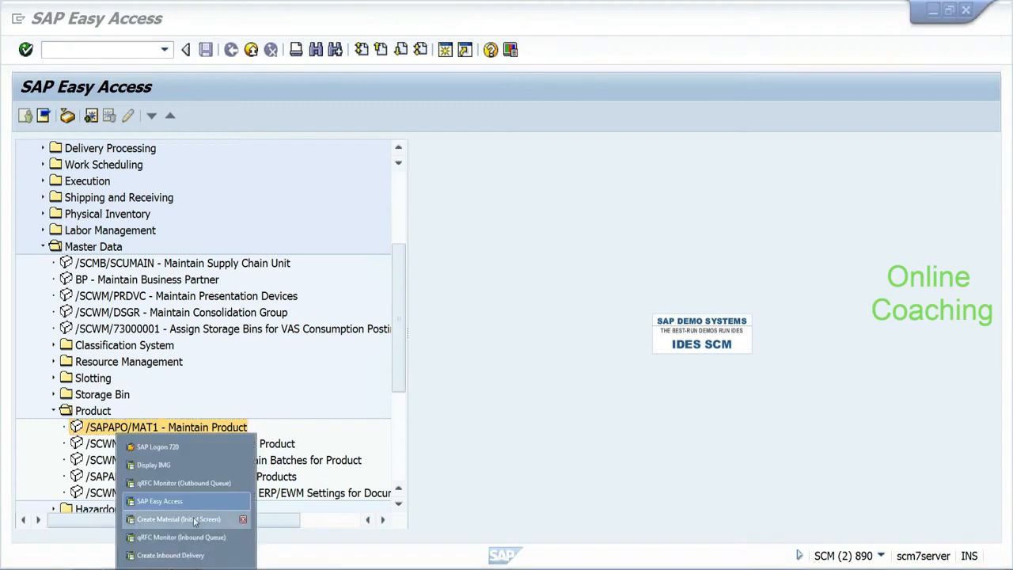
{"action": "left_click", "coordinate": [238, 519]}
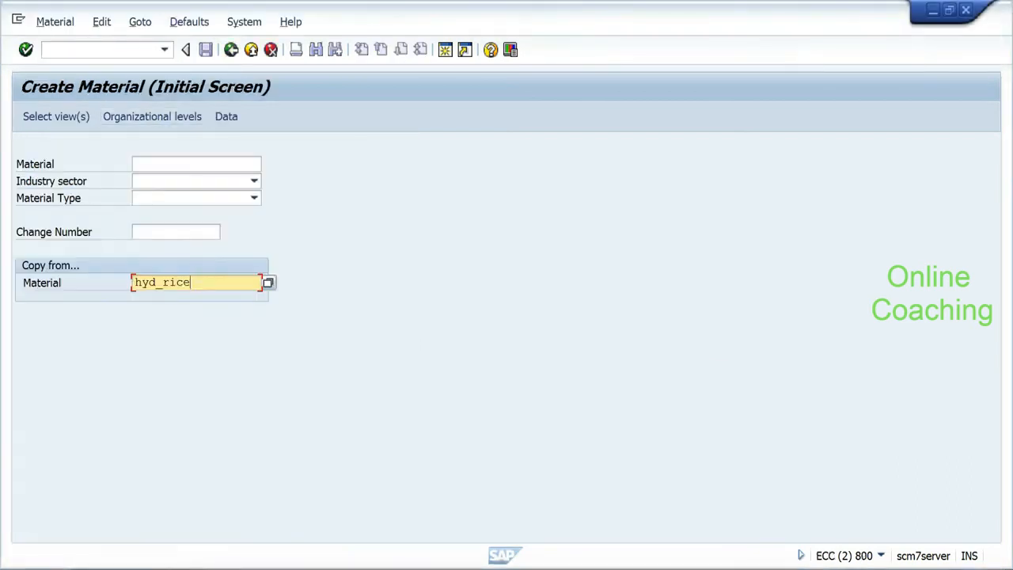
{"action": "left_click", "coordinate": [103, 49]}
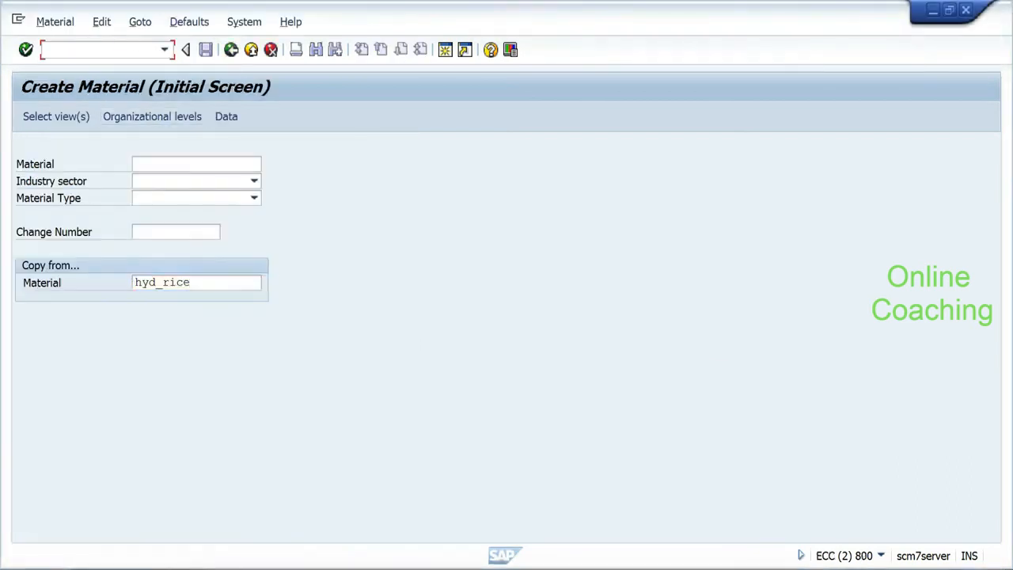
{"action": "key", "text": "Return"}
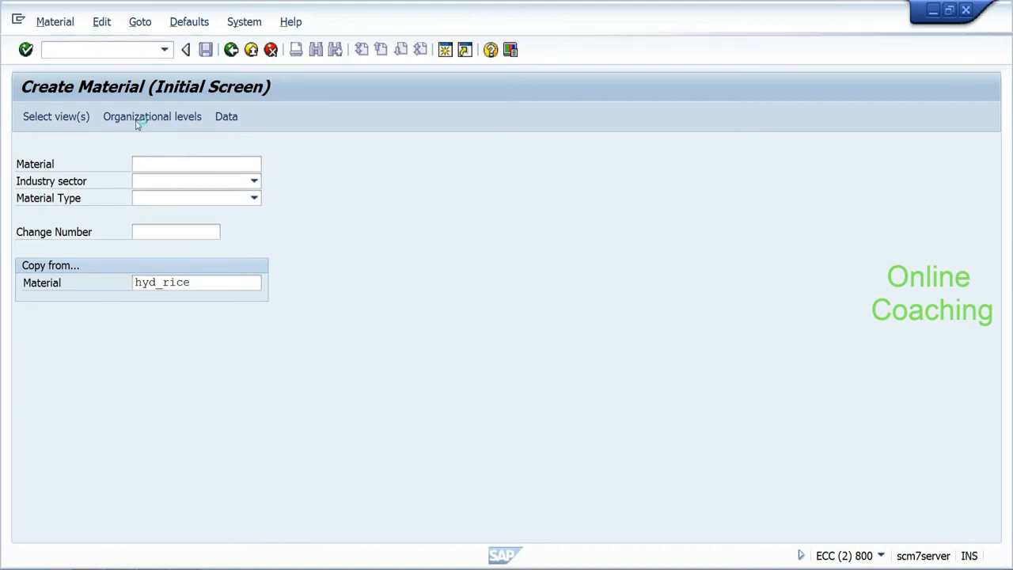
Step: Enter material hyd_rice1 with industry sector Food and Related Products and type Raw material
{"action": "left_click", "coordinate": [167, 170]}
{"action": "left_click", "coordinate": [167, 179]}
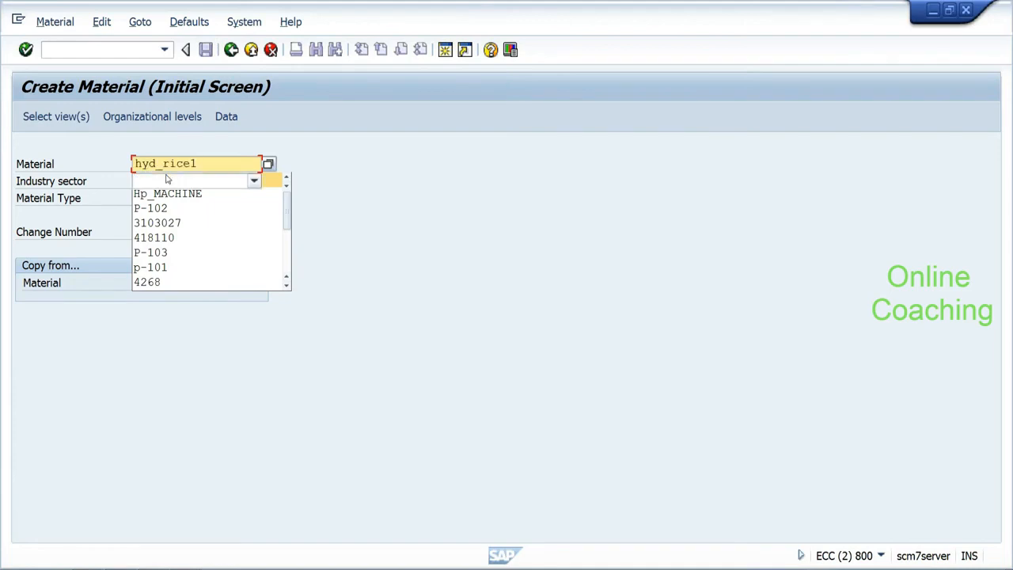
{"action": "left_click", "coordinate": [166, 182]}
{"action": "key", "text": "Down"}
{"action": "key", "text": "Down"}
{"action": "key", "text": "Down"}
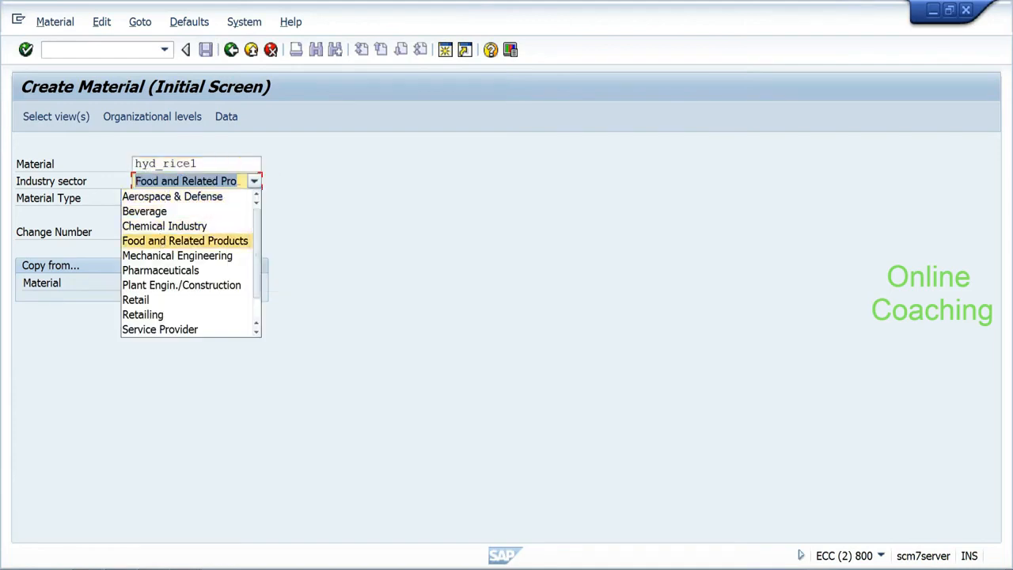
{"action": "left_click", "coordinate": [165, 199]}
{"action": "left_click", "coordinate": [165, 199]}
{"action": "key", "text": "r"}
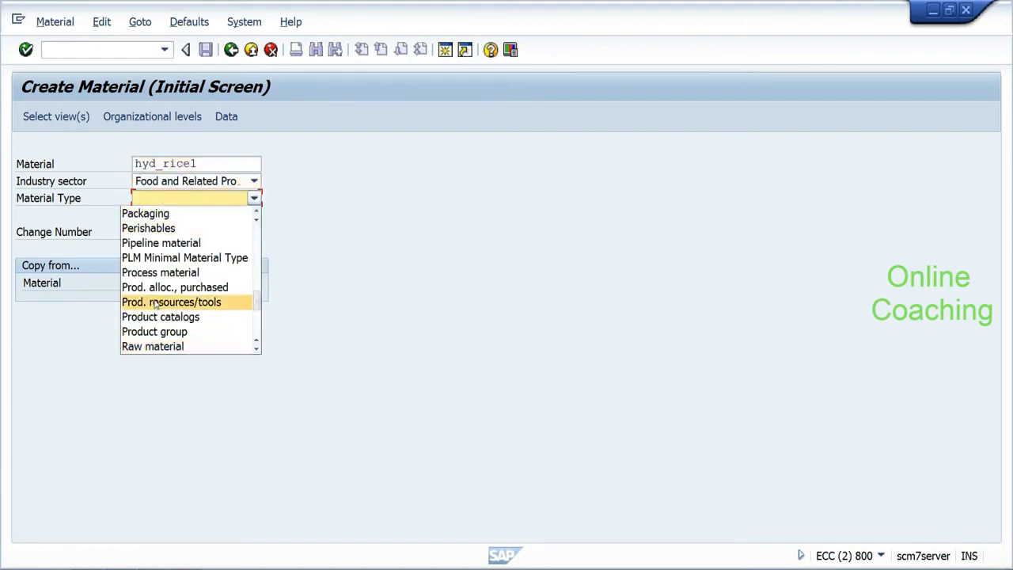
{"action": "left_click", "coordinate": [154, 345]}
{"action": "key", "text": "Return"}
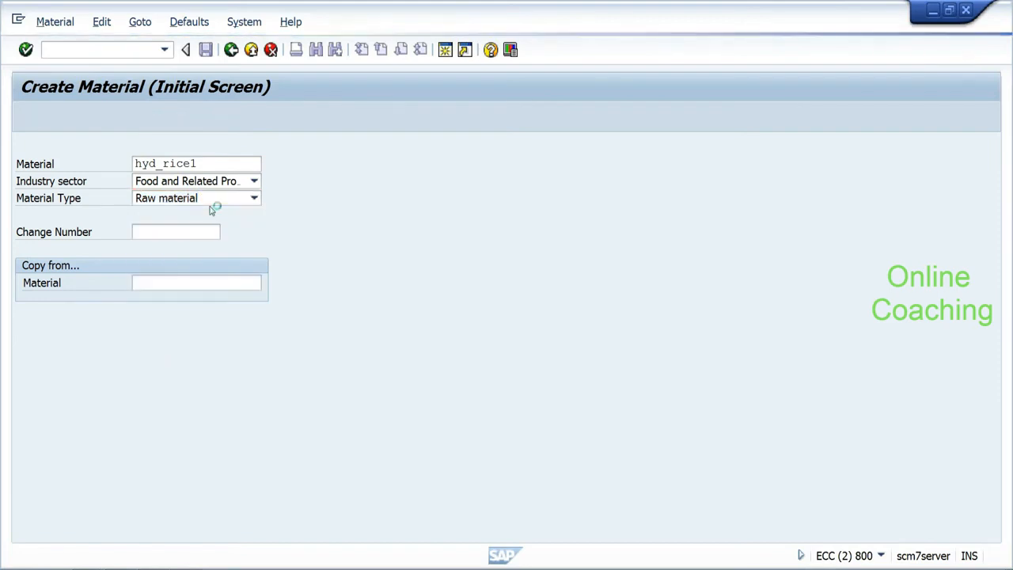
Step: Select Basic Data 1/2 and General Plant Data / Storage 1/2 views, with plant hydp
{"action": "left_click", "coordinate": [293, 198]}
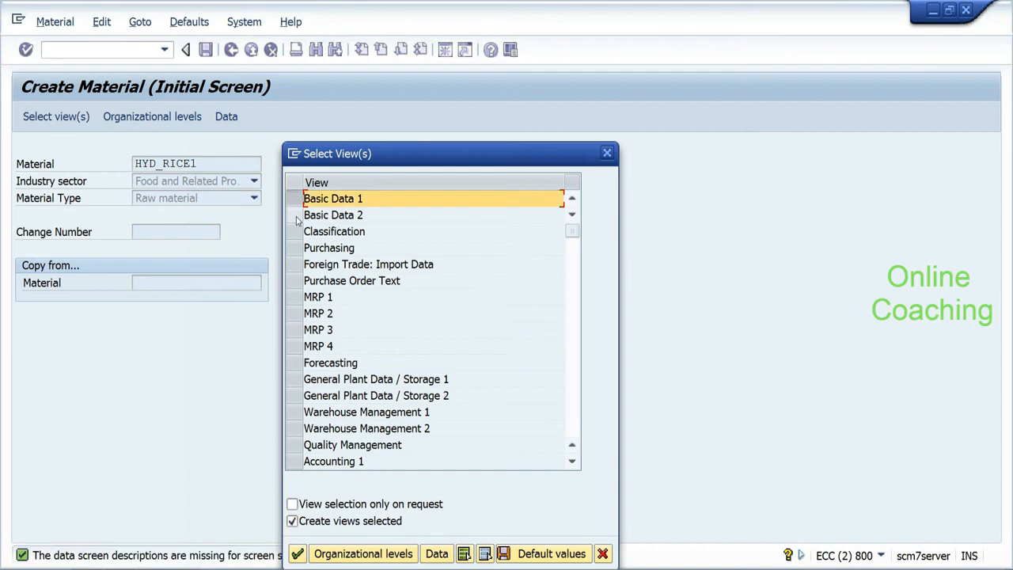
{"action": "left_click", "coordinate": [294, 215]}
{"action": "left_click", "coordinate": [293, 379]}
{"action": "left_click", "coordinate": [294, 395]}
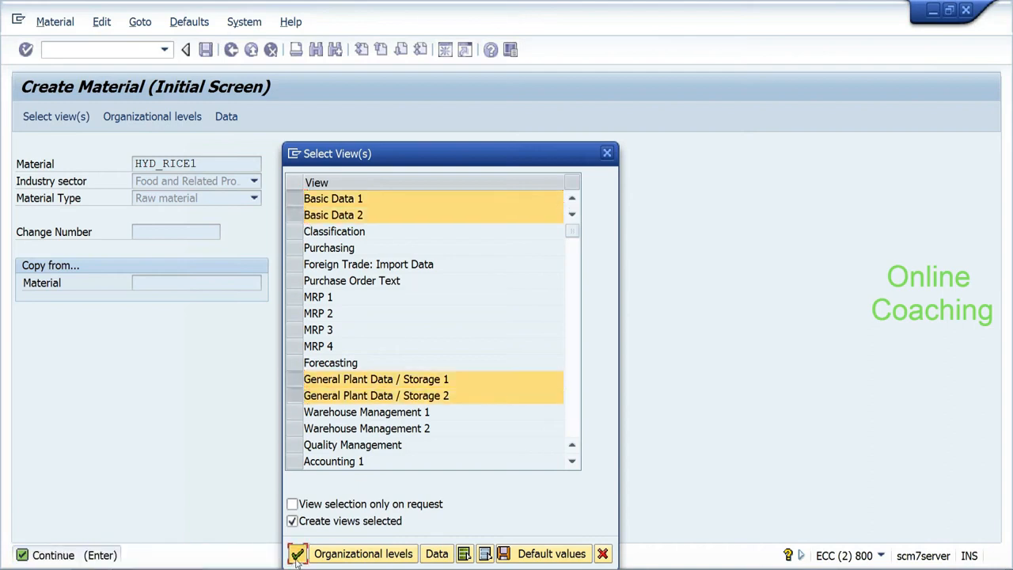
{"action": "left_click", "coordinate": [297, 554]}
{"action": "type", "text": "hydp"}
{"action": "key", "text": "Tab"}
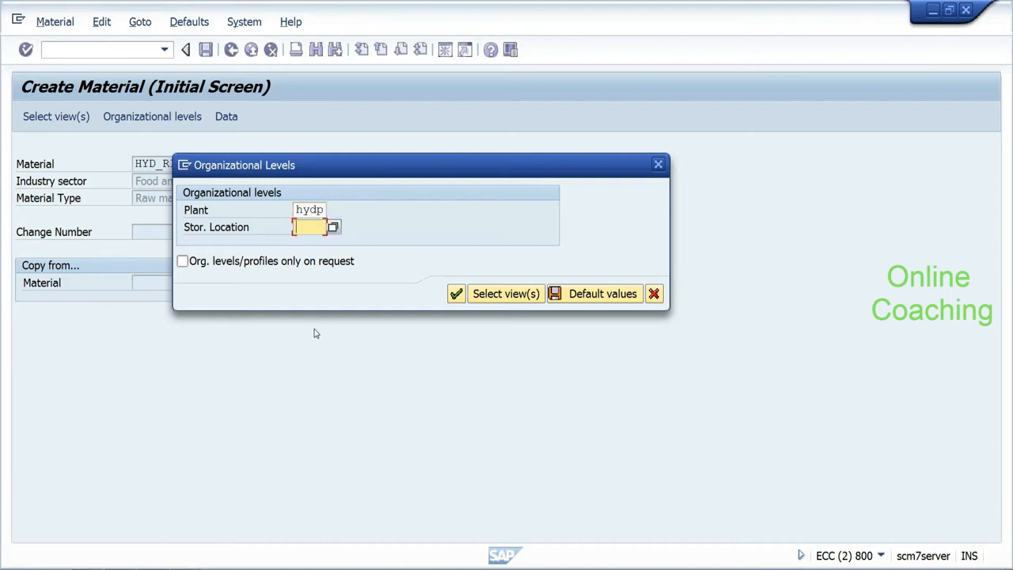
{"action": "key", "text": "Return"}
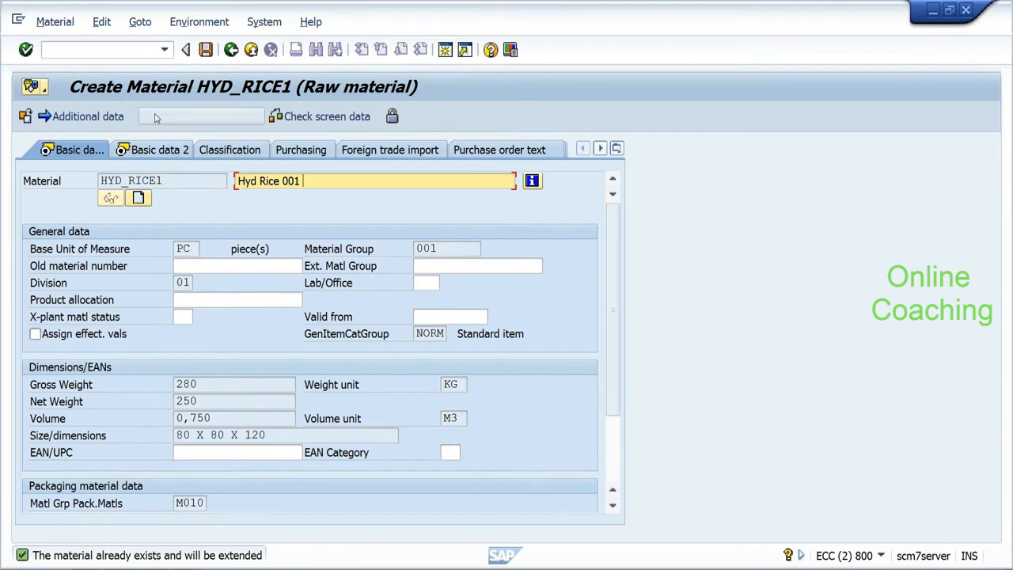
Step: Set Purchasing Group 001 in HYD_RICE1's Purchasing view, then move to Plant data / stor. 1
{"action": "left_click", "coordinate": [168, 152]}
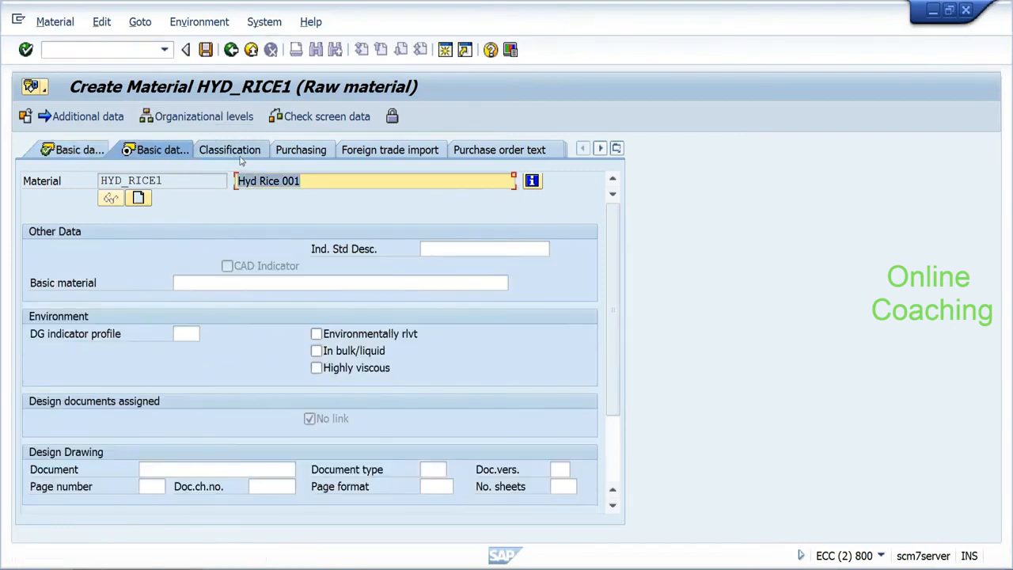
{"action": "left_click", "coordinate": [305, 155]}
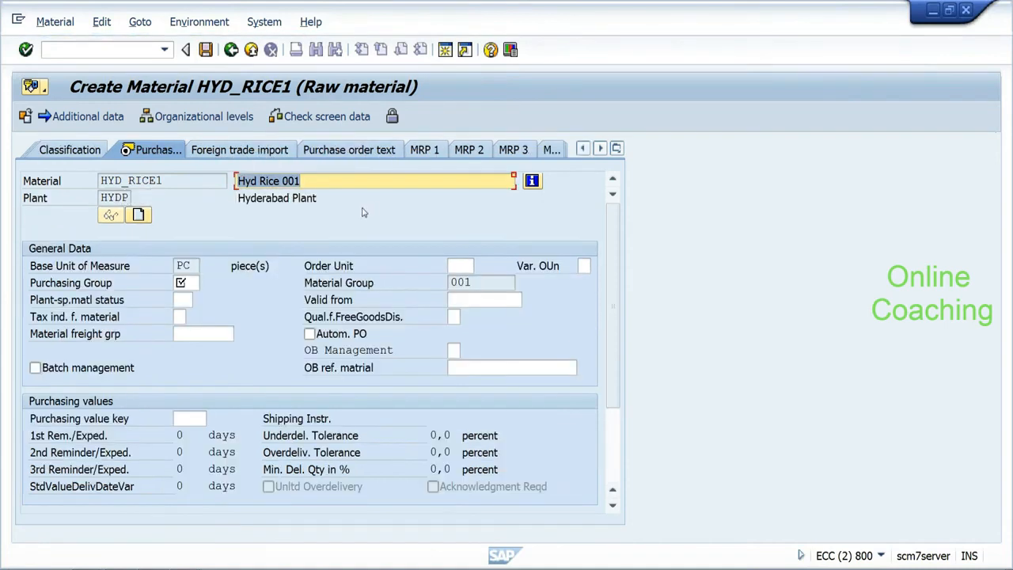
{"action": "left_click", "coordinate": [185, 282]}
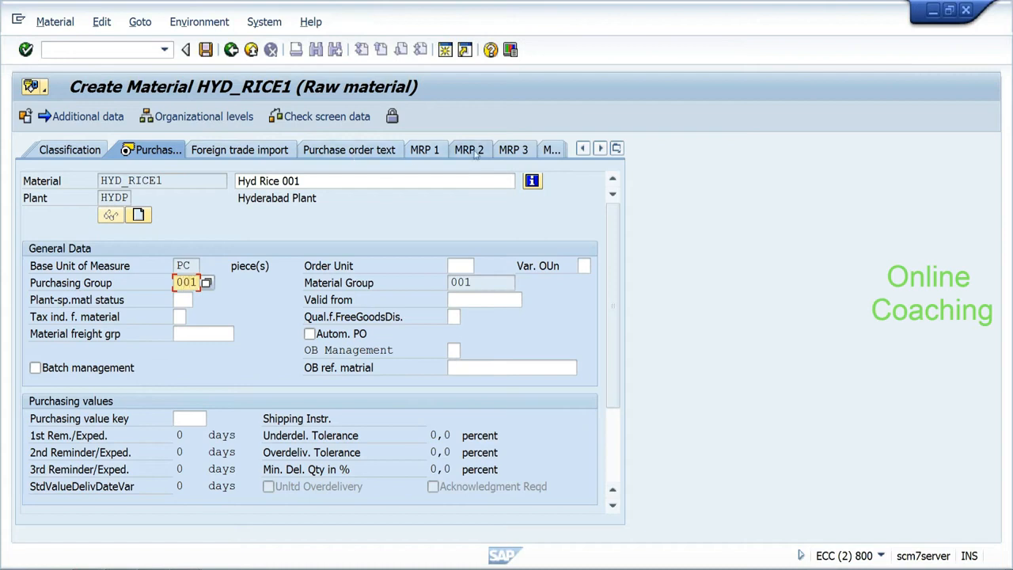
{"action": "left_click", "coordinate": [599, 150]}
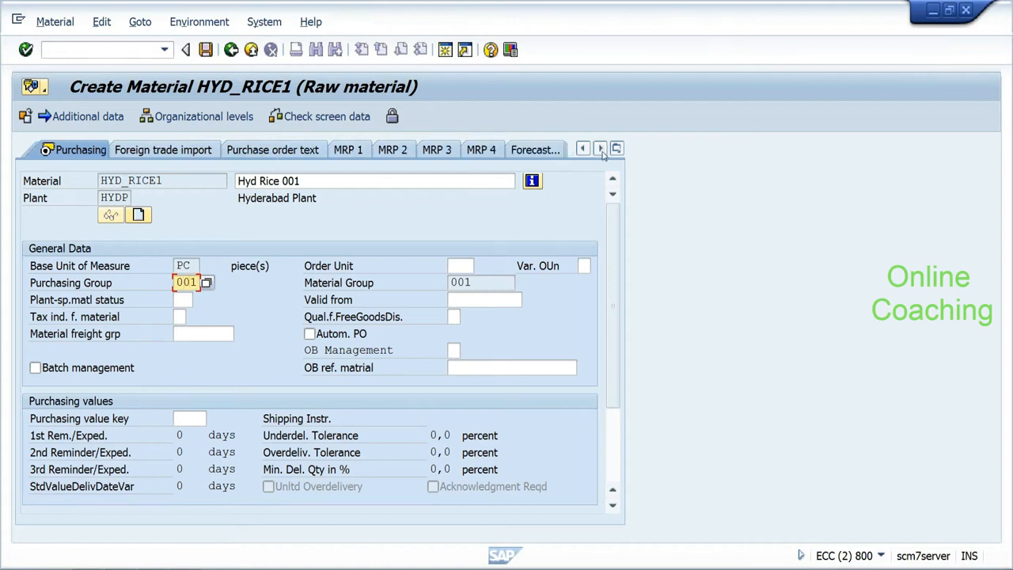
{"action": "left_click", "coordinate": [599, 150]}
{"action": "left_click", "coordinate": [600, 149]}
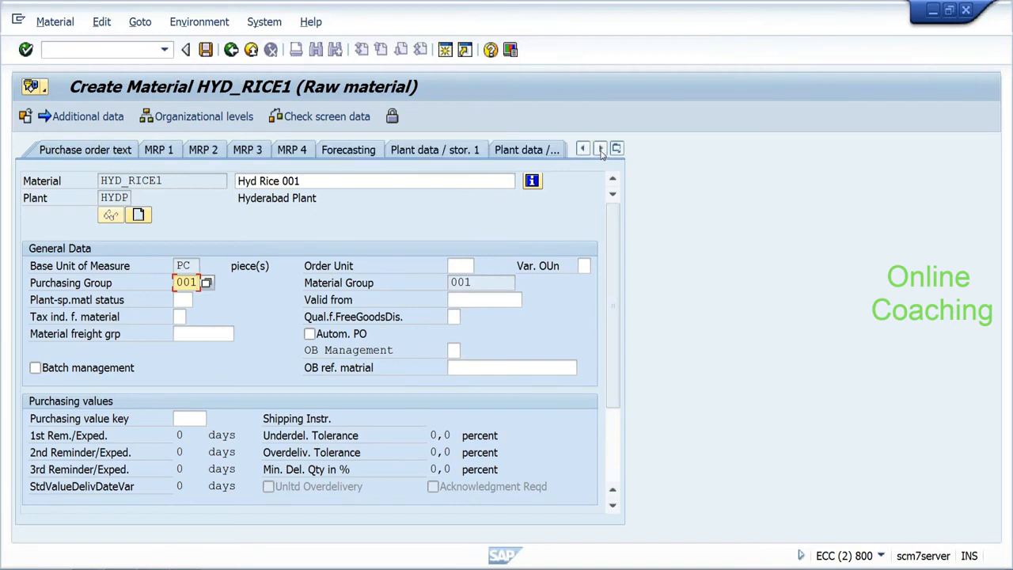
{"action": "left_click", "coordinate": [472, 150]}
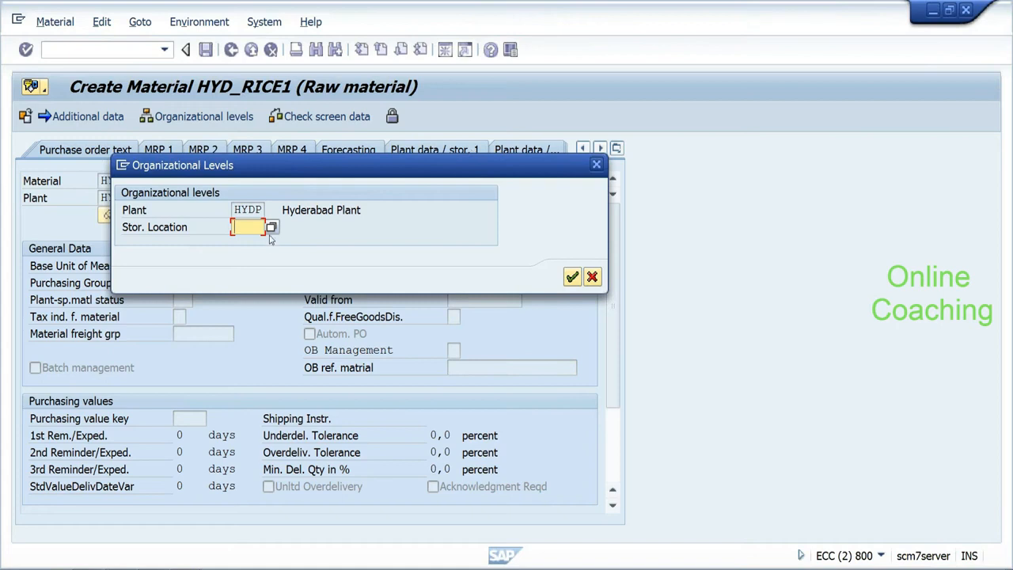
Step: Extend HYD_RICE1 to storage location rod and warehouse hyd, then save the material
{"action": "left_click", "coordinate": [571, 277]}
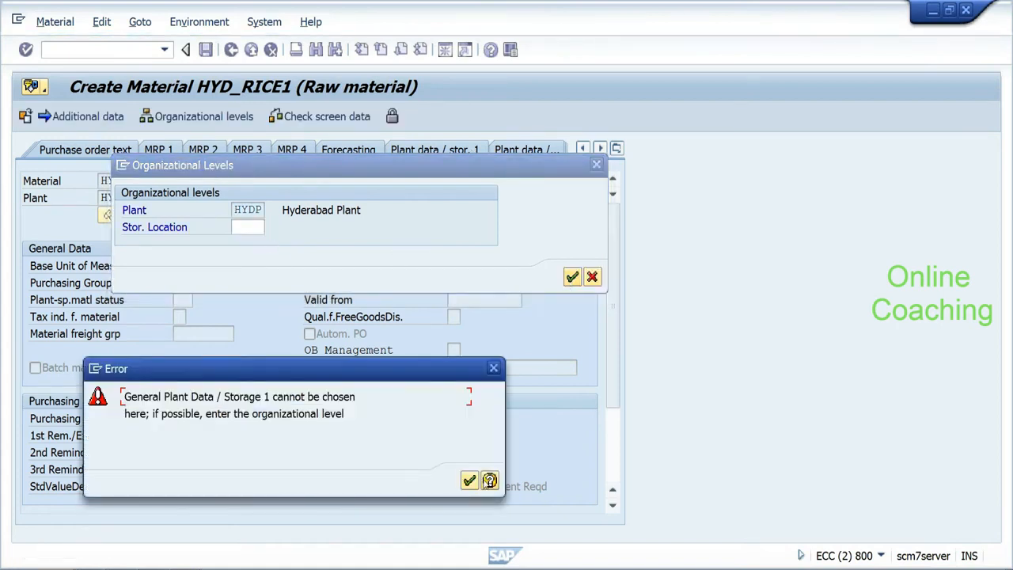
{"action": "left_click", "coordinate": [470, 480]}
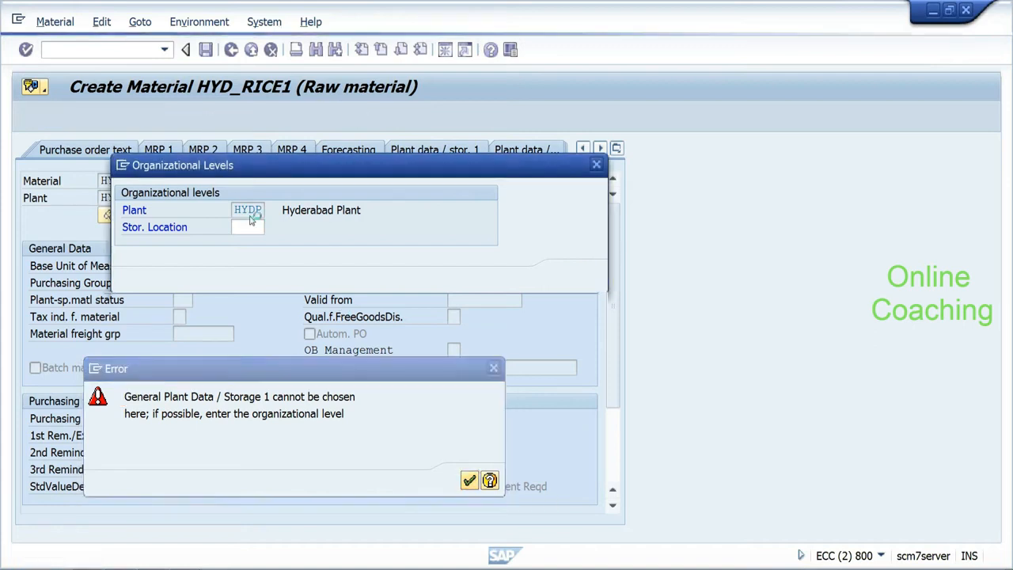
{"action": "type", "text": "rod"}
{"action": "key", "text": "Return"}
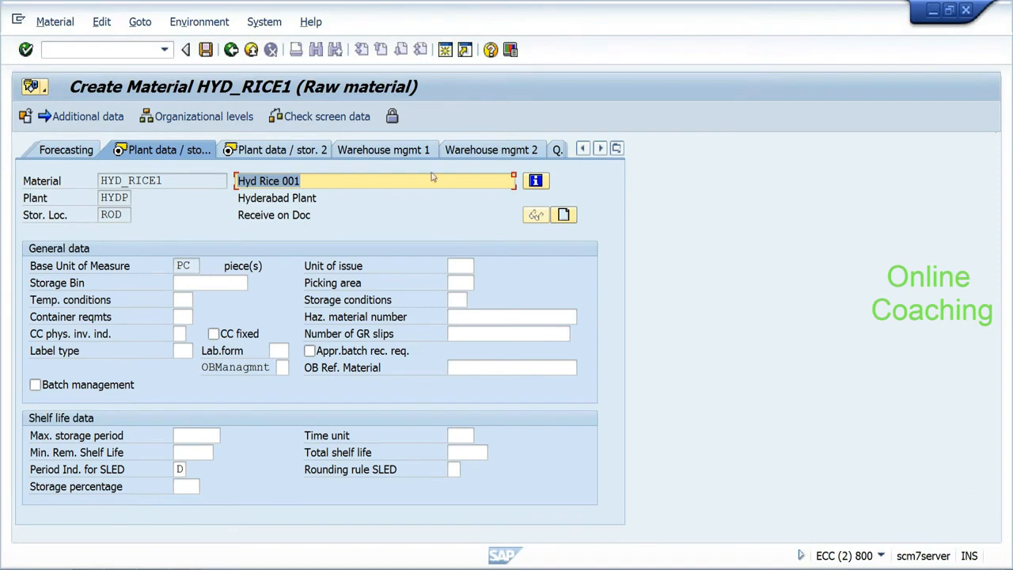
{"action": "left_click", "coordinate": [425, 151]}
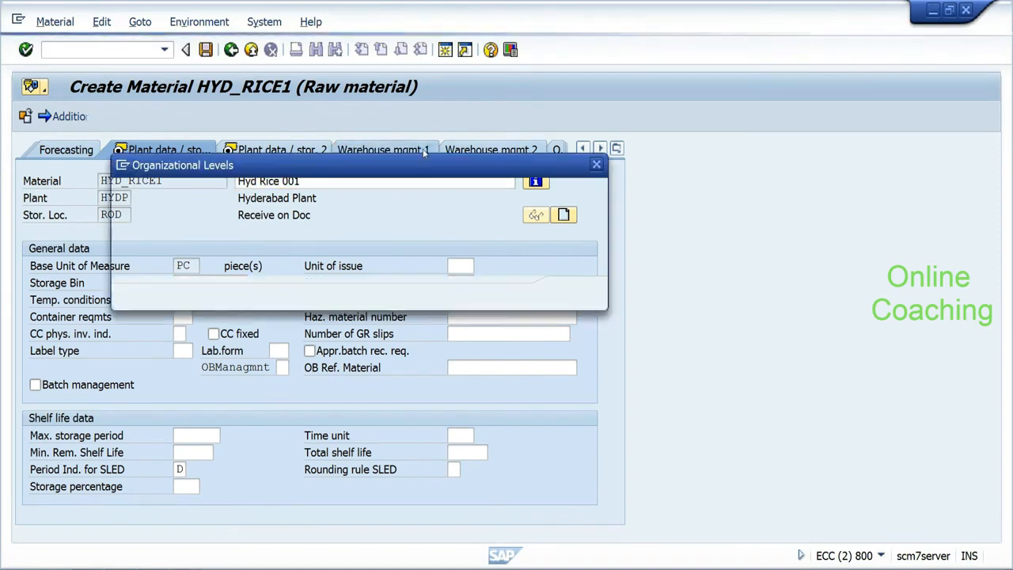
{"action": "type", "text": "hyd"}
{"action": "key", "text": "Return"}
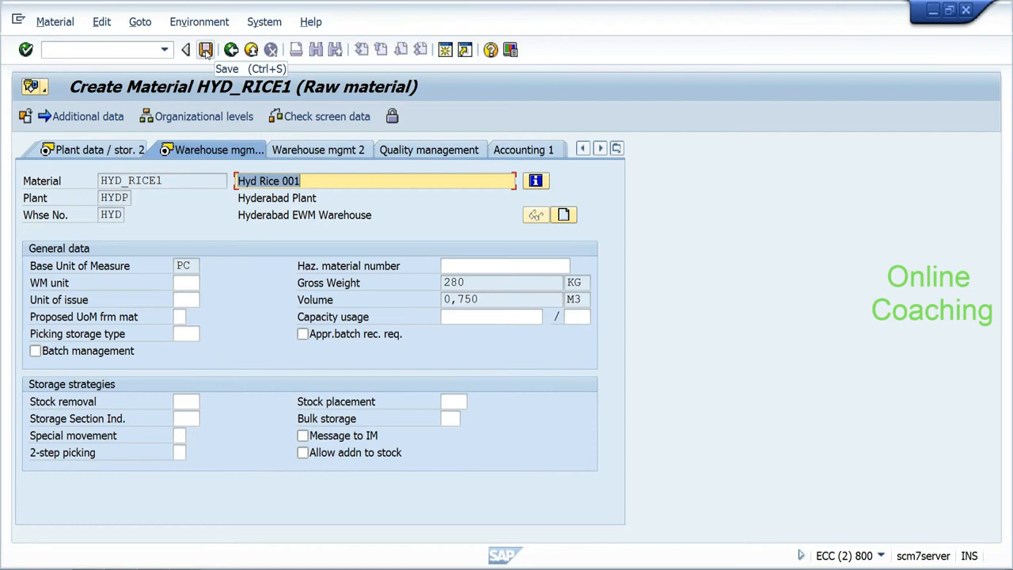
{"action": "left_click", "coordinate": [206, 50]}
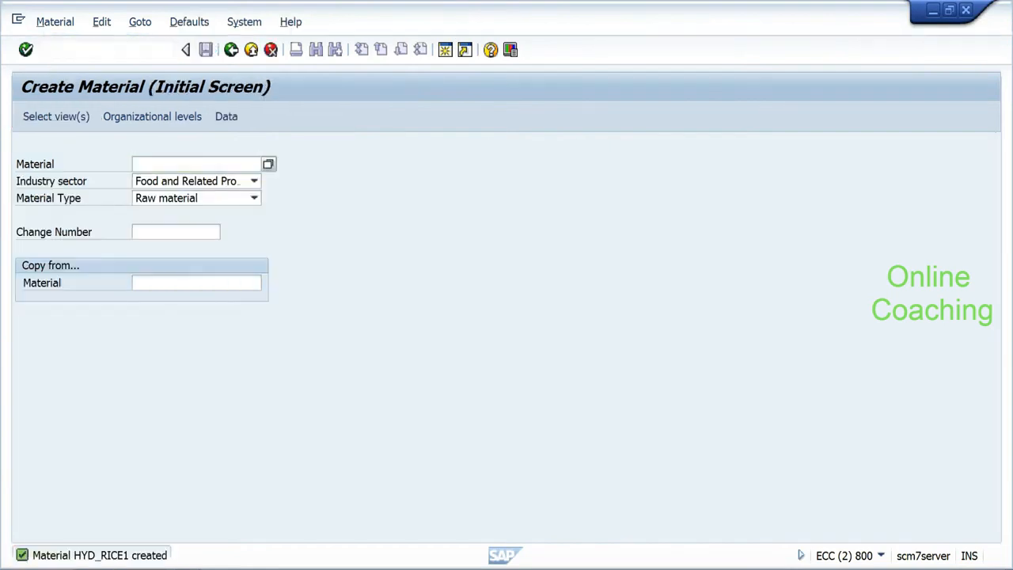
Step: Start integration model TEST_EW9 for logical system APOCLNT890 and APO application MATERIALS
{"action": "type", "text": "1"}
{"action": "key", "text": "Return"}
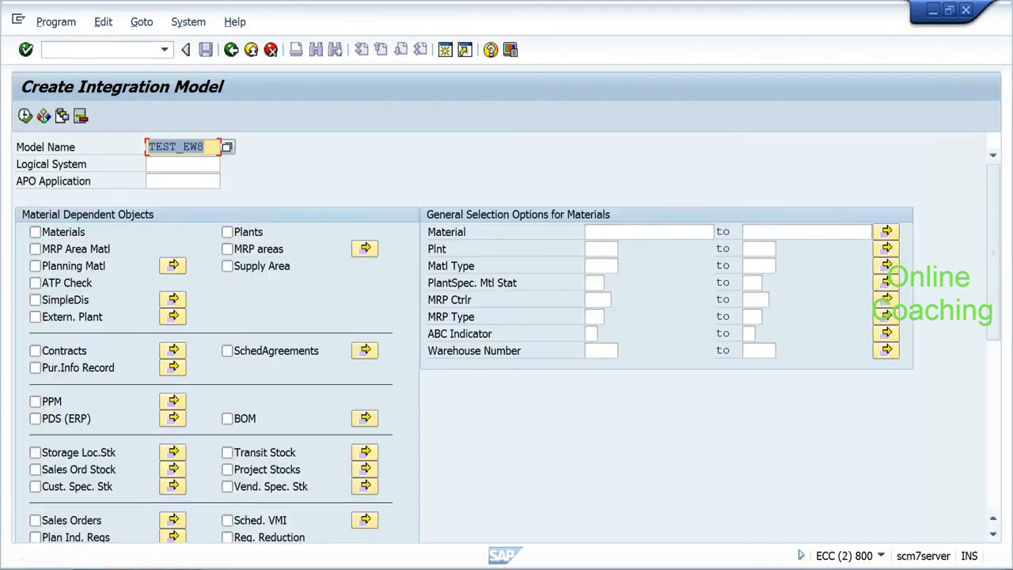
{"action": "key", "text": "End"}
{"action": "key", "text": "BackSpace"}
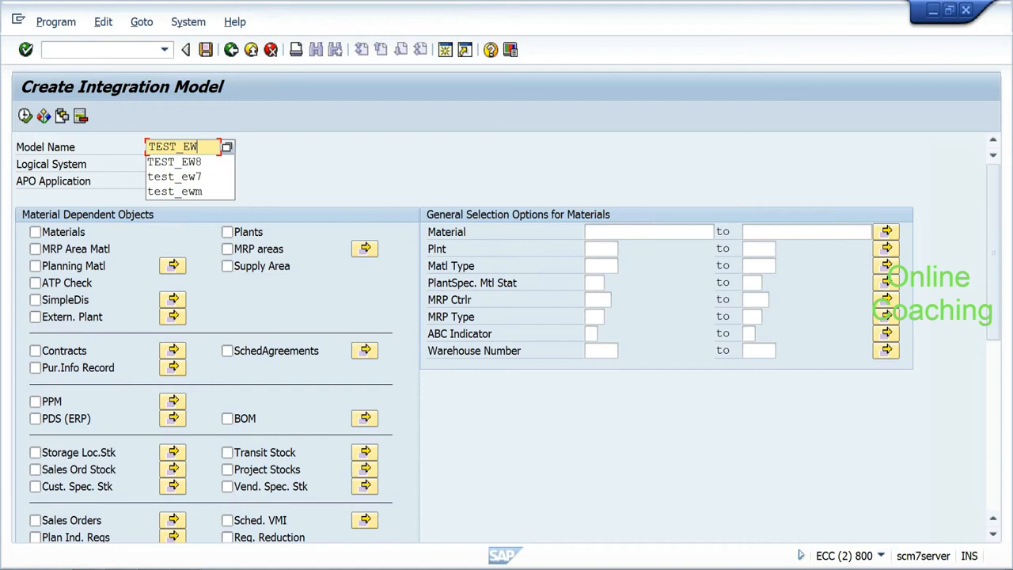
{"action": "type", "text": "9"}
{"action": "key", "text": "Tab"}
{"action": "key", "text": "BackSpace"}
{"action": "key", "text": "Down"}
{"action": "key", "text": "Tab"}
{"action": "key", "text": "BackSpace"}
{"action": "key", "text": "Down"}
{"action": "key", "text": "Return"}
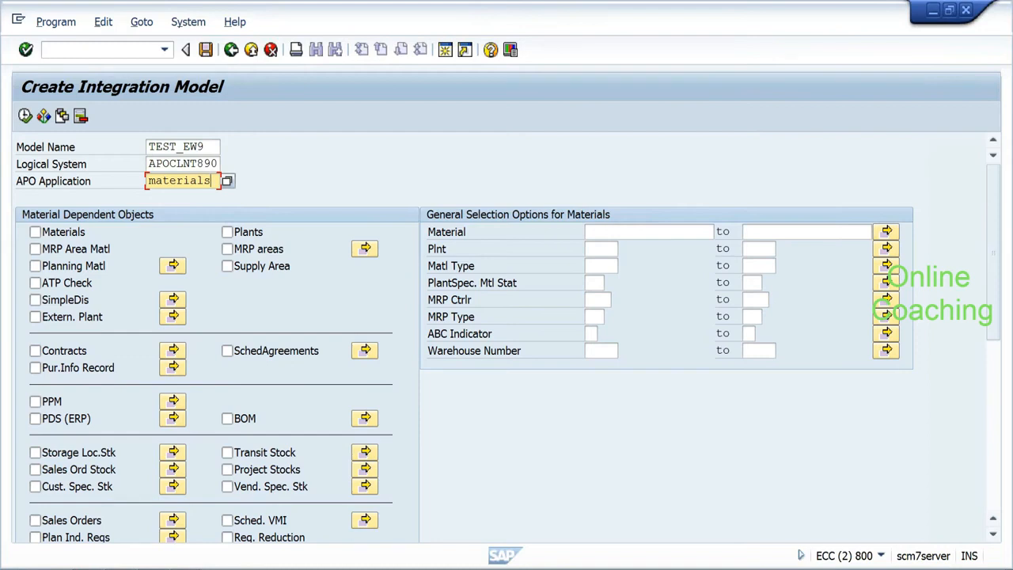
Step: Include Materials in the model, limited to material hyd_rice1 in plant hydp
{"action": "left_click", "coordinate": [35, 232]}
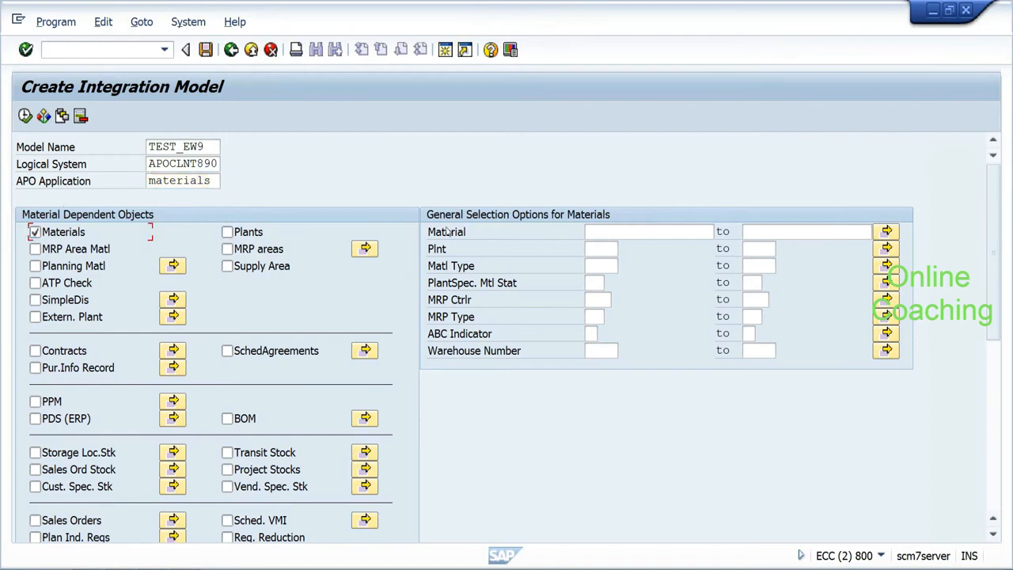
{"action": "left_click", "coordinate": [589, 232]}
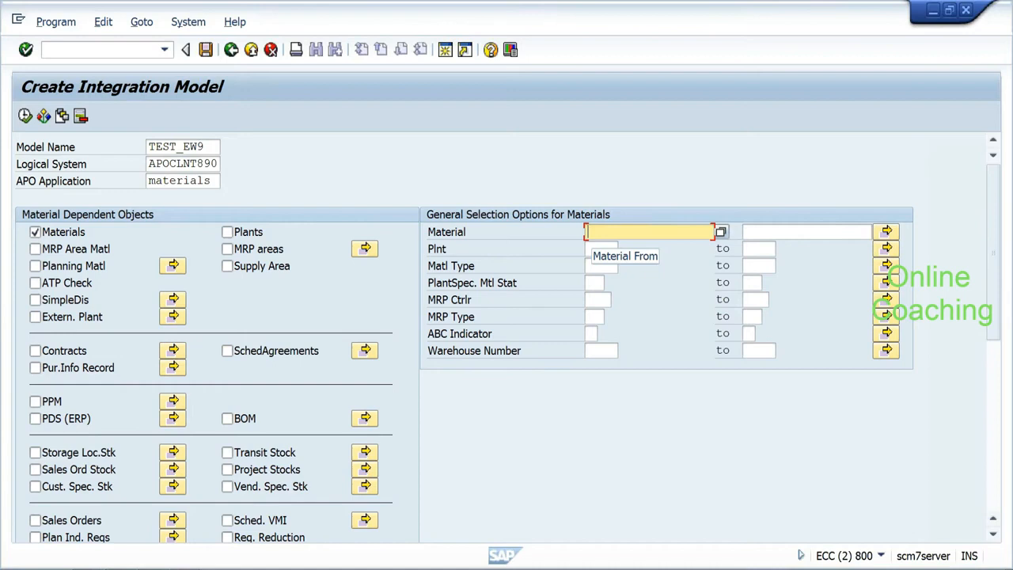
{"action": "key", "text": "BackSpace"}
{"action": "key", "text": "Down"}
{"action": "key", "text": "Return"}
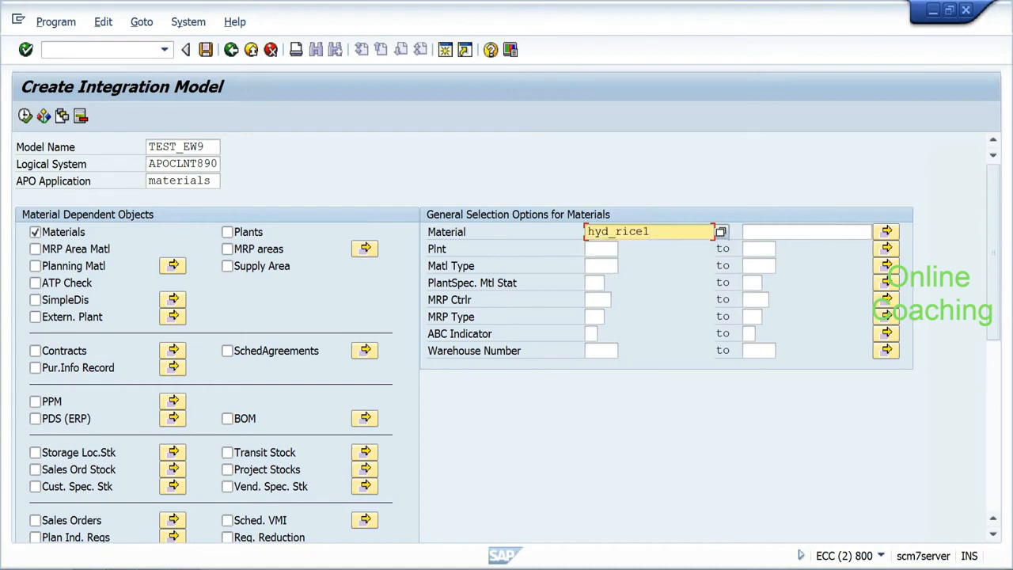
{"action": "left_click", "coordinate": [592, 249]}
{"action": "type", "text": "hyd"}
{"action": "key", "text": "Down"}
{"action": "key", "text": "Return"}
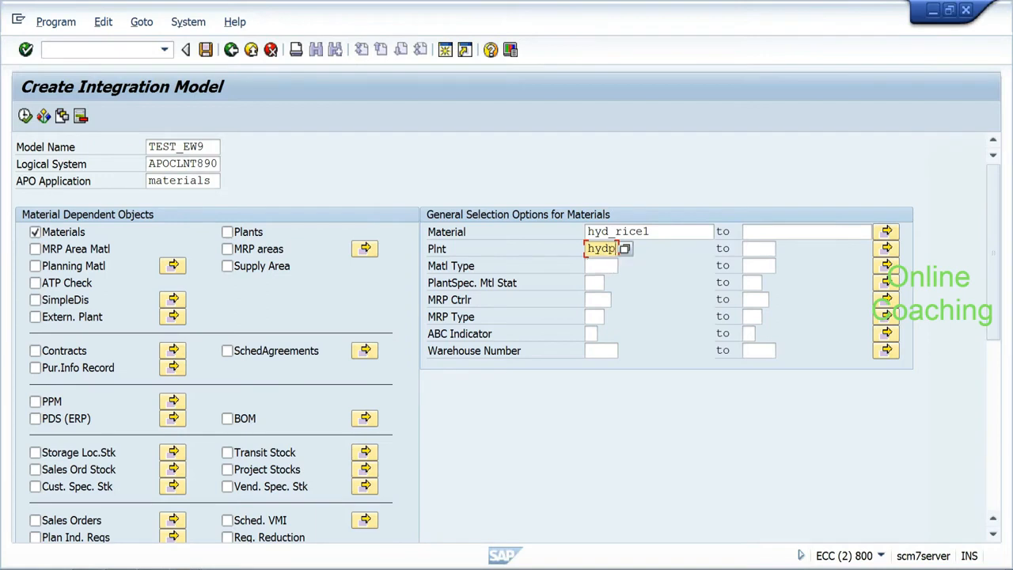
Step: Execute the selection, pick Material Master Data, and generate the integration model
{"action": "left_click", "coordinate": [25, 116]}
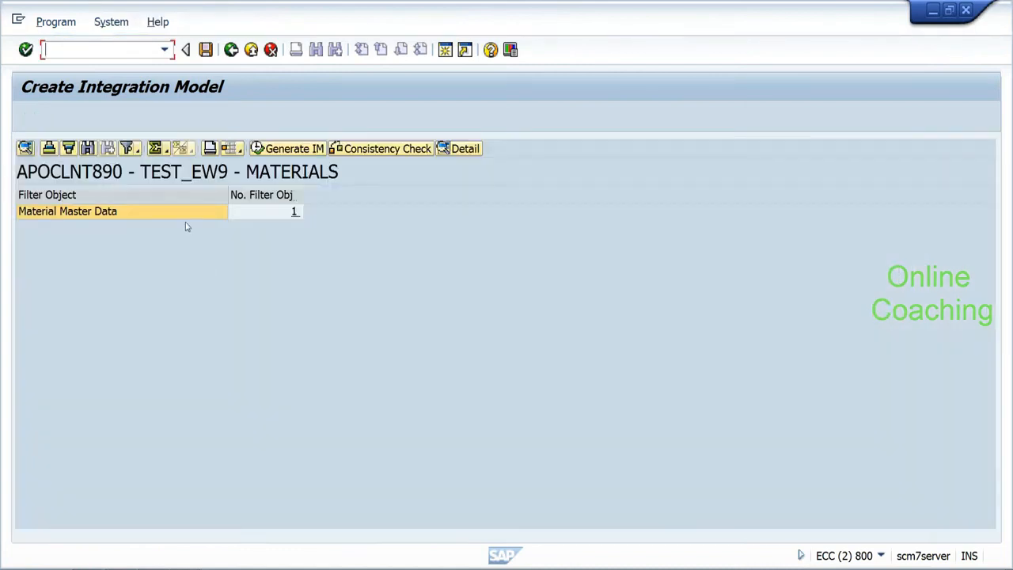
{"action": "left_click", "coordinate": [193, 215]}
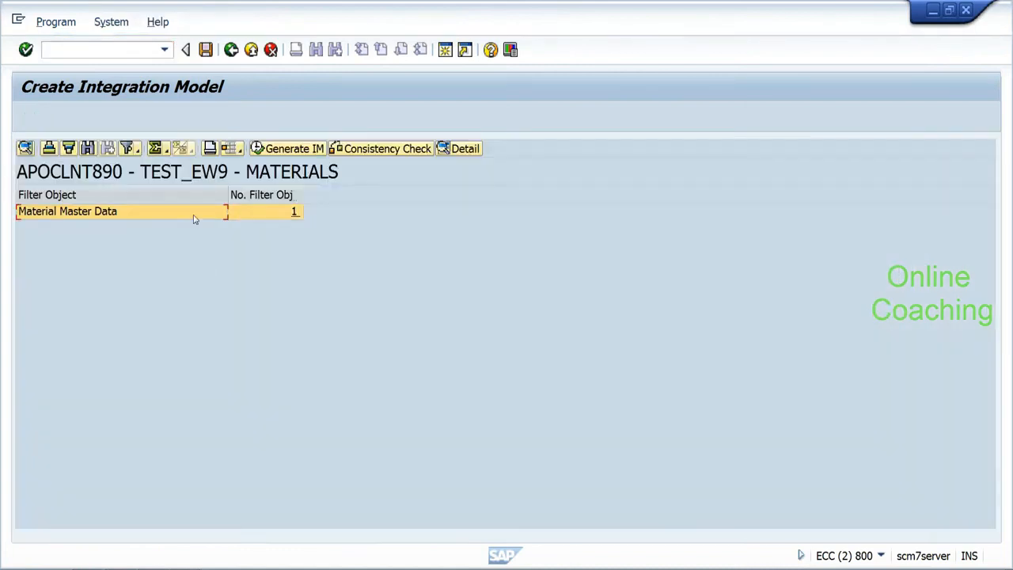
{"action": "left_click", "coordinate": [308, 154]}
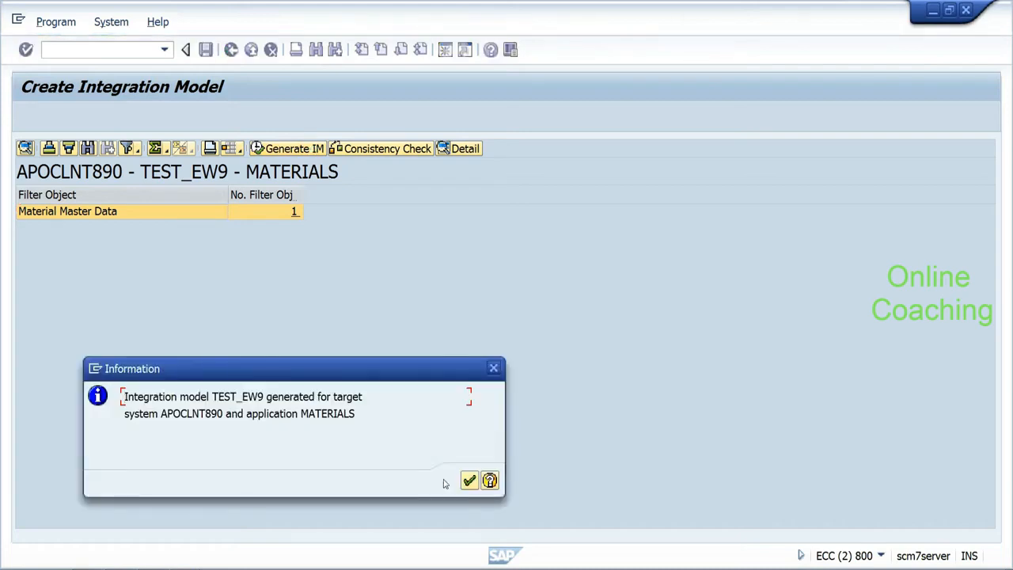
{"action": "left_click", "coordinate": [469, 480]}
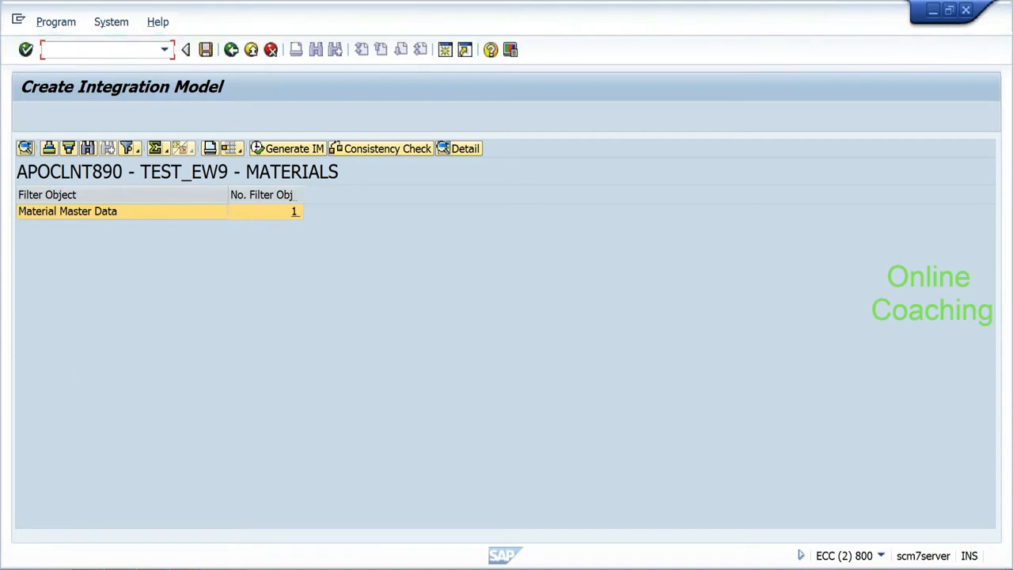
Step: In CFM2, mark TEST_EW9's MATERIALS model with the active new status and start activation
{"action": "key", "text": "Return"}
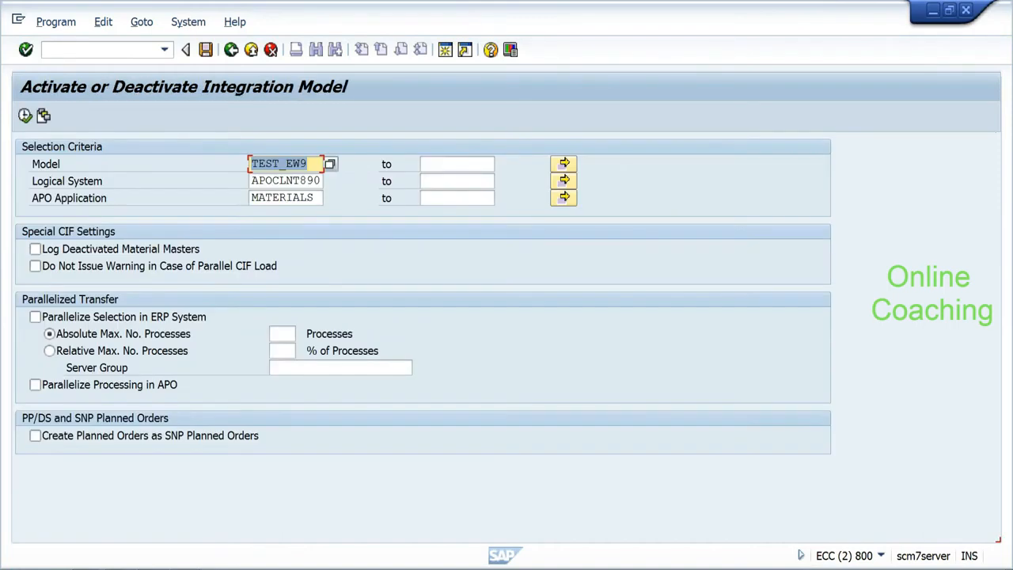
{"action": "left_click", "coordinate": [25, 117]}
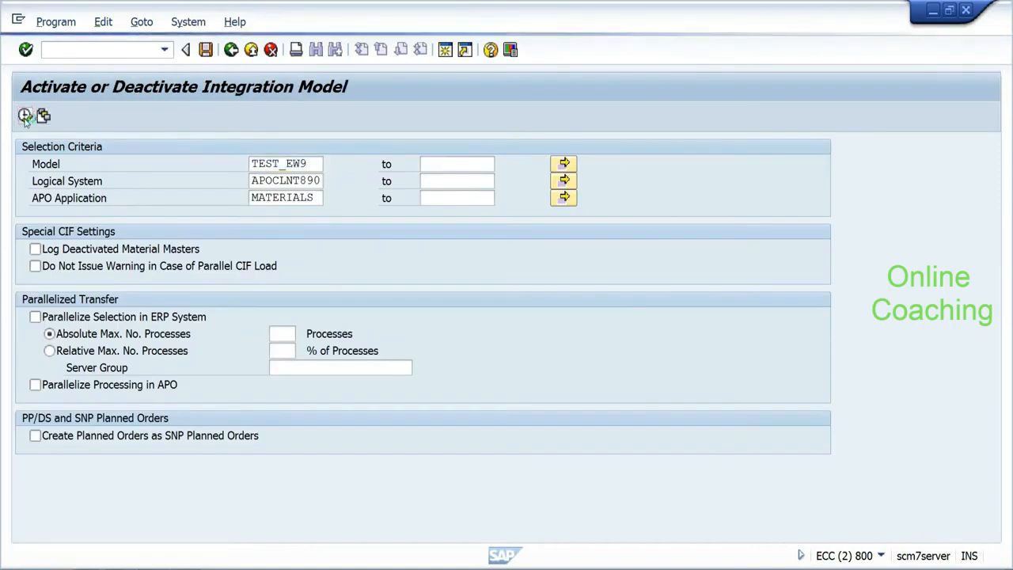
{"action": "left_click", "coordinate": [105, 216]}
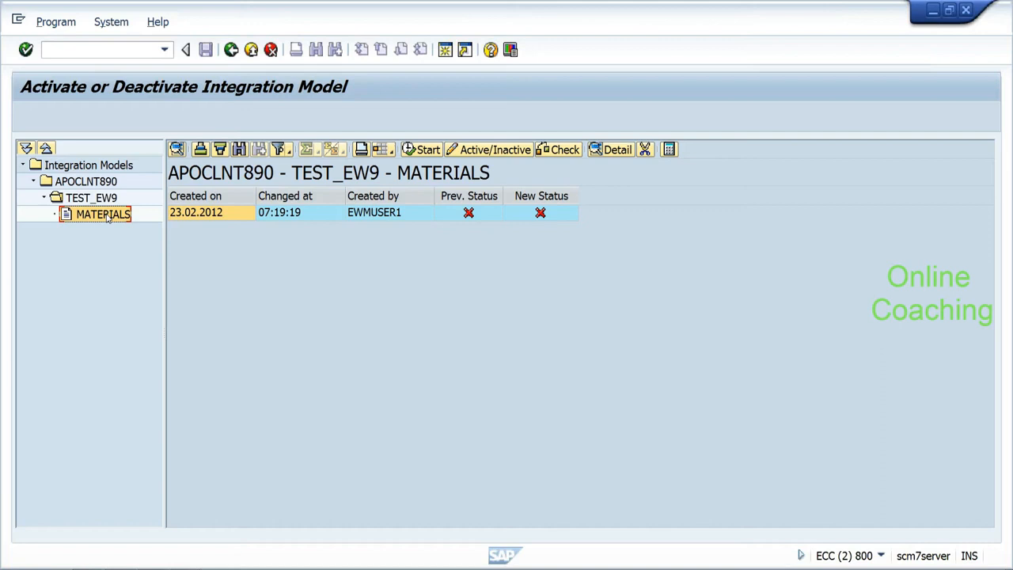
{"action": "left_click", "coordinate": [540, 213]}
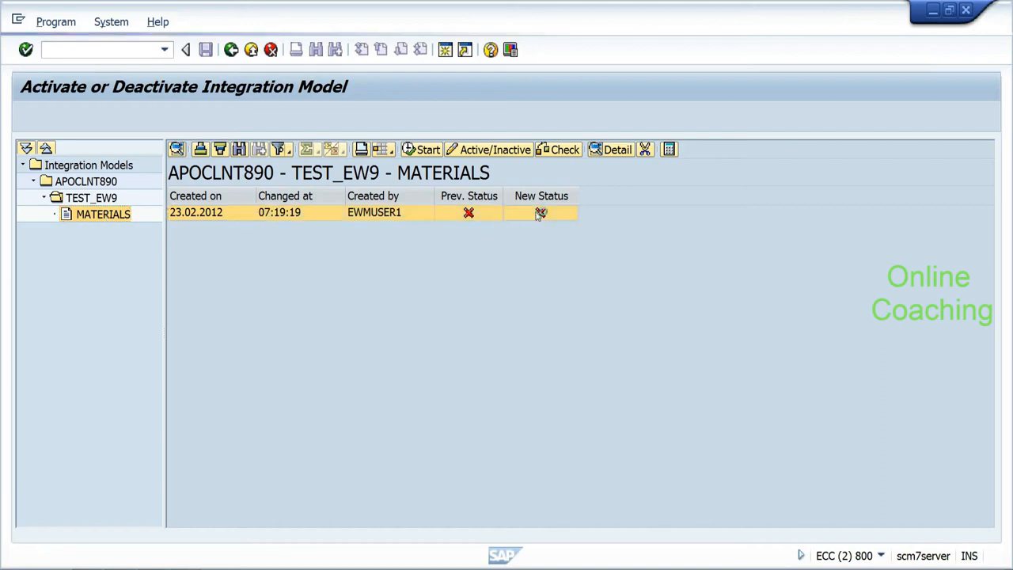
{"action": "left_click", "coordinate": [540, 212]}
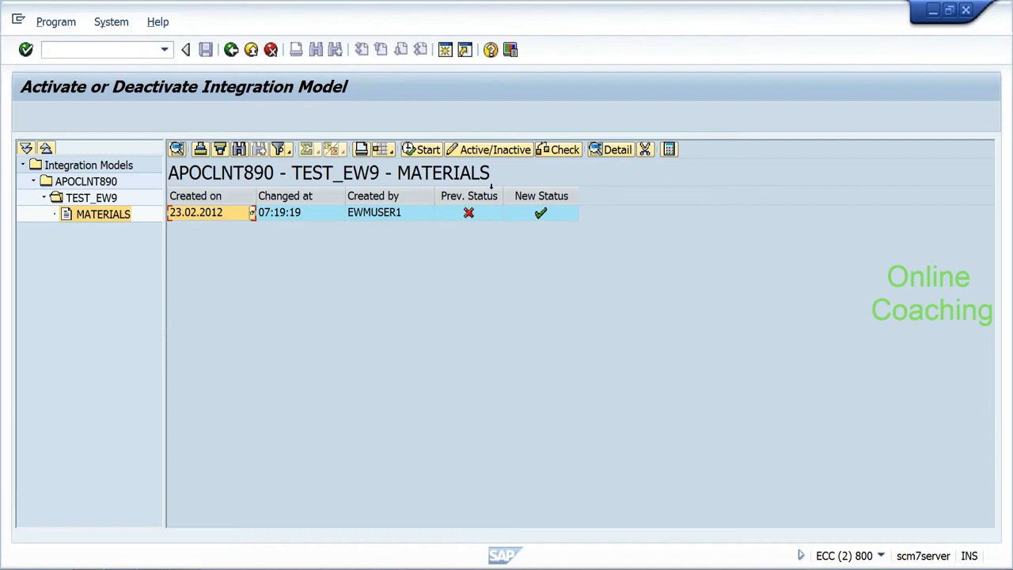
{"action": "left_click", "coordinate": [425, 152]}
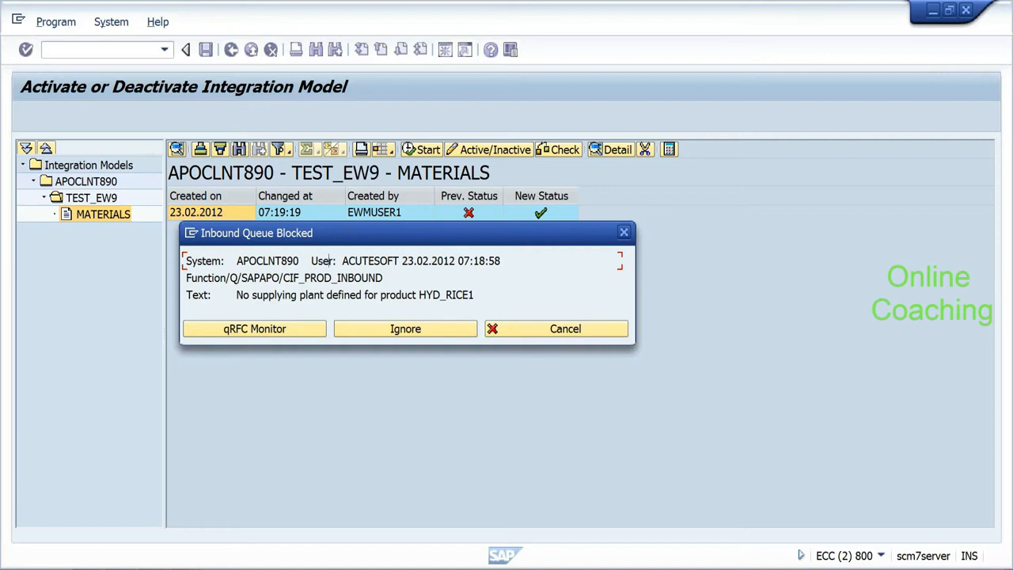
Step: Review the no-supplying-plant error for HYD_RICE1 and open the qRFC Monitor from the dialog
{"action": "left_click_drag", "start_coordinate": [235, 294], "coordinate": [475, 294]}
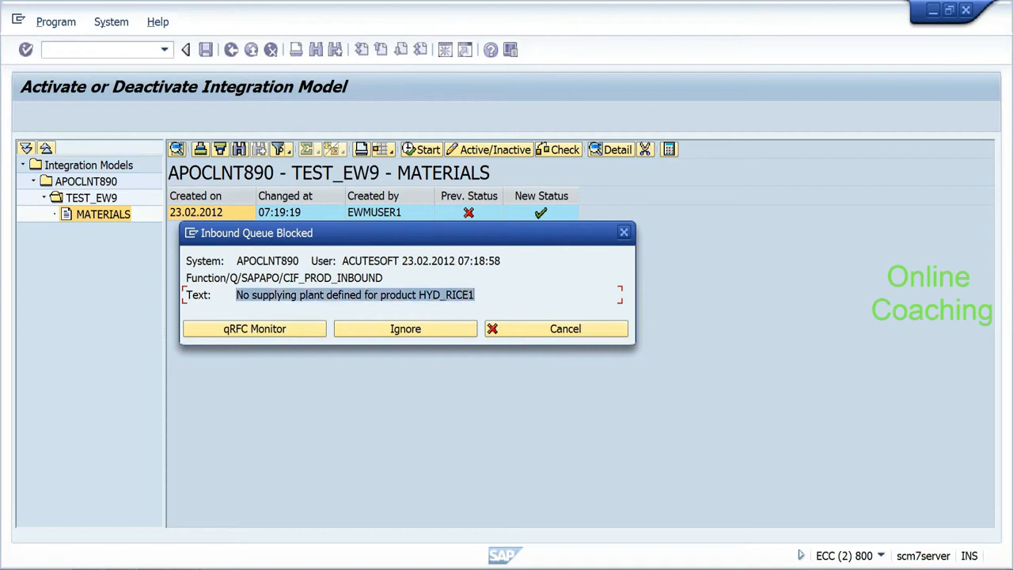
{"action": "left_click", "coordinate": [475, 296]}
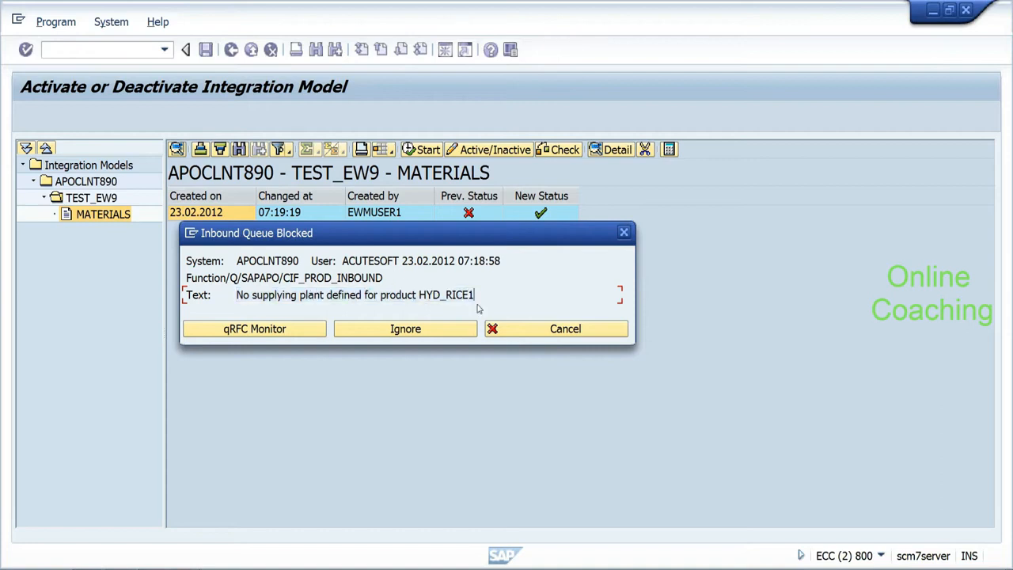
{"action": "left_click", "coordinate": [279, 330]}
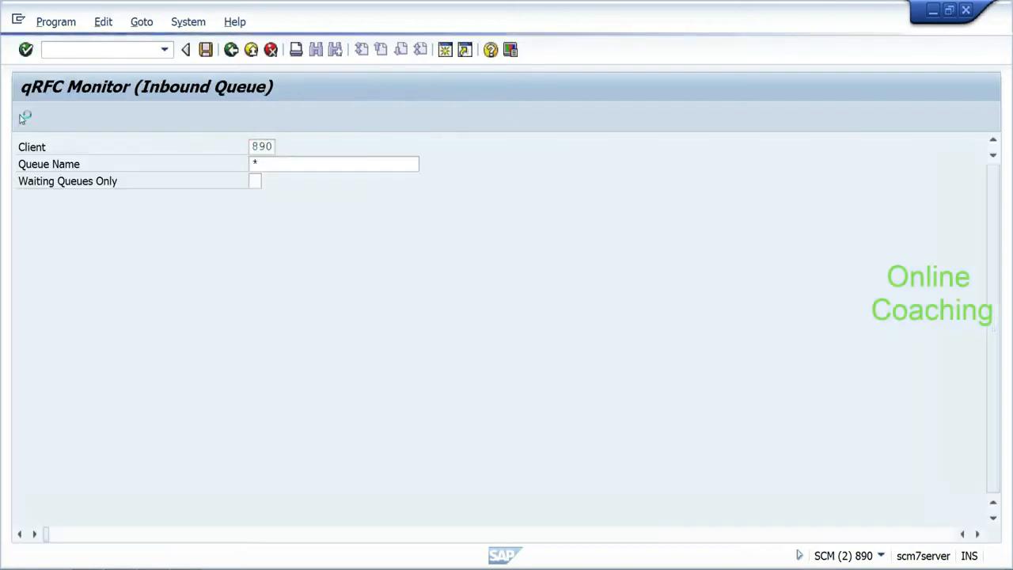
Step: Drill into the CFMATHYDPHYD_RICE1 queue's failed LUW and debug it in the ABAP debugger
{"action": "left_click", "coordinate": [23, 117]}
{"action": "left_click", "coordinate": [80, 255]}
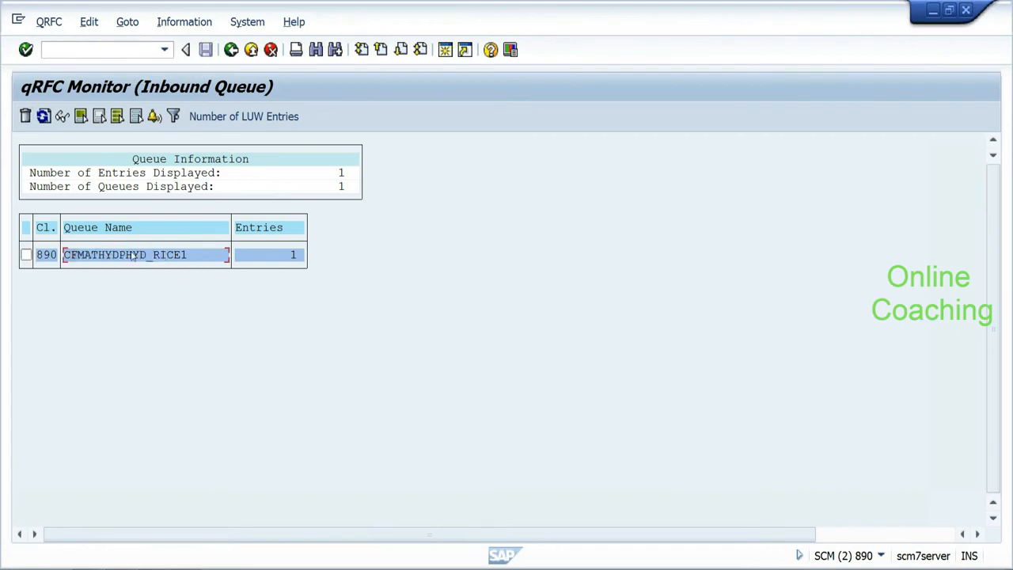
{"action": "double_click", "coordinate": [98, 262]}
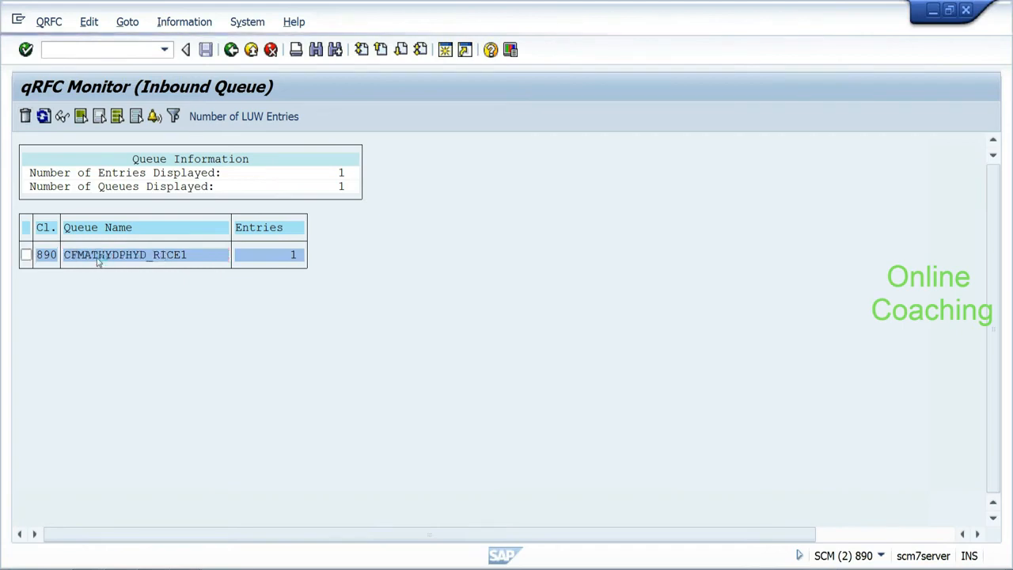
{"action": "double_click", "coordinate": [64, 189]}
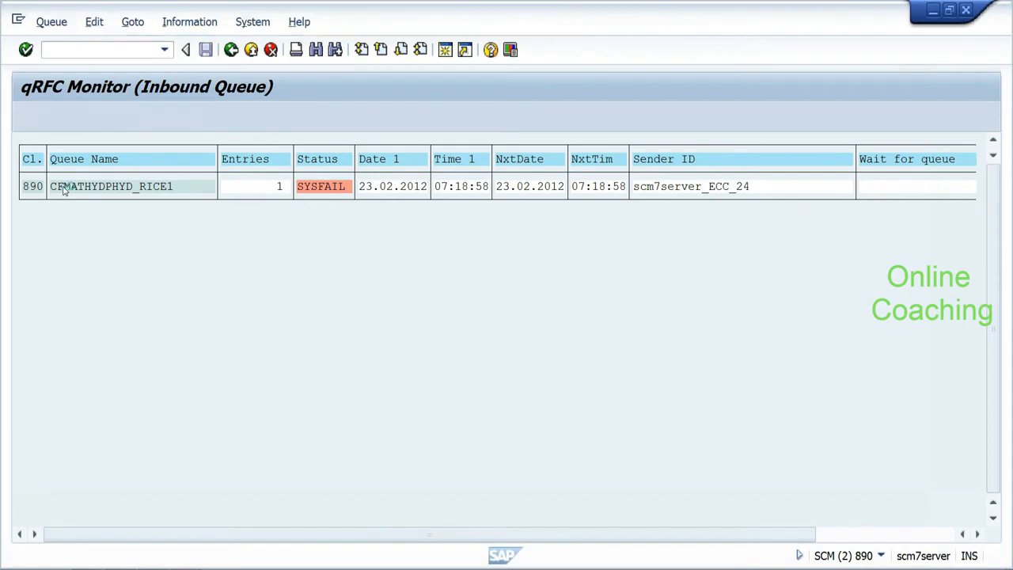
{"action": "left_click", "coordinate": [100, 116]}
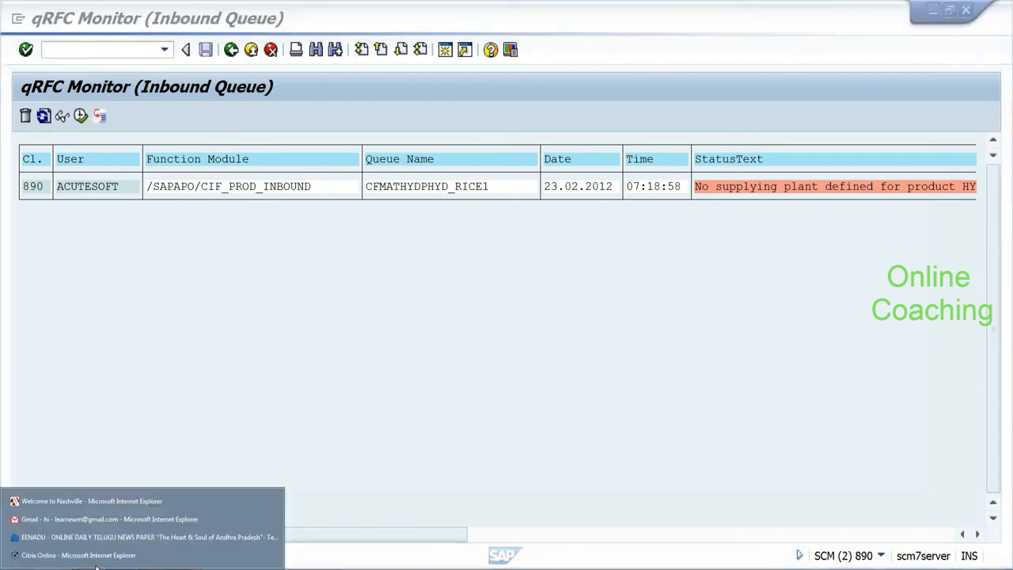
{"action": "left_click", "coordinate": [122, 525]}
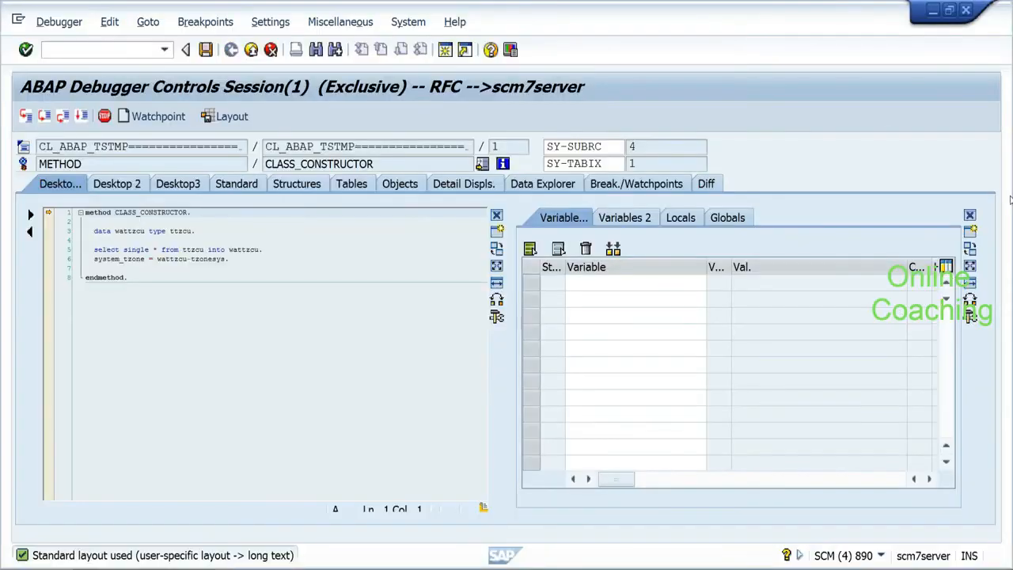
Step: Request a function-module breakpoint for the pattern /*dm*maintain*
{"action": "left_click", "coordinate": [223, 25]}
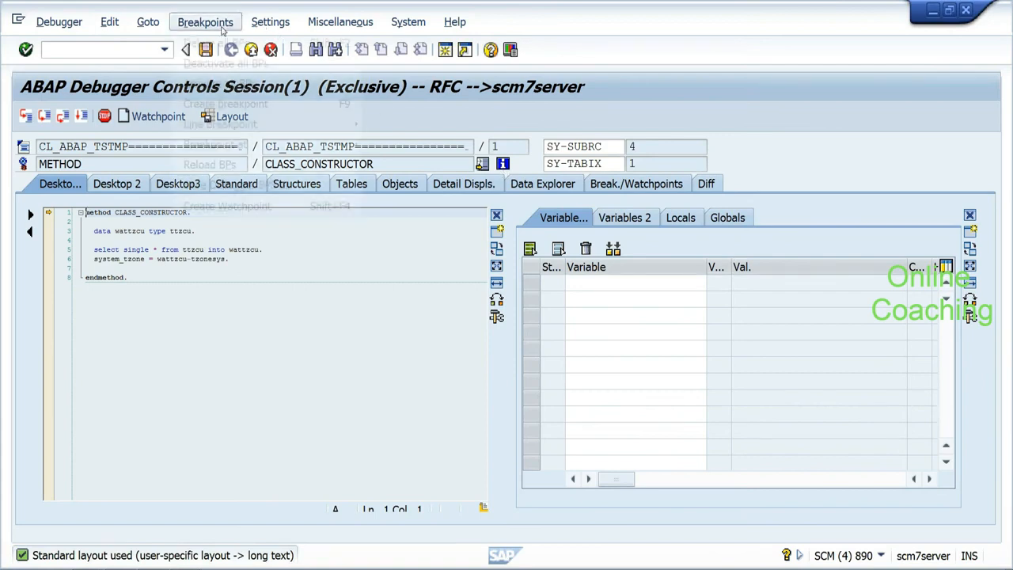
{"action": "mouse_move", "coordinate": [348, 151]}
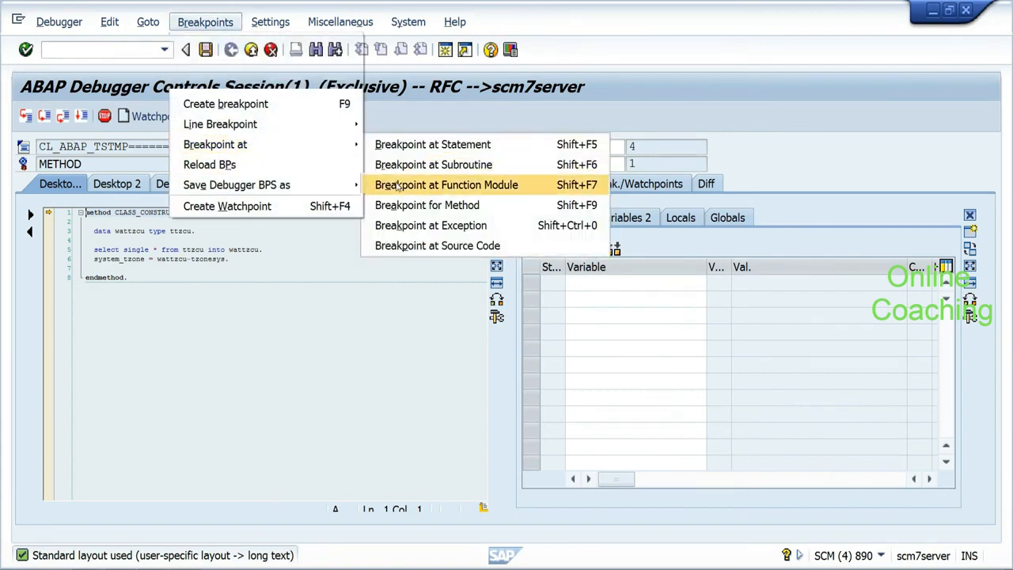
{"action": "left_click", "coordinate": [400, 184]}
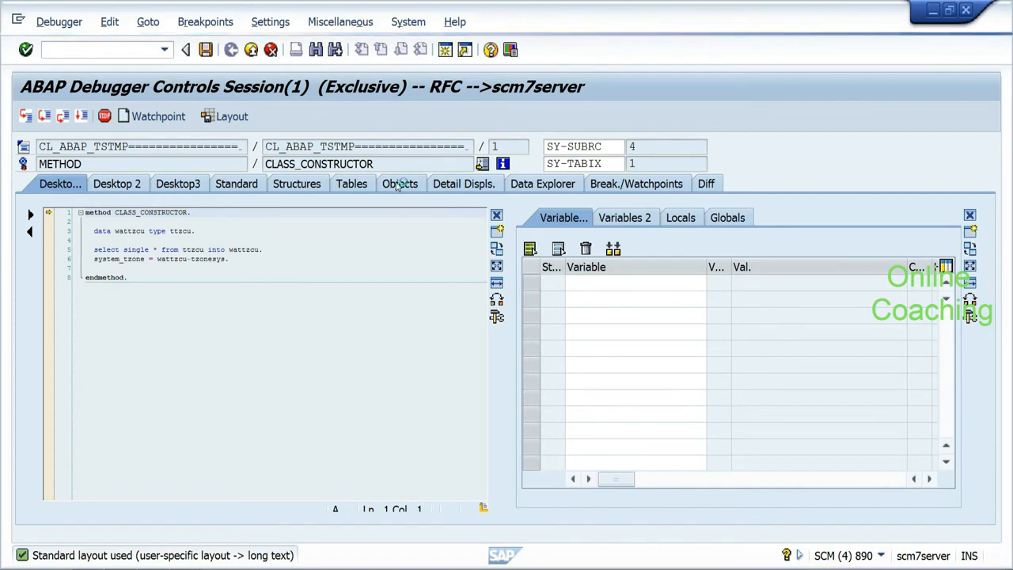
{"action": "left_click", "coordinate": [178, 373]}
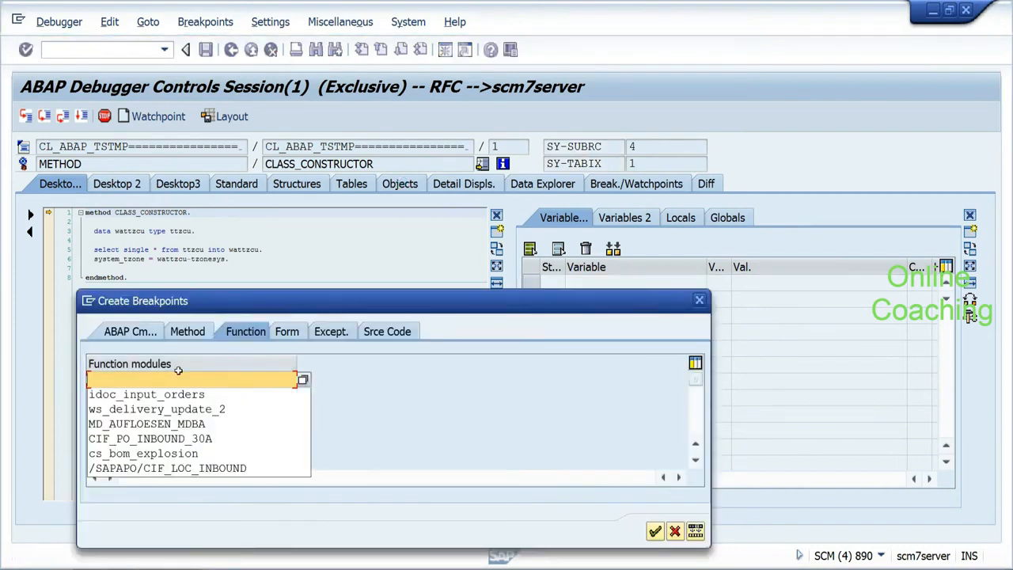
{"action": "type", "text": "/"}
{"action": "key", "text": "BackSpace"}
{"action": "type", "text": "/*dm*"}
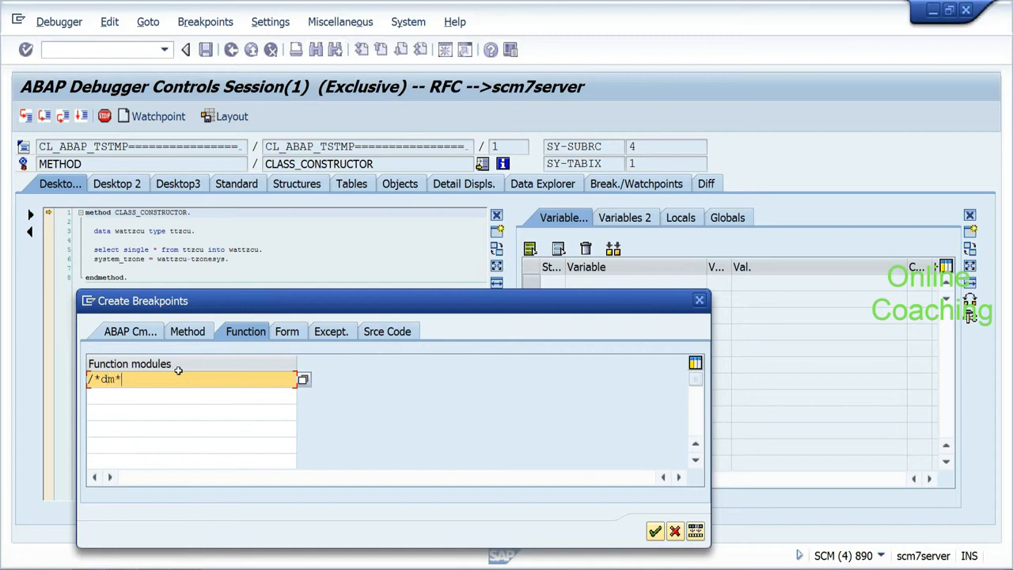
{"action": "type", "text": "maintain*"}
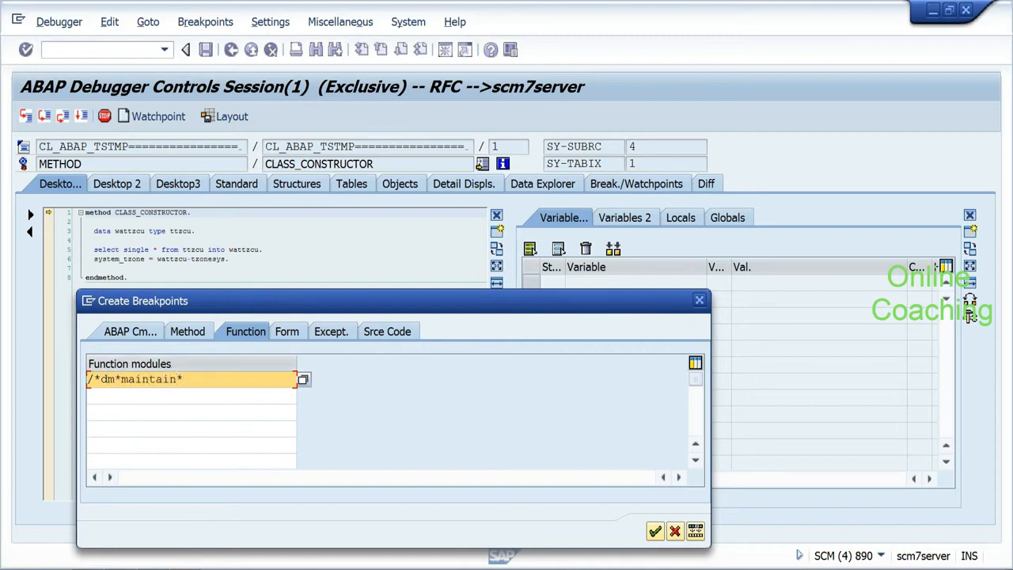
{"action": "left_click", "coordinate": [303, 380]}
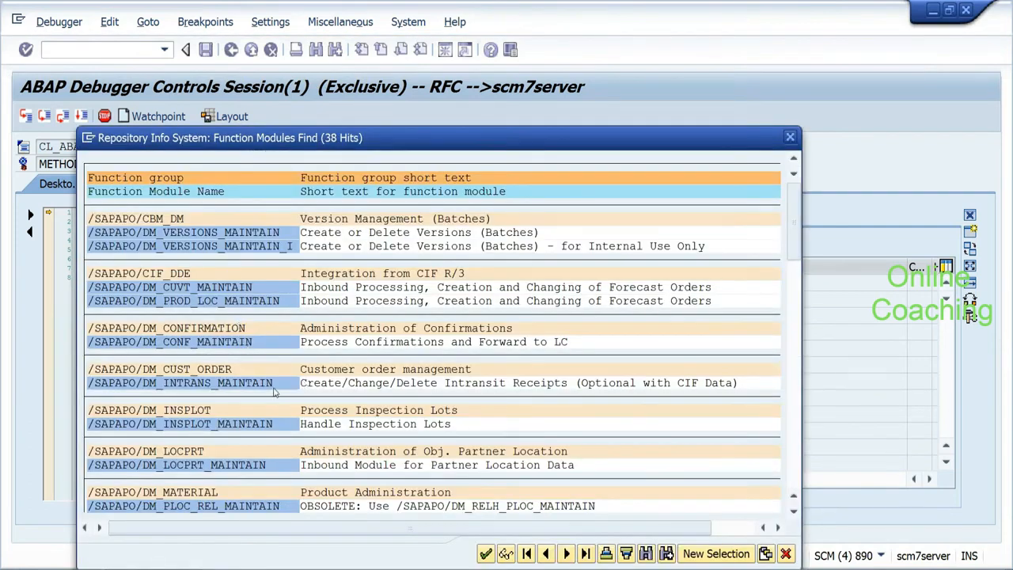
Step: Page through the 38 matching modules, then cancel both the hit list and the breakpoint dialog
{"action": "left_click", "coordinate": [792, 472]}
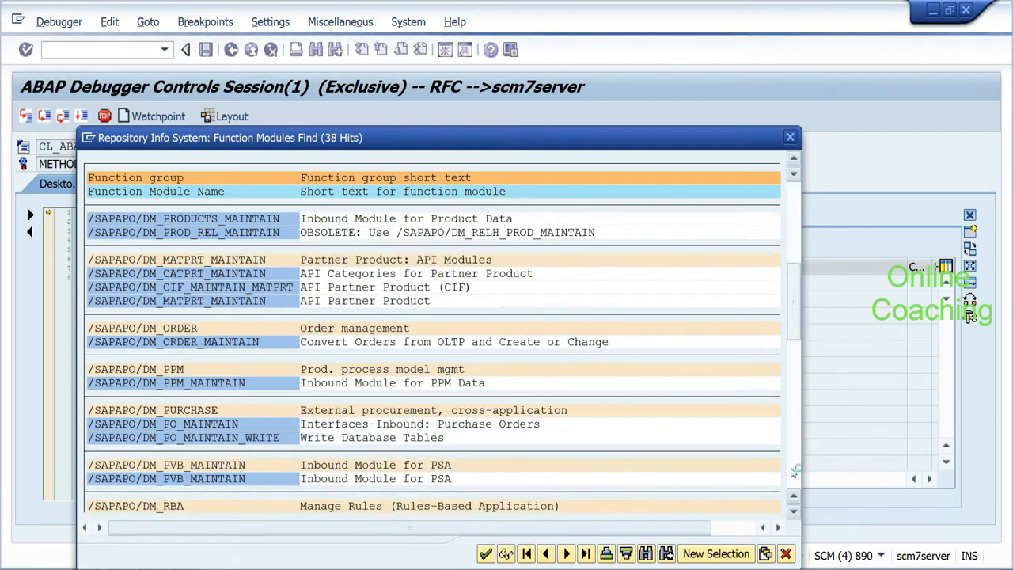
{"action": "left_click", "coordinate": [792, 472]}
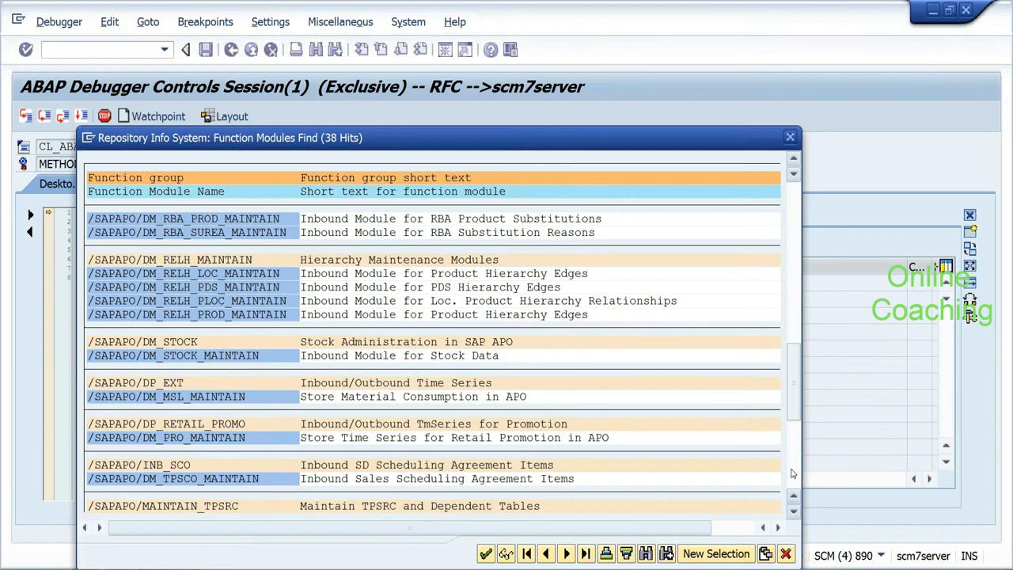
{"action": "left_click", "coordinate": [786, 553]}
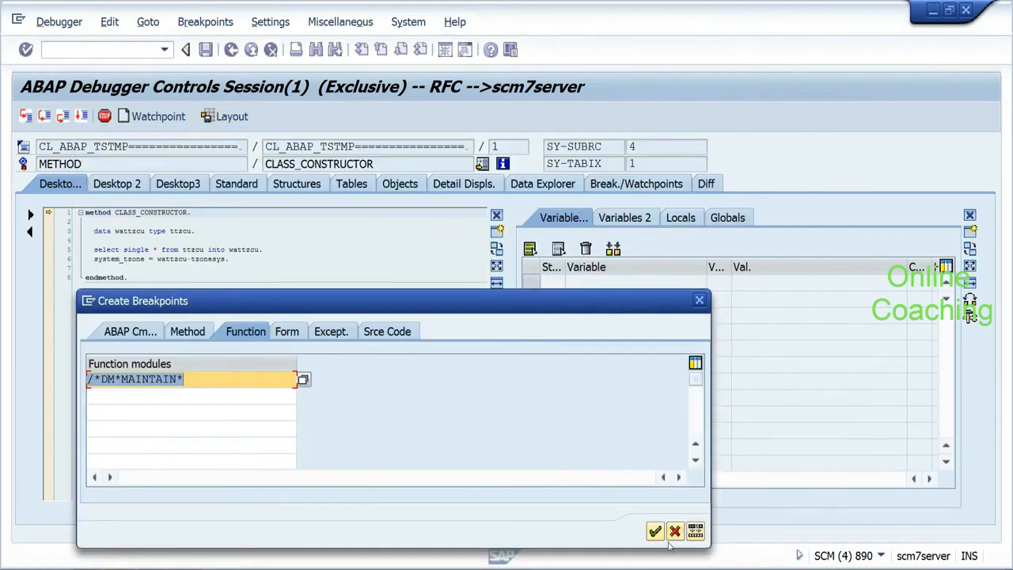
{"action": "left_click", "coordinate": [675, 532]}
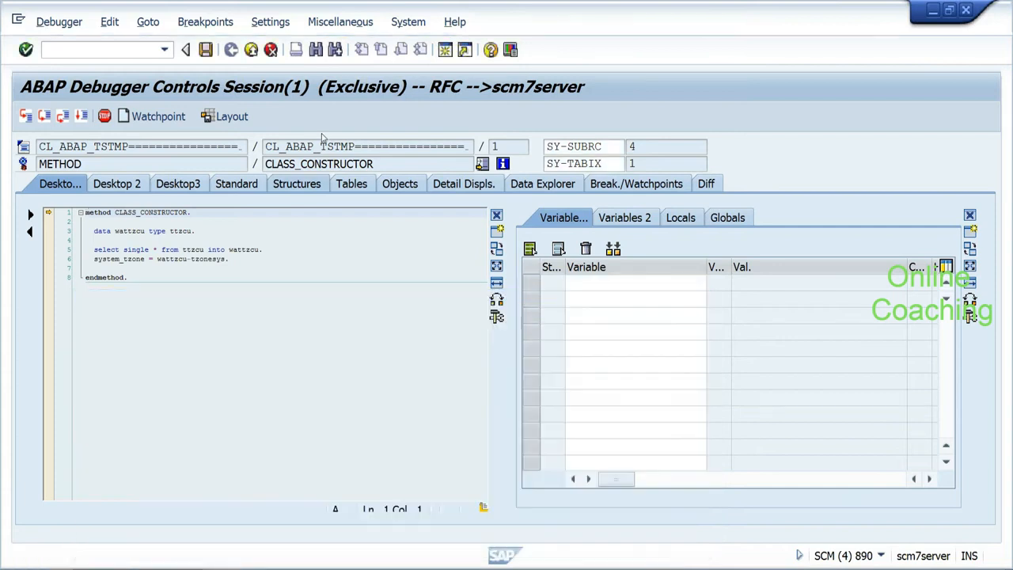
{"action": "left_click", "coordinate": [208, 24]}
Step: Create a watchpoint on SY-MSGNO with the free condition = '143'
{"action": "mouse_move", "coordinate": [341, 152]}
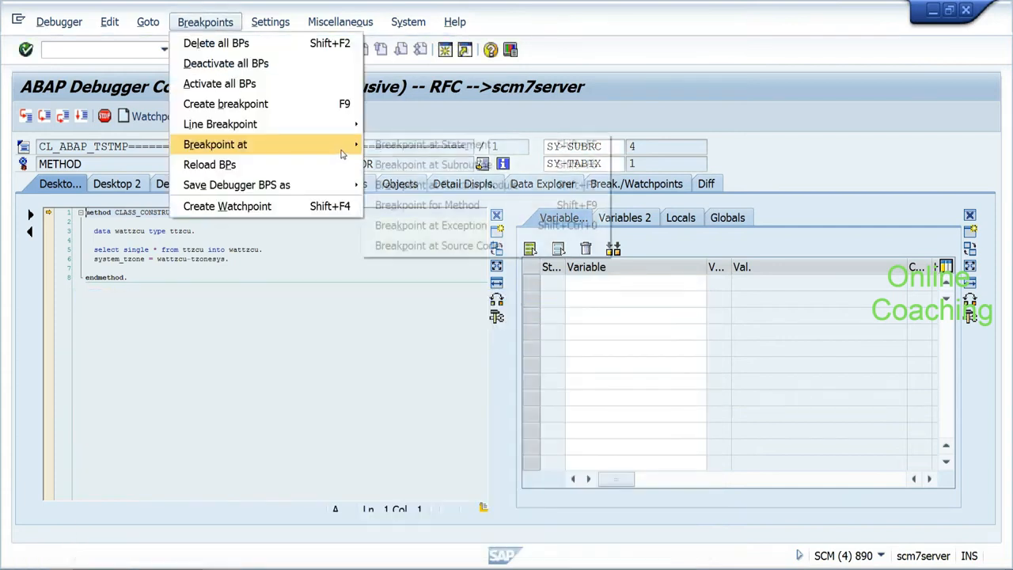
{"action": "left_click", "coordinate": [388, 355]}
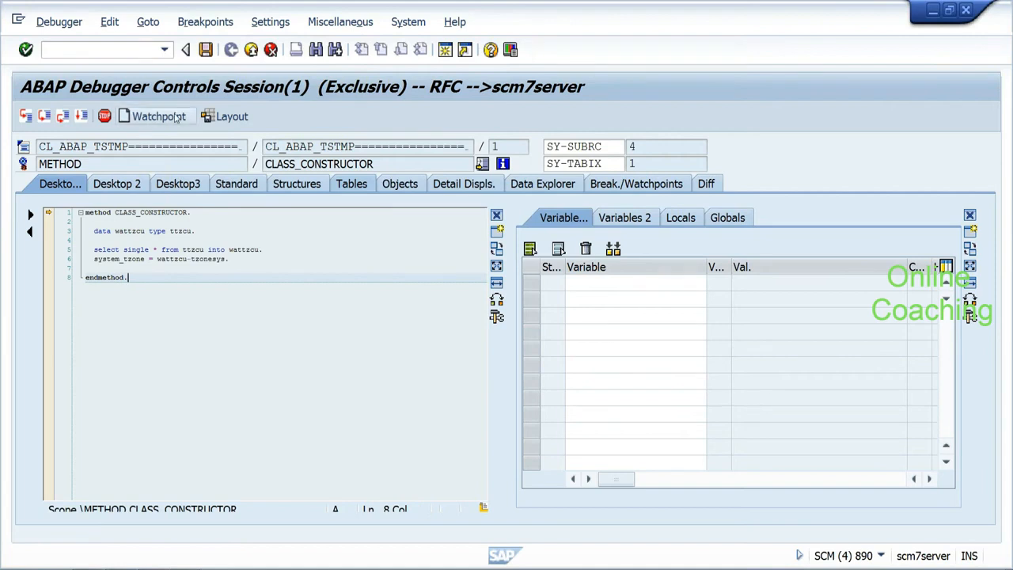
{"action": "left_click", "coordinate": [176, 116]}
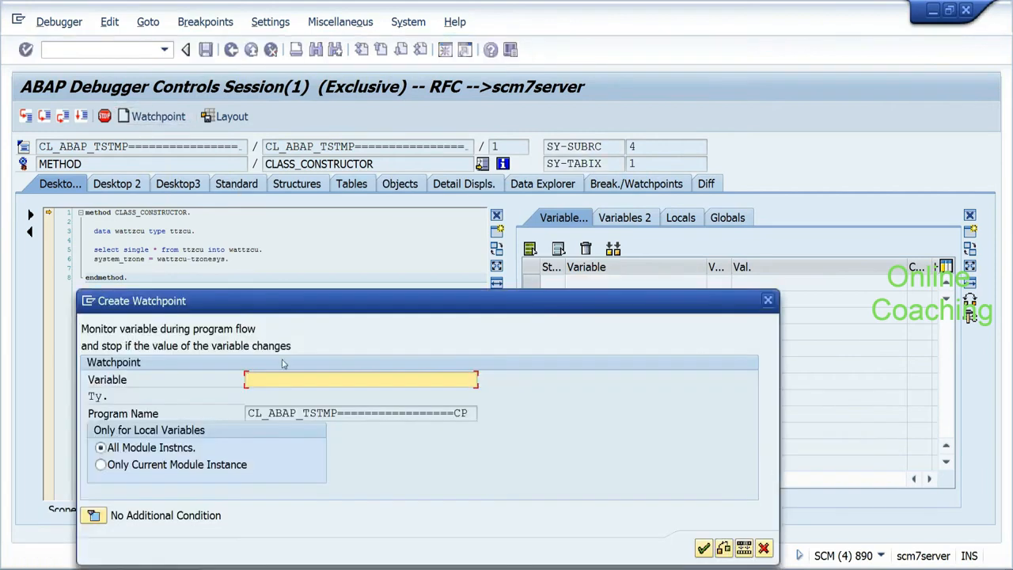
{"action": "type", "text": "sy"}
{"action": "left_click", "coordinate": [278, 395]}
{"action": "left_click", "coordinate": [94, 515]}
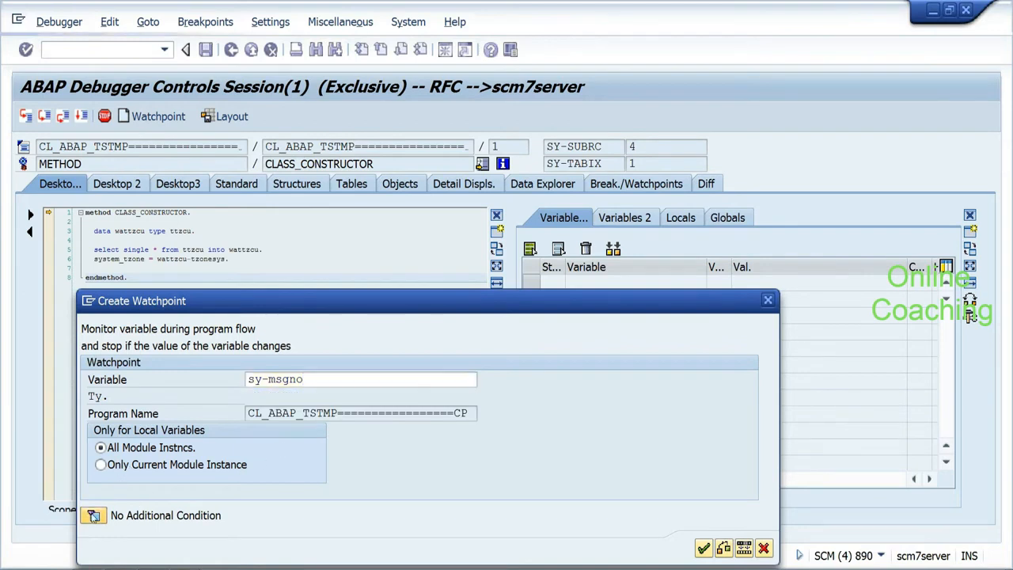
{"action": "type", "text": "="}
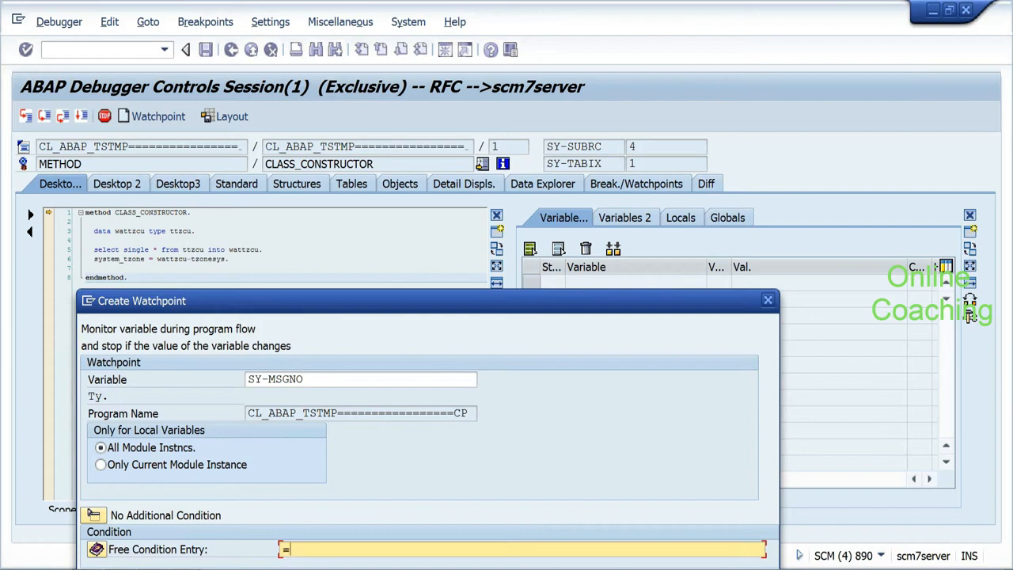
{"action": "type", "text": " '143'"}
{"action": "left_click_drag", "start_coordinate": [584, 299], "coordinate": [593, 194]}
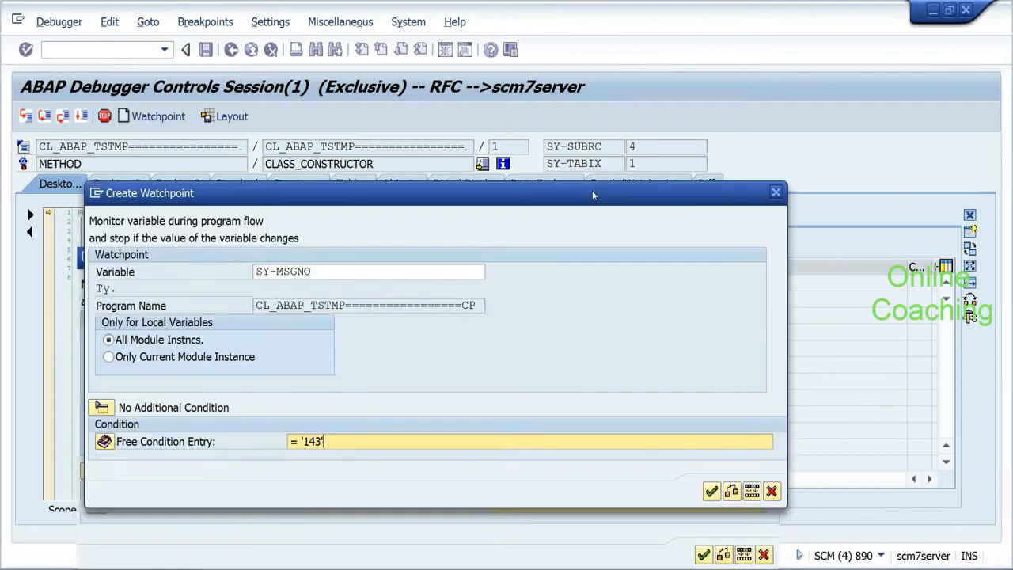
{"action": "key", "text": "Return"}
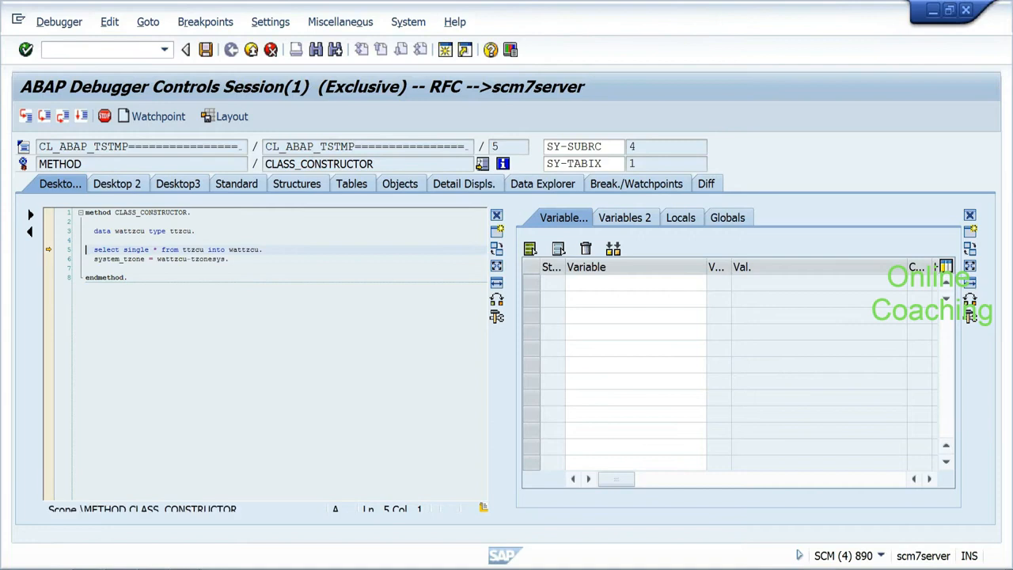
Step: Continue execution to line 104 of /SAPAPO/CIF_PROD_INBOUND, then bring the Gmail window forward
{"action": "key", "text": "F8"}
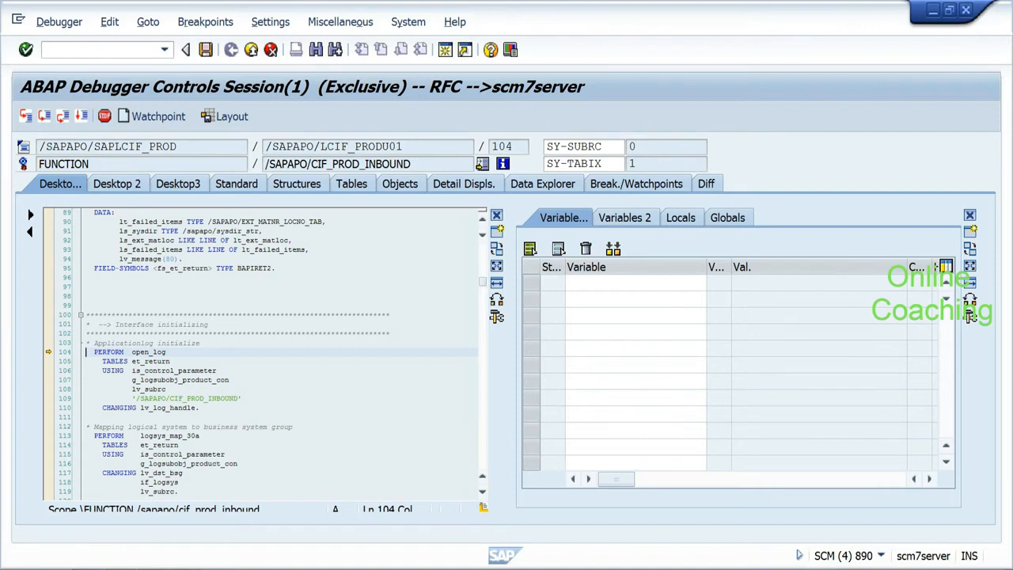
{"action": "left_click", "coordinate": [484, 224]}
{"action": "scroll", "coordinate": [484, 229], "scroll_direction": "up", "scroll_amount": 15}
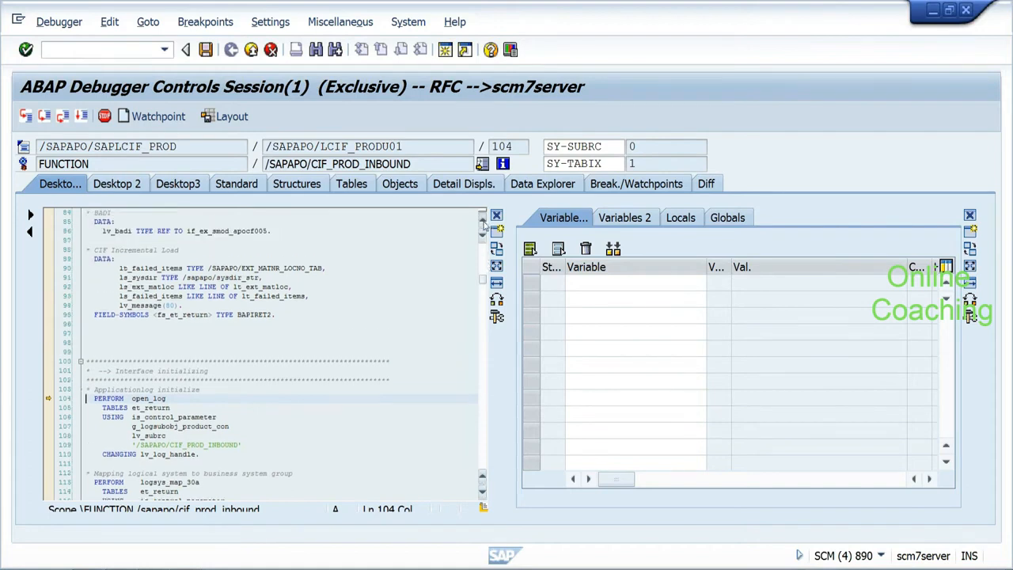
{"action": "left_click_drag", "start_coordinate": [483, 263], "coordinate": [483, 284]}
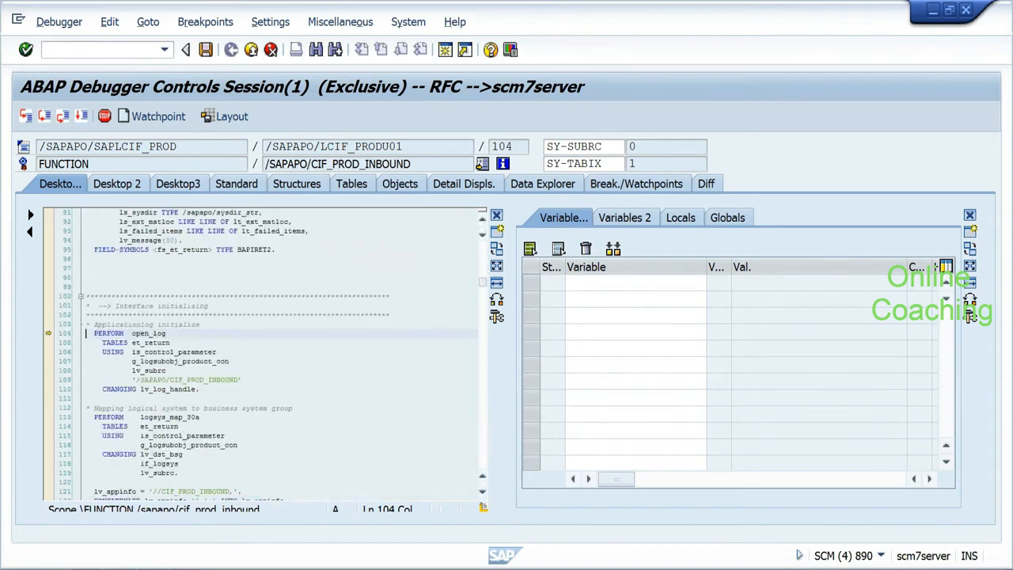
{"action": "left_click", "coordinate": [118, 519]}
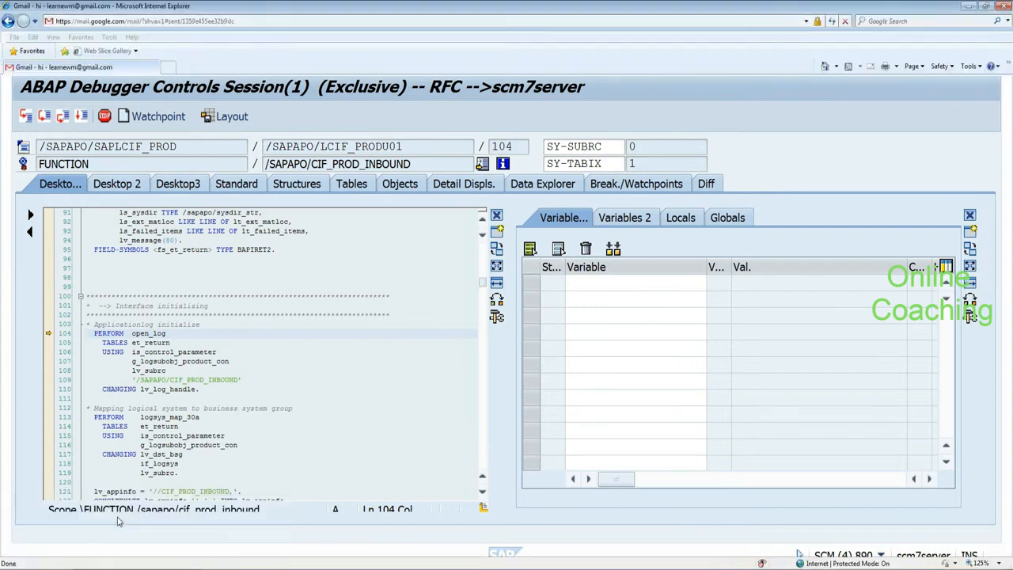
Step: Go to Gmail's Sent Mail folder, then return to the ABAP debugger
{"action": "left_click_drag", "start_coordinate": [1003, 312], "coordinate": [1010, 108]}
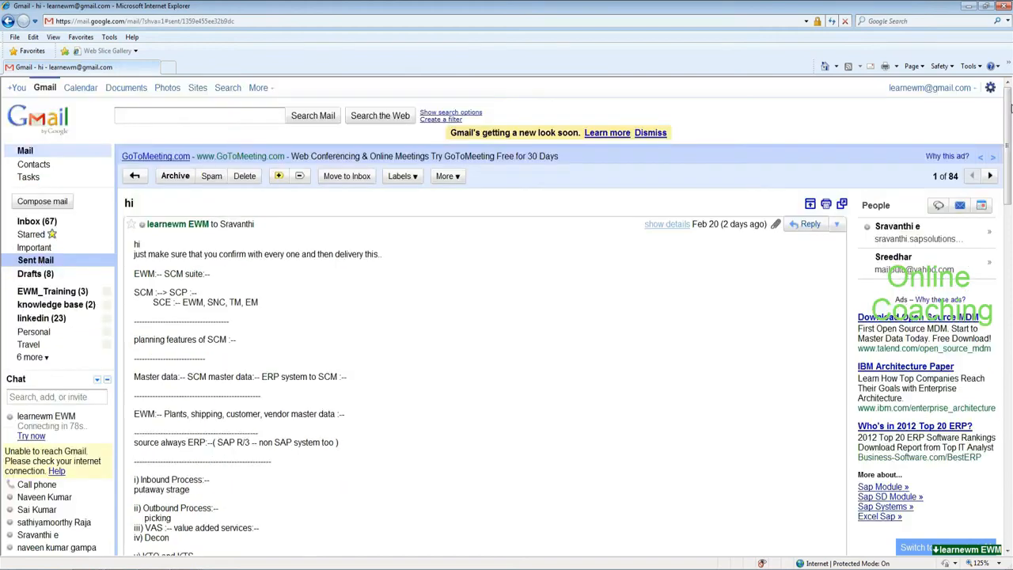
{"action": "left_click", "coordinate": [40, 261]}
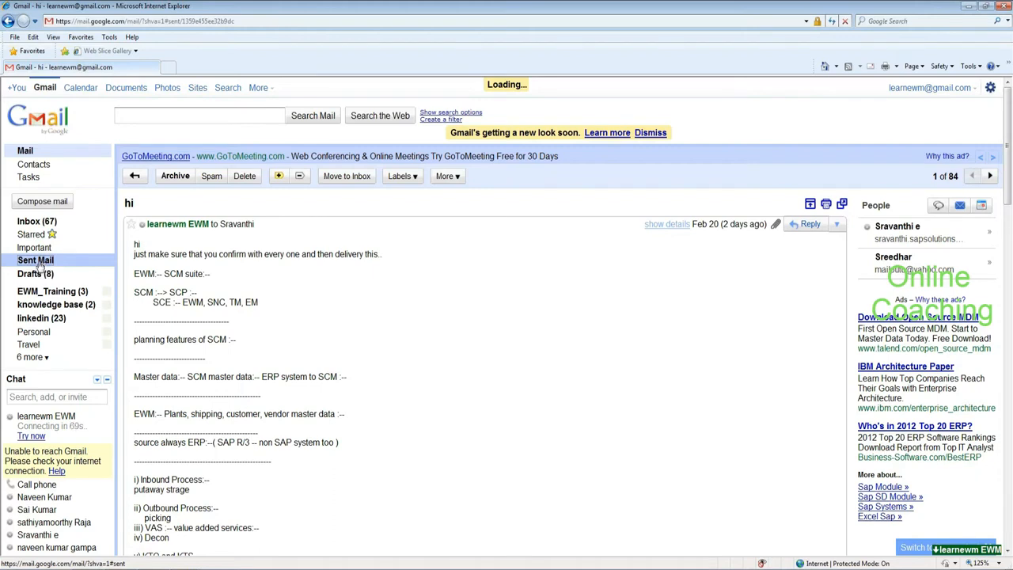
{"action": "key", "text": "alt+Tab"}
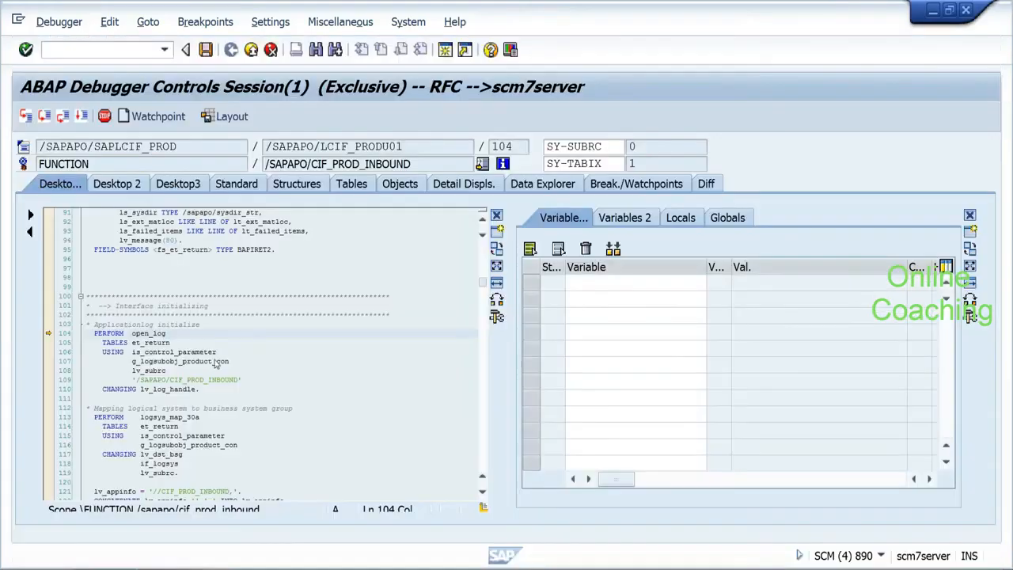
{"action": "mouse_move", "coordinate": [217, 360]}
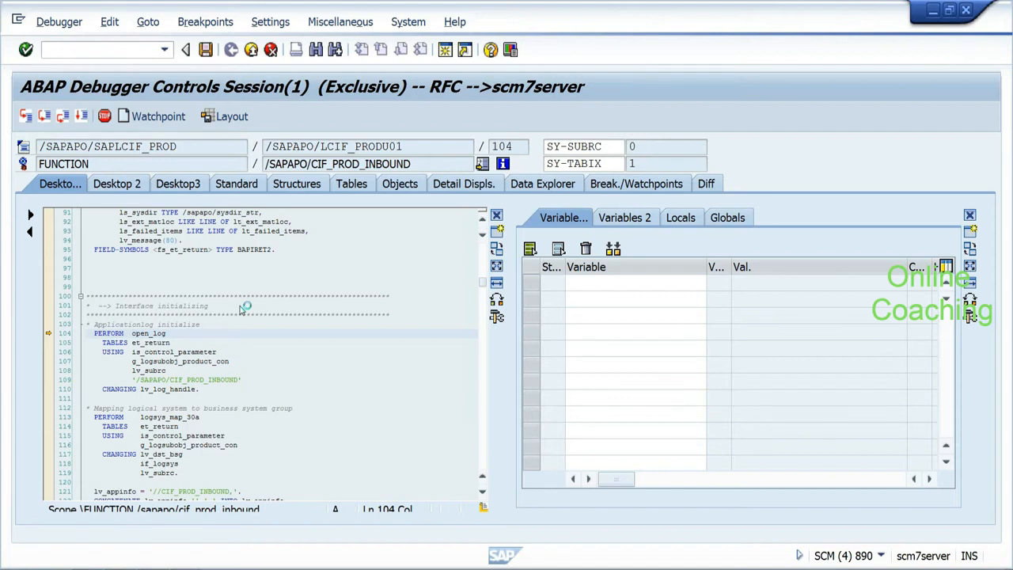
Step: Stop debugging and return to the qRFC Monitor
{"action": "left_click", "coordinate": [744, 187]}
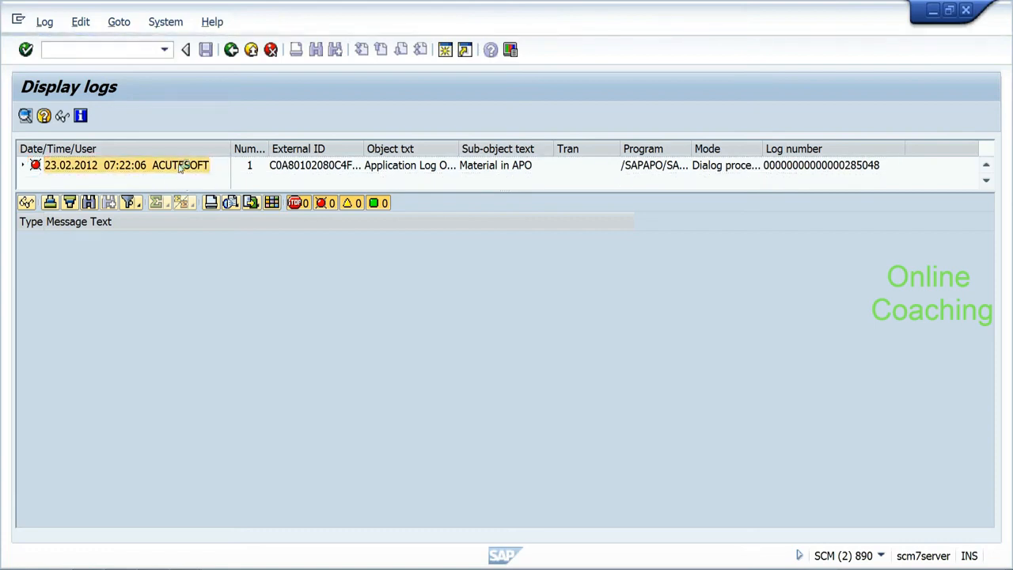
Step: Inspect the 'No supplying plant defined for product HYD_RICE1' error, noting message number 146
{"action": "double_click", "coordinate": [180, 165]}
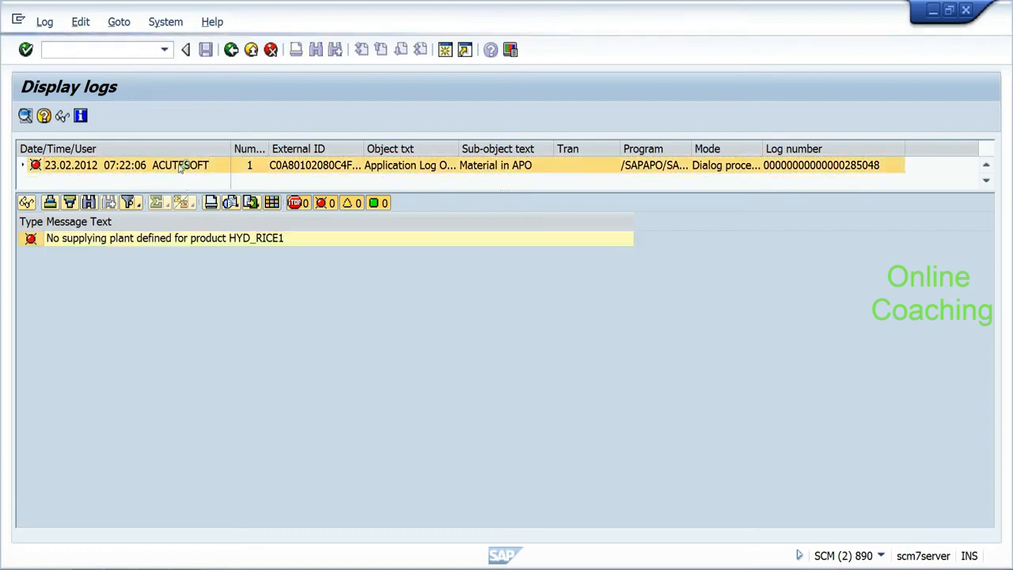
{"action": "left_click", "coordinate": [38, 242]}
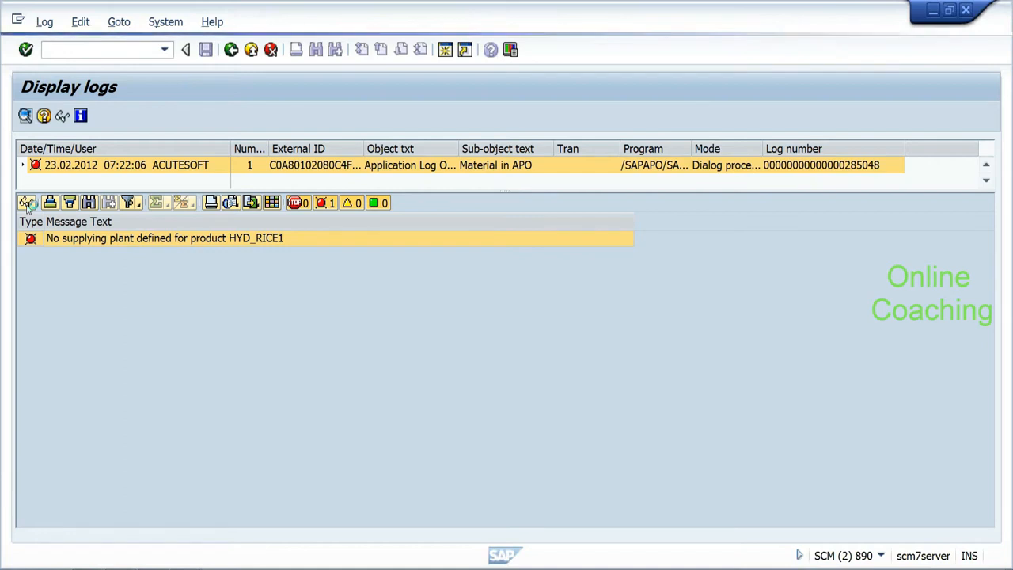
{"action": "left_click", "coordinate": [26, 202]}
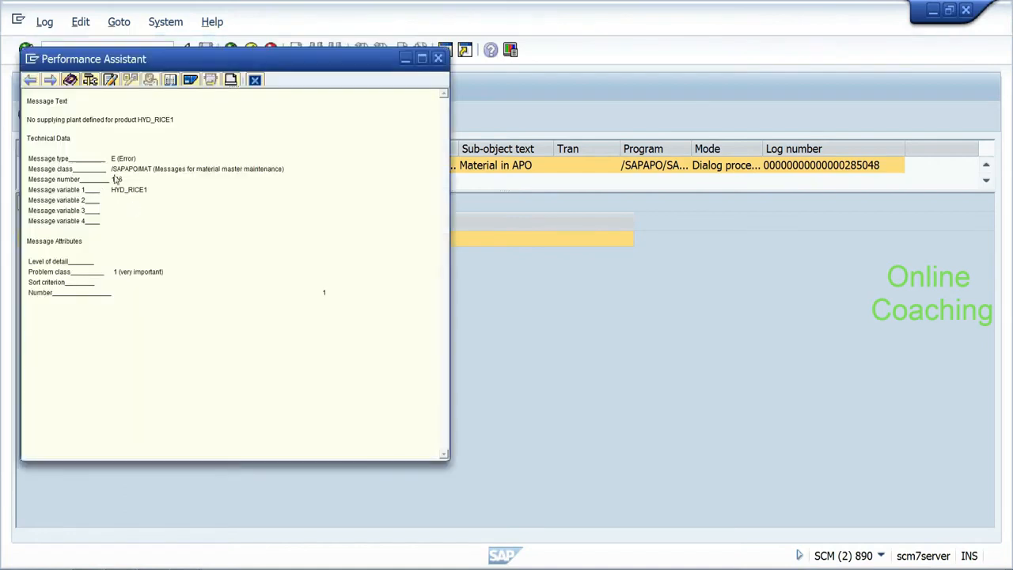
{"action": "left_click_drag", "start_coordinate": [112, 179], "coordinate": [125, 182]}
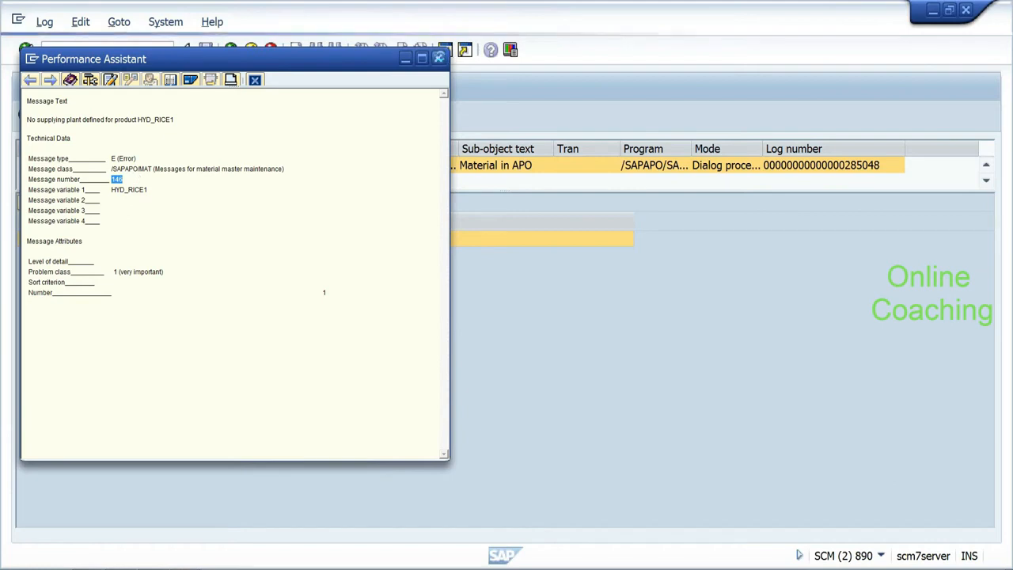
{"action": "left_click", "coordinate": [438, 58]}
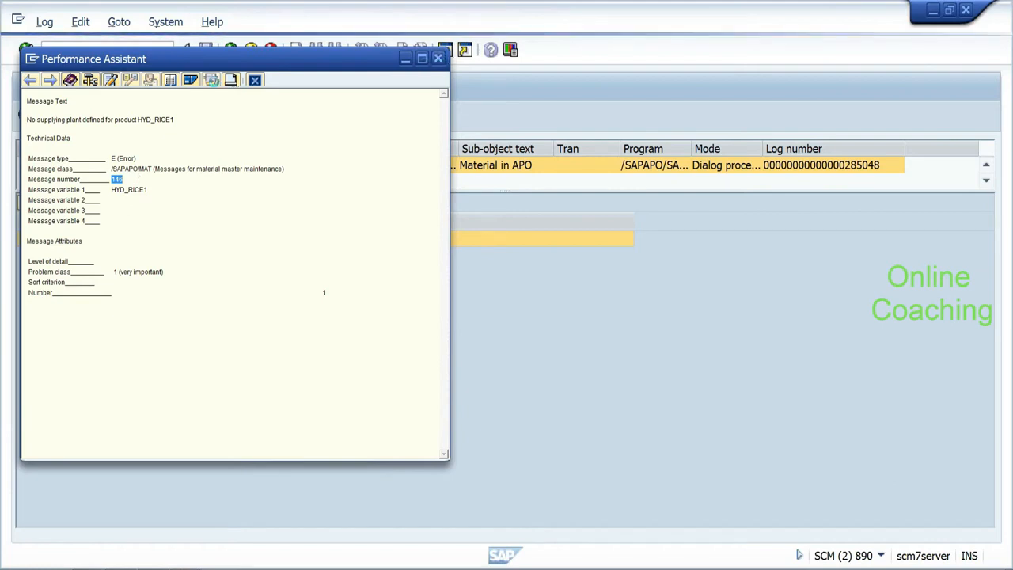
{"action": "left_click", "coordinate": [232, 51]}
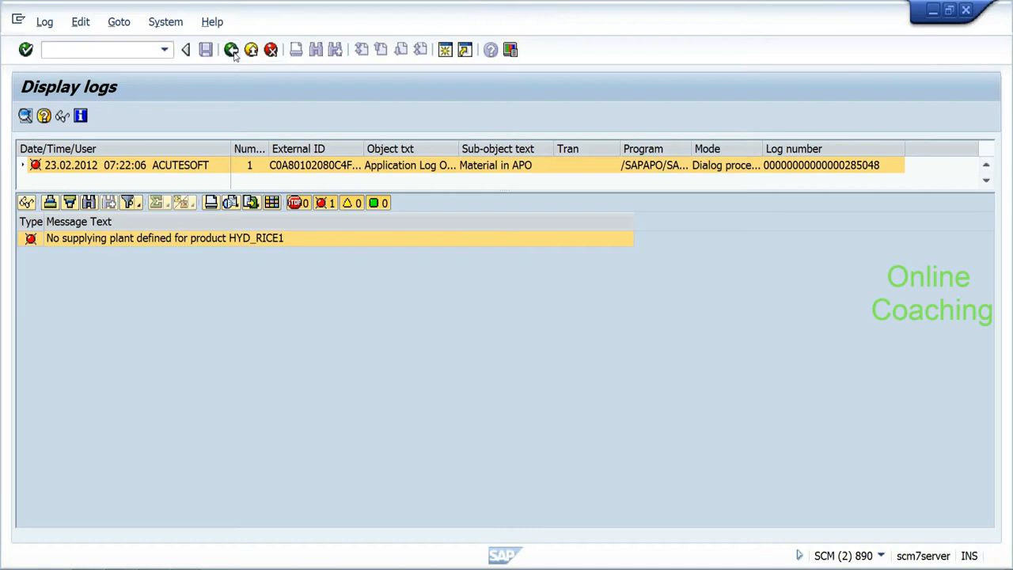
Step: Restart debugging of the failed CIF_PROD_INBOUND queue entry, leaving the breakpoint menu unused
{"action": "left_click", "coordinate": [232, 50]}
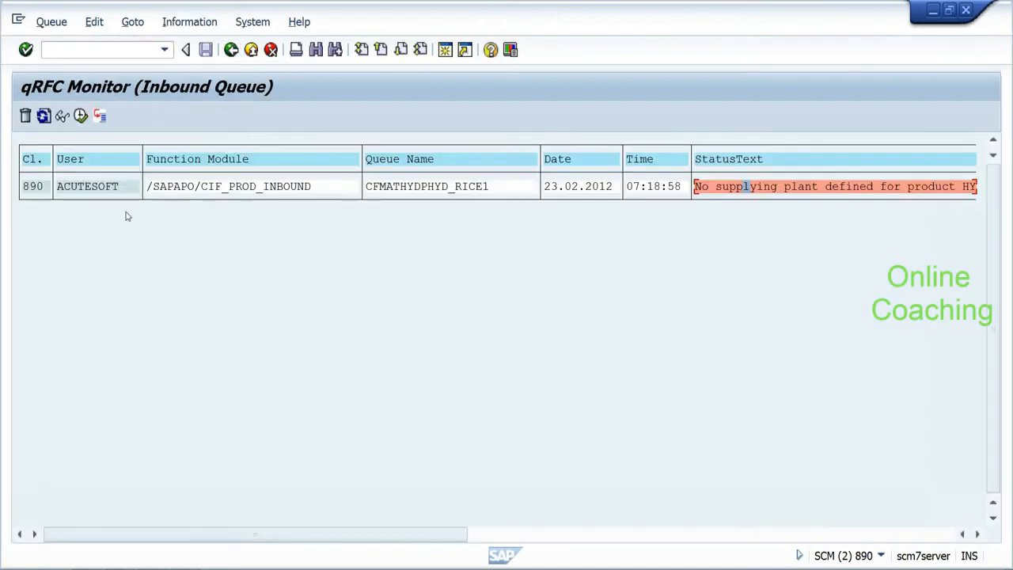
{"action": "left_click", "coordinate": [100, 117]}
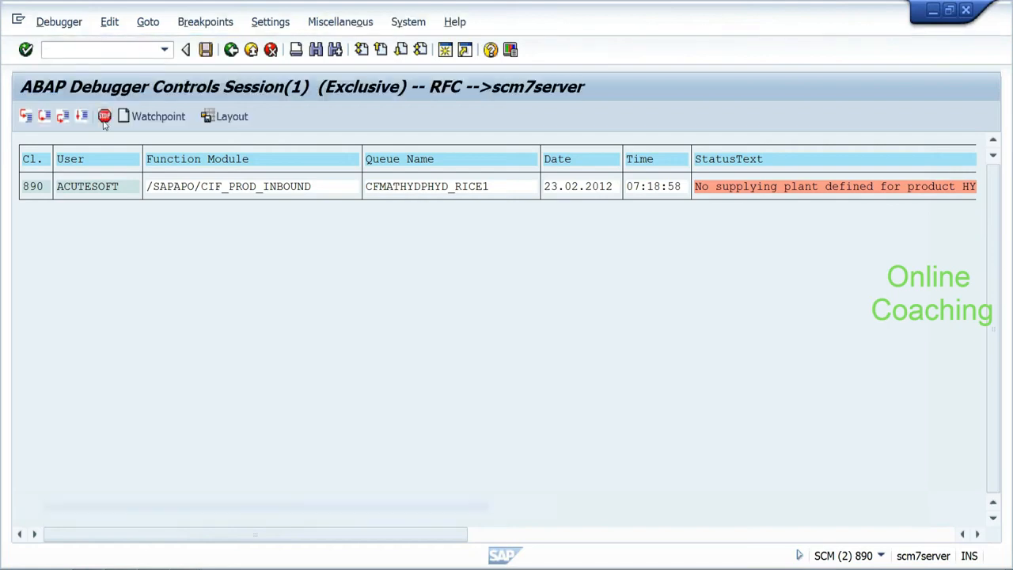
{"action": "left_click", "coordinate": [198, 22]}
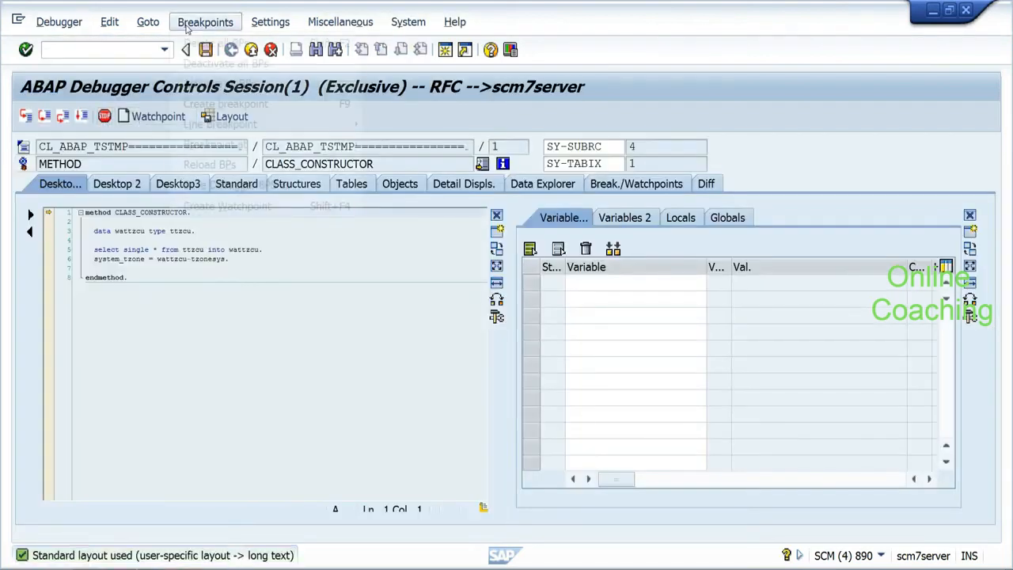
{"action": "mouse_move", "coordinate": [316, 144]}
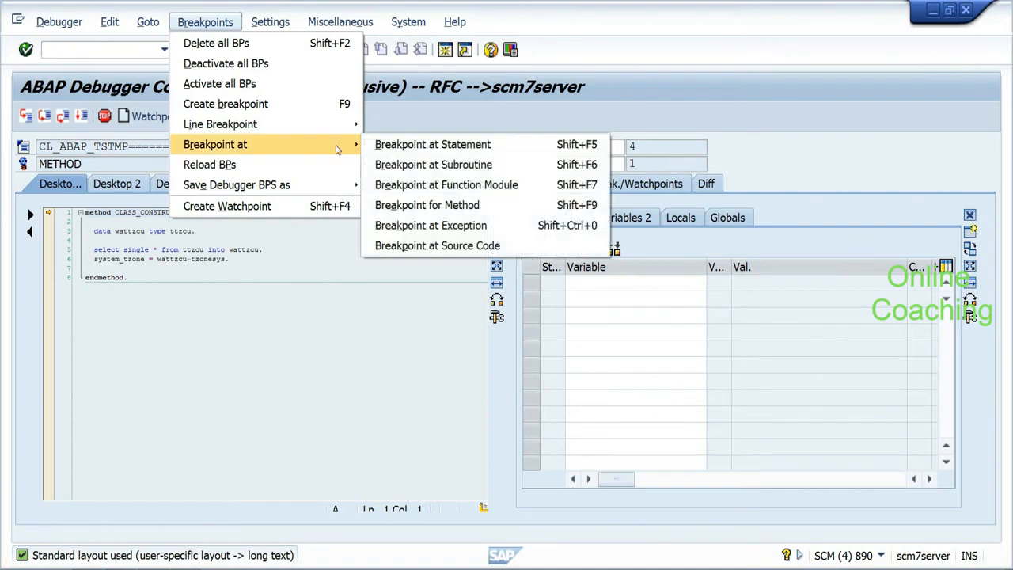
{"action": "left_click", "coordinate": [323, 285]}
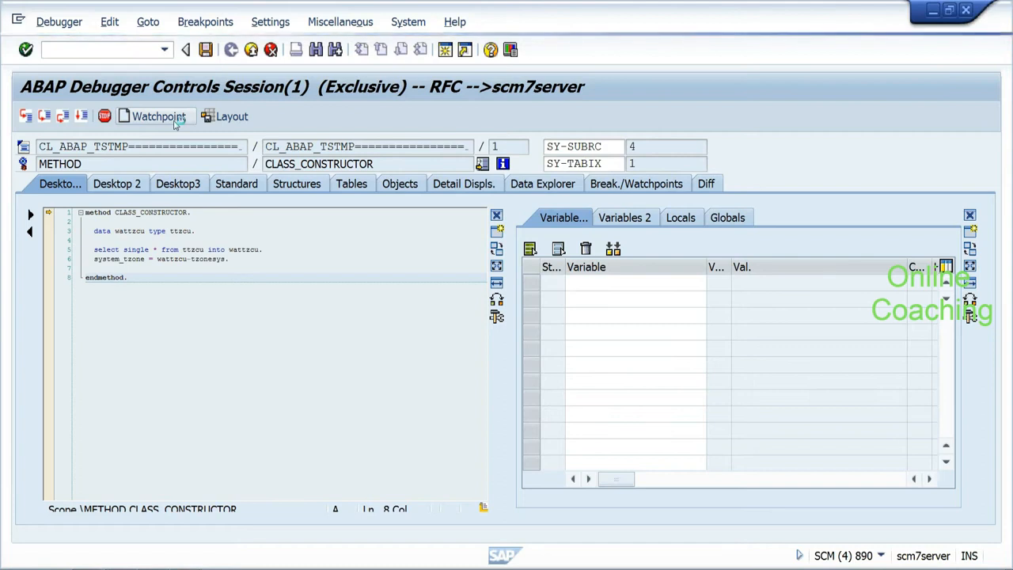
Step: Set a SY-MSGNO watchpoint with free condition = '146' and confirm its creation
{"action": "left_click", "coordinate": [158, 117]}
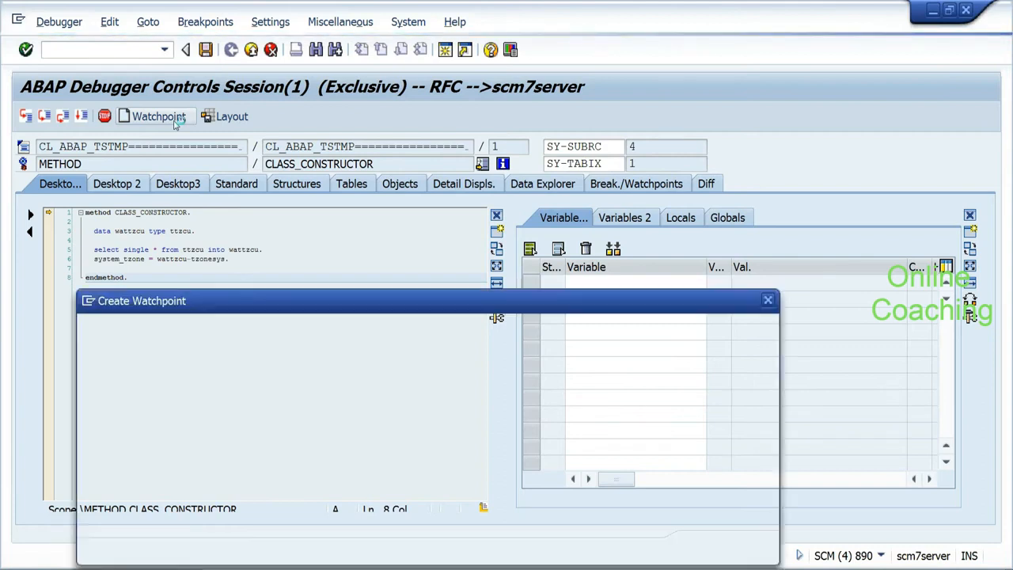
{"action": "type", "text": "s"}
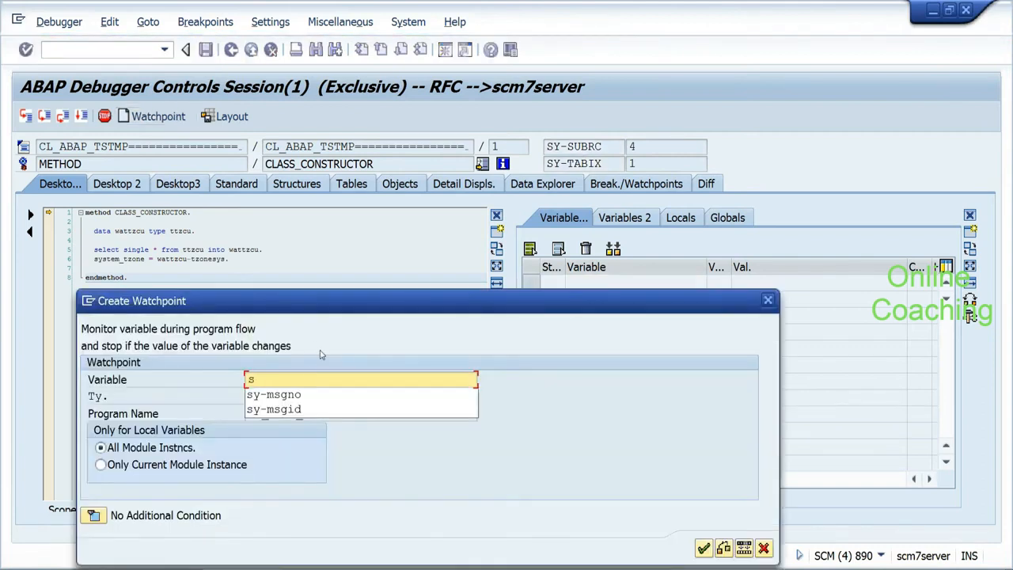
{"action": "left_click", "coordinate": [273, 394]}
{"action": "left_click", "coordinate": [94, 516]}
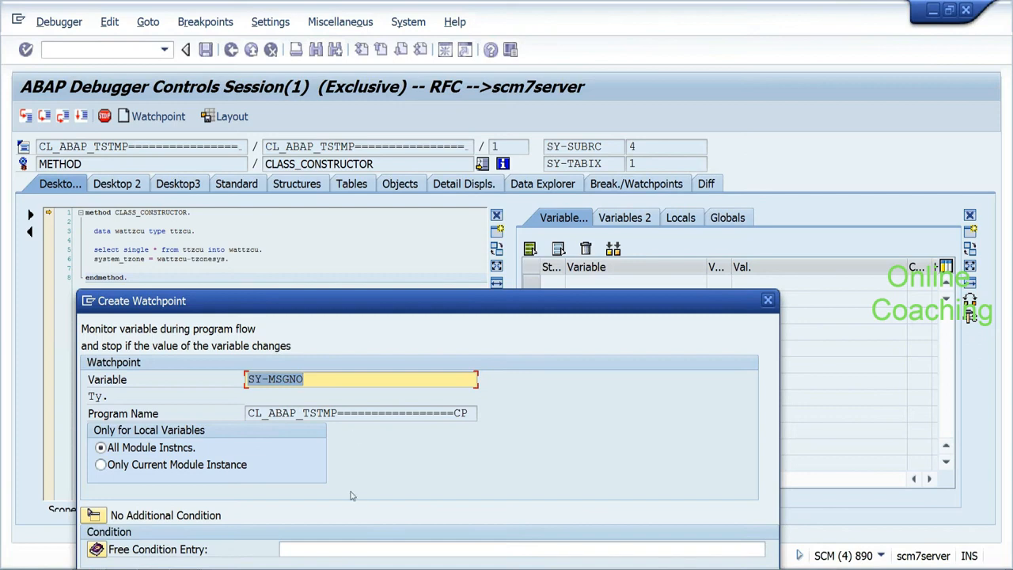
{"action": "left_click", "coordinate": [353, 548]}
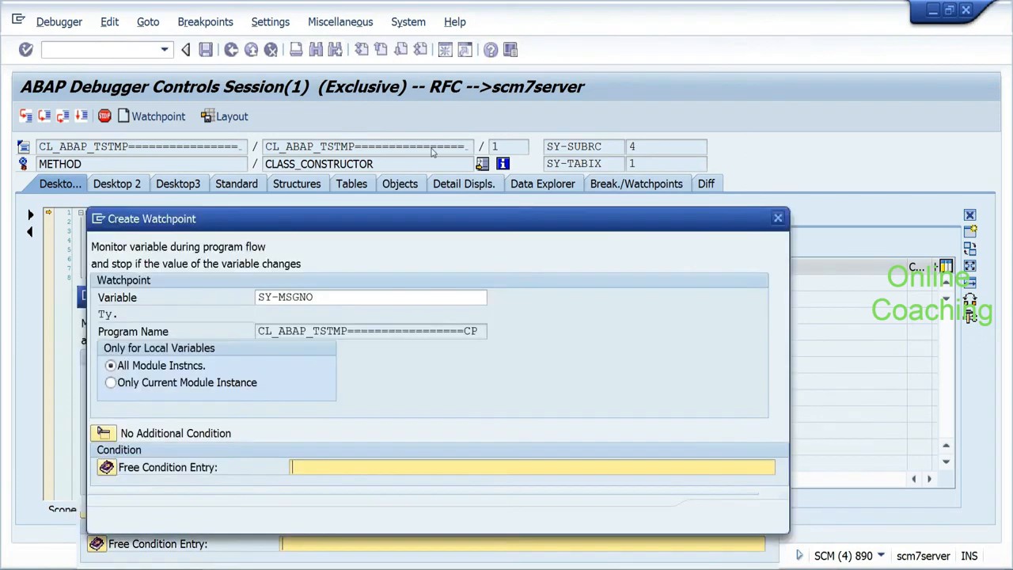
{"action": "type", "text": "="}
{"action": "key", "text": "Down"}
{"action": "key", "text": "Return"}
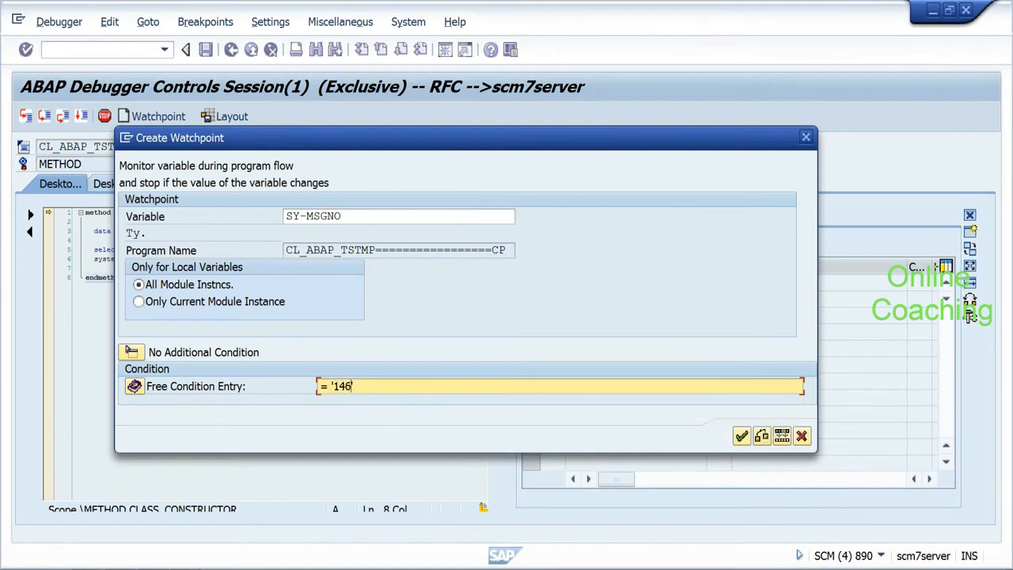
{"action": "left_click", "coordinate": [736, 437]}
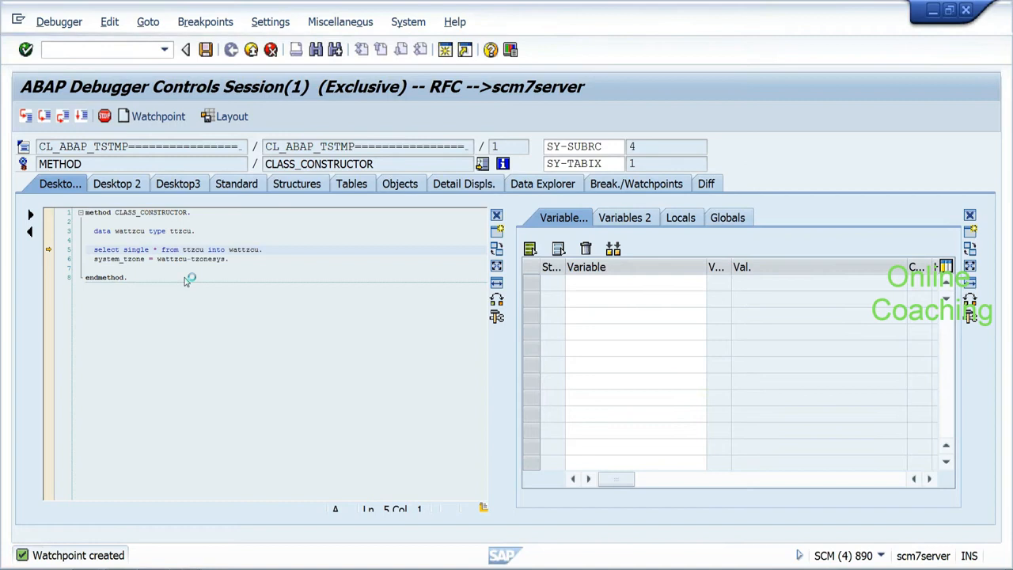
Step: Run to the watchpoint at MESSAGE e146 and mark line 158's IF check as target
{"action": "key", "text": "F7"}
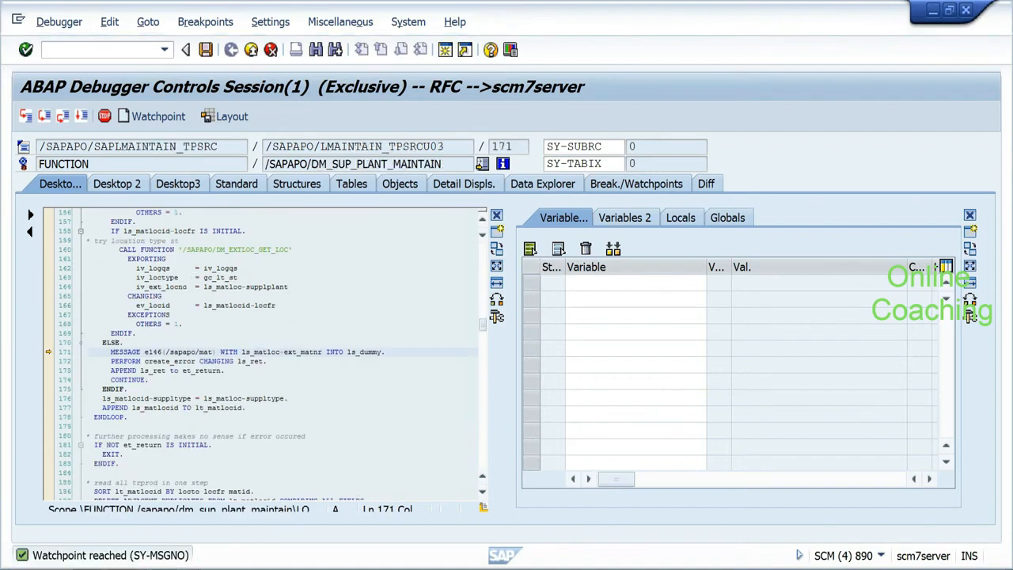
{"action": "left_click_drag", "start_coordinate": [483, 329], "coordinate": [483, 321]}
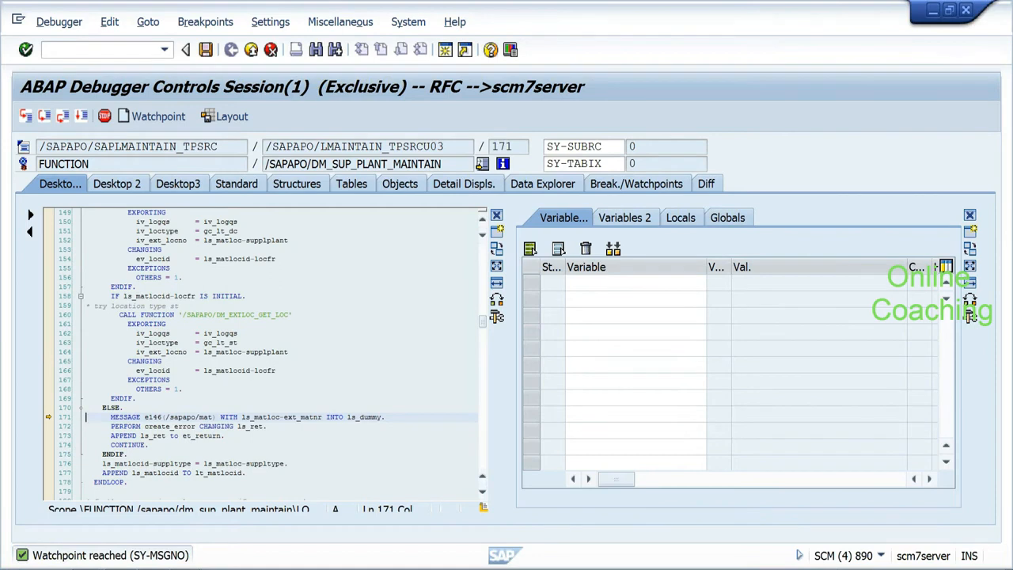
{"action": "mouse_move", "coordinate": [483, 329]}
{"action": "left_mouse_down"}
{"action": "mouse_move", "coordinate": [481, 276]}
{"action": "mouse_move", "coordinate": [480, 327]}
{"action": "left_mouse_up"}
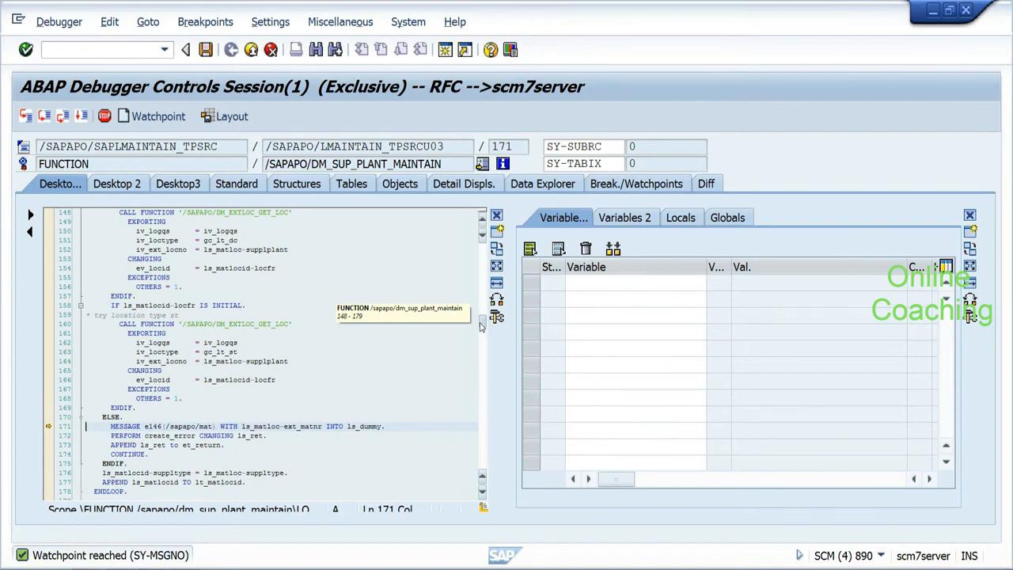
{"action": "left_click", "coordinate": [111, 305]}
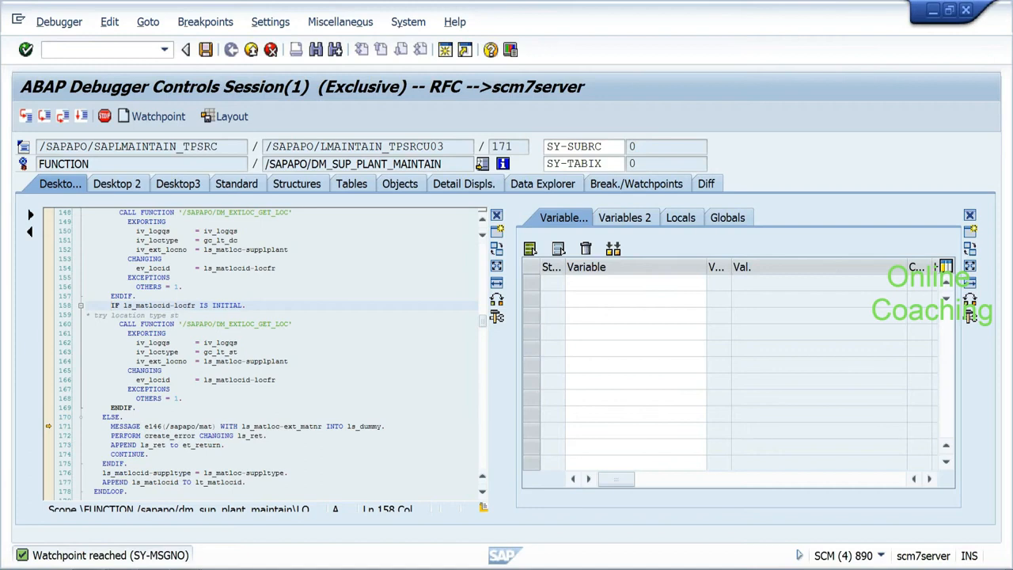
{"action": "left_click", "coordinate": [62, 23]}
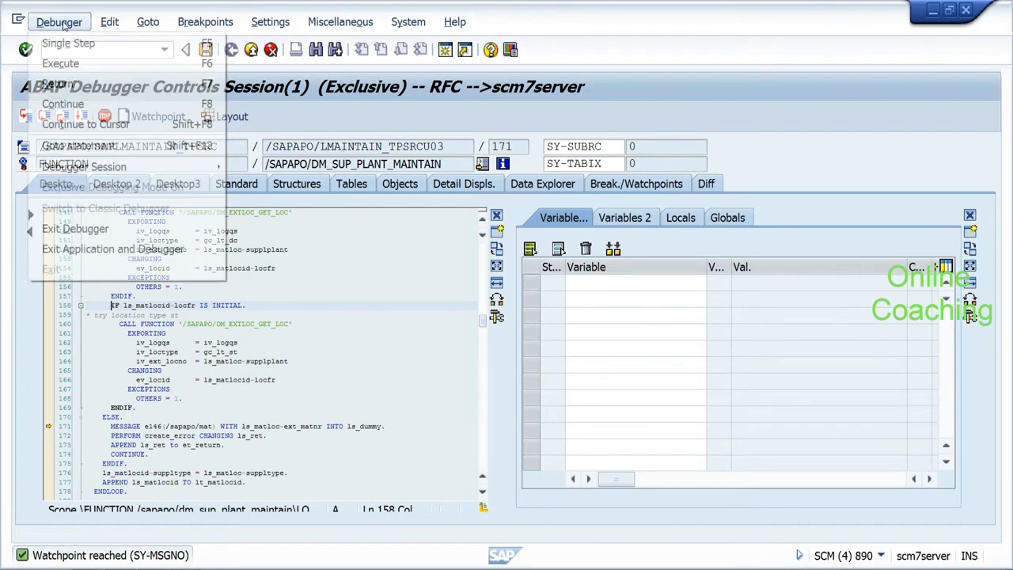
Step: Jump back to line 158, watch LS_MATLOCID-LOCFR, and step into the location lookup to line 43
{"action": "left_click", "coordinate": [86, 144]}
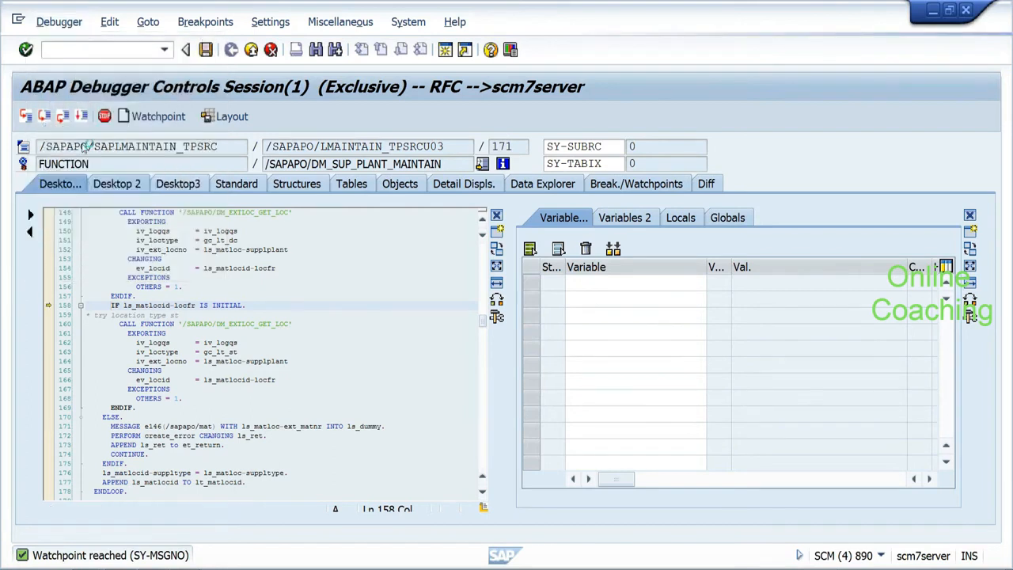
{"action": "double_click", "coordinate": [184, 305]}
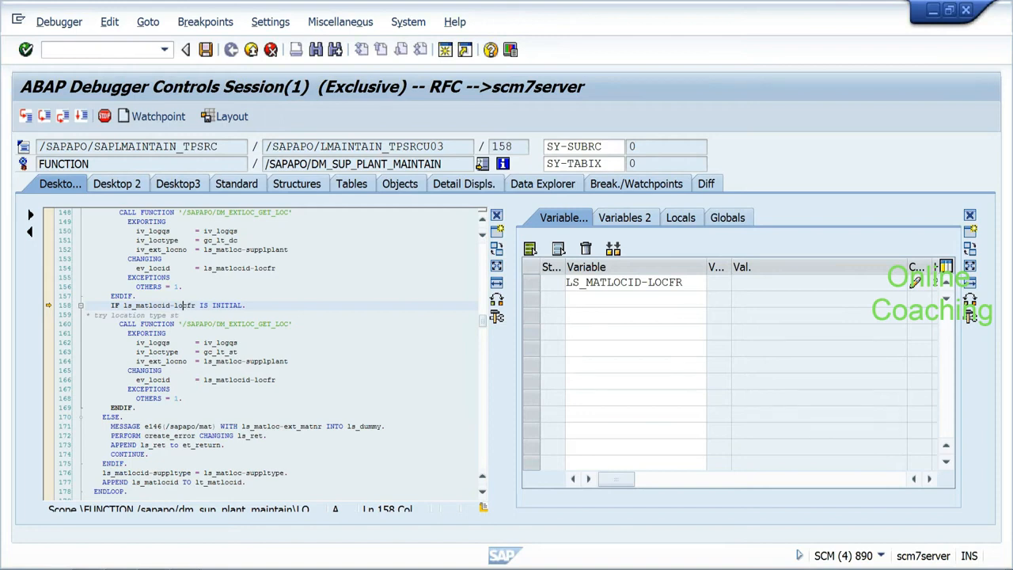
{"action": "key", "text": "F5"}
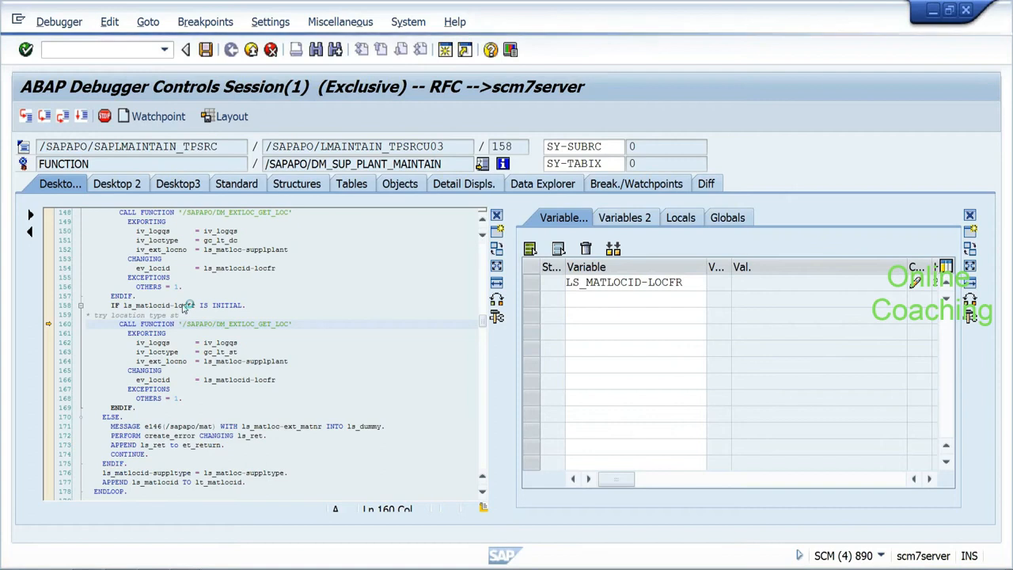
{"action": "key", "text": "F5"}
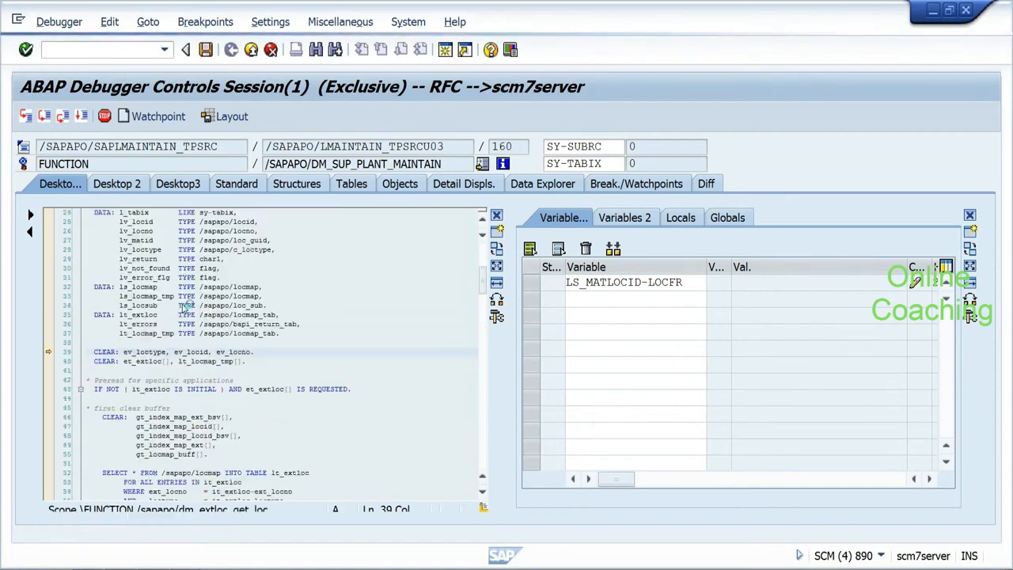
{"action": "left_click", "coordinate": [483, 494]}
{"action": "left_click", "coordinate": [483, 495]}
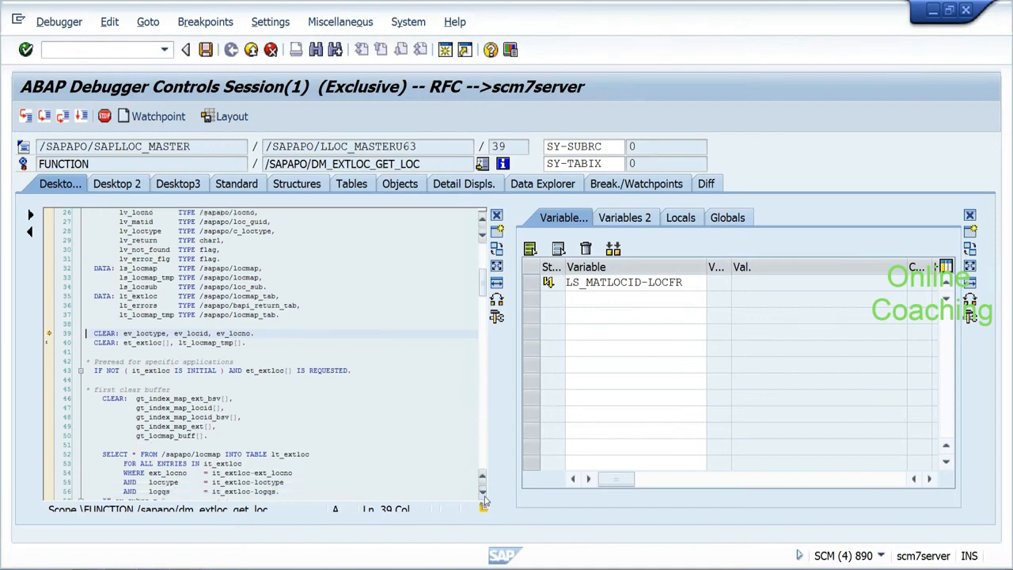
{"action": "left_click", "coordinate": [483, 494]}
{"action": "left_click", "coordinate": [484, 494]}
{"action": "left_click", "coordinate": [484, 495]}
{"action": "key", "text": "F5"}
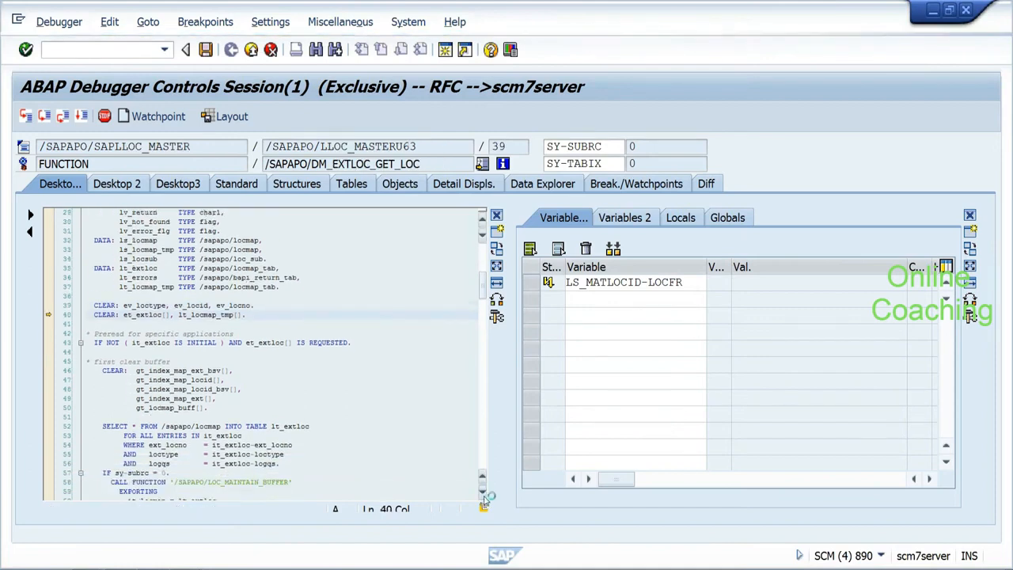
{"action": "key", "text": "F5"}
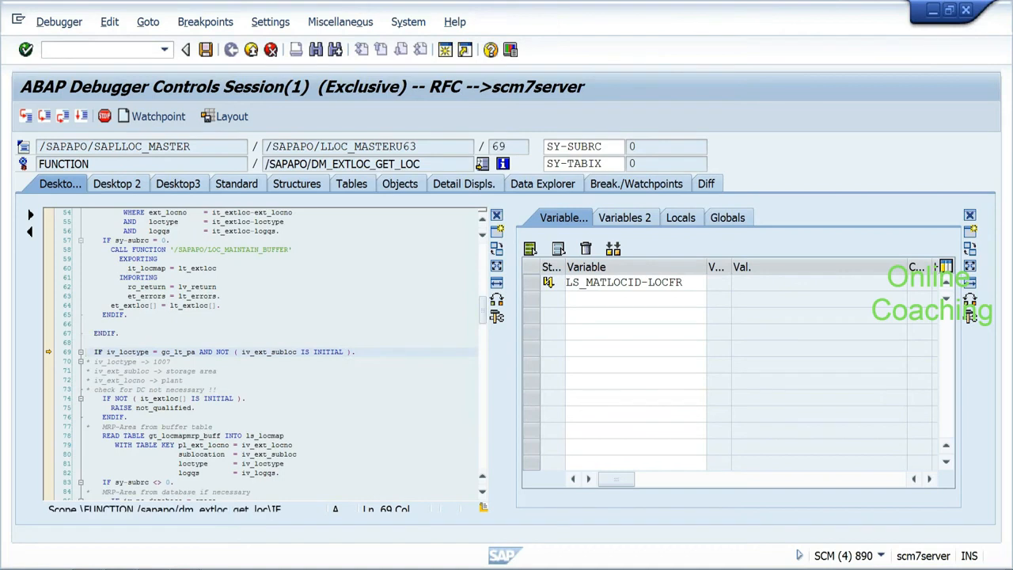
{"action": "mouse_move", "coordinate": [136, 354]}
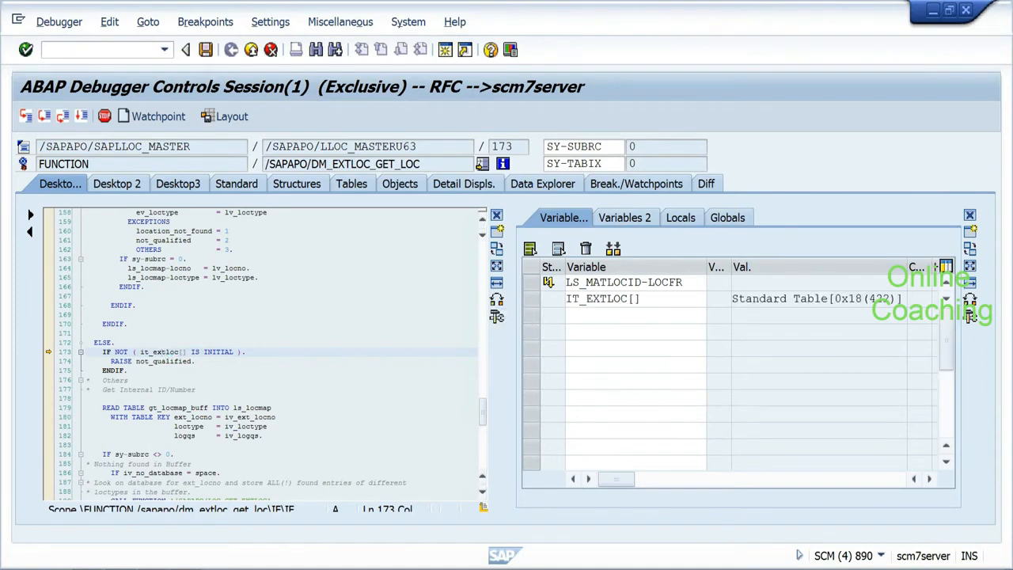
Step: Step over the READ TABLE and checks to line 189, then into /SAPAPO/LOC_GET_EXTLOC
{"action": "key", "text": "F6"}
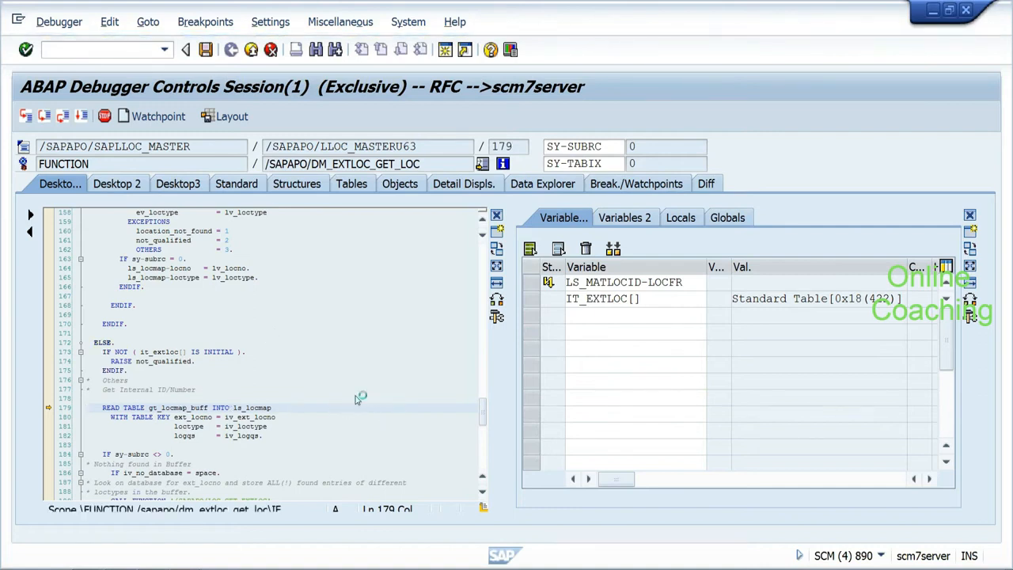
{"action": "key", "text": "F6"}
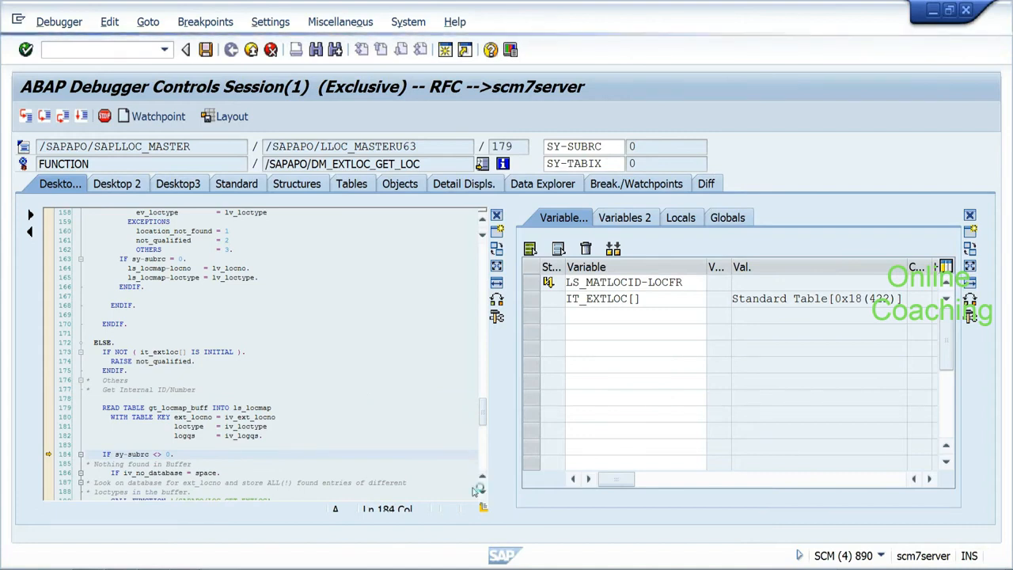
{"action": "key", "text": "F6"}
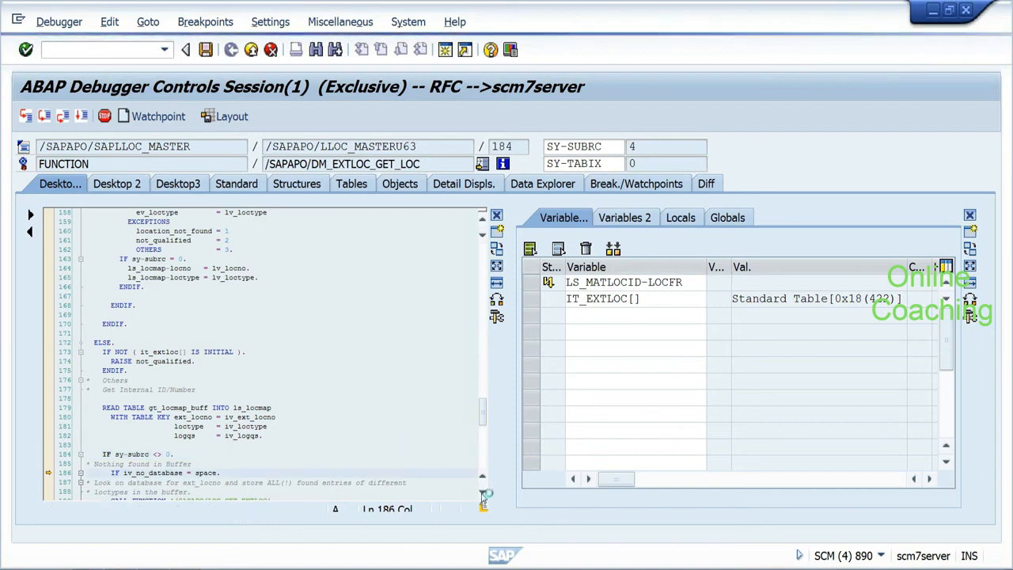
{"action": "key", "text": "F6"}
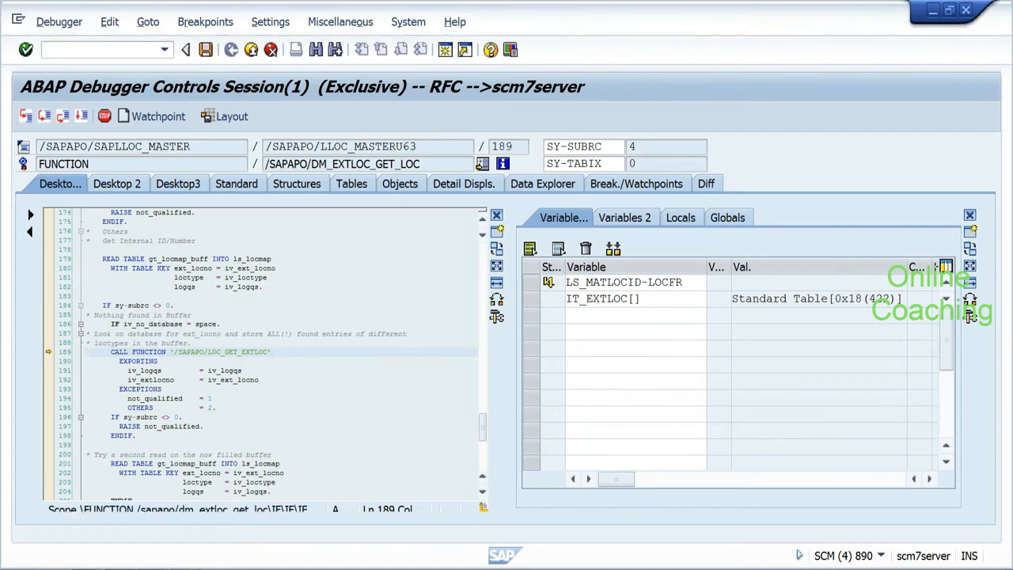
{"action": "key", "text": "F5"}
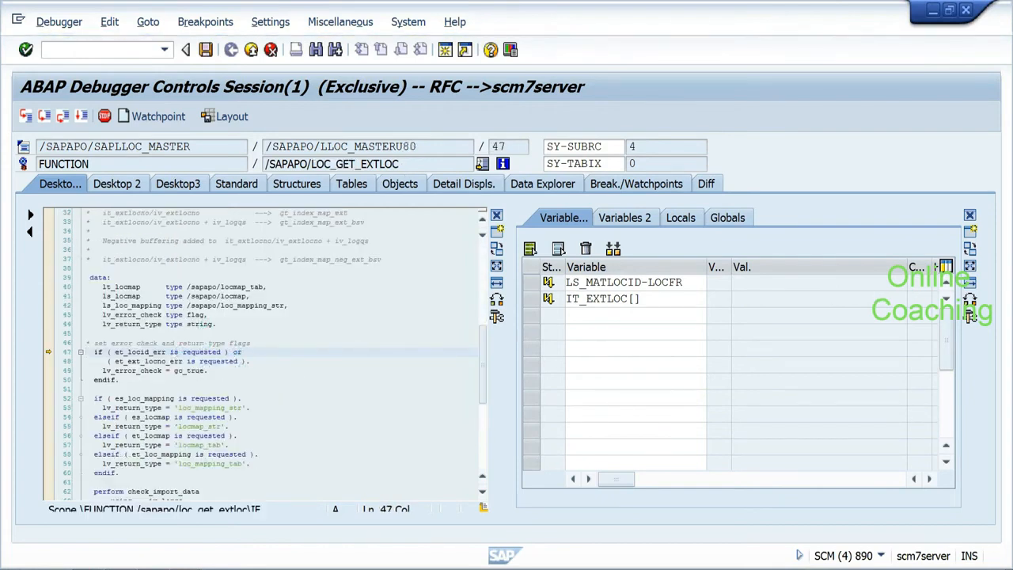
Step: Step through lines 52–58 to check_import_data, then return to the caller's line 196 sy-subrc check
{"action": "key", "text": "F5"}
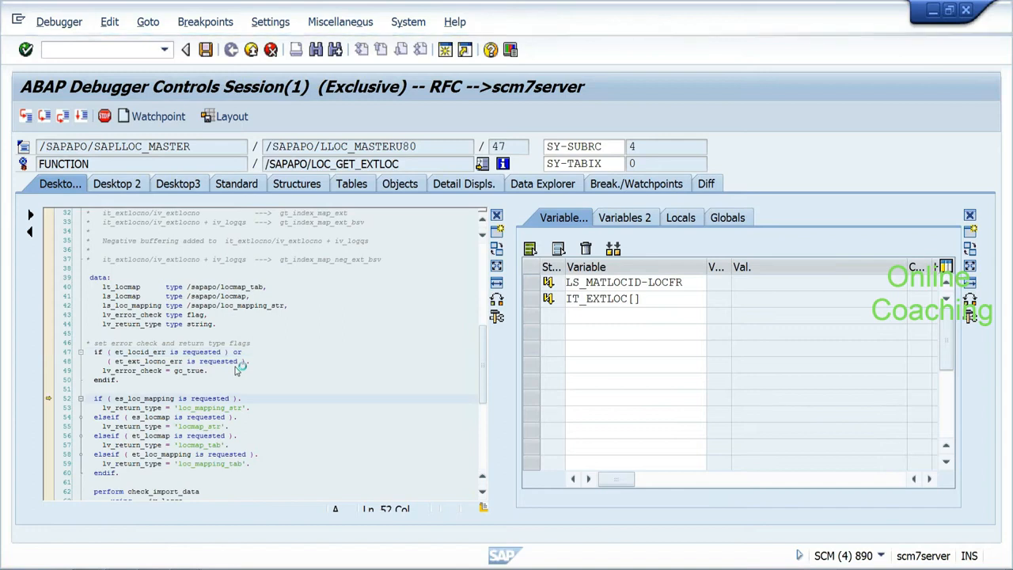
{"action": "key", "text": "F5"}
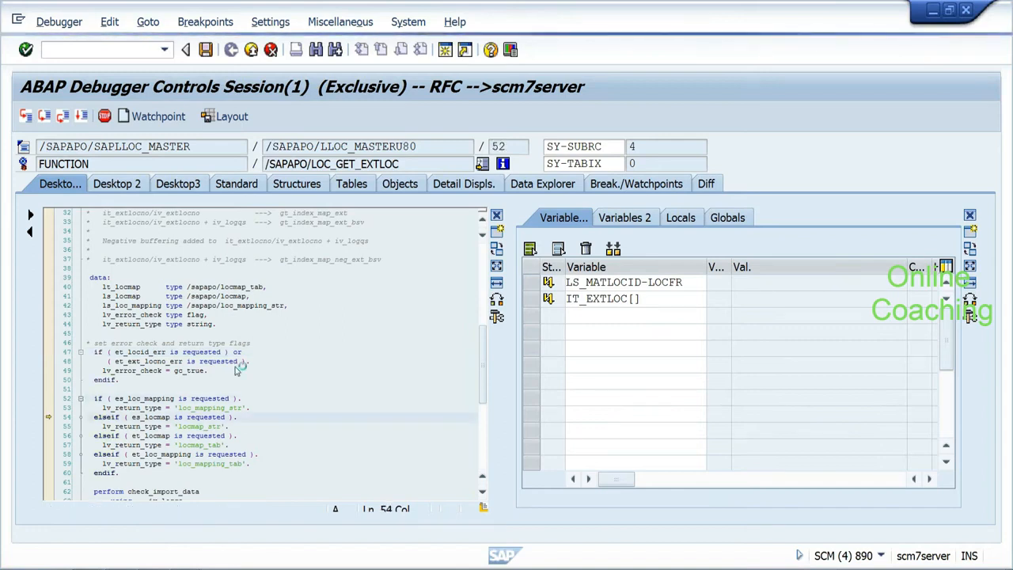
{"action": "key", "text": "F5"}
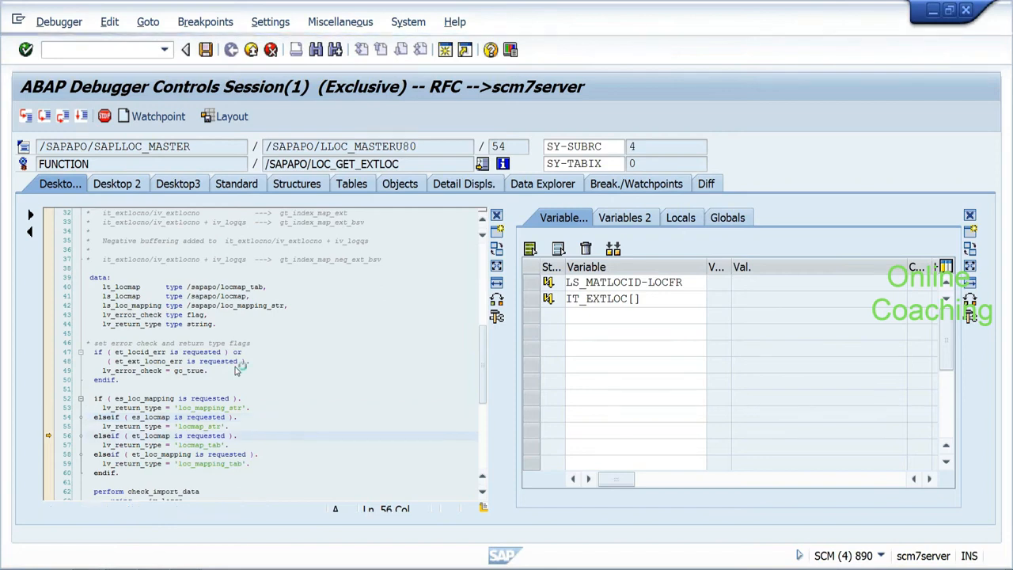
{"action": "key", "text": "F5"}
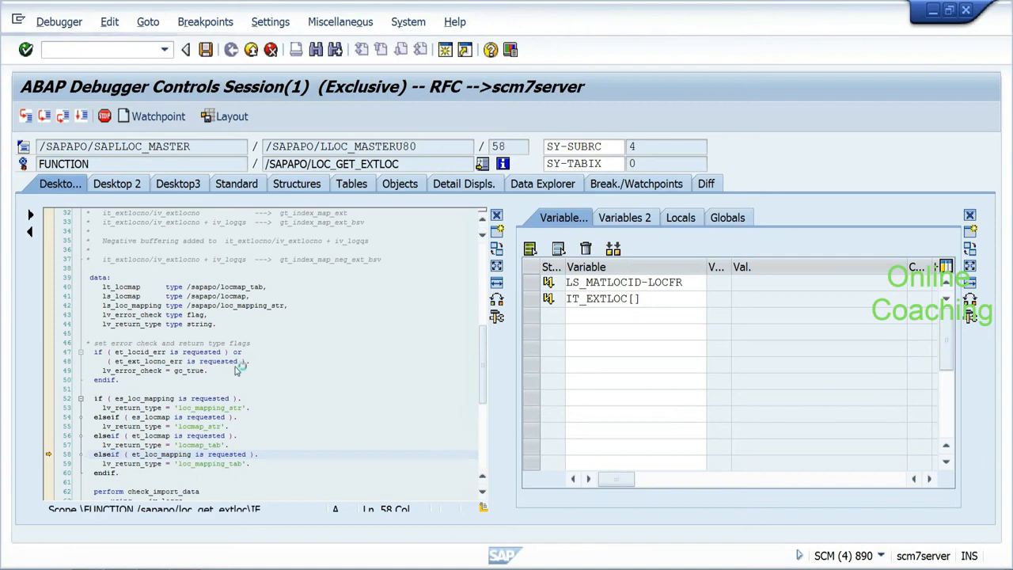
{"action": "key", "text": "F5"}
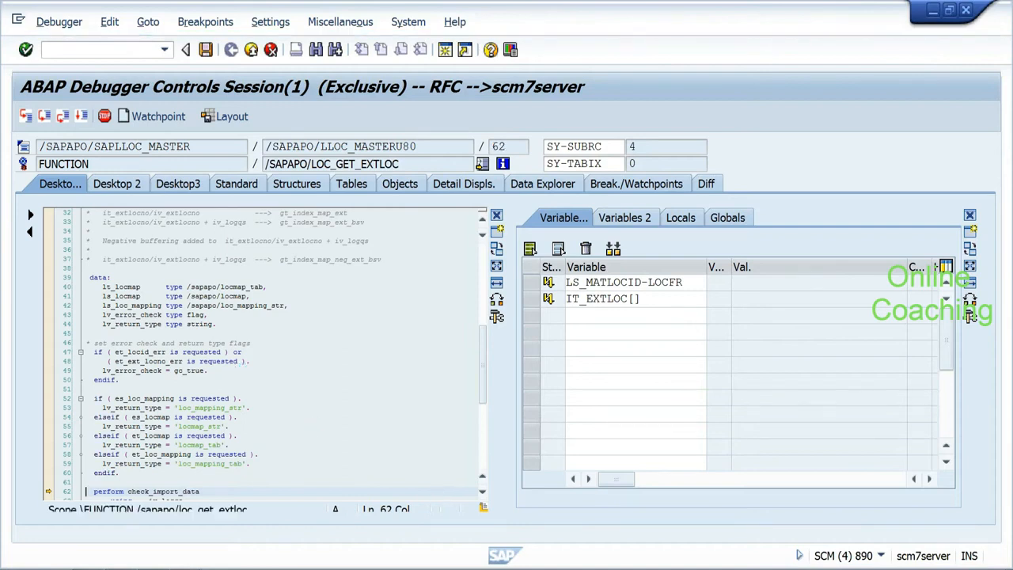
{"action": "scroll", "coordinate": [483, 492], "scroll_direction": "down", "scroll_amount": 6}
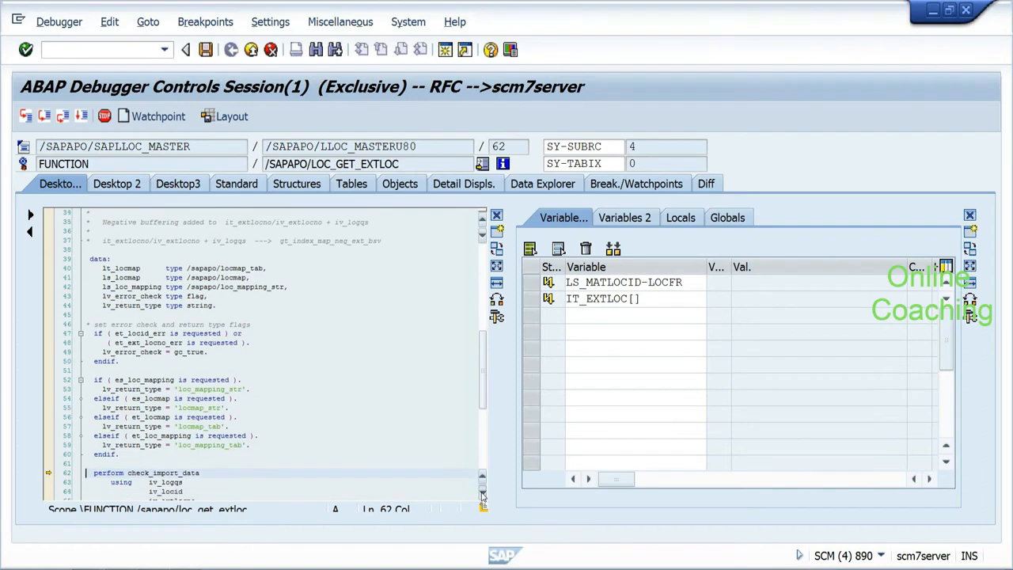
{"action": "key", "text": "F7"}
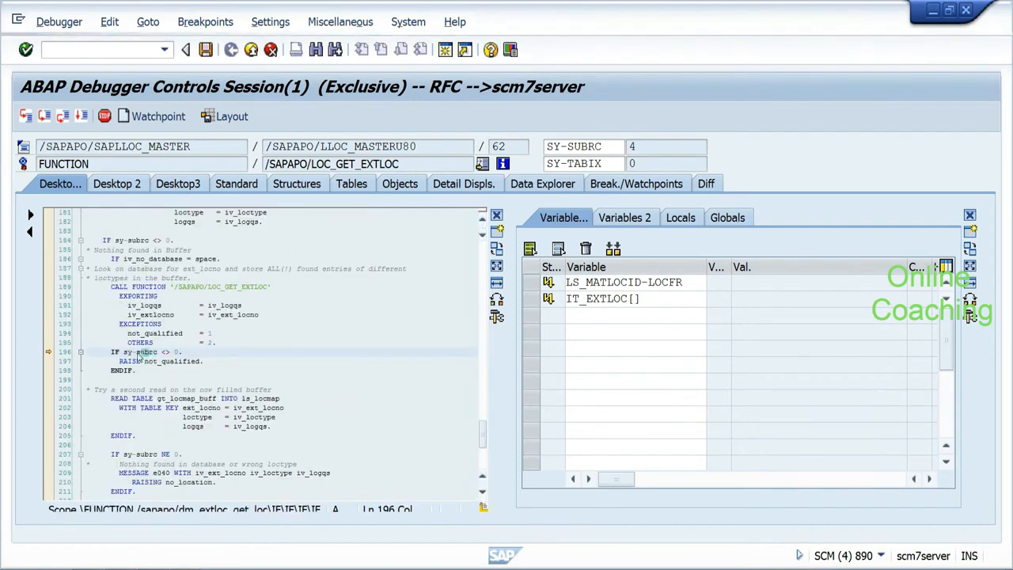
Step: Watch SY-SUBRC and override its value from 1 to 0 at the first error check
{"action": "mouse_move", "coordinate": [140, 356]}
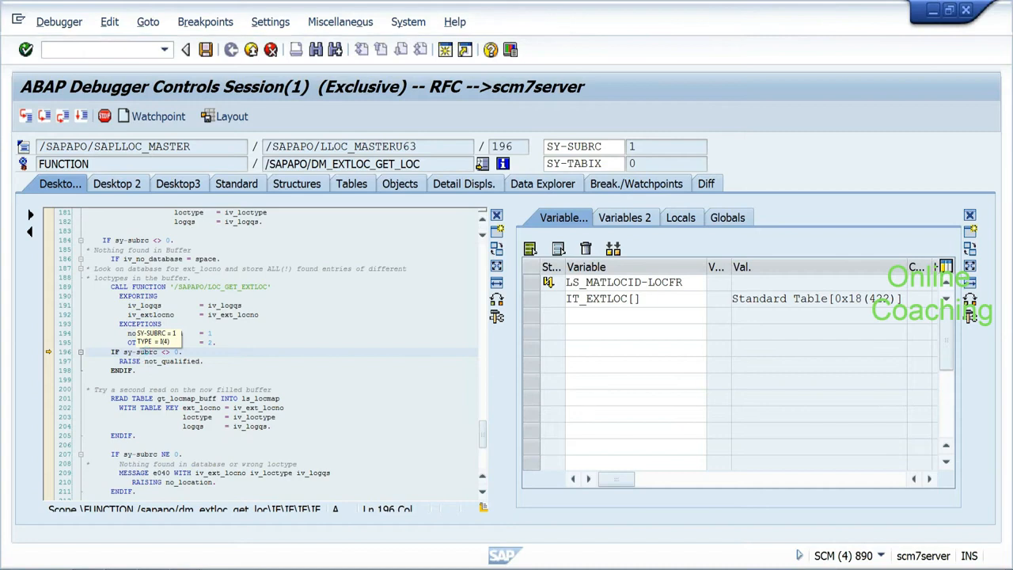
{"action": "double_click", "coordinate": [144, 353]}
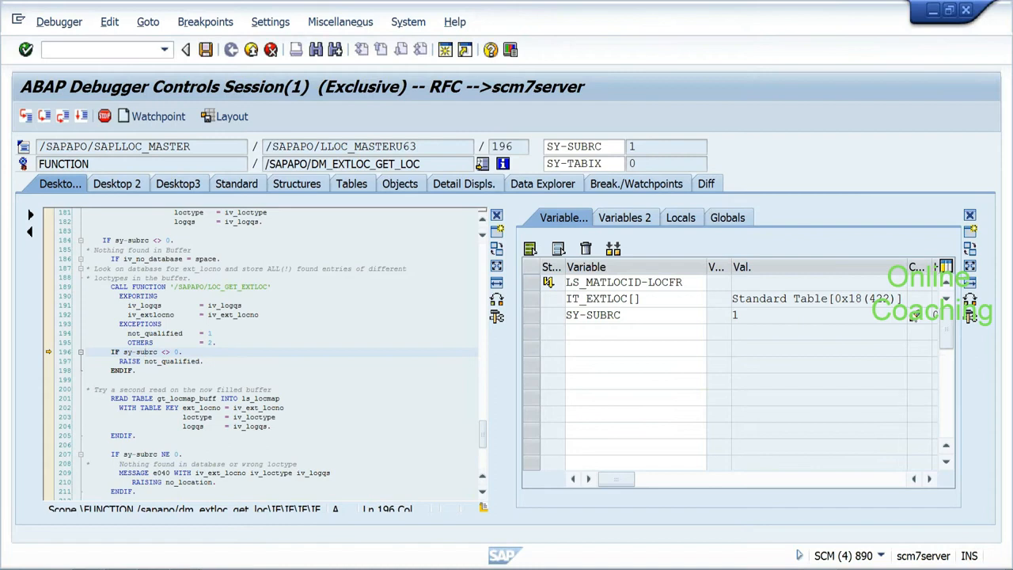
{"action": "left_click", "coordinate": [913, 315]}
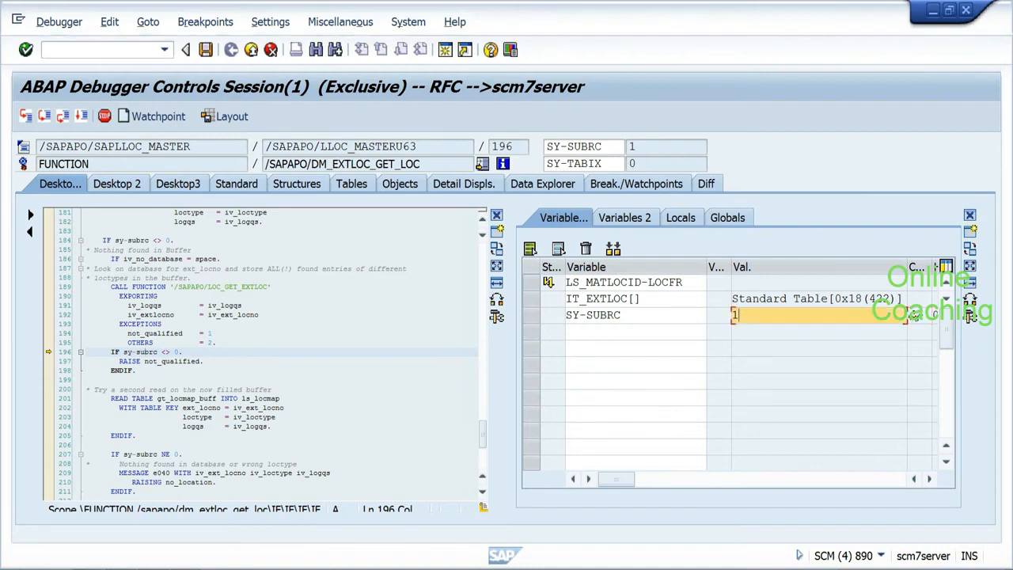
{"action": "key", "text": "BackSpace"}
{"action": "type", "text": "0"}
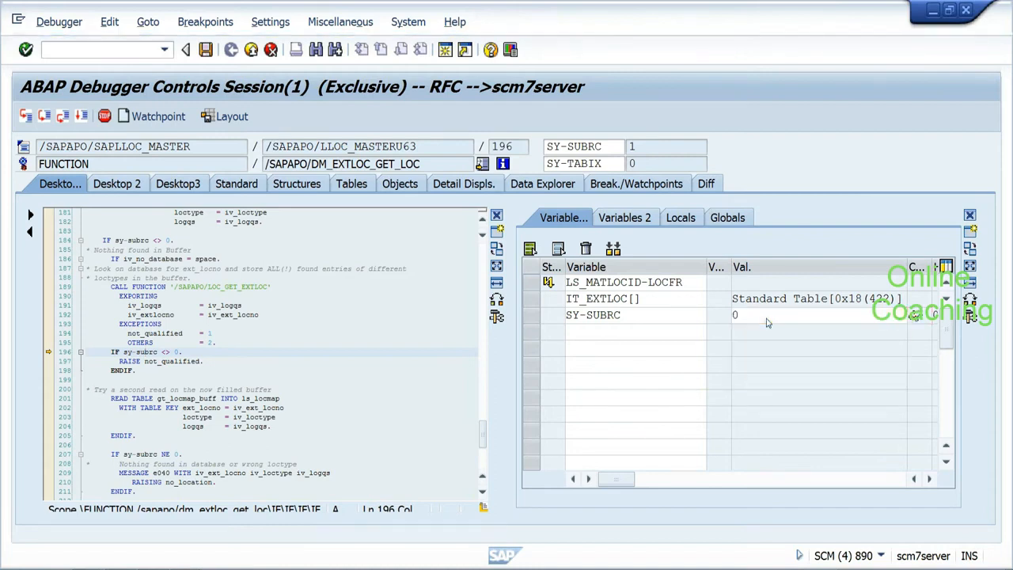
{"action": "key", "text": "Return"}
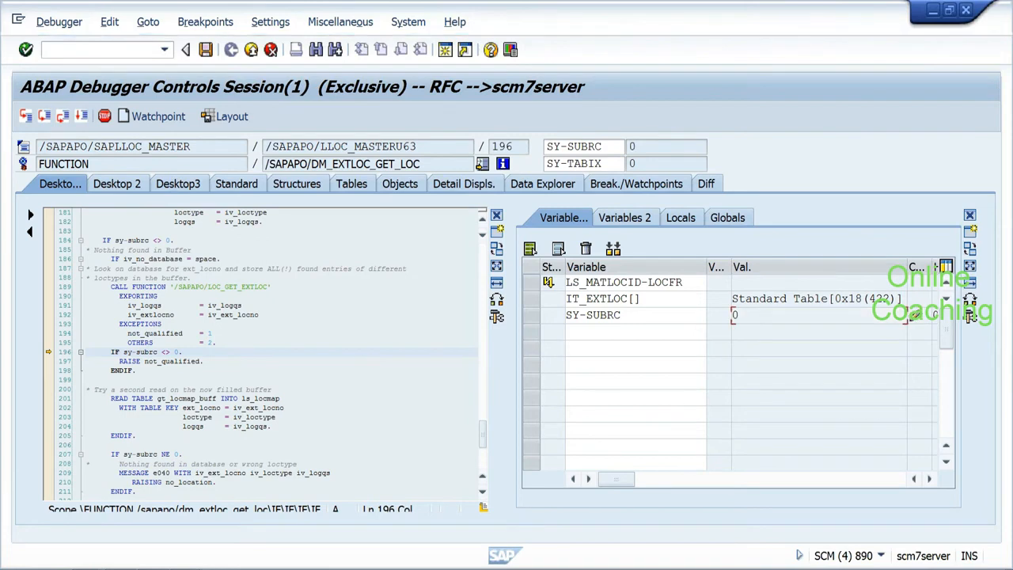
Step: Step past the not_qualified check and reset SY-SUBRC from 4 to 0 at the second check
{"action": "key", "text": "F5"}
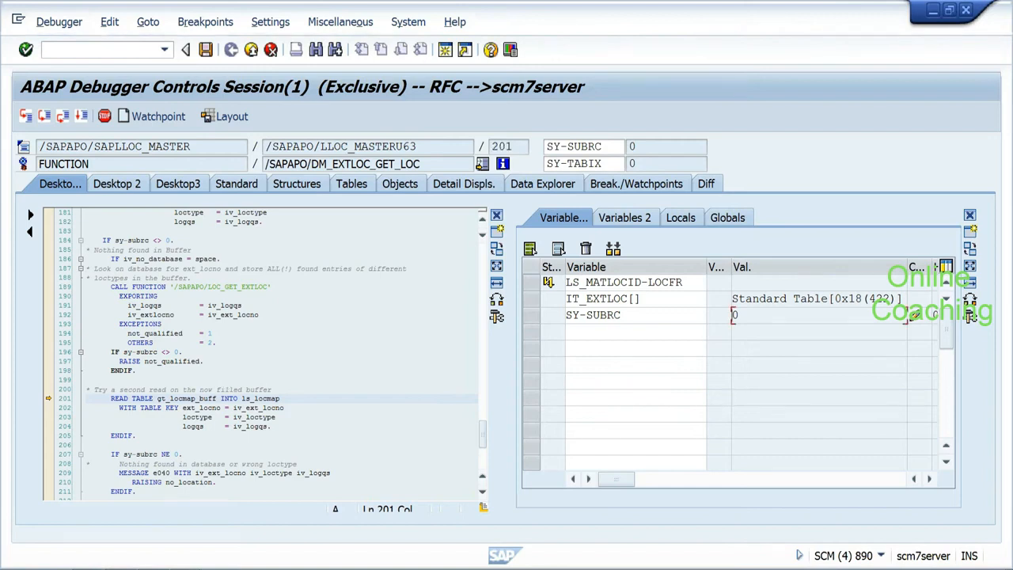
{"action": "key", "text": "F5"}
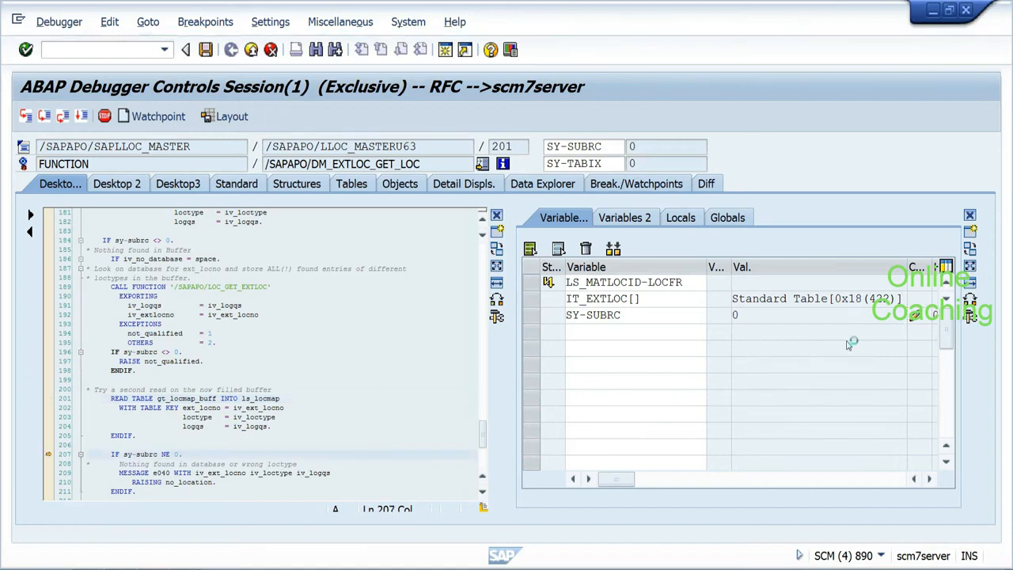
{"action": "left_click", "coordinate": [914, 316]}
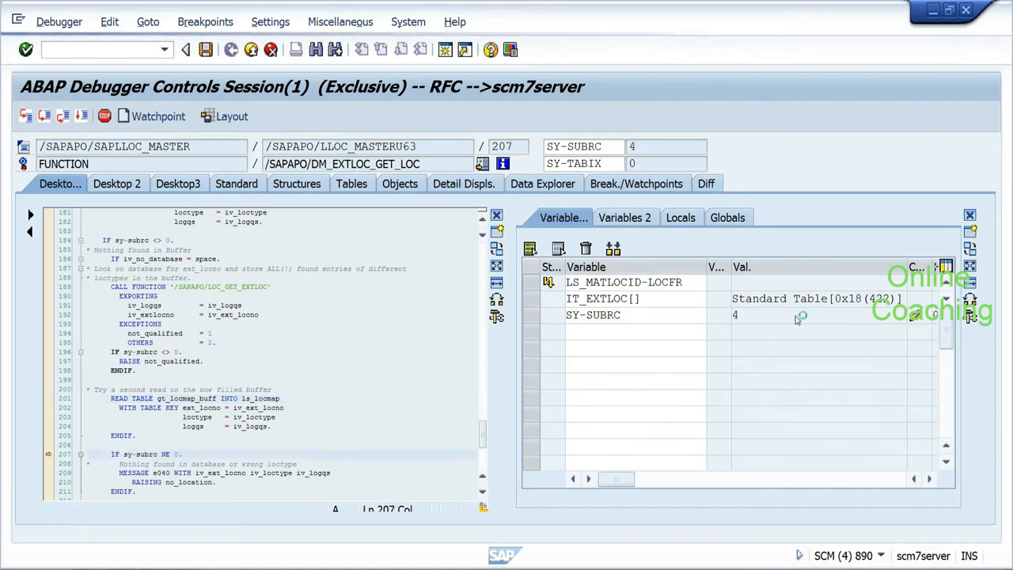
{"action": "key", "text": "BackSpace"}
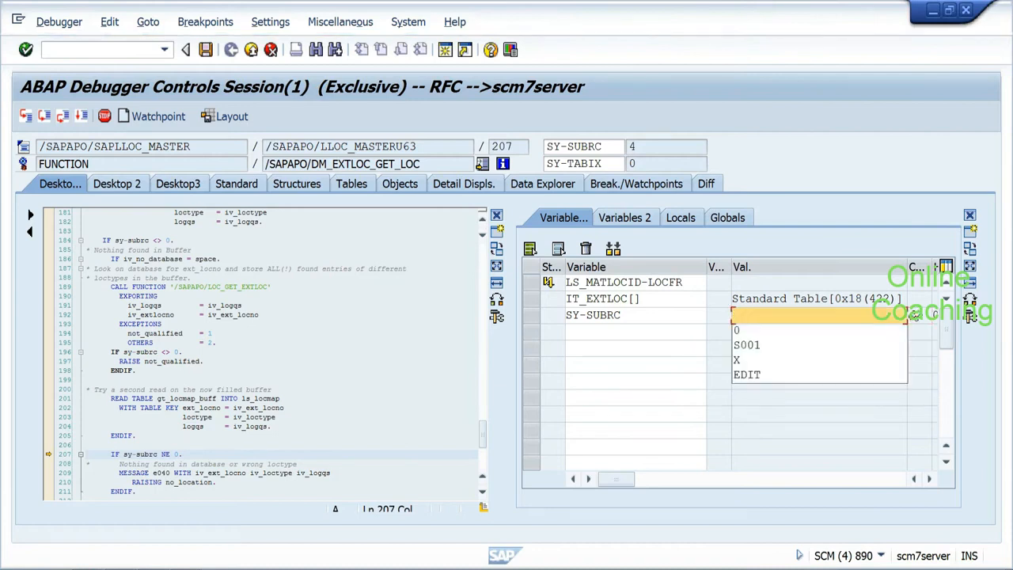
{"action": "key", "text": "Return"}
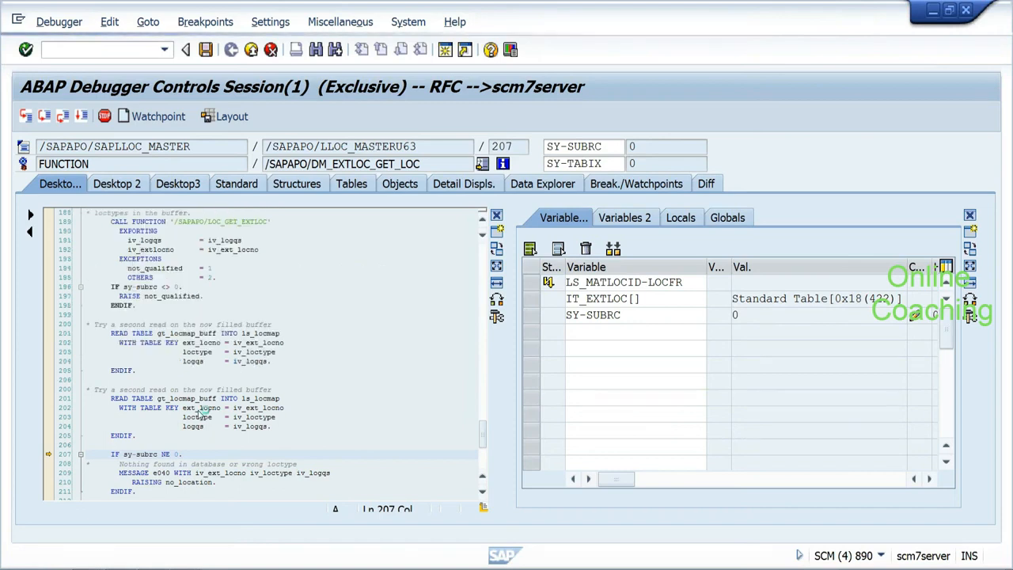
Step: Step through the location id and type checks to ENDFUNCTION and back to plant maintenance
{"action": "key", "text": "F6"}
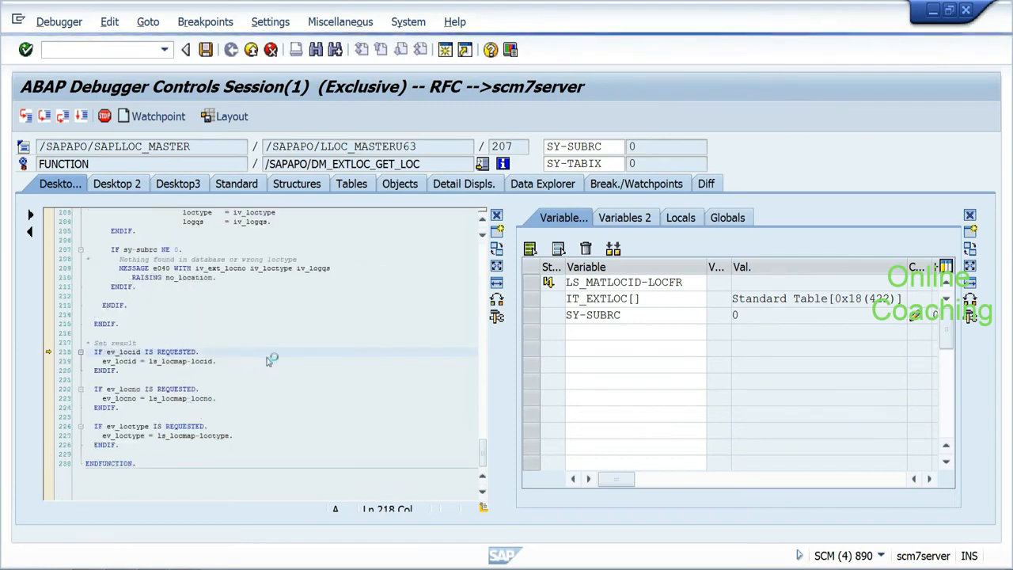
{"action": "key", "text": "F6"}
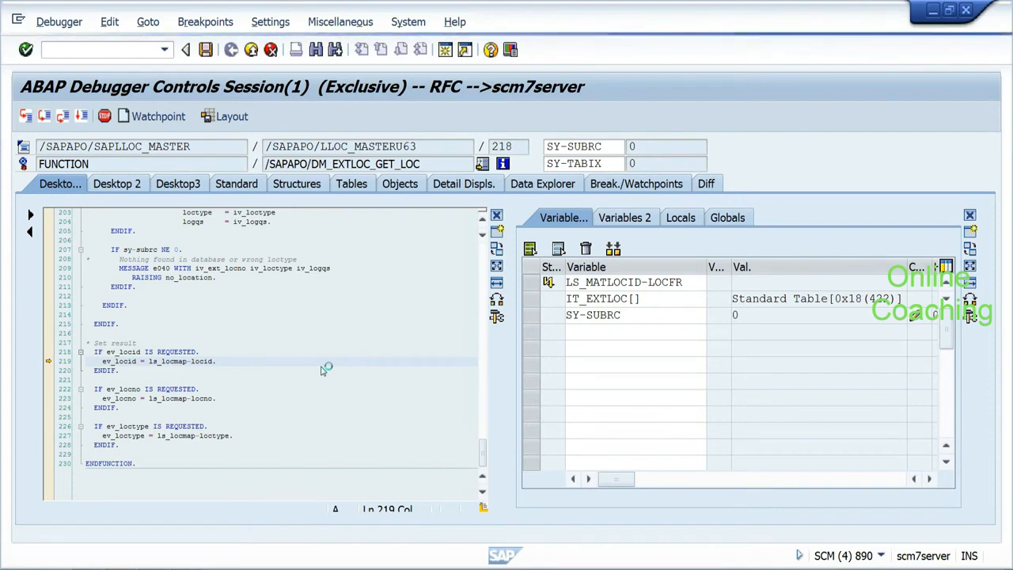
{"action": "key", "text": "F6"}
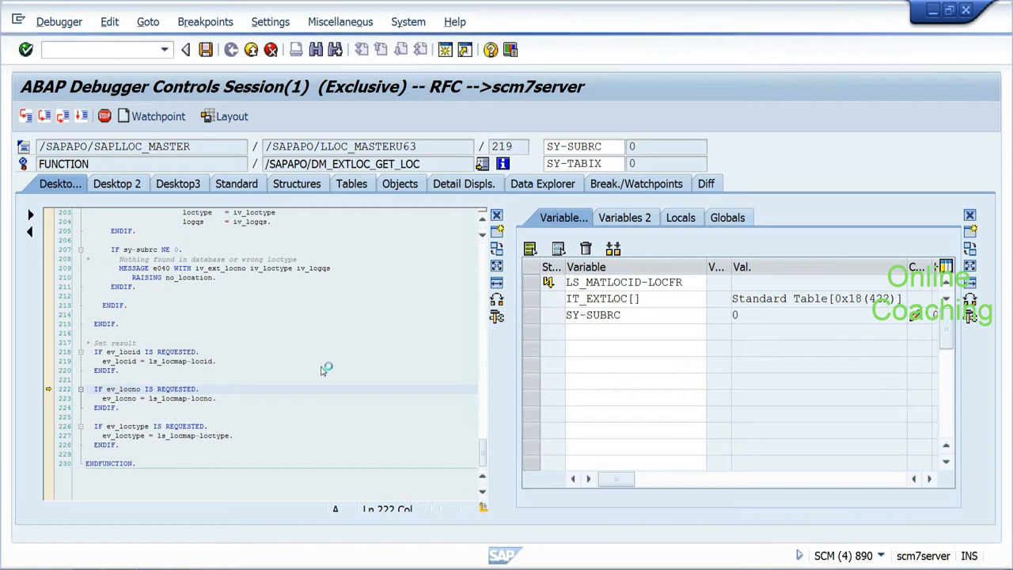
{"action": "key", "text": "F6"}
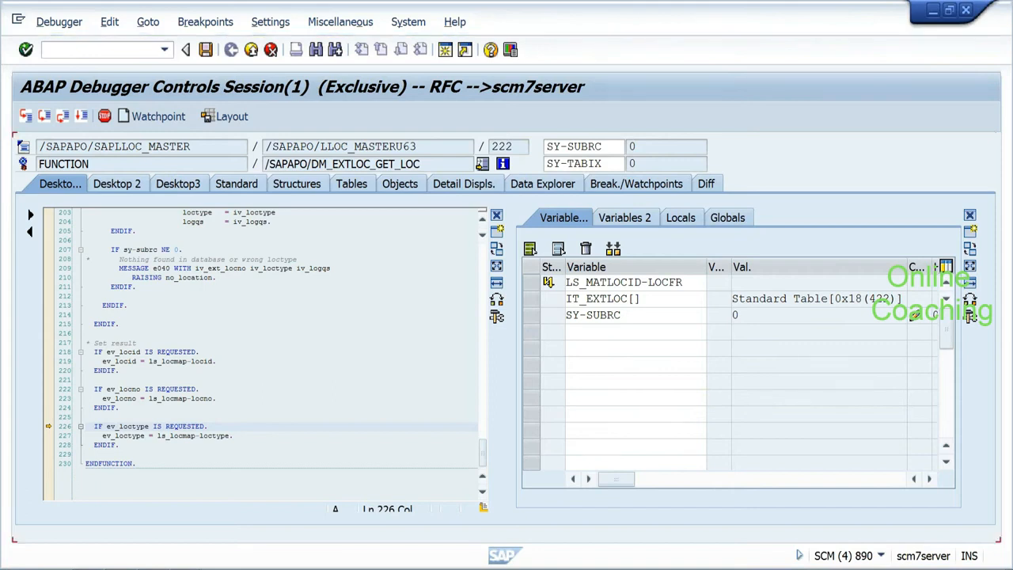
{"action": "key", "text": "F6"}
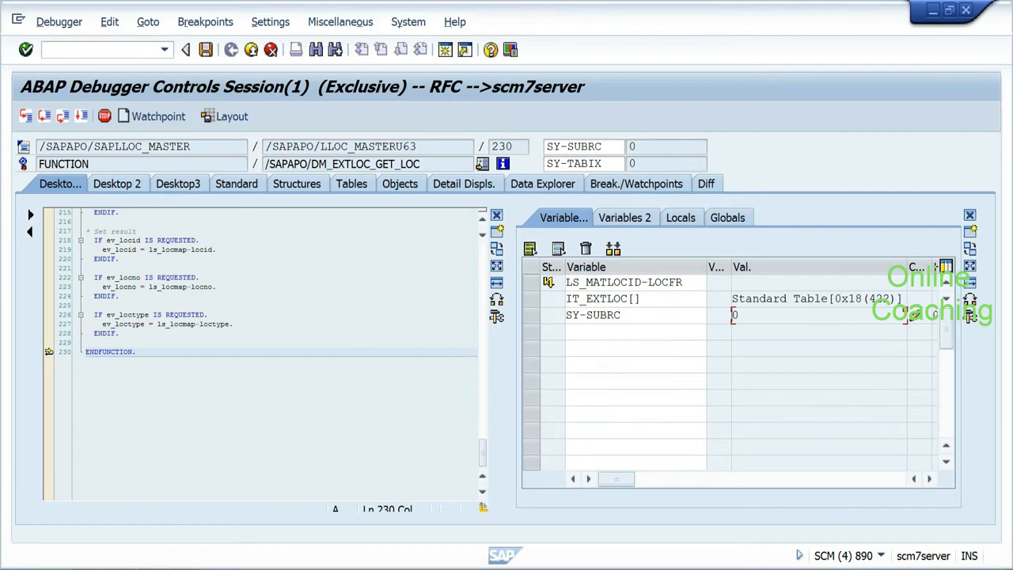
{"action": "key", "text": "F6"}
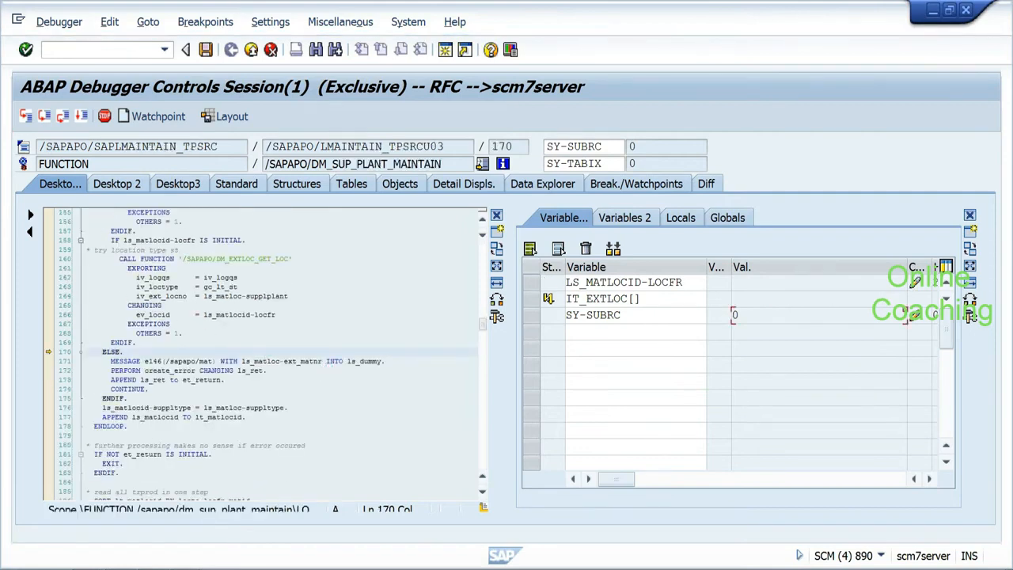
Step: Step through the material loop to the SORT at line 186, then bring the Gmail window forward
{"action": "key", "text": "F6"}
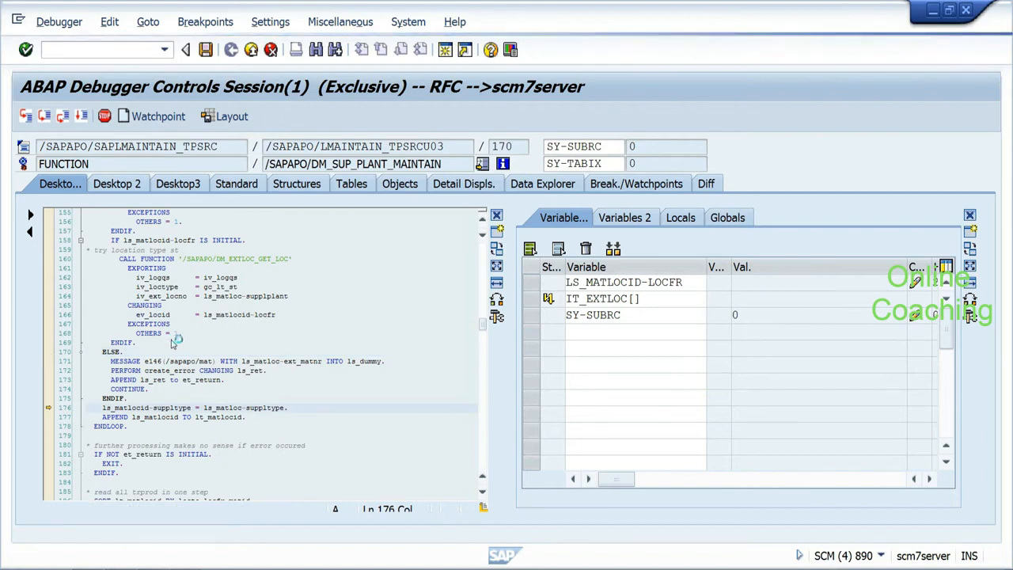
{"action": "key", "text": "F6"}
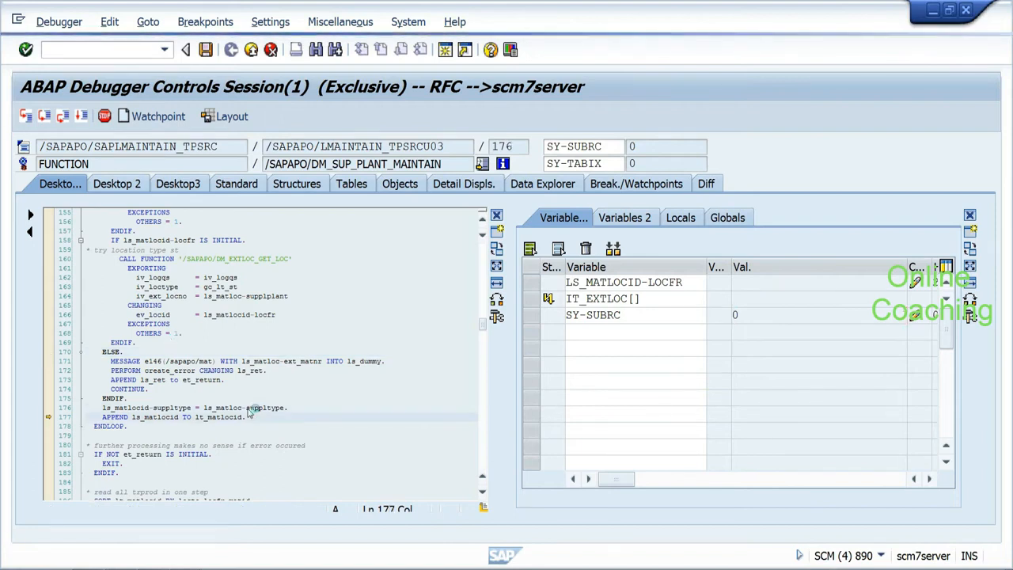
{"action": "key", "text": "F6"}
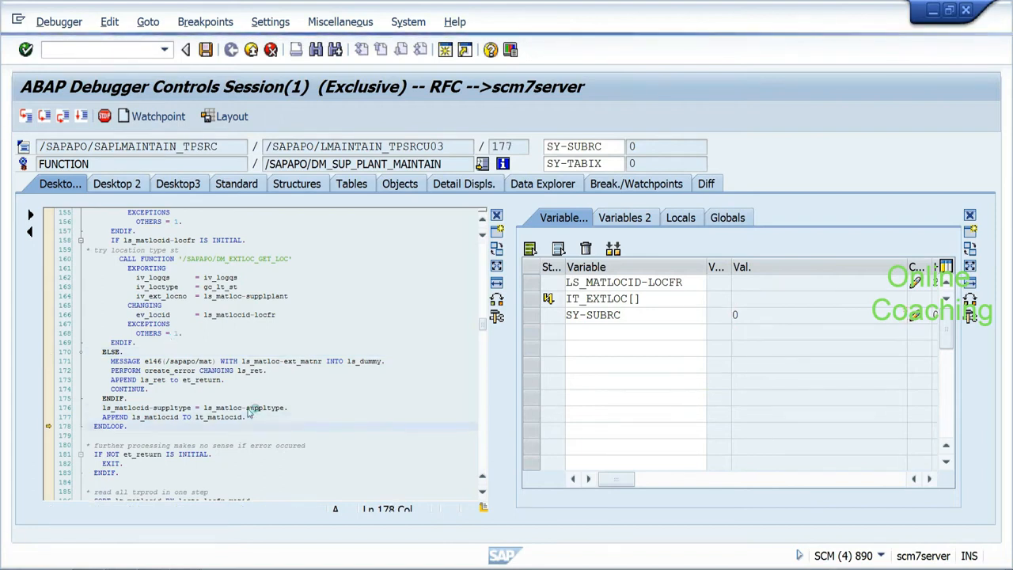
{"action": "key", "text": "F6"}
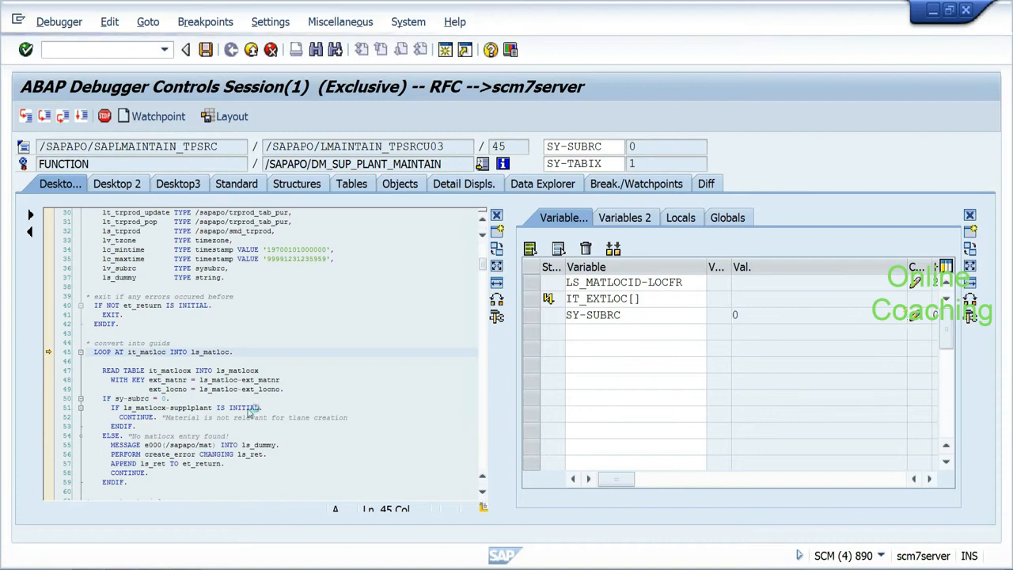
{"action": "scroll", "coordinate": [248, 412], "scroll_direction": "down", "scroll_amount": 20}
{"action": "key", "text": "F6"}
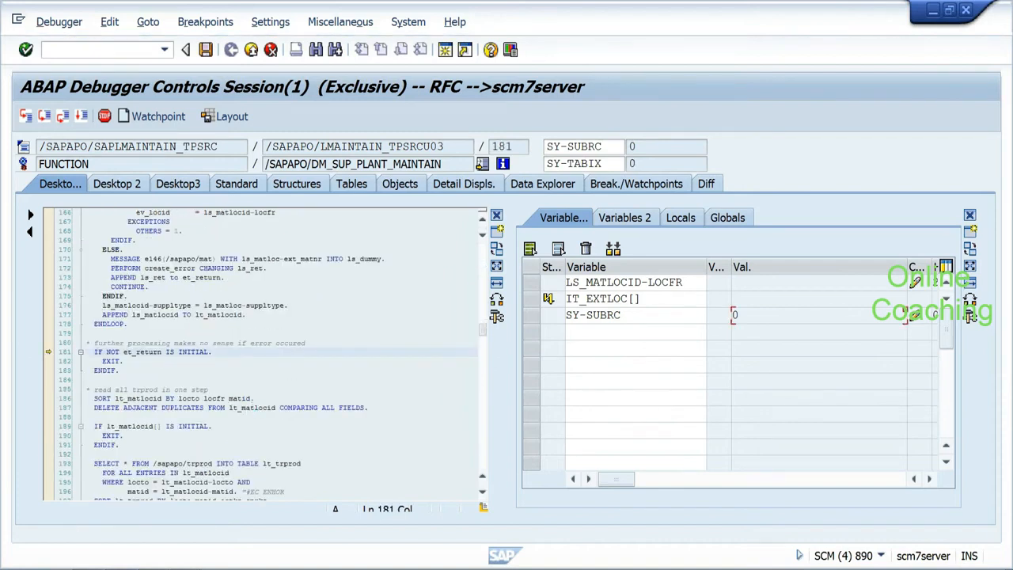
{"action": "key", "text": "F6"}
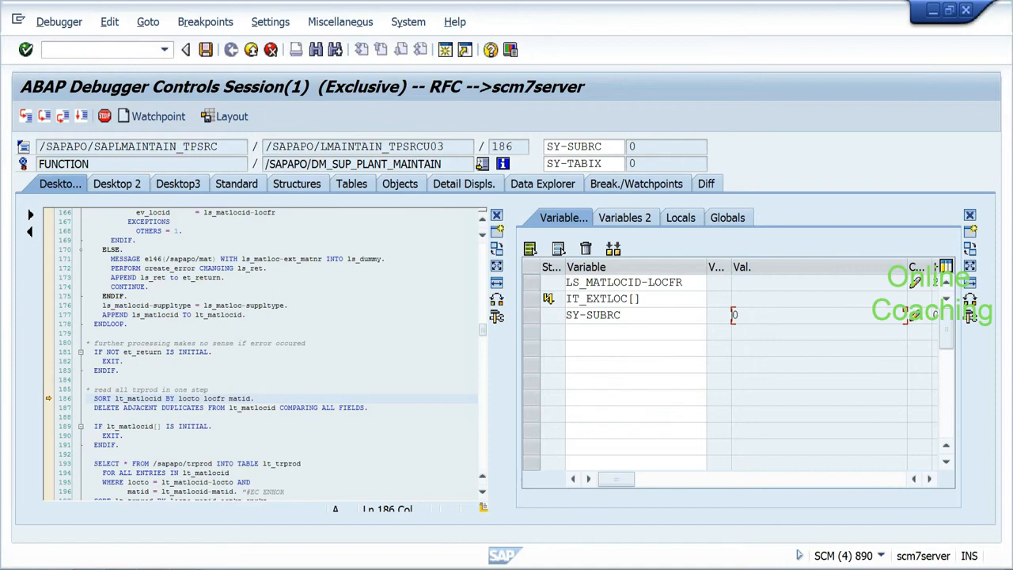
{"action": "left_click", "coordinate": [87, 566]}
{"action": "left_click", "coordinate": [111, 519]}
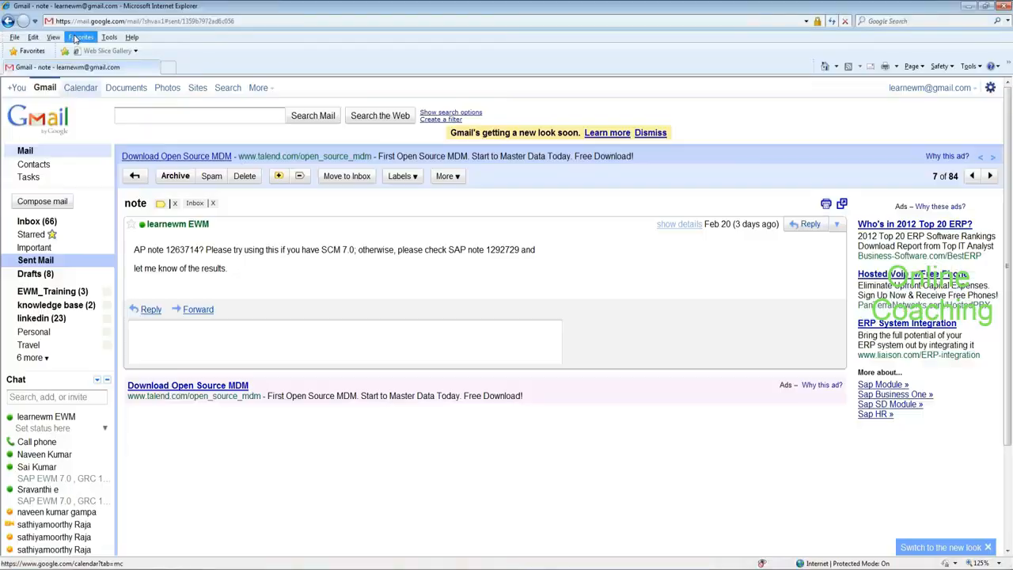
Step: Open a new browser window and load google.com
{"action": "key", "text": "ctrl+n"}
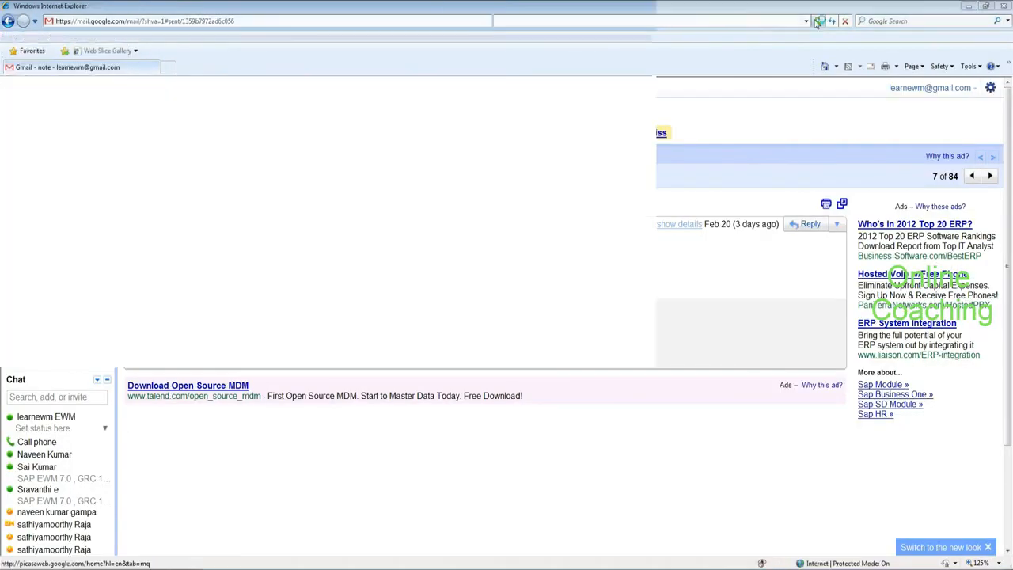
{"action": "left_click", "coordinate": [844, 21]}
{"action": "left_click", "coordinate": [782, 23]}
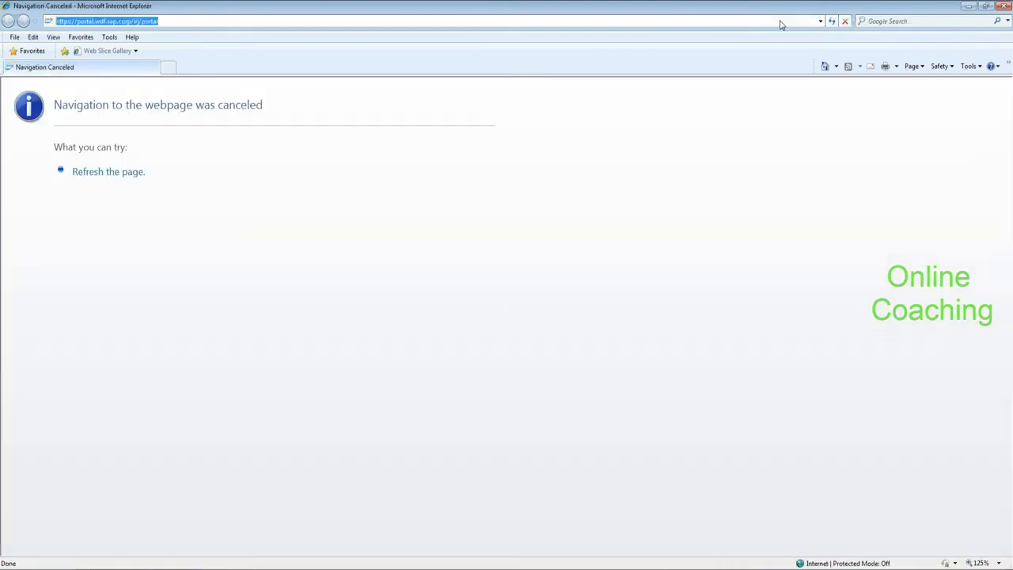
{"action": "type", "text": "google."}
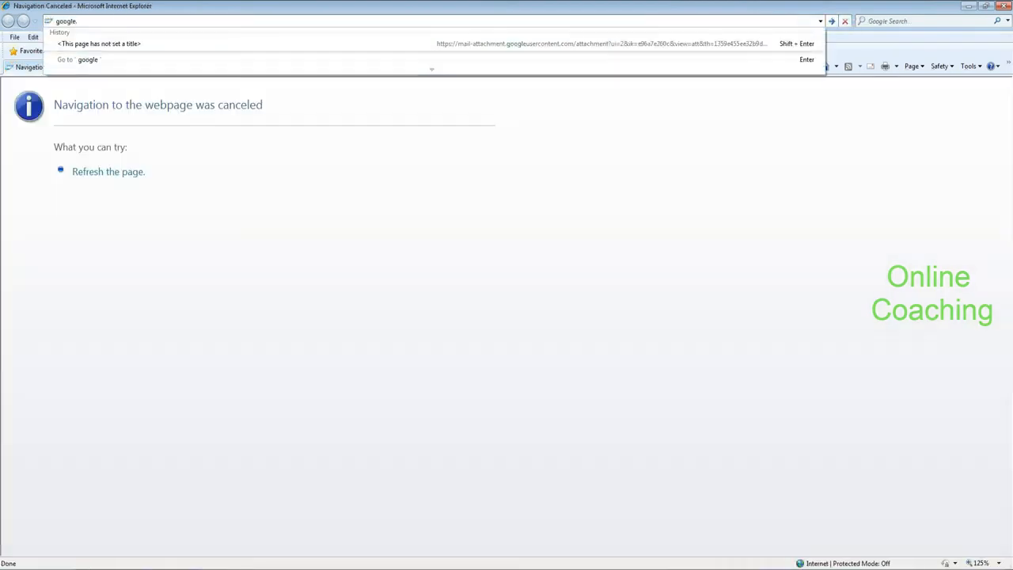
{"action": "type", "text": "com"}
{"action": "key", "text": "Return"}
{"action": "key", "text": "alt+Tab"}
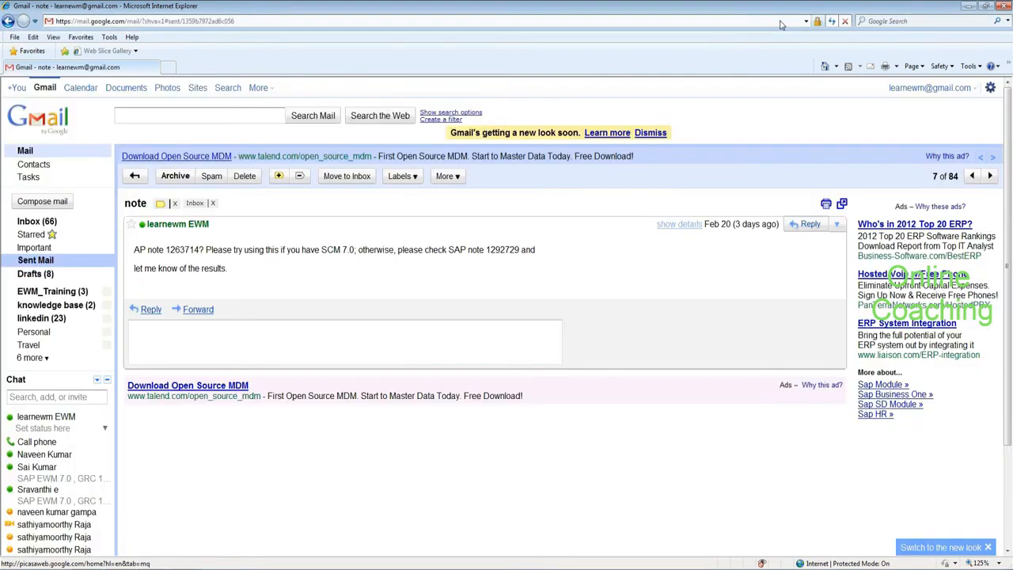
{"action": "key", "text": "alt+Tab"}
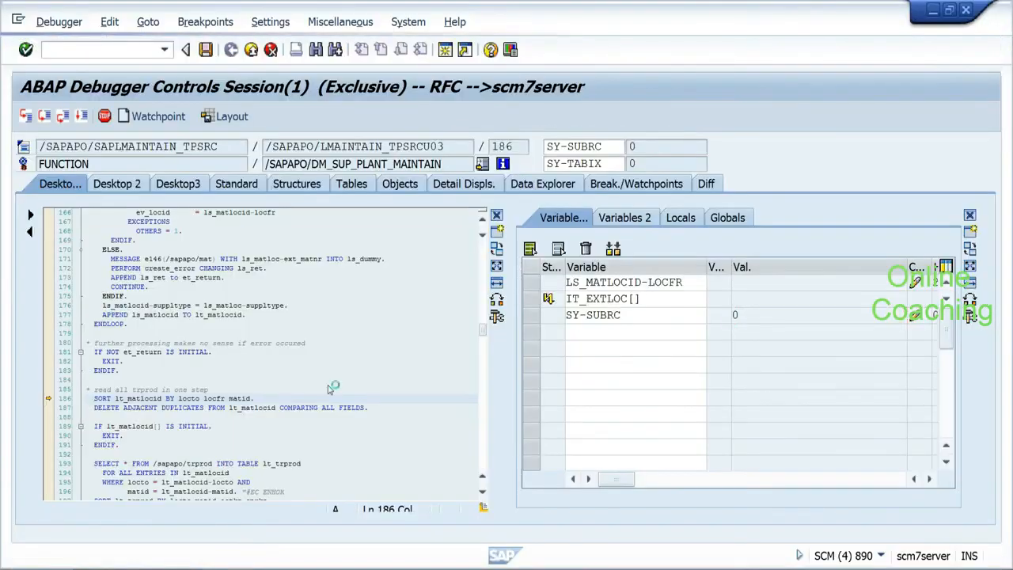
{"action": "key", "text": "alt+Tab"}
{"action": "key", "text": "alt+Tab"}
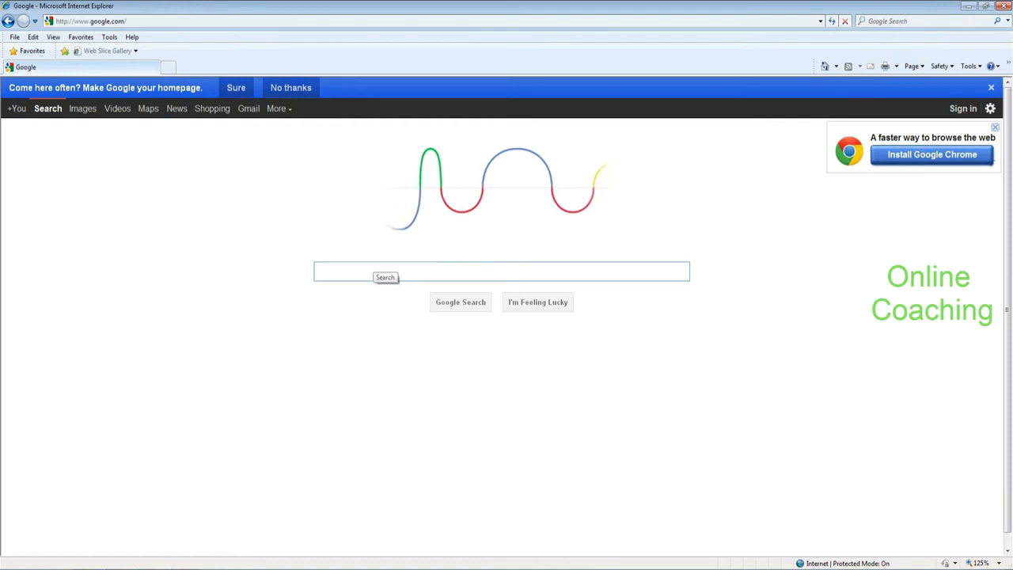
Step: Search Google for 'cif no suplying plant found'
{"action": "type", "text": "ci"}
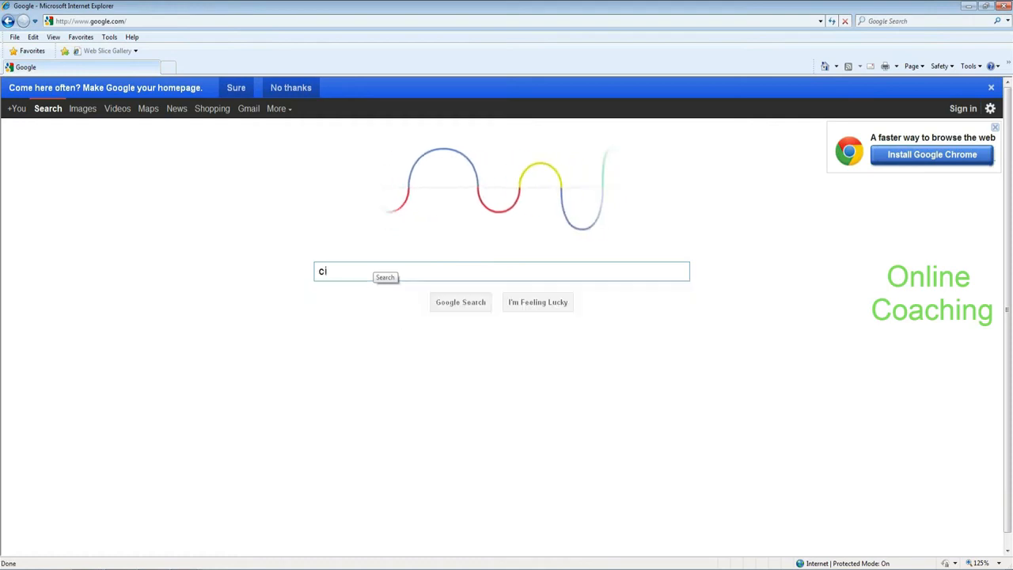
{"action": "type", "text": "f no "}
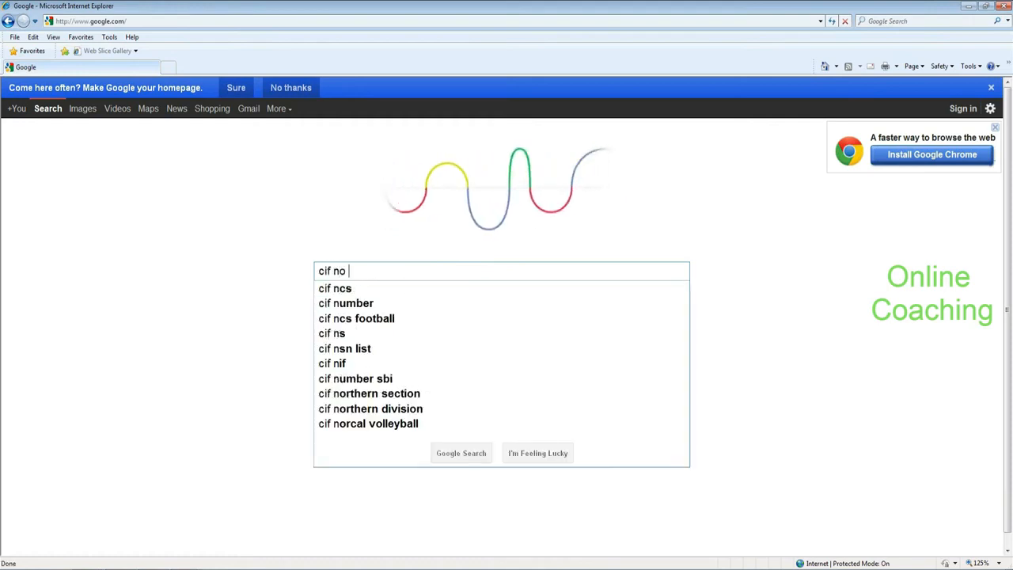
{"action": "type", "text": "supl"}
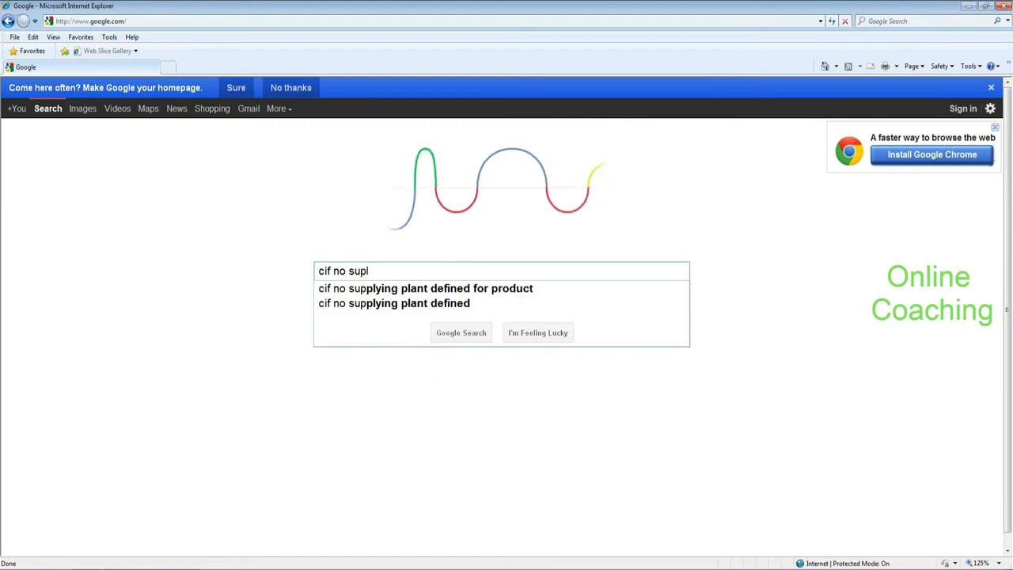
{"action": "type", "text": "ying plant found"}
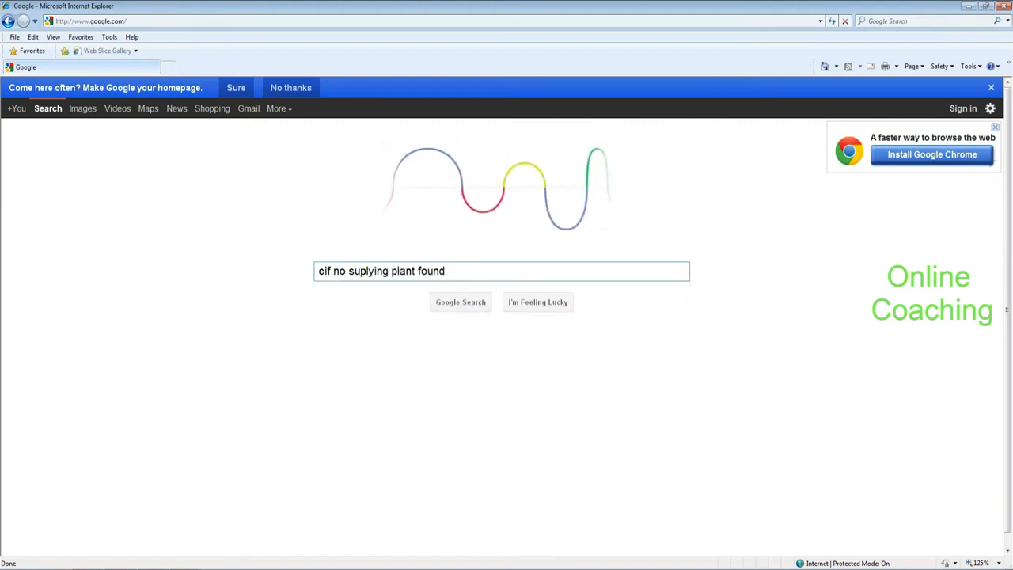
{"action": "key", "text": "Return"}
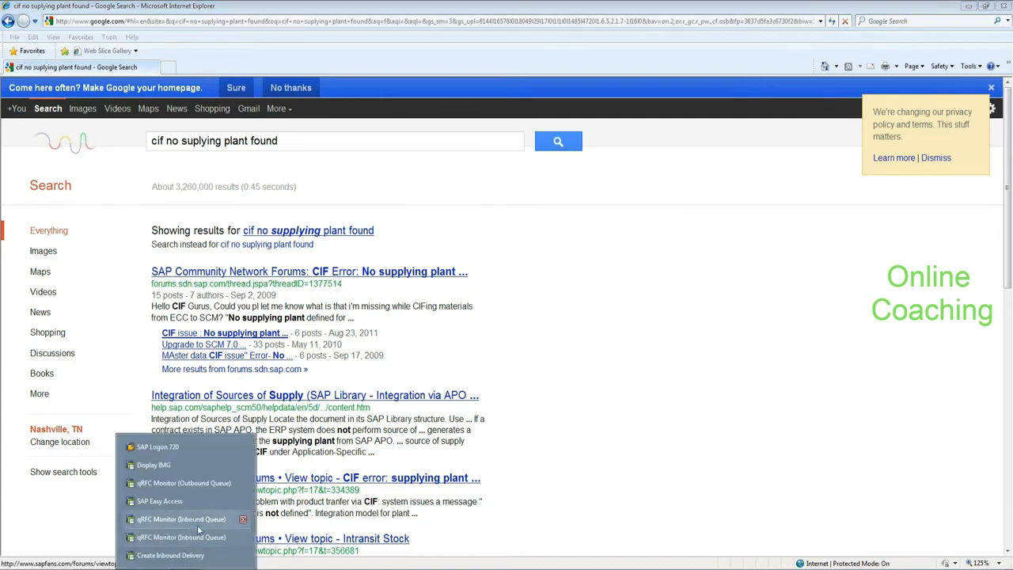
{"action": "left_click", "coordinate": [198, 528]}
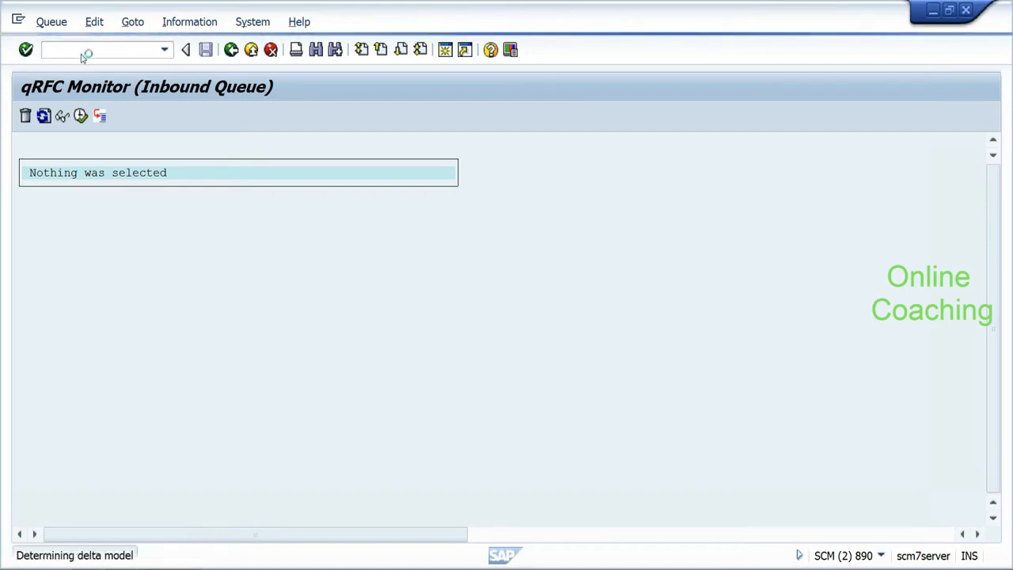
Step: Run /SAPAPO/MAT1 from SAP Easy Access and display product HYD_RICE1
{"action": "left_click", "coordinate": [192, 504]}
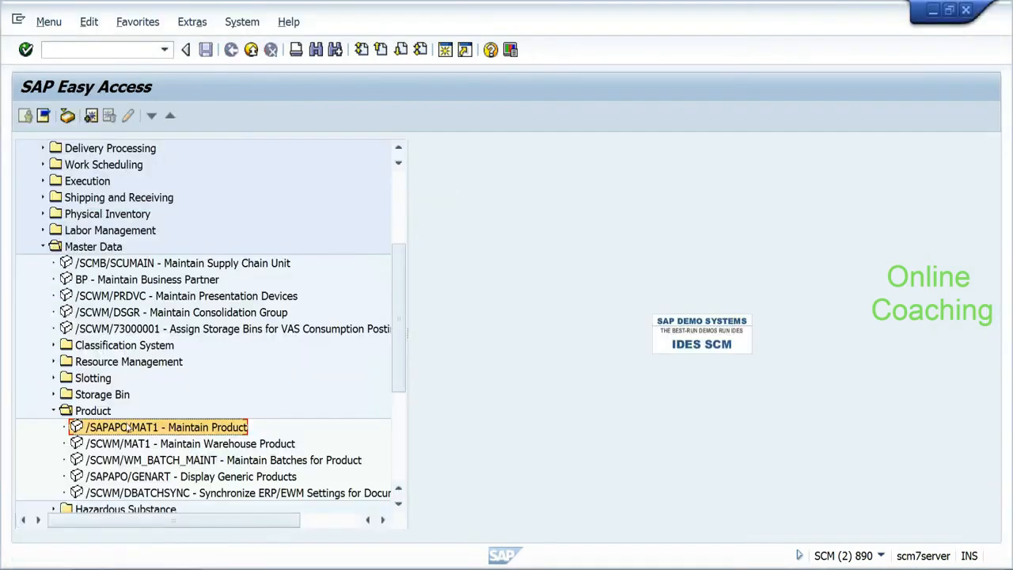
{"action": "double_click", "coordinate": [129, 427]}
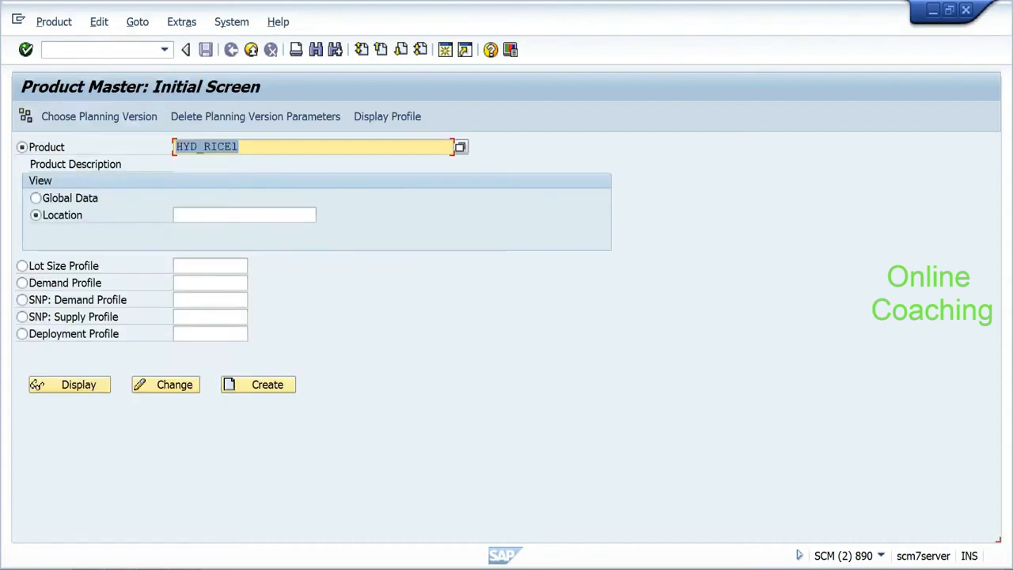
{"action": "left_click", "coordinate": [37, 384]}
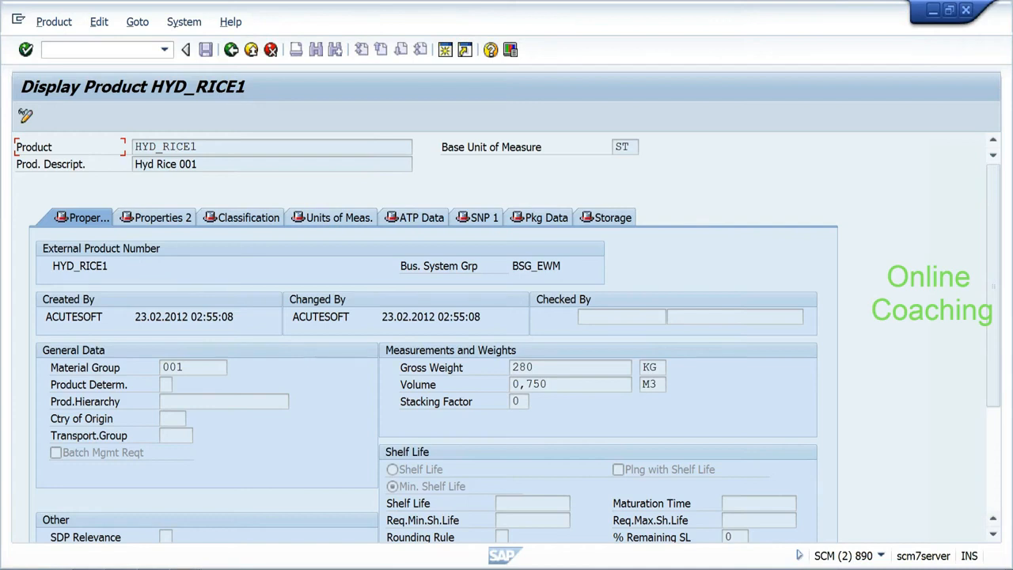
Step: Check the open browser and outbound queue monitor windows, returning to the product display
{"action": "left_click", "coordinate": [110, 566]}
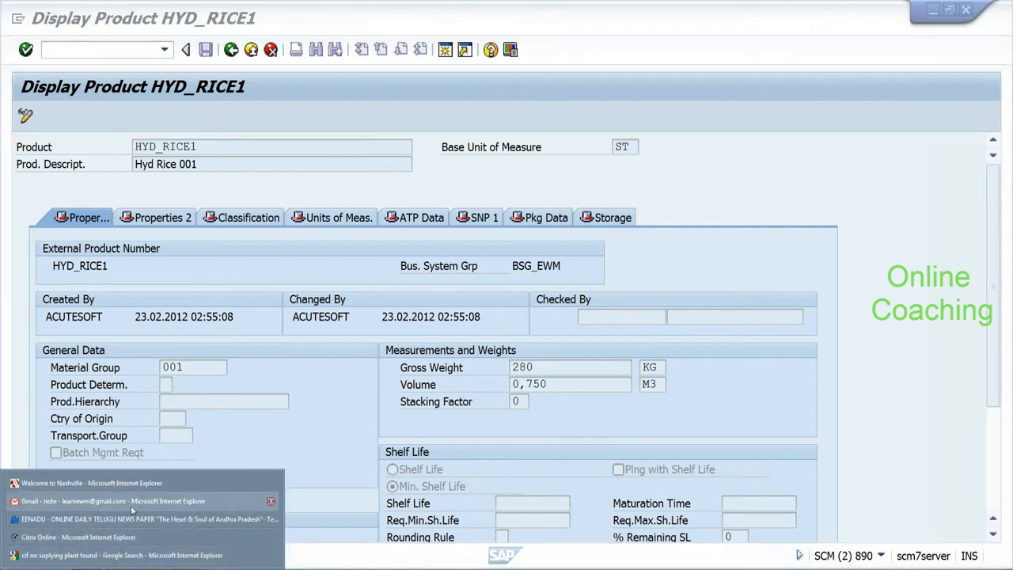
{"action": "left_click", "coordinate": [232, 441]}
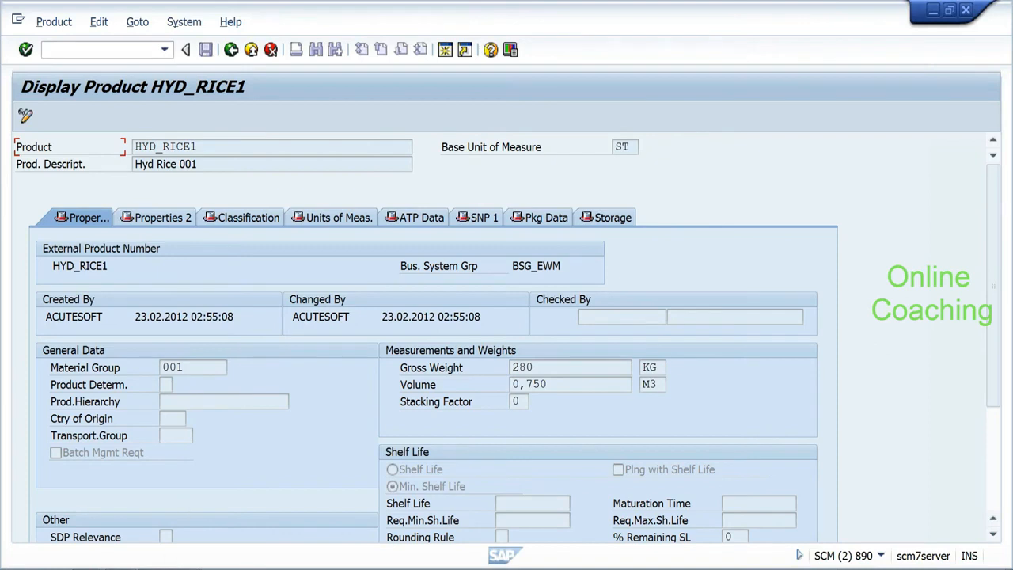
{"action": "mouse_move", "coordinate": [188, 563]}
{"action": "left_click", "coordinate": [189, 485]}
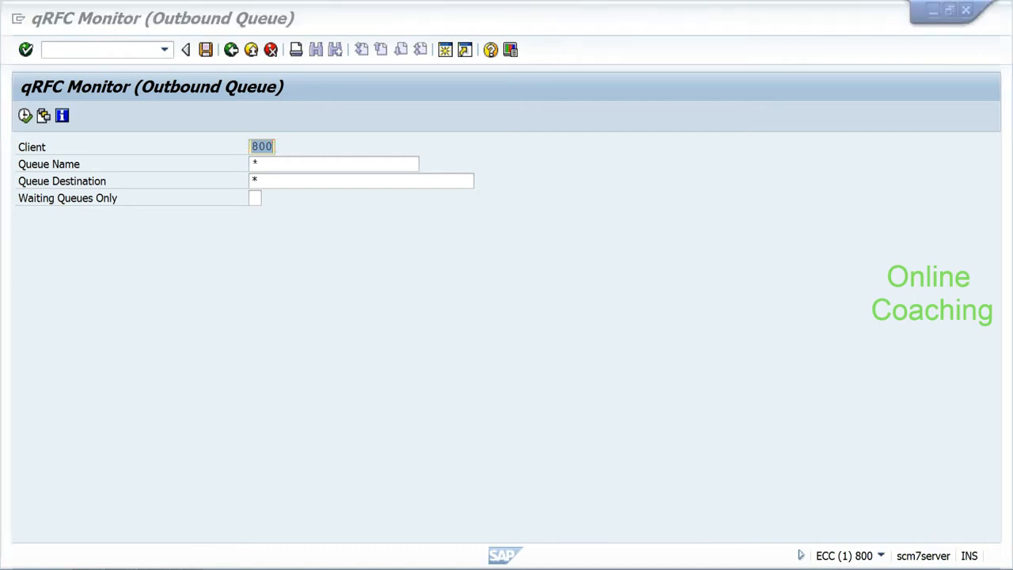
Step: Copy product number HYD_RICE1, go back to SAP Easy Access and select /SCWM/MAT1
{"action": "mouse_move", "coordinate": [190, 564]}
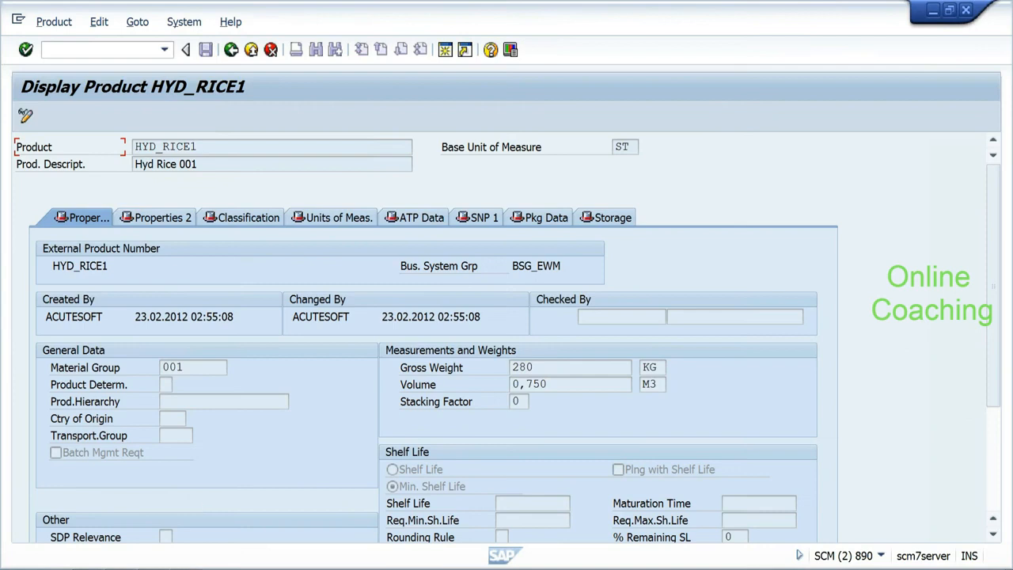
{"action": "left_click_drag", "start_coordinate": [149, 146], "coordinate": [135, 146]}
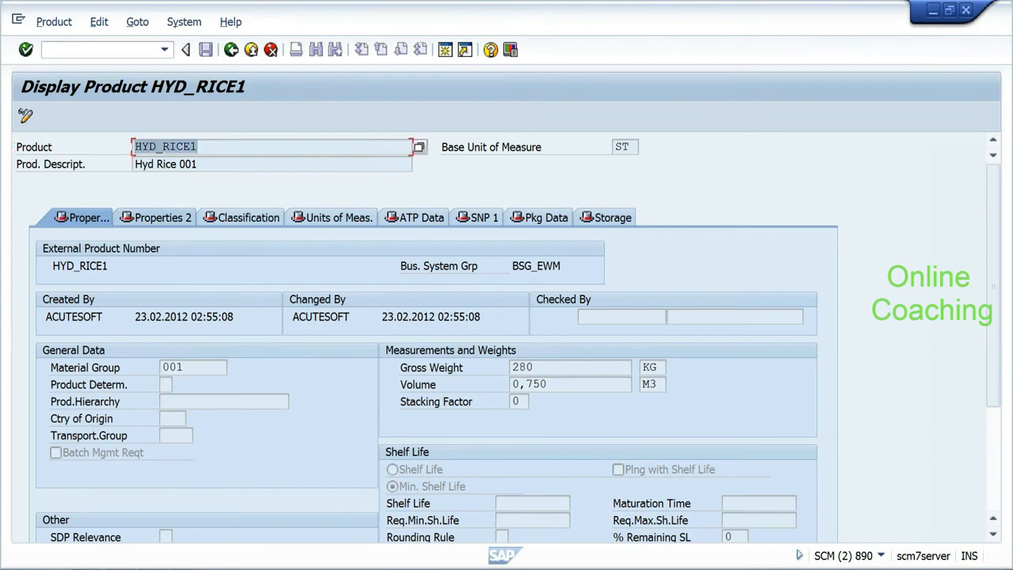
{"action": "key", "text": "ctrl+c"}
{"action": "left_click", "coordinate": [229, 50]}
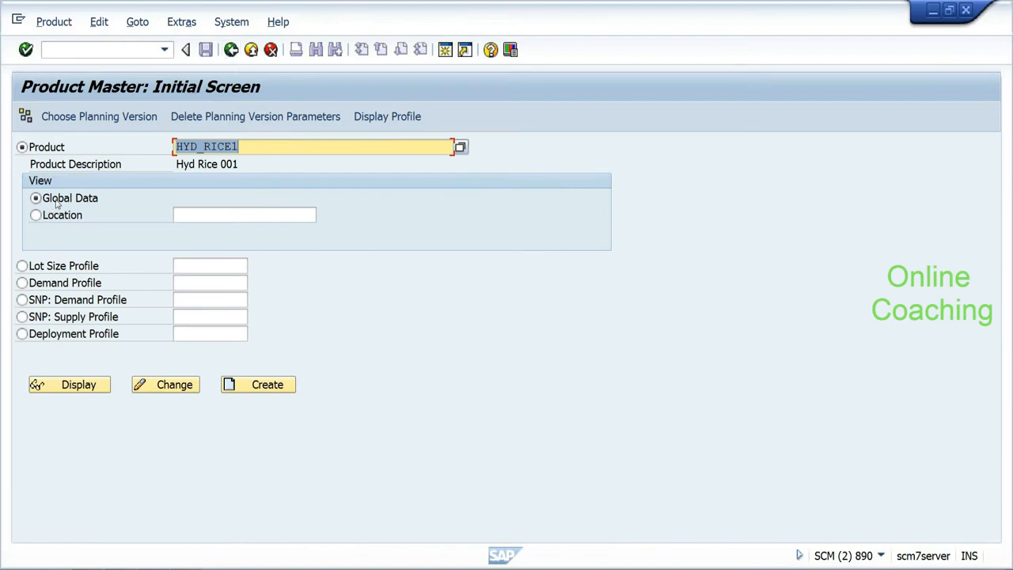
{"action": "left_click", "coordinate": [229, 50]}
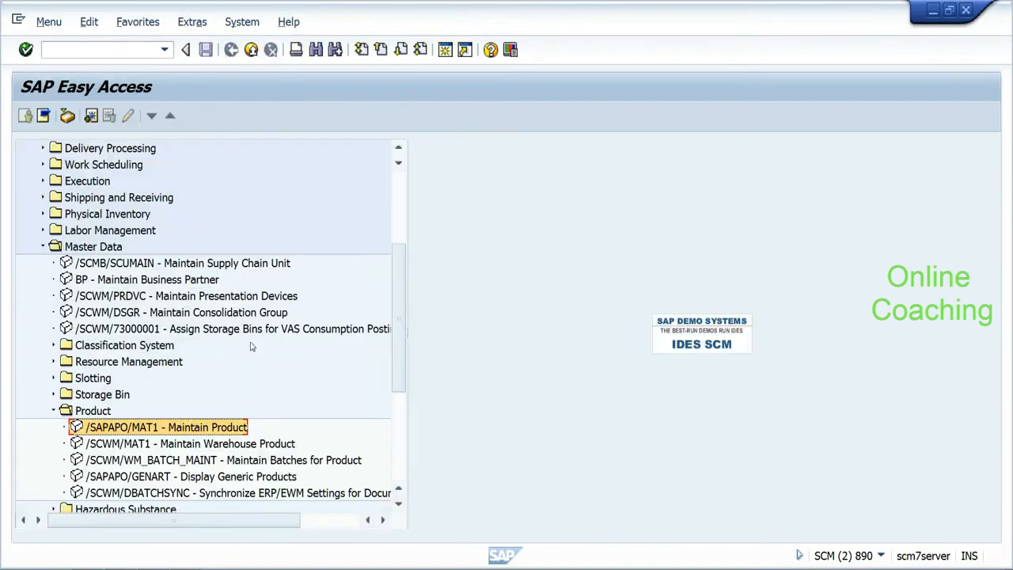
{"action": "left_click", "coordinate": [230, 444]}
Step: Save HYD_RICE1 in /SCWM/MAT1 for warehouse EHYD and party BP_HYDP
{"action": "double_click", "coordinate": [229, 444]}
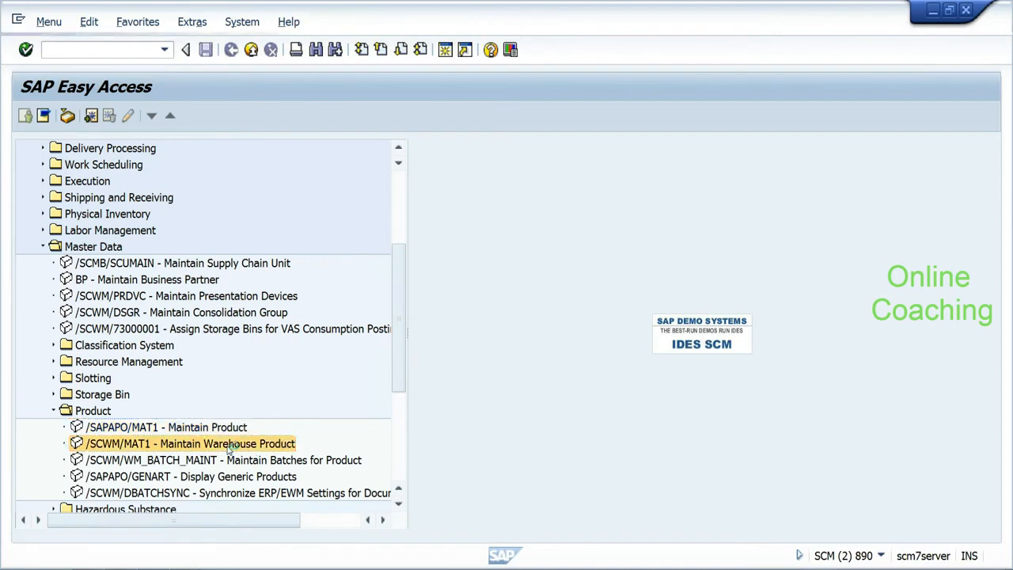
{"action": "left_click", "coordinate": [293, 146]}
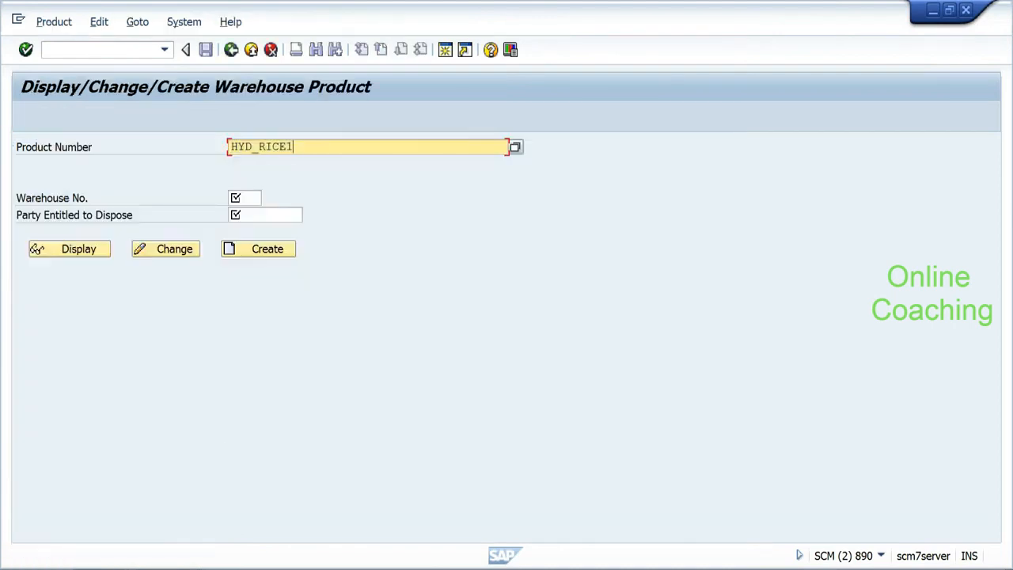
{"action": "left_click", "coordinate": [237, 197]}
{"action": "left_click", "coordinate": [243, 212]}
{"action": "left_click", "coordinate": [244, 214]}
{"action": "left_click", "coordinate": [244, 214]}
{"action": "left_click", "coordinate": [253, 230]}
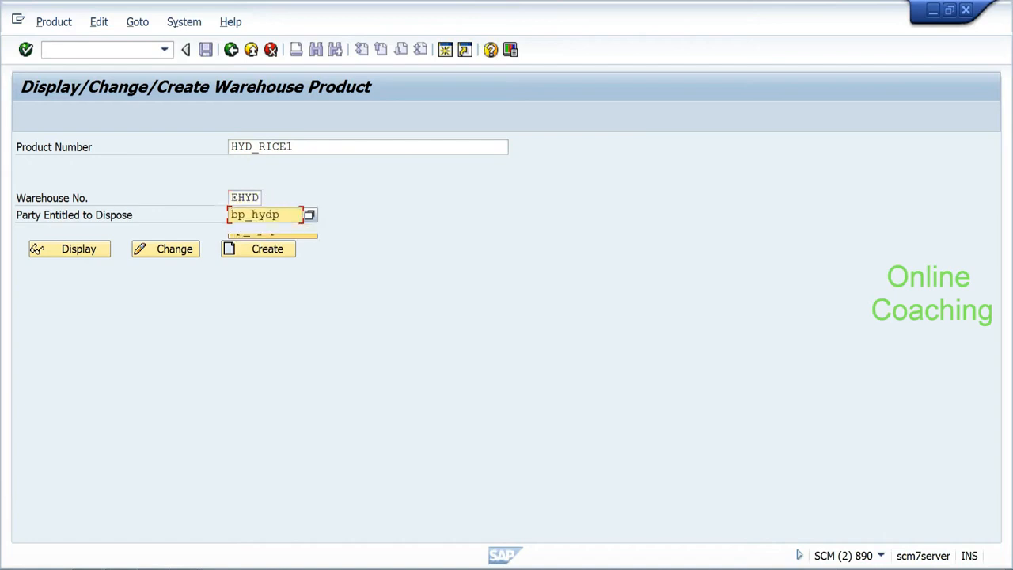
{"action": "left_click", "coordinate": [271, 253]}
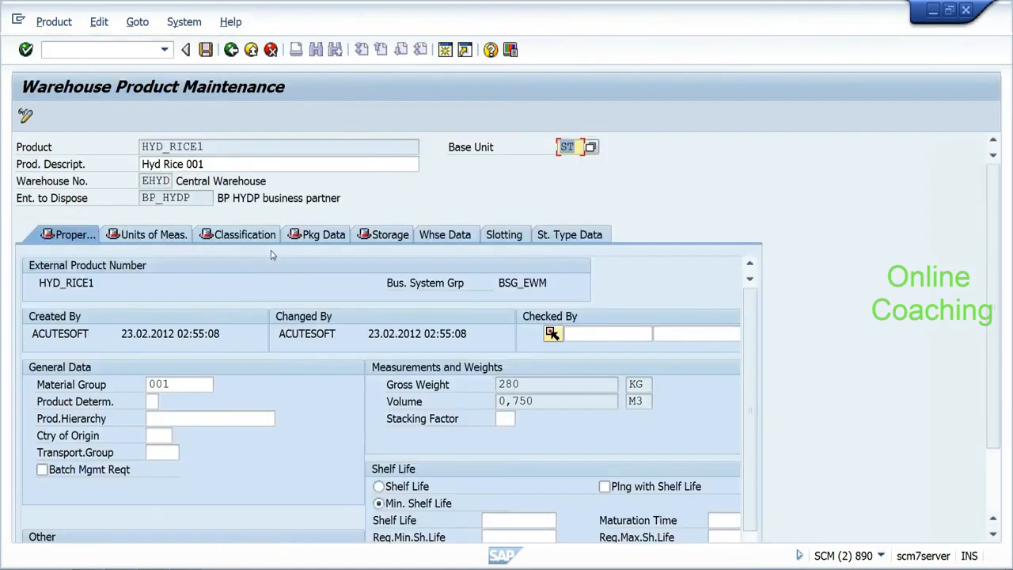
{"action": "key", "text": "ctrl+s"}
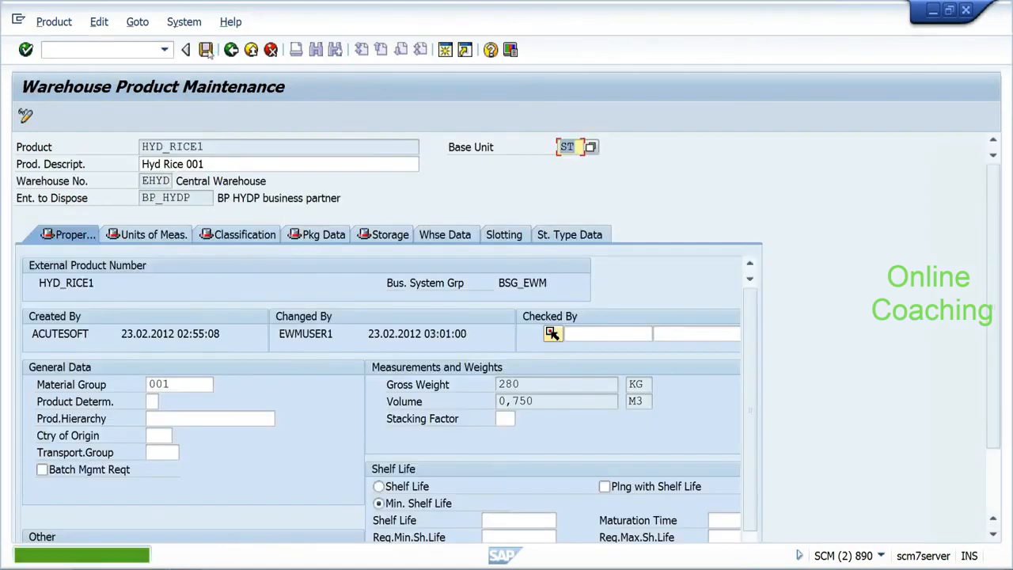
{"action": "left_click", "coordinate": [232, 50]}
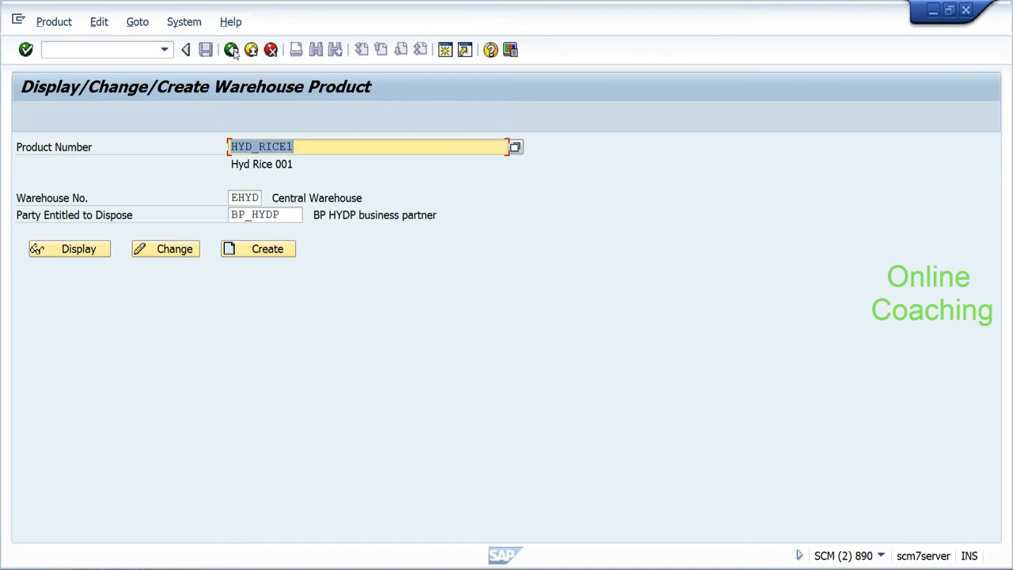
Step: Leave the Display/Change/Create Warehouse Product screen for SAP Easy Access
{"action": "left_click", "coordinate": [231, 50]}
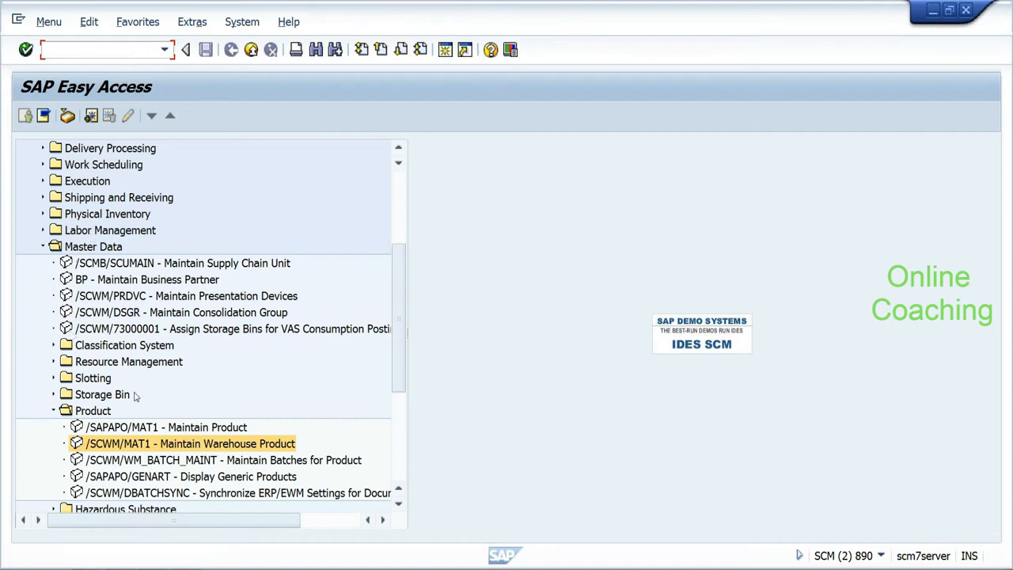
Step: Reopen HYD_RICE1 for changing in Maintain Warehouse Product
{"action": "double_click", "coordinate": [154, 444]}
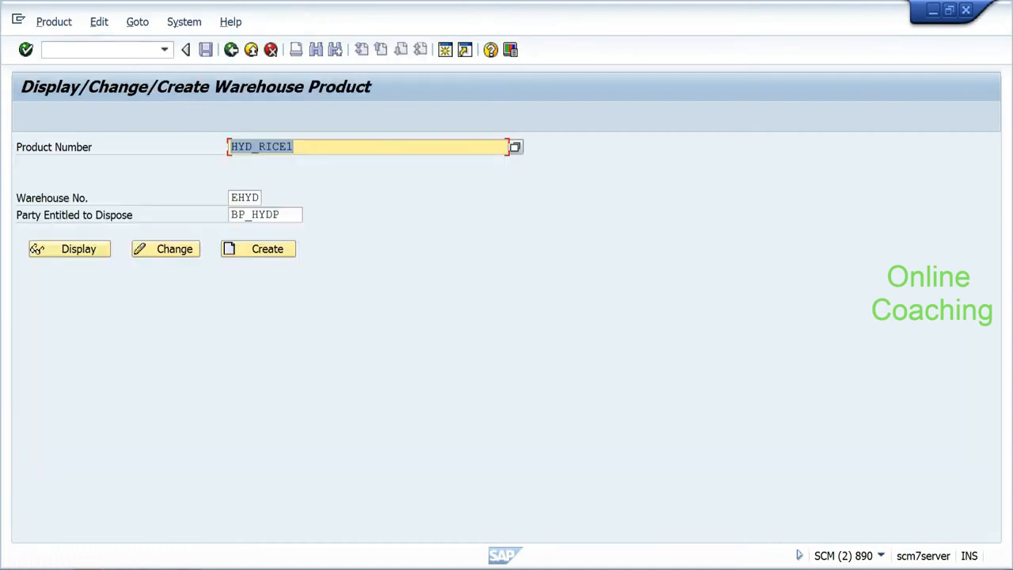
{"action": "left_click", "coordinate": [252, 196]}
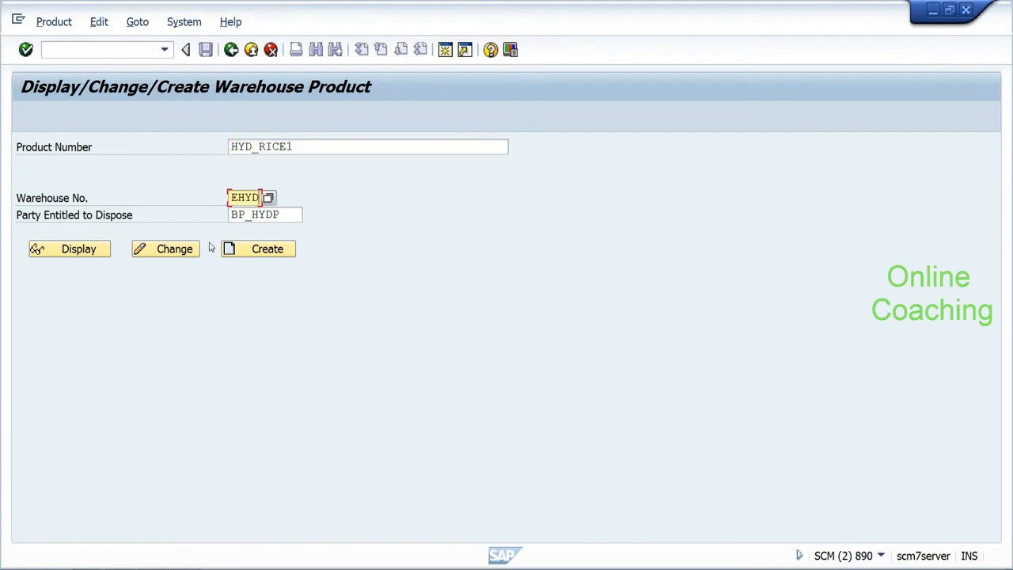
{"action": "left_click", "coordinate": [187, 255]}
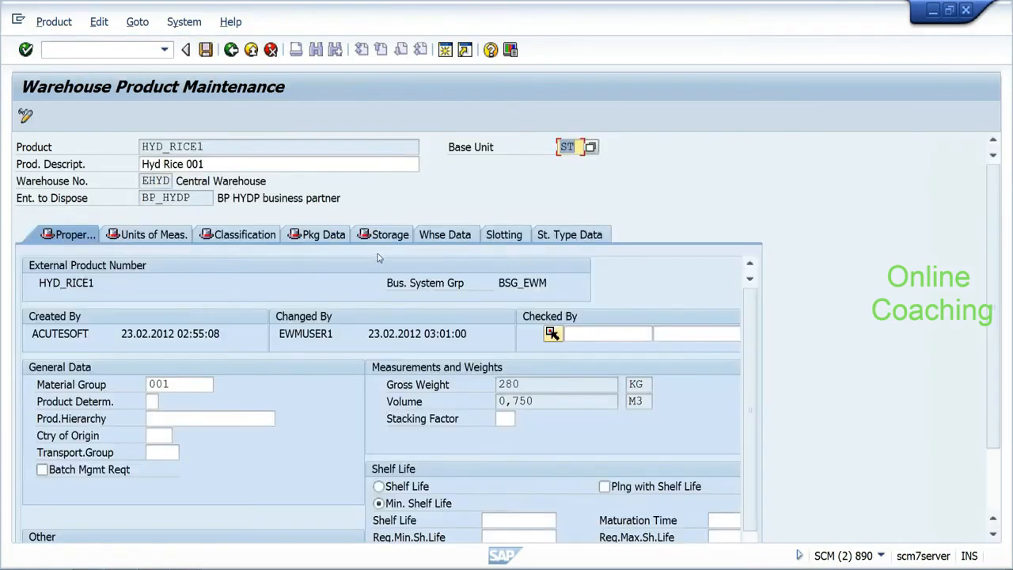
Step: Review the Whse Data load category, putaway control and storage section fields, then exit to SAP Easy Access
{"action": "left_click", "coordinate": [451, 236]}
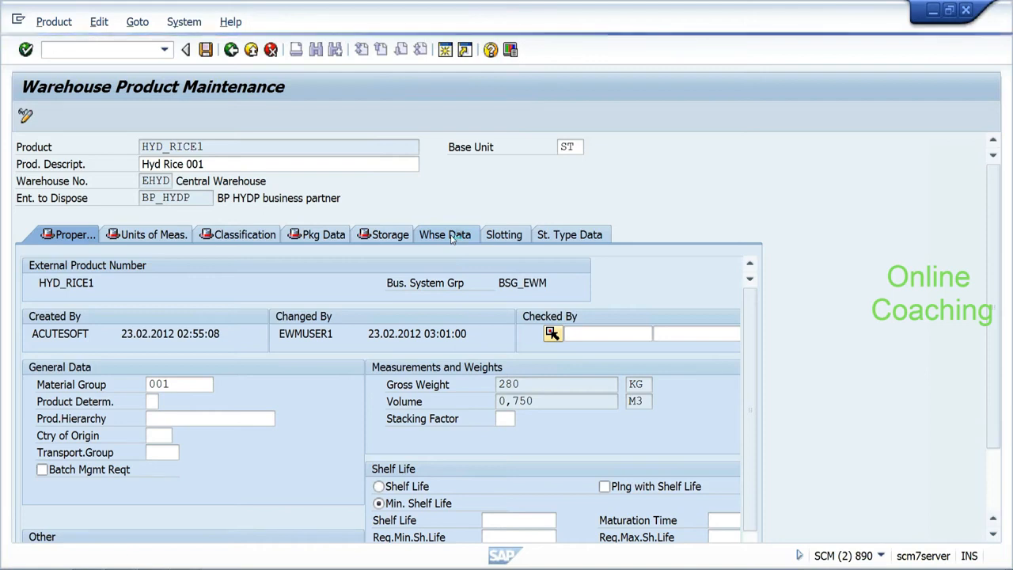
{"action": "left_click", "coordinate": [224, 316]}
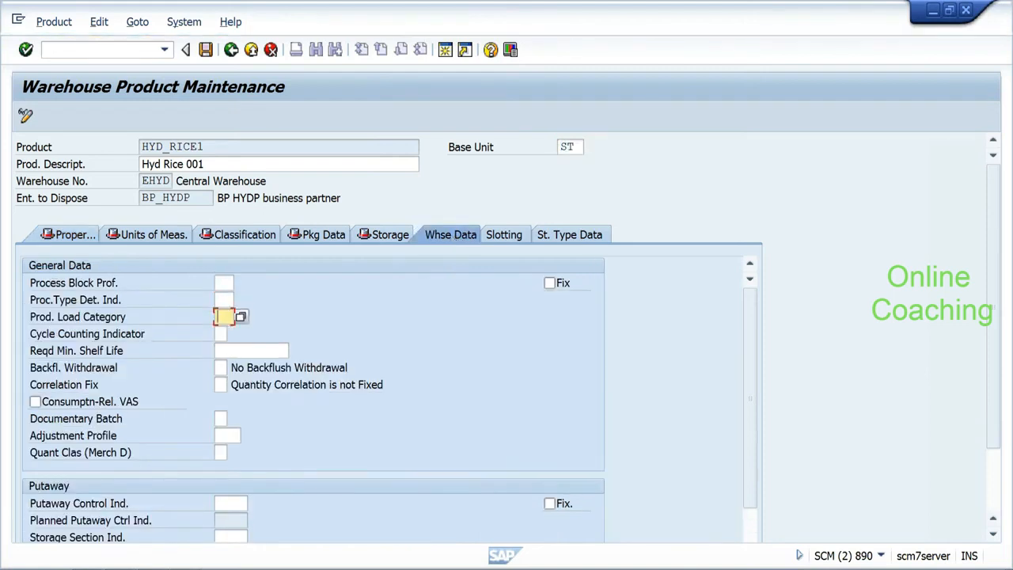
{"action": "left_click_drag", "start_coordinate": [752, 337], "coordinate": [752, 428]}
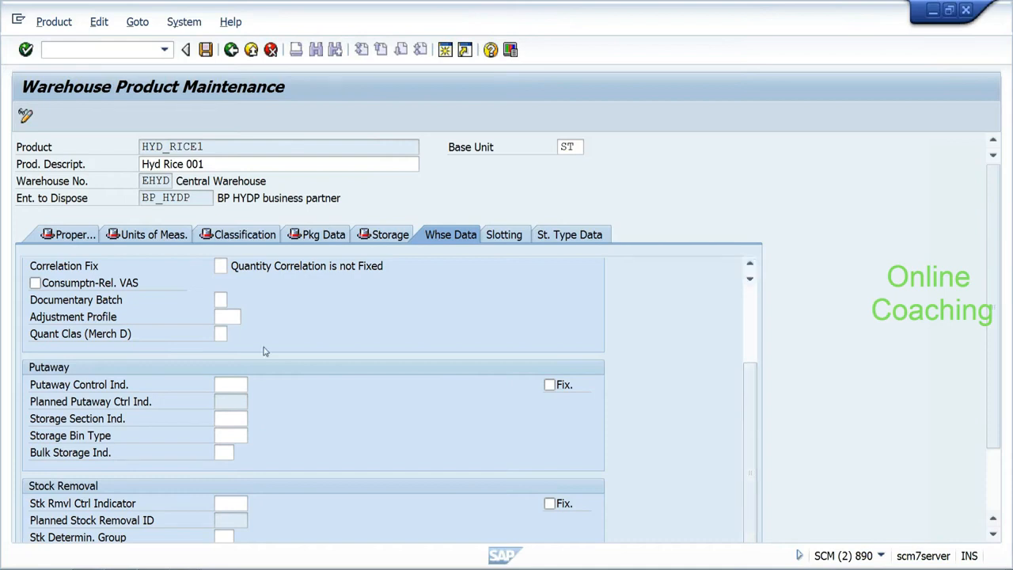
{"action": "left_click", "coordinate": [230, 384]}
{"action": "left_click", "coordinate": [231, 417]}
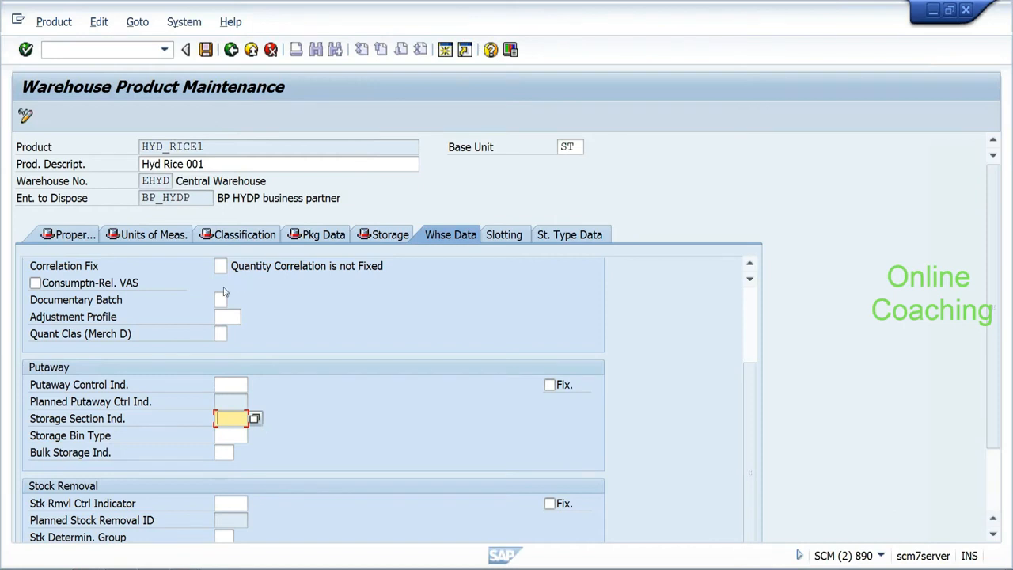
{"action": "left_click", "coordinate": [231, 50]}
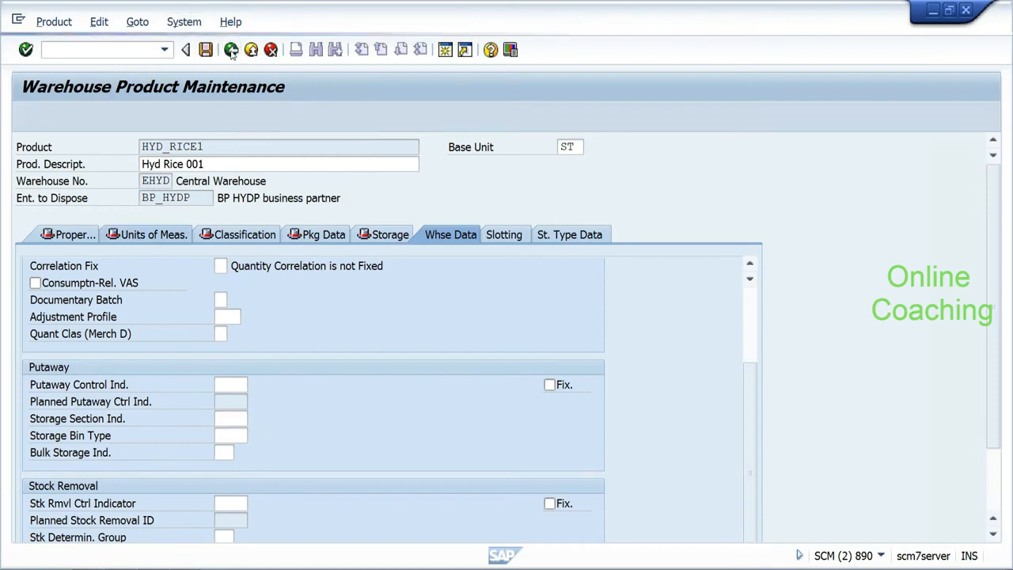
{"action": "left_click", "coordinate": [231, 50]}
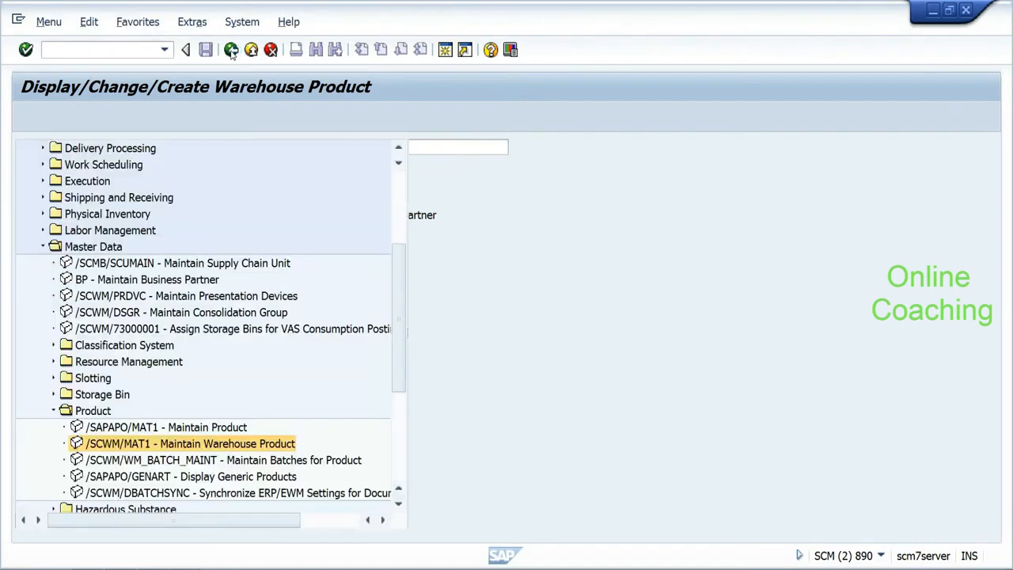
Step: Open SPRO with Extended Warehouse Management > Master Data expanded, then create an additional session
{"action": "left_click", "coordinate": [150, 49]}
{"action": "type", "text": "/ns"}
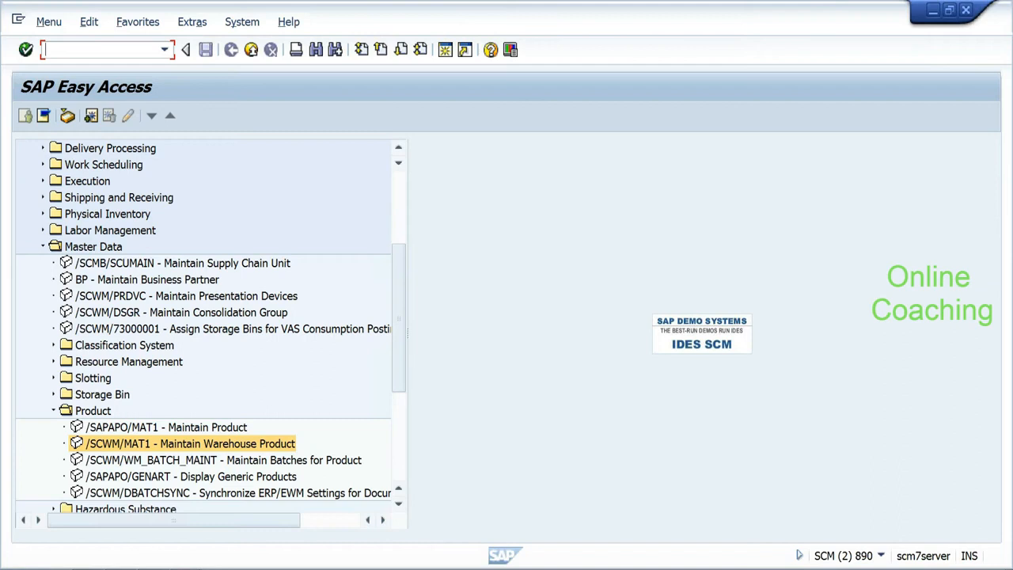
{"action": "type", "text": "pro"}
{"action": "key", "text": "Return"}
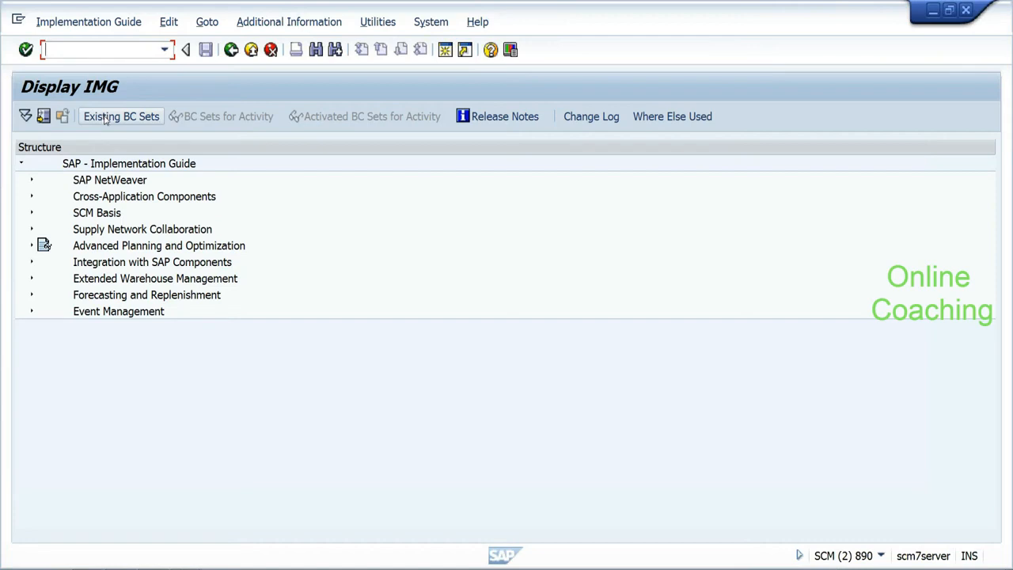
{"action": "left_click", "coordinate": [31, 280]}
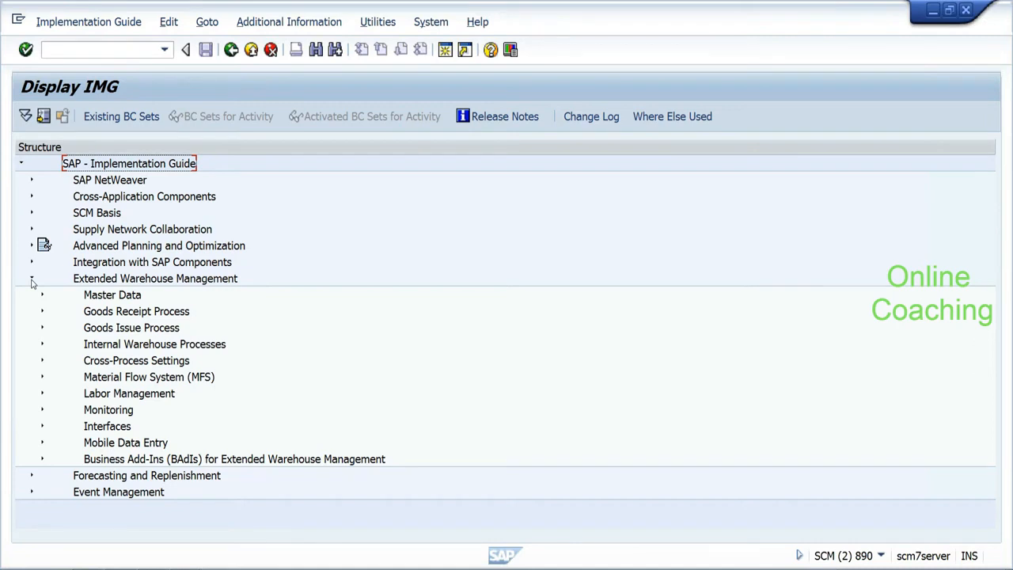
{"action": "left_click", "coordinate": [42, 294]}
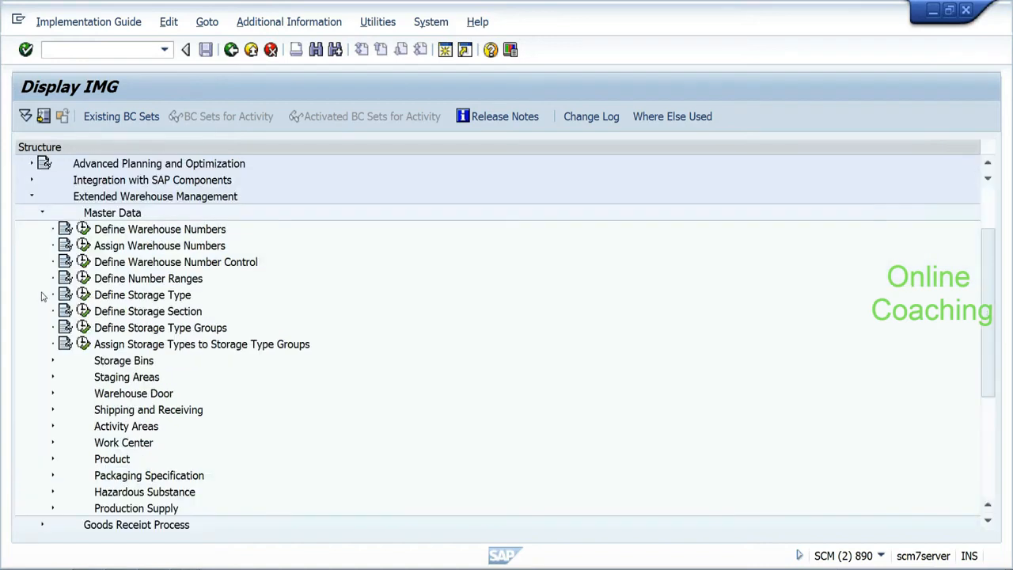
{"action": "left_click", "coordinate": [18, 20]}
{"action": "left_click", "coordinate": [61, 166]}
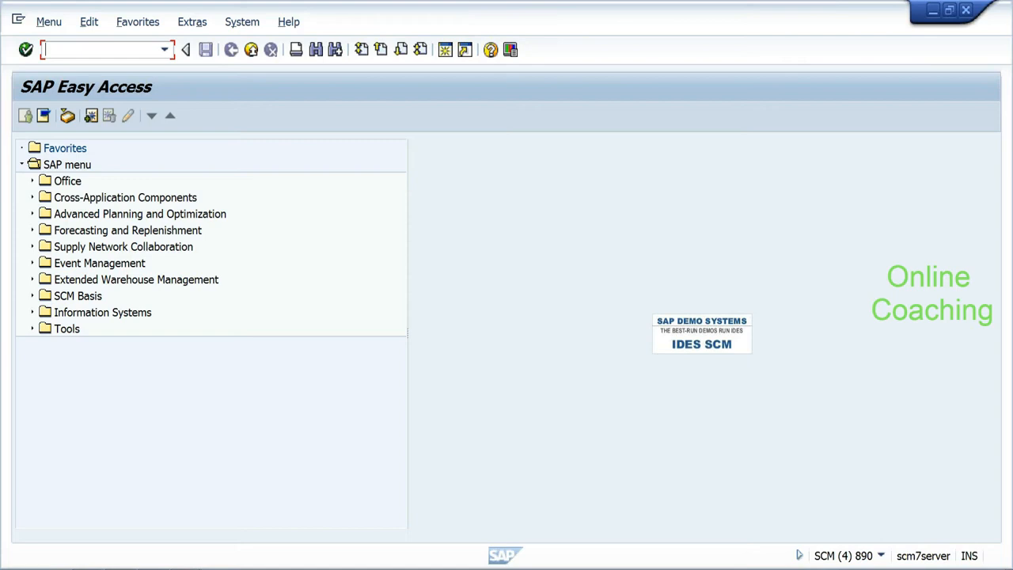
Step: Launch the implementation guide (spro) in the new session and return to Display IMG
{"action": "type", "text": "spro"}
{"action": "key", "text": "Return"}
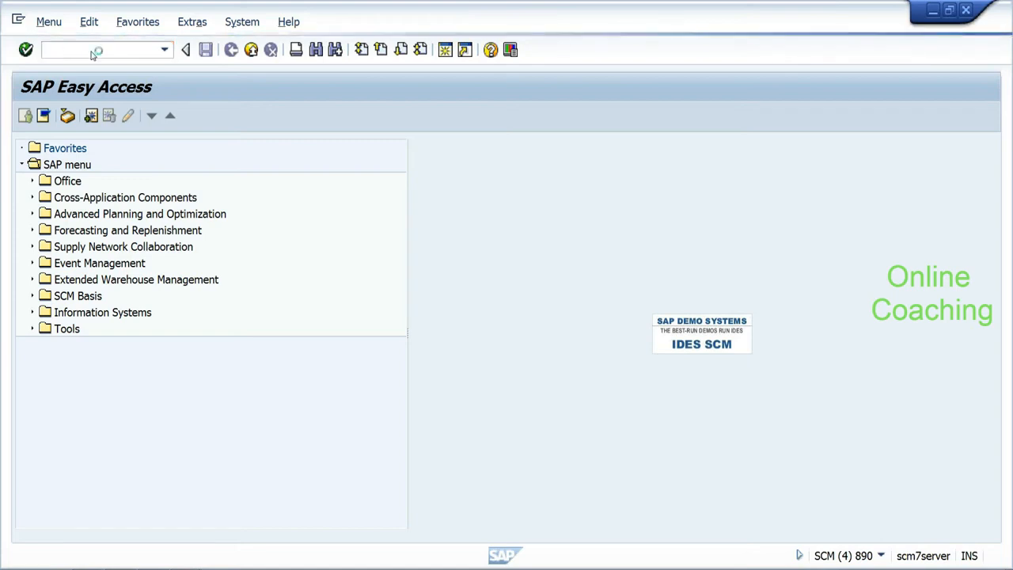
{"action": "left_click", "coordinate": [186, 568]}
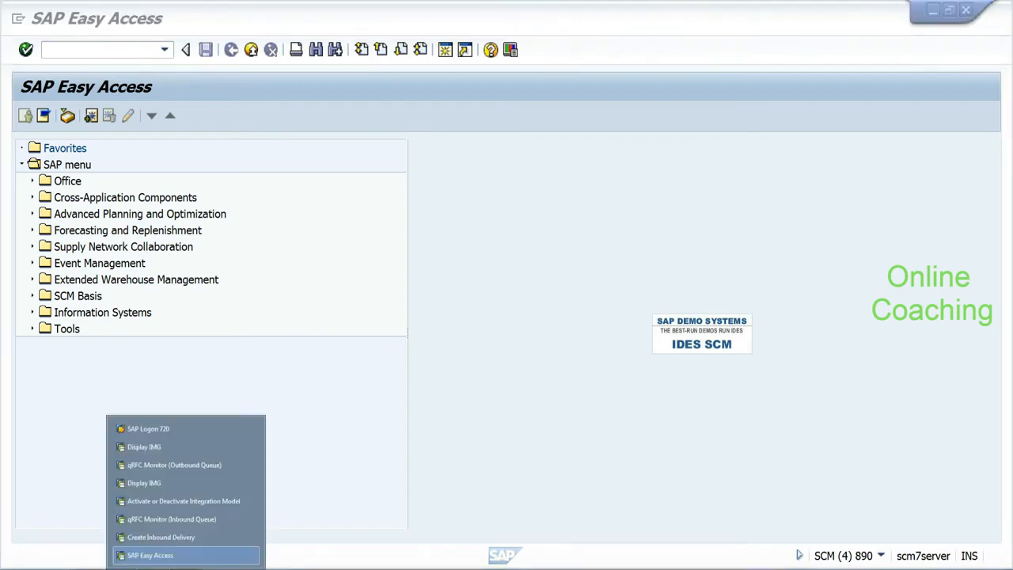
{"action": "left_click", "coordinate": [194, 480]}
Step: Retry the New Search for the locked integration model
{"action": "left_click", "coordinate": [186, 568]}
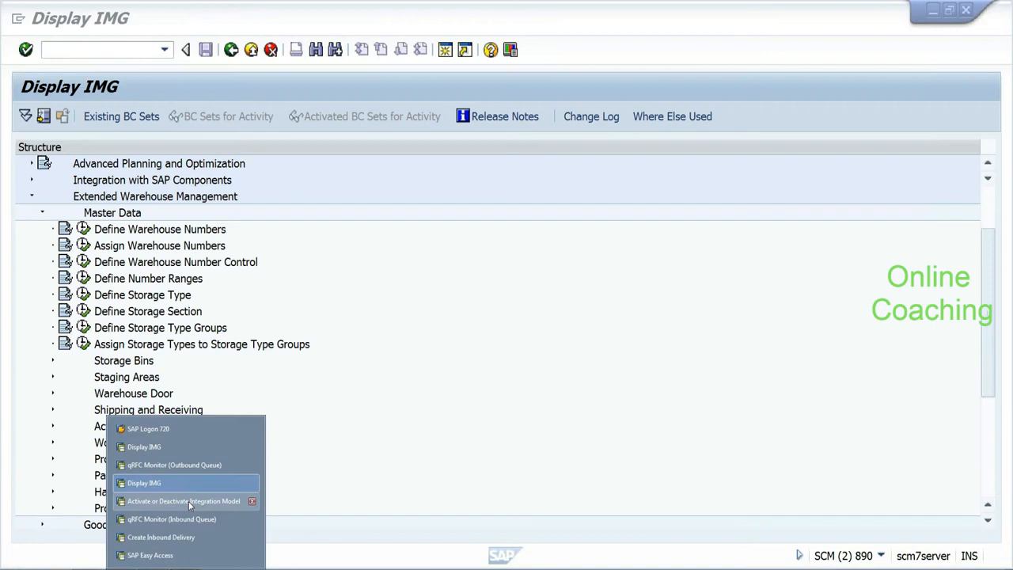
{"action": "left_click", "coordinate": [190, 503]}
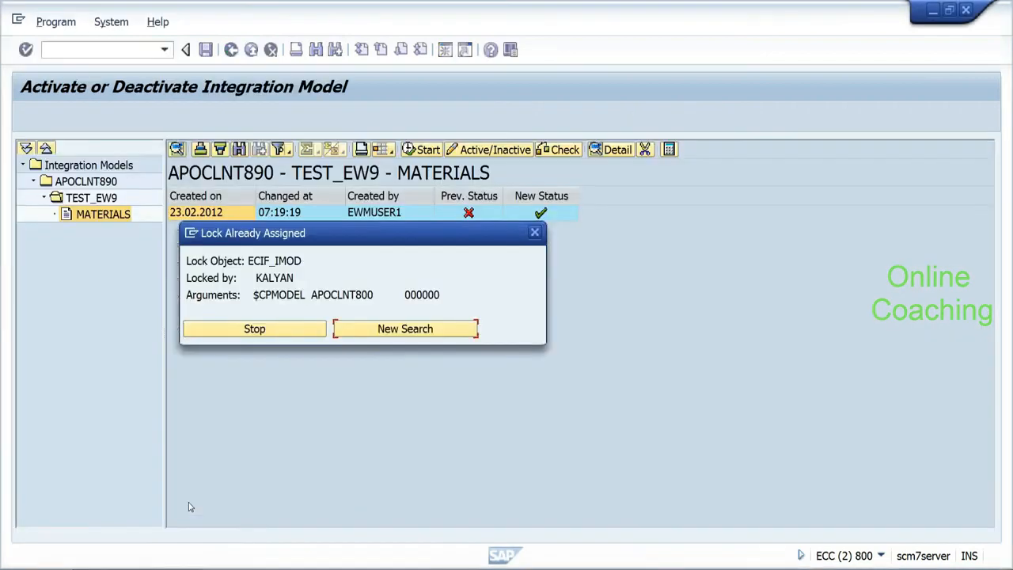
{"action": "left_click", "coordinate": [366, 335]}
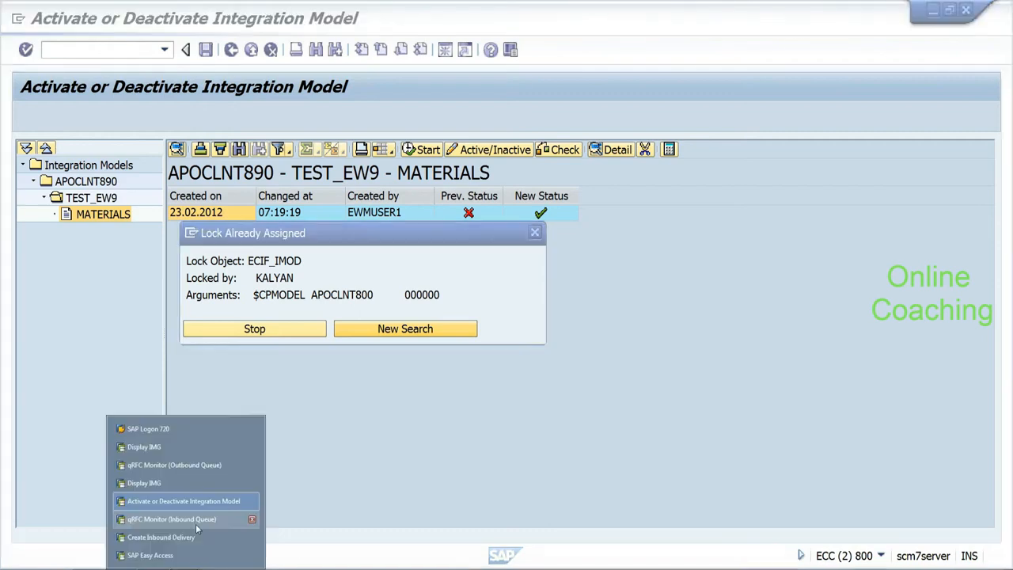
Step: Check the empty inbound queue monitor, then bring up the Create Inbound Delivery window
{"action": "left_click", "coordinate": [195, 523]}
{"action": "left_click", "coordinate": [180, 452]}
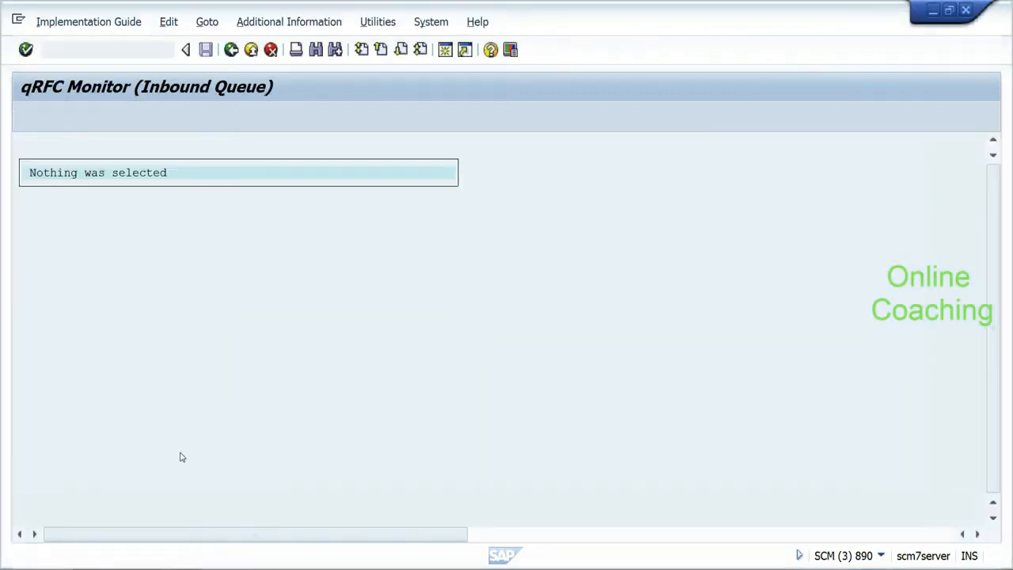
{"action": "left_click", "coordinate": [186, 567]}
{"action": "left_click", "coordinate": [181, 483]}
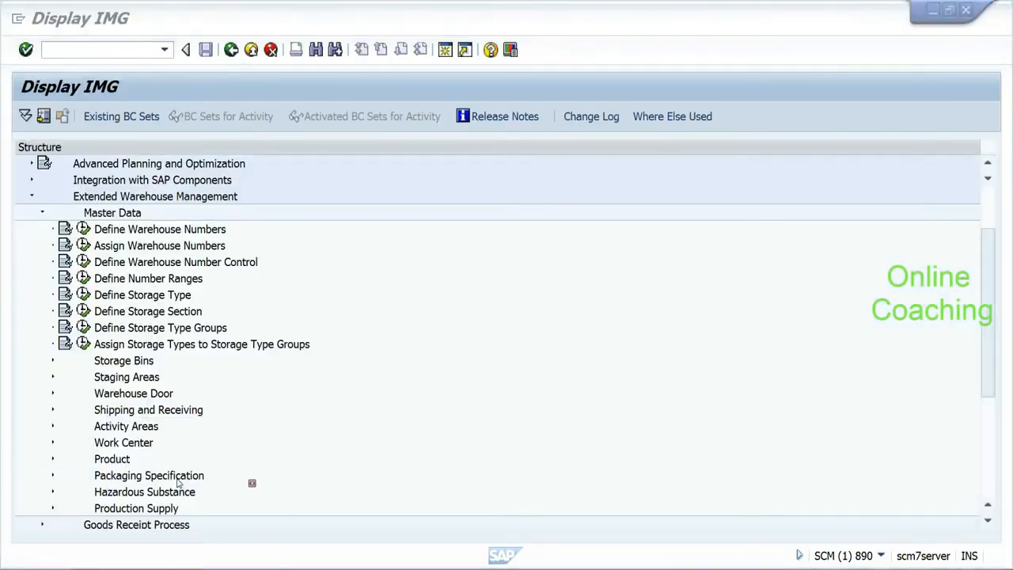
{"action": "left_click", "coordinate": [183, 567]}
{"action": "left_click", "coordinate": [160, 537]}
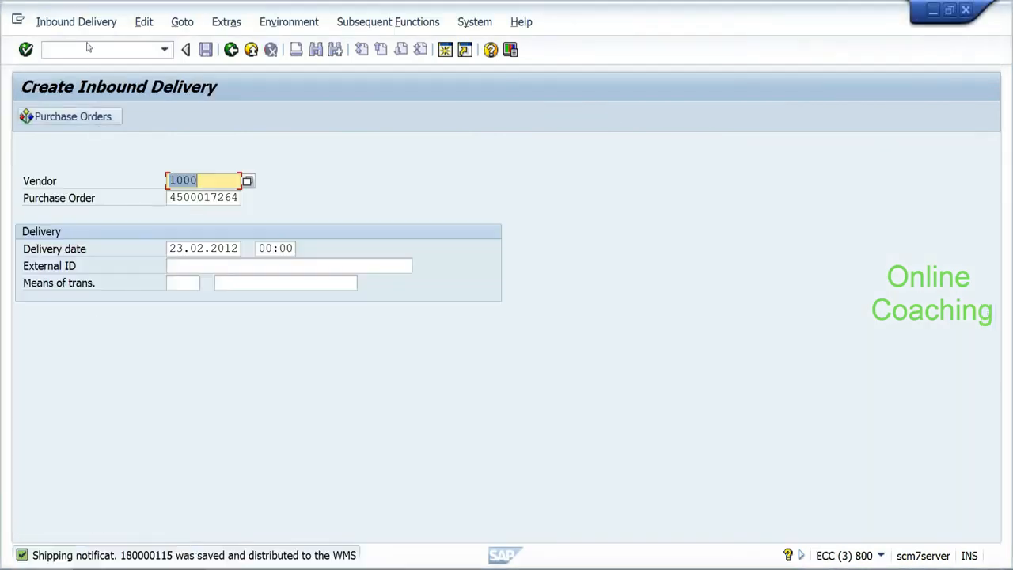
Step: Restart Create Inbound Delivery with /nxd01, saving and distributing the notification to WMS
{"action": "left_click", "coordinate": [88, 48]}
{"action": "type", "text": "/nxd01"}
{"action": "key", "text": "Return"}
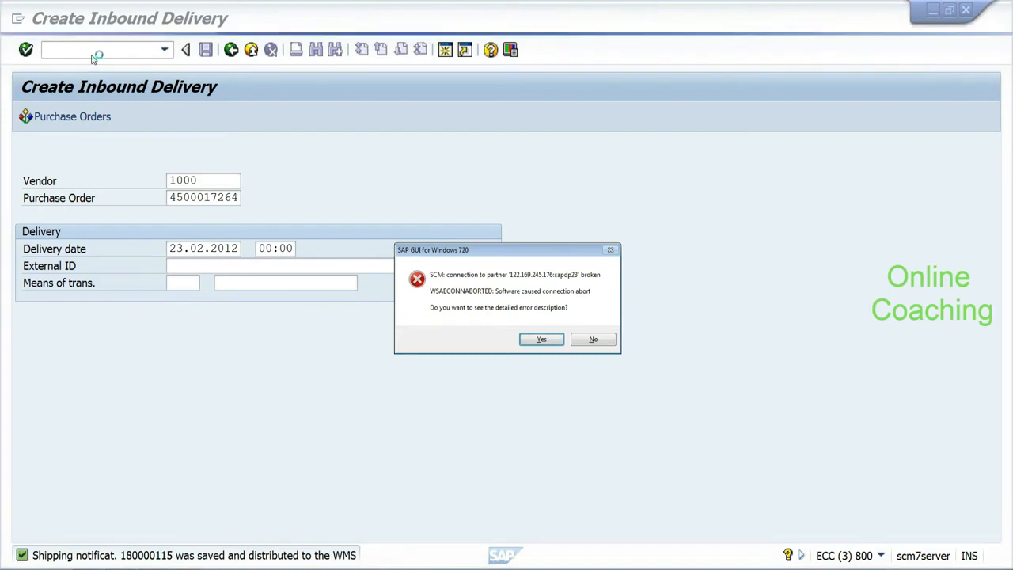
Step: Decline details on the SCM connection error and bring the SAP Logon window forward
{"action": "left_click", "coordinate": [586, 340]}
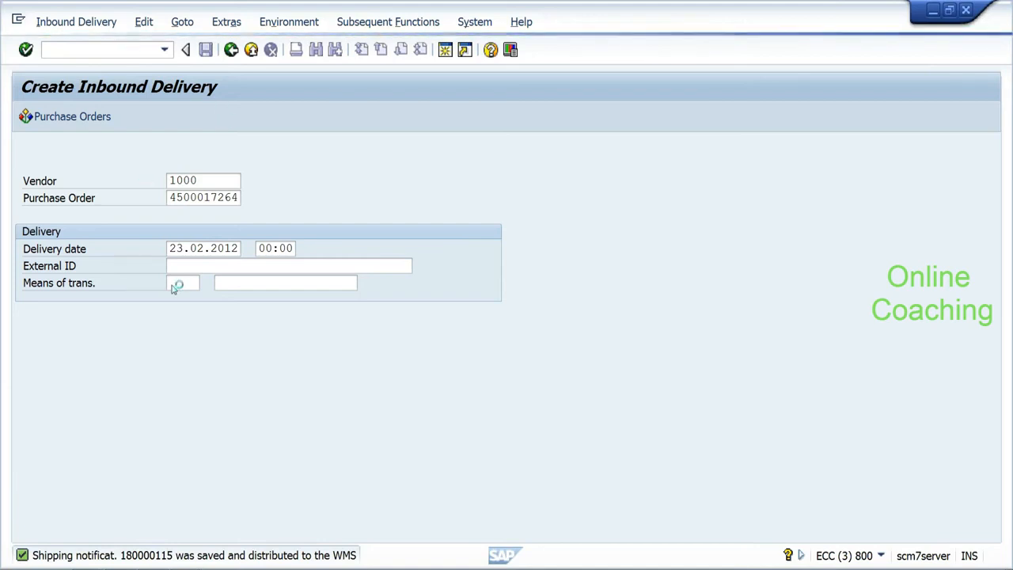
{"action": "left_click", "coordinate": [186, 567]}
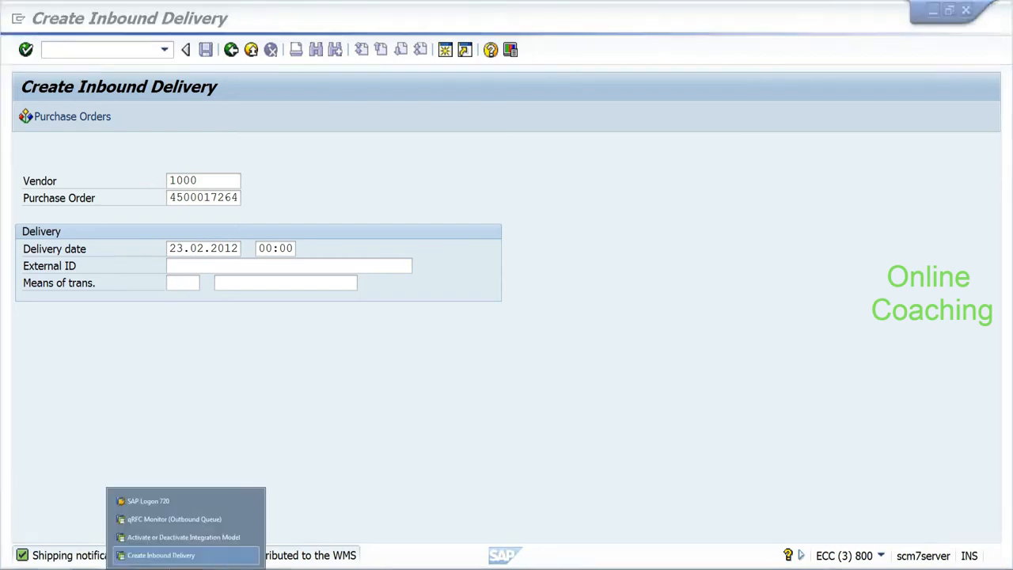
{"action": "left_click", "coordinate": [174, 502]}
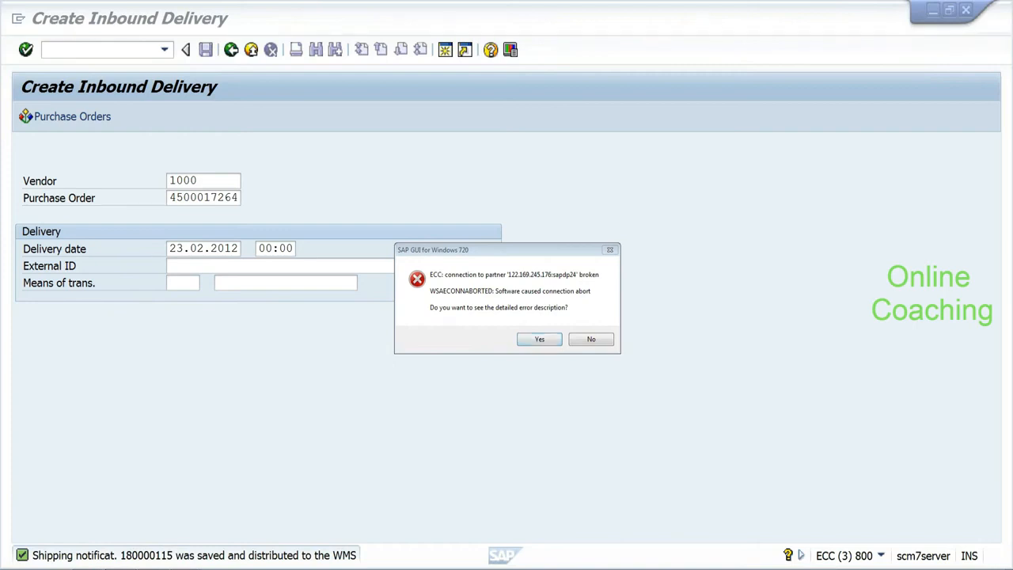
{"action": "right_click", "coordinate": [120, 568]}
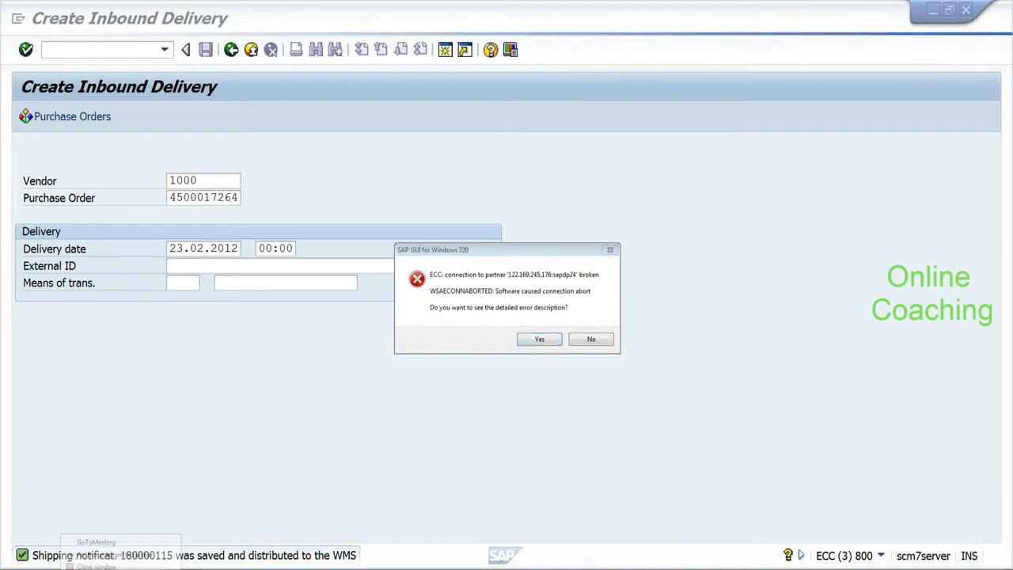
{"action": "key", "text": "Escape"}
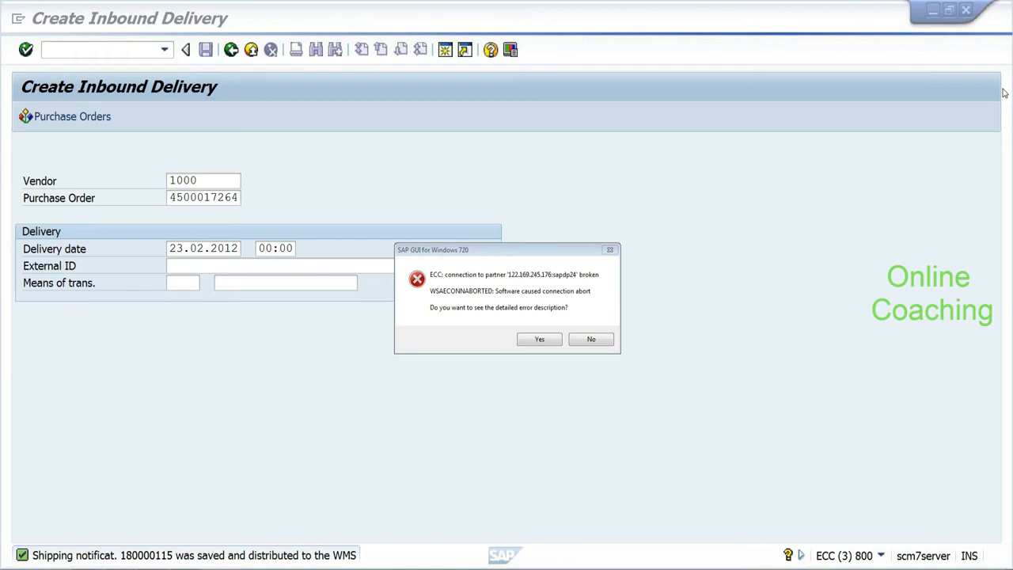
Step: Review the Google results for 'cif no suplying plant found', then the ConfigGuide PDF
{"action": "key", "text": "alt+Tab"}
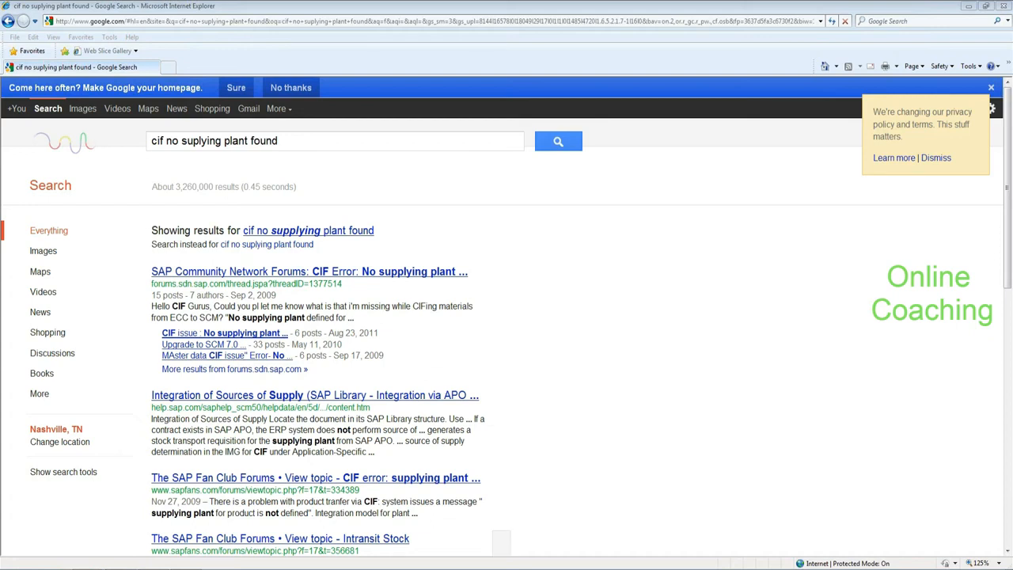
{"action": "key", "text": "alt+Tab"}
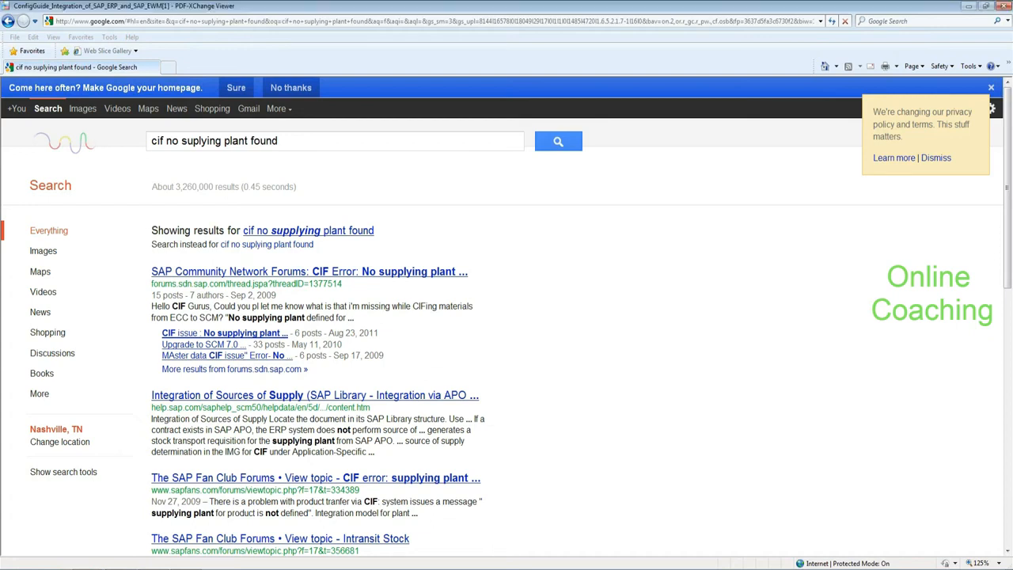
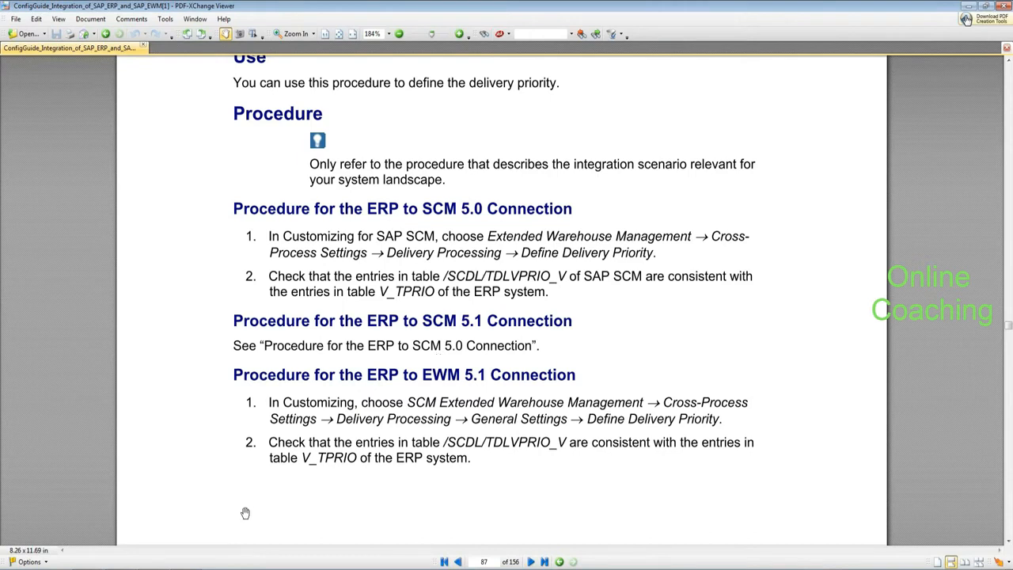
Step: Restore the SAP Logon 720 window over the configuration guide PDF
{"action": "left_click", "coordinate": [185, 567]}
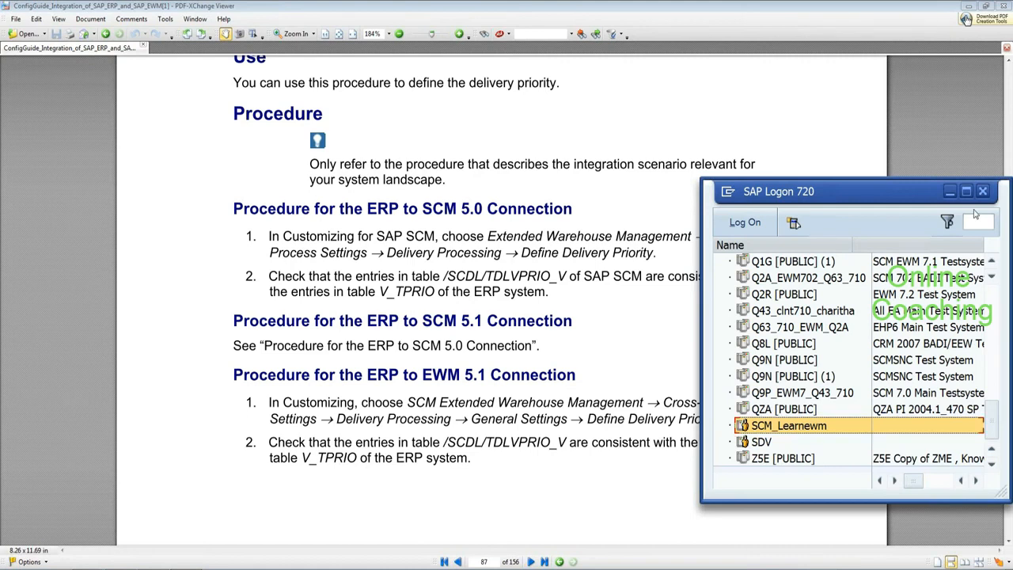
Step: Log on to SCM_Learnewm client 890 with a saved user name, the password and language EN
{"action": "left_click", "coordinate": [950, 194]}
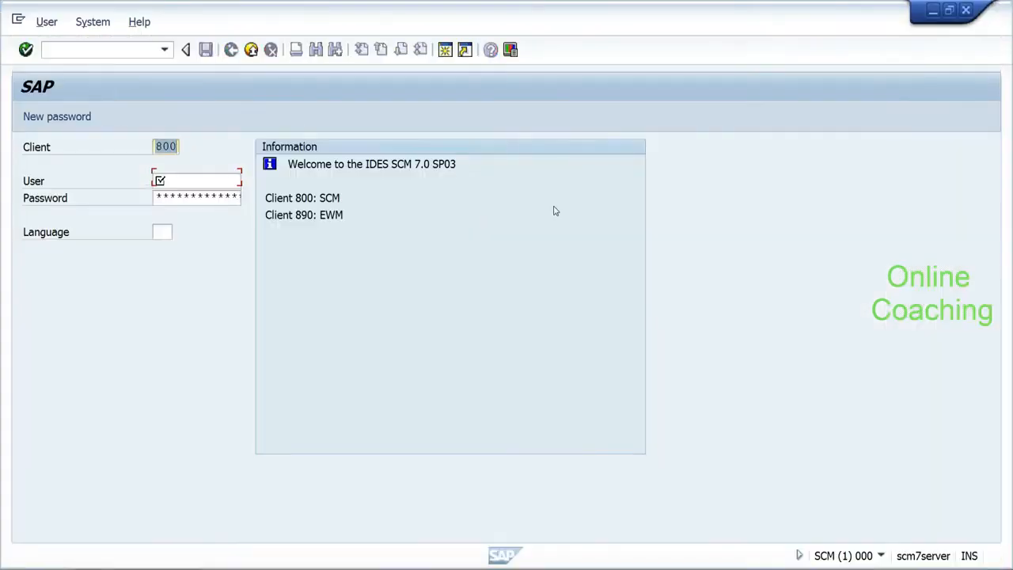
{"action": "type", "text": "890"}
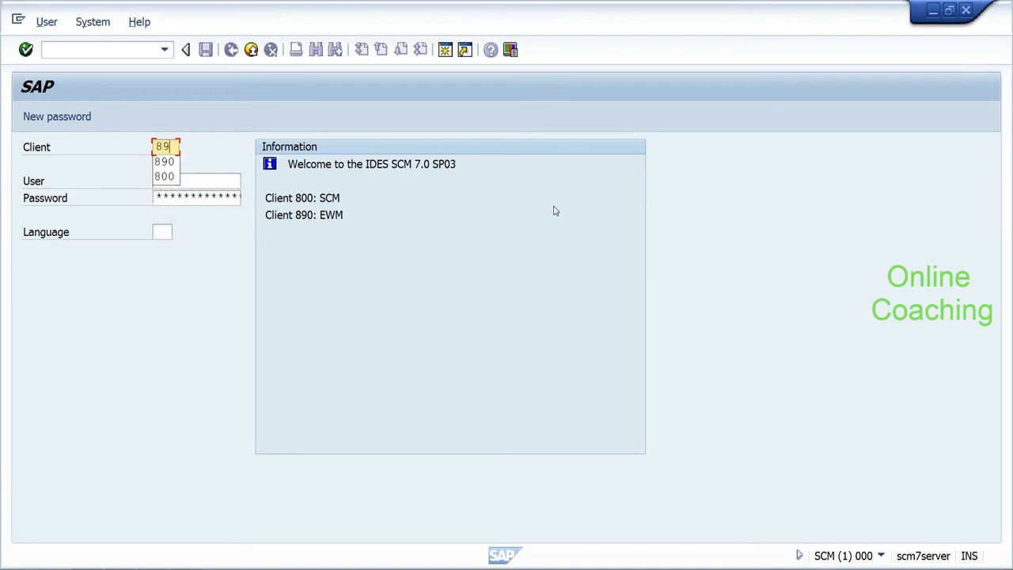
{"action": "key", "text": "Tab"}
{"action": "type", "text": "i045613"}
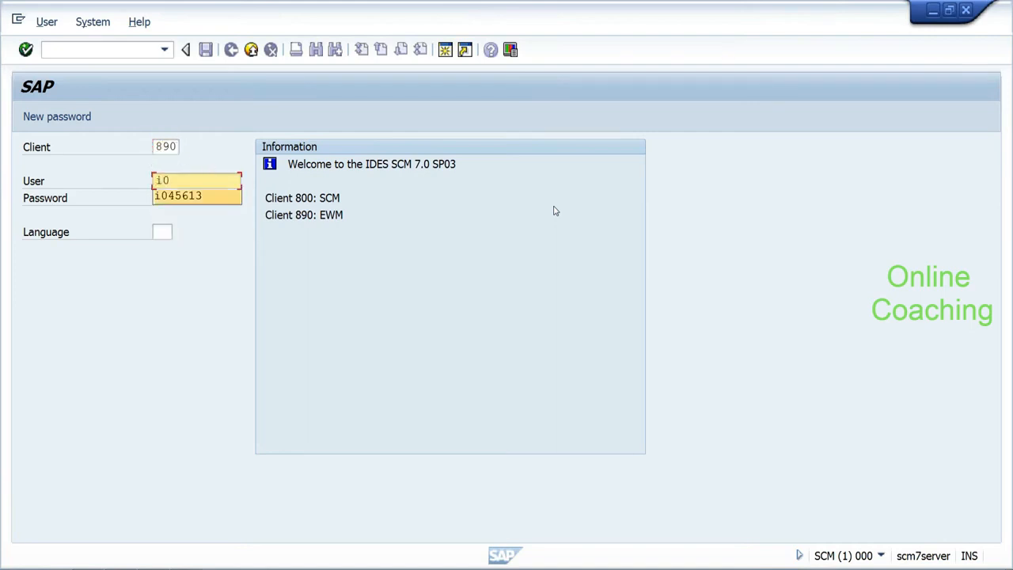
{"action": "key", "text": "Tab"}
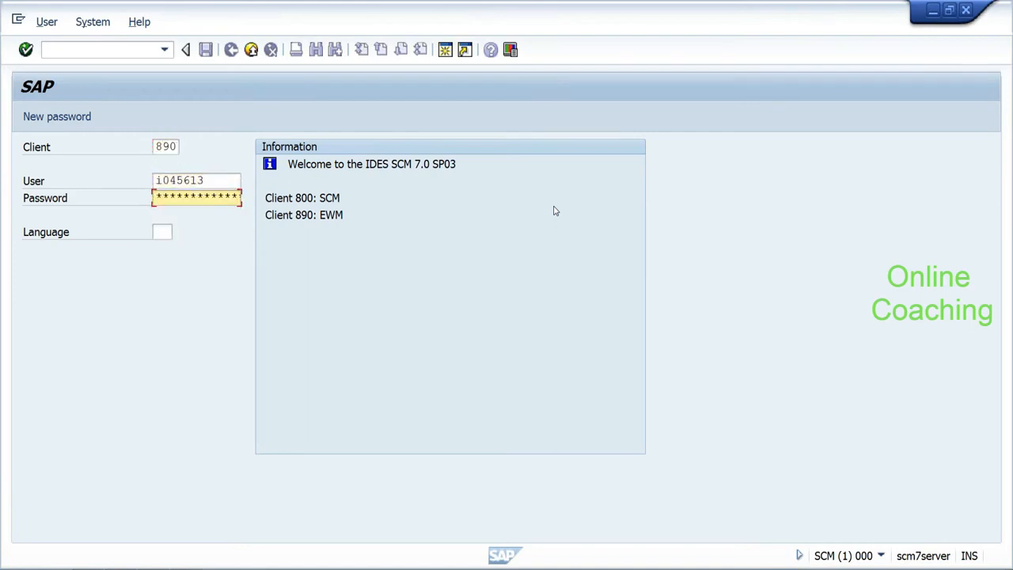
{"action": "key", "text": "shift+Tab"}
{"action": "key", "text": "BackSpace"}
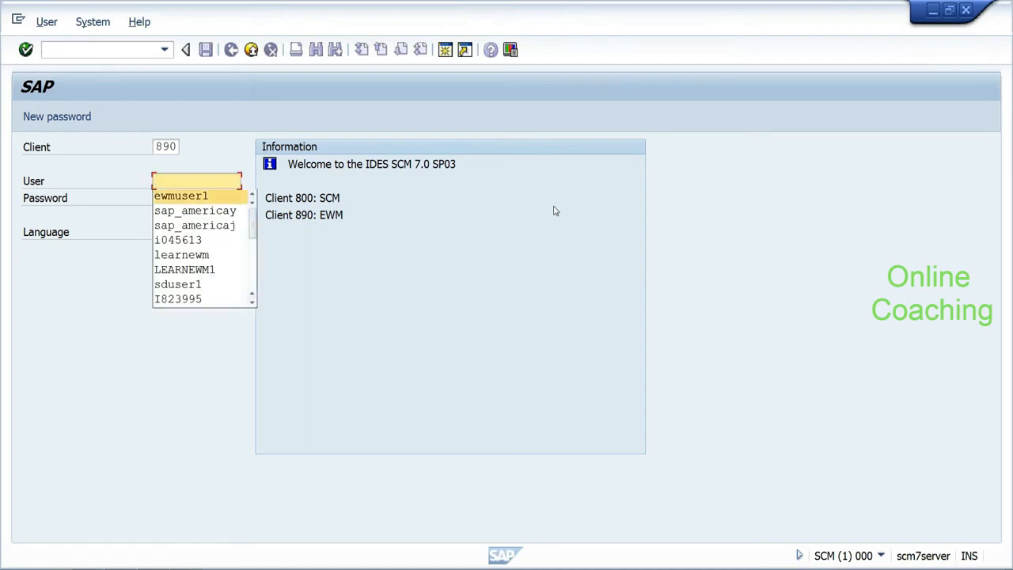
{"action": "key", "text": "Tab"}
{"action": "type", "text": "*******"}
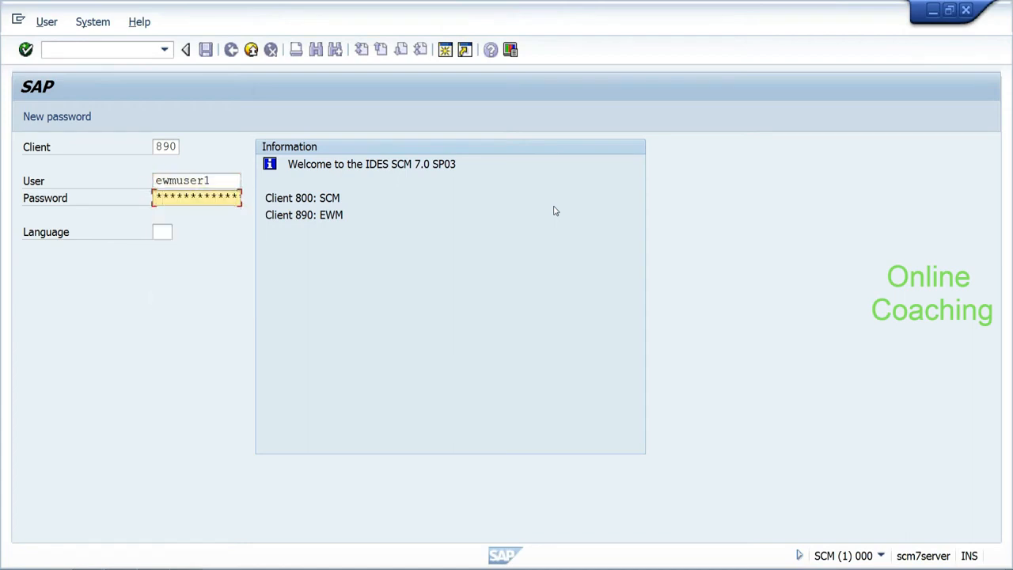
{"action": "key", "text": "Tab"}
{"action": "type", "text": "en"}
{"action": "key", "text": "Return"}
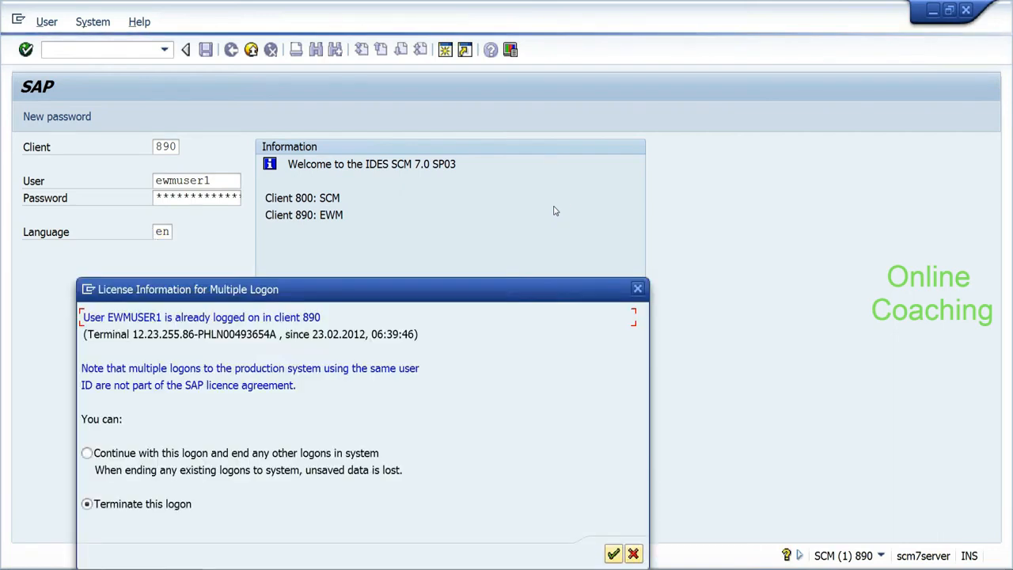
Step: At the multiple-logon warning, continue with this logon and confirm
{"action": "left_click_drag", "start_coordinate": [251, 293], "coordinate": [261, 259]}
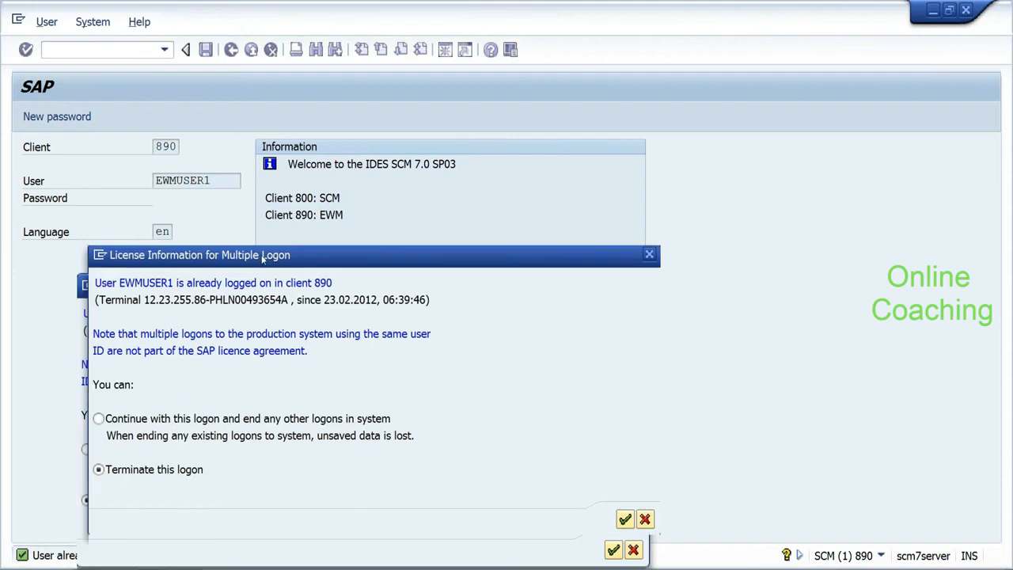
{"action": "left_click_drag", "start_coordinate": [262, 258], "coordinate": [344, 118]}
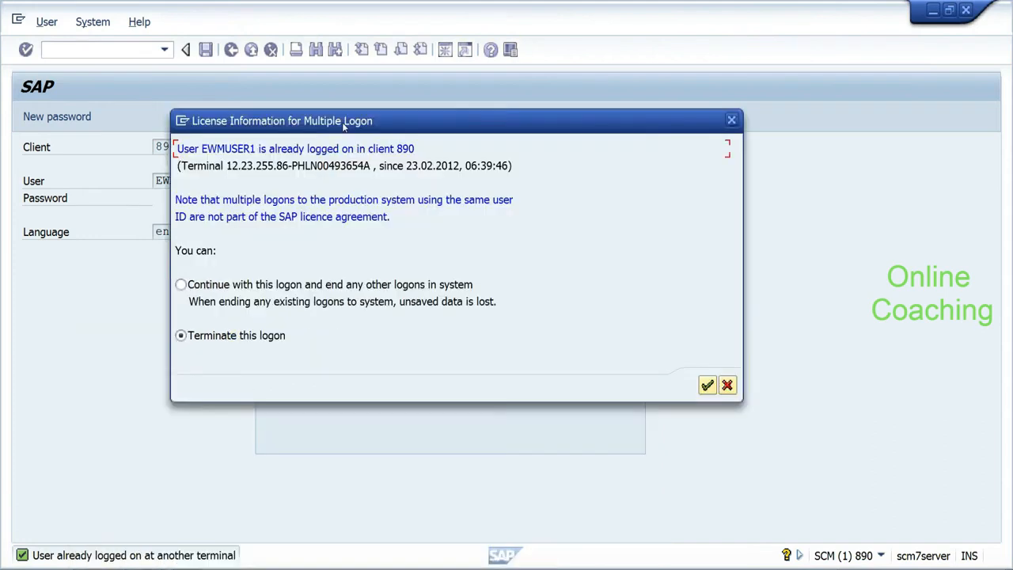
{"action": "left_click", "coordinate": [180, 284]}
{"action": "left_click", "coordinate": [708, 385]}
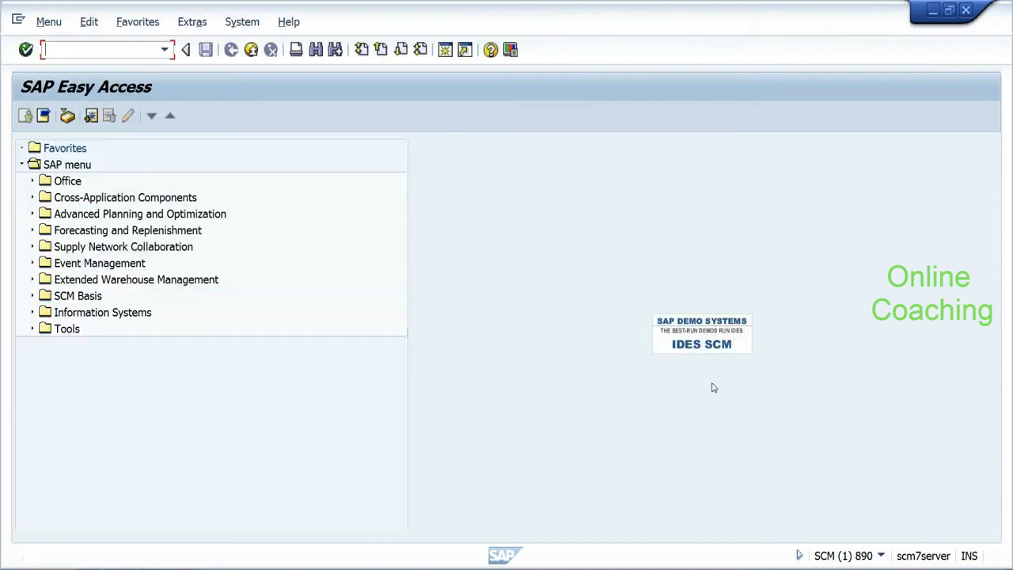
Step: Run transaction SPRO from the SAP Easy Access window, then switch away from SAP GUI
{"action": "mouse_move", "coordinate": [186, 567]}
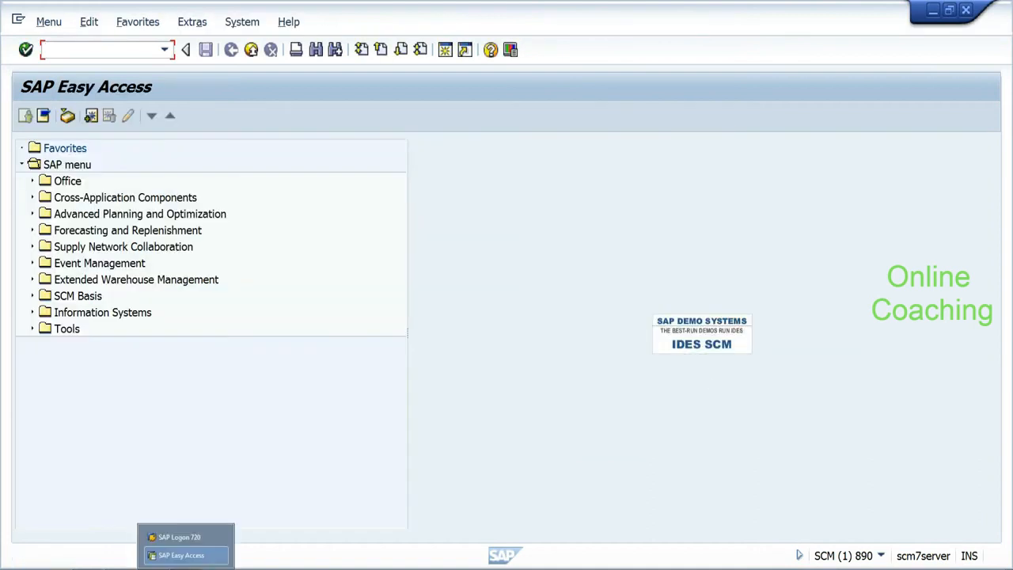
{"action": "left_click", "coordinate": [242, 459]}
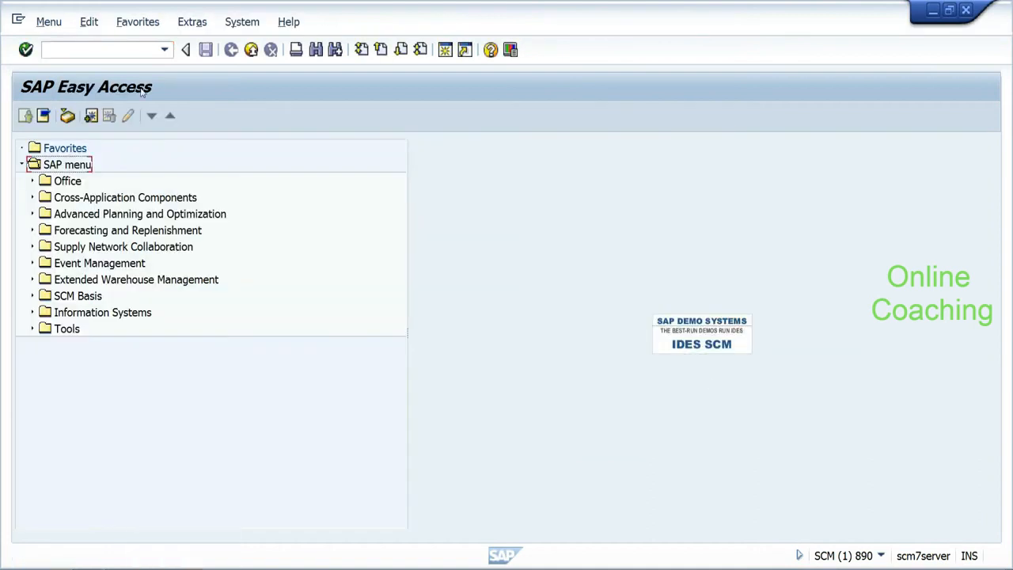
{"action": "left_click", "coordinate": [131, 50]}
{"action": "type", "text": "spro"}
{"action": "key", "text": "Return"}
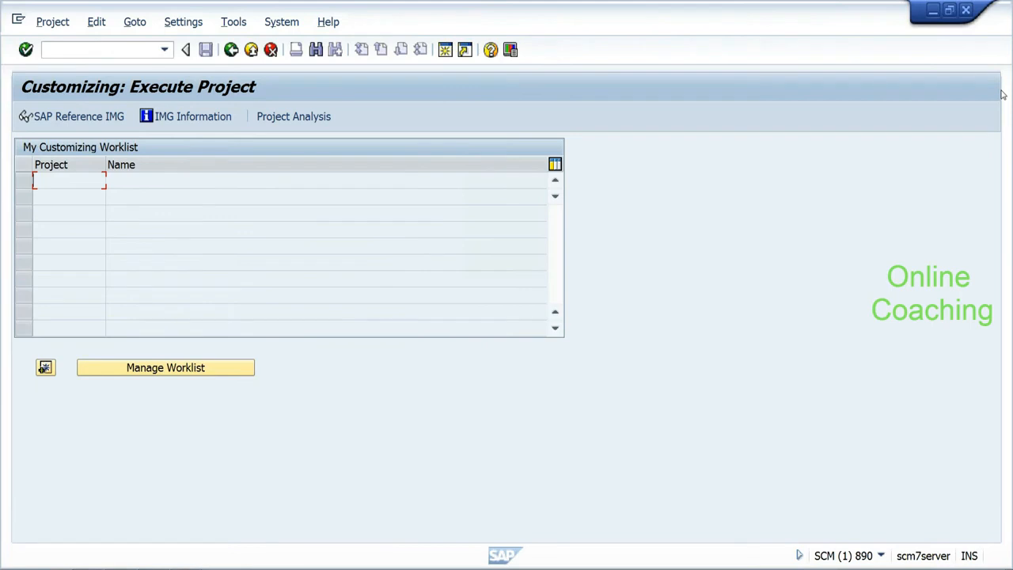
{"action": "key", "text": "alt+Tab"}
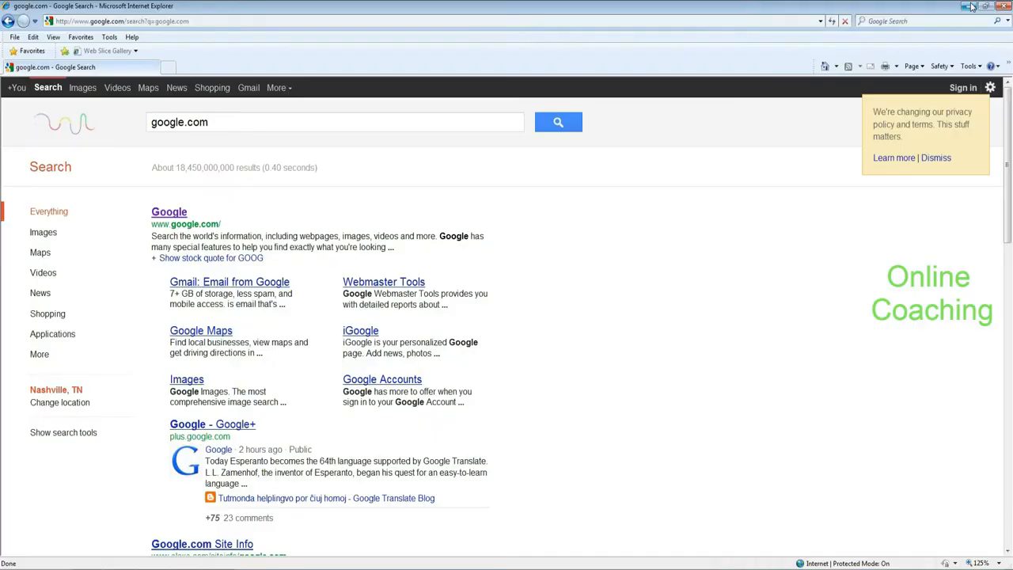
Step: Close Internet Explorer and answer No on the SAP dialog
{"action": "left_click", "coordinate": [970, 6]}
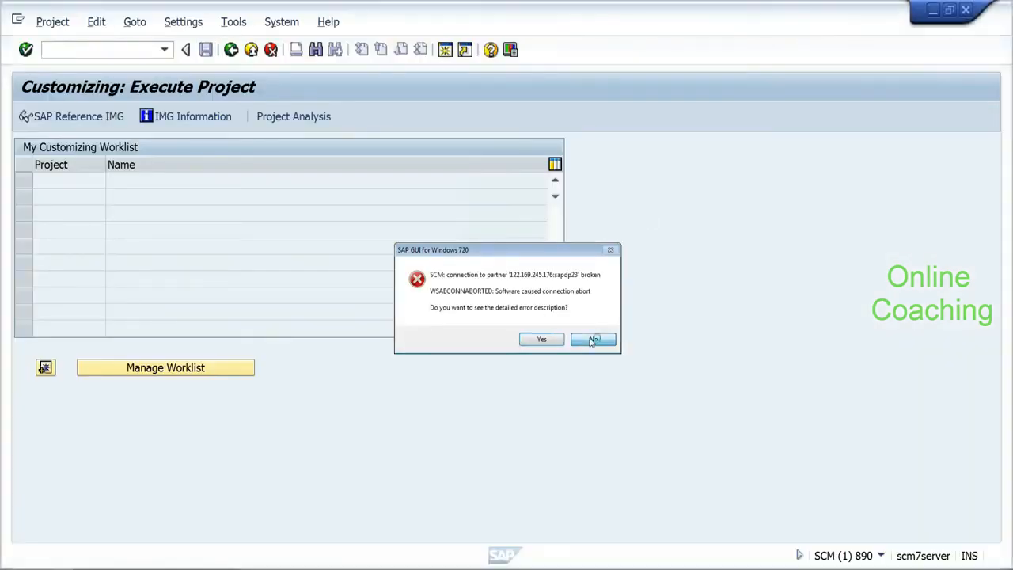
{"action": "left_click", "coordinate": [592, 338]}
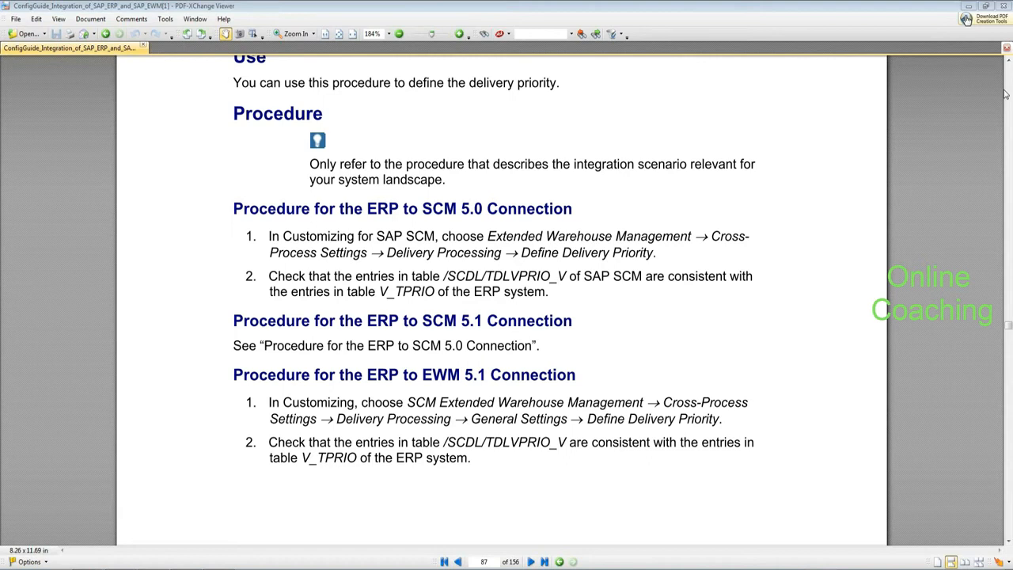
Step: Switch back to the SAP Customizing: Execute Project window
{"action": "key", "text": "alt+Tab"}
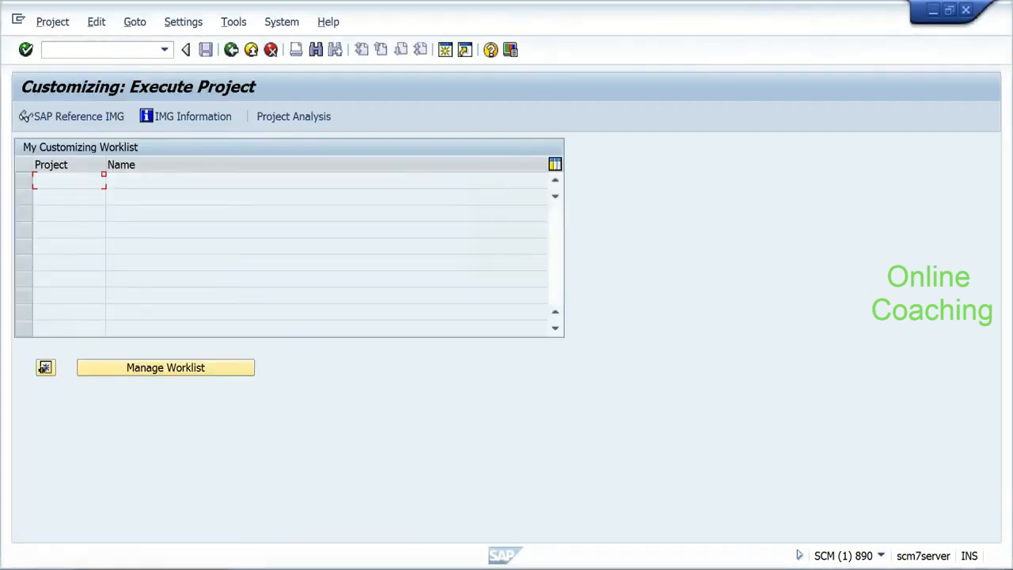
Step: Open the SAP Reference IMG and search its structure for 'business partner'
{"action": "left_click", "coordinate": [81, 121]}
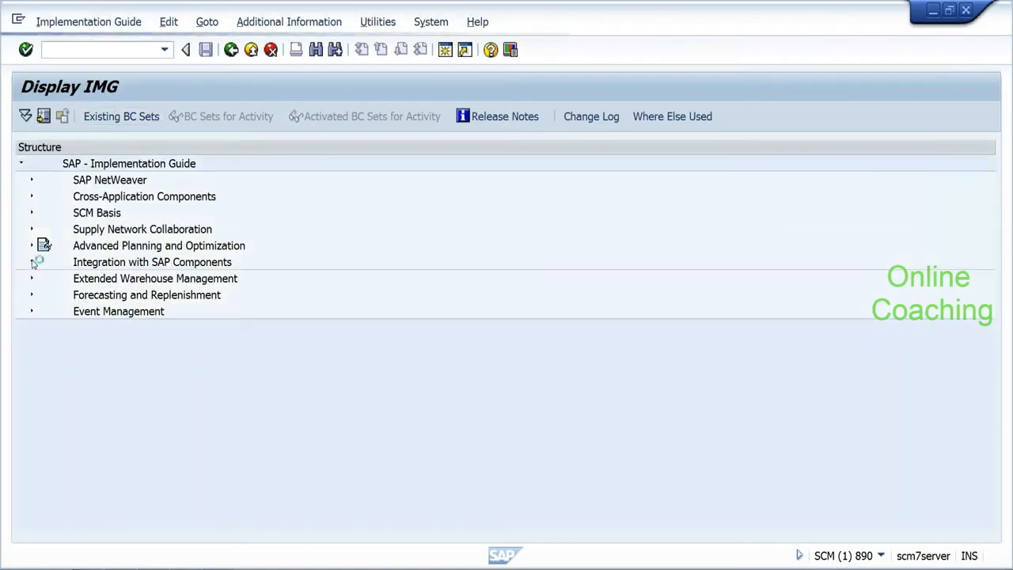
{"action": "left_click", "coordinate": [32, 262]}
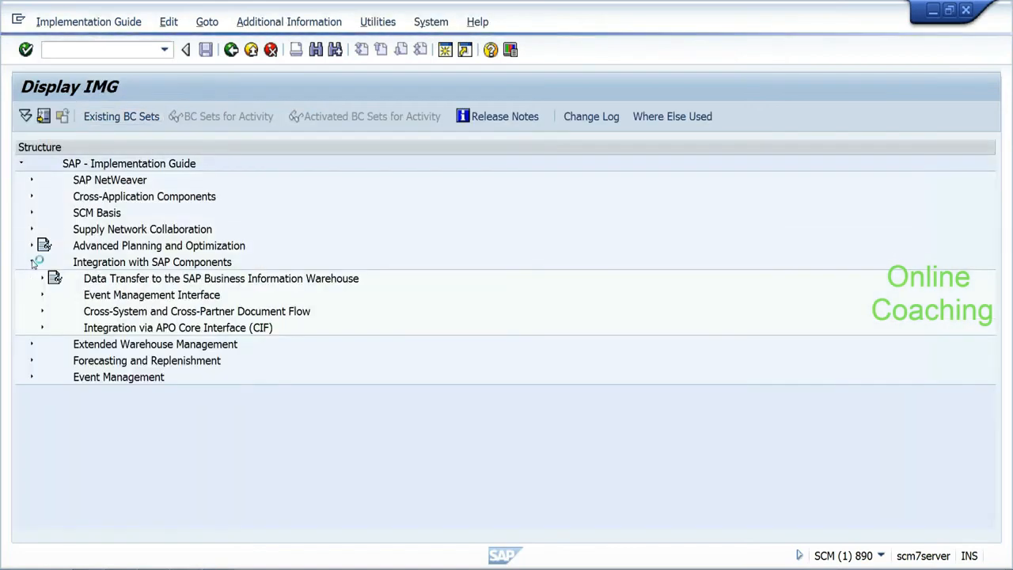
{"action": "left_click", "coordinate": [315, 51]}
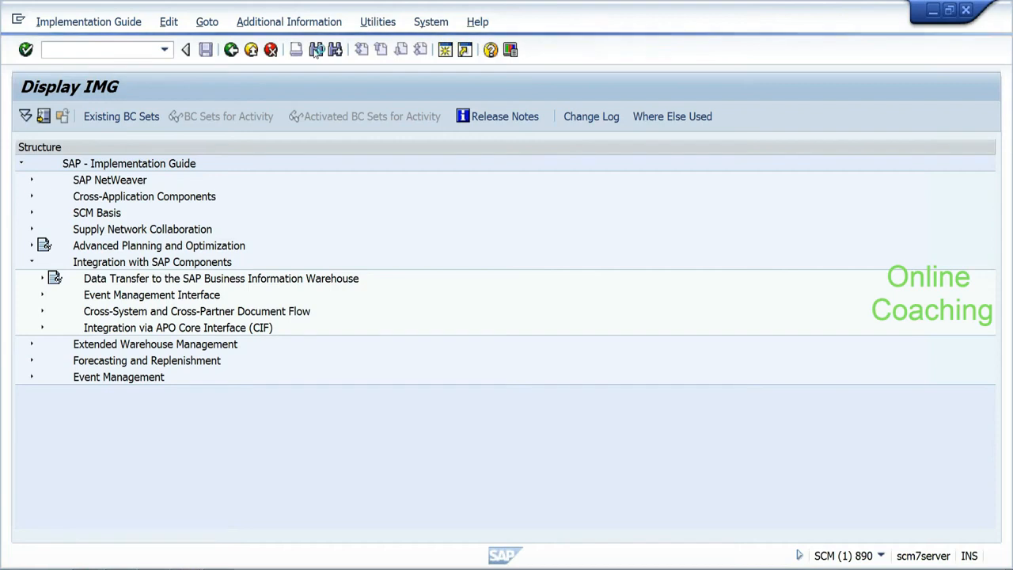
{"action": "type", "text": "bus"}
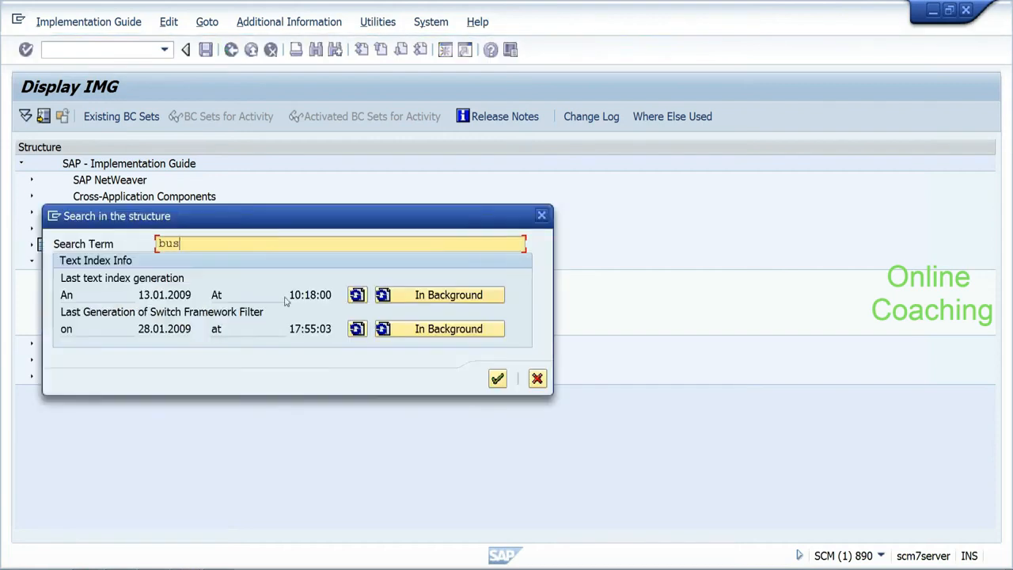
{"action": "type", "text": "iness partner"}
{"action": "key", "text": "Return"}
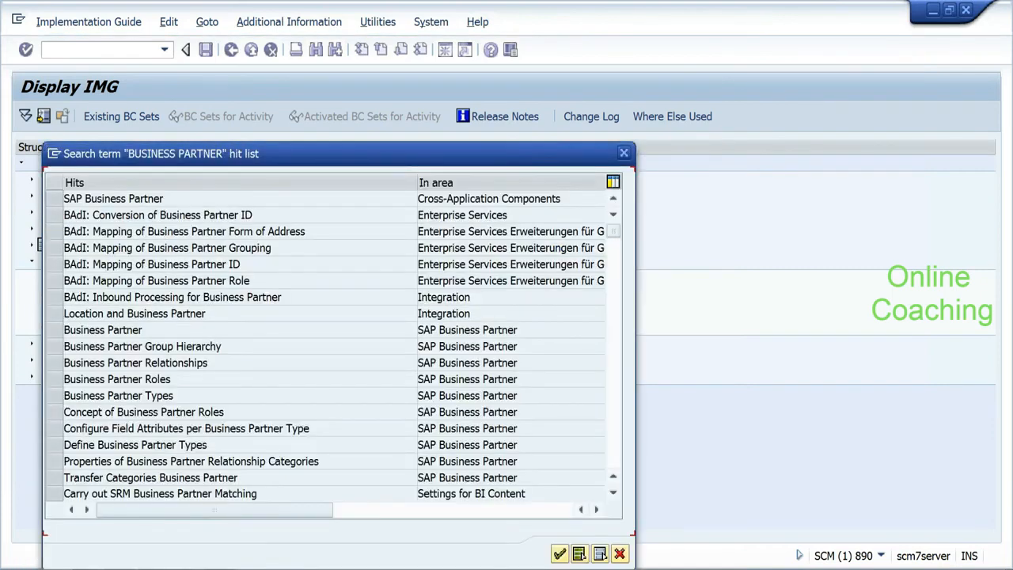
{"action": "left_click", "coordinate": [57, 329]}
{"action": "left_click", "coordinate": [558, 552]}
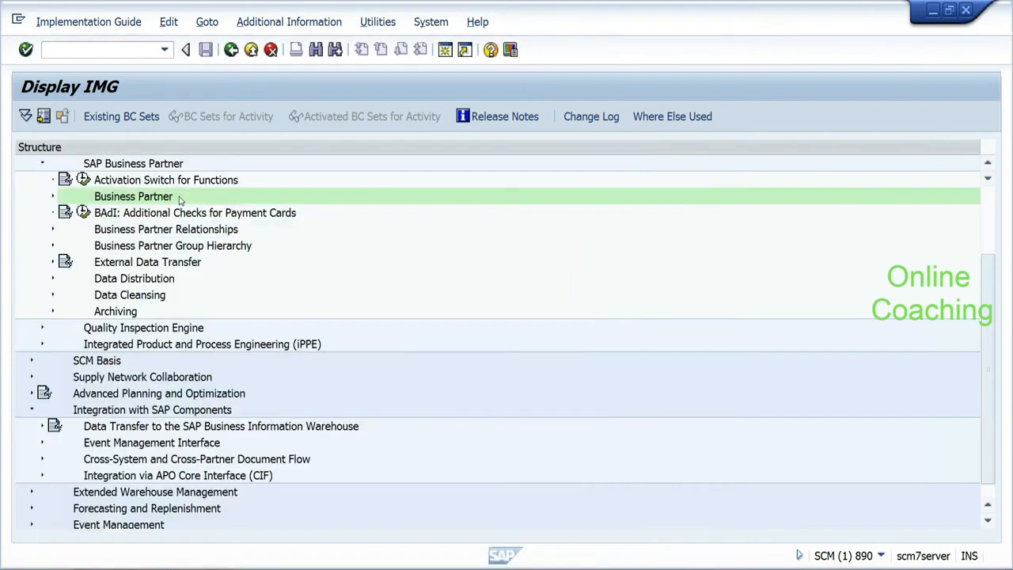
Step: Expand Business Partner to Number Ranges and Groupings and execute Define Number Ranges
{"action": "left_click", "coordinate": [53, 196]}
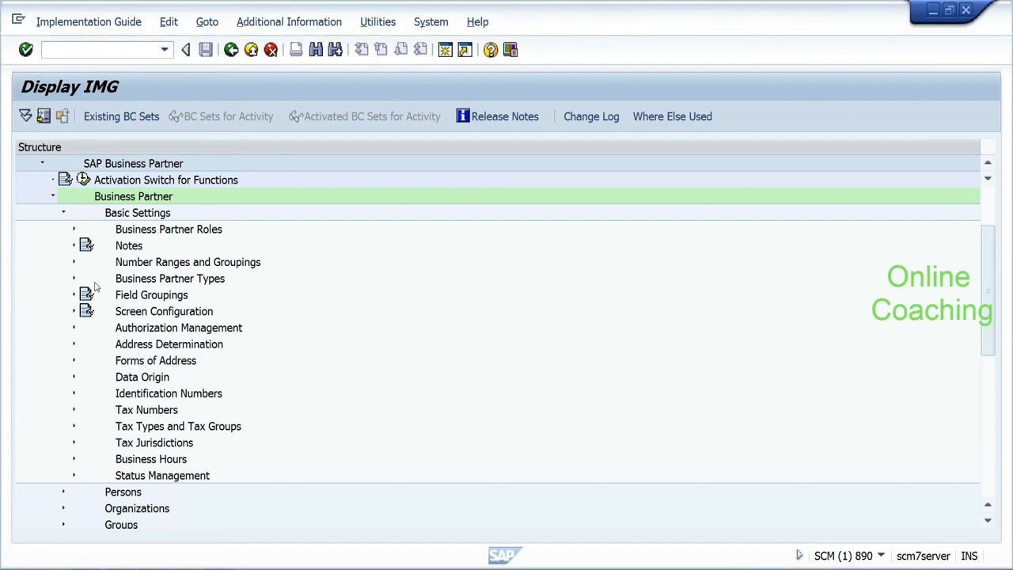
{"action": "left_click", "coordinate": [73, 230]}
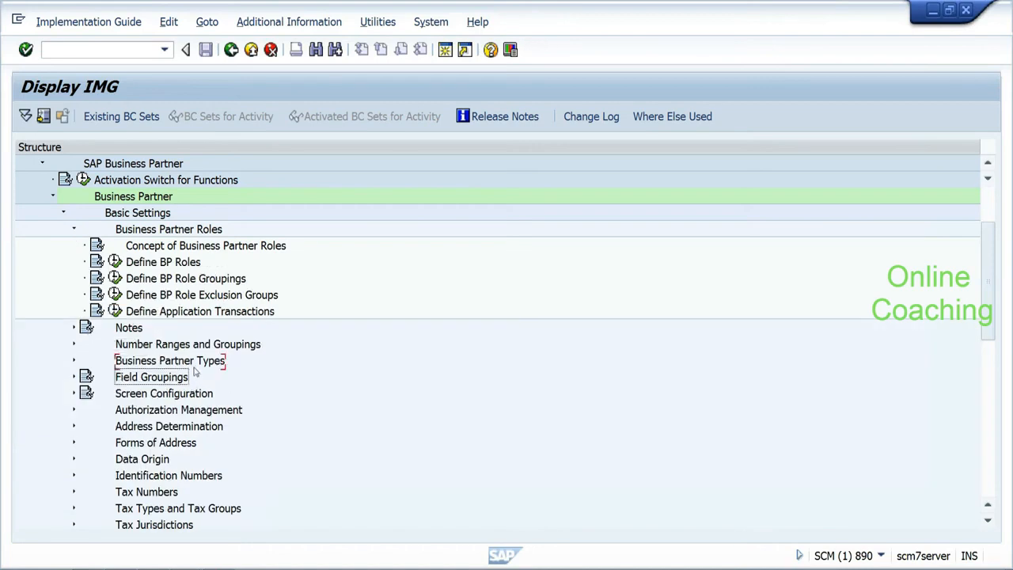
{"action": "key", "text": "Down"}
{"action": "key", "text": "Down"}
{"action": "key", "text": "Down"}
{"action": "key", "text": "Down"}
{"action": "key", "text": "Down"}
{"action": "key", "text": "Down"}
{"action": "key", "text": "Down"}
{"action": "key", "text": "Down"}
{"action": "key", "text": "Down"}
{"action": "key", "text": "Down"}
{"action": "key", "text": "Down"}
{"action": "key", "text": "Down"}
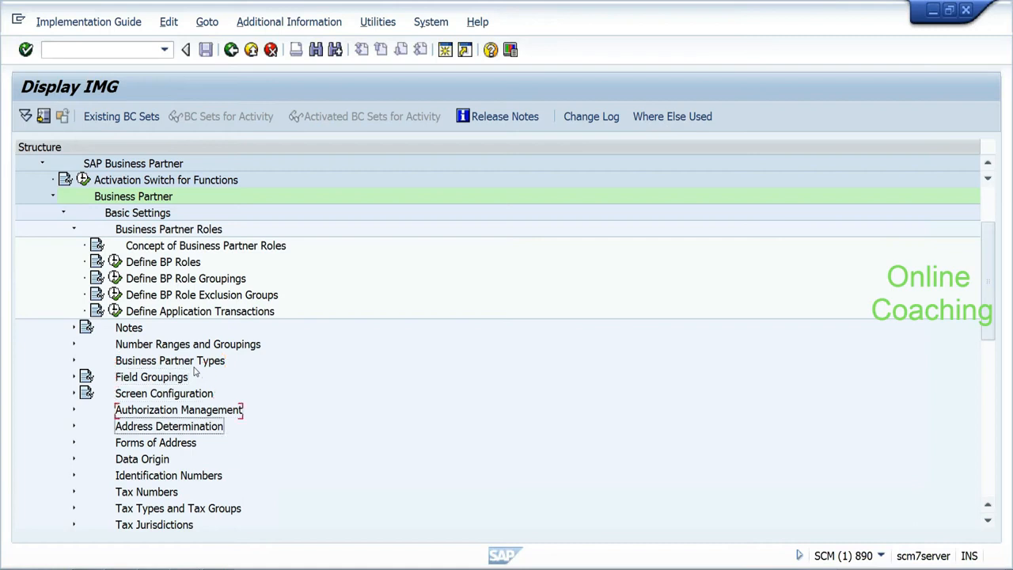
{"action": "key", "text": "Down"}
{"action": "key", "text": "Down"}
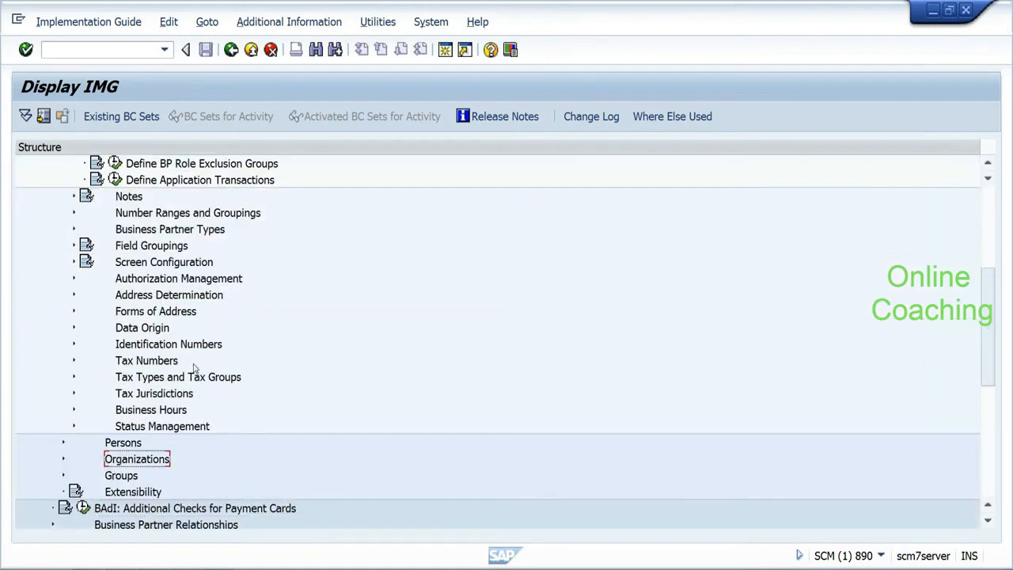
{"action": "left_click", "coordinate": [75, 213]}
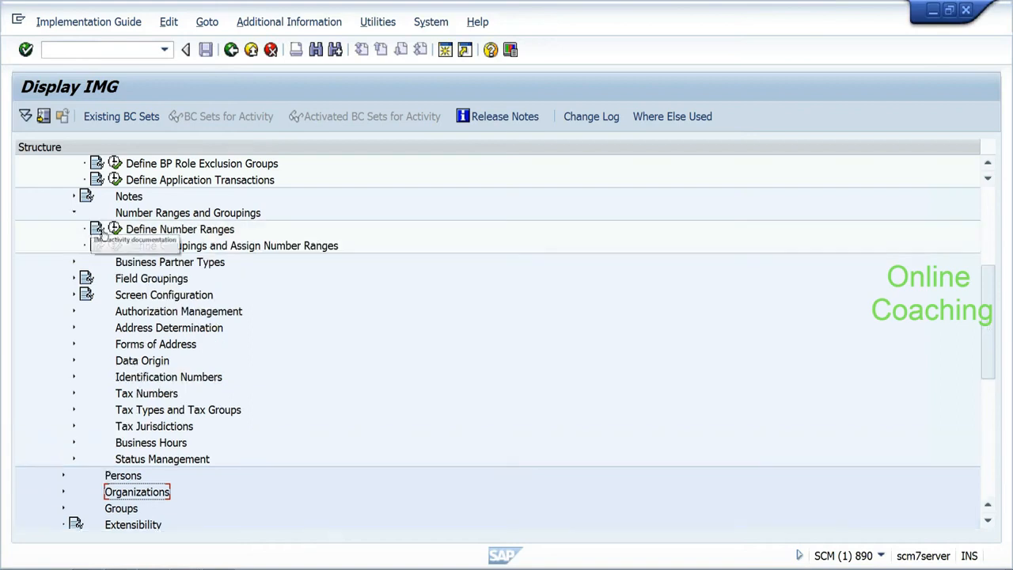
{"action": "left_click", "coordinate": [115, 228]}
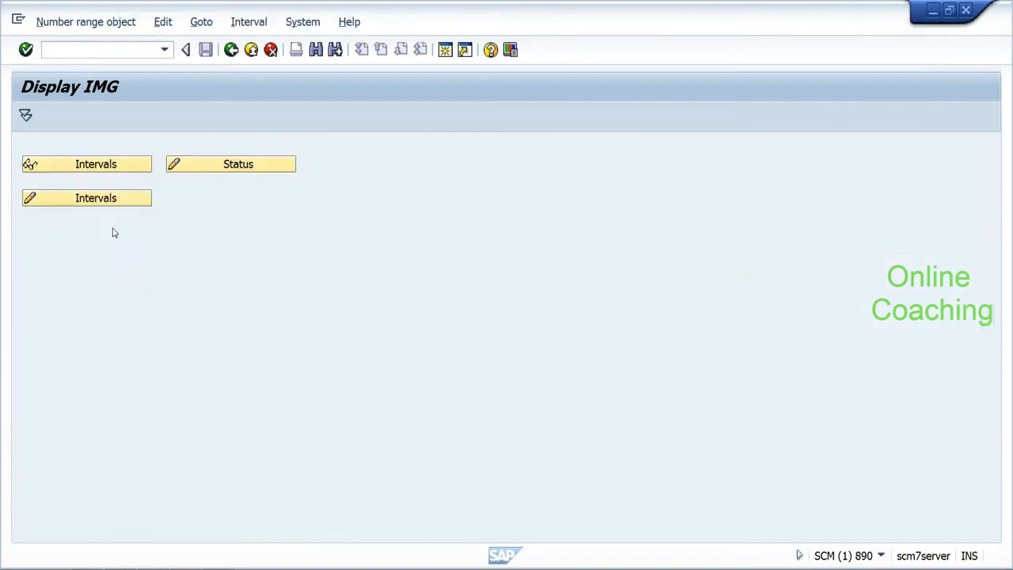
Step: Display intervals 01, AB and MD, checking MD's external flag and the ZZZZZZZZZZ upper limits
{"action": "left_click", "coordinate": [120, 166]}
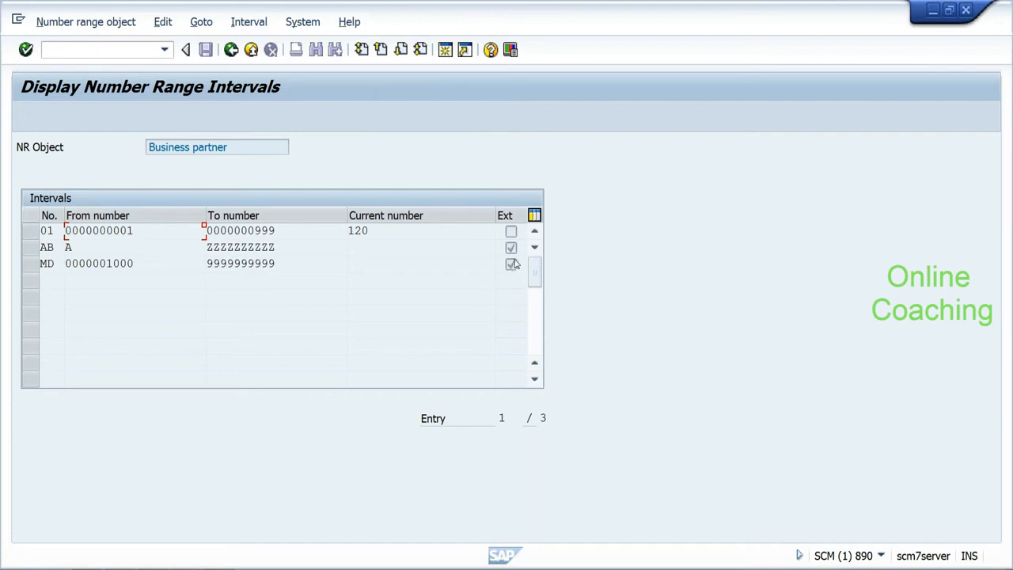
{"action": "left_click", "coordinate": [510, 267]}
{"action": "left_click_drag", "start_coordinate": [275, 247], "coordinate": [206, 247]}
{"action": "left_click", "coordinate": [206, 247]}
{"action": "mouse_move", "coordinate": [206, 247]}
{"action": "left_mouse_down"}
{"action": "mouse_move", "coordinate": [275, 247]}
{"action": "mouse_move", "coordinate": [206, 246]}
{"action": "left_mouse_up"}
{"action": "left_click", "coordinate": [276, 247]}
{"action": "left_click_drag", "start_coordinate": [275, 263], "coordinate": [207, 263]}
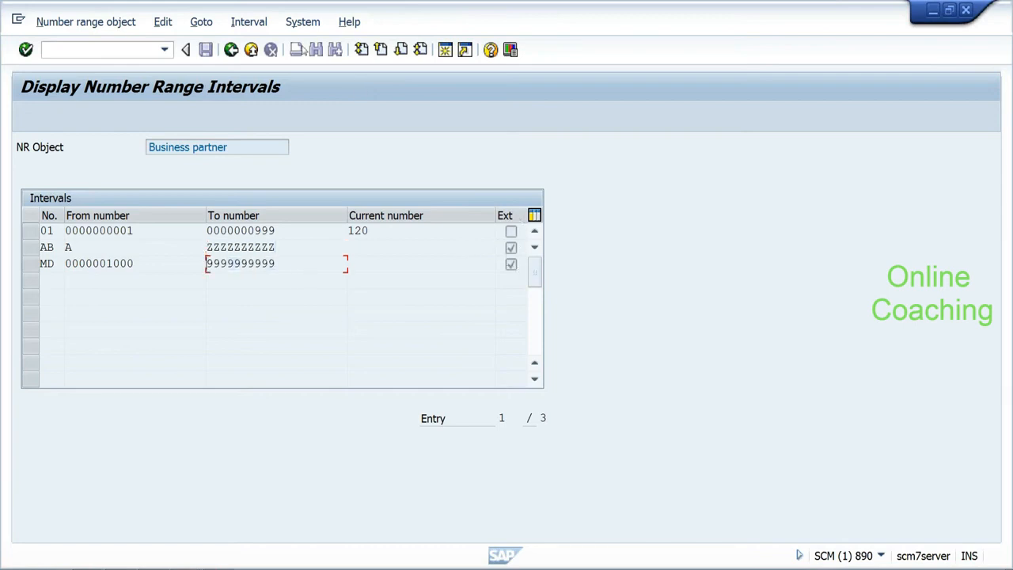
Step: Go back to the IMG tree, scrolled up to Business Partner Basic Settings
{"action": "left_click", "coordinate": [231, 50]}
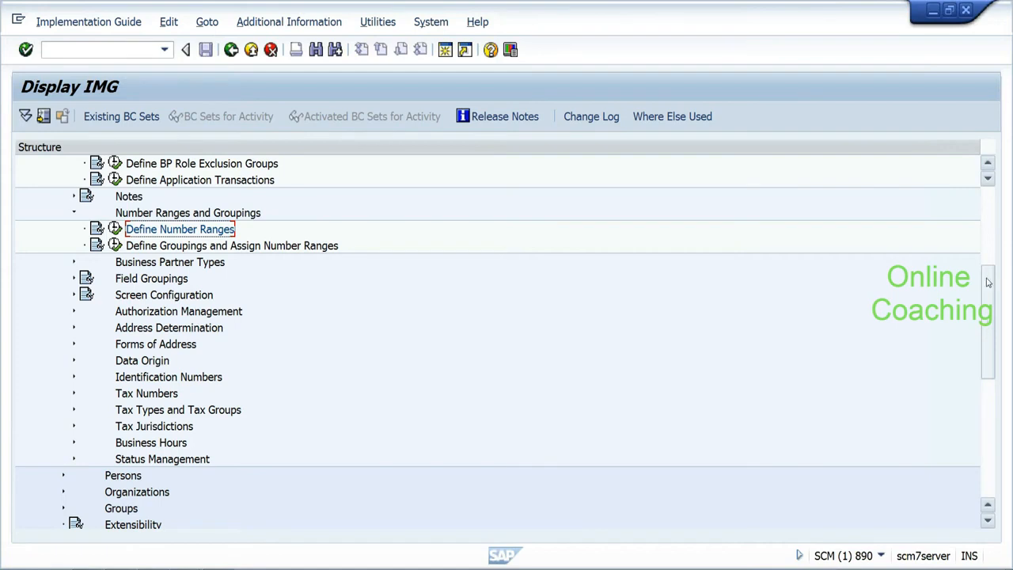
{"action": "scroll", "coordinate": [986, 241], "scroll_direction": "up", "scroll_amount": 1}
{"action": "scroll", "coordinate": [986, 242], "scroll_direction": "up", "scroll_amount": 3}
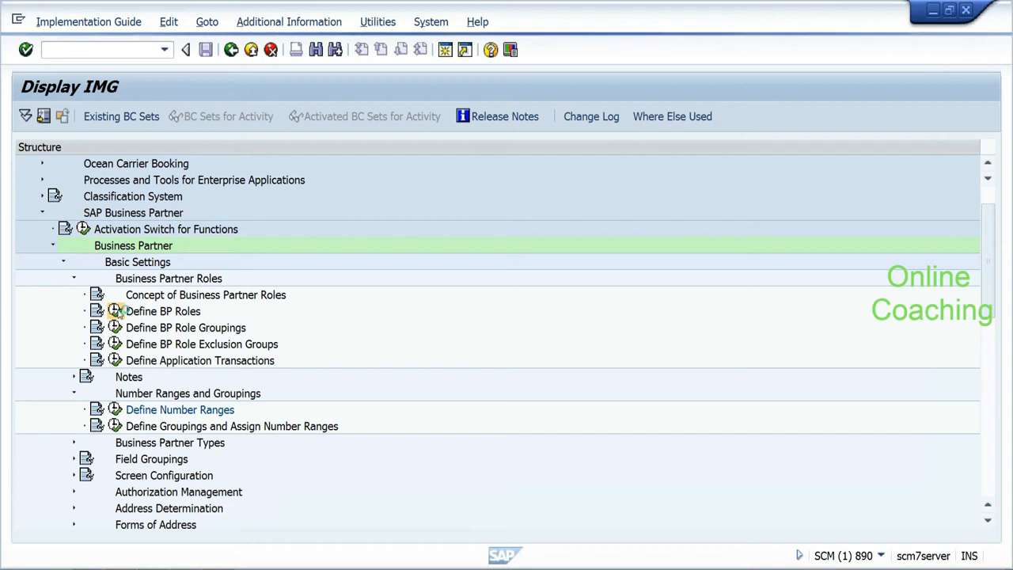
Step: Execute Define BP Roles under Business Partner Roles
{"action": "left_click", "coordinate": [114, 310]}
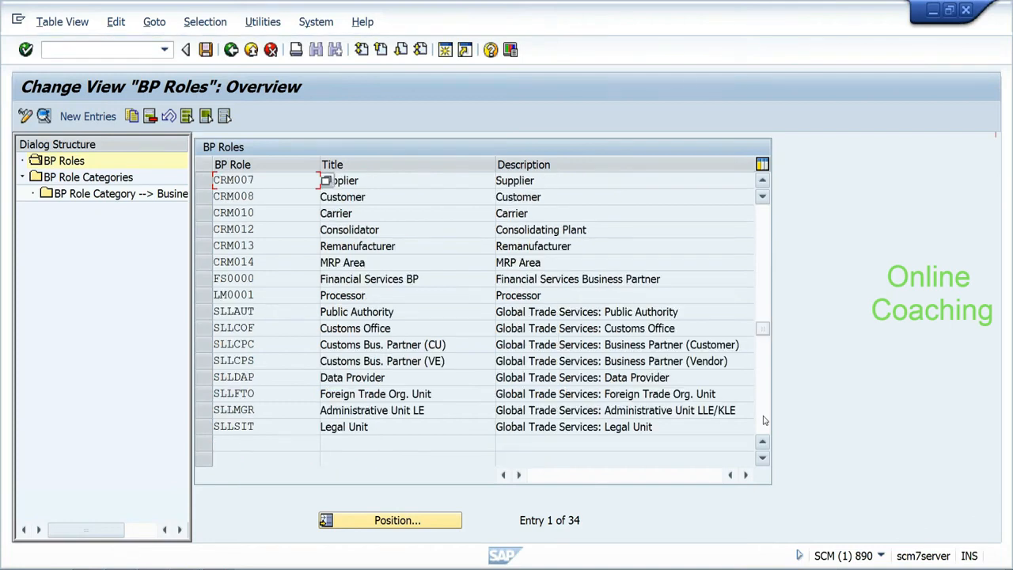
Step: Back out of BP Roles twice to the project screen and reopen the top-level SAP Reference IMG
{"action": "left_click", "coordinate": [231, 50]}
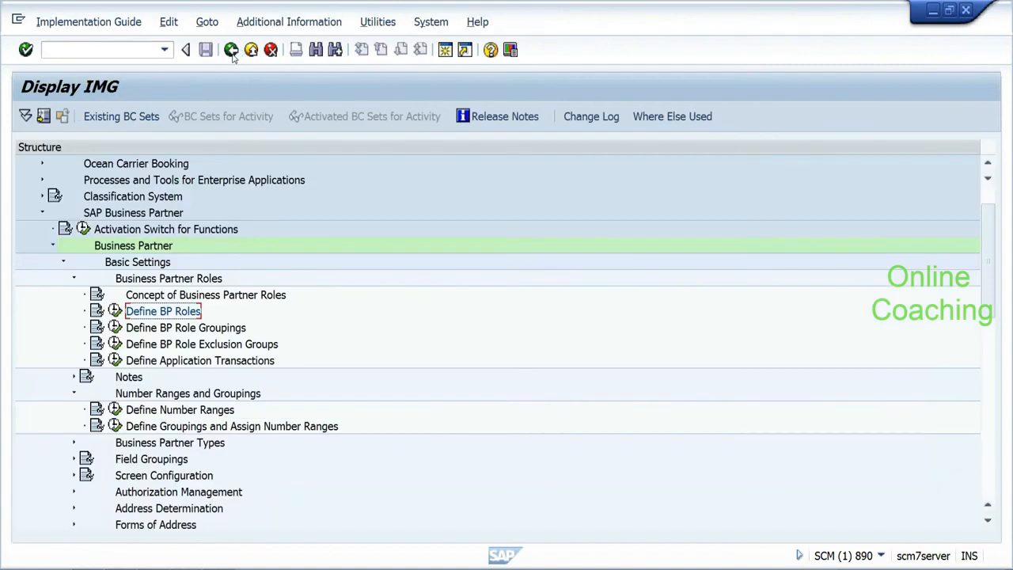
{"action": "left_click", "coordinate": [231, 49]}
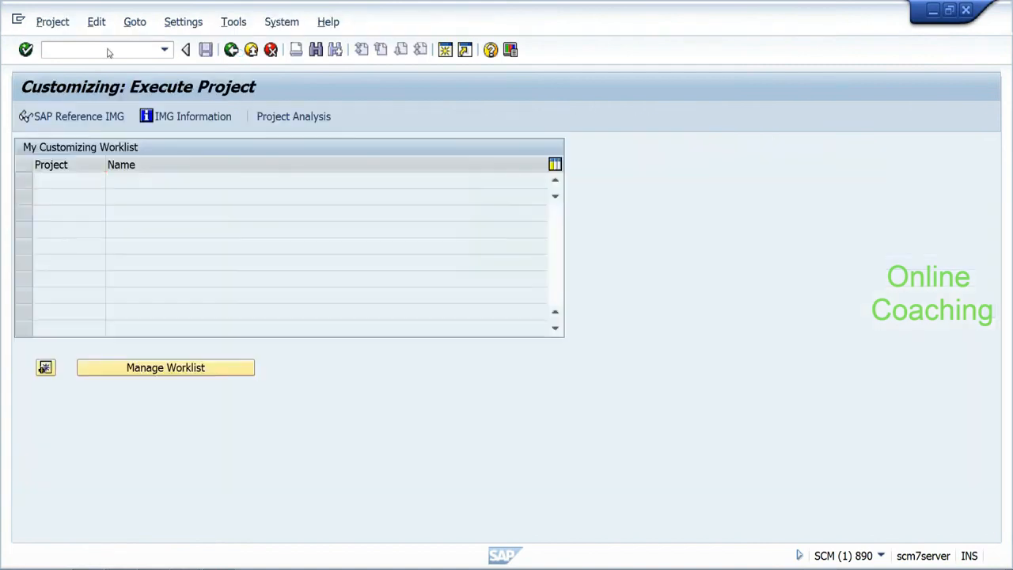
{"action": "left_click", "coordinate": [85, 119]}
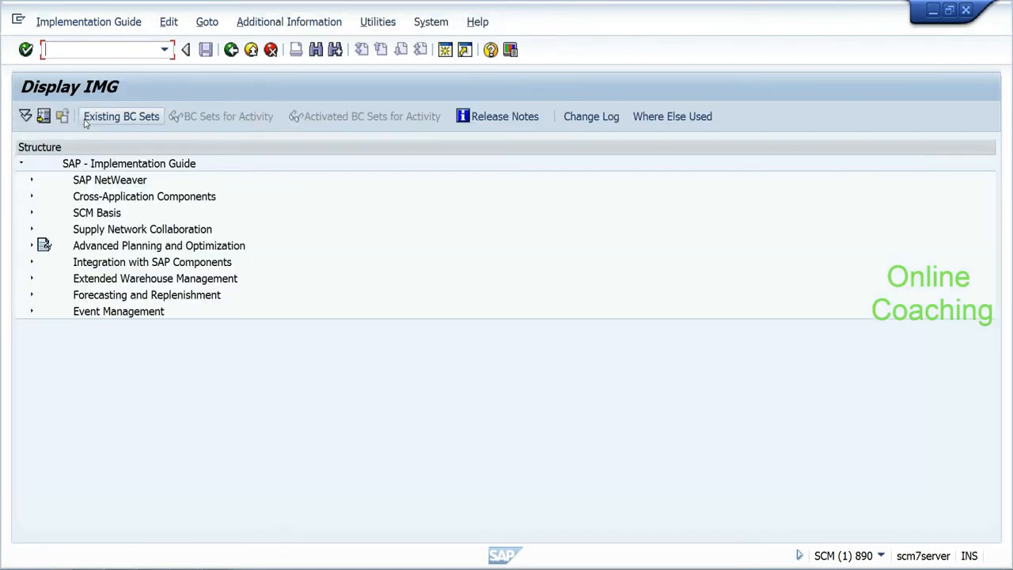
{"action": "left_click", "coordinate": [185, 567]}
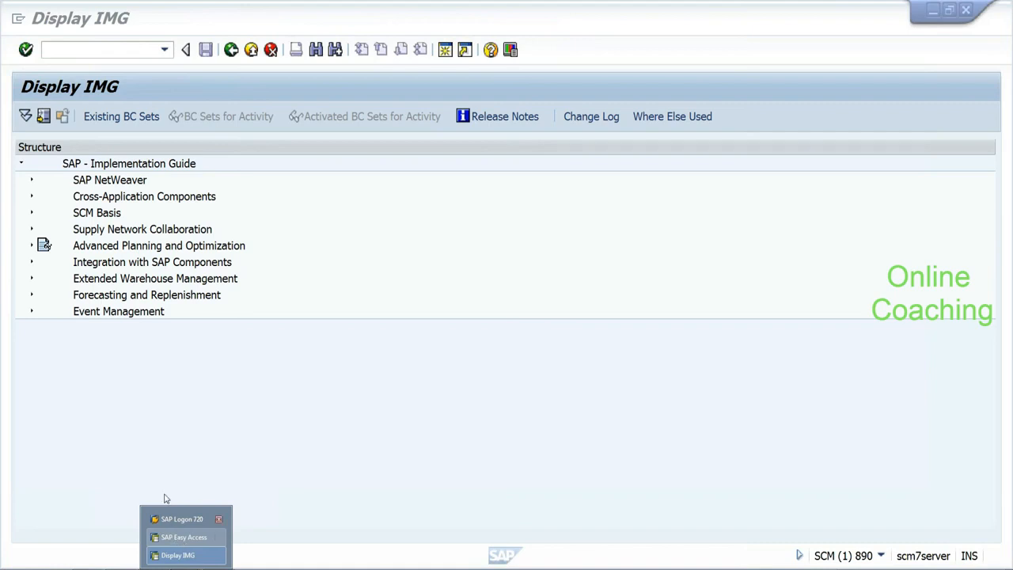
Step: Create a new session, search BP Number 1000 in transaction BP, and open the organization
{"action": "left_click", "coordinate": [201, 281]}
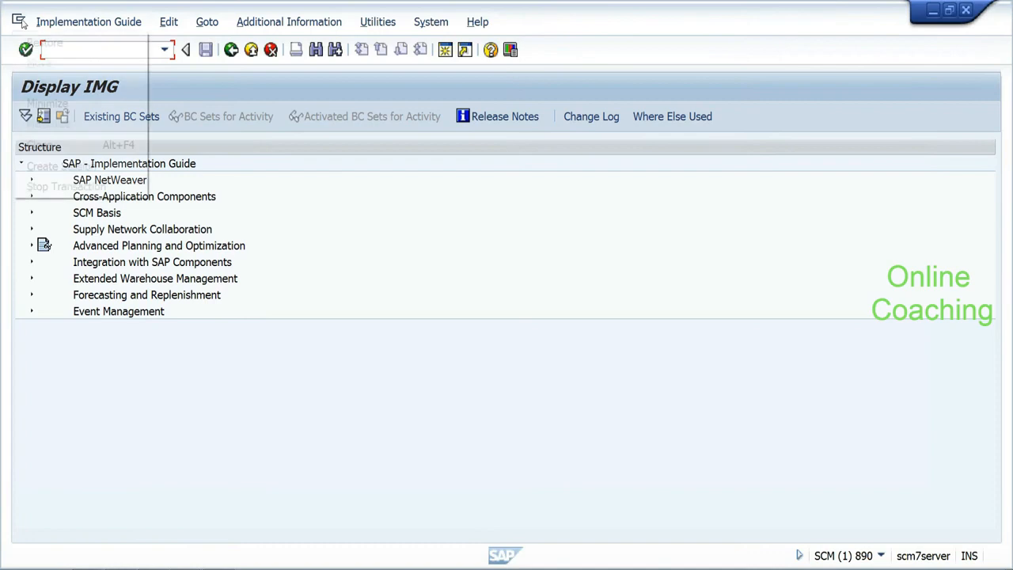
{"action": "left_click", "coordinate": [18, 18]}
{"action": "left_click", "coordinate": [44, 170]}
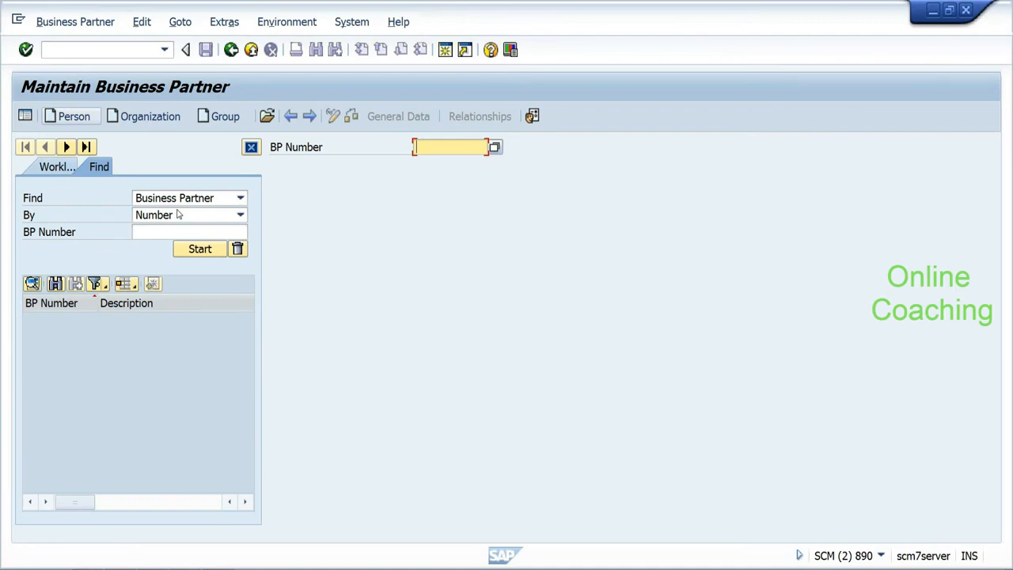
{"action": "left_click", "coordinate": [188, 231]}
{"action": "type", "text": "1000"}
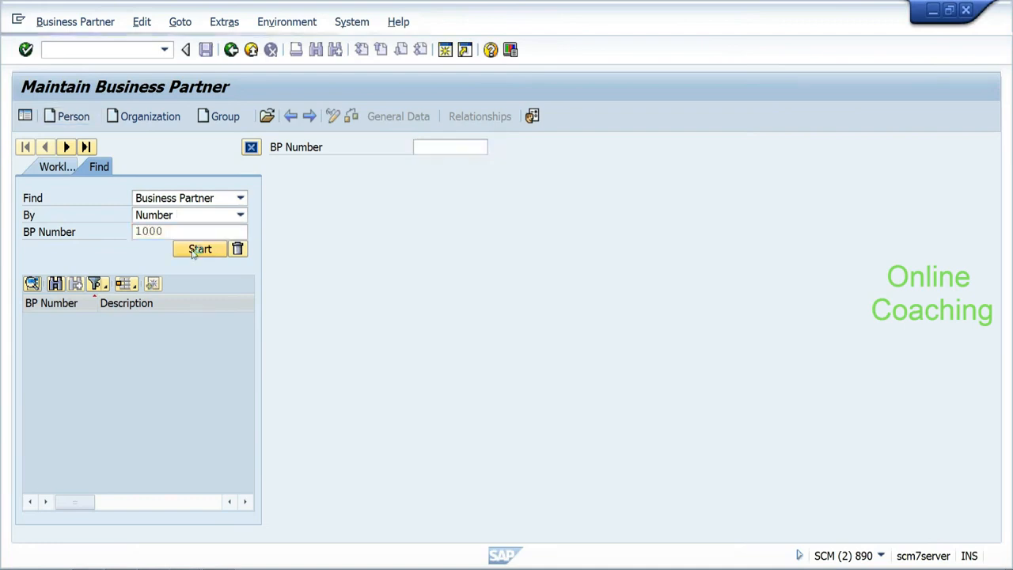
{"action": "left_click", "coordinate": [194, 250]}
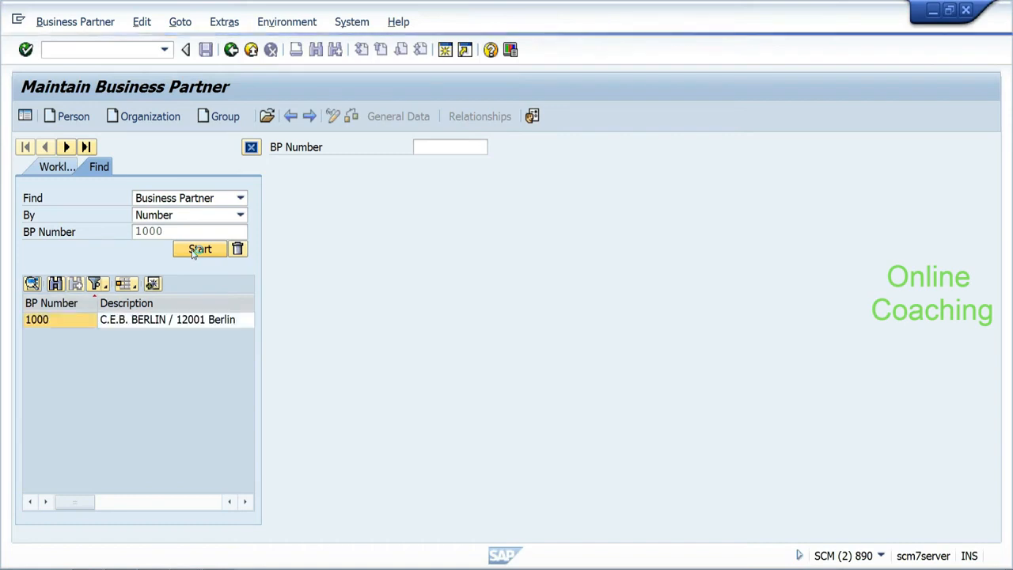
{"action": "double_click", "coordinate": [73, 319]}
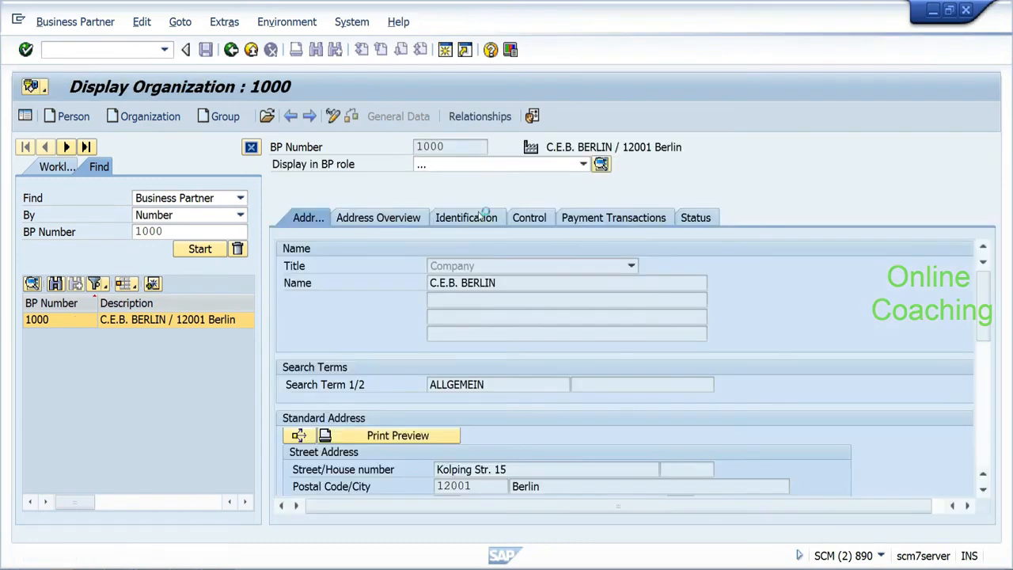
{"action": "left_click", "coordinate": [535, 219]}
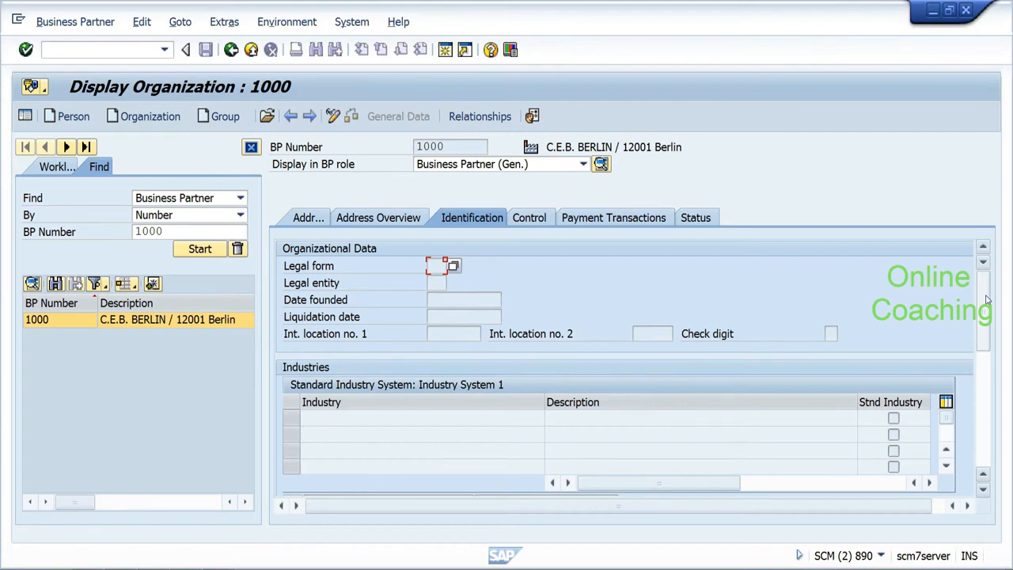
{"action": "scroll", "coordinate": [986, 299], "scroll_direction": "down", "scroll_amount": 5}
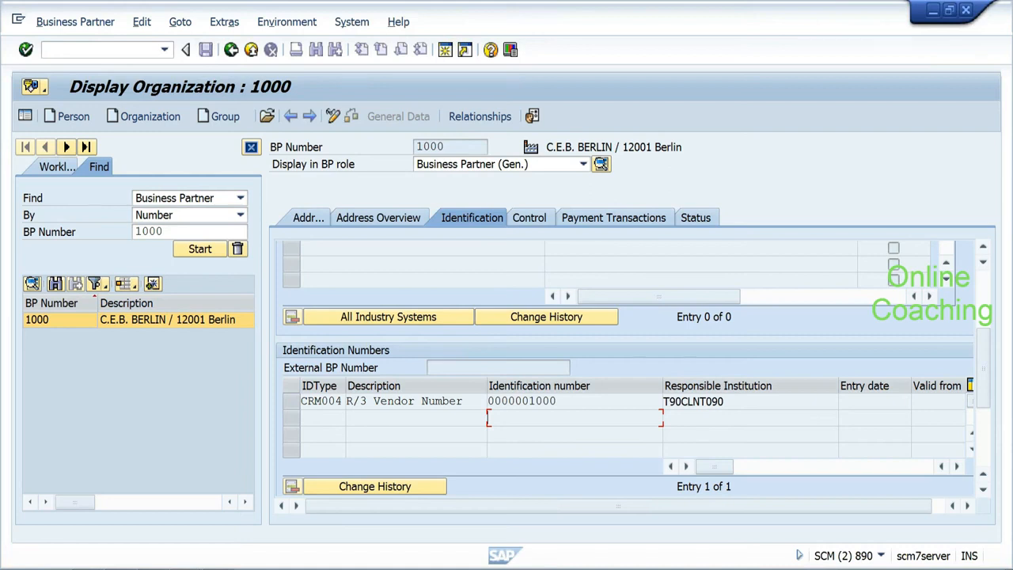
{"action": "left_click", "coordinate": [337, 416]}
{"action": "left_click", "coordinate": [231, 50]}
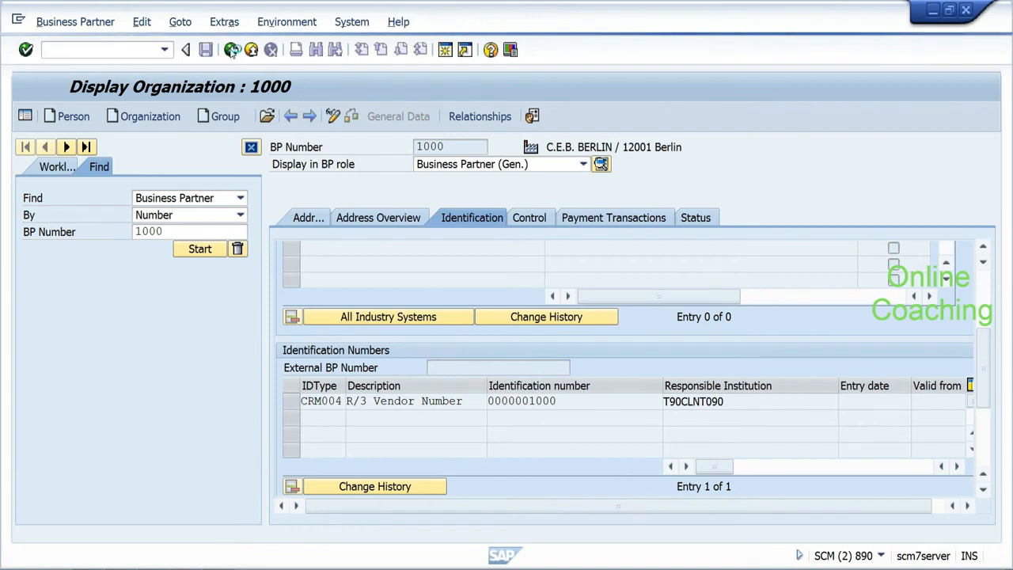
Step: Run SPRO and expand Extended Warehouse Management > Master Data in the SAP Reference IMG
{"action": "type", "text": "spro"}
{"action": "key", "text": "Return"}
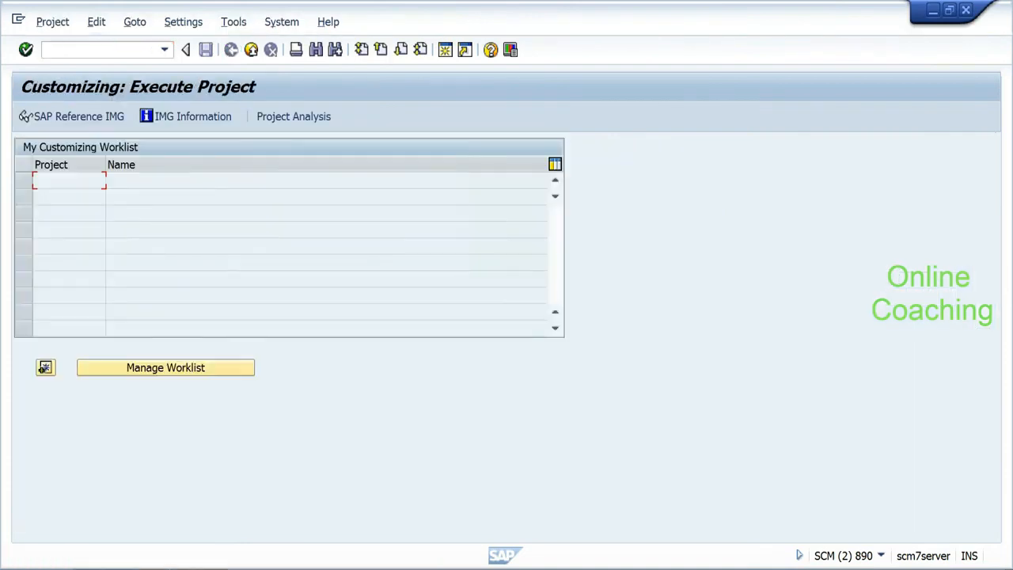
{"action": "left_click", "coordinate": [76, 116]}
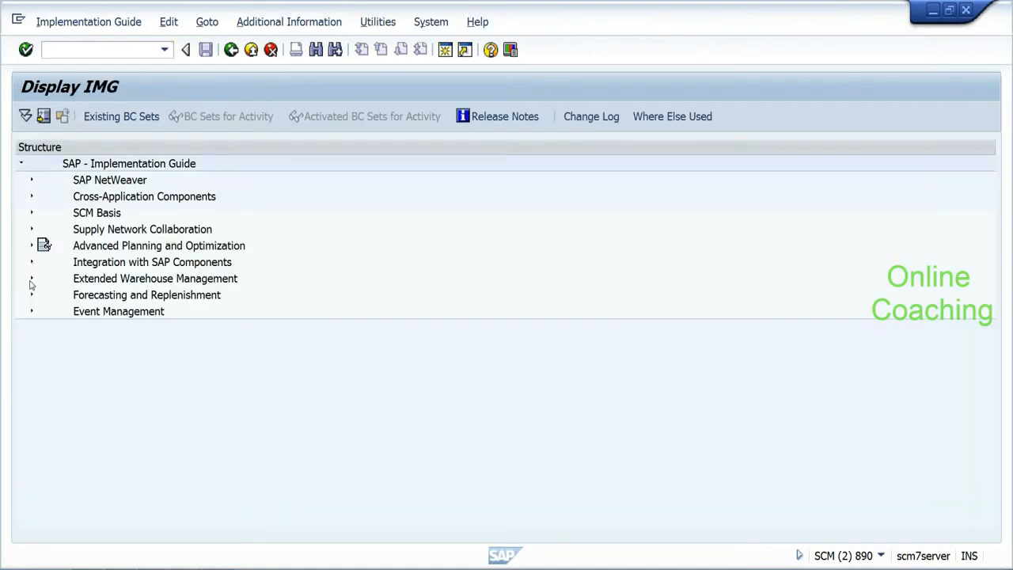
{"action": "left_click", "coordinate": [31, 281]}
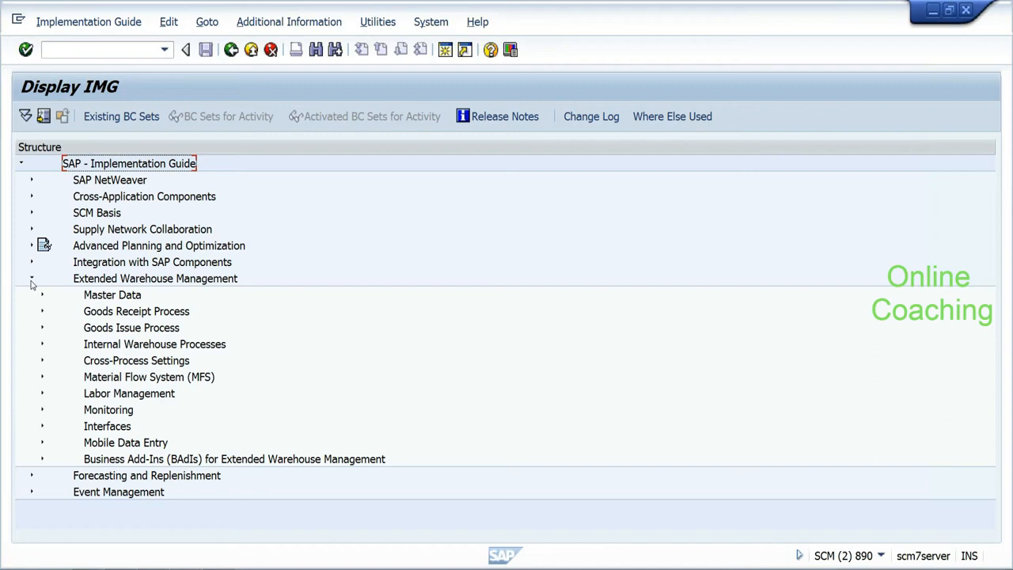
{"action": "left_click", "coordinate": [42, 296]}
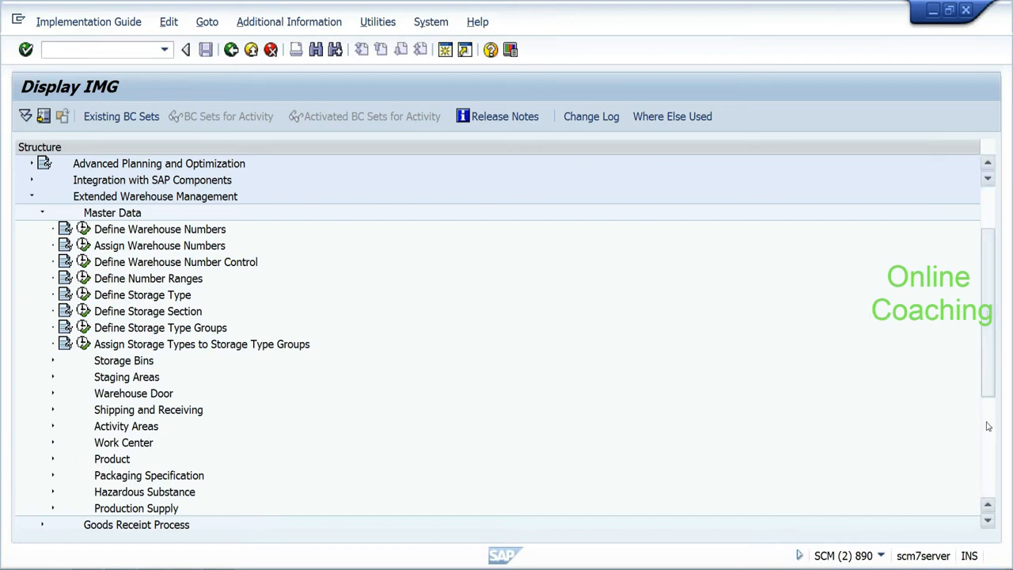
Step: Expand Advanced Planning and Optimization and the warehouse BAdIs with their Master Data nodes
{"action": "left_click_drag", "start_coordinate": [992, 395], "coordinate": [990, 487]}
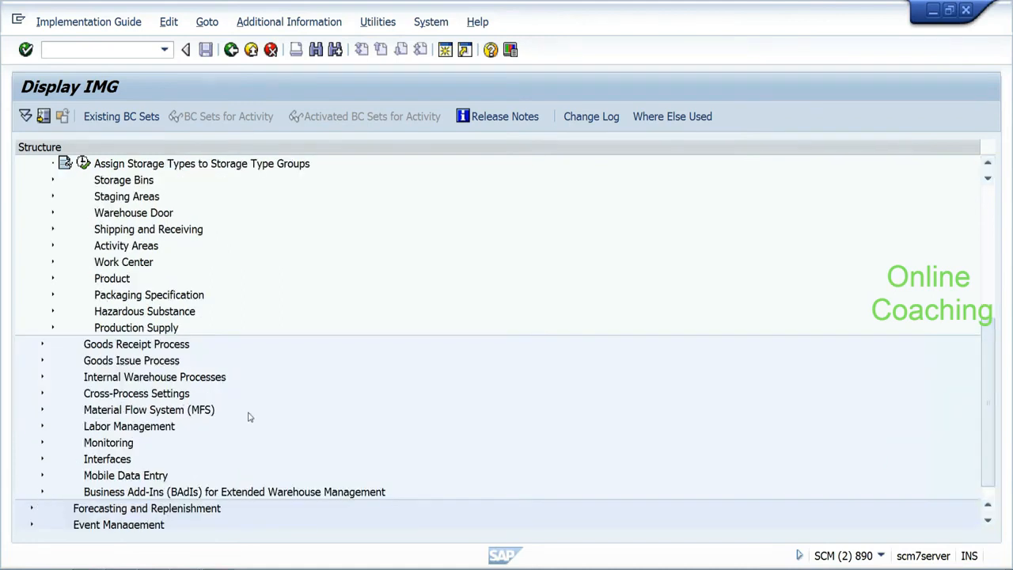
{"action": "left_click_drag", "start_coordinate": [991, 378], "coordinate": [990, 253]}
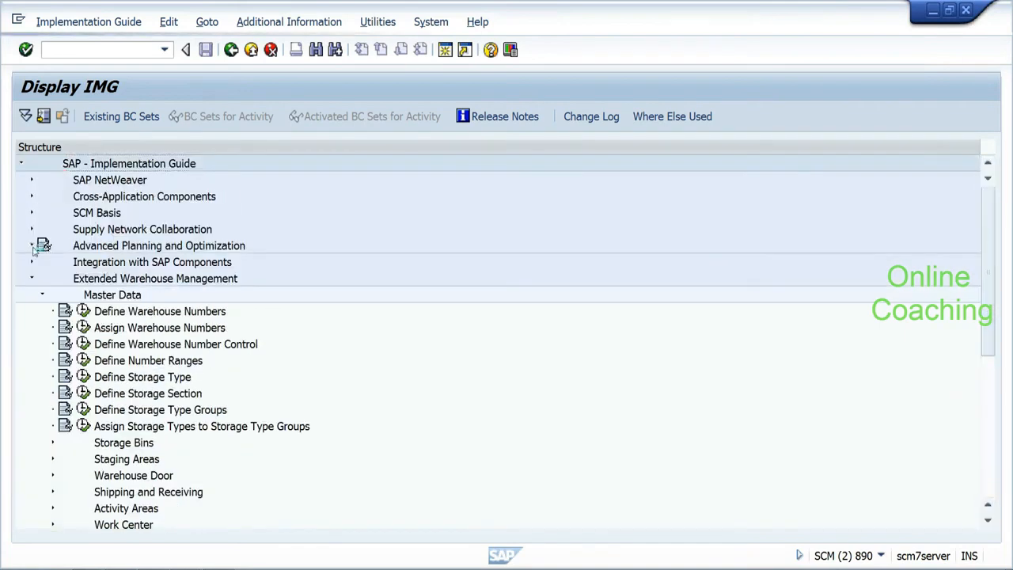
{"action": "left_click", "coordinate": [32, 246]}
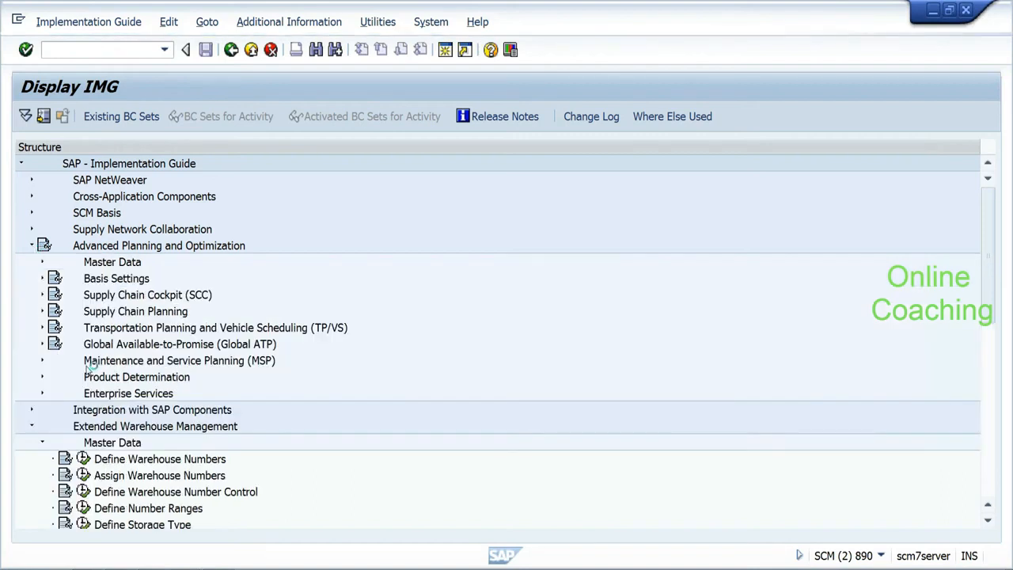
{"action": "left_click_drag", "start_coordinate": [988, 313], "coordinate": [993, 468]}
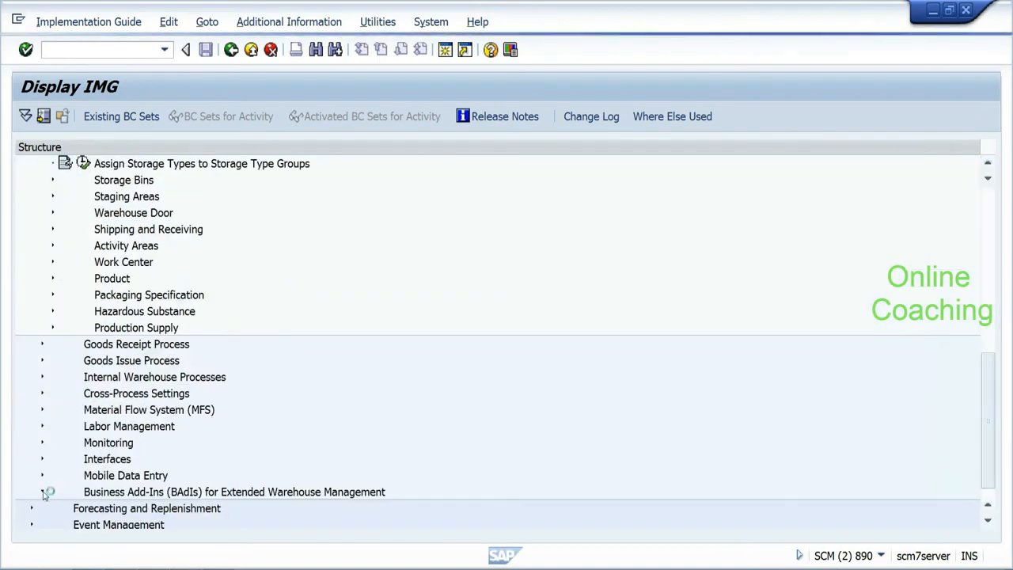
{"action": "left_click", "coordinate": [53, 377]}
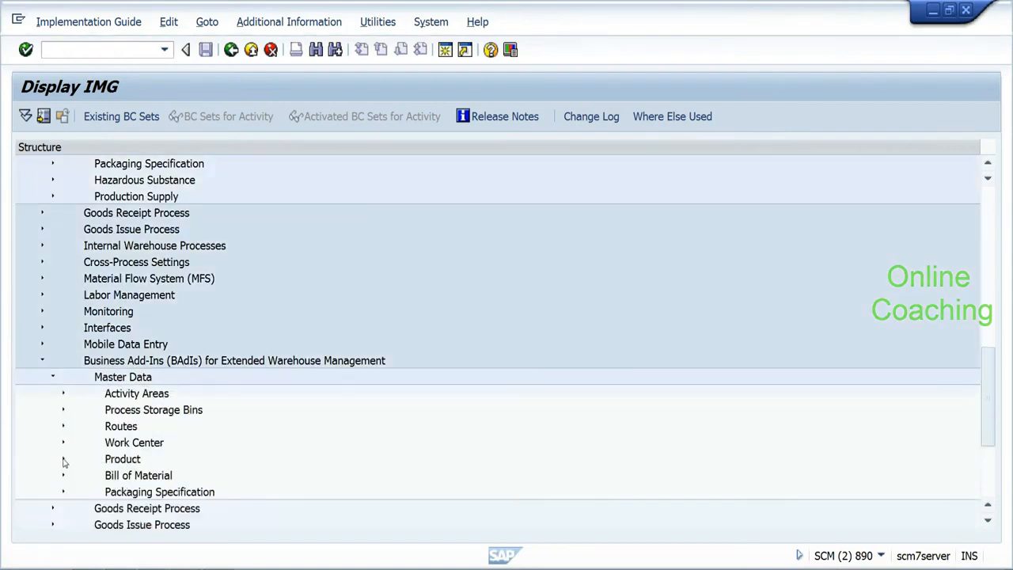
{"action": "left_click", "coordinate": [63, 459]}
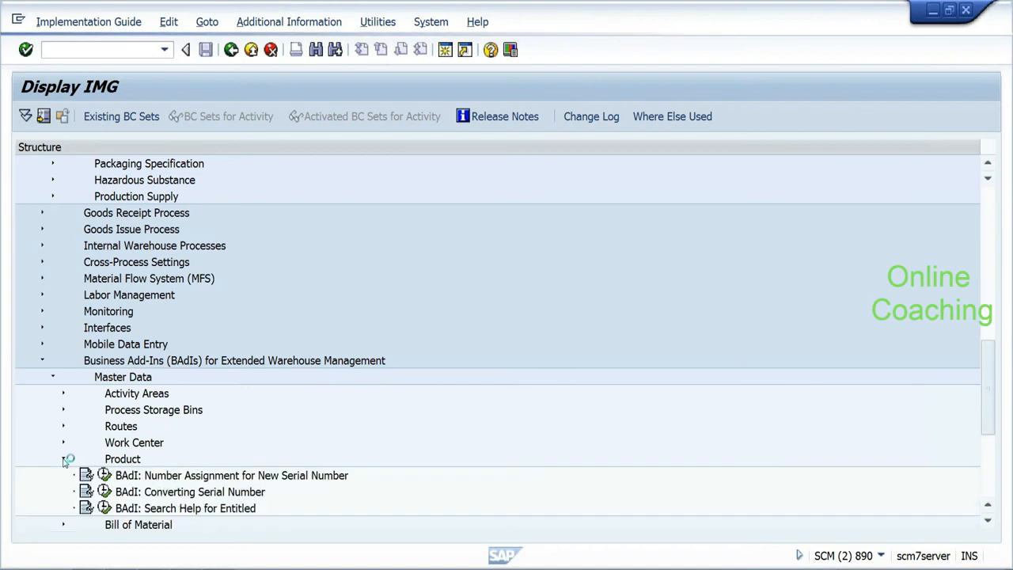
{"action": "left_click", "coordinate": [63, 459]}
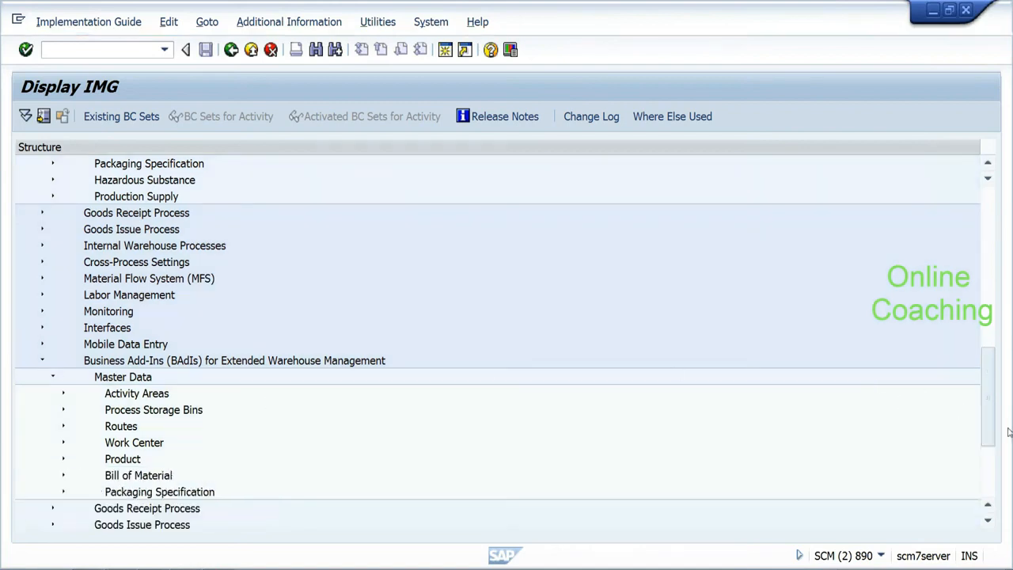
Step: Scroll the IMG tree back up and run /ose16 in a new session
{"action": "left_click_drag", "start_coordinate": [990, 427], "coordinate": [994, 372]}
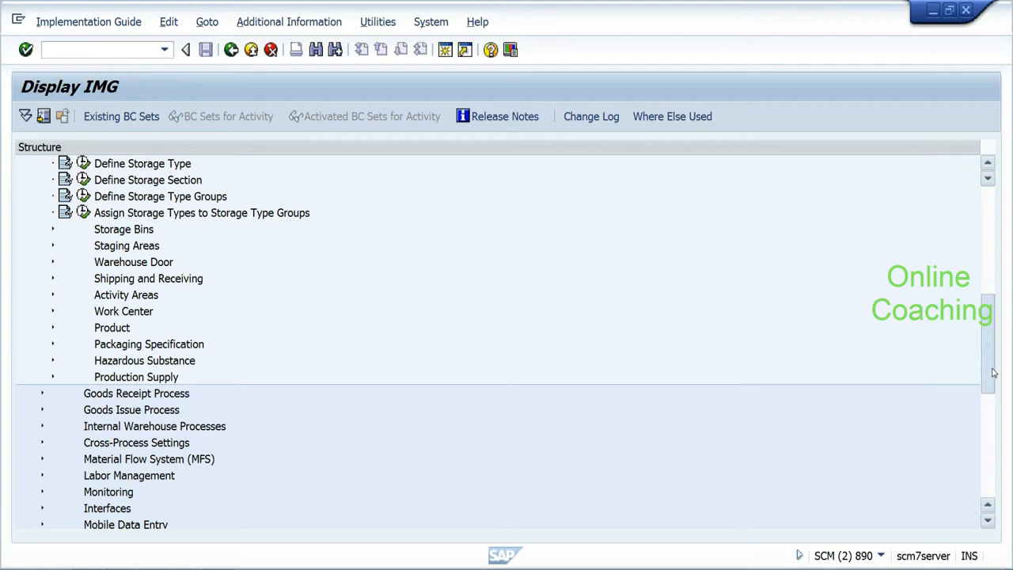
{"action": "left_click_drag", "start_coordinate": [994, 373], "coordinate": [972, 272]}
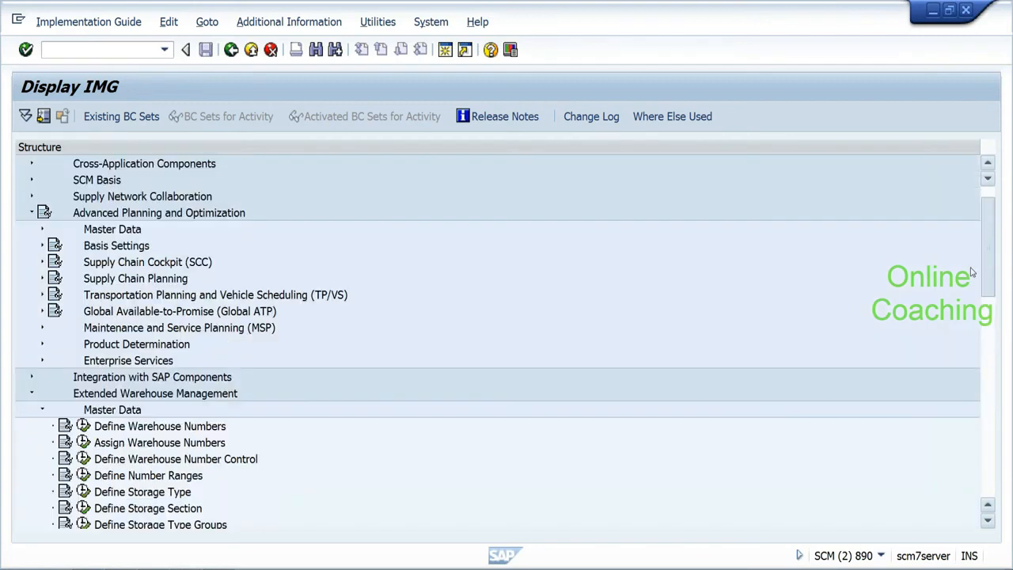
{"action": "type", "text": "/ose16"}
{"action": "key", "text": "Return"}
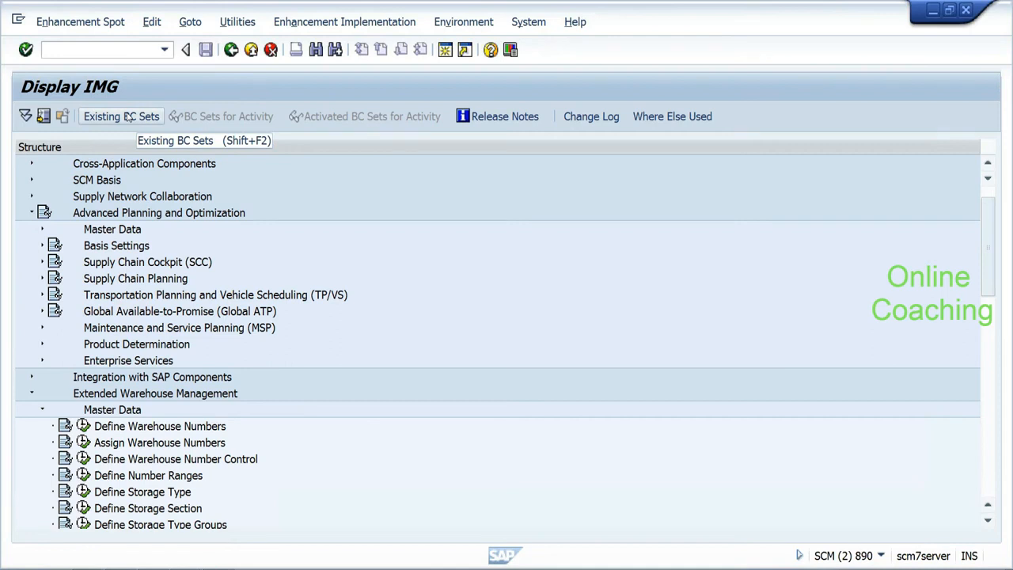
Step: Choose the BAdI Name search option, then switch back to the Display IMG window
{"action": "left_click", "coordinate": [28, 180]}
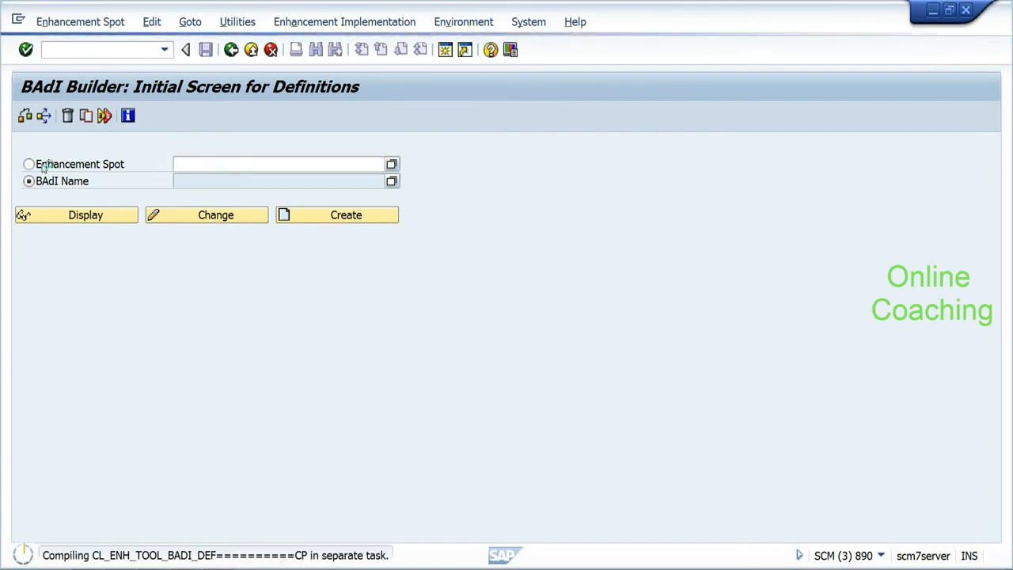
{"action": "key", "text": "alt+Tab"}
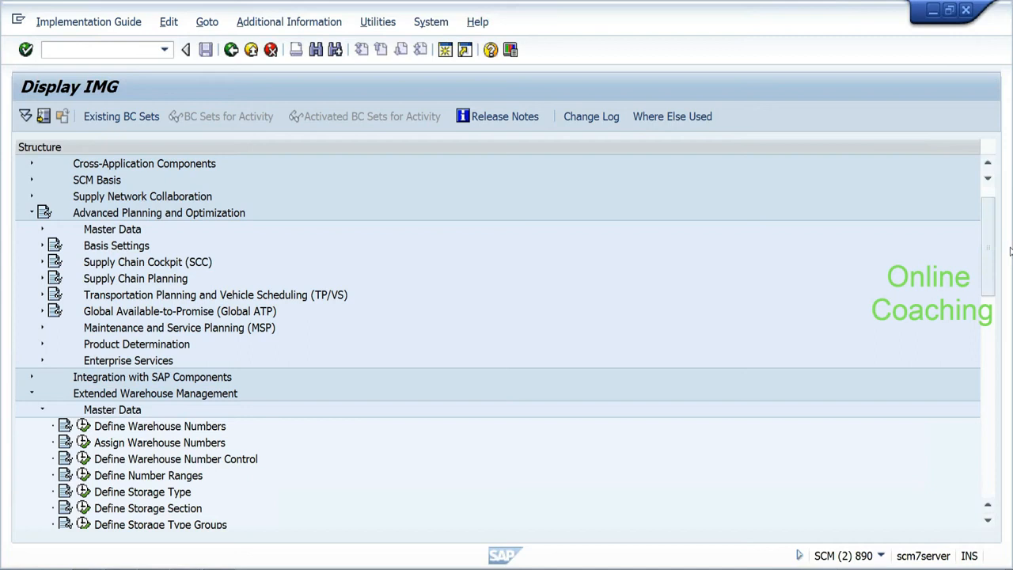
Step: Scroll the IMG tree to the EWM Master Data activities, then switch to the BAdI Builder
{"action": "scroll", "coordinate": [988, 262], "scroll_direction": "down", "scroll_amount": 1}
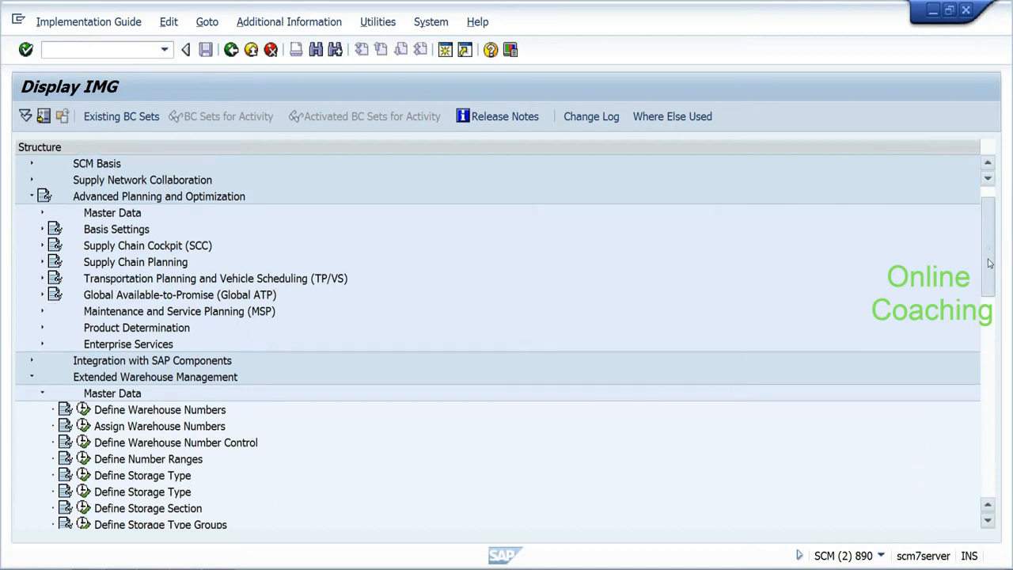
{"action": "left_click_drag", "start_coordinate": [988, 268], "coordinate": [984, 312]}
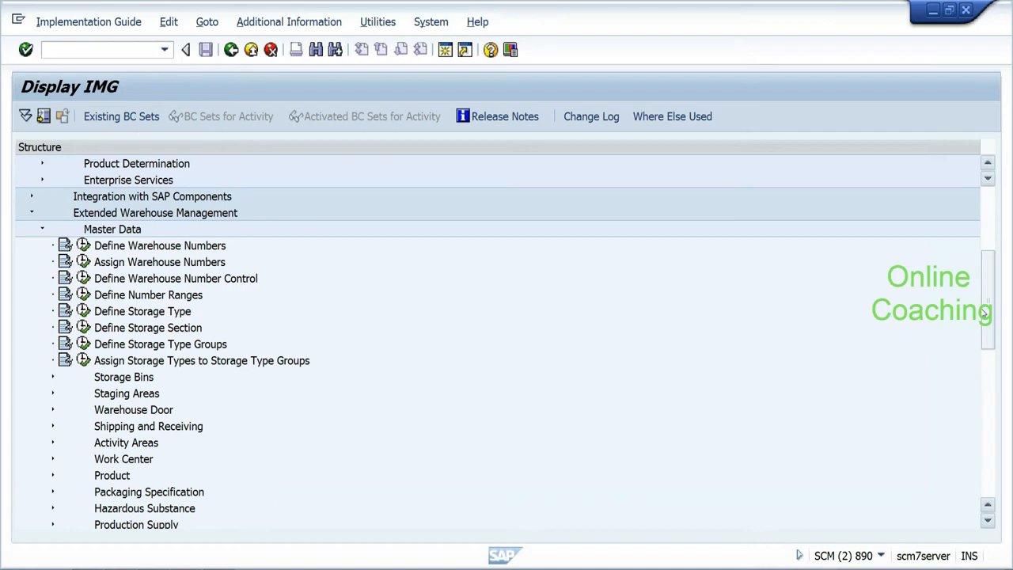
{"action": "key", "text": "alt+Tab"}
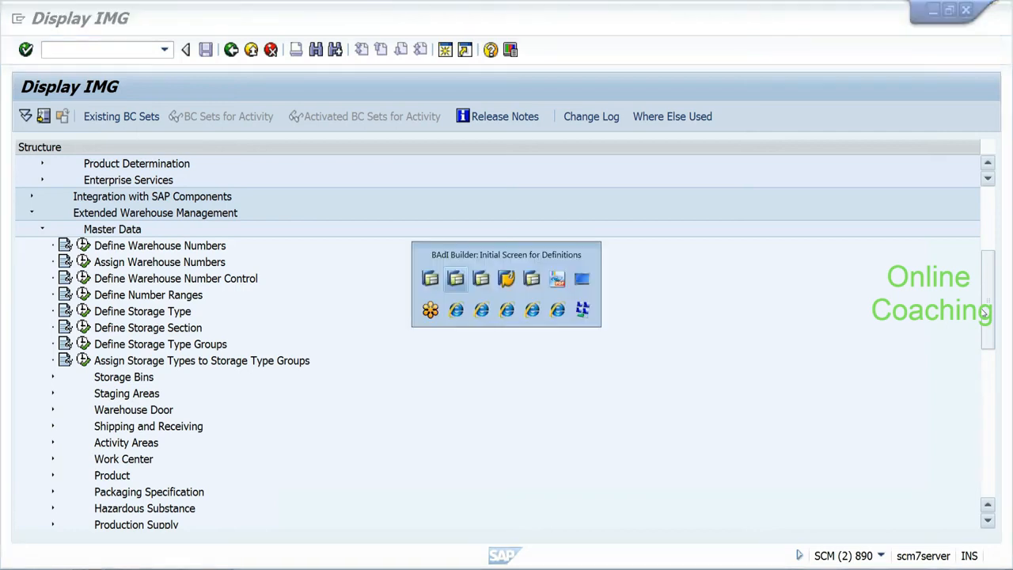
Step: Search BAdI definitions by the name pattern *cif*, returning 18 hits
{"action": "type", "text": "cif"}
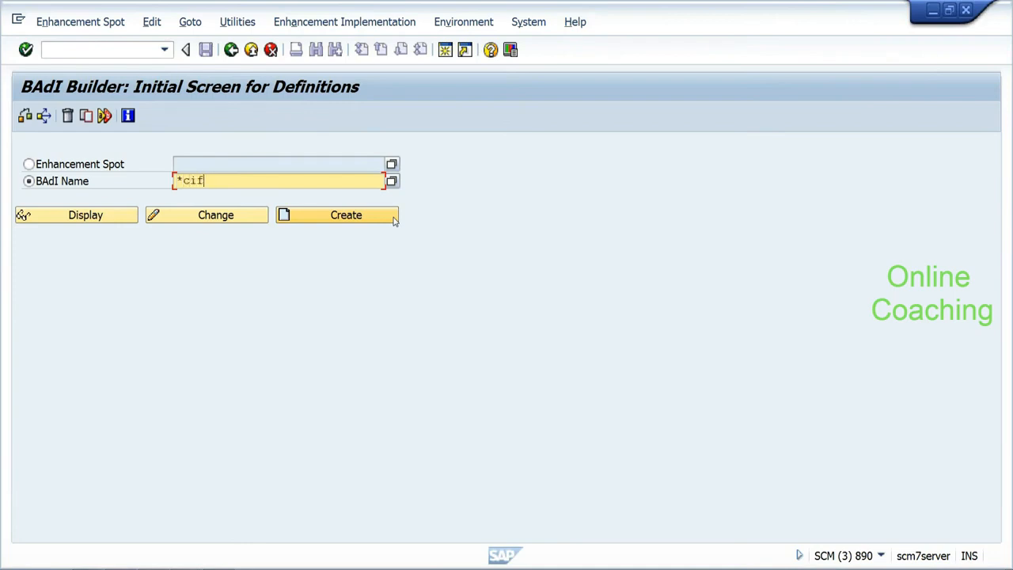
{"action": "type", "text": "*"}
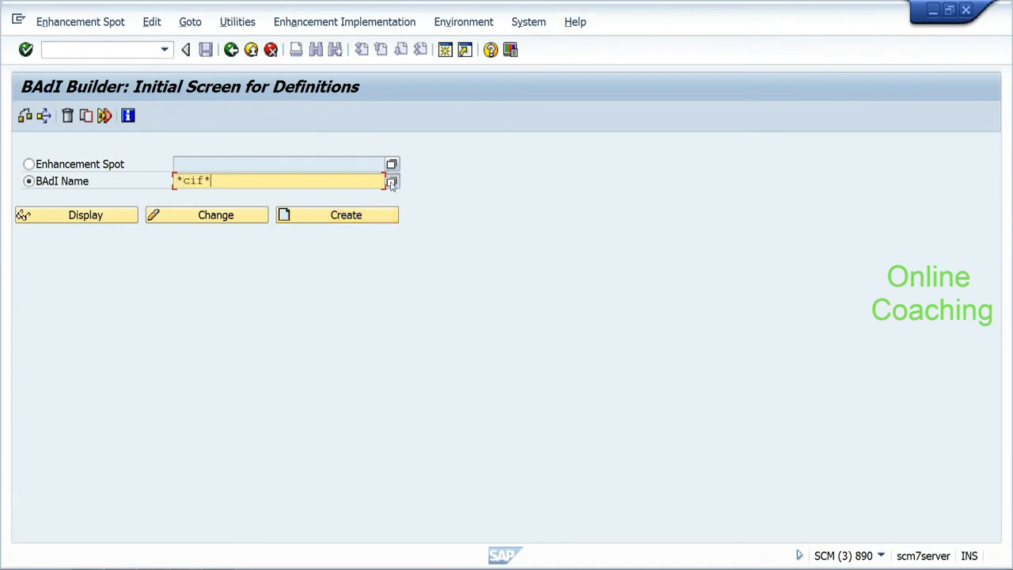
{"action": "left_click", "coordinate": [392, 181]}
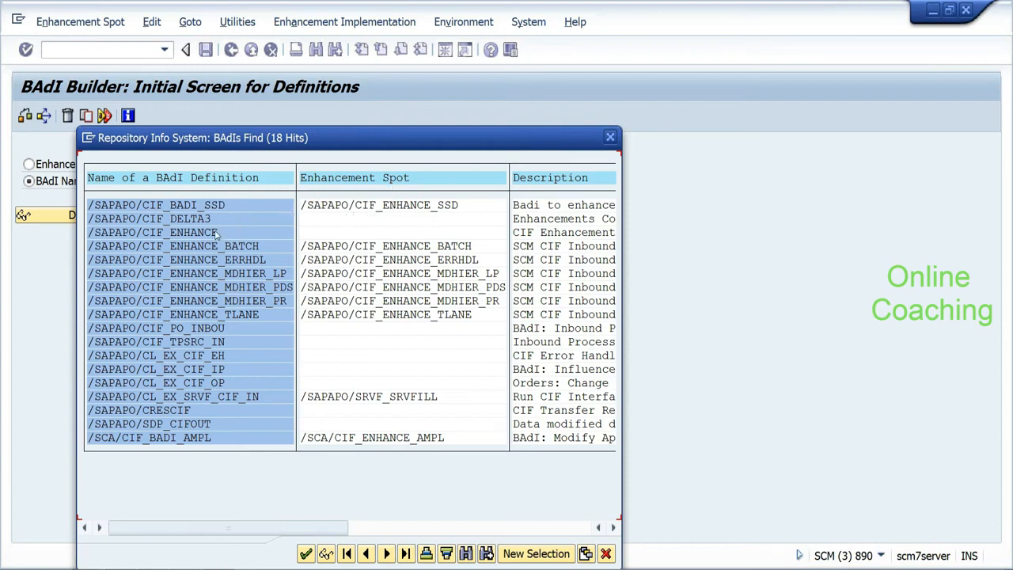
Step: Shift the CIF BAdI hit list right to read descriptions like 'Data modified during send'
{"action": "left_click", "coordinate": [215, 341]}
{"action": "left_click", "coordinate": [221, 355]}
{"action": "left_click", "coordinate": [615, 529]}
{"action": "left_click", "coordinate": [614, 529]}
{"action": "left_click", "coordinate": [612, 529]}
{"action": "left_click", "coordinate": [613, 528]}
{"action": "left_click", "coordinate": [612, 529]}
{"action": "left_click", "coordinate": [612, 529]}
{"action": "left_click", "coordinate": [613, 528]}
{"action": "left_click", "coordinate": [612, 528]}
{"action": "left_click", "coordinate": [612, 528]}
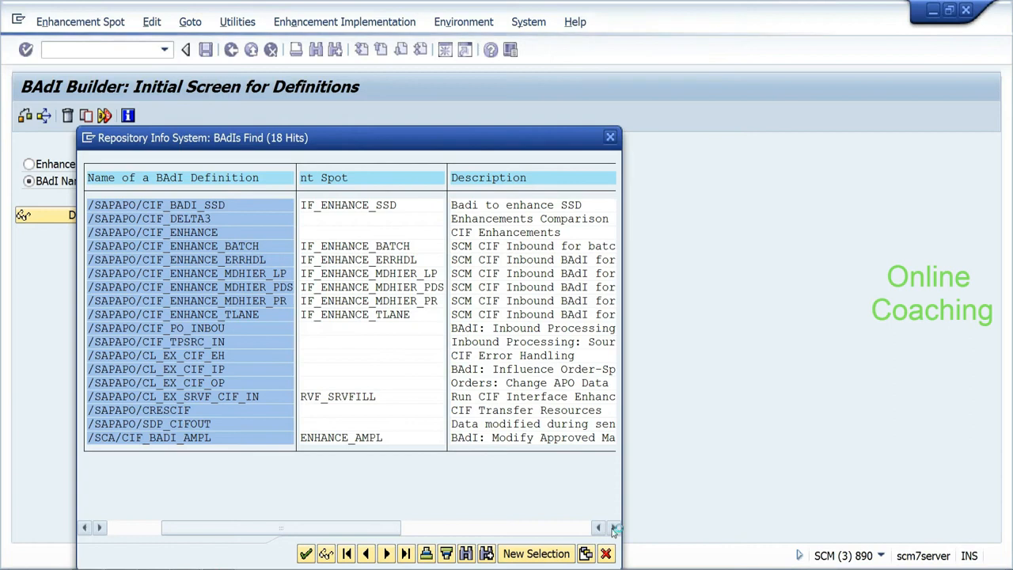
{"action": "left_click", "coordinate": [613, 528]}
{"action": "left_click", "coordinate": [550, 425]}
{"action": "left_click_drag", "start_coordinate": [554, 427], "coordinate": [621, 428]}
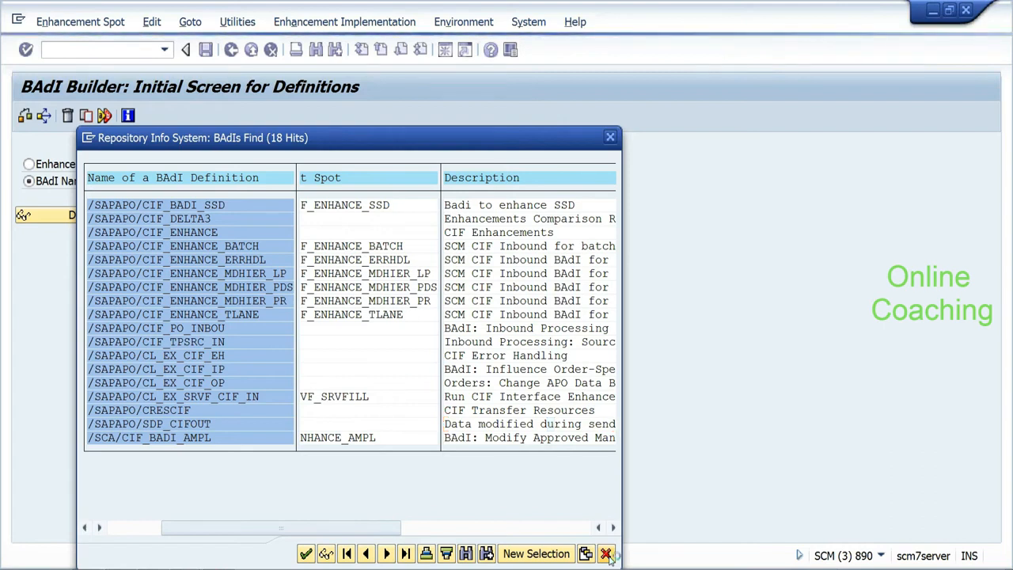
Step: Close the BAdI hit list and run Define Warehouse Numbers, showing 0001, EHYD, EWM1 and EWM2
{"action": "left_click", "coordinate": [606, 554]}
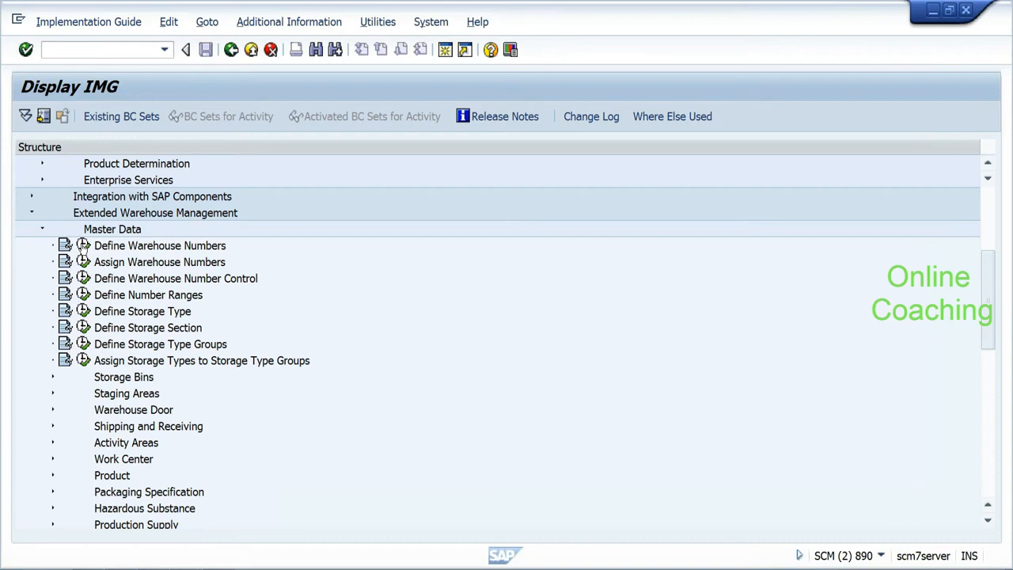
{"action": "left_click", "coordinate": [84, 246]}
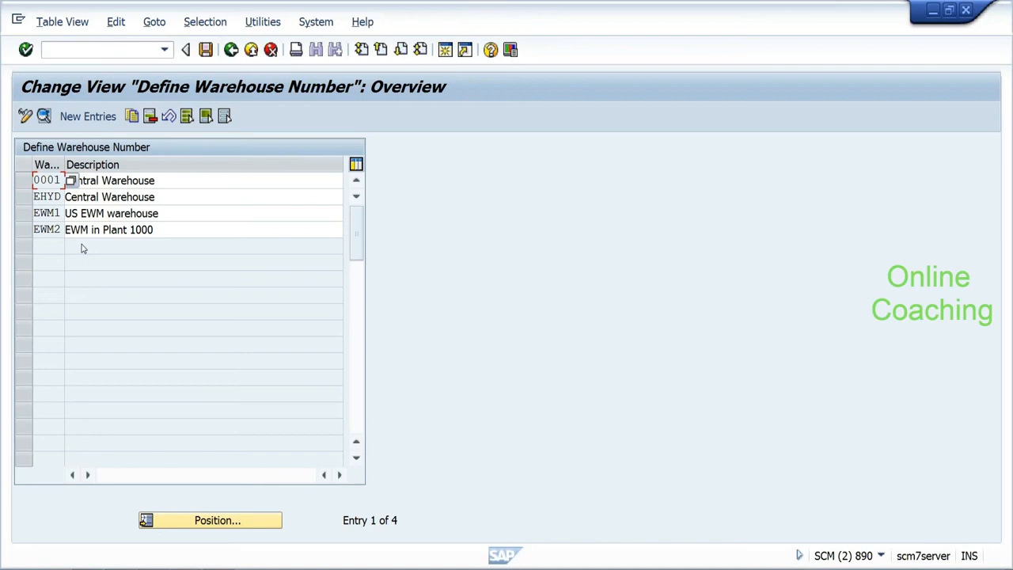
Step: Open the details of warehouses EWM2 and EHYD, then back out to the IMG tree
{"action": "double_click", "coordinate": [81, 234]}
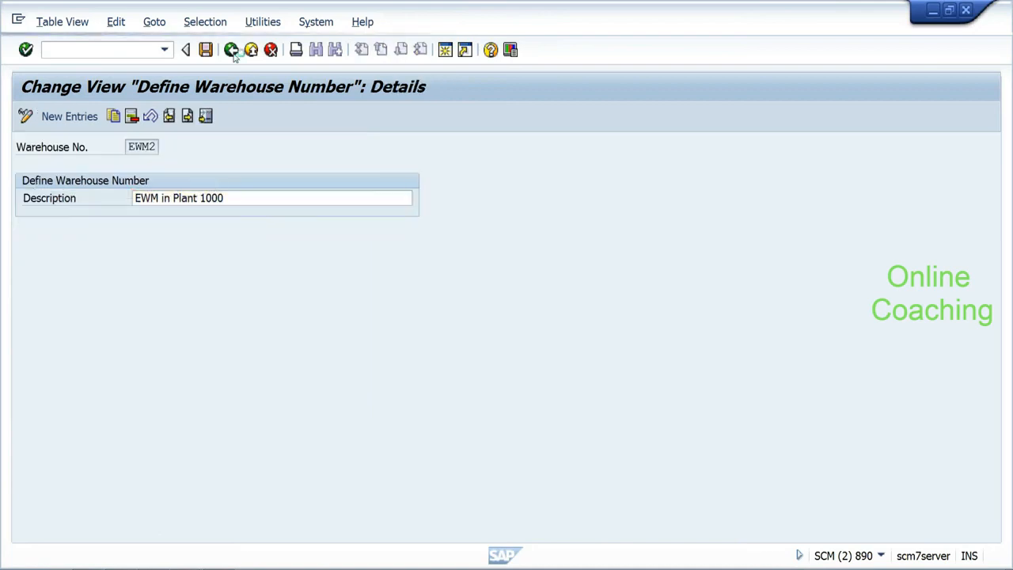
{"action": "left_click_drag", "start_coordinate": [33, 197], "coordinate": [63, 196]}
{"action": "left_click", "coordinate": [71, 201]}
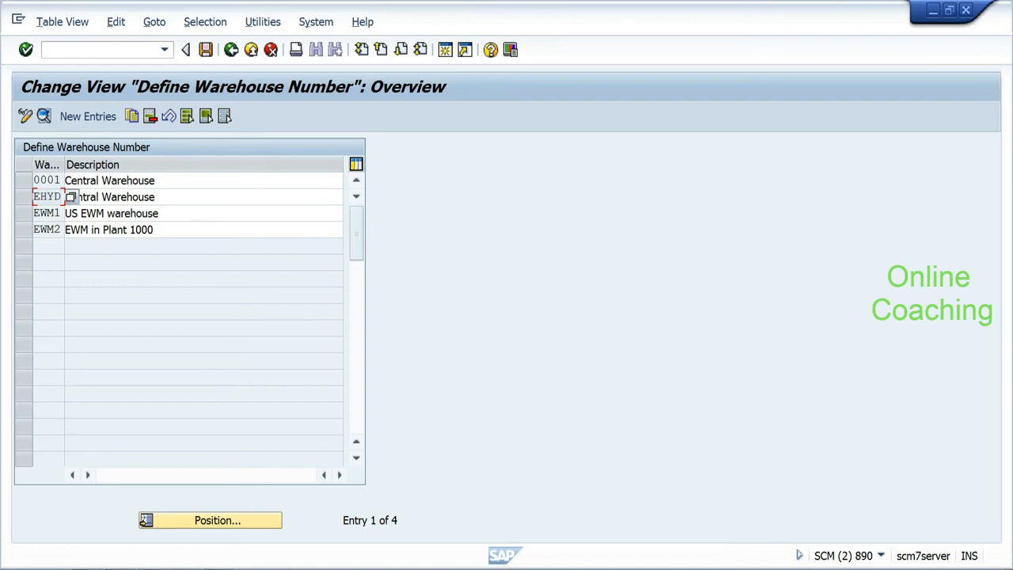
{"action": "double_click", "coordinate": [50, 198]}
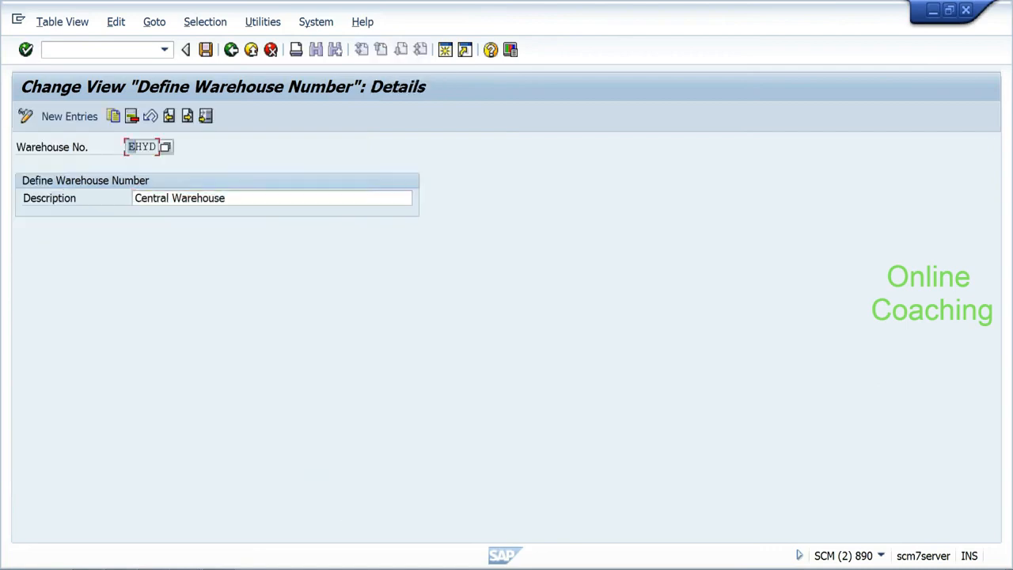
{"action": "left_click", "coordinate": [231, 51]}
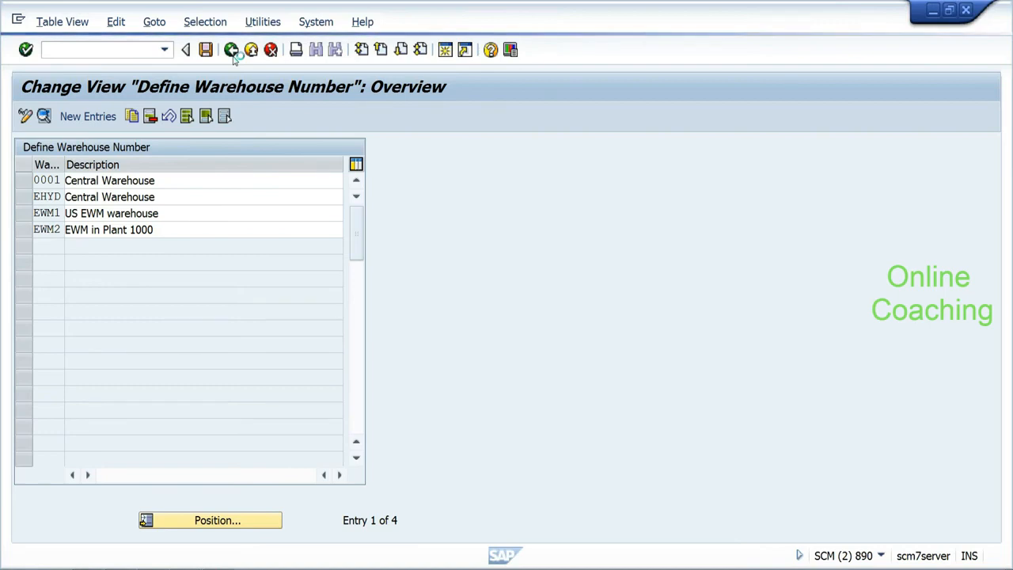
{"action": "left_click", "coordinate": [231, 54]}
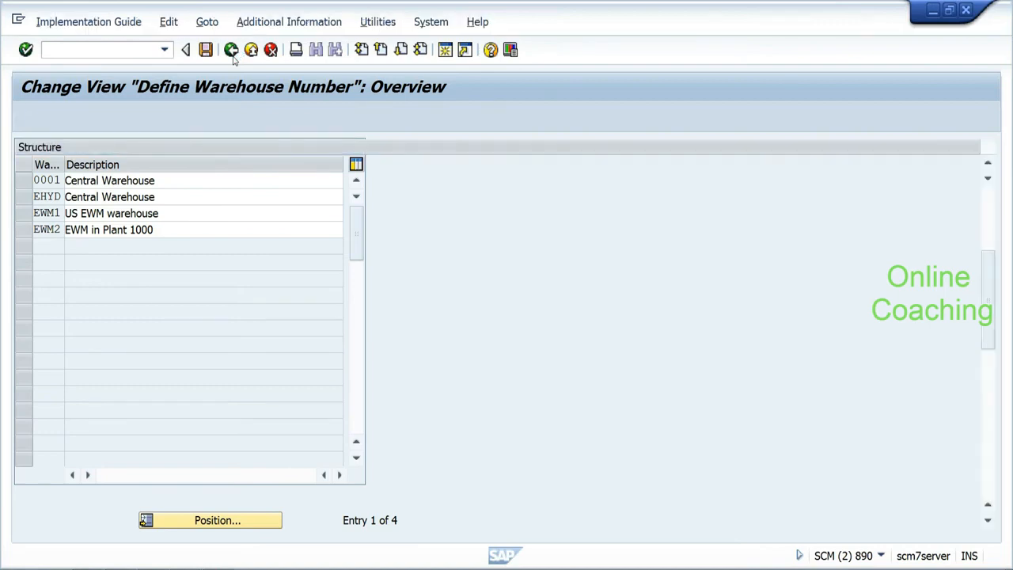
{"action": "left_click_drag", "start_coordinate": [988, 292], "coordinate": [991, 263]}
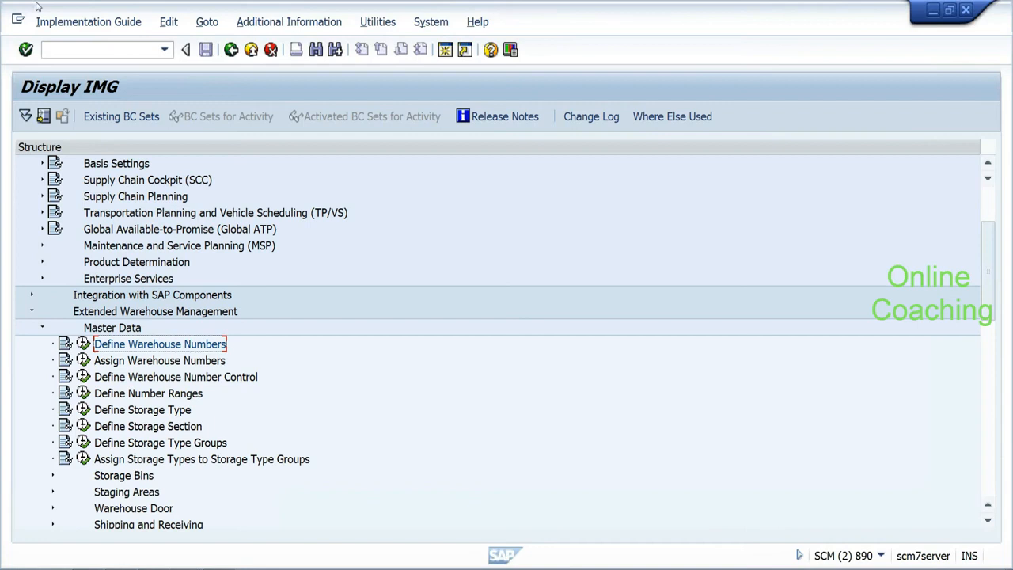
Step: Close the IMG session and start /SCMB/SCUMAIN from Extended Warehouse Management > Master Data
{"action": "left_click", "coordinate": [18, 18]}
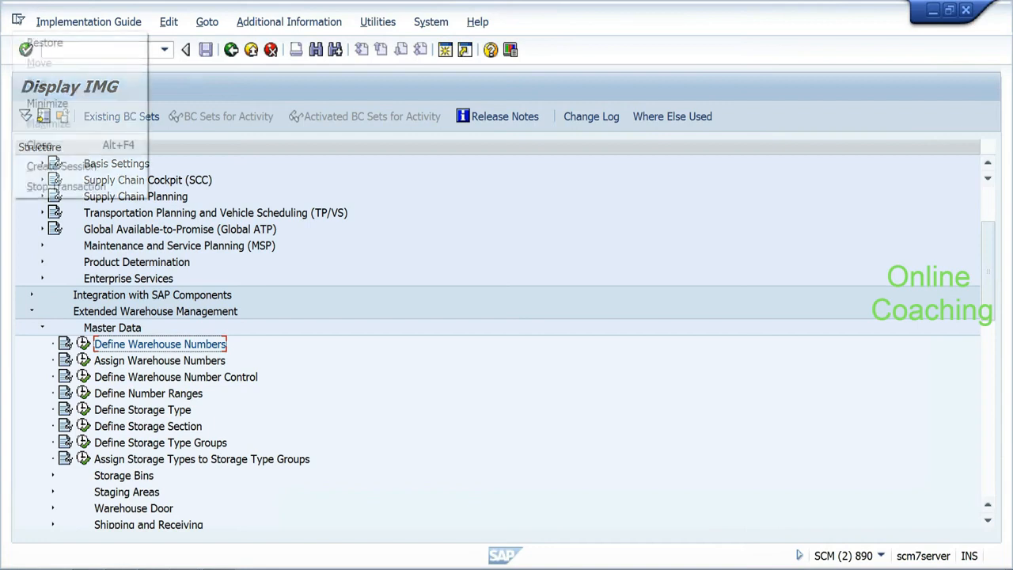
{"action": "left_click", "coordinate": [40, 144]}
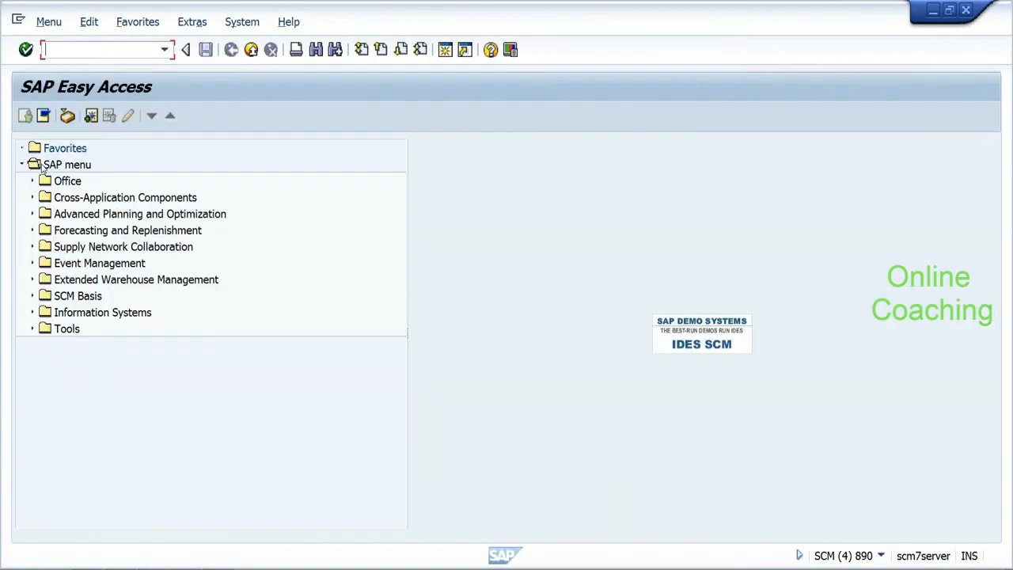
{"action": "left_click", "coordinate": [33, 280]}
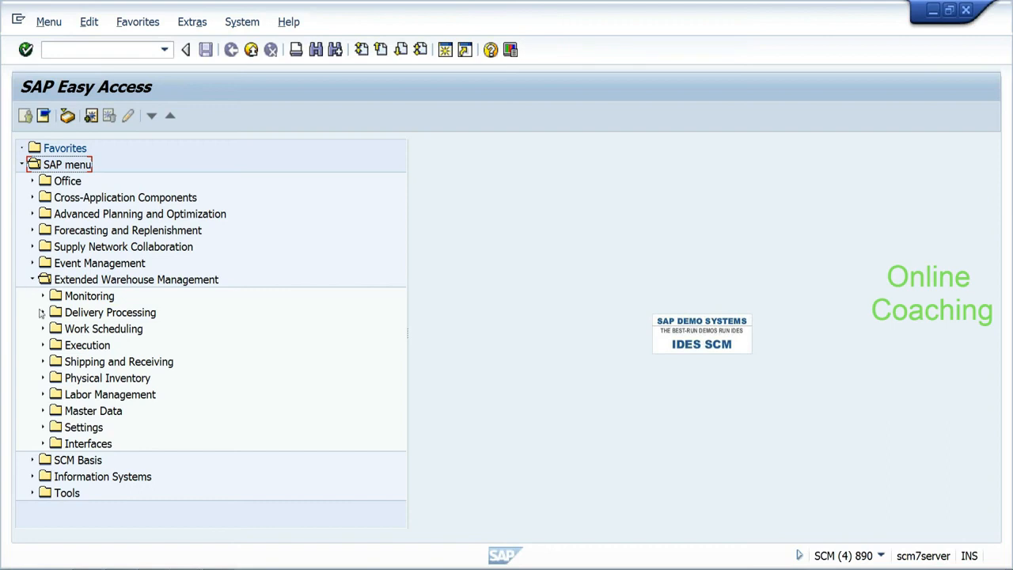
{"action": "left_click", "coordinate": [43, 410]}
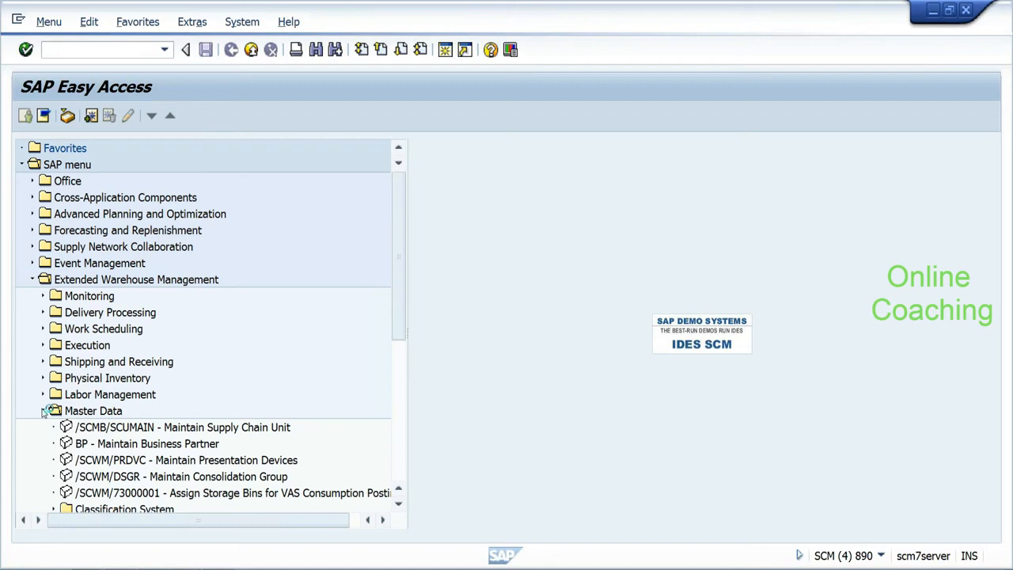
{"action": "left_click", "coordinate": [134, 430]}
{"action": "double_click", "coordinate": [134, 429]}
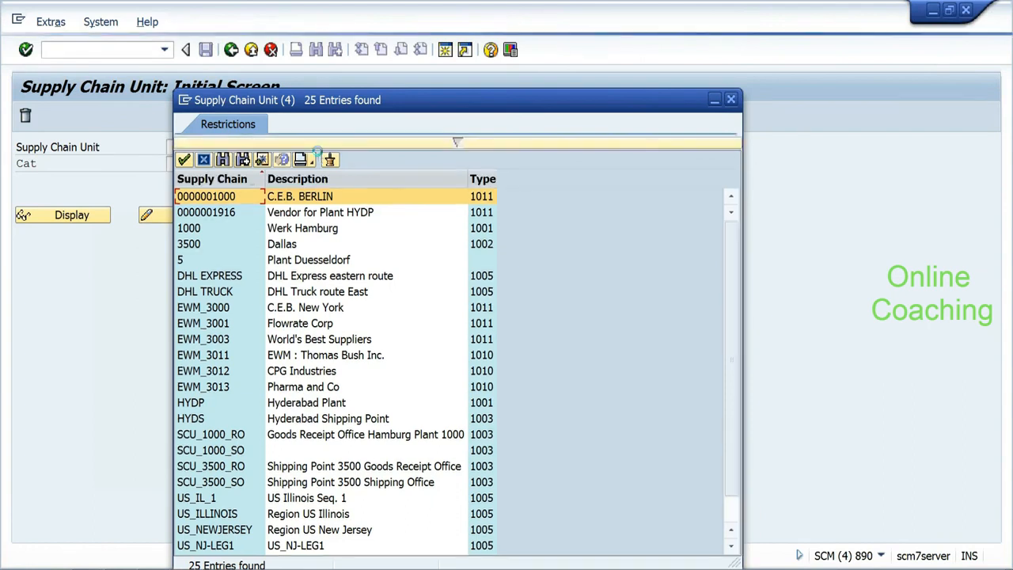
Step: Pick supply chain unit HYDP (Hyderabad Plant) from the value list and display it
{"action": "left_click", "coordinate": [734, 482]}
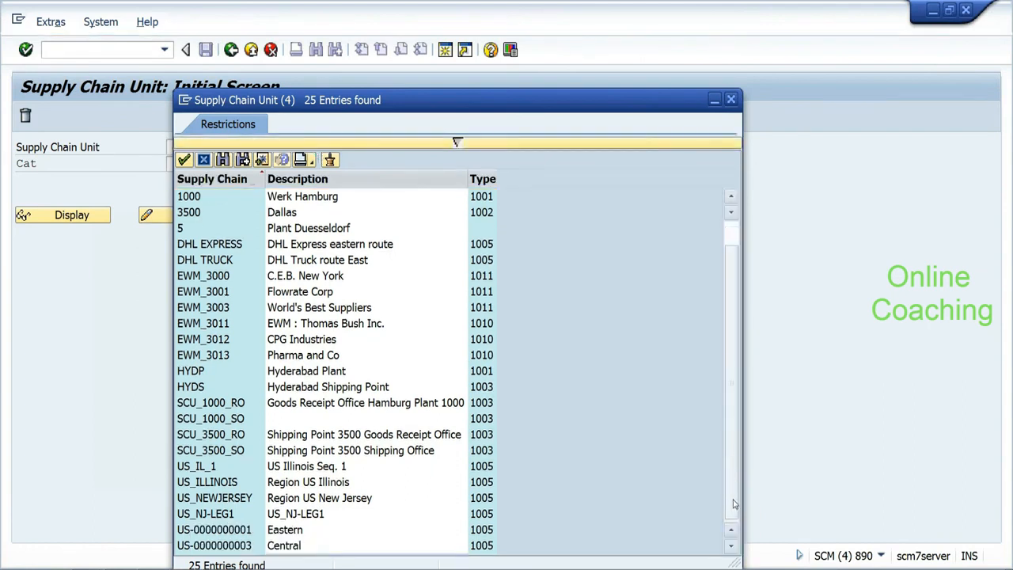
{"action": "left_click", "coordinate": [190, 372]}
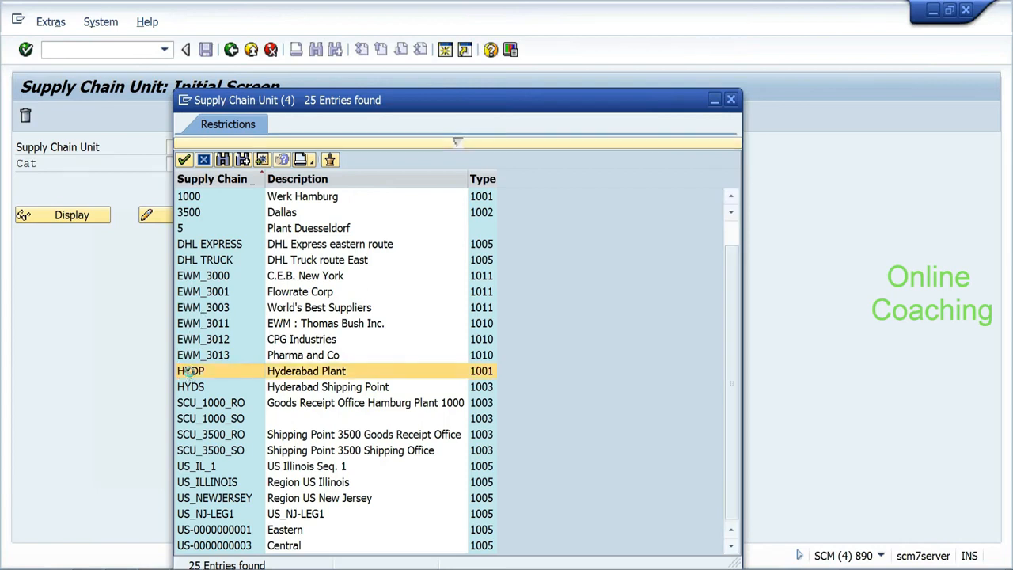
{"action": "double_click", "coordinate": [190, 370]}
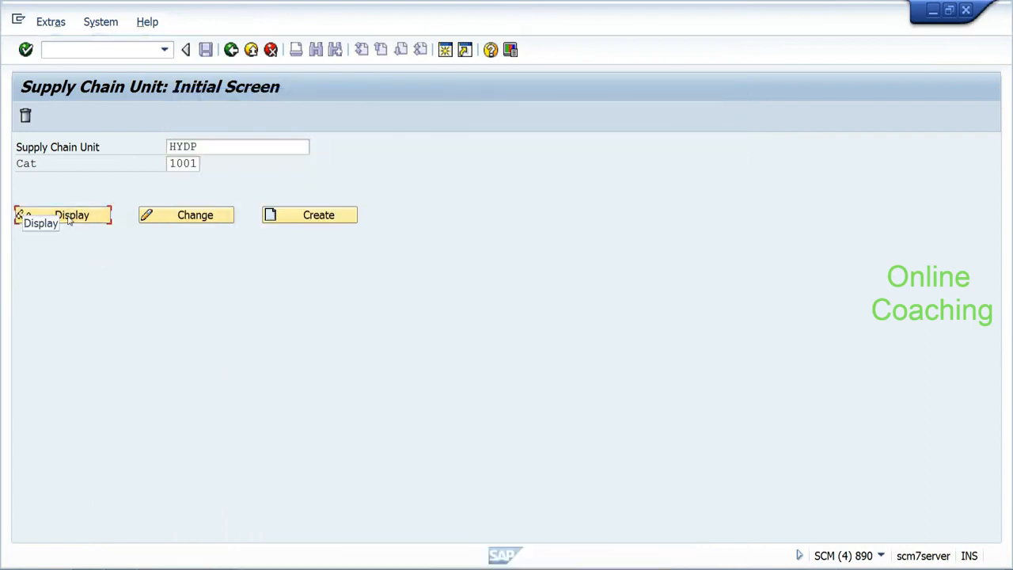
{"action": "left_click", "coordinate": [69, 218]}
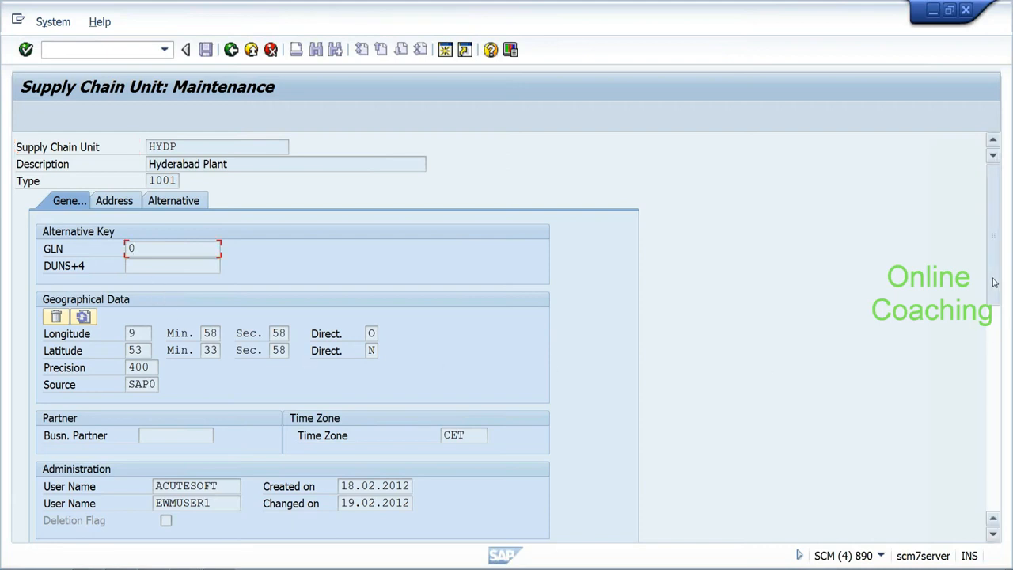
Step: Review HYDP's general data, including Precision 400, and its address, then return to Easy Access
{"action": "scroll", "coordinate": [992, 309], "scroll_direction": "down", "scroll_amount": 2}
{"action": "scroll", "coordinate": [992, 309], "scroll_direction": "down", "scroll_amount": 1}
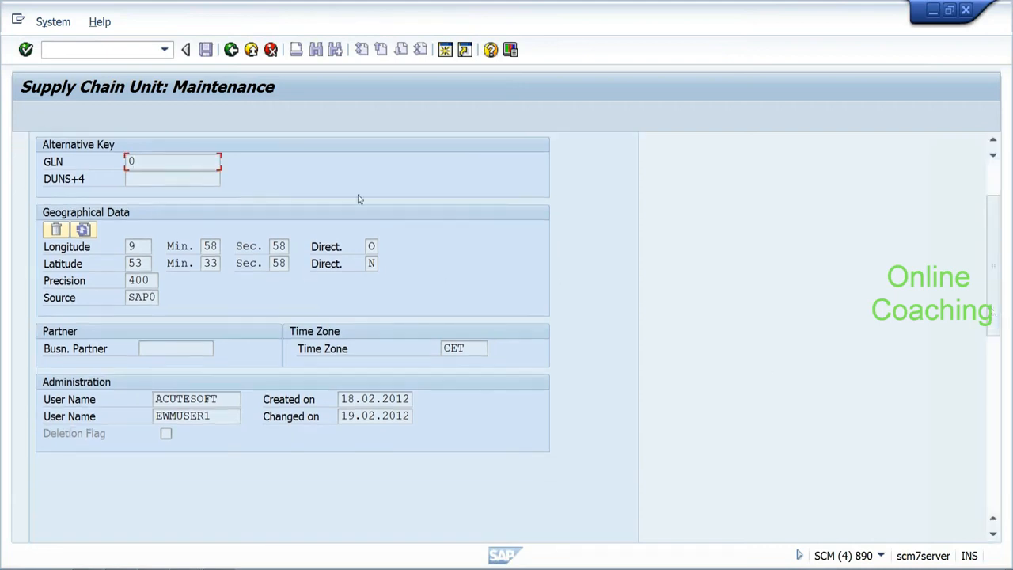
{"action": "left_click", "coordinate": [144, 247]}
{"action": "left_click", "coordinate": [131, 280]}
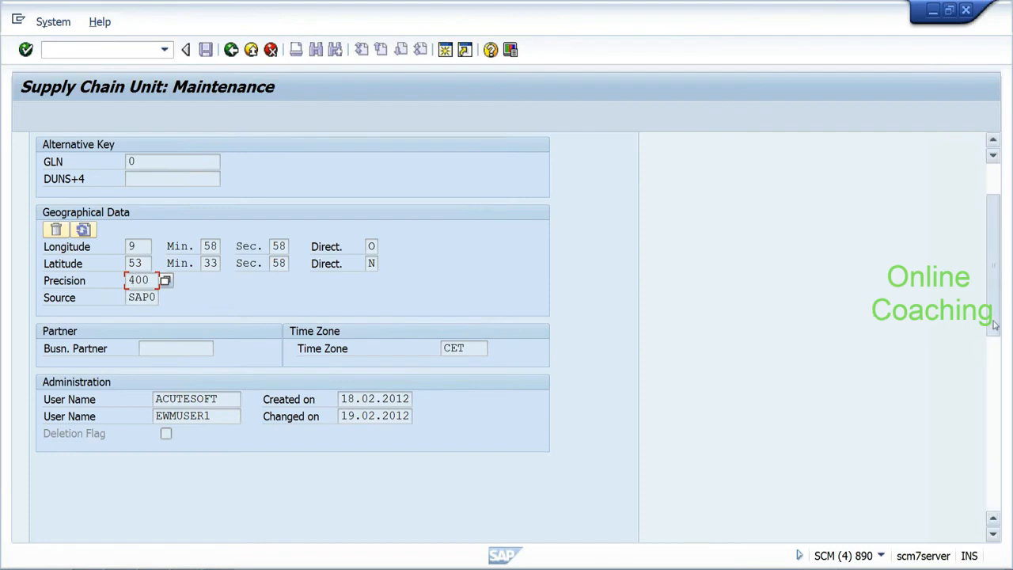
{"action": "left_click_drag", "start_coordinate": [994, 324], "coordinate": [993, 292]}
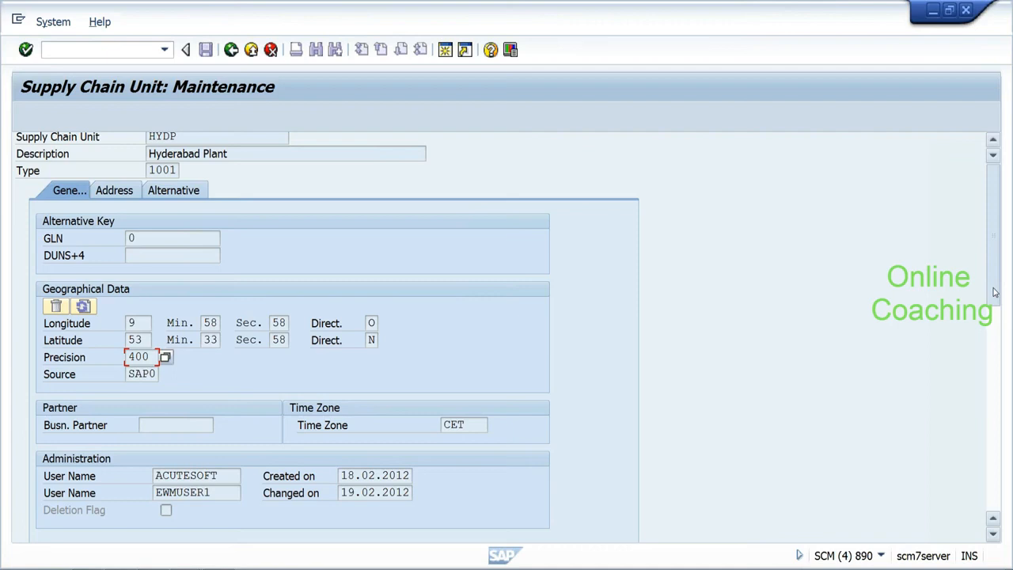
{"action": "left_click_drag", "start_coordinate": [995, 292], "coordinate": [994, 282]}
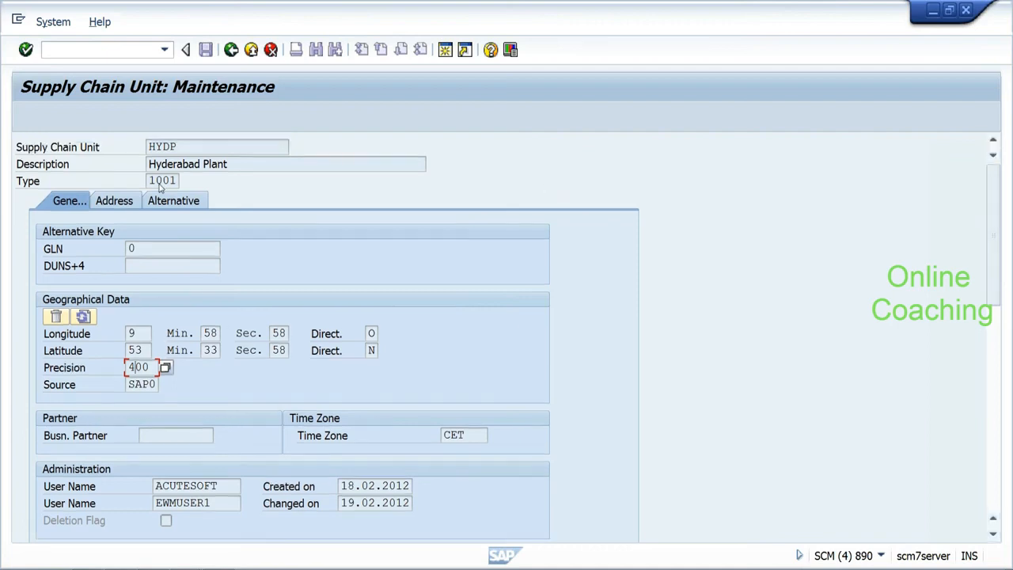
{"action": "left_click", "coordinate": [131, 201]}
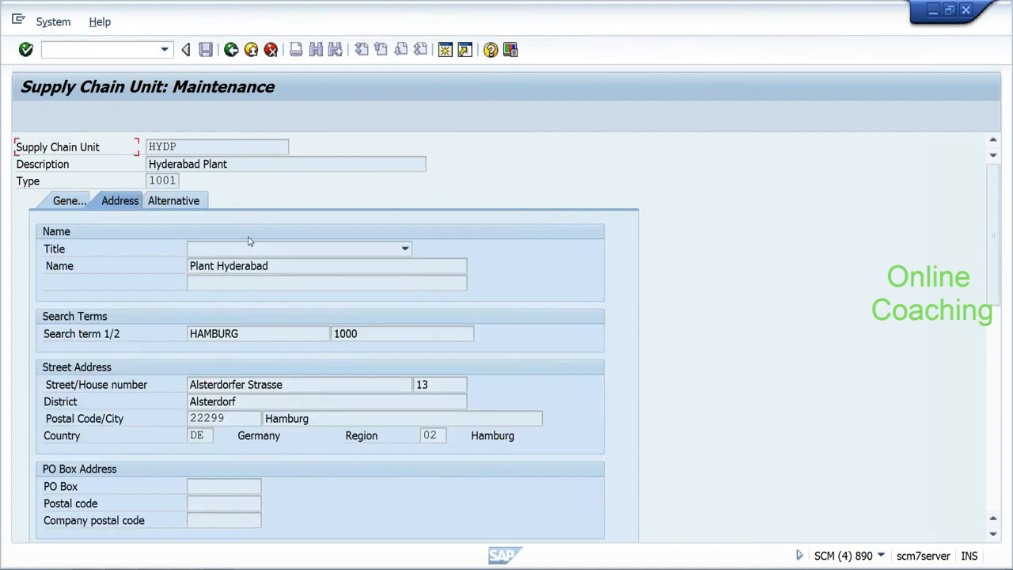
{"action": "left_click", "coordinate": [232, 51]}
{"action": "left_click", "coordinate": [231, 52]}
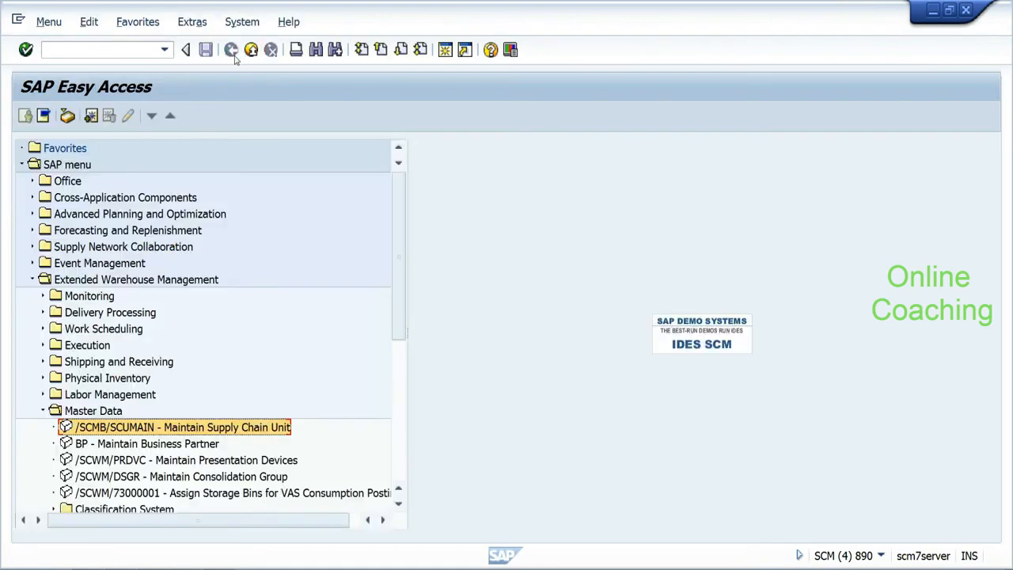
{"action": "left_click", "coordinate": [202, 283]}
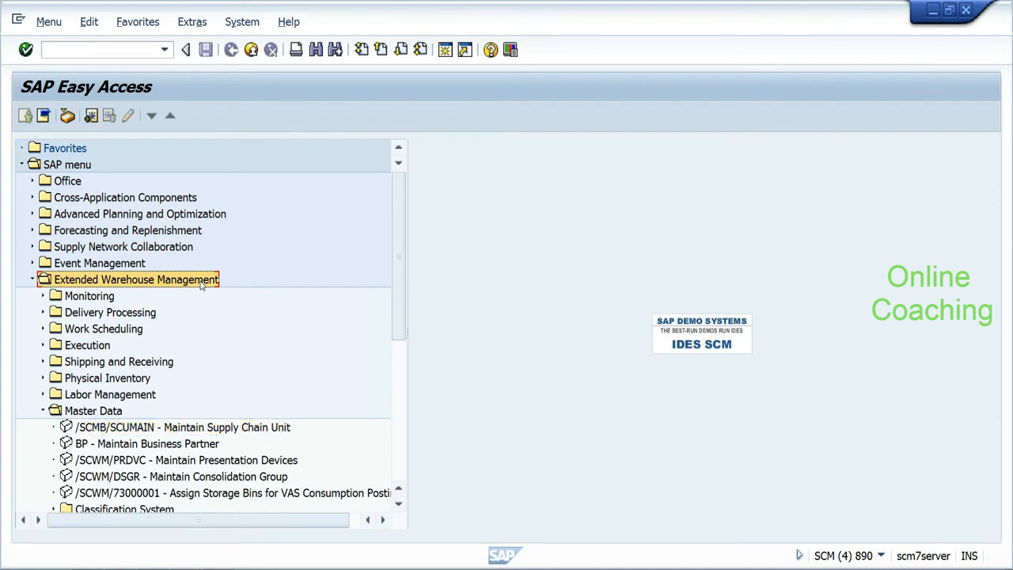
{"action": "left_click", "coordinate": [115, 413]}
{"action": "left_click", "coordinate": [120, 426]}
{"action": "double_click", "coordinate": [120, 427]}
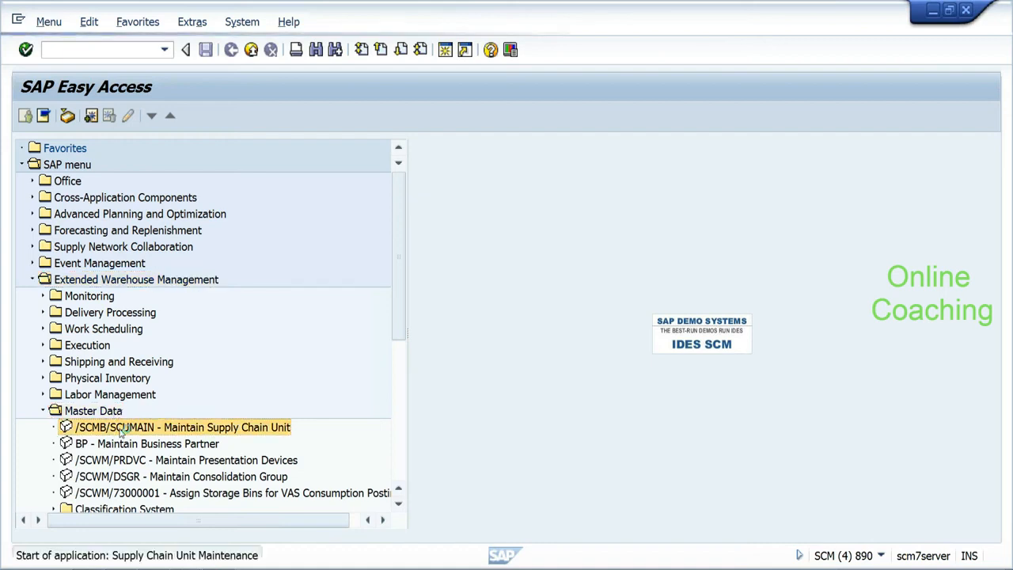
{"action": "left_click", "coordinate": [188, 165]}
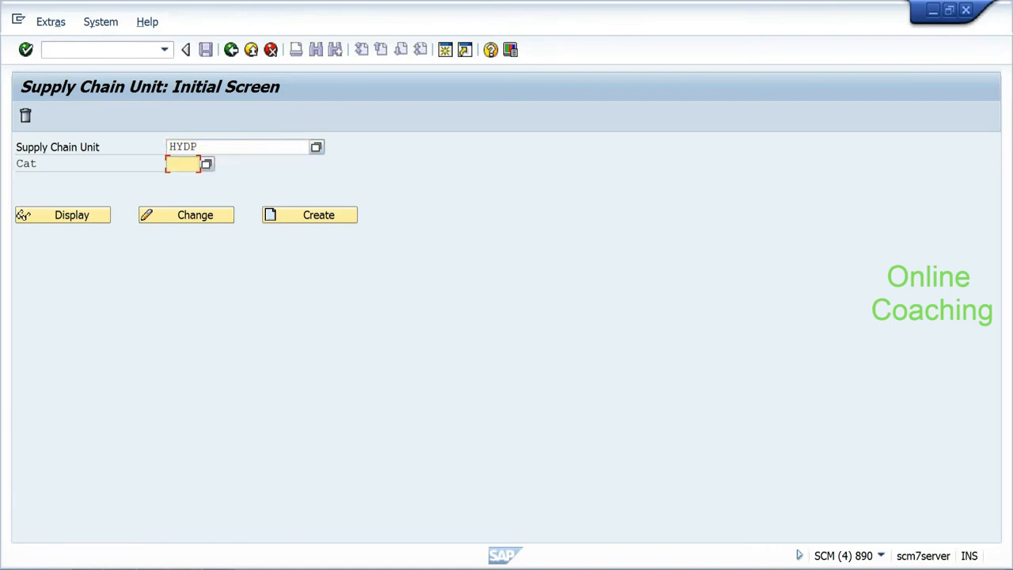
{"action": "key", "text": "BackSpace"}
{"action": "key", "text": "Down"}
{"action": "key", "text": "Return"}
{"action": "left_click", "coordinate": [166, 151]}
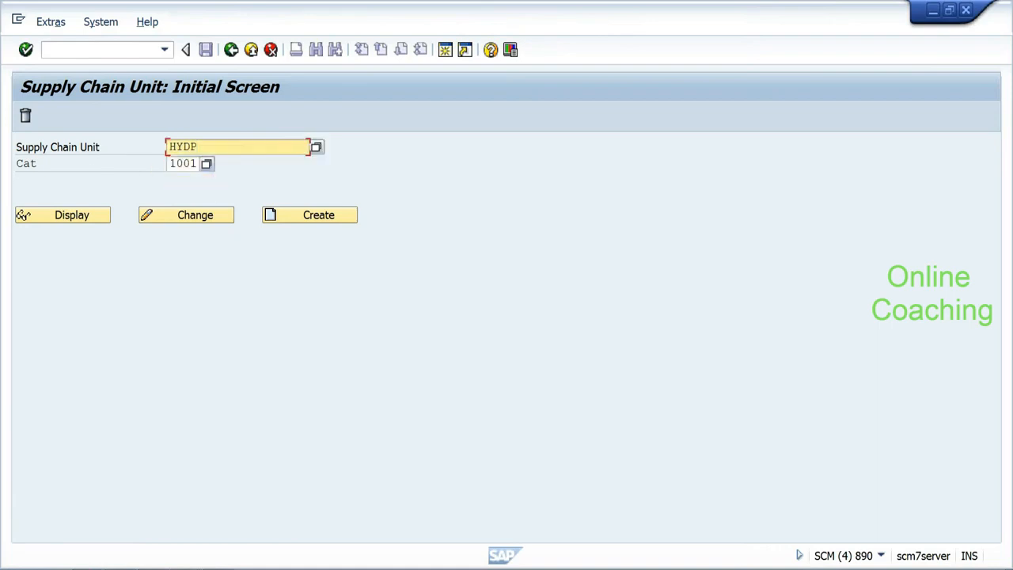
{"action": "left_click", "coordinate": [85, 219]}
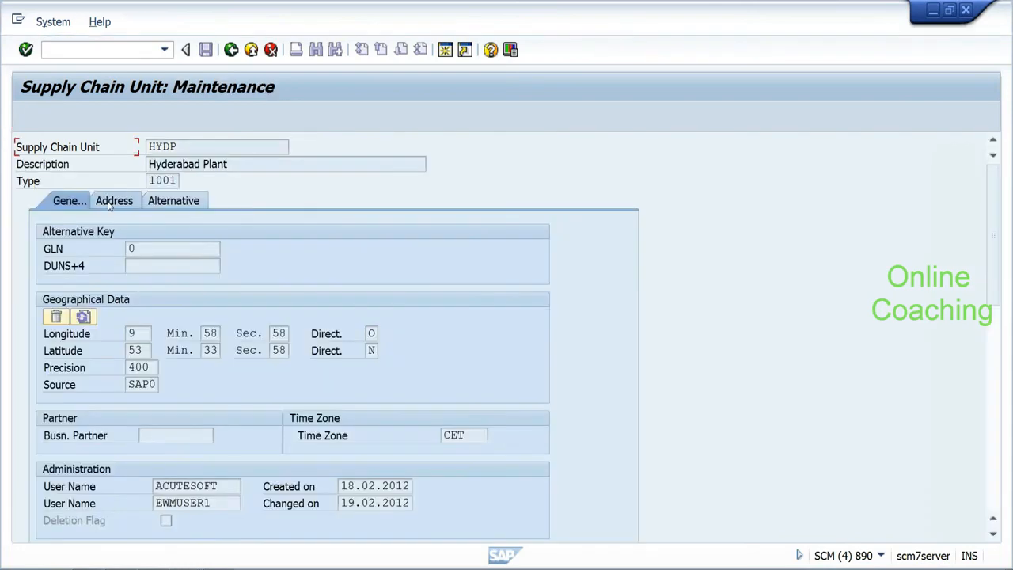
{"action": "left_click", "coordinate": [110, 204]}
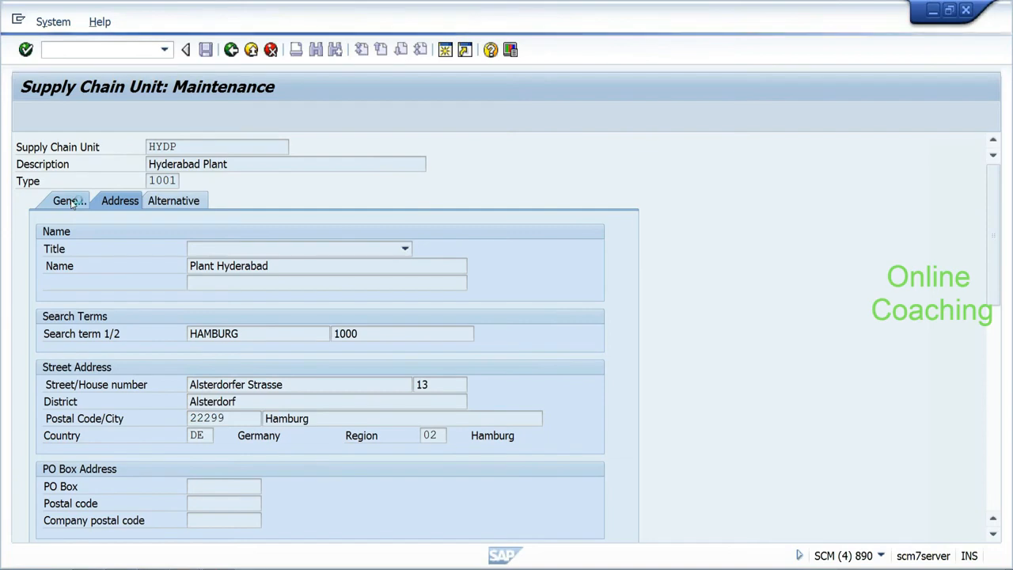
{"action": "left_click", "coordinate": [155, 484]}
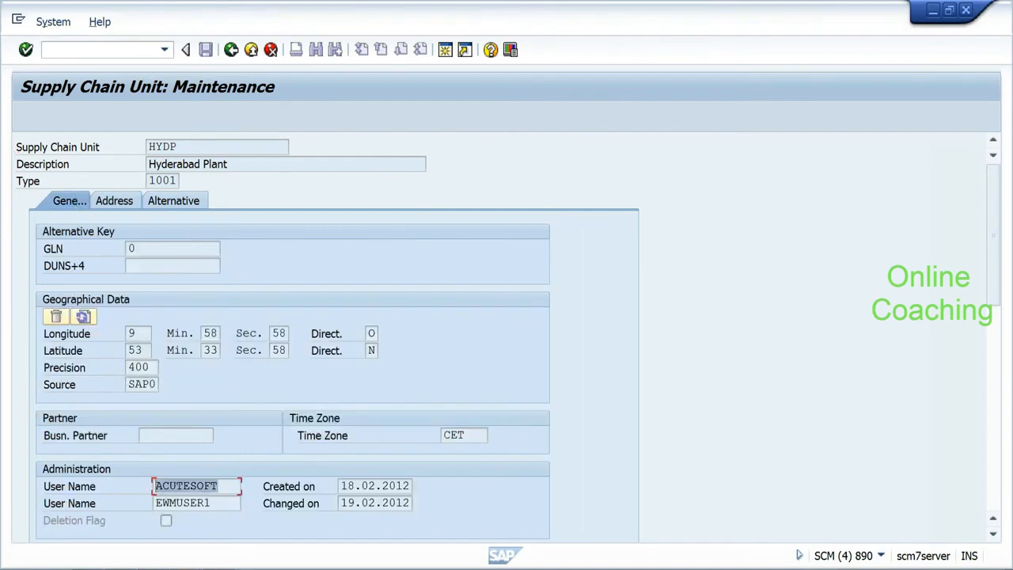
{"action": "left_click", "coordinate": [129, 201]}
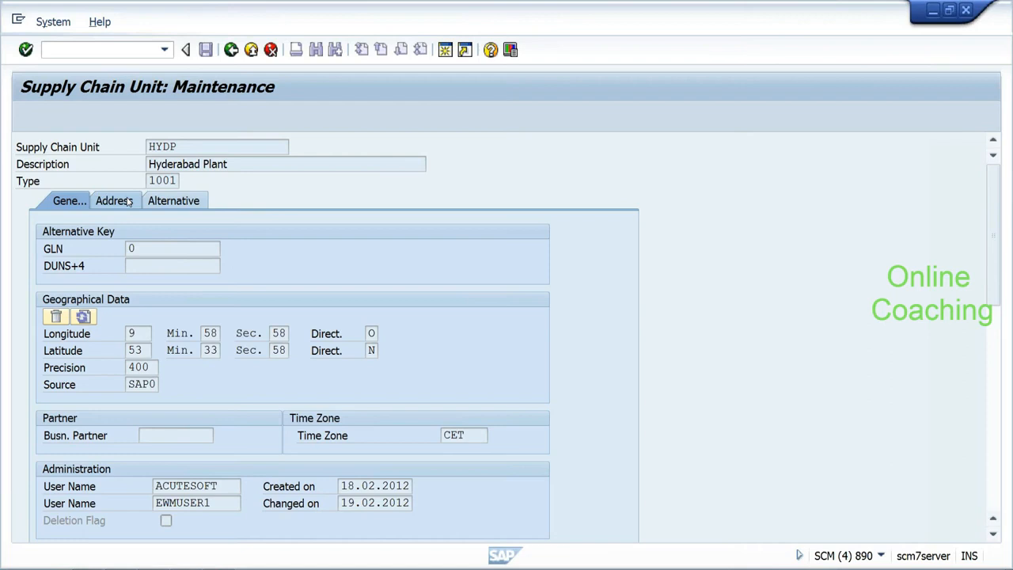
{"action": "left_click_drag", "start_coordinate": [269, 265], "coordinate": [189, 266]}
{"action": "left_click", "coordinate": [238, 333]}
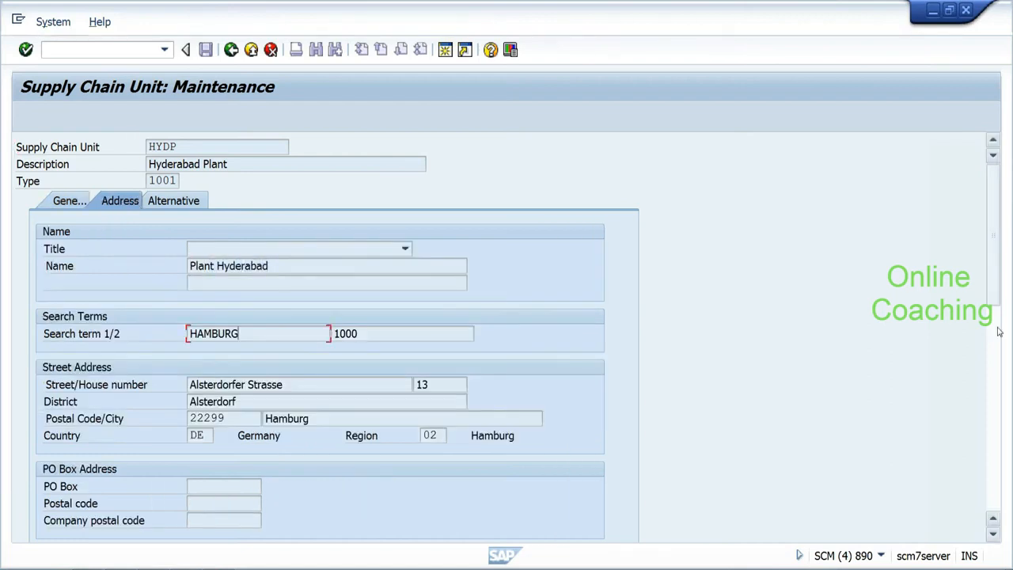
{"action": "left_click_drag", "start_coordinate": [998, 316], "coordinate": [996, 423]}
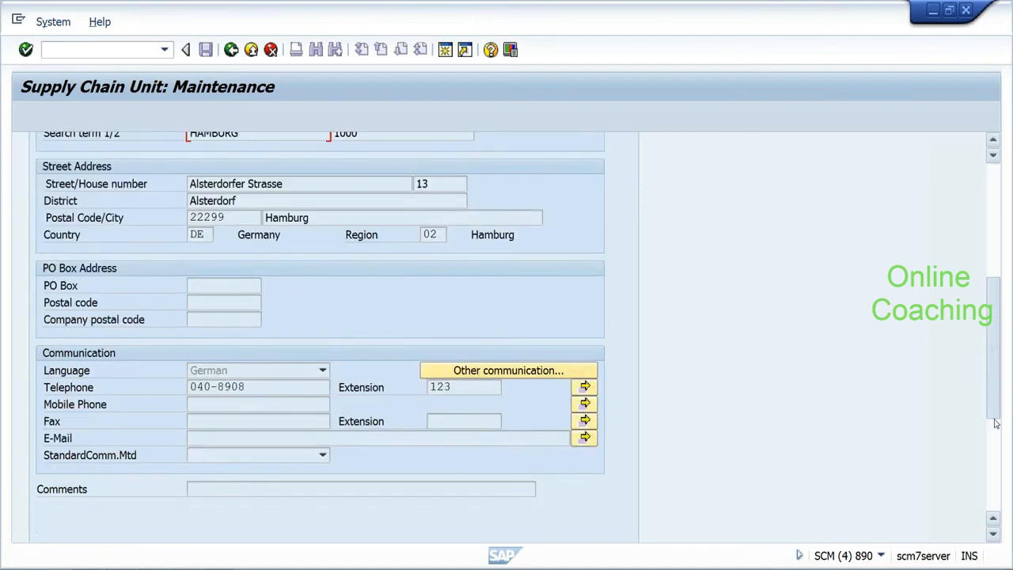
{"action": "left_click", "coordinate": [231, 50]}
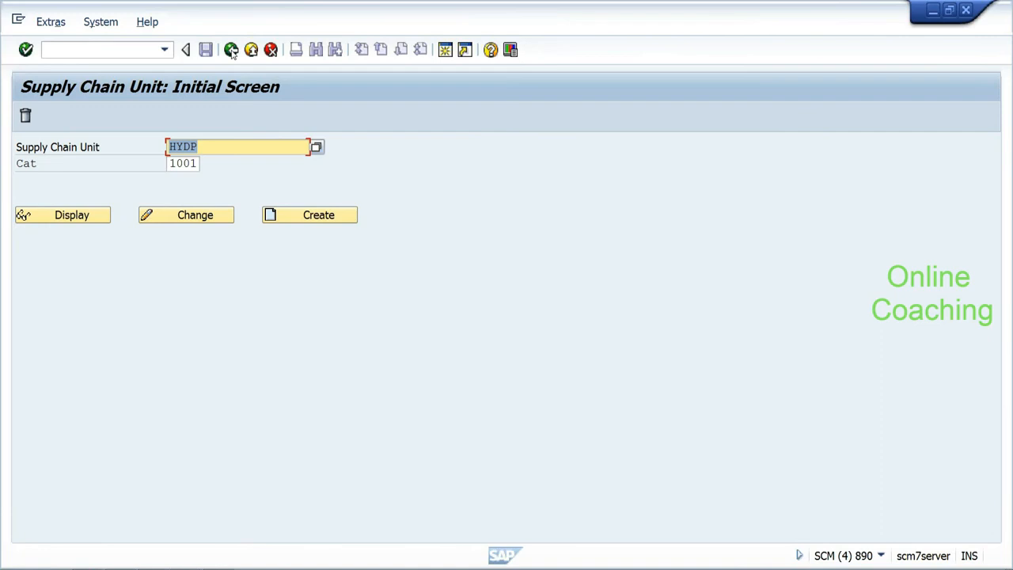
{"action": "left_click", "coordinate": [231, 49]}
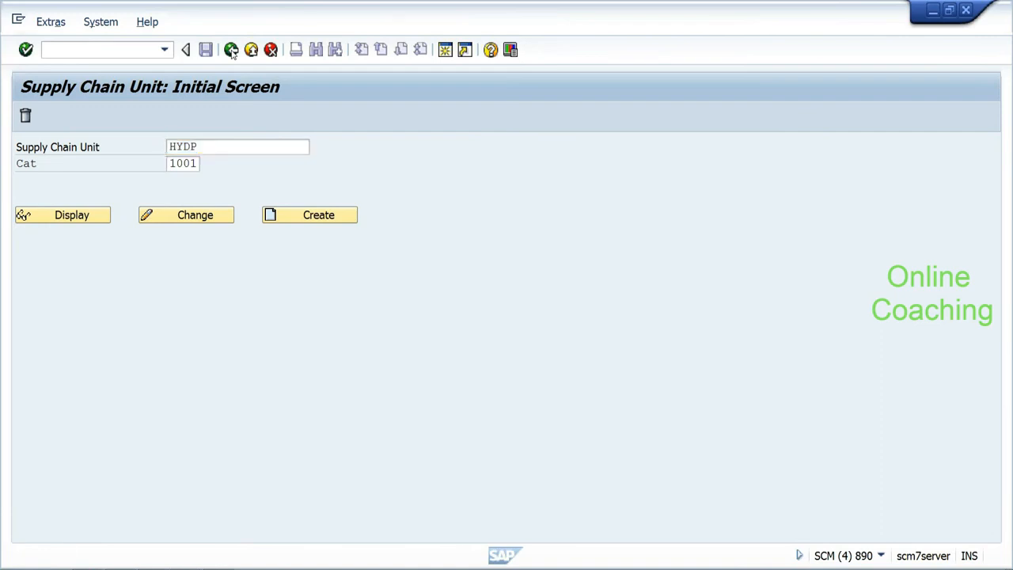
Step: Run /nspro and execute Assign Warehouse Numbers under EWM Master Data for work area EHYD
{"action": "left_click", "coordinate": [129, 50]}
{"action": "type", "text": "/n"}
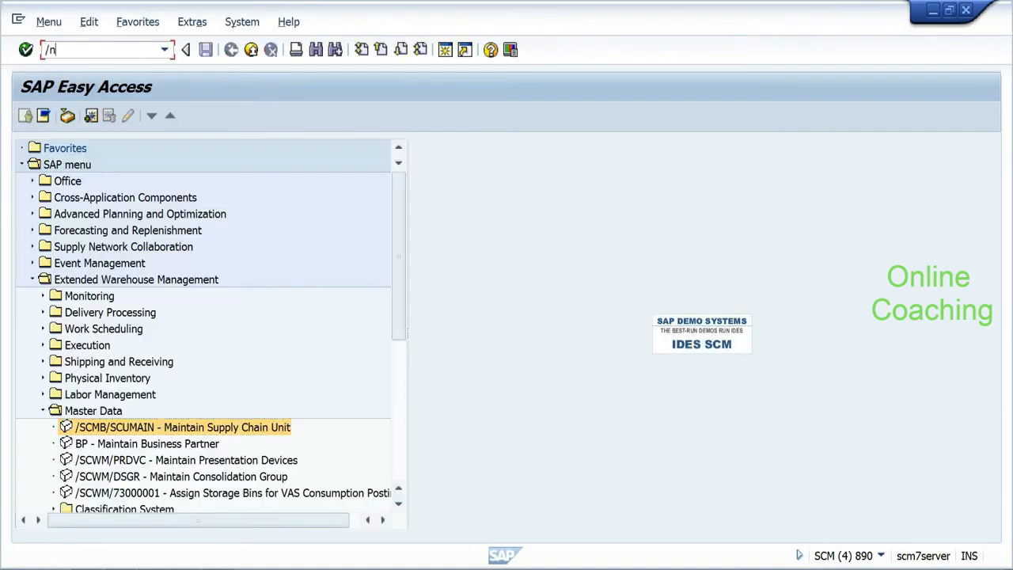
{"action": "type", "text": "spro"}
{"action": "key", "text": "Return"}
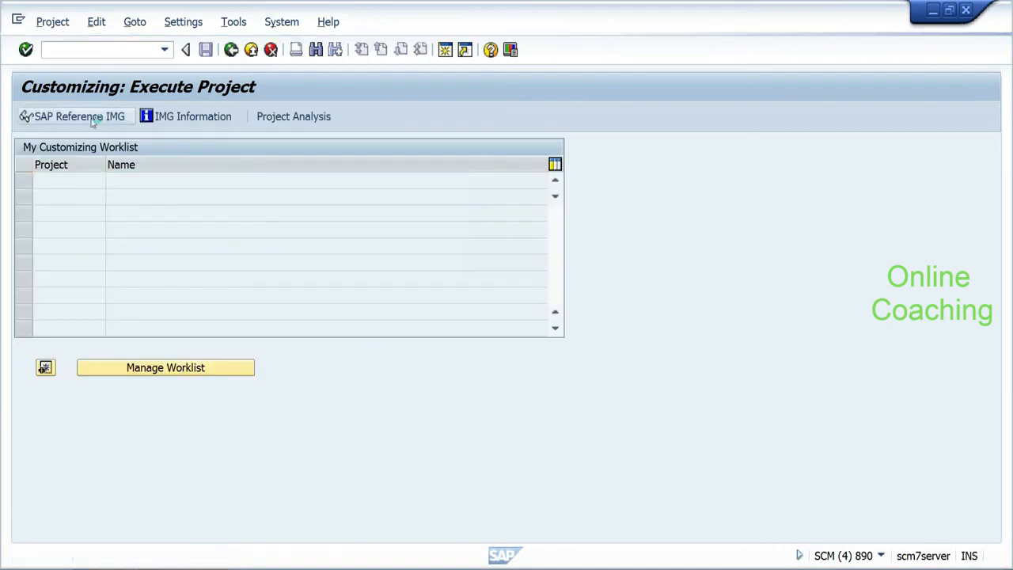
{"action": "left_click", "coordinate": [79, 116]}
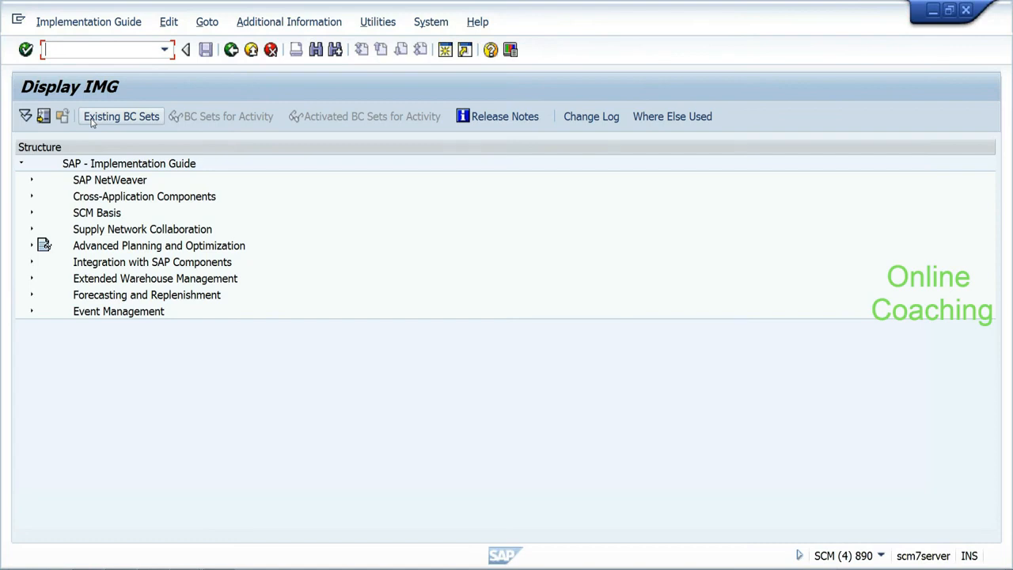
{"action": "left_click", "coordinate": [32, 279]}
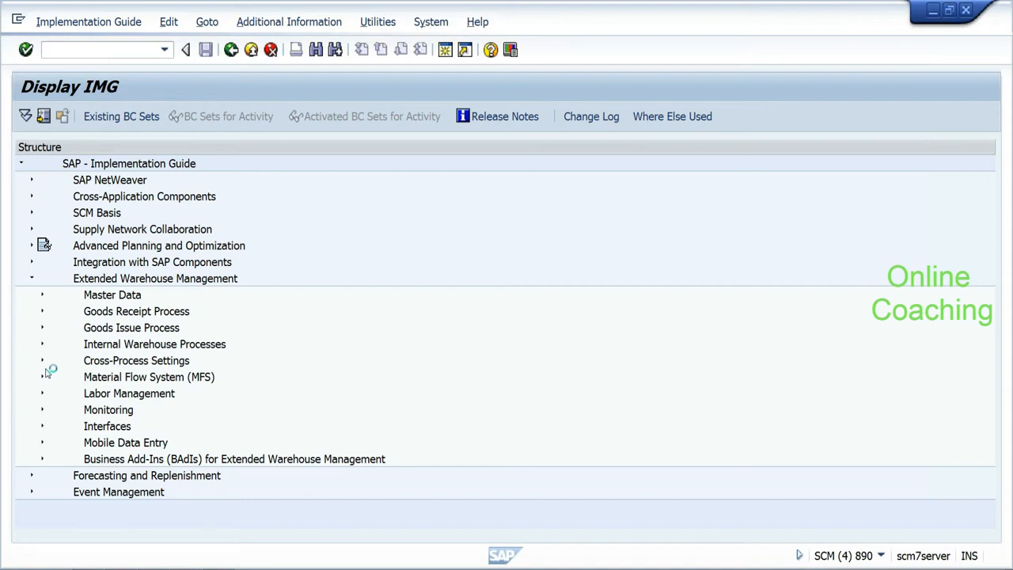
{"action": "left_click", "coordinate": [41, 294]}
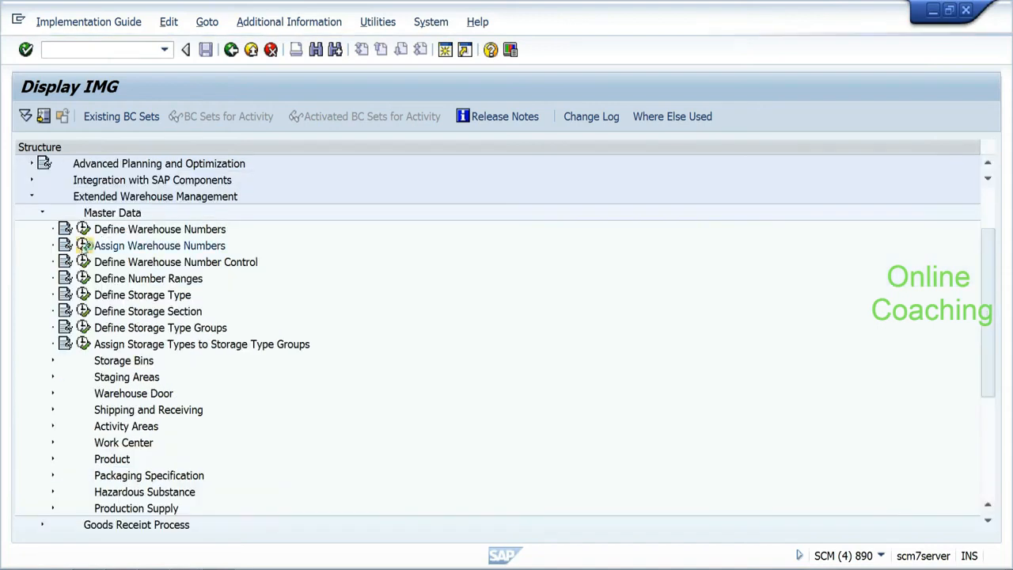
{"action": "left_click", "coordinate": [83, 245]}
{"action": "key", "text": "Return"}
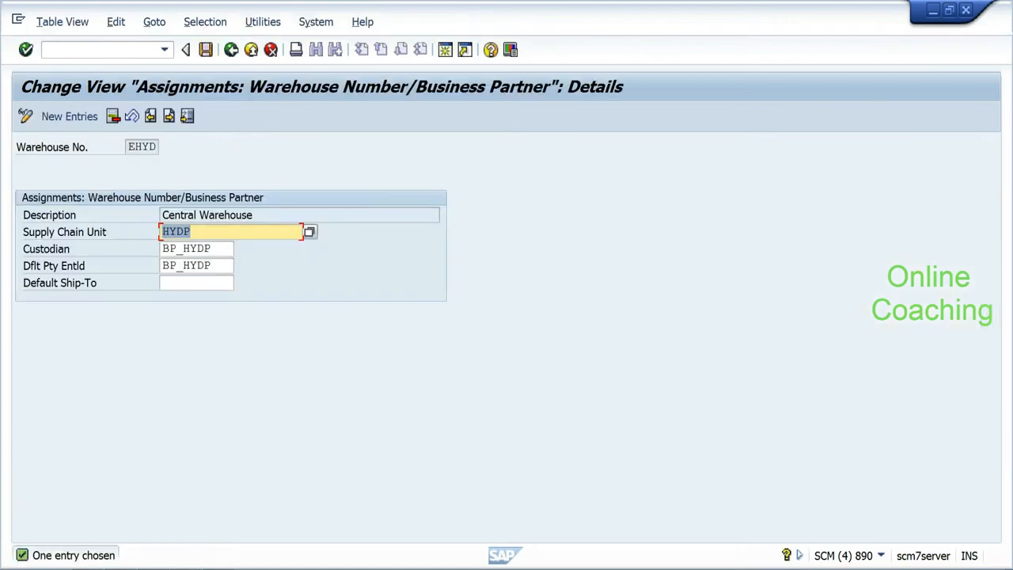
Step: Inspect EHYD's Custodian and Default Party Entitled values (BP_HYDP), then go back to the IMG tree
{"action": "left_click_drag", "start_coordinate": [212, 265], "coordinate": [160, 266]}
{"action": "left_click", "coordinate": [154, 267]}
{"action": "left_click", "coordinate": [210, 248]}
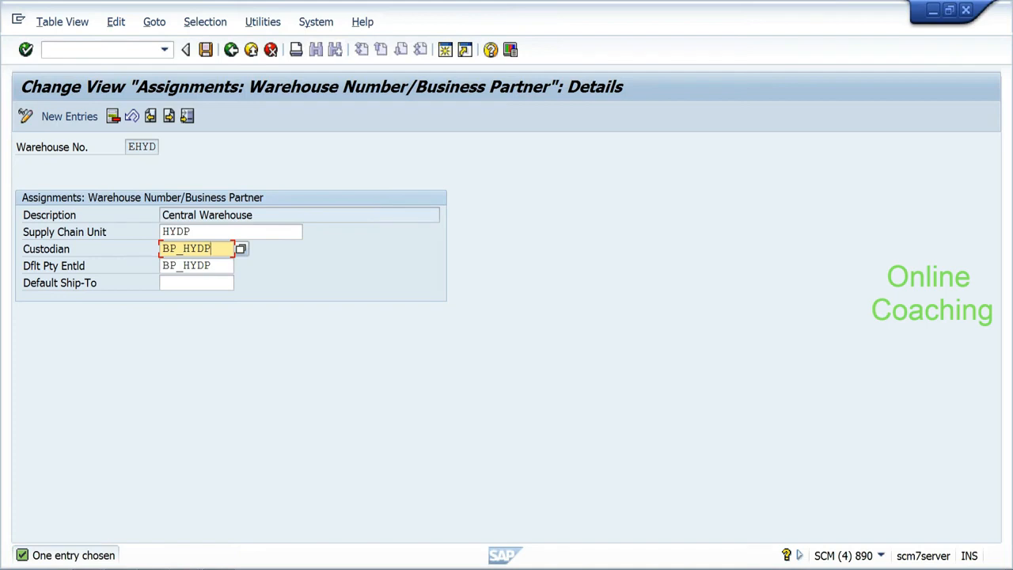
{"action": "left_click_drag", "start_coordinate": [210, 248], "coordinate": [161, 248]}
{"action": "left_click", "coordinate": [210, 265]}
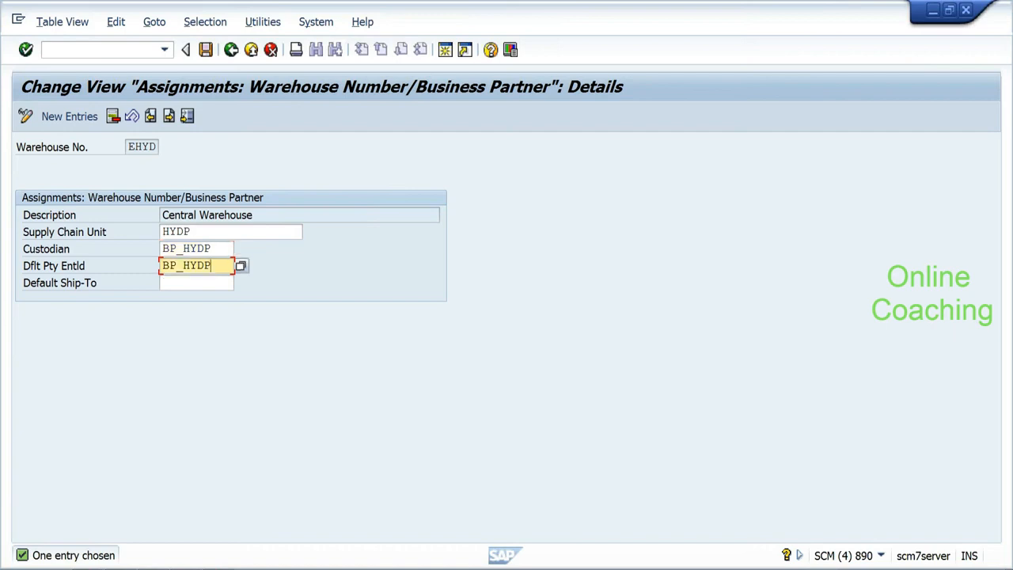
{"action": "left_click_drag", "start_coordinate": [210, 265], "coordinate": [146, 257]}
{"action": "left_click", "coordinate": [211, 248]}
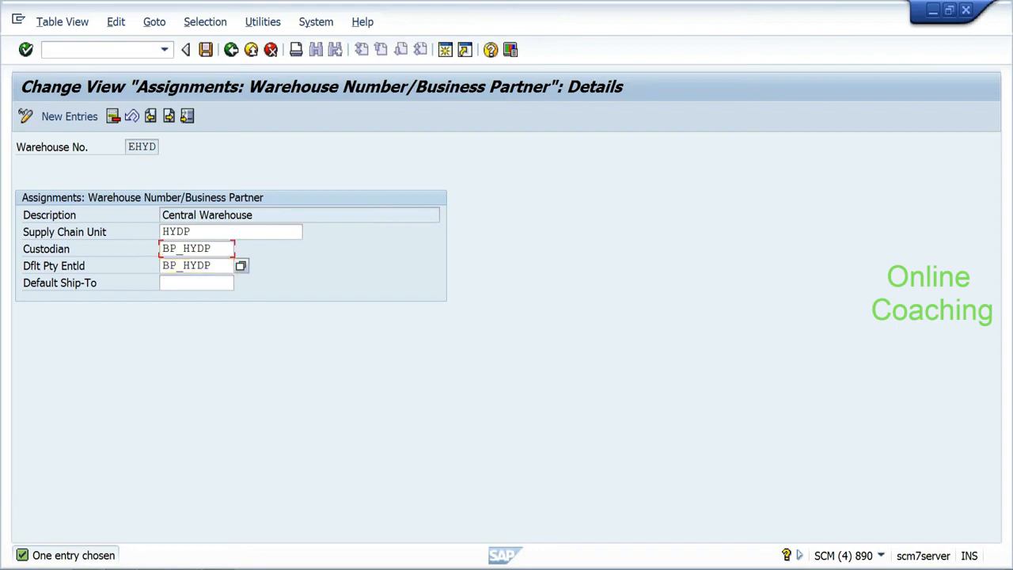
{"action": "left_click", "coordinate": [204, 248]}
{"action": "left_click", "coordinate": [205, 265]}
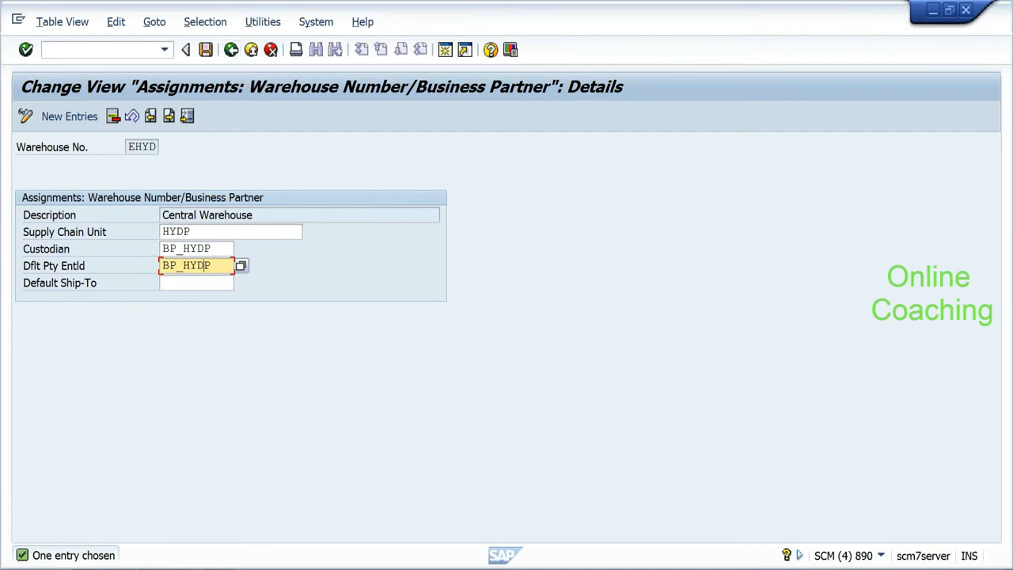
{"action": "left_click", "coordinate": [204, 248]}
{"action": "left_click_drag", "start_coordinate": [211, 248], "coordinate": [189, 249]}
{"action": "left_click", "coordinate": [190, 265]}
{"action": "left_click", "coordinate": [231, 57]}
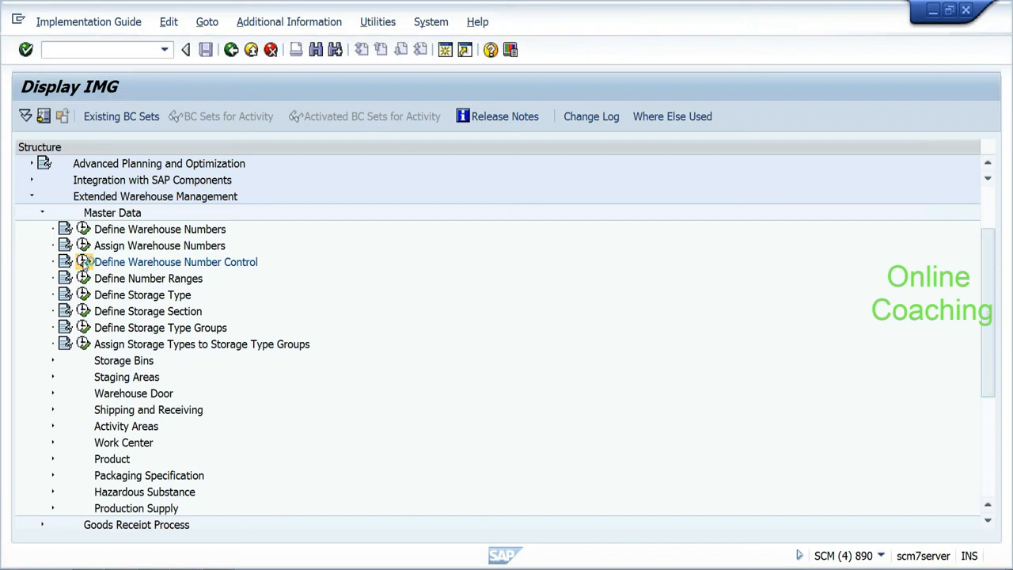
Step: Open EHYD's Warehouse Number Control details and review description, weight and volume units, and currency EUR
{"action": "left_click", "coordinate": [84, 262]}
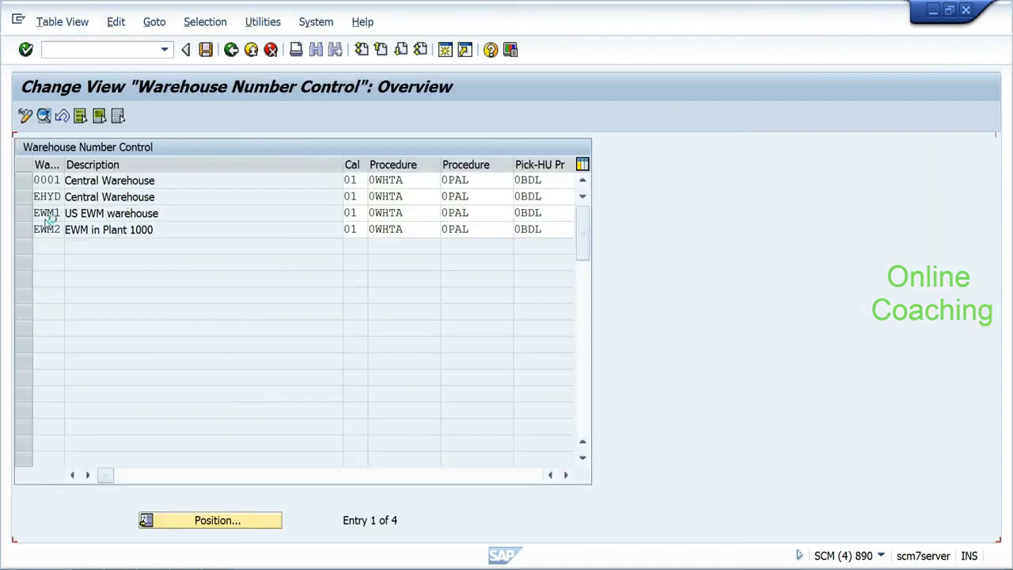
{"action": "left_click", "coordinate": [71, 196]}
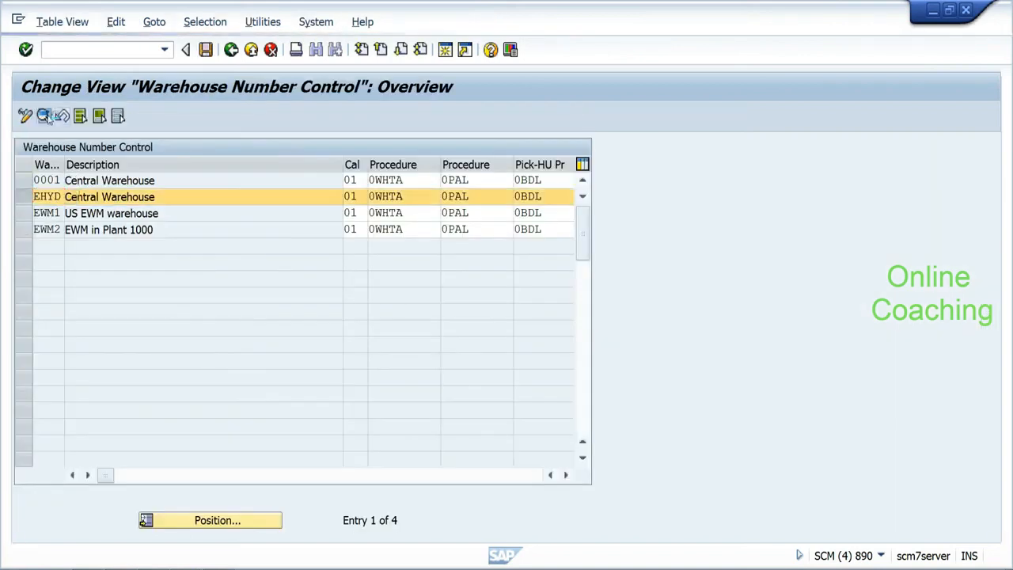
{"action": "left_click", "coordinate": [44, 116]}
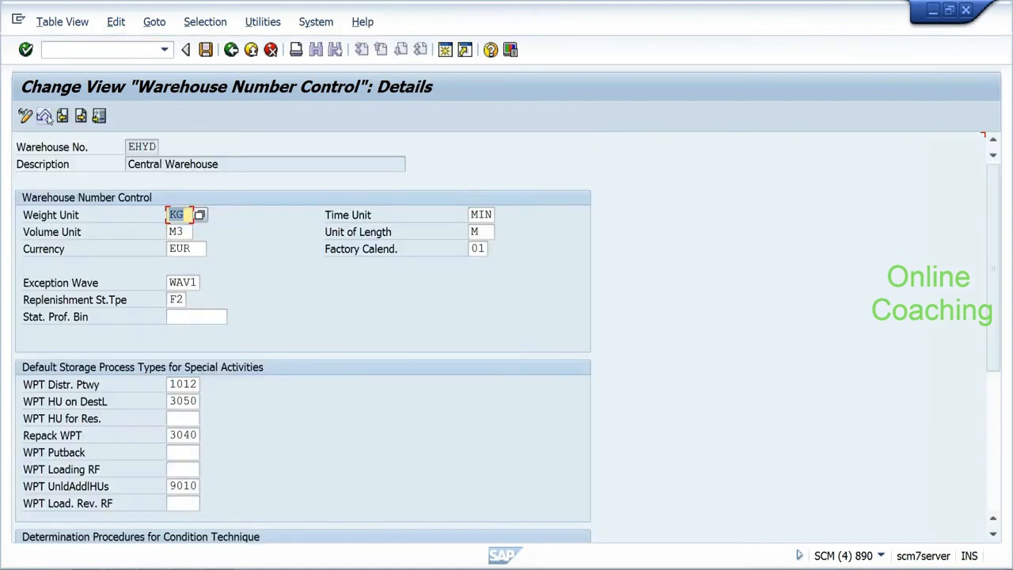
{"action": "left_click", "coordinate": [220, 164]}
{"action": "left_click", "coordinate": [190, 214]}
{"action": "left_click", "coordinate": [189, 231]}
{"action": "left_click", "coordinate": [193, 248]}
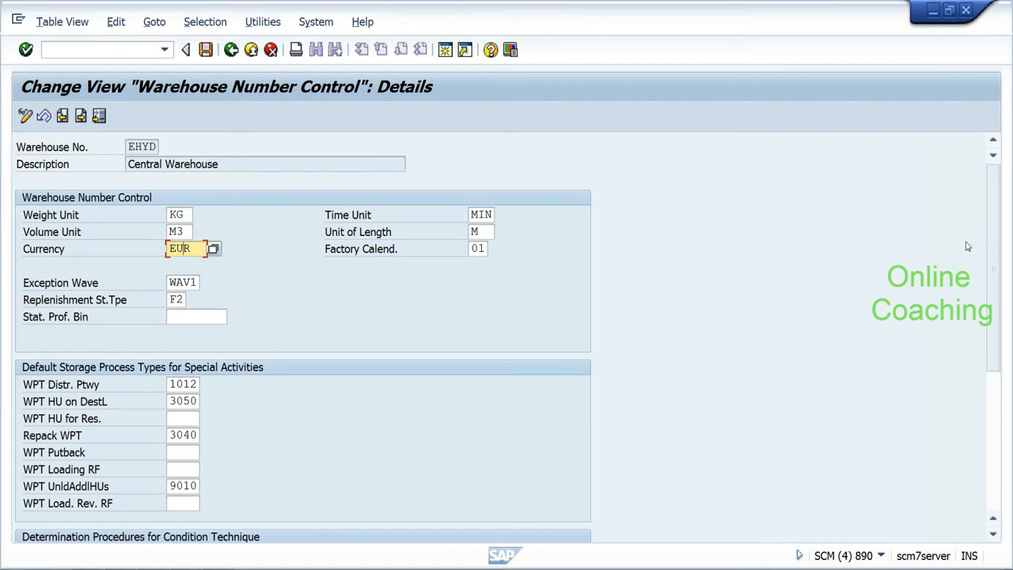
Step: Review putaway process type 1012, procedures 0BDL, 0PAL, 0DKS, and keep subsystem link 'Link not active'
{"action": "scroll", "coordinate": [993, 255], "scroll_direction": "down", "scroll_amount": 1}
{"action": "left_click_drag", "start_coordinate": [994, 256], "coordinate": [983, 351]}
{"action": "left_click", "coordinate": [177, 180]}
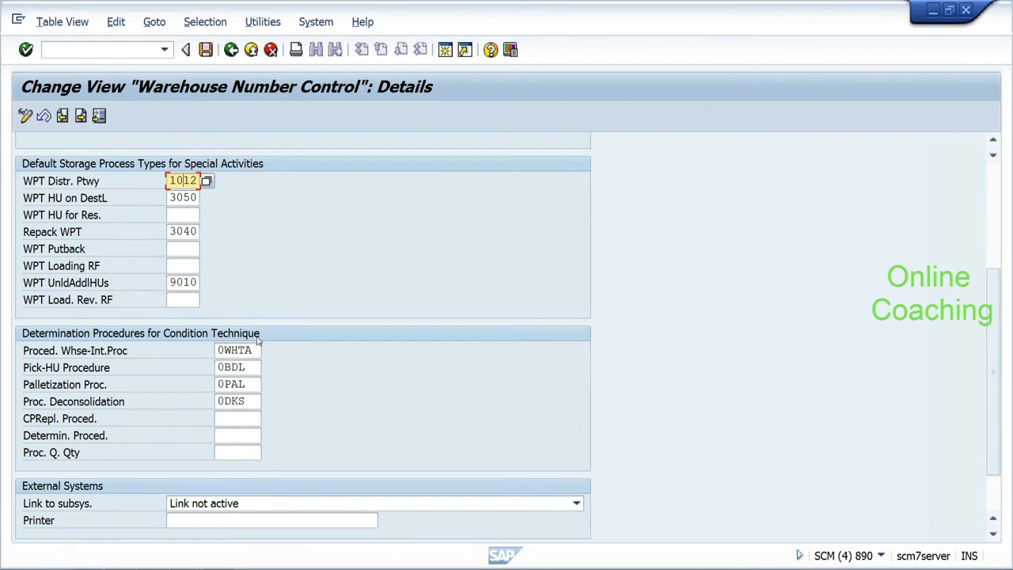
{"action": "left_click", "coordinate": [245, 367]}
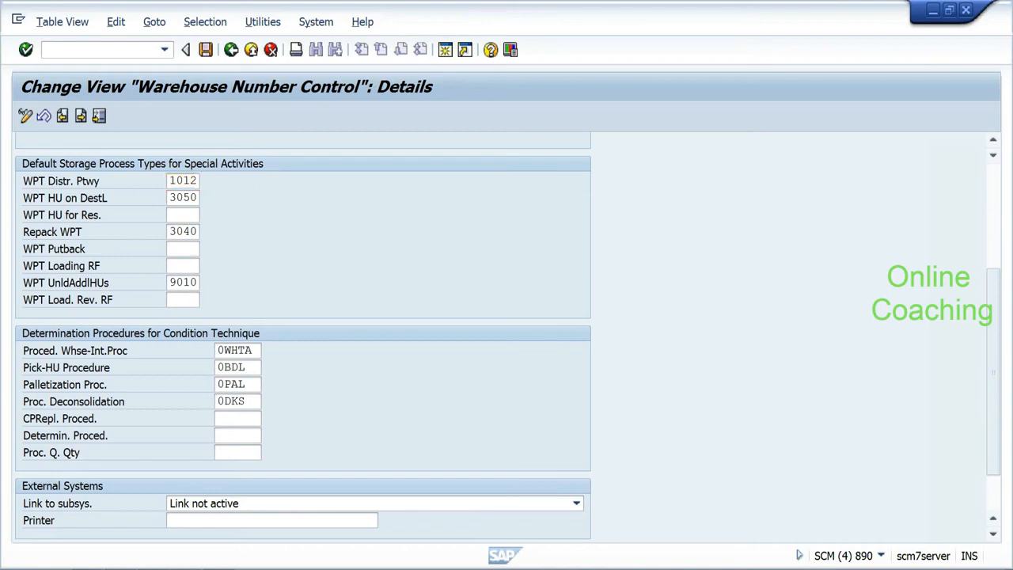
{"action": "left_click", "coordinate": [245, 384]}
{"action": "left_click_drag", "start_coordinate": [245, 384], "coordinate": [217, 401]}
{"action": "left_click", "coordinate": [245, 401]}
{"action": "left_click", "coordinate": [218, 402]}
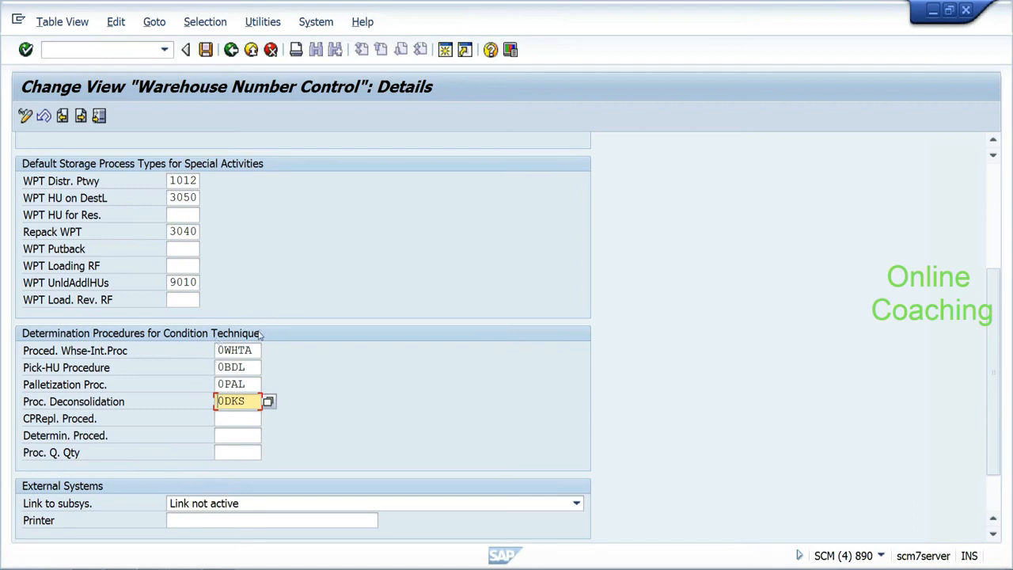
{"action": "left_click", "coordinate": [261, 504]}
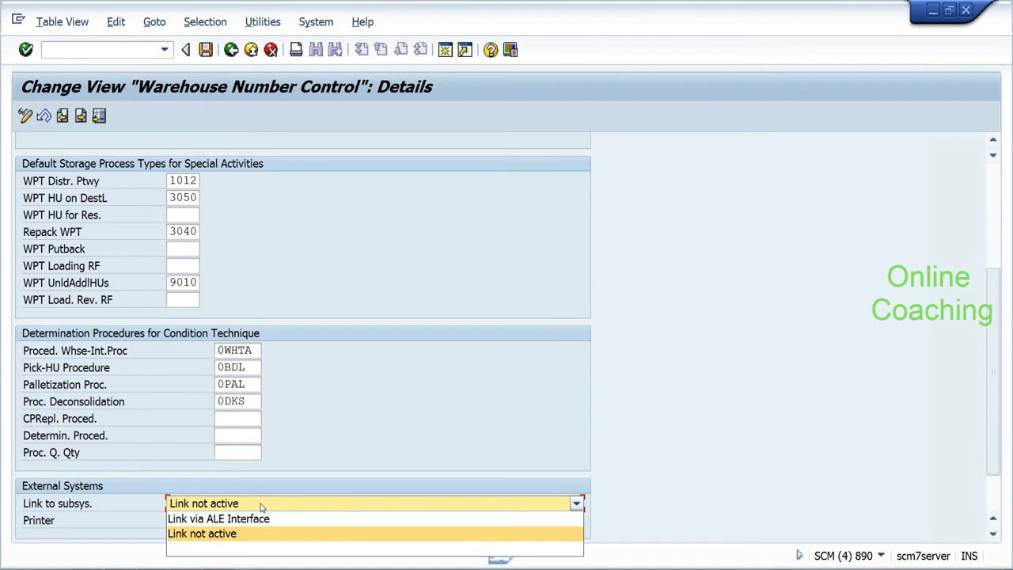
{"action": "left_click", "coordinate": [261, 504]}
{"action": "key", "text": "Tab"}
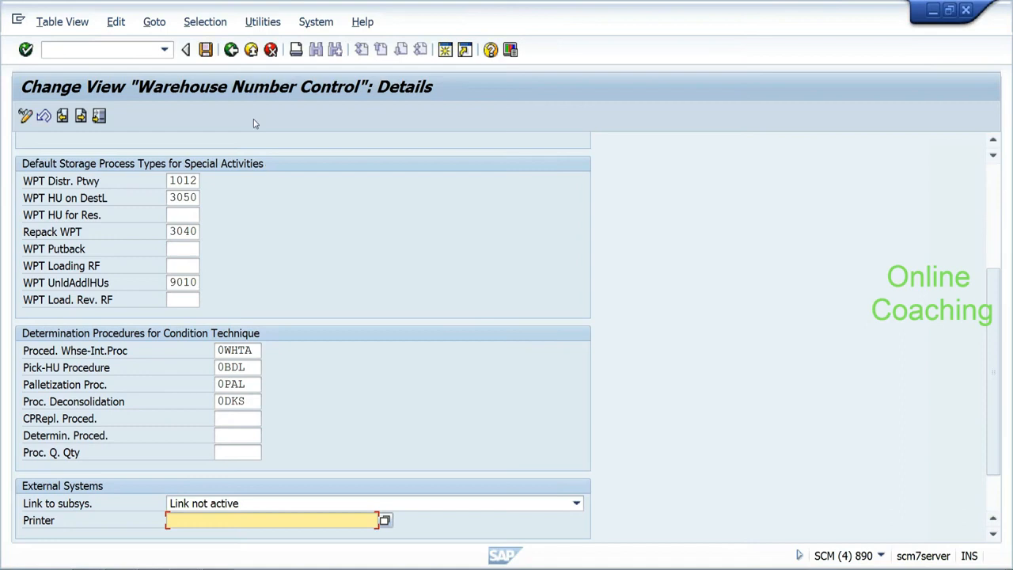
Step: Return to the IMG tree at Define Number Ranges and clear the Windows Run box
{"action": "left_click", "coordinate": [232, 52]}
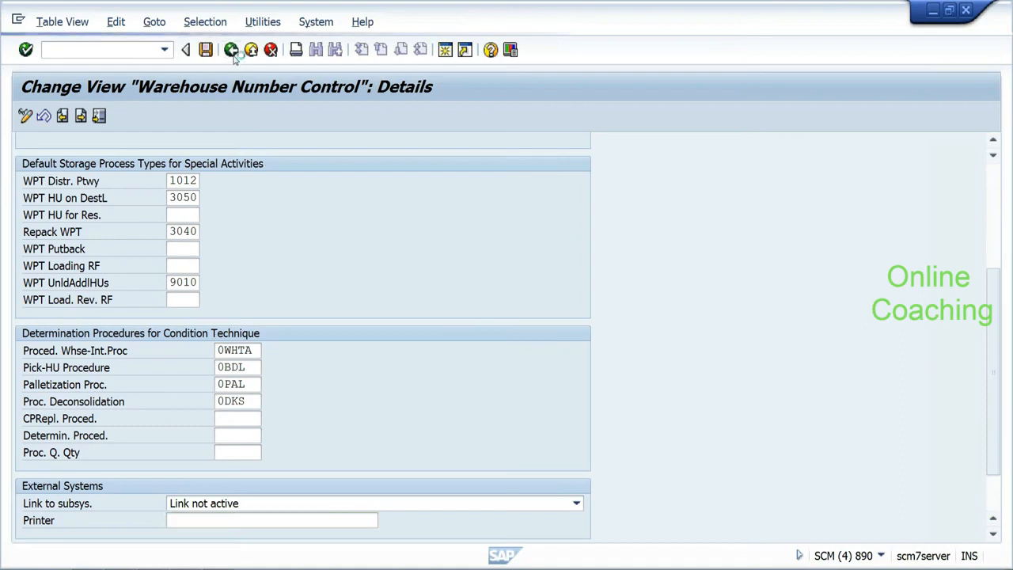
{"action": "left_click", "coordinate": [232, 52]}
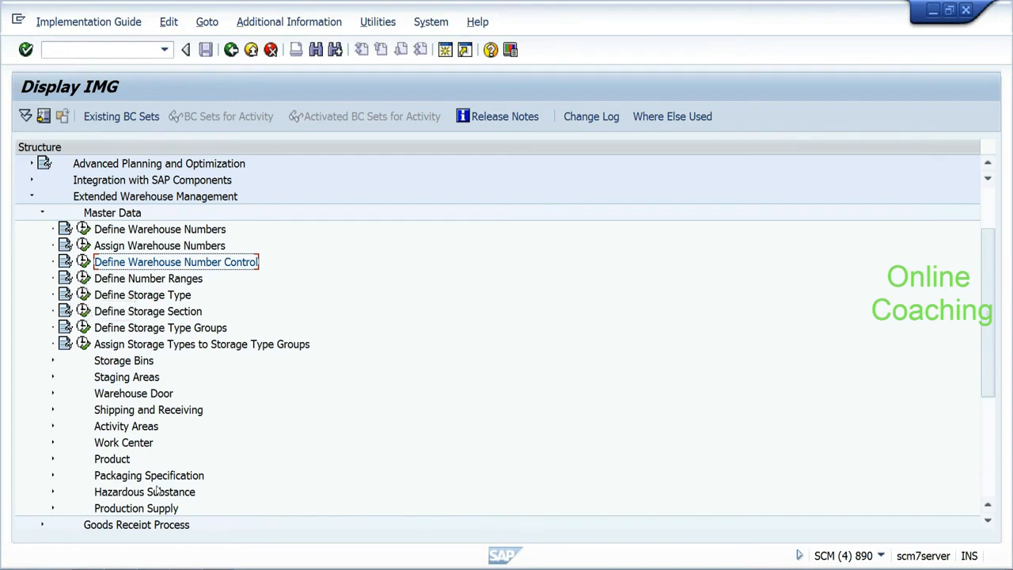
{"action": "key", "text": "Down"}
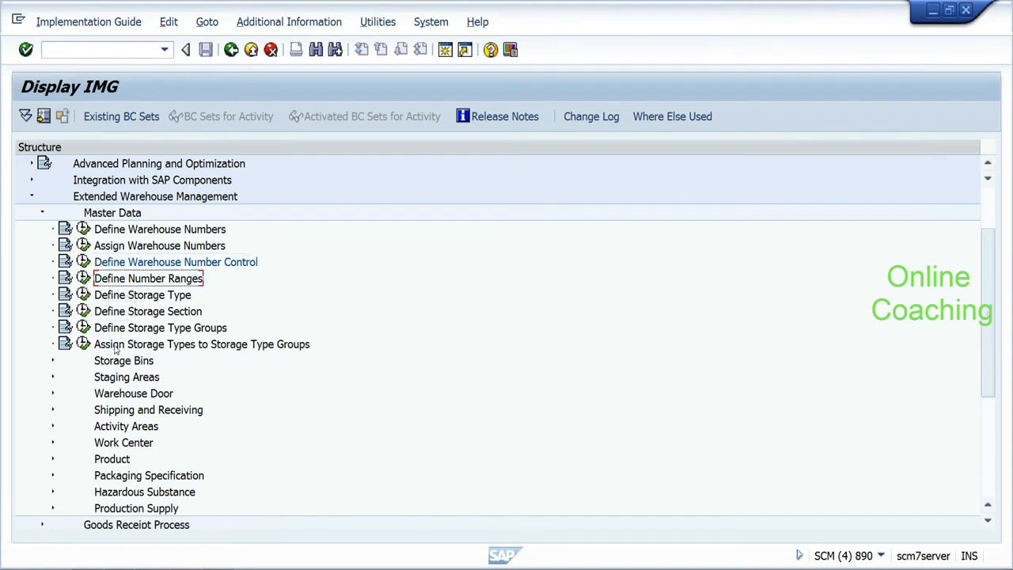
{"action": "key", "text": "alt+Tab"}
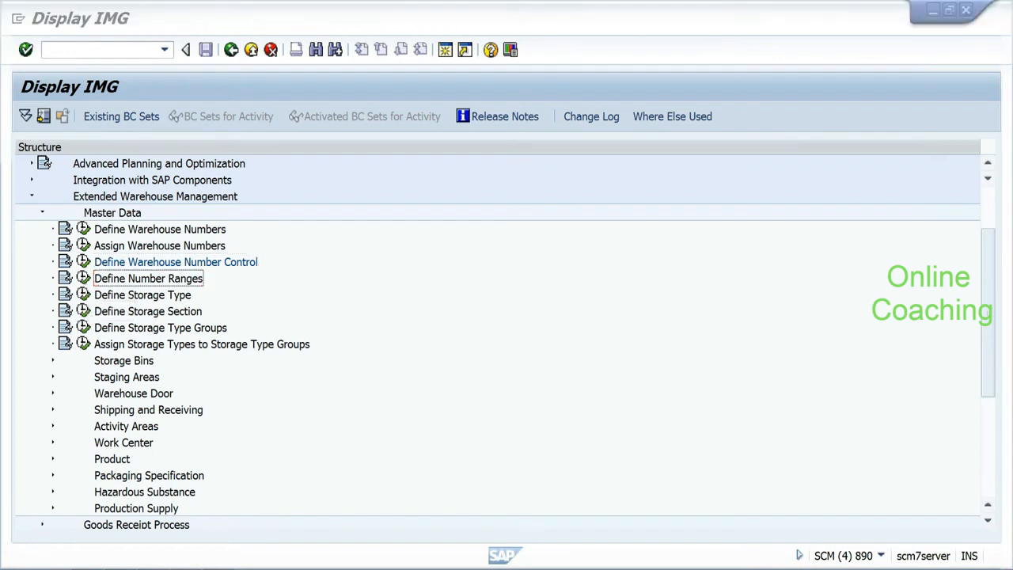
{"action": "key", "text": "super"}
{"action": "left_click", "coordinate": [146, 386]}
{"action": "key", "text": "BackSpace"}
Step: Launch Notepad and enlarge its font to size 14
{"action": "type", "text": "notepad"}
{"action": "key", "text": "Return"}
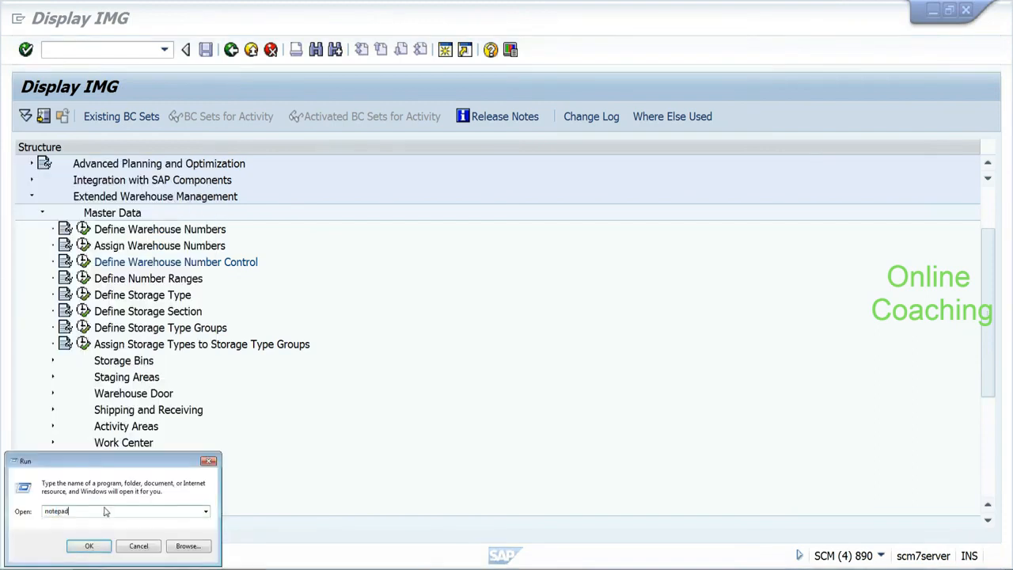
{"action": "type", "text": "1) D"}
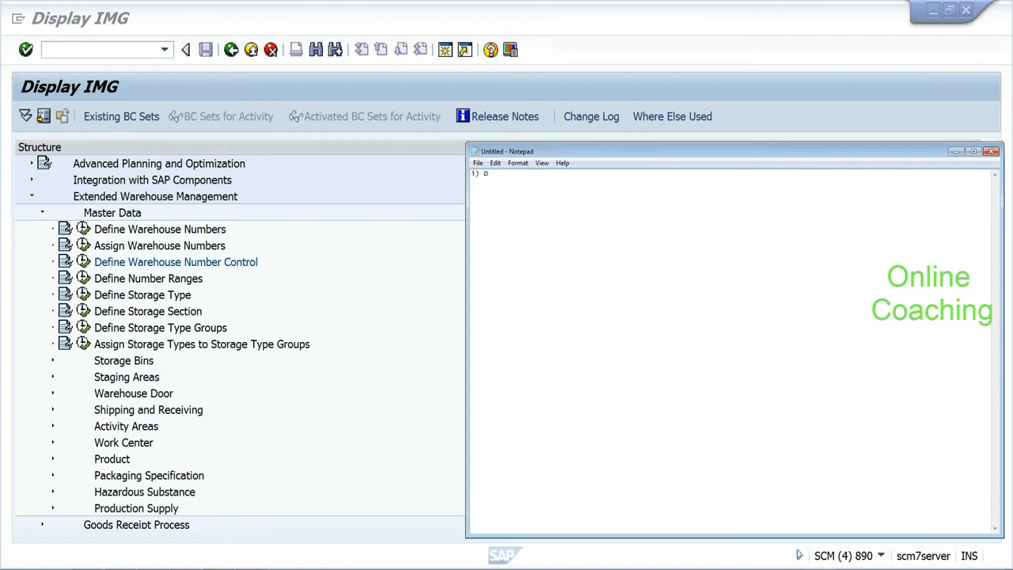
{"action": "left_click", "coordinate": [518, 163]}
{"action": "left_click", "coordinate": [526, 187]}
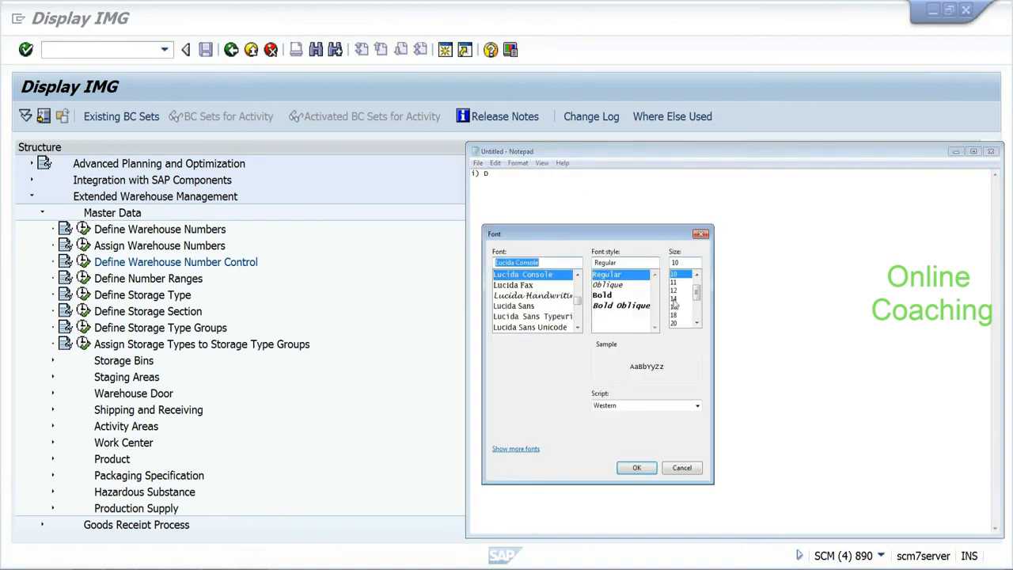
{"action": "left_click", "coordinate": [675, 299]}
{"action": "left_click", "coordinate": [641, 467]}
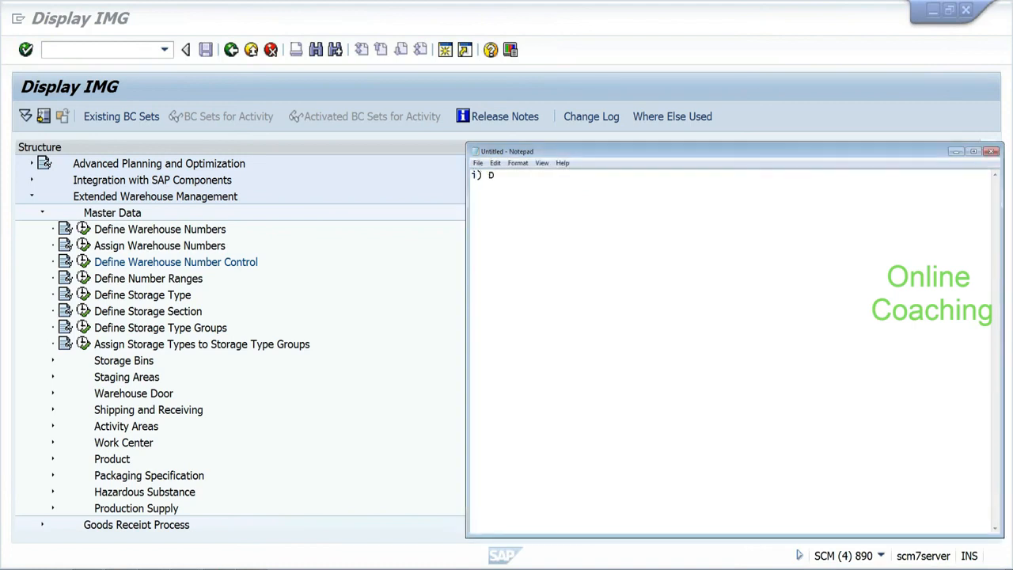
Step: Discard the first typing attempt and raise the Notepad font size to 20
{"action": "key", "text": "BackSpace"}
{"action": "key", "text": "BackSpace"}
{"action": "key", "text": "BackSpace"}
{"action": "key", "text": "BackSpace"}
{"action": "type", "text": "i)"}
{"action": "type", "text": "defiu"}
{"action": "key", "text": "BackSpace"}
{"action": "type", "text": "ne"}
{"action": "key", "text": "BackSpace"}
{"action": "key", "text": "BackSpace"}
{"action": "key", "text": "BackSpace"}
{"action": "key", "text": "BackSpace"}
{"action": "key", "text": "BackSpace"}
{"action": "key", "text": "BackSpace"}
{"action": "key", "text": "BackSpace"}
{"action": "left_click", "coordinate": [522, 165]}
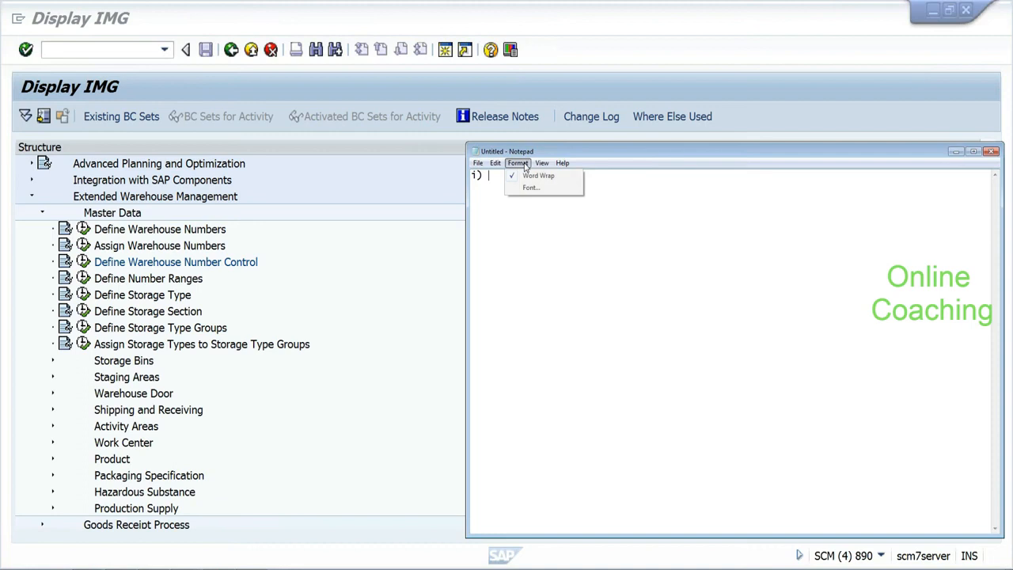
{"action": "left_click", "coordinate": [529, 187]}
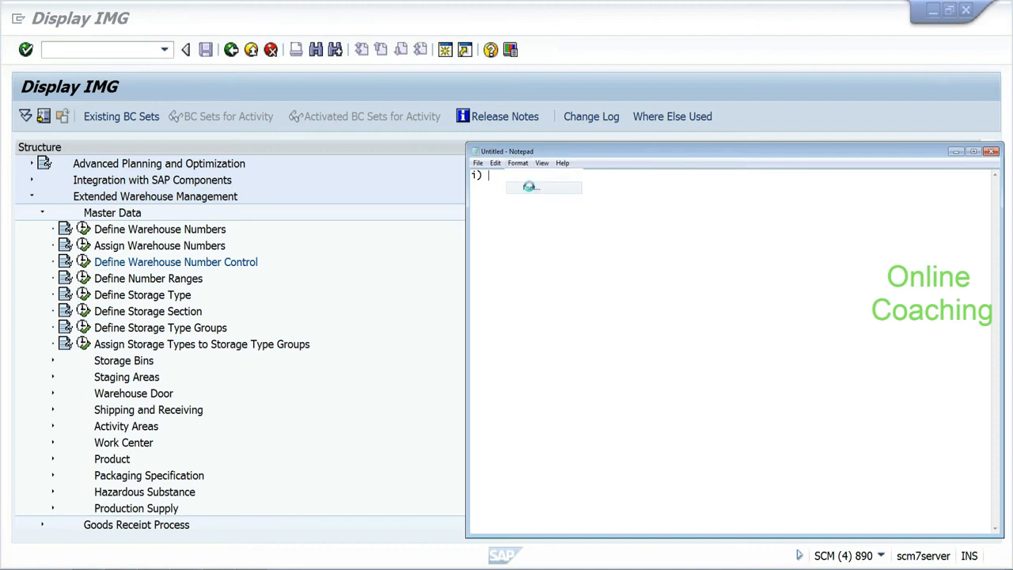
{"action": "left_click", "coordinate": [674, 301]}
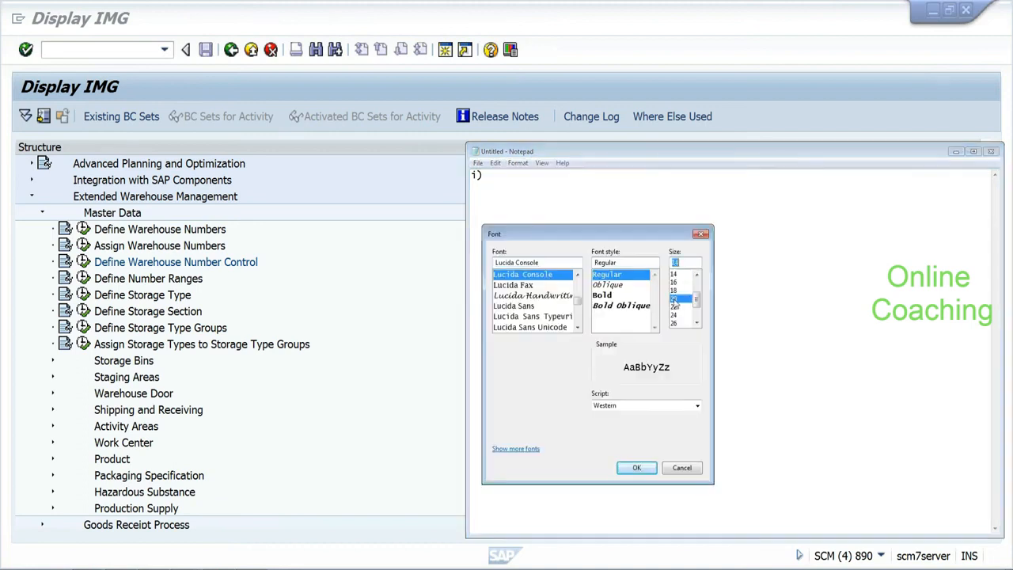
{"action": "left_click", "coordinate": [636, 467]}
Step: Type the first item 'define range :-- assign range to warehouse number:--'
{"action": "type", "text": "def"}
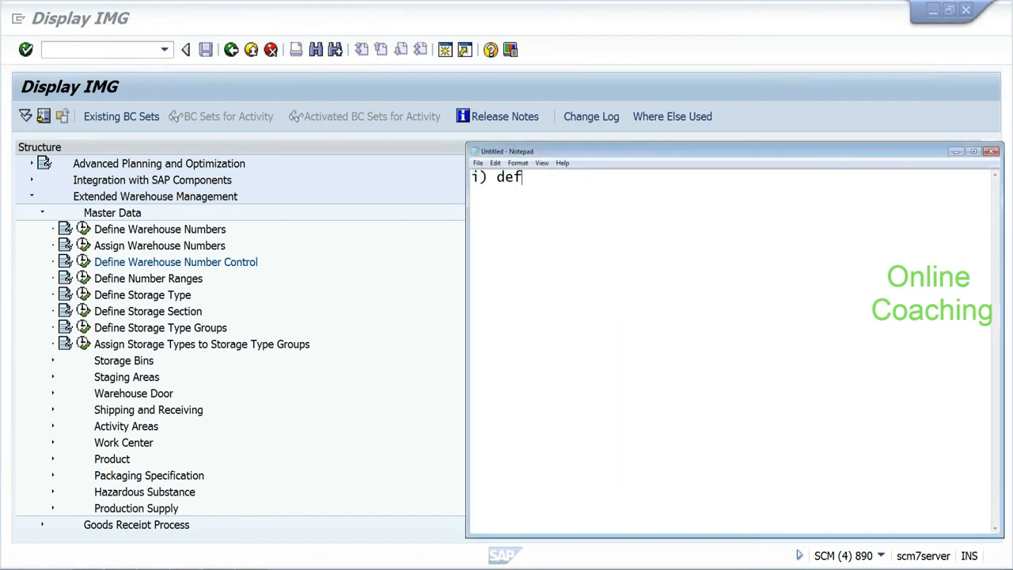
{"action": "type", "text": "ine range :-- assign"}
{"action": "key", "text": "BackSpace"}
{"action": "type", "text": "gn ra"}
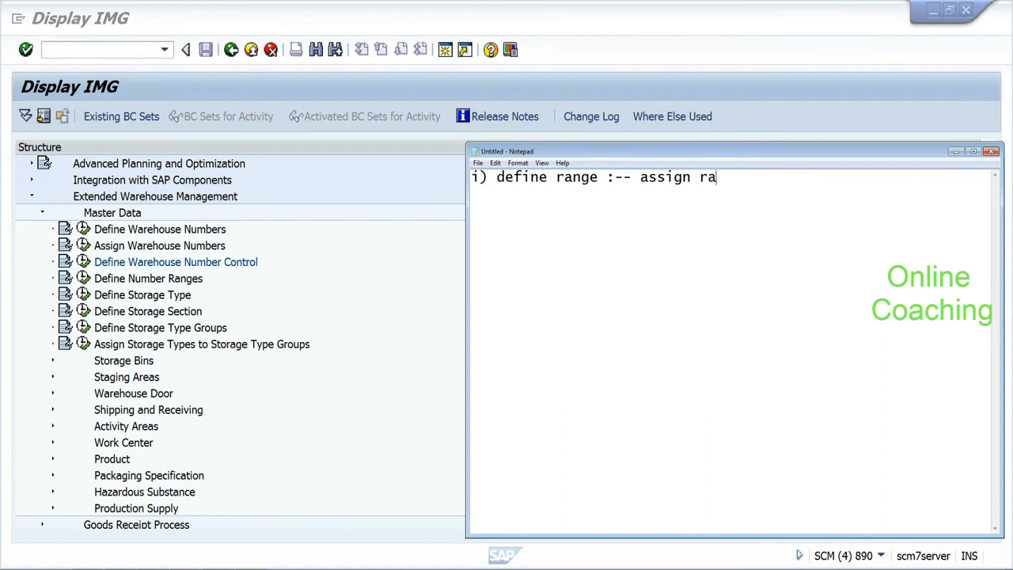
{"action": "type", "text": "nge to warehouse nu"}
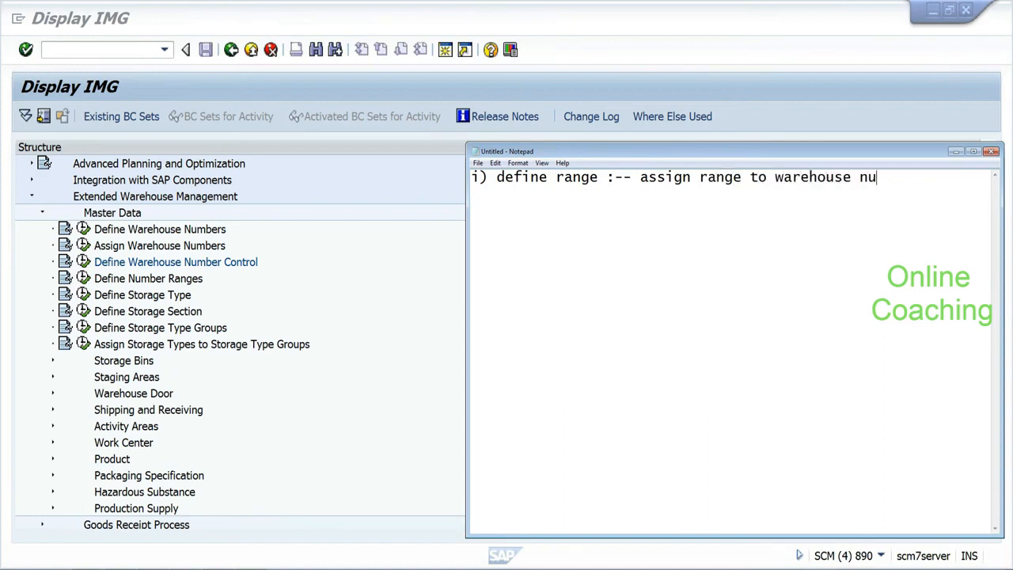
{"action": "type", "text": "mber:--"}
{"action": "key", "text": "Return"}
Step: Add list items ii) delivery documents, iii) warehouse tasks and iv) warehouse order
{"action": "type", "text": ")"}
{"action": "key", "text": "BackSpace"}
{"action": "key", "text": "BackSpace"}
{"action": "type", "text": "ii) "}
{"action": "type", "text": "deli"}
{"action": "type", "text": "very"}
{"action": "type", "text": " od"}
{"action": "key", "text": "BackSpace"}
{"action": "key", "text": "BackSpace"}
{"action": "type", "text": "docu,e"}
{"action": "key", "text": "BackSpace"}
{"action": "key", "text": "BackSpace"}
{"action": "type", "text": ",en"}
{"action": "key", "text": "BackSpace"}
{"action": "key", "text": "BackSpace"}
{"action": "key", "text": "BackSpace"}
{"action": "type", "text": "ments"}
{"action": "key", "text": "Return"}
{"action": "key", "text": "Return"}
{"action": "type", "text": "iii) warehoue"}
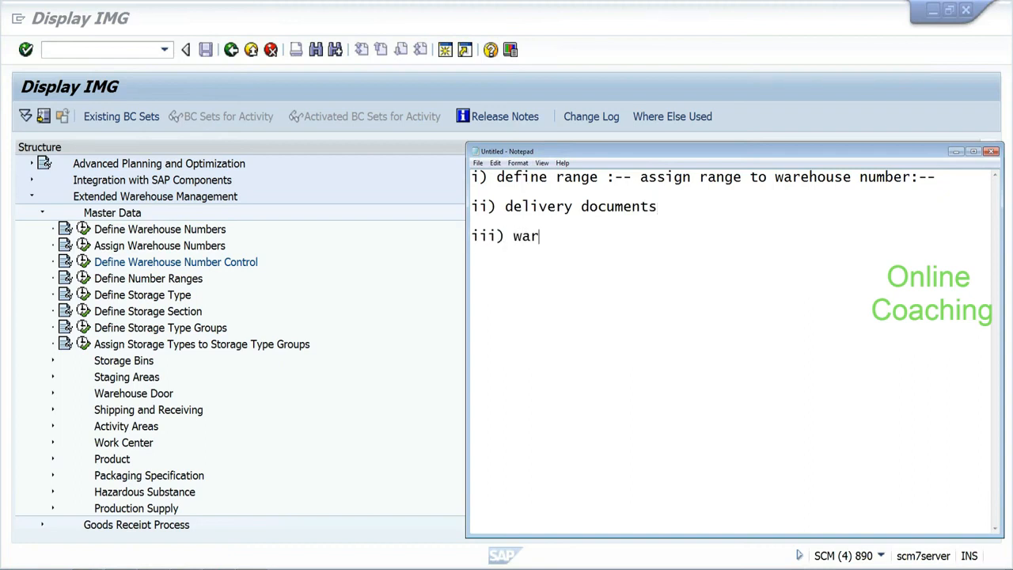
{"action": "key", "text": "BackSpace"}
{"action": "key", "text": "BackSpace"}
{"action": "type", "text": "se task"}
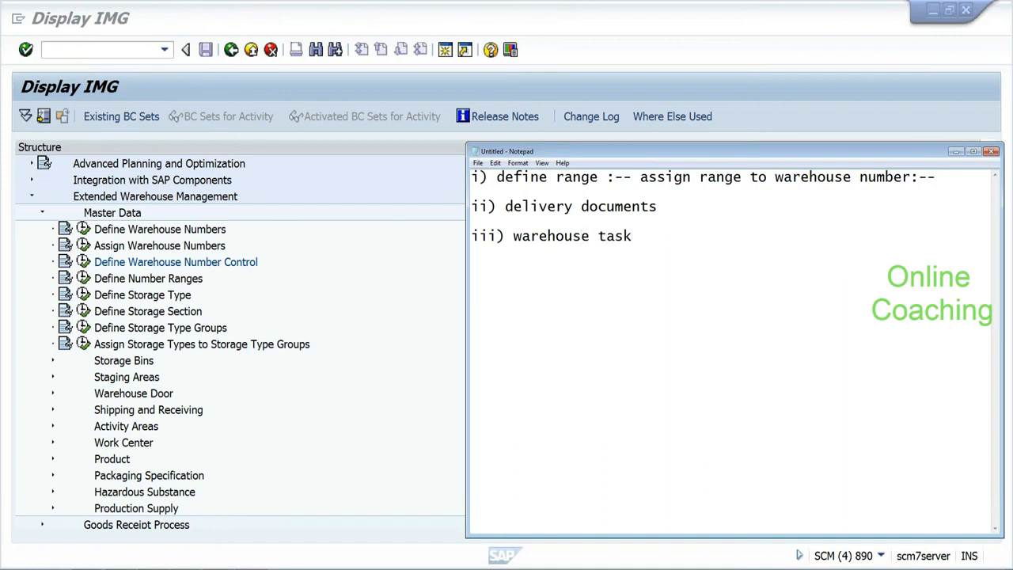
{"action": "type", "text": "s iv) warehou"}
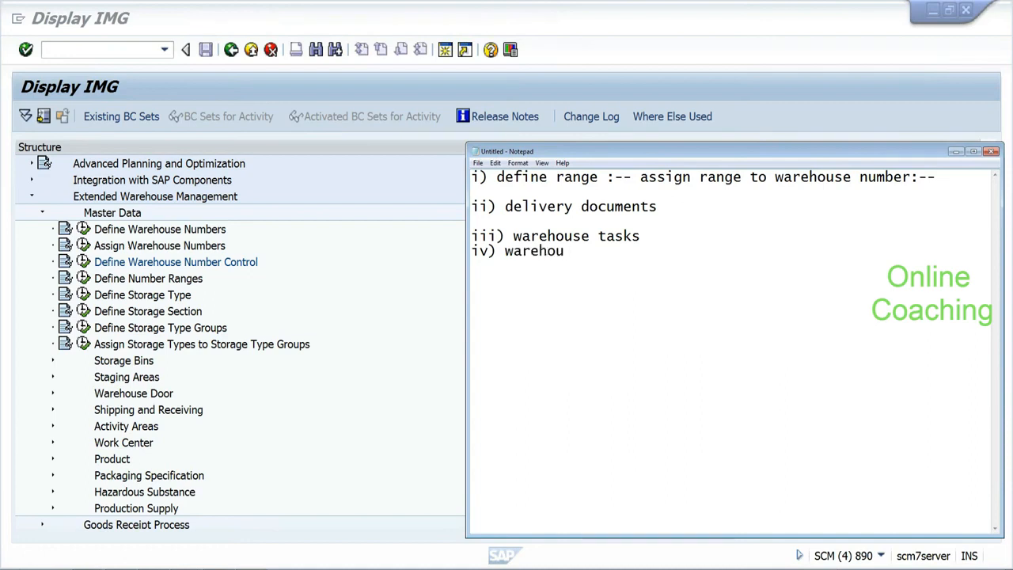
{"action": "type", "text": "se order"}
Step: Add items v) Hu numbers and vi) Number range for labour tasks
{"action": "key", "text": "Return"}
{"action": "key", "text": "Return"}
{"action": "type", "text": "v)"}
{"action": "left_click_drag", "start_coordinate": [512, 236], "coordinate": [639, 236]}
{"action": "left_click", "coordinate": [505, 250]}
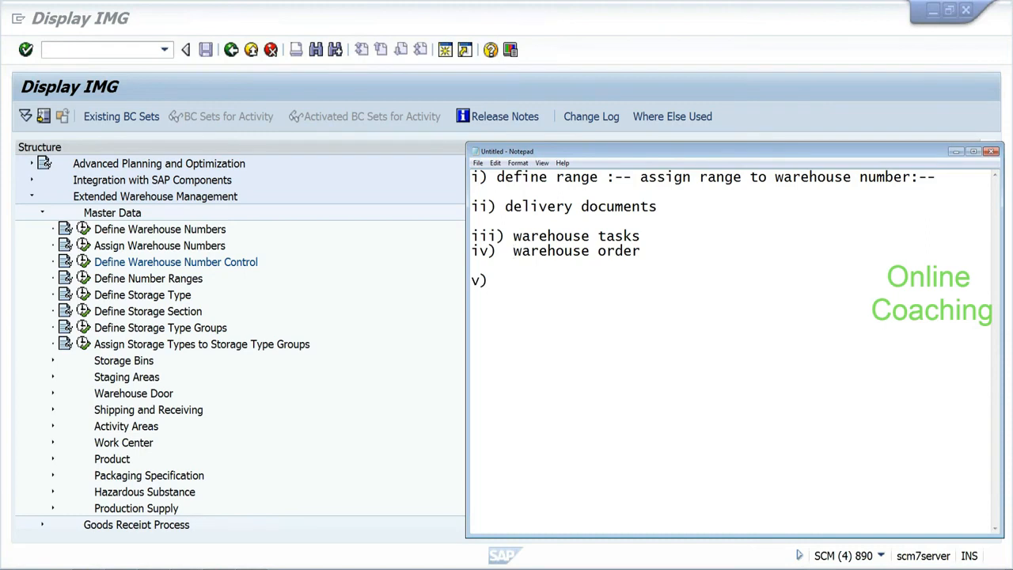
{"action": "key", "text": "Delete"}
{"action": "key", "text": "End"}
{"action": "type", "text": "Hu numbers"}
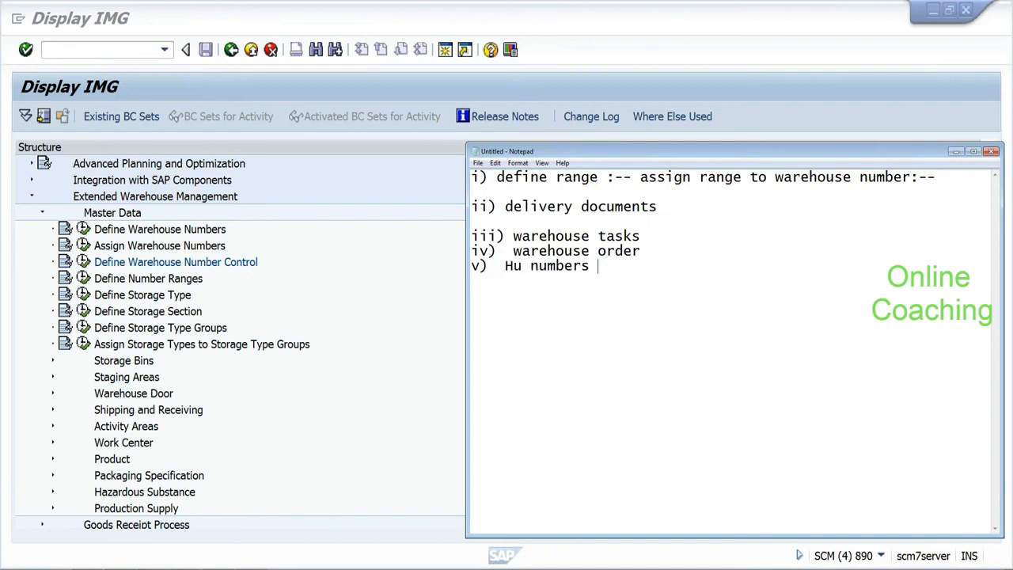
{"action": "key", "text": "Return"}
{"action": "type", "text": "vi) Number "}
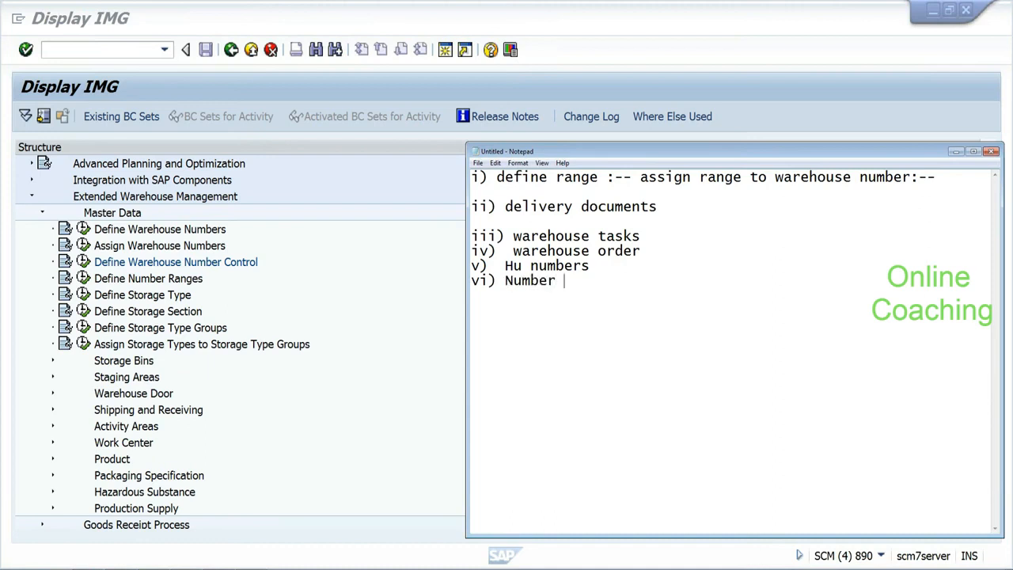
{"action": "type", "text": "range for l"}
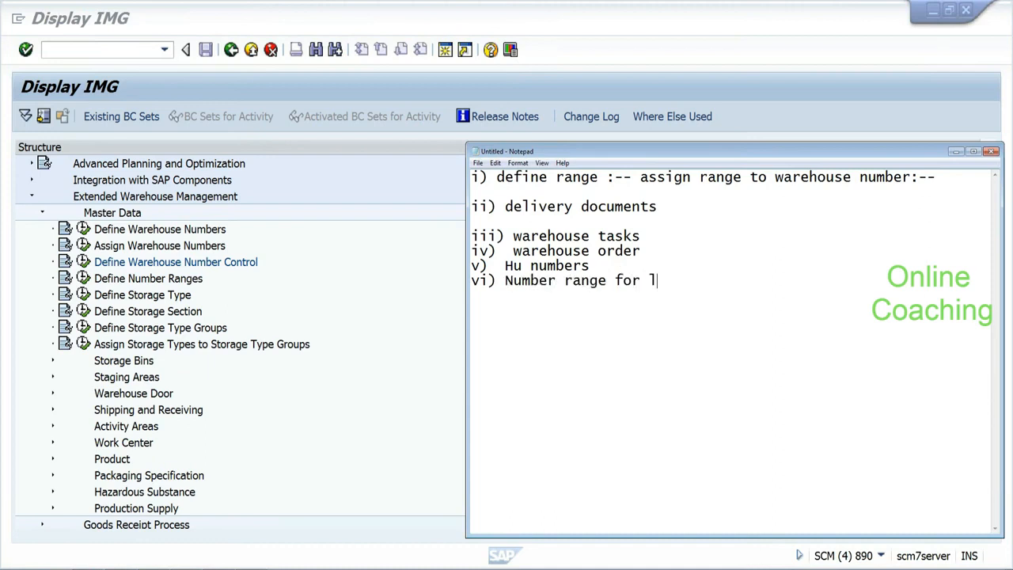
{"action": "type", "text": "abour tasks"}
Step: Add viii) sequence bins and 8) inventory documents:-, aligning the item indentation
{"action": "key", "text": "Return"}
{"action": "type", "text": "vii"}
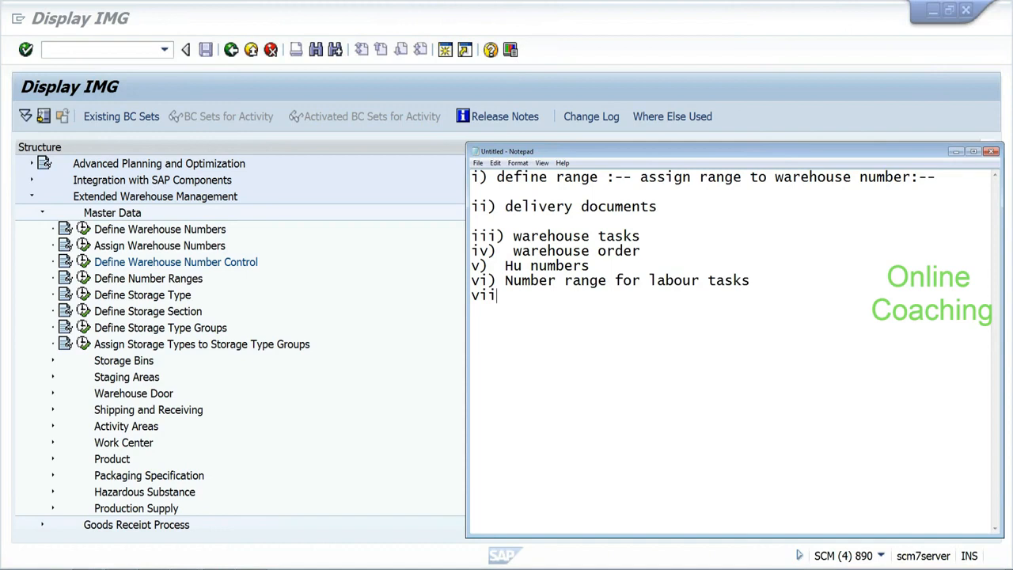
{"action": "type", "text": "i)"}
{"action": "key", "text": "Up"}
{"action": "key", "text": "Left"}
{"action": "key", "text": "Left"}
{"action": "key", "text": "Up"}
{"action": "key", "text": "Left"}
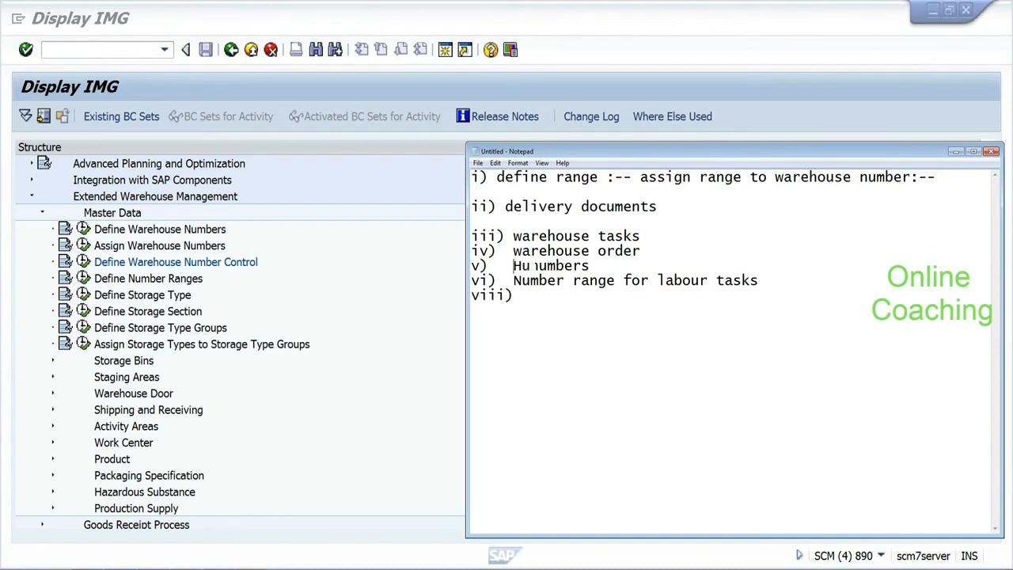
{"action": "key", "text": "Up"}
{"action": "key", "text": "Up"}
{"action": "type", "text": "sequence bins"}
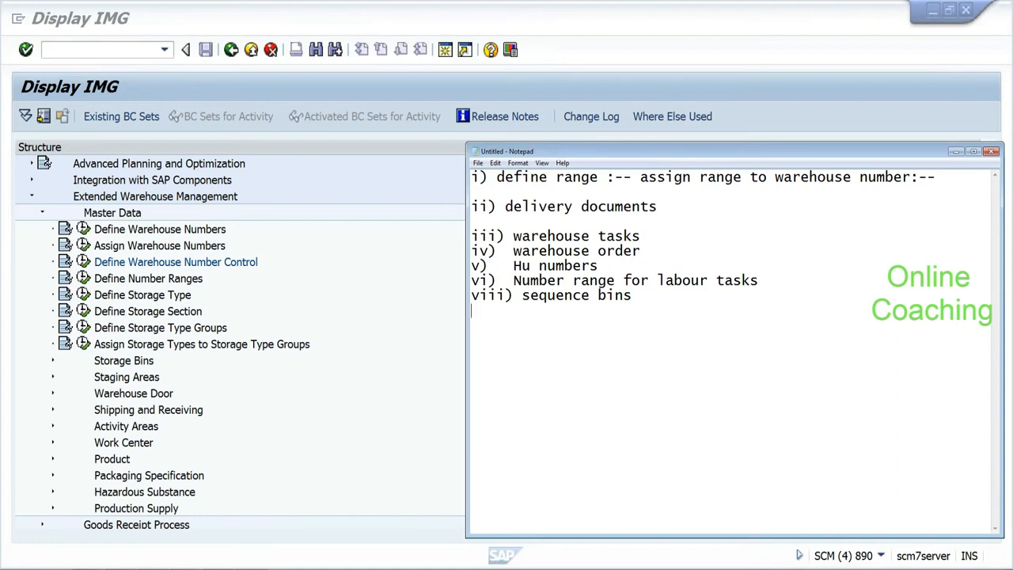
{"action": "type", "text": "8) inventory documents:-"}
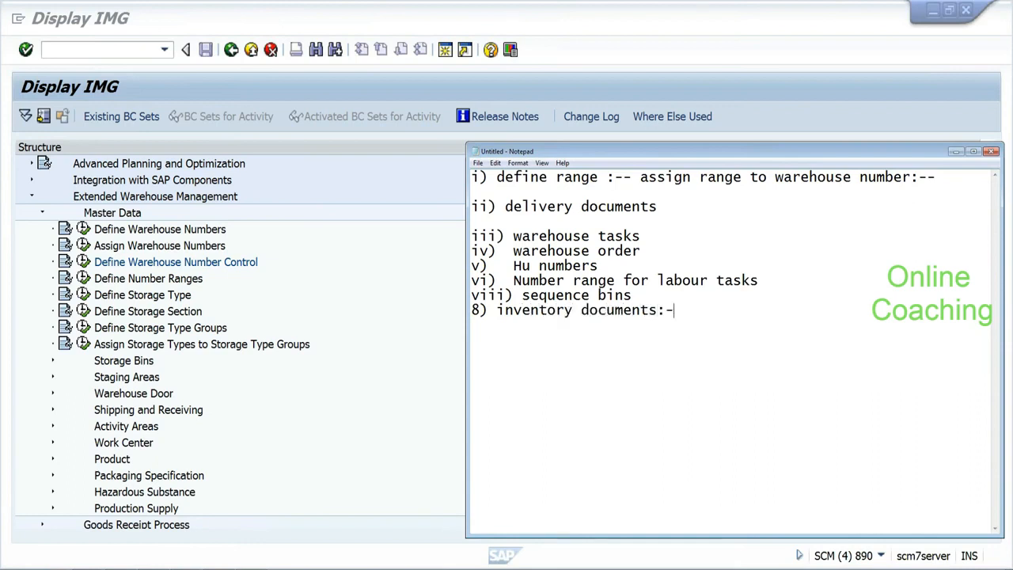
{"action": "key", "text": "Return"}
{"action": "left_click", "coordinate": [84, 279]}
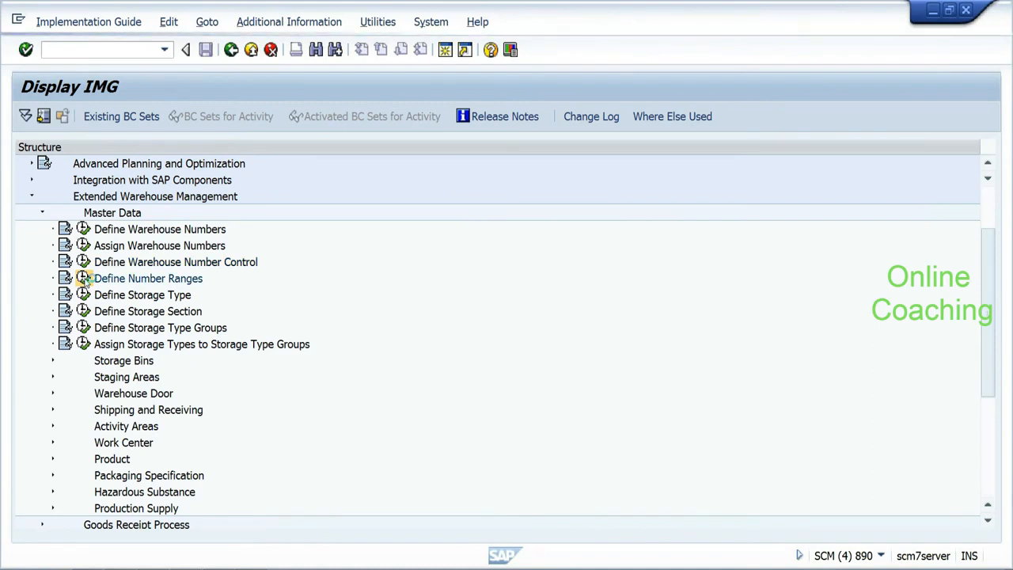
Step: Check SAP's number range activity list, then add 9) Wave :-->, 10) Consolidation group, 11) VAS
{"action": "left_click", "coordinate": [84, 279]}
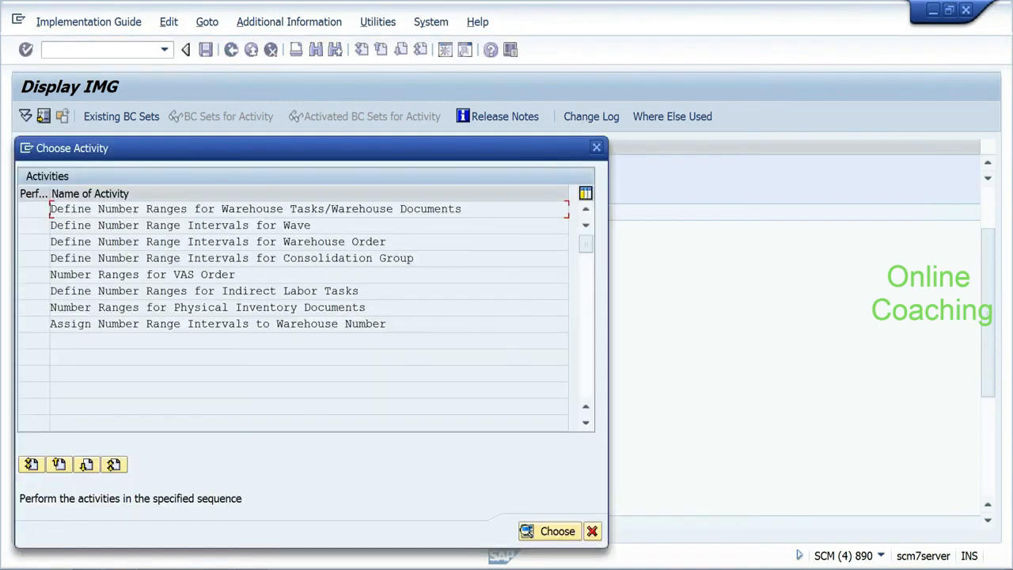
{"action": "key", "text": "alt+Tab"}
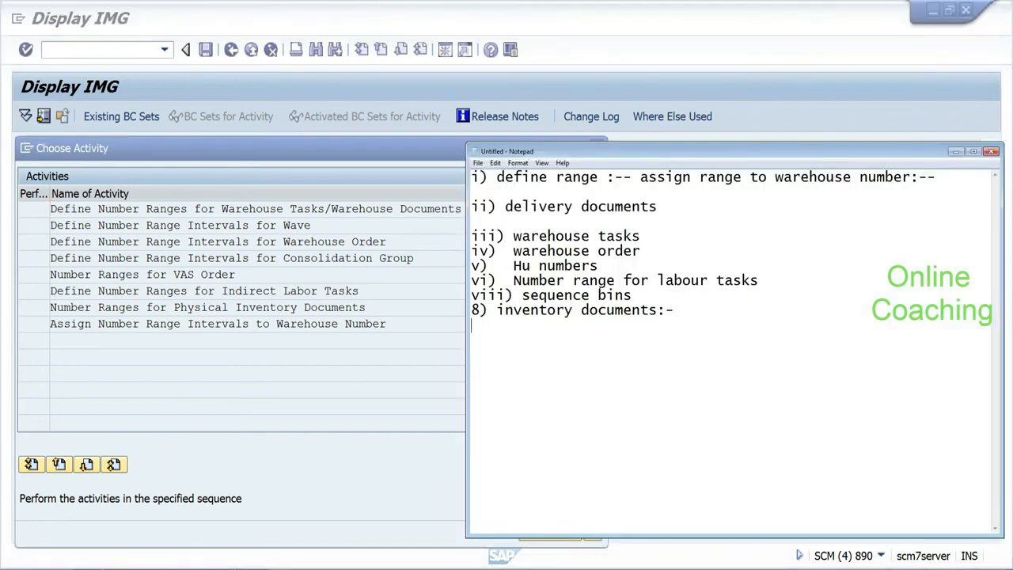
{"action": "type", "text": "9) Wave :-->"}
{"action": "key", "text": "Return"}
{"action": "type", "text": "10"}
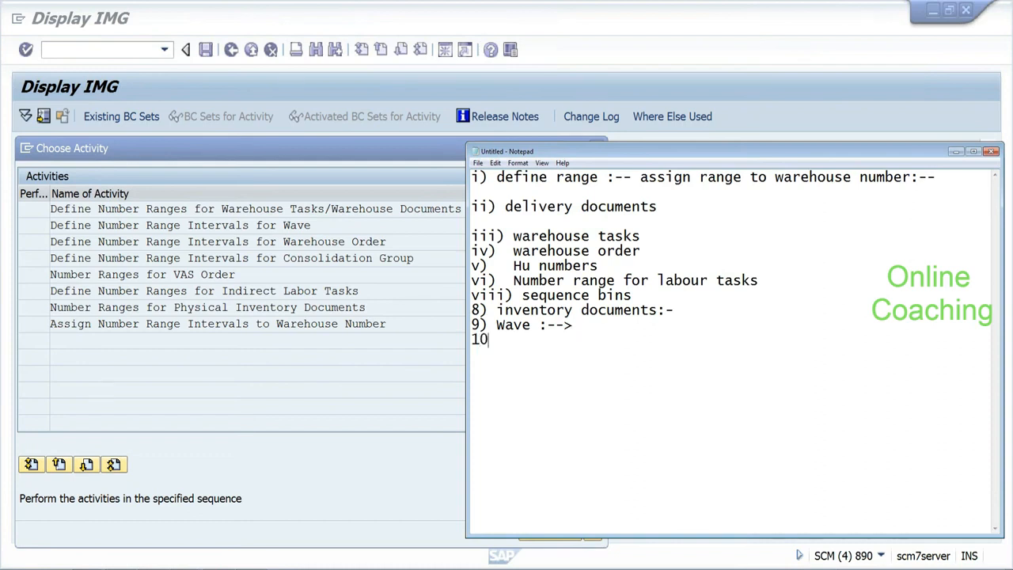
{"action": "type", "text": ") Consolida"}
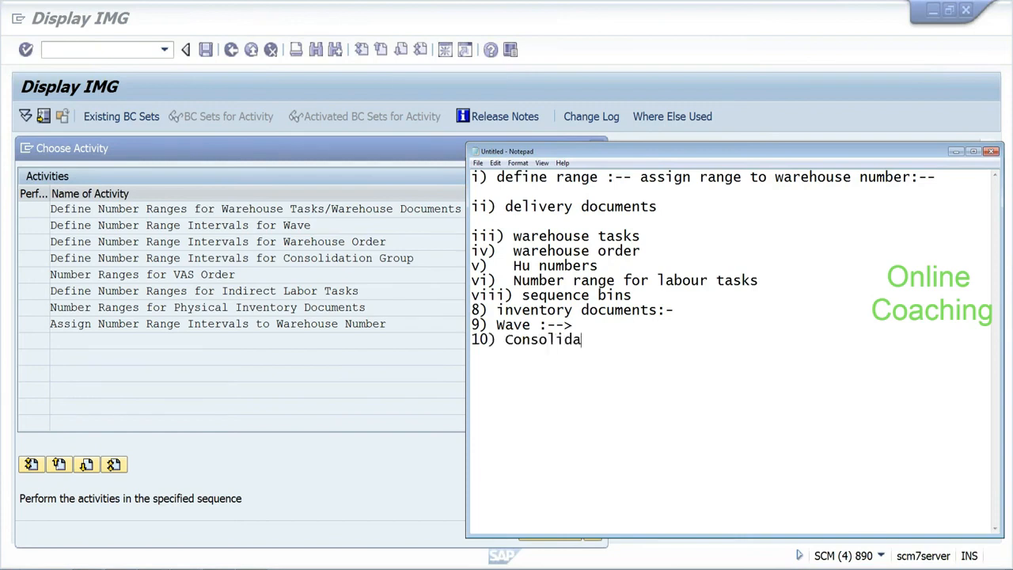
{"action": "type", "text": "tion group"}
{"action": "key", "text": "Return"}
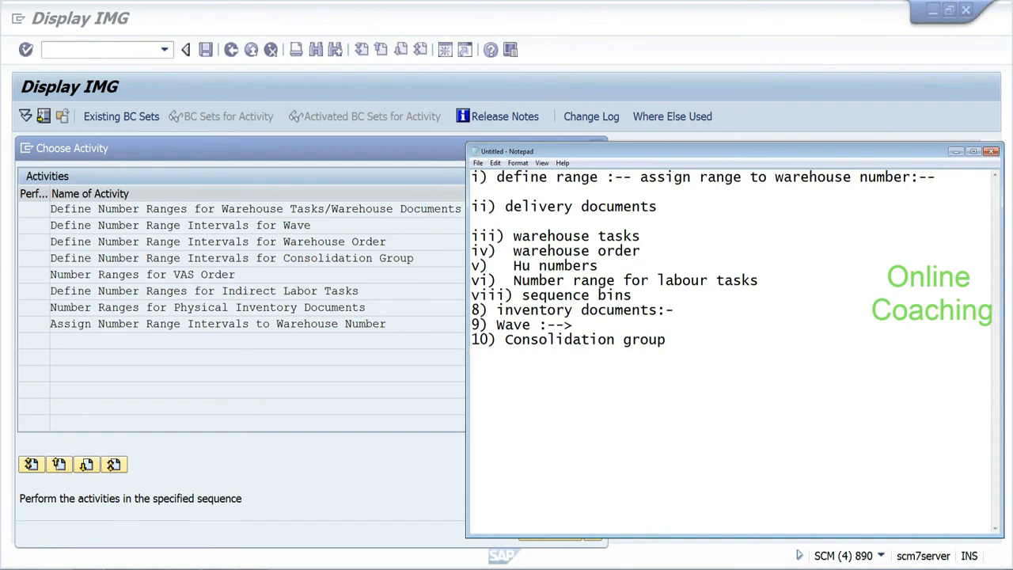
{"action": "type", "text": "11) VAS"}
{"action": "key", "text": "Return"}
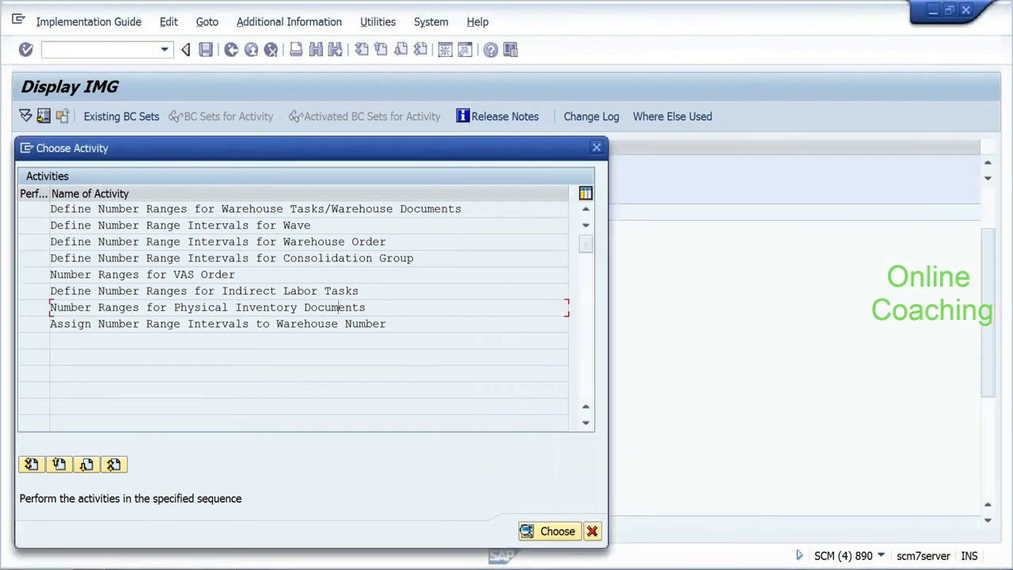
Step: Display Warehouse Tasks/Warehouse Documents number range intervals for EHYD, find none, and back out
{"action": "left_click_drag", "start_coordinate": [50, 323], "coordinate": [223, 323]}
{"action": "left_click_drag", "start_coordinate": [310, 323], "coordinate": [386, 323]}
{"action": "left_click", "coordinate": [419, 326]}
{"action": "double_click", "coordinate": [270, 209]}
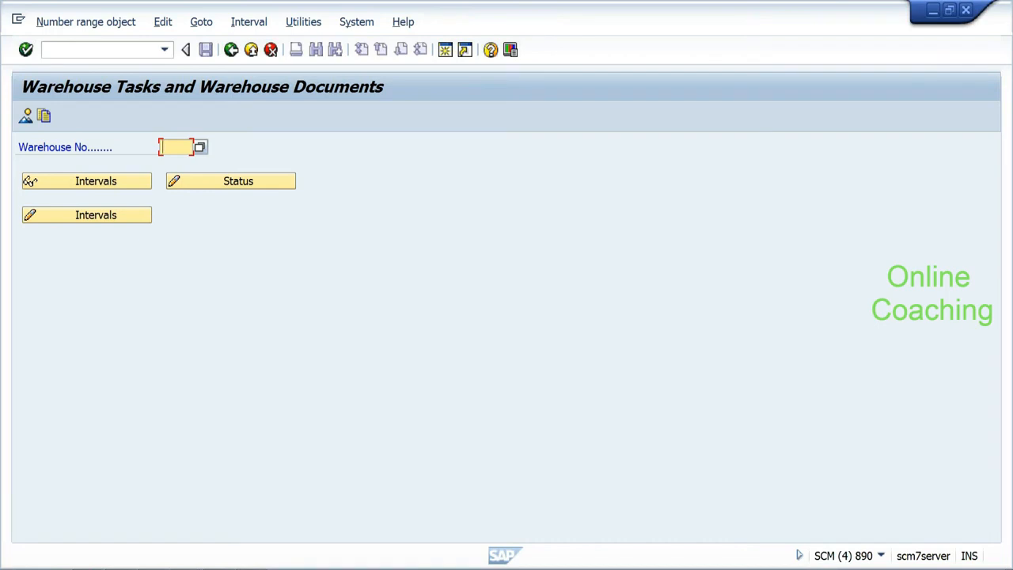
{"action": "type", "text": "ehyd"}
{"action": "left_click", "coordinate": [89, 185]}
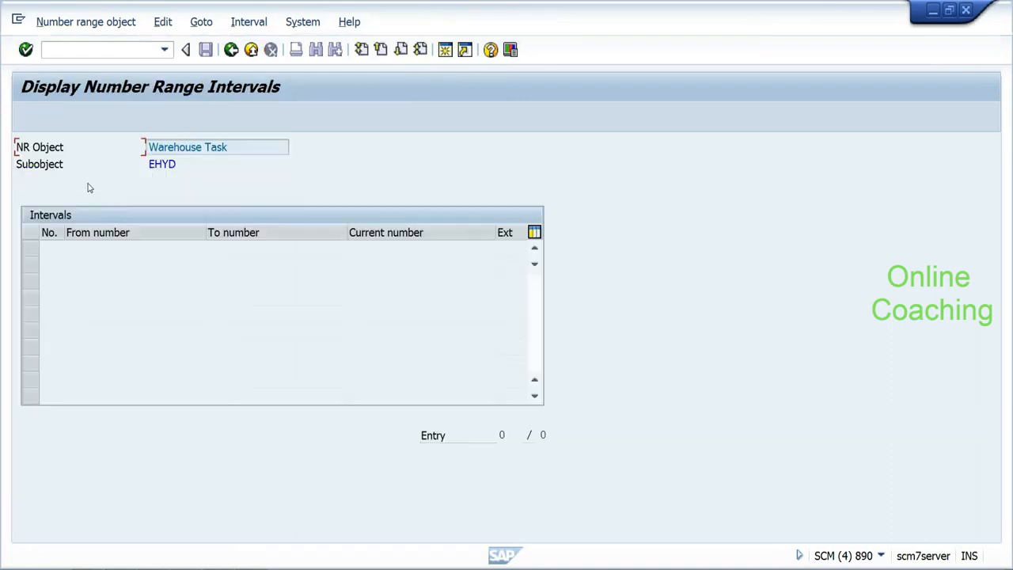
{"action": "left_click", "coordinate": [231, 49]}
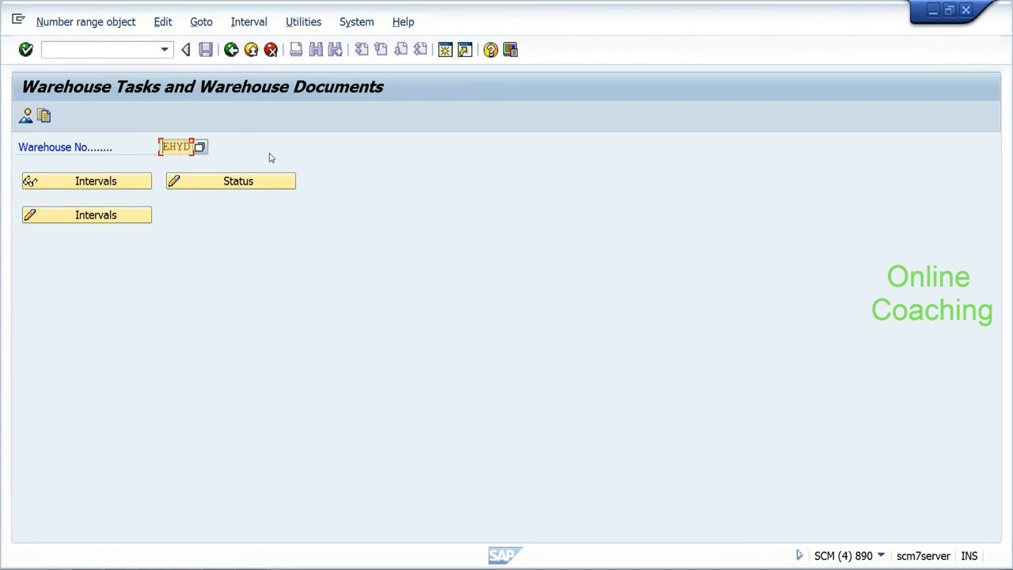
{"action": "left_click", "coordinate": [231, 49]}
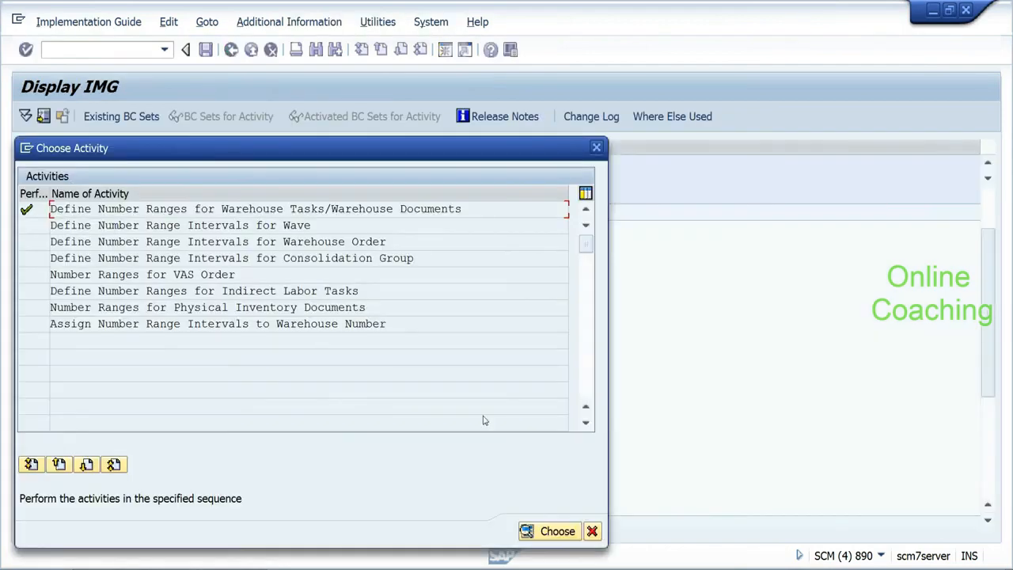
Step: Reopen Define Number Ranges for Warehouse Tasks and display intervals for warehouse number 0001
{"action": "left_click", "coordinate": [593, 531]}
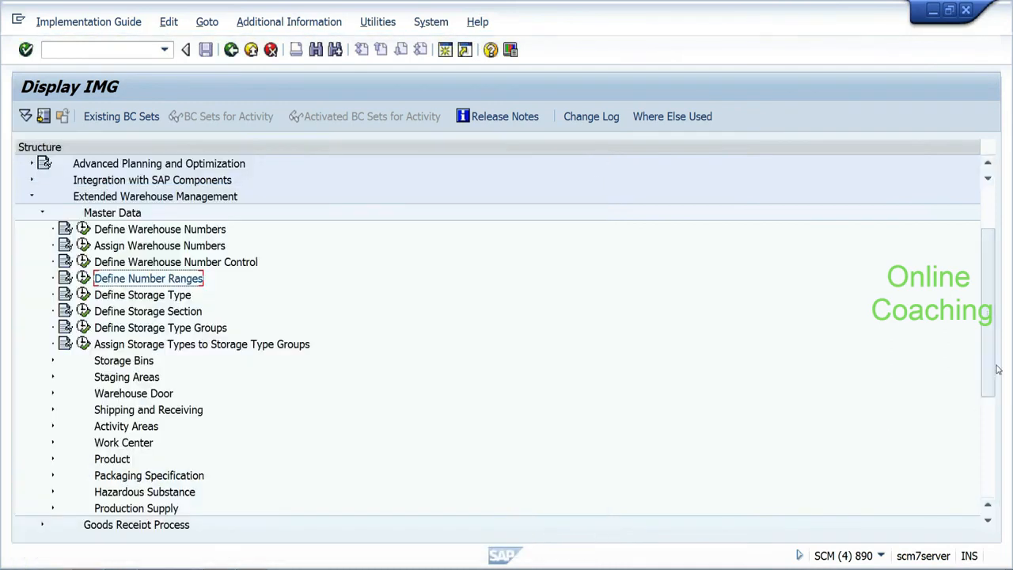
{"action": "left_click_drag", "start_coordinate": [993, 370], "coordinate": [987, 462]}
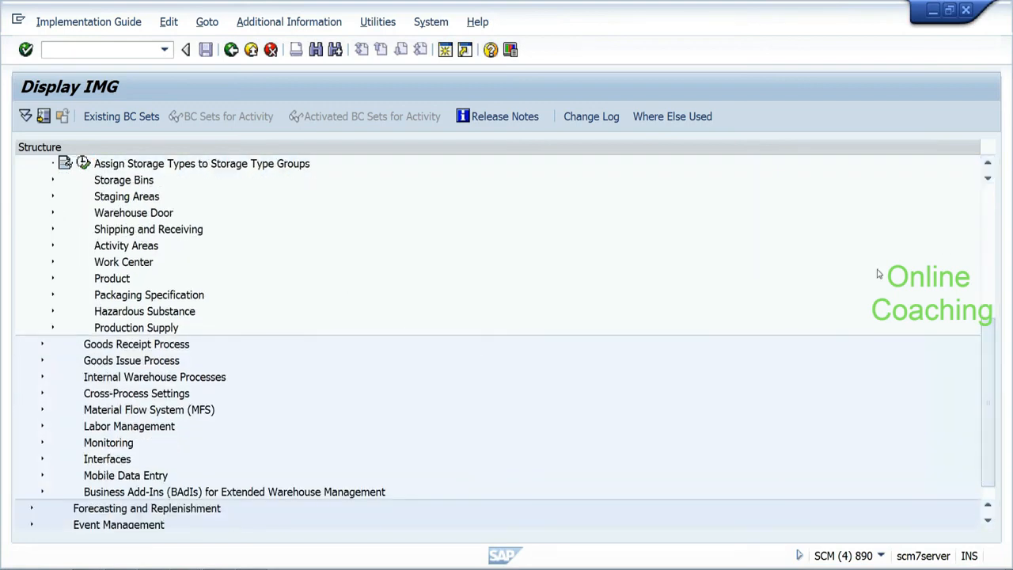
{"action": "left_click_drag", "start_coordinate": [988, 348], "coordinate": [988, 202]}
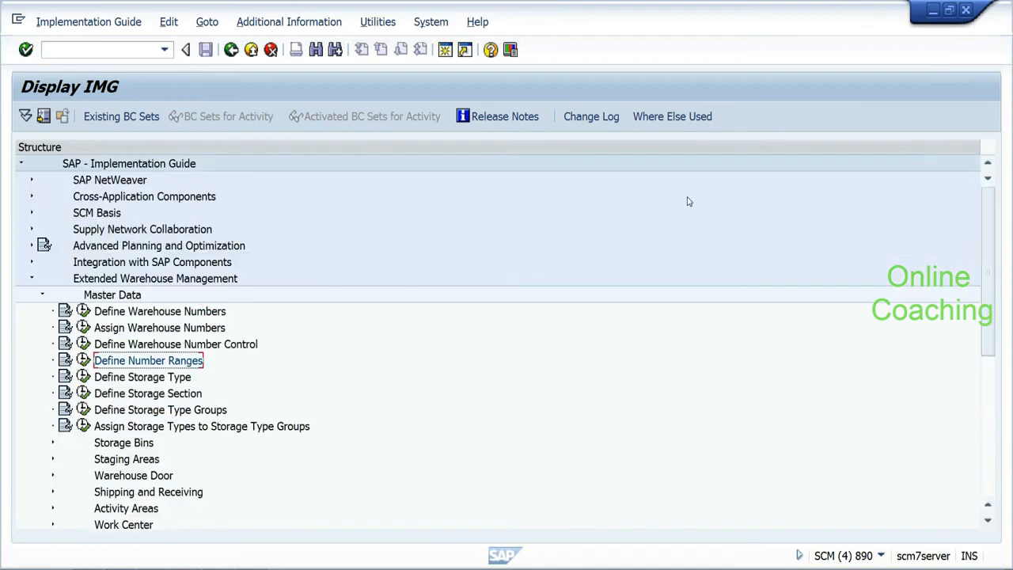
{"action": "left_click", "coordinate": [86, 360]}
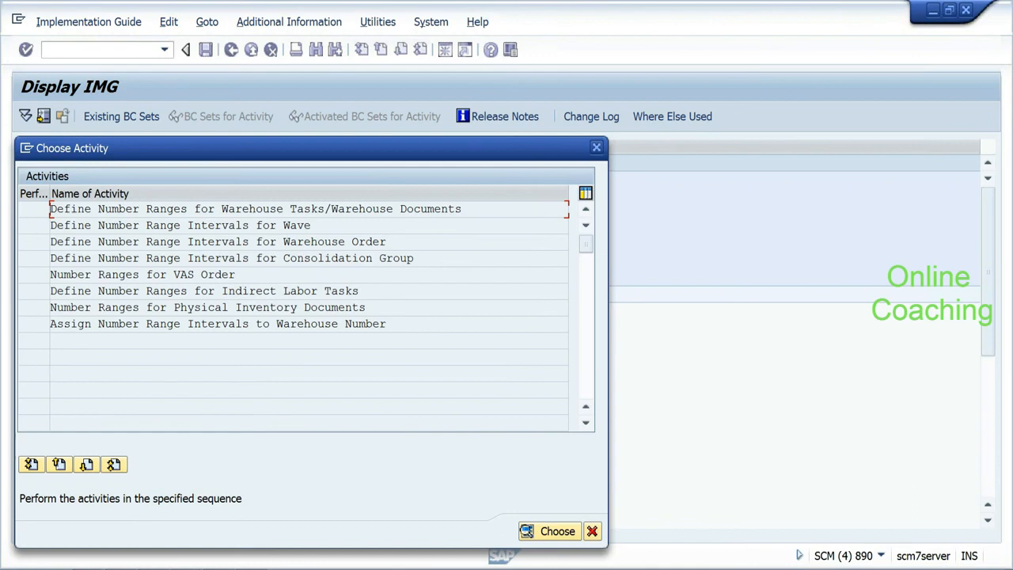
{"action": "double_click", "coordinate": [153, 212]}
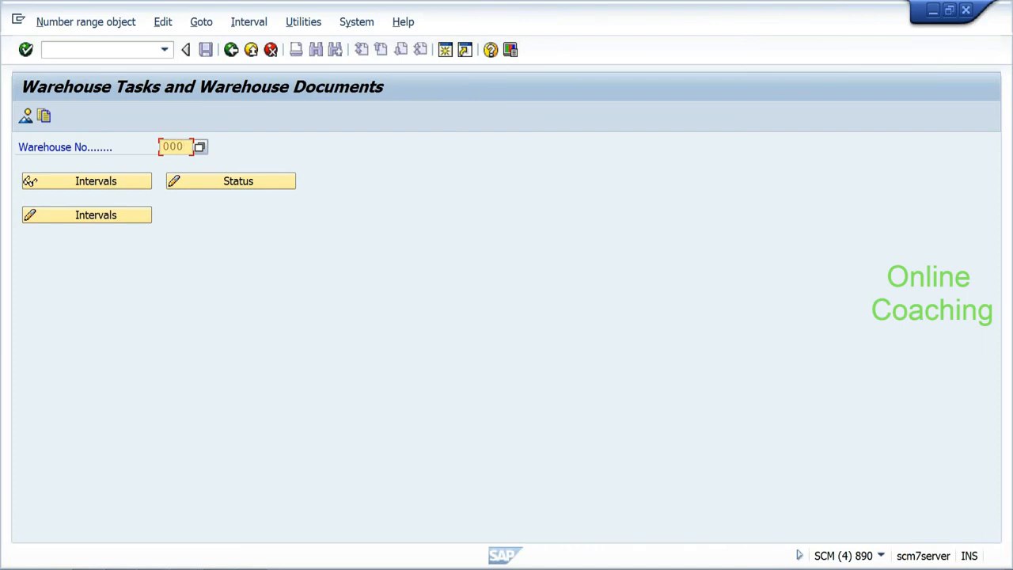
{"action": "left_click", "coordinate": [67, 181]}
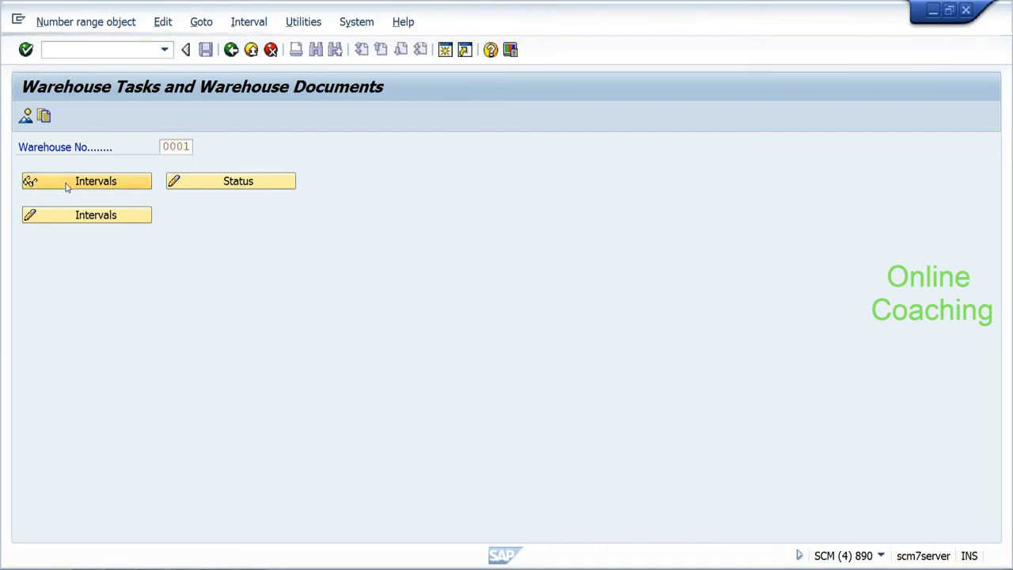
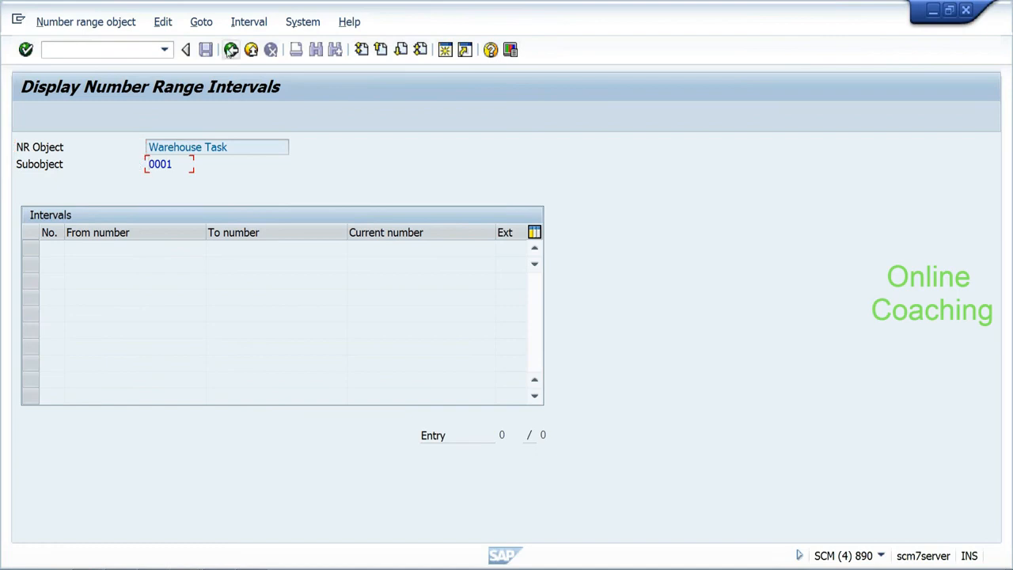
Step: Go back to the Warehouse Task number range start screen and select warehouse number ehyd from history
{"action": "left_click", "coordinate": [230, 50]}
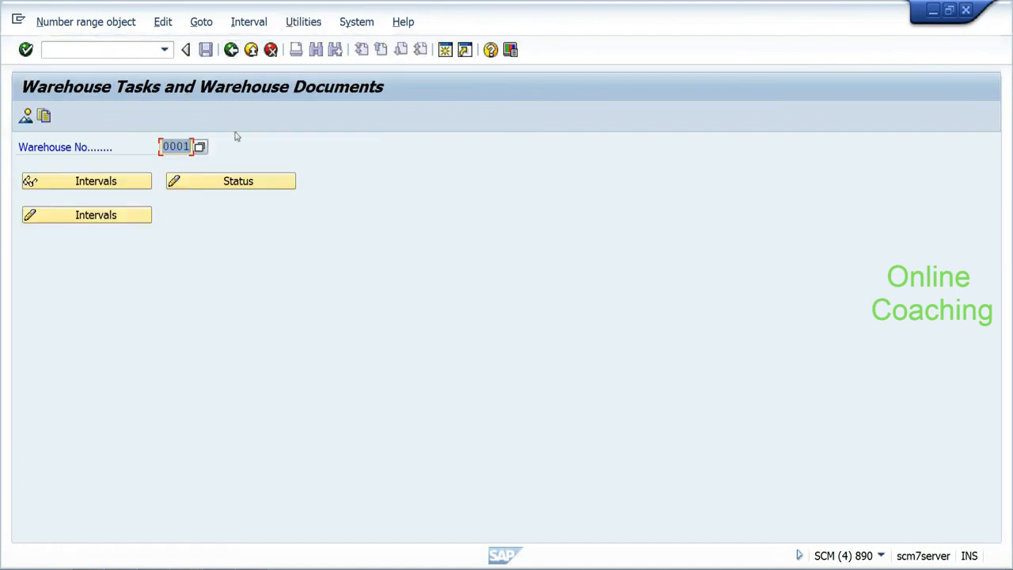
{"action": "key", "text": "Delete"}
{"action": "key", "text": "Down"}
{"action": "key", "text": "Down"}
{"action": "key", "text": "Return"}
{"action": "left_click", "coordinate": [104, 218]}
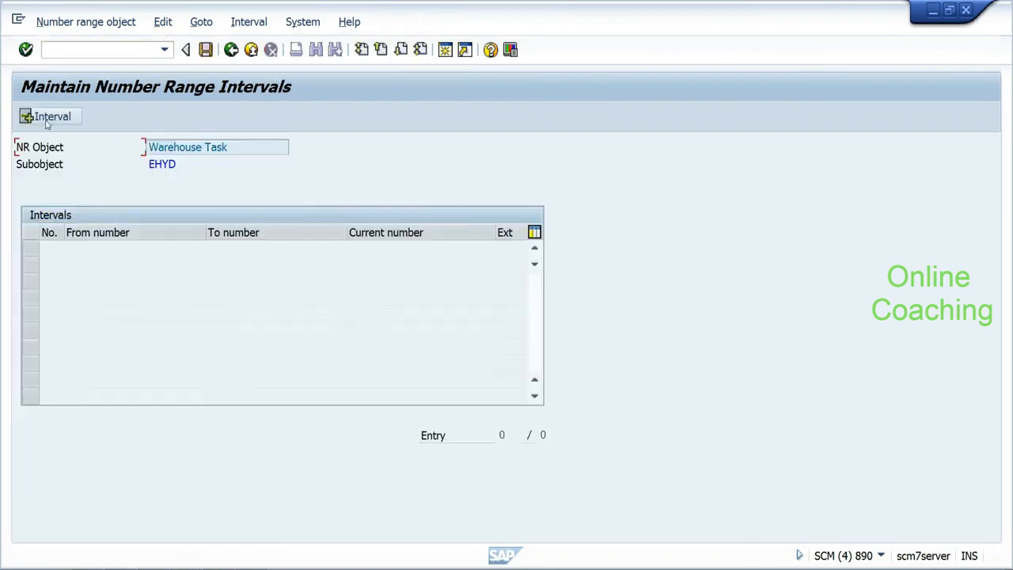
{"action": "left_click", "coordinate": [48, 121]}
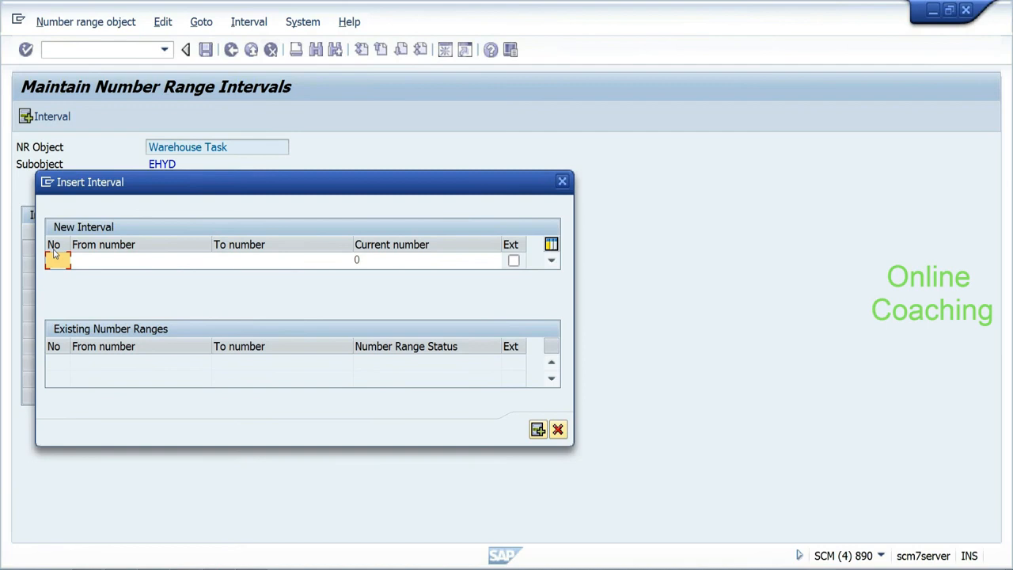
{"action": "type", "text": "01"}
{"action": "key", "text": "Tab"}
{"action": "type", "text": "00000000000"}
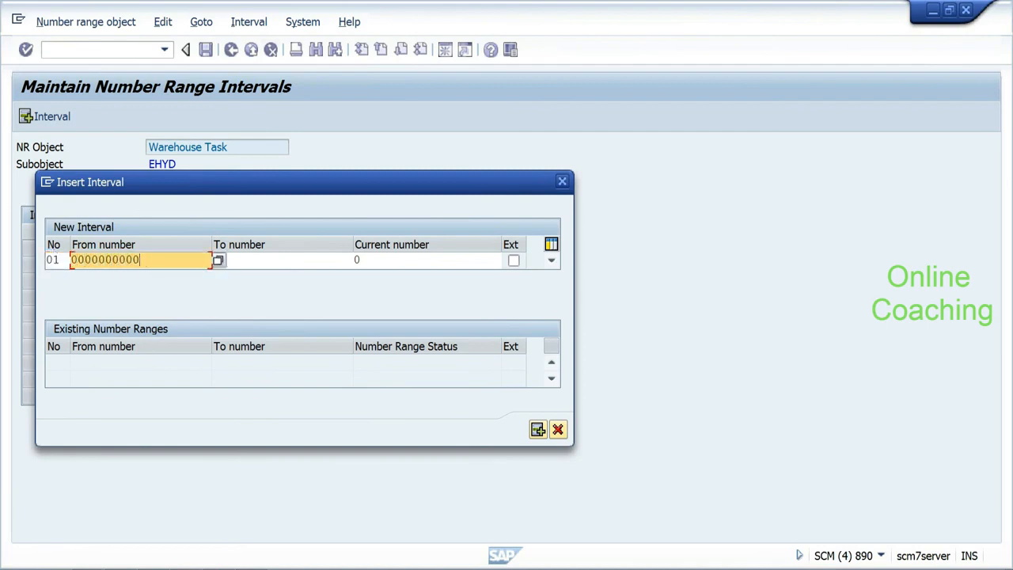
{"action": "key", "text": "BackSpace"}
{"action": "key", "text": "BackSpace"}
{"action": "key", "text": "BackSpace"}
{"action": "left_click", "coordinate": [282, 260]}
{"action": "type", "text": "9999999"}
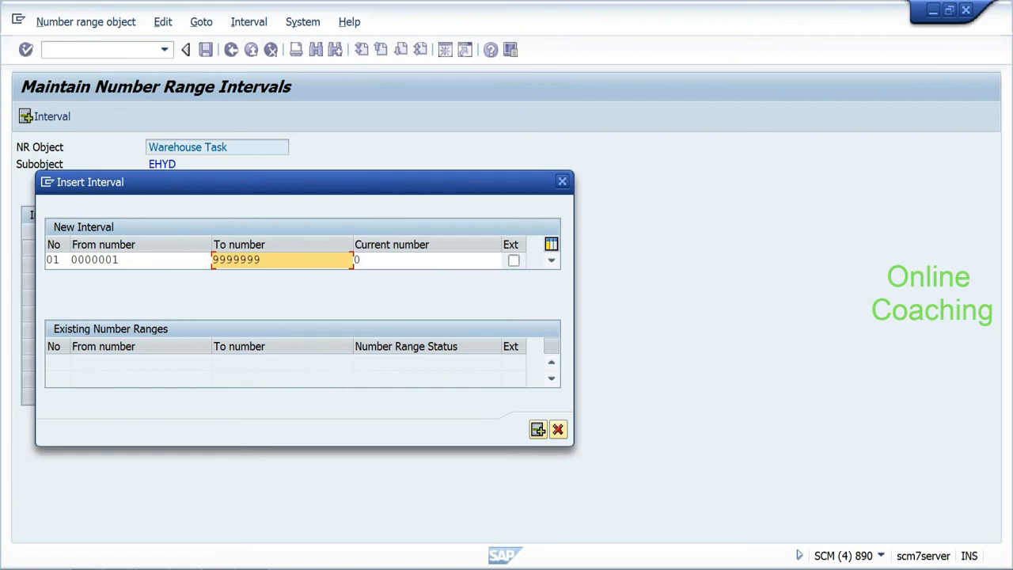
{"action": "left_click", "coordinate": [538, 429]}
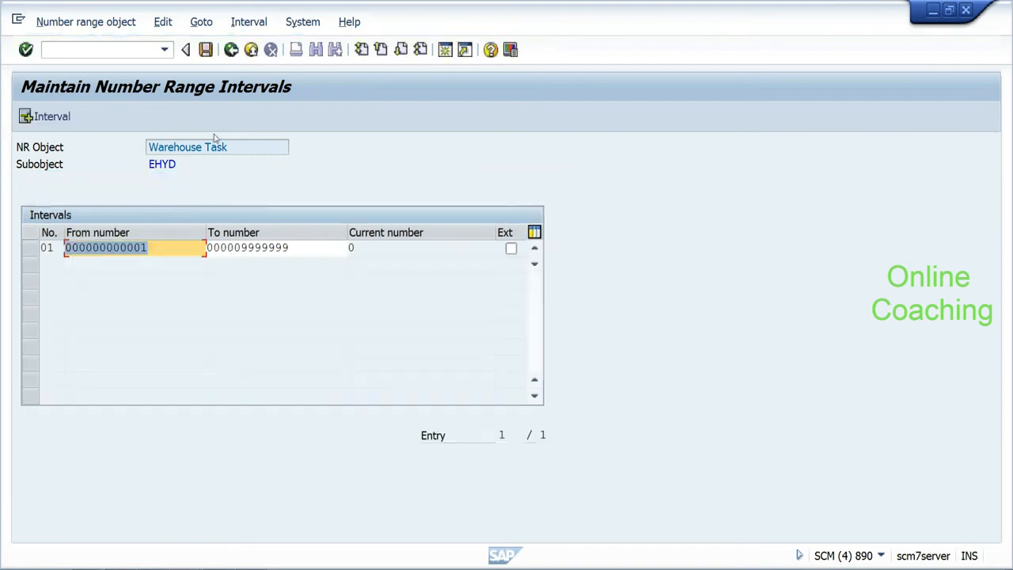
Step: Save the new interval, acknowledge the transport notice, and leave interval maintenance
{"action": "left_click", "coordinate": [206, 50]}
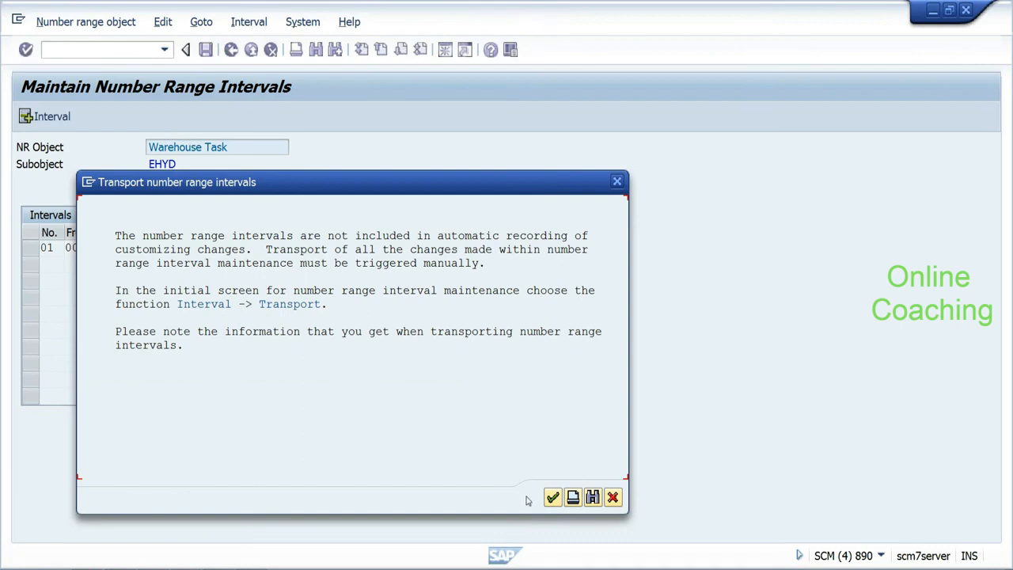
{"action": "left_click", "coordinate": [553, 498]}
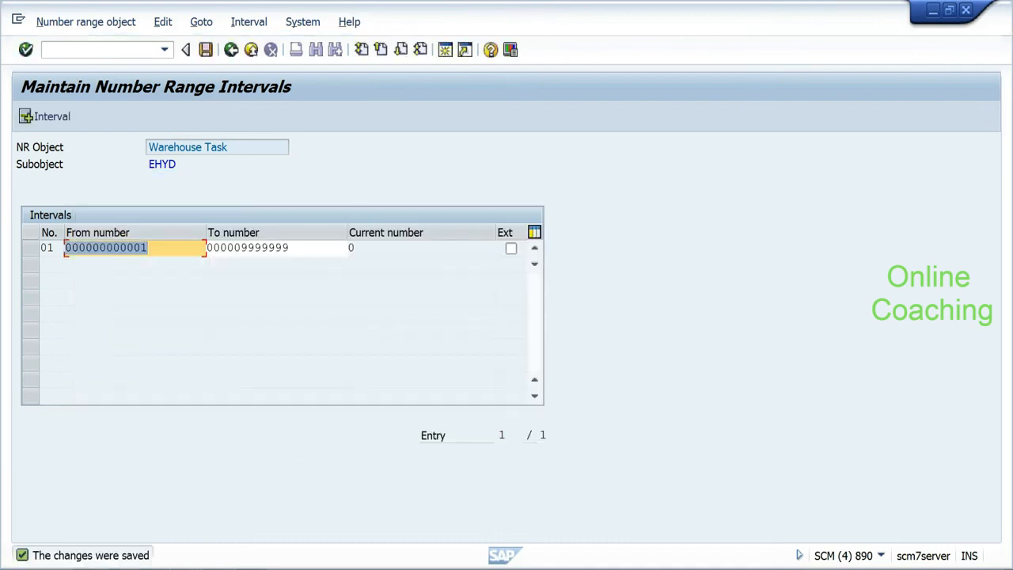
{"action": "left_click", "coordinate": [227, 147]}
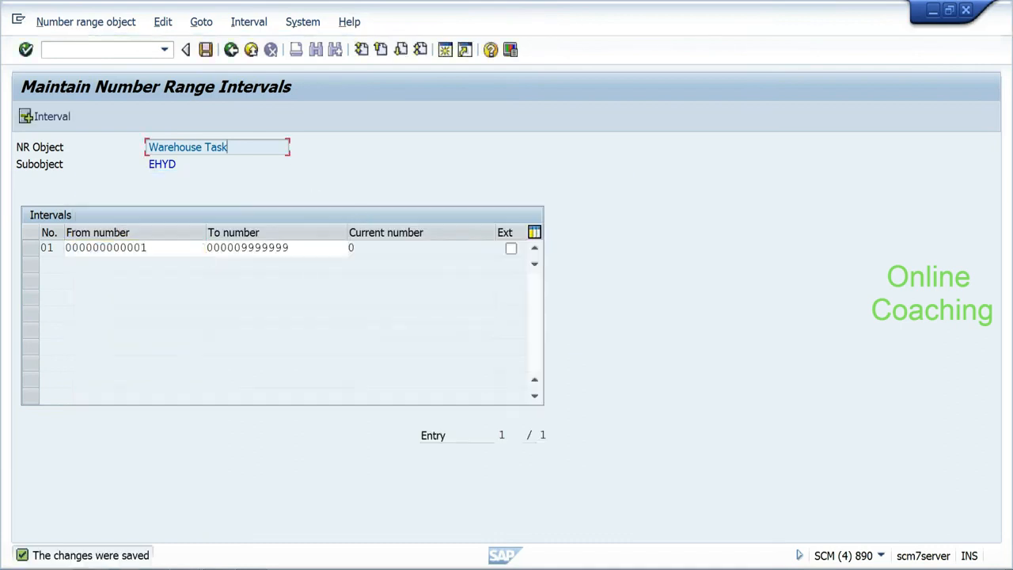
{"action": "left_click", "coordinate": [231, 49]}
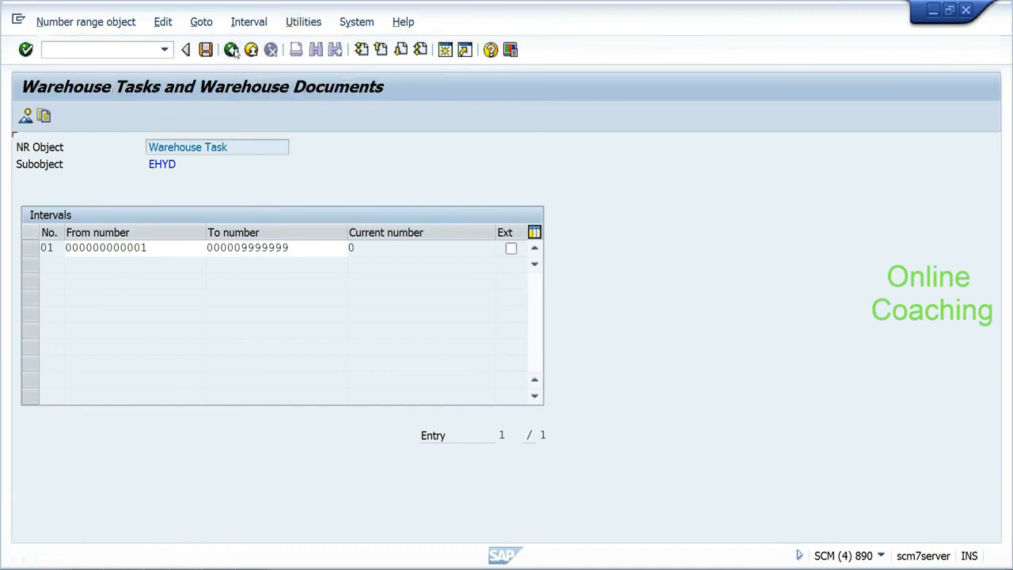
Step: Open the Wave number range intervals for warehouse ehyd in change mode
{"action": "left_click", "coordinate": [231, 50]}
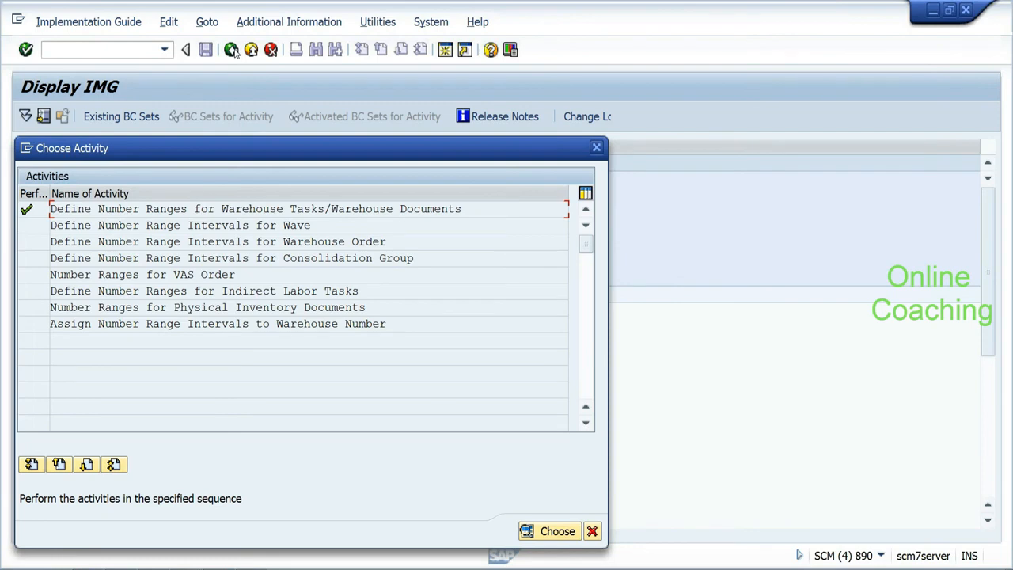
{"action": "double_click", "coordinate": [151, 225]}
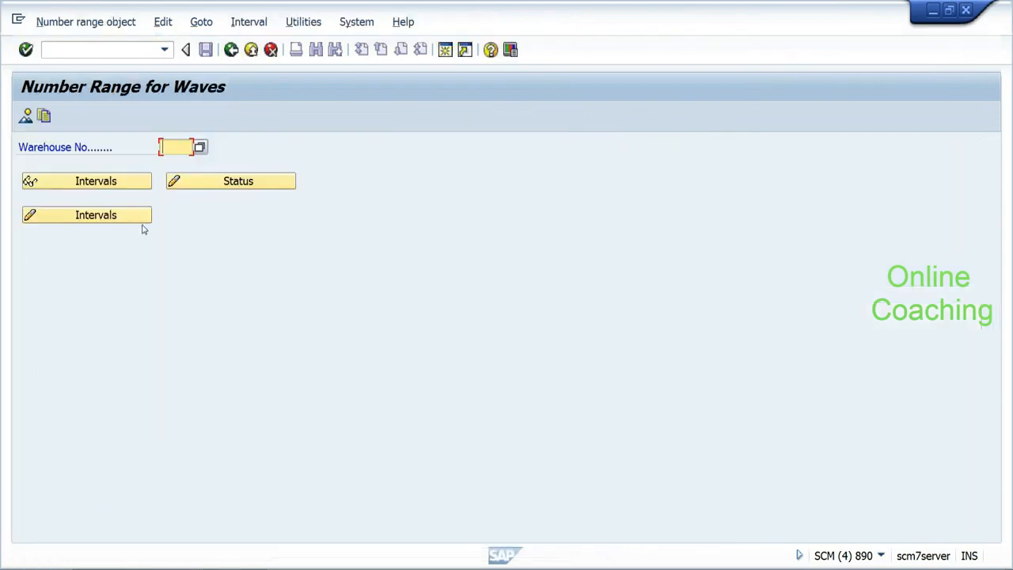
{"action": "left_click", "coordinate": [162, 146]}
{"action": "type", "text": "e"}
{"action": "left_click", "coordinate": [172, 162]}
{"action": "left_click", "coordinate": [115, 214]}
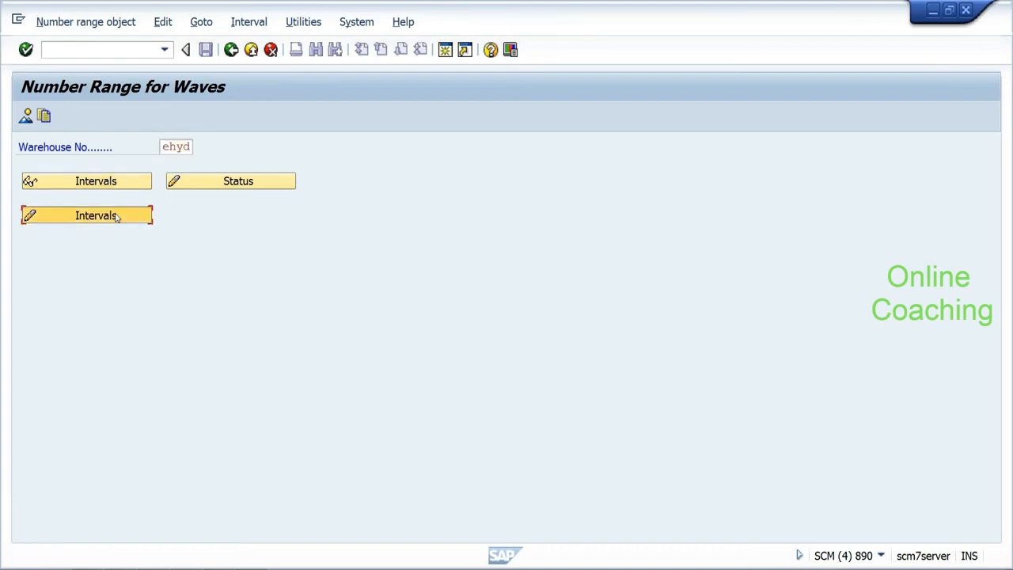
{"action": "left_click", "coordinate": [39, 116]}
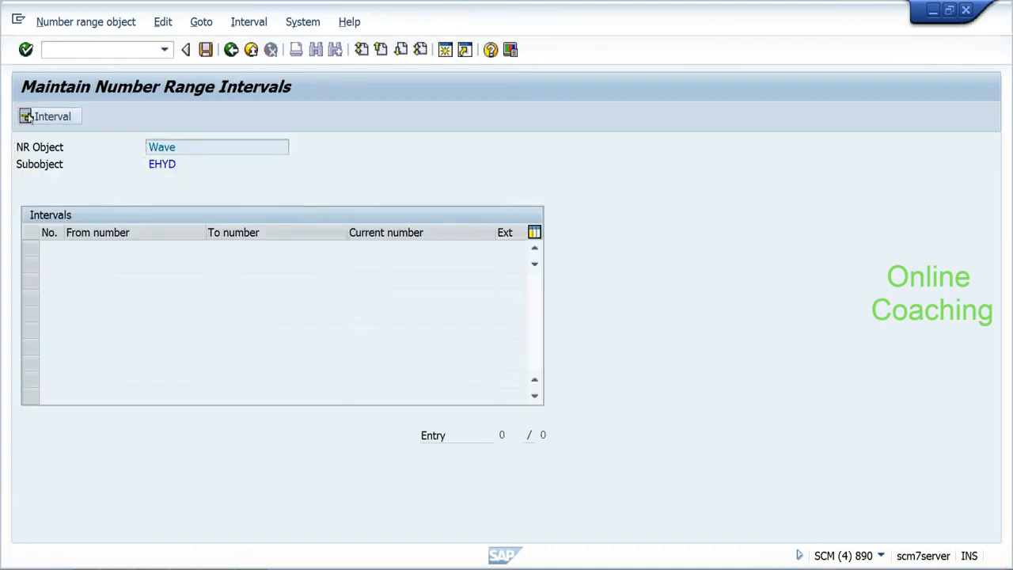
{"action": "type", "text": "01"}
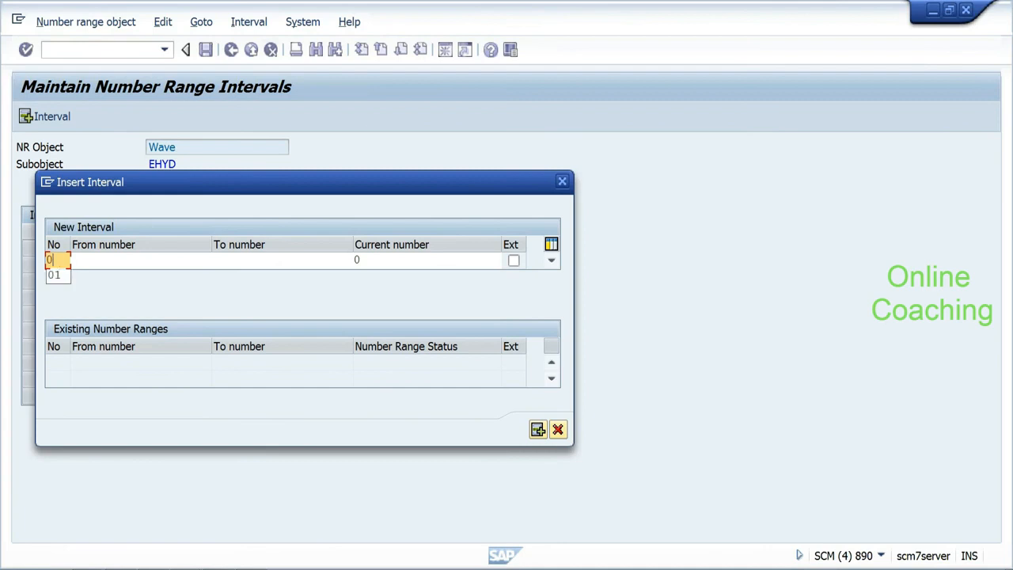
{"action": "key", "text": "Tab"}
{"action": "type", "text": "00000"}
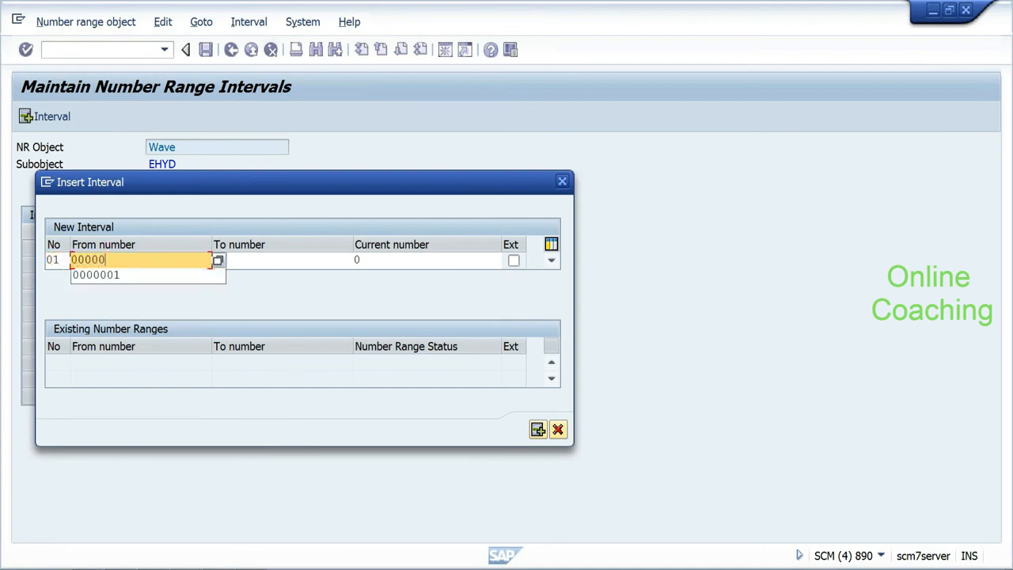
{"action": "type", "text": "99"}
{"action": "key", "text": "Tab"}
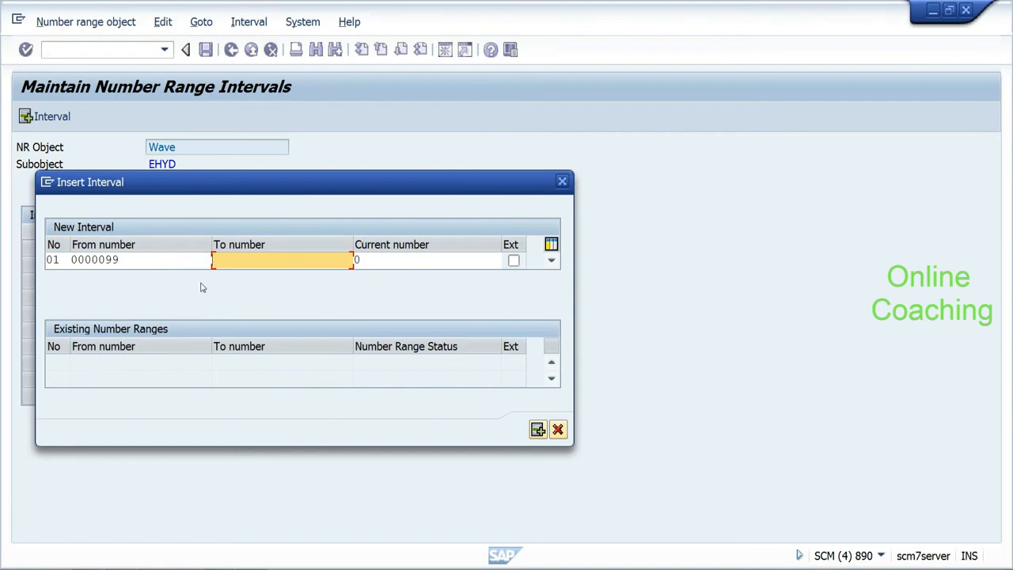
{"action": "type", "text": "9999999"}
{"action": "left_click", "coordinate": [537, 430]}
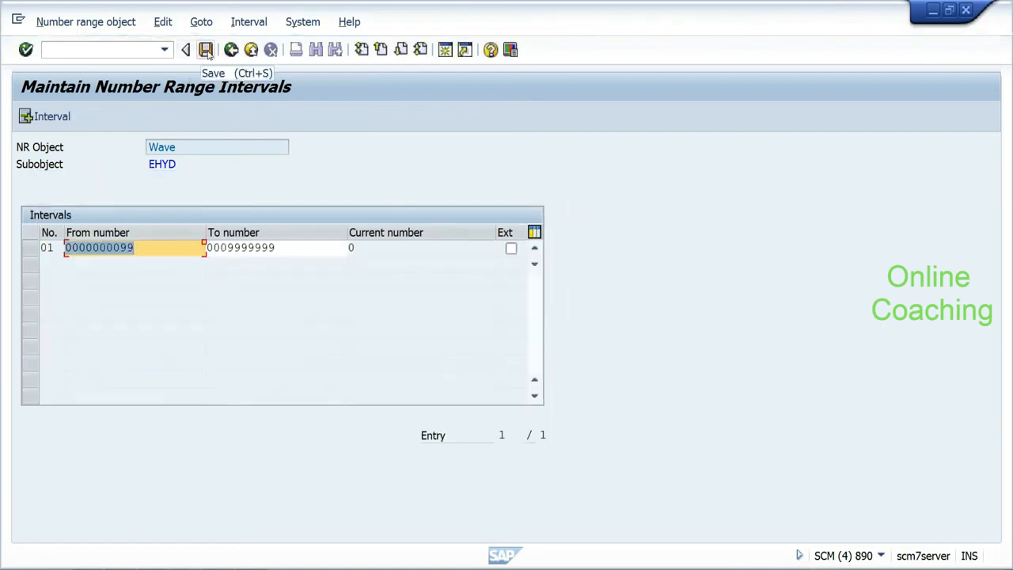
{"action": "left_click", "coordinate": [177, 251]}
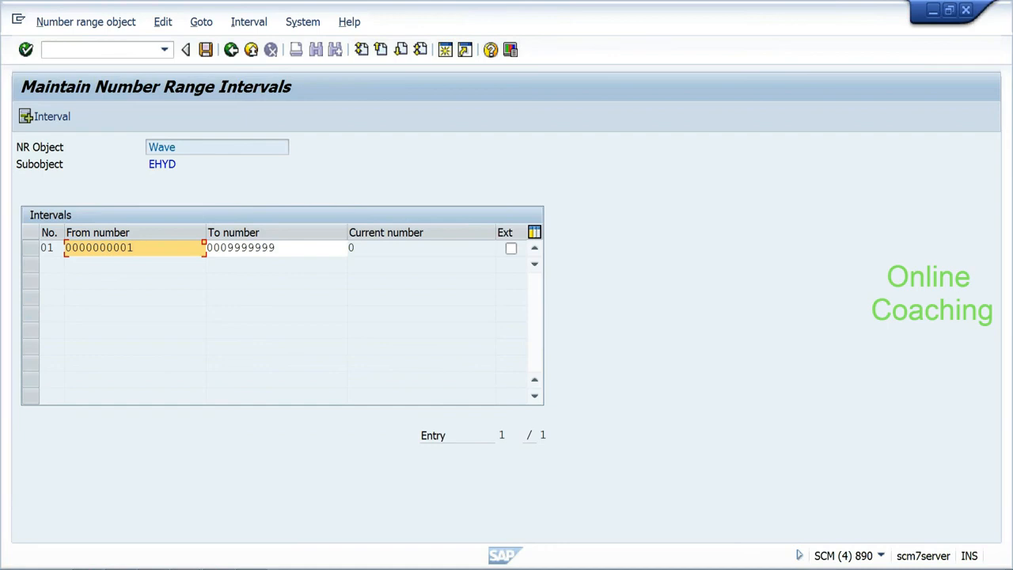
{"action": "left_click", "coordinate": [251, 50]}
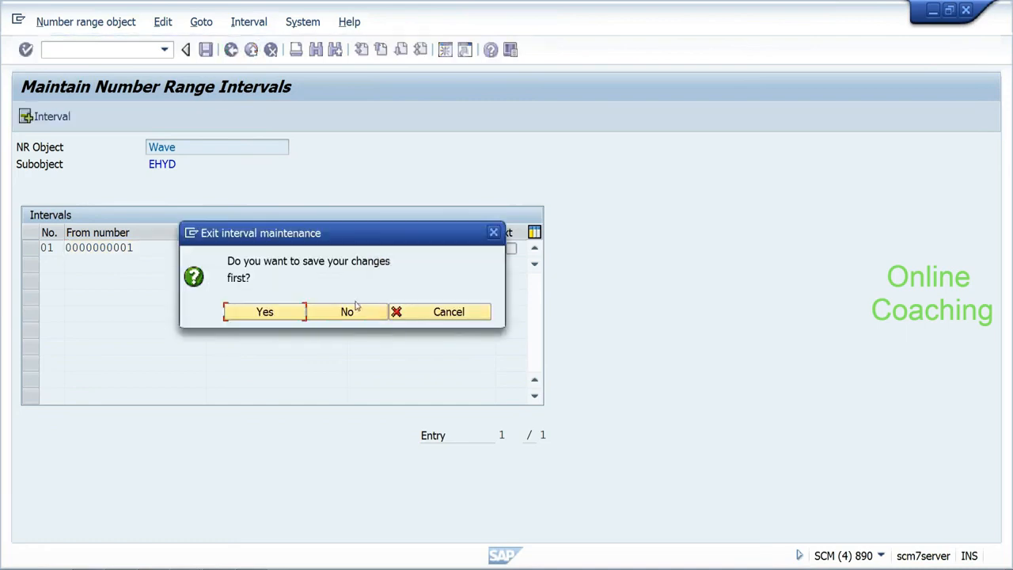
{"action": "left_click", "coordinate": [332, 313]}
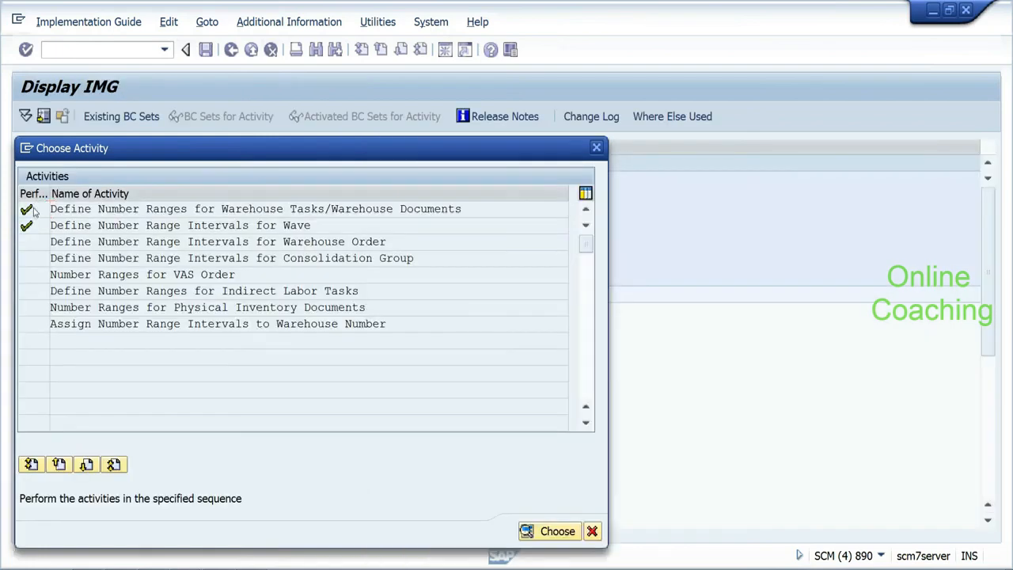
{"action": "double_click", "coordinate": [35, 210]}
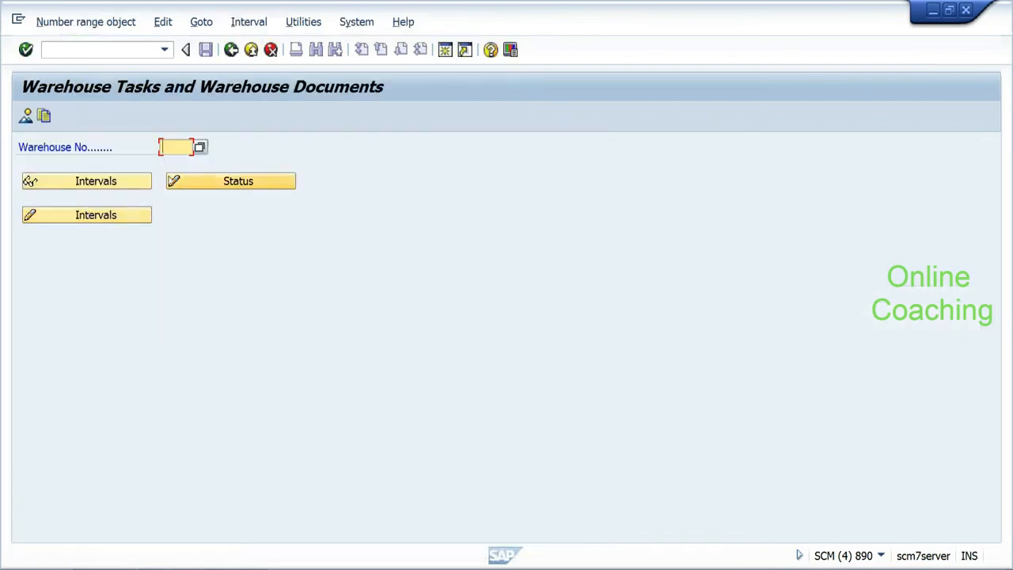
{"action": "key", "text": "BackSpace"}
{"action": "key", "text": "Down"}
{"action": "key", "text": "Return"}
{"action": "left_click", "coordinate": [122, 184]}
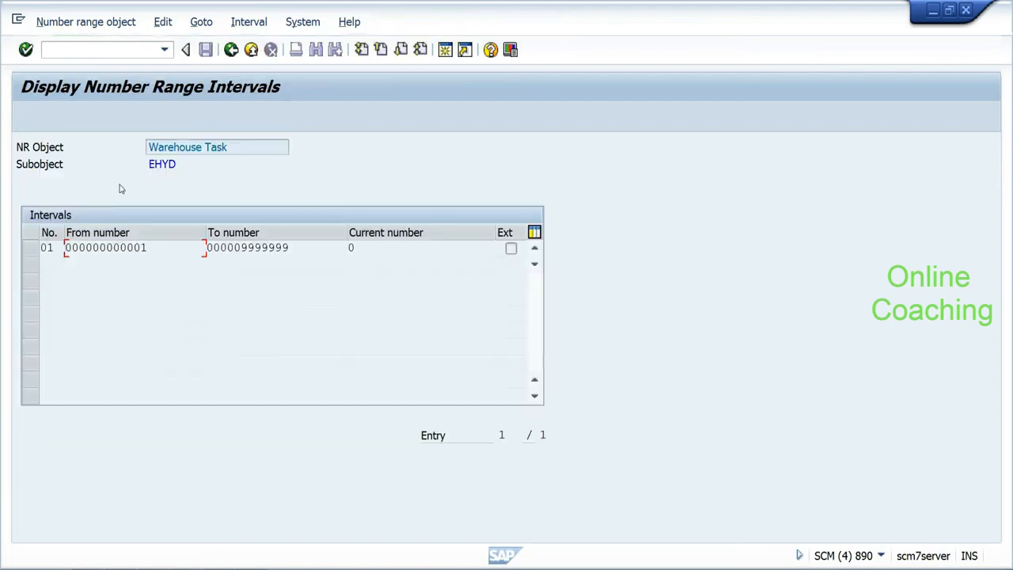
{"action": "left_click_drag", "start_coordinate": [289, 247], "coordinate": [207, 248]}
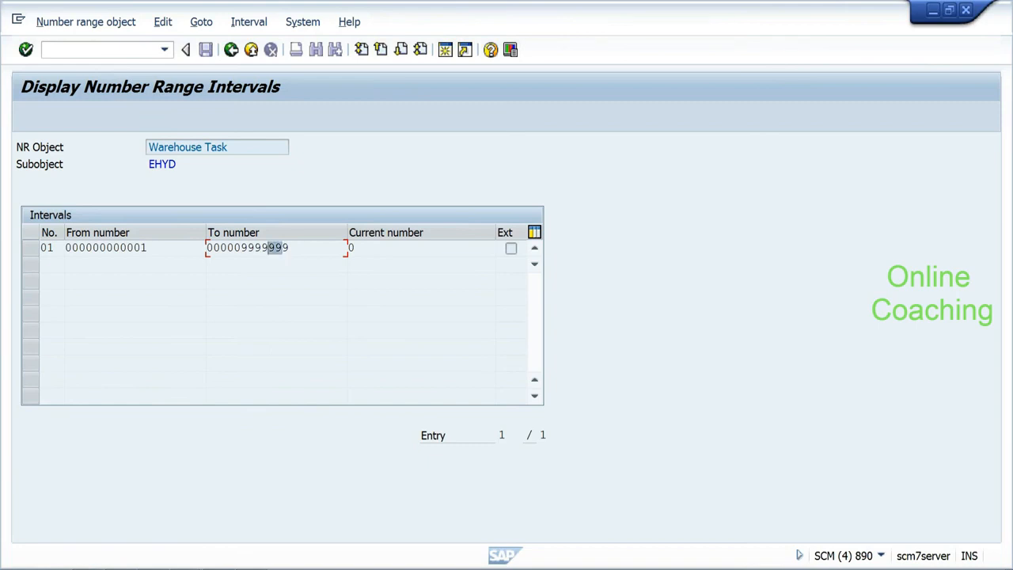
{"action": "left_click", "coordinate": [232, 55]}
{"action": "left_click", "coordinate": [232, 55]}
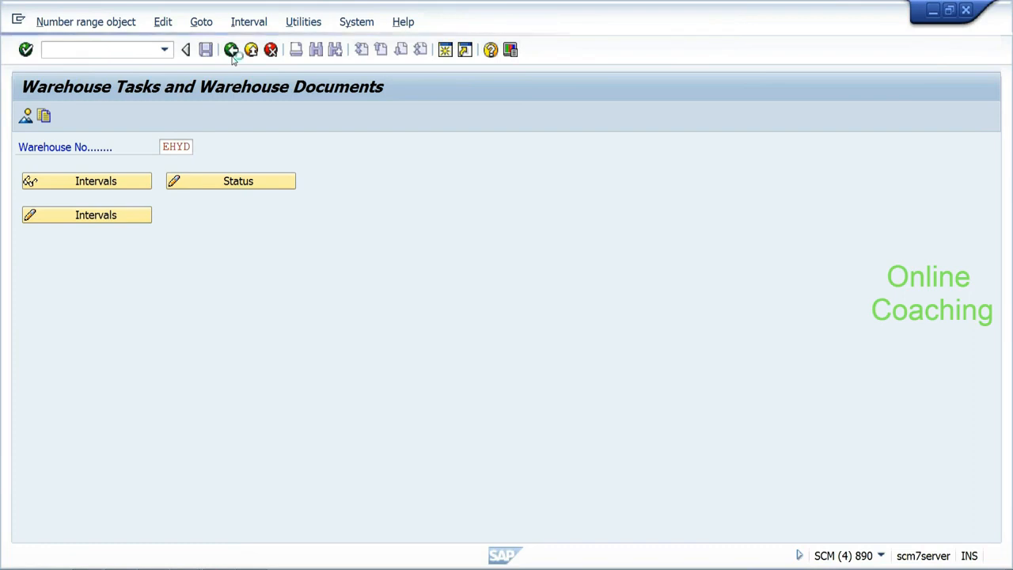
Step: Reopen the Wave number range intervals for warehouse ehyd in change mode
{"action": "double_click", "coordinate": [42, 229]}
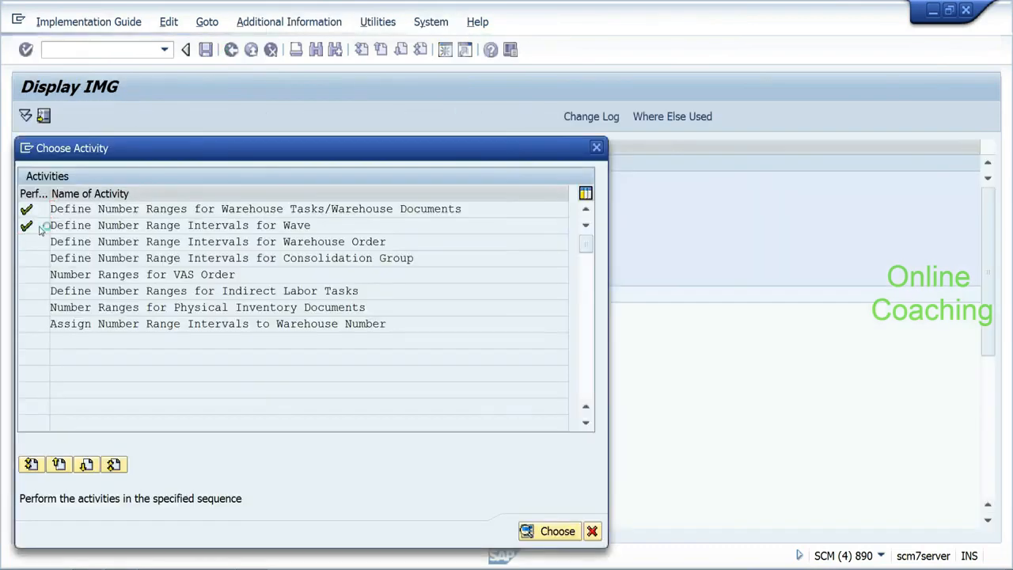
{"action": "key", "text": "BackSpace"}
{"action": "key", "text": "Down"}
{"action": "key", "text": "Return"}
{"action": "left_click", "coordinate": [129, 215]}
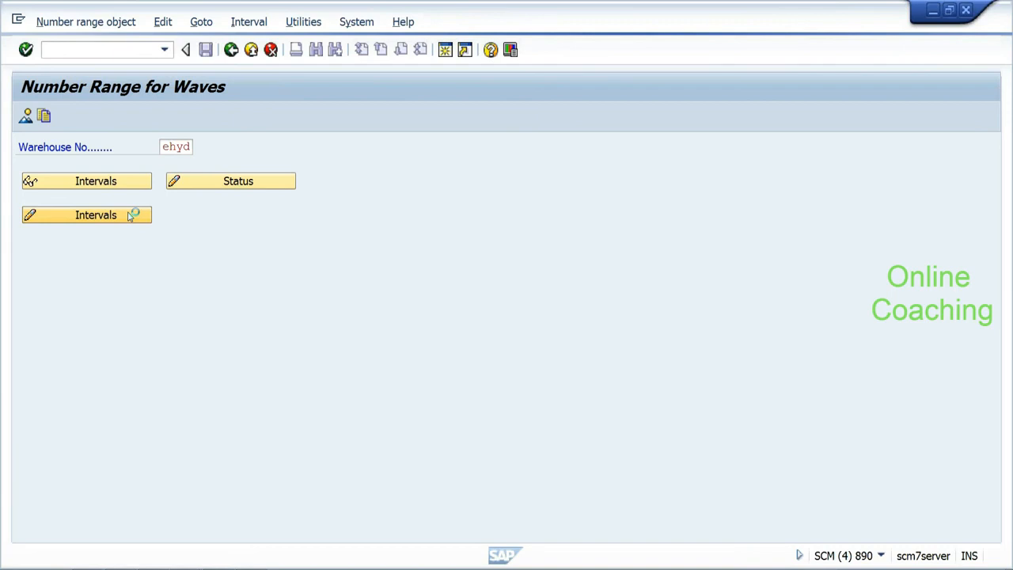
Step: Insert wave interval 01 from 200000 to 299999
{"action": "left_click", "coordinate": [49, 116]}
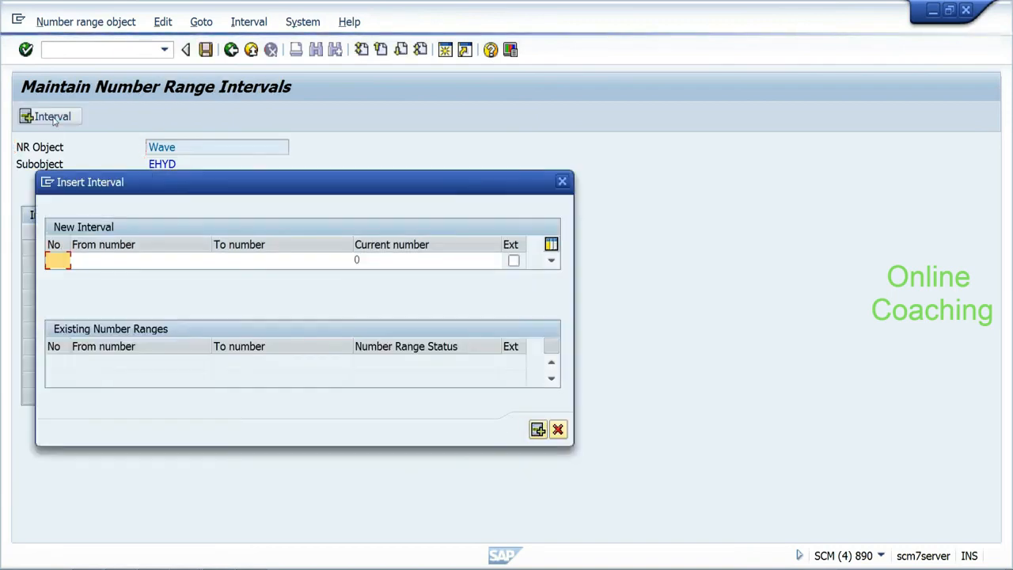
{"action": "type", "text": "01"}
{"action": "key", "text": "BackSpace"}
{"action": "key", "text": "BackSpace"}
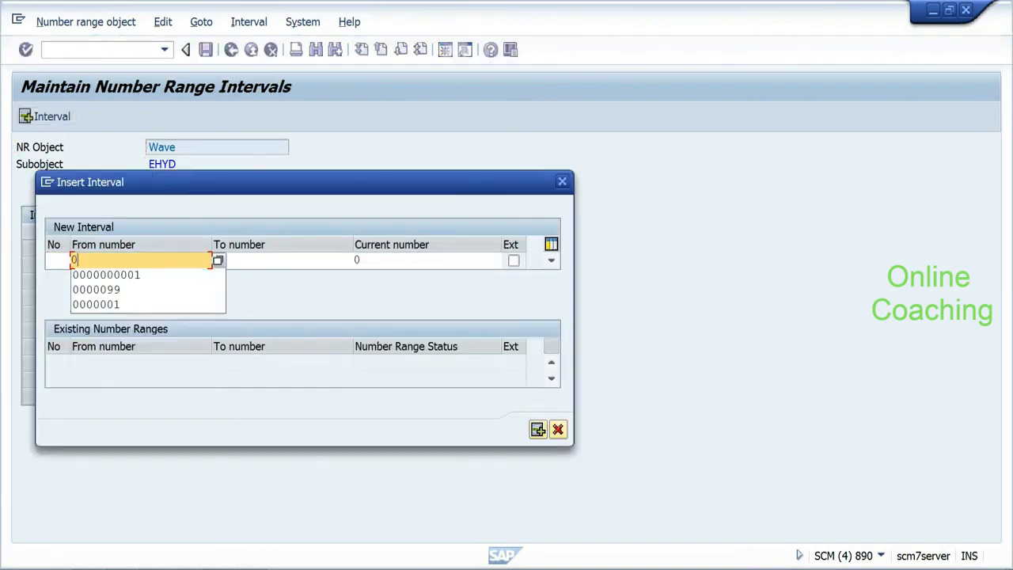
{"action": "left_click", "coordinate": [57, 260]}
{"action": "type", "text": "01"}
{"action": "key", "text": "Tab"}
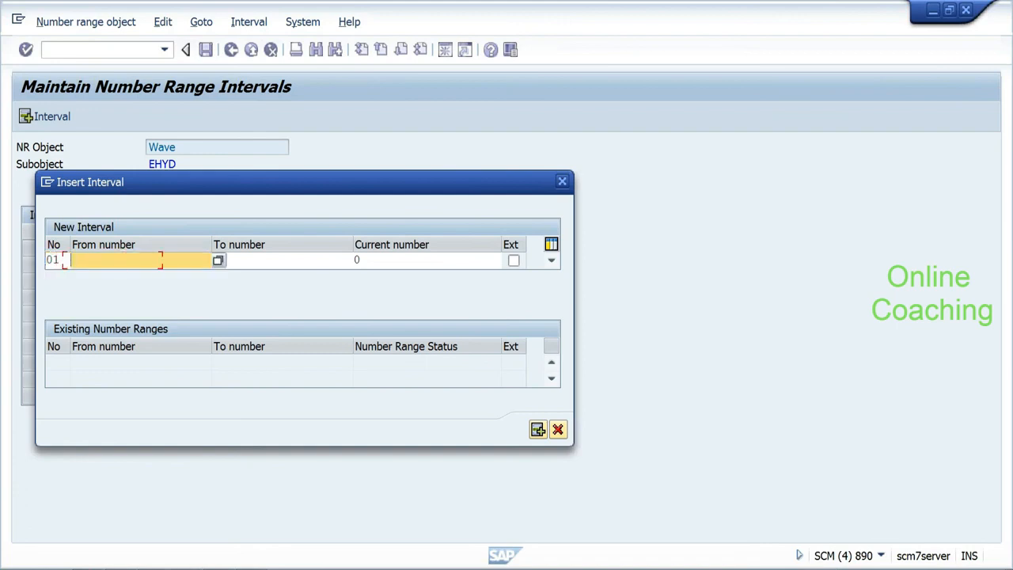
{"action": "type", "text": "200000"}
{"action": "key", "text": "Tab"}
{"action": "type", "text": "299999"}
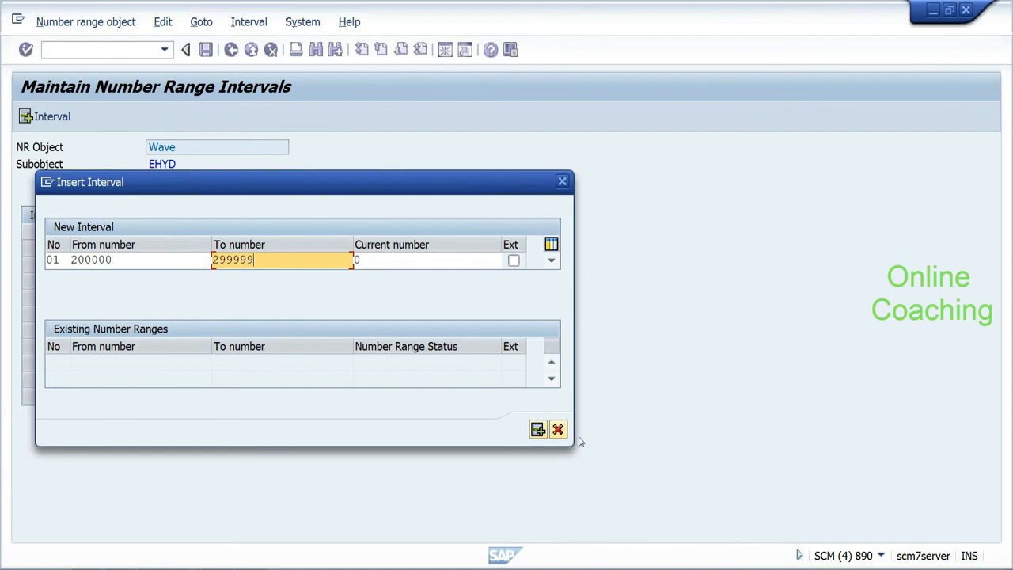
{"action": "left_click", "coordinate": [538, 430]}
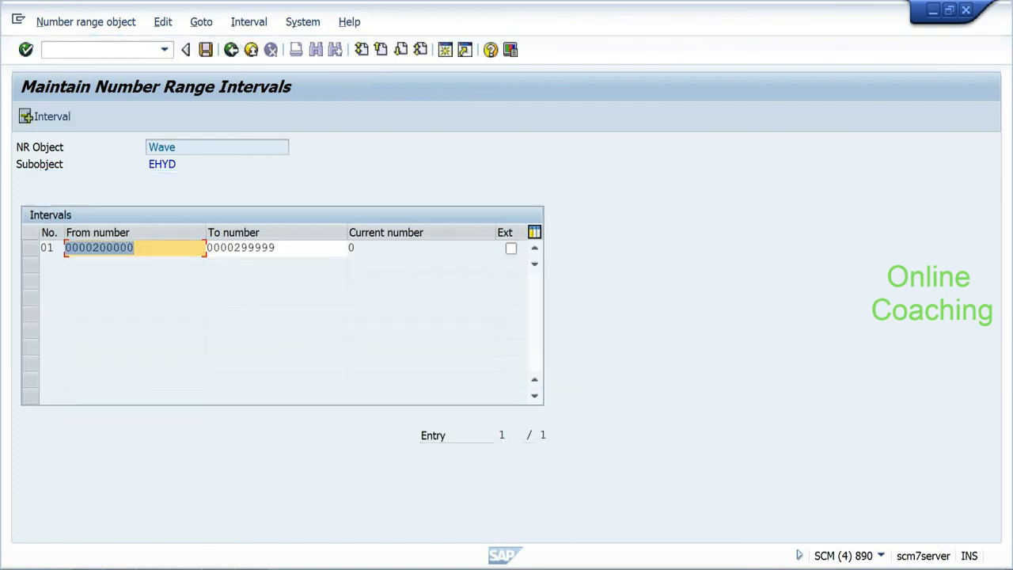
Step: Save the wave interval, acknowledge the transport notice, and return to Number Range for Waves
{"action": "key", "text": "Tab"}
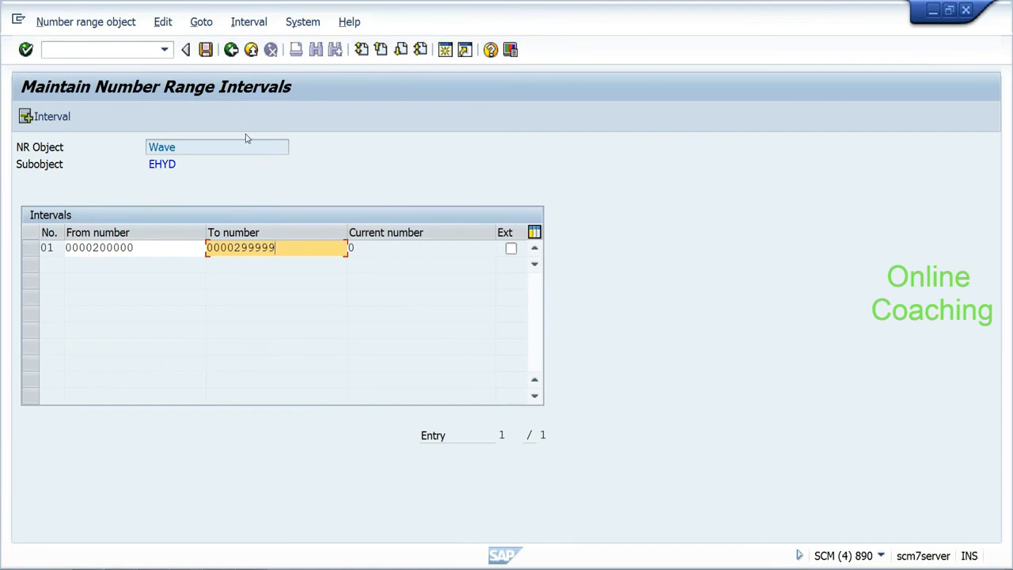
{"action": "left_click", "coordinate": [205, 50]}
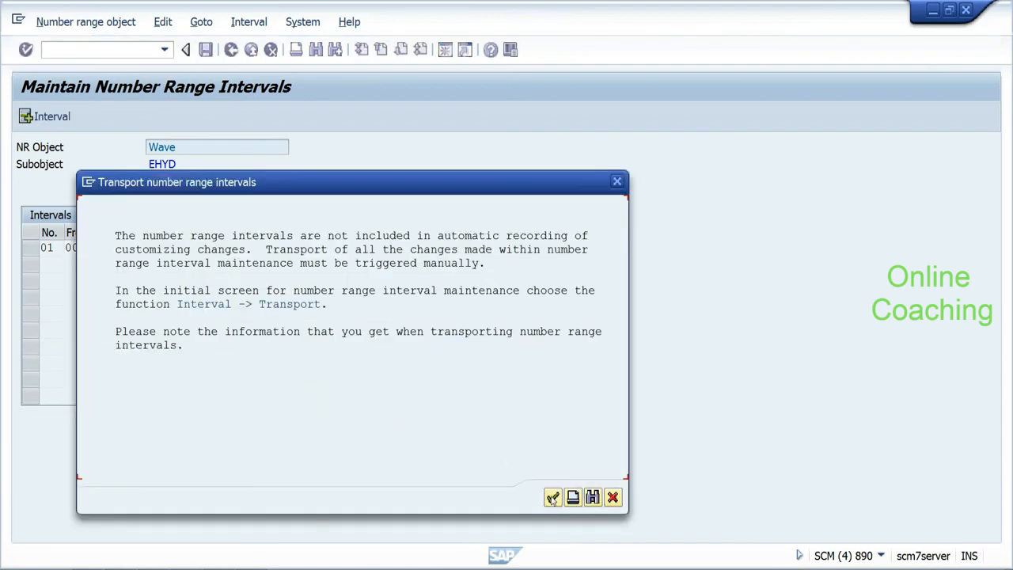
{"action": "left_click", "coordinate": [553, 496]}
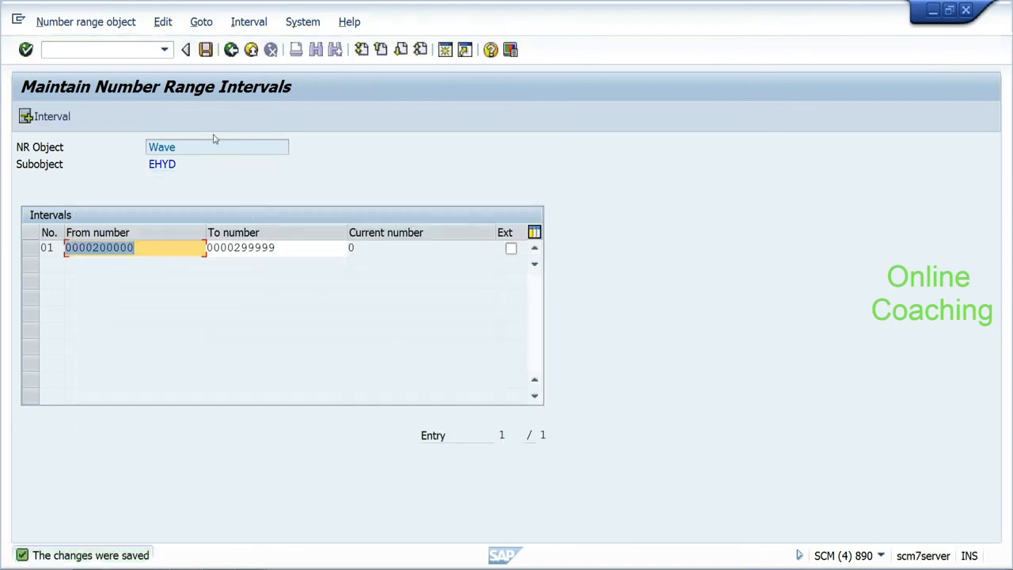
{"action": "left_click", "coordinate": [231, 50]}
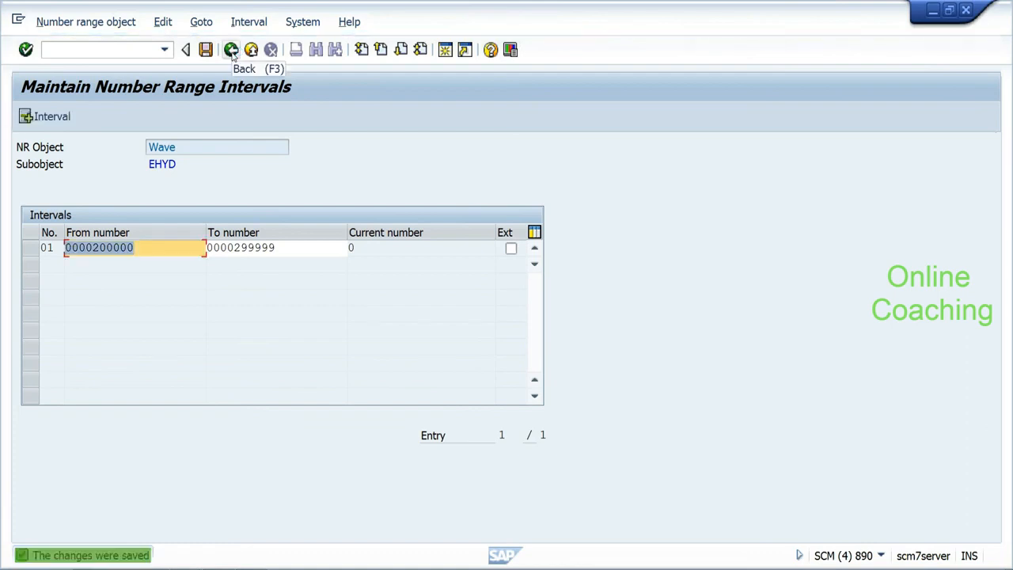
{"action": "left_click", "coordinate": [231, 50]}
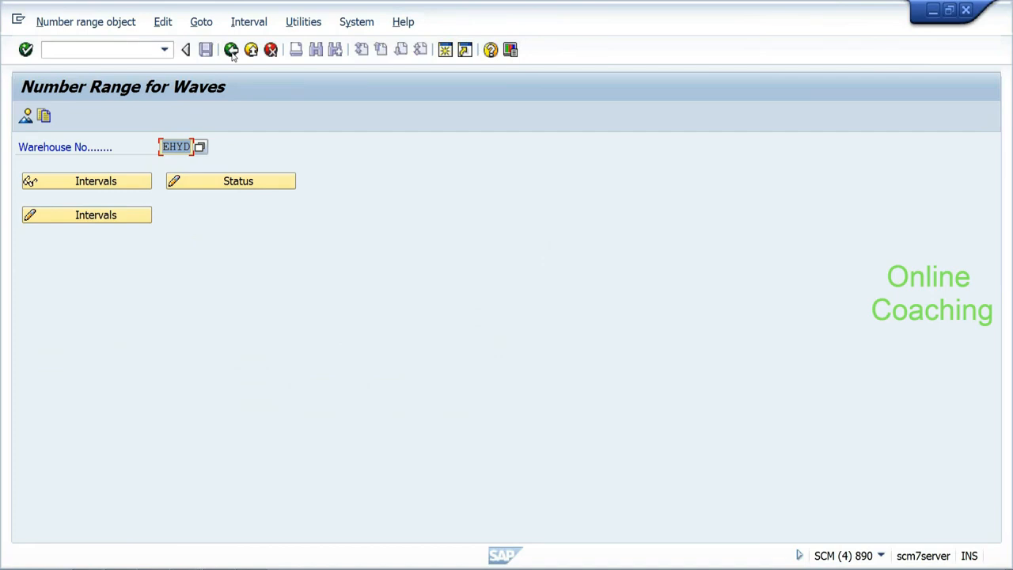
{"action": "left_click", "coordinate": [123, 215]}
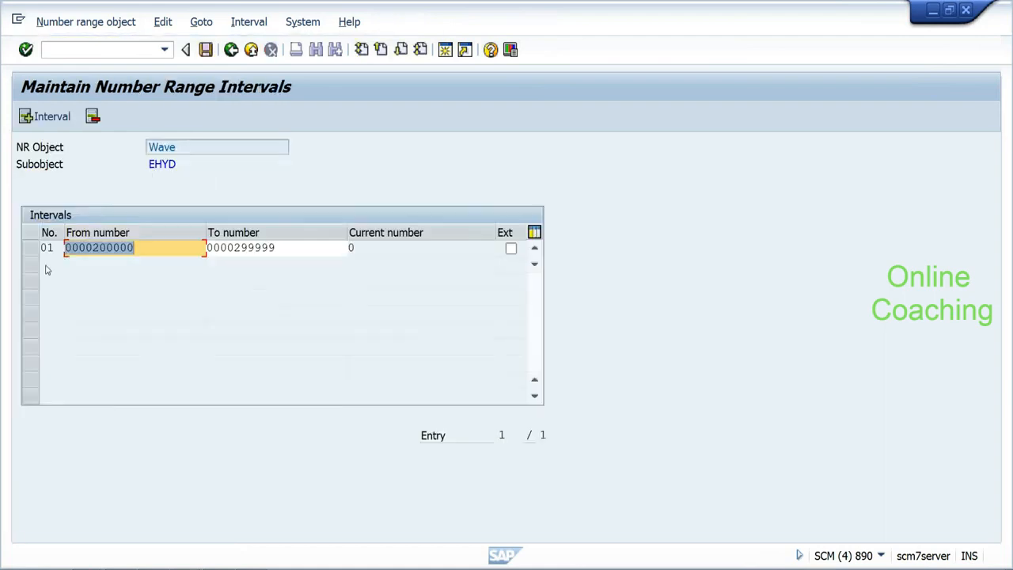
{"action": "left_click", "coordinate": [32, 249]}
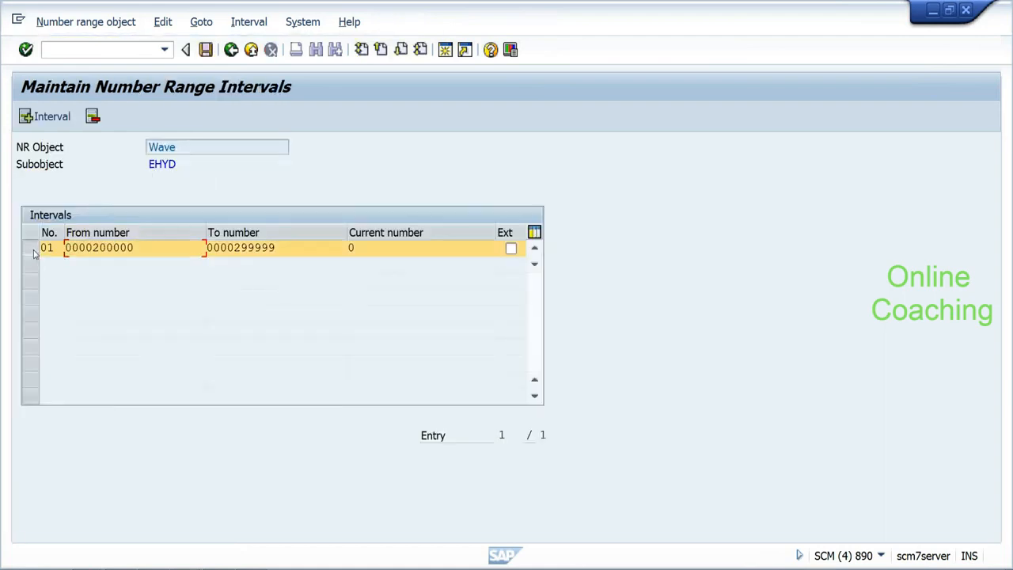
{"action": "left_click", "coordinate": [163, 22]}
{"action": "left_click", "coordinate": [194, 24]}
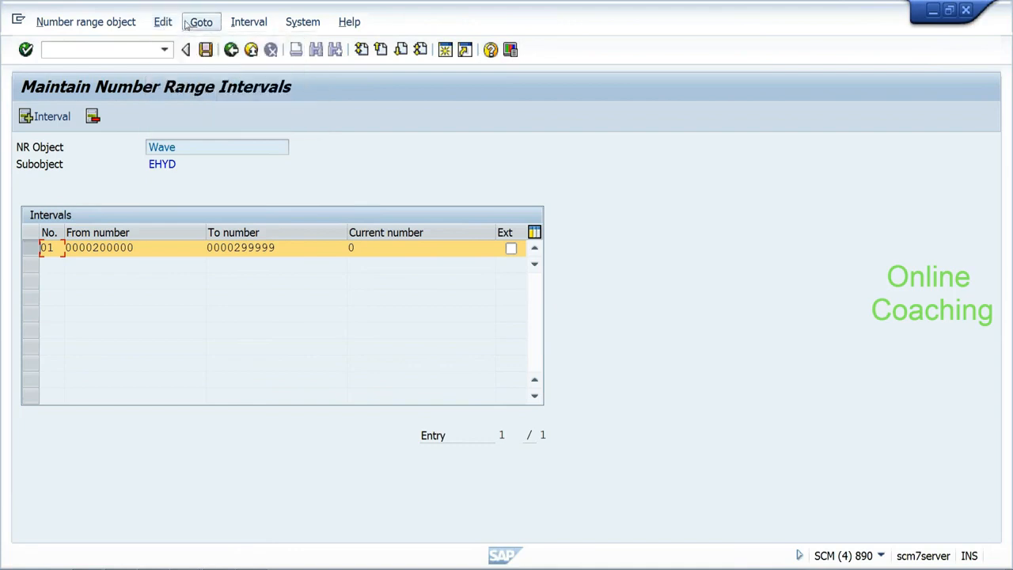
{"action": "mouse_move", "coordinate": [160, 25]}
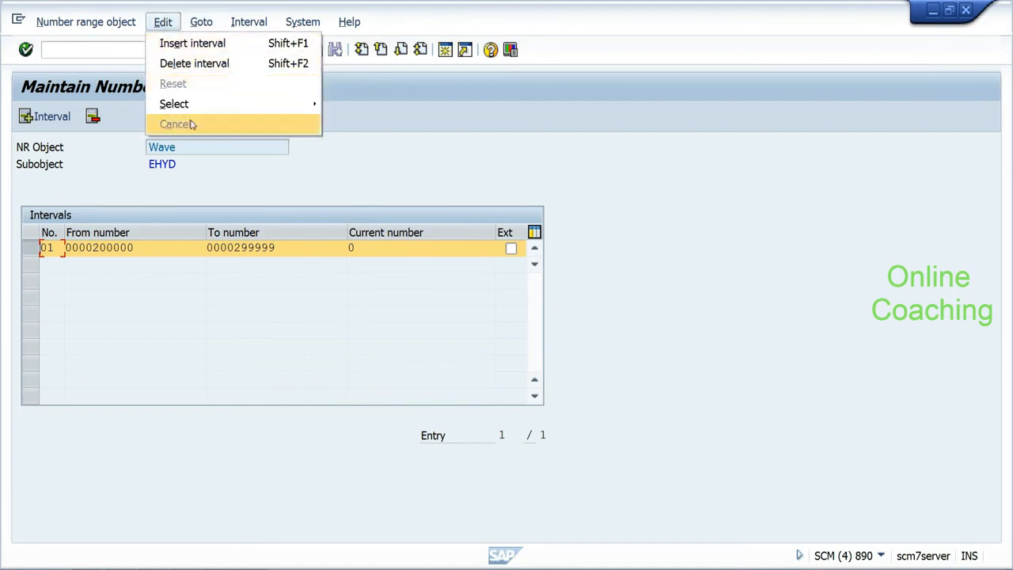
{"action": "mouse_move", "coordinate": [195, 112]}
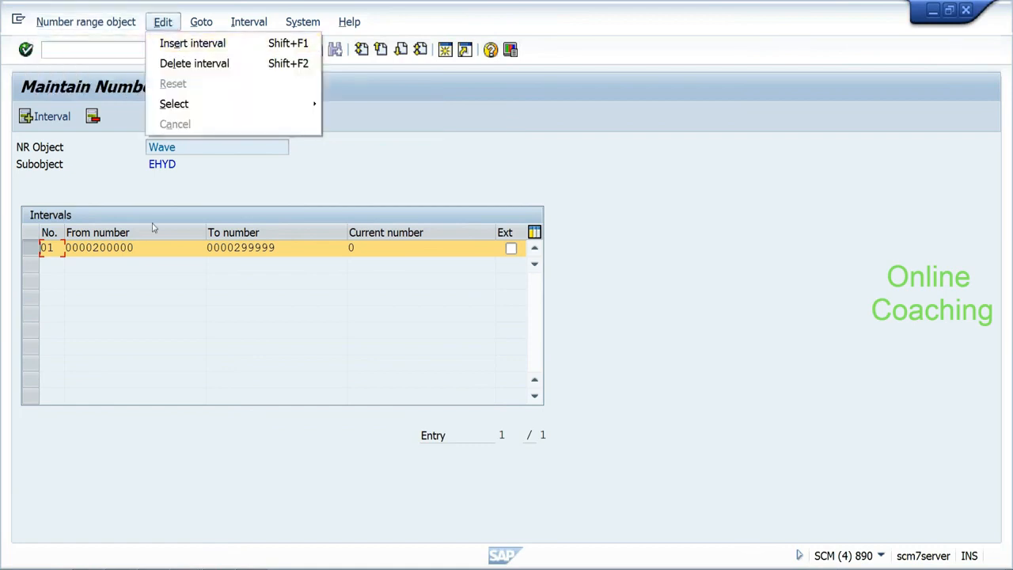
{"action": "left_click", "coordinate": [147, 250]}
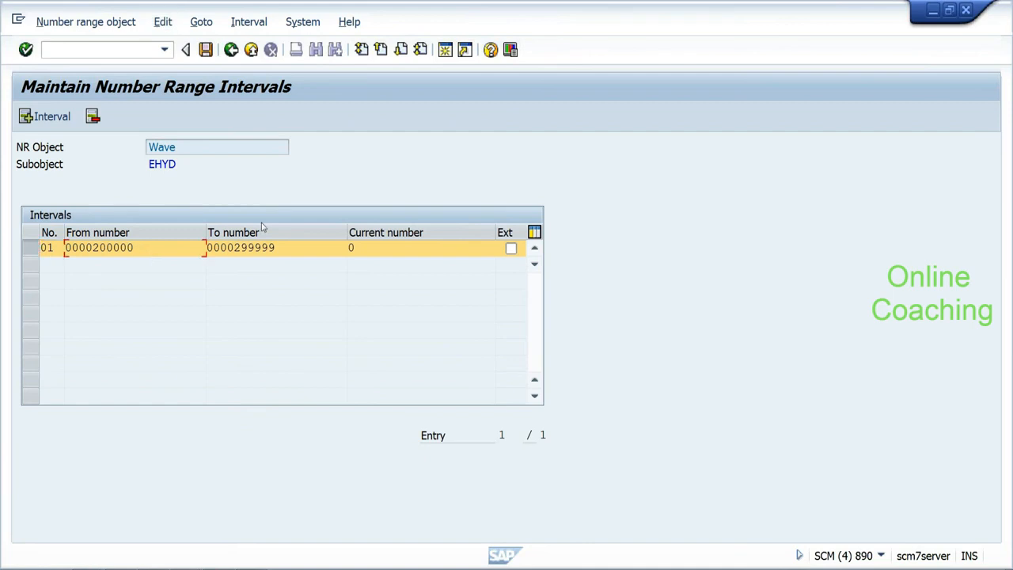
{"action": "left_click", "coordinate": [235, 57]}
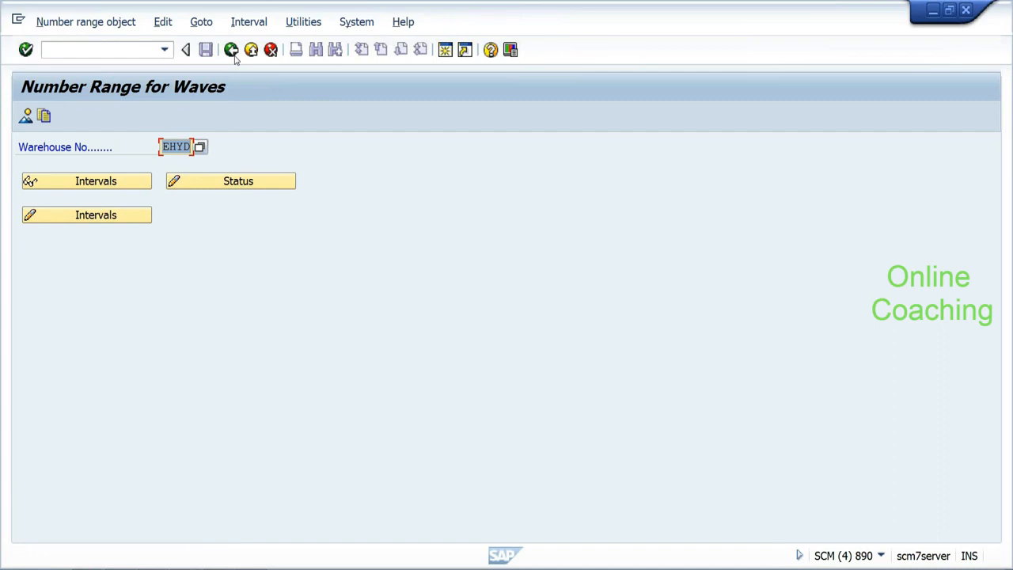
Step: Back out to the activity list and open Define Number Range Intervals for Warehouse Order
{"action": "left_click", "coordinate": [231, 51]}
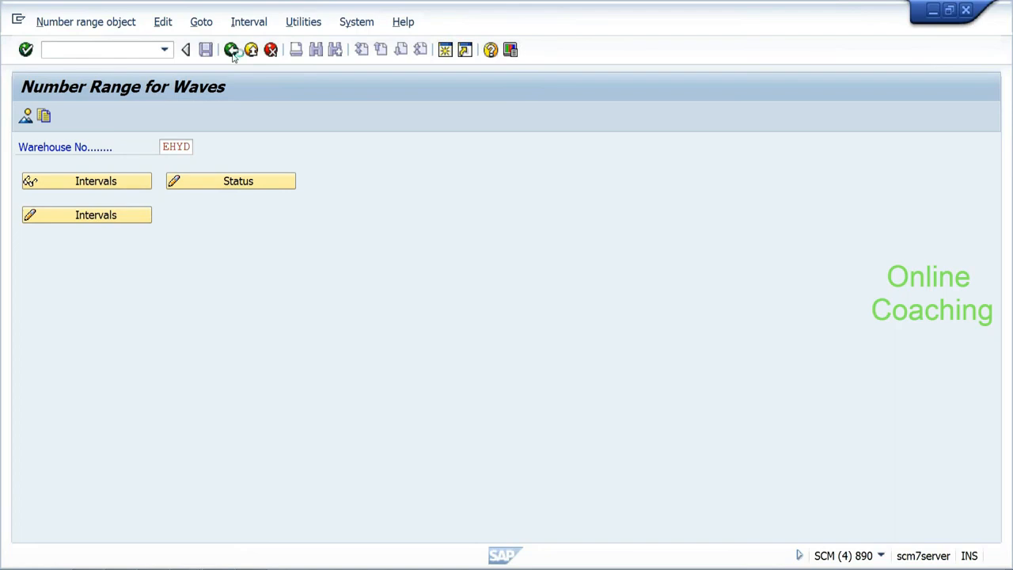
{"action": "left_click", "coordinate": [231, 50]}
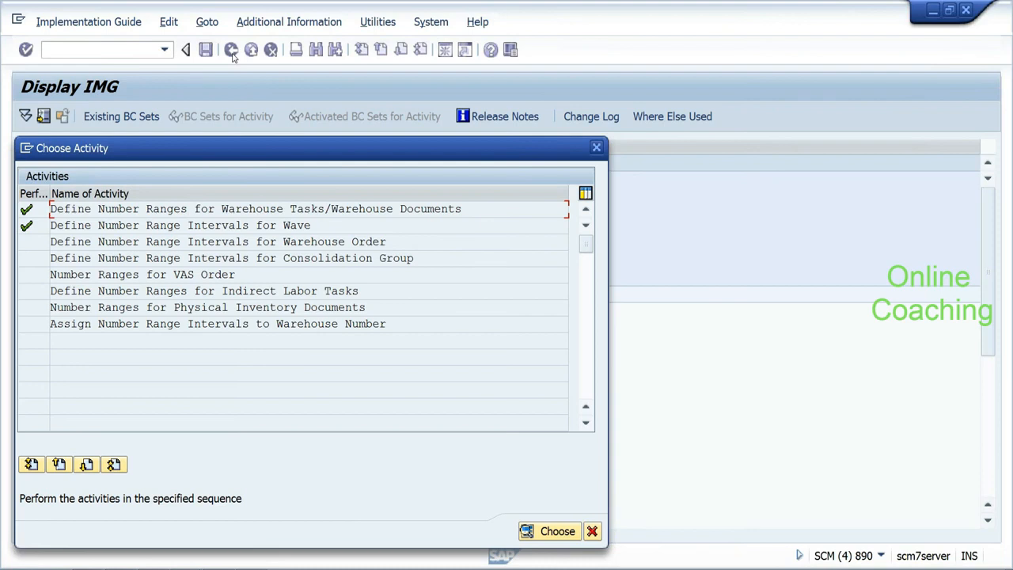
{"action": "left_click", "coordinate": [33, 242]}
{"action": "double_click", "coordinate": [37, 245]}
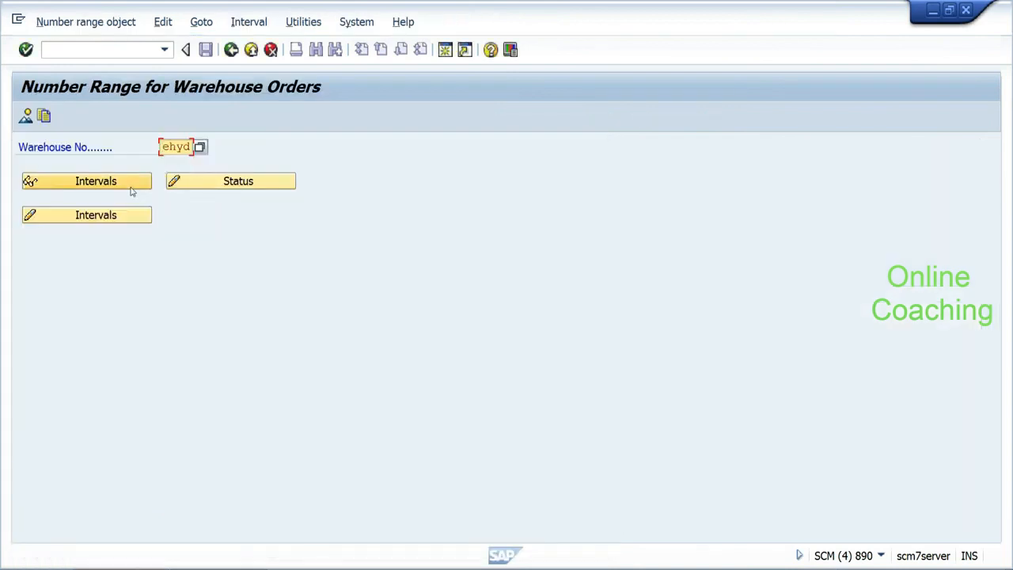
Step: Insert warehouse order interval 01 from 3000000 to 3999999
{"action": "left_click", "coordinate": [130, 215]}
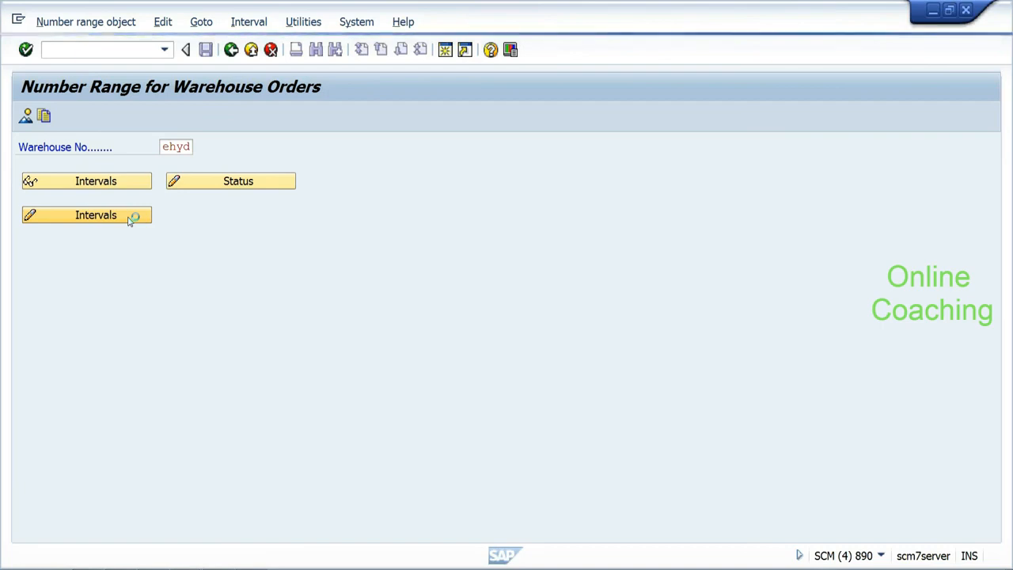
{"action": "left_click", "coordinate": [53, 121]}
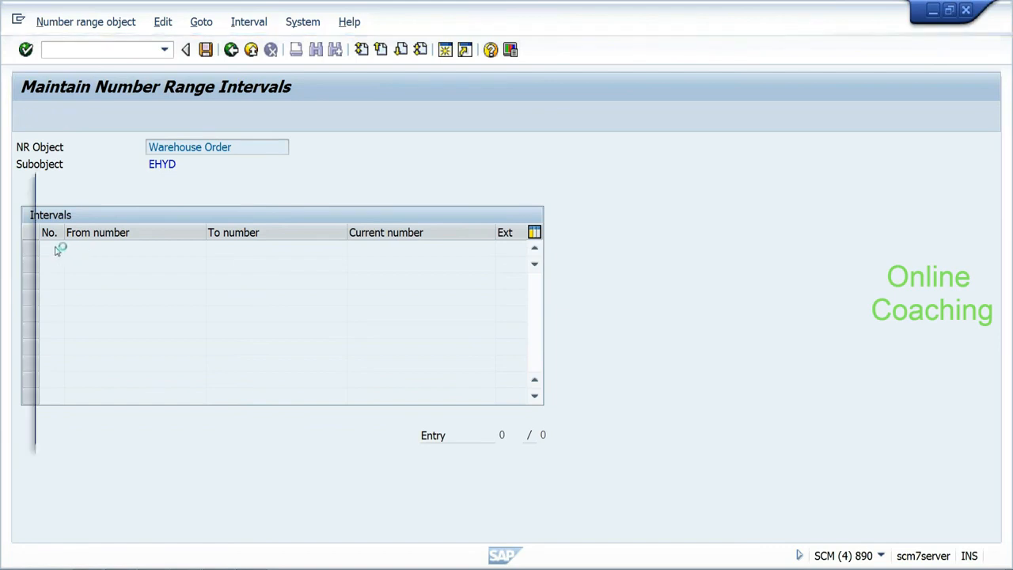
{"action": "type", "text": "01"}
{"action": "key", "text": "Tab"}
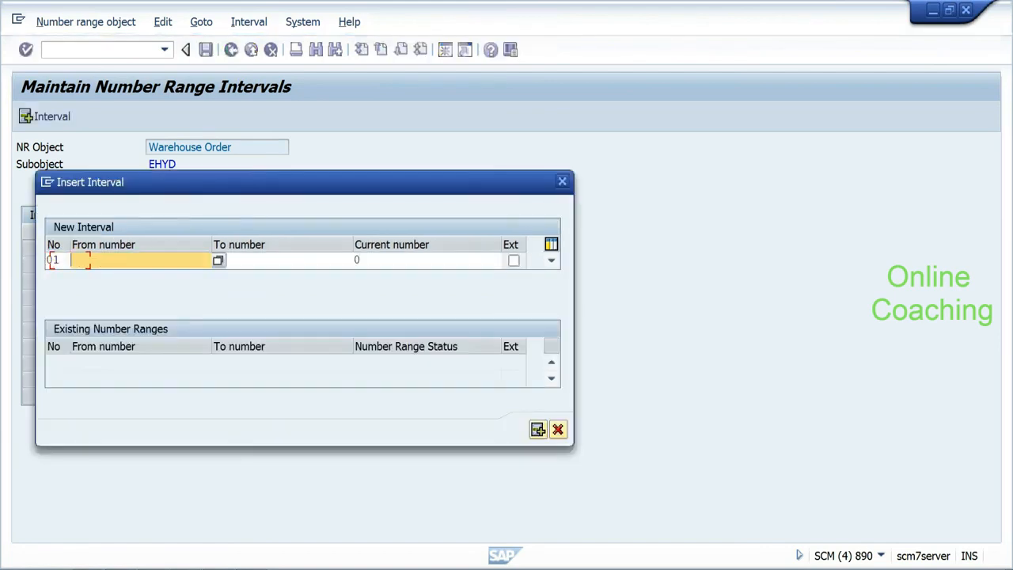
{"action": "type", "text": "2"}
{"action": "key", "text": "BackSpace"}
{"action": "type", "text": "3000000"}
{"action": "key", "text": "Tab"}
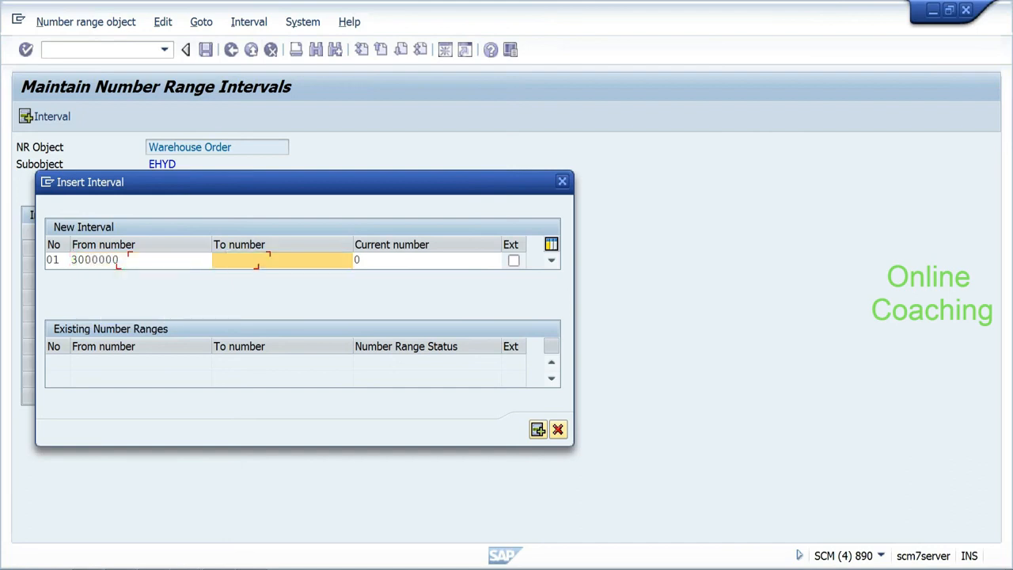
{"action": "type", "text": "3999999"}
{"action": "left_click", "coordinate": [537, 429]}
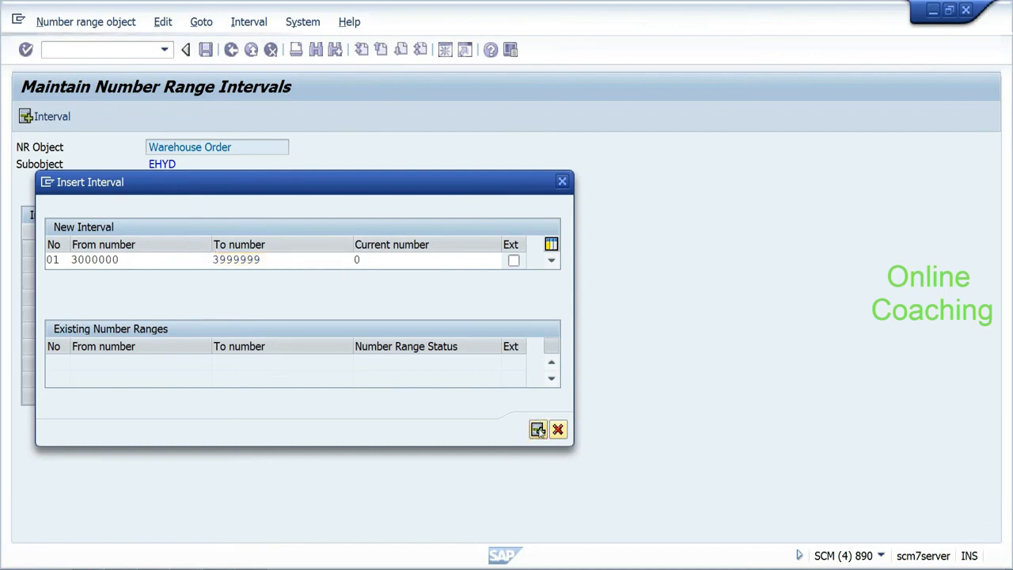
Step: Save the warehouse order interval, acknowledge the transport notice, and go back
{"action": "left_click", "coordinate": [205, 50]}
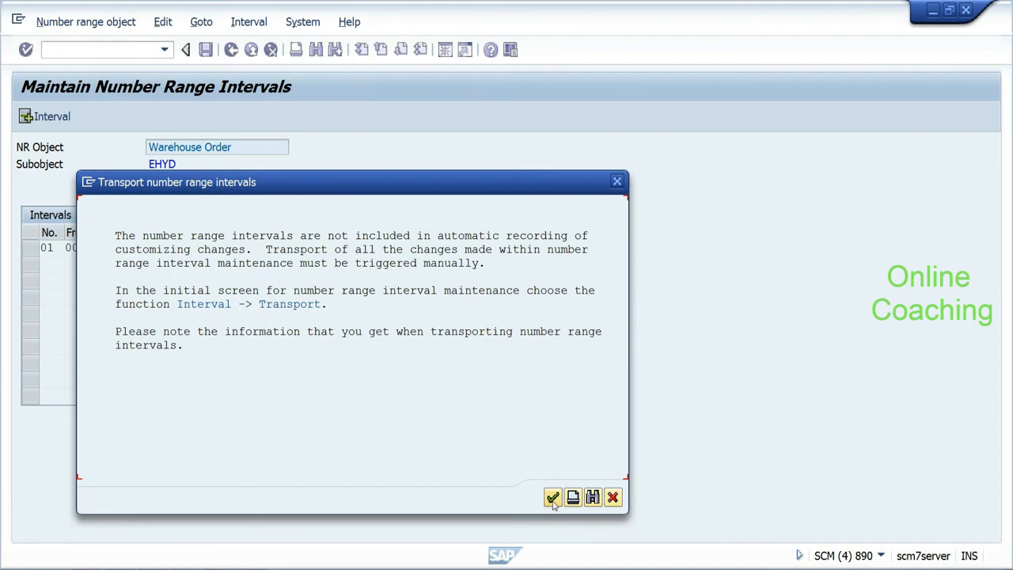
{"action": "left_click", "coordinate": [552, 497]}
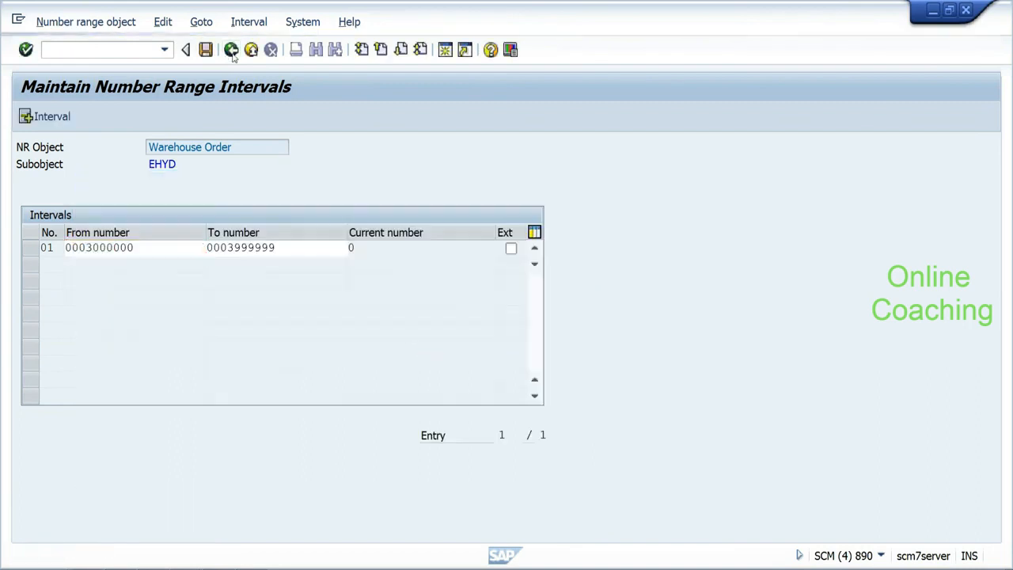
{"action": "left_click", "coordinate": [231, 50]}
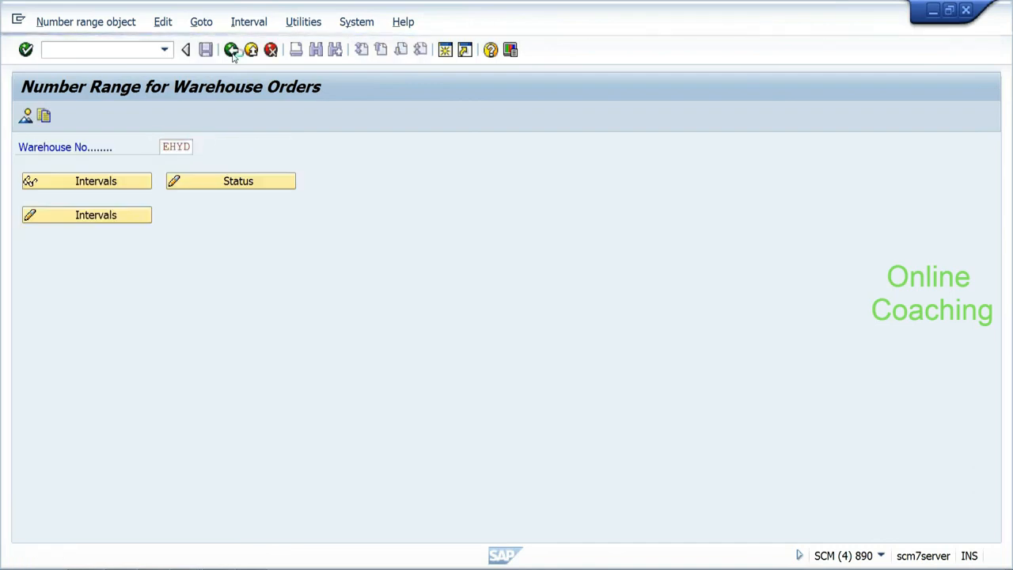
Step: Open the Consolidation Group number range intervals for warehouse ehyd in change mode
{"action": "left_click", "coordinate": [231, 50]}
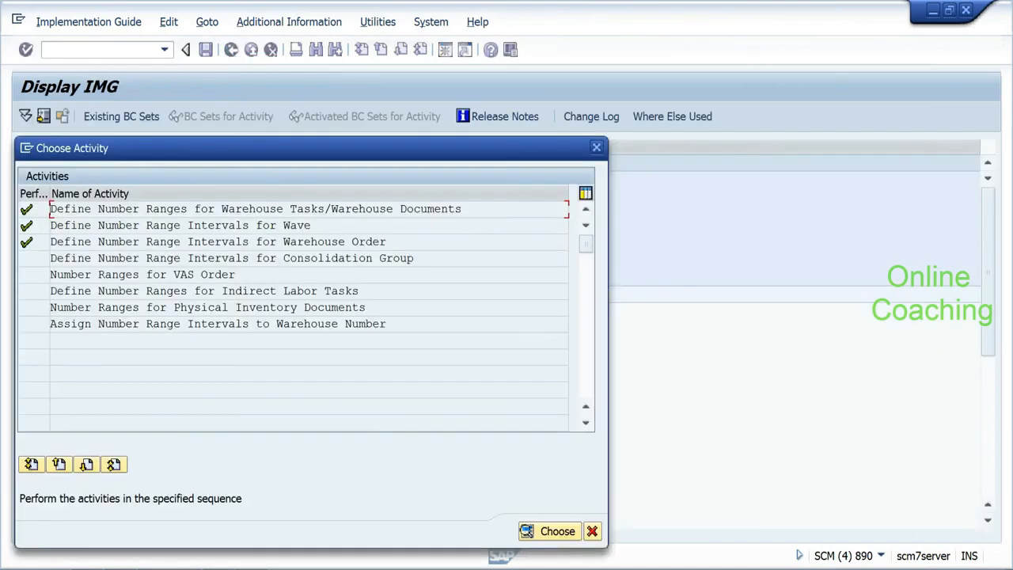
{"action": "double_click", "coordinate": [32, 261]}
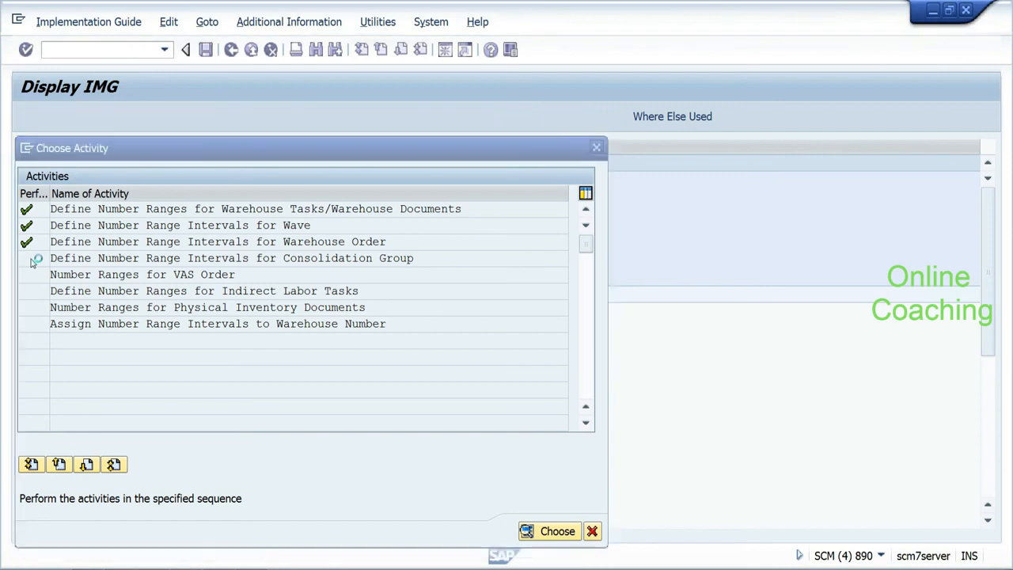
{"action": "key", "text": "BackSpace"}
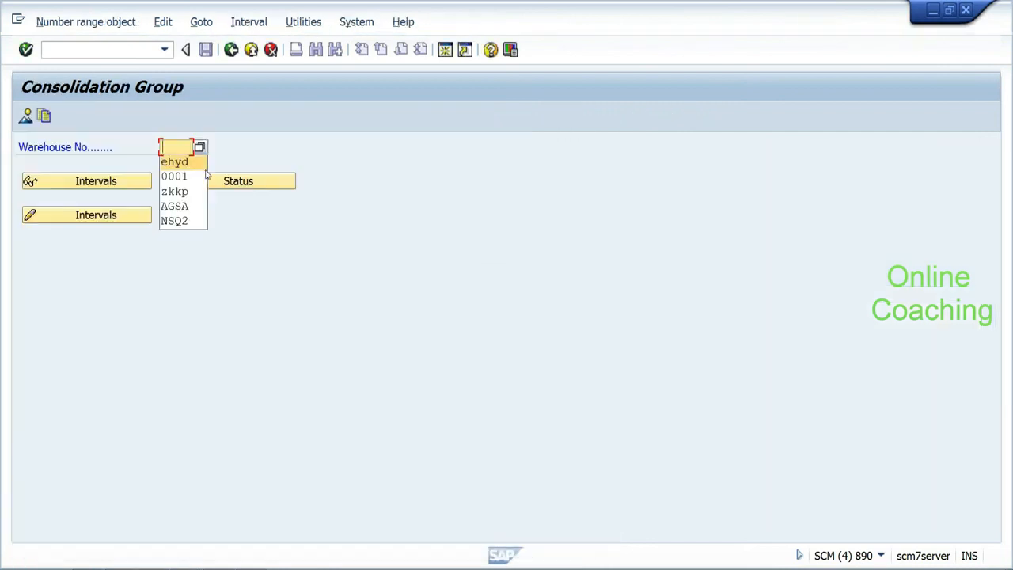
{"action": "key", "text": "Return"}
{"action": "left_click", "coordinate": [115, 215]}
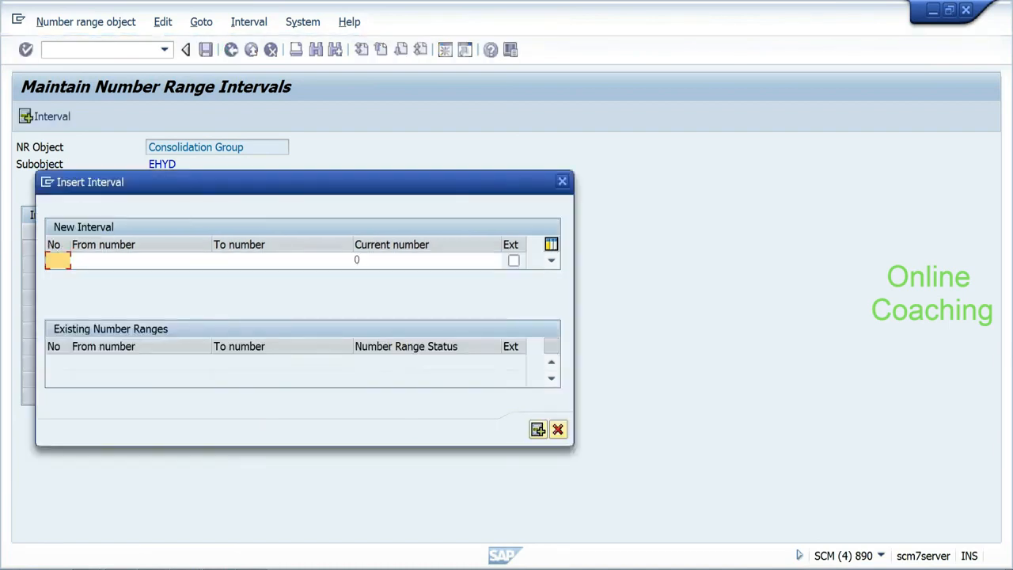
{"action": "key", "text": "Tab"}
{"action": "type", "text": "0000"}
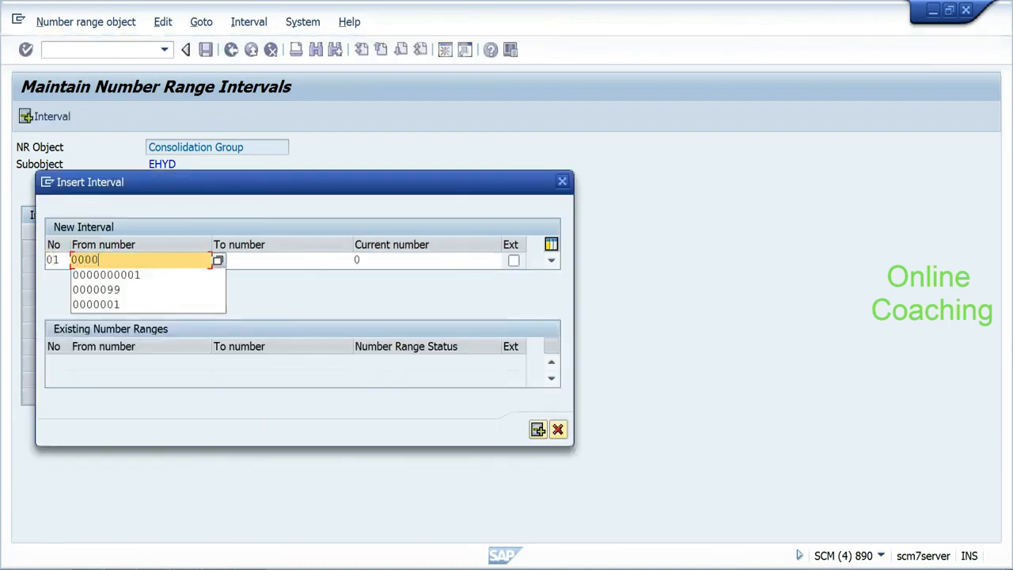
{"action": "type", "text": "000"}
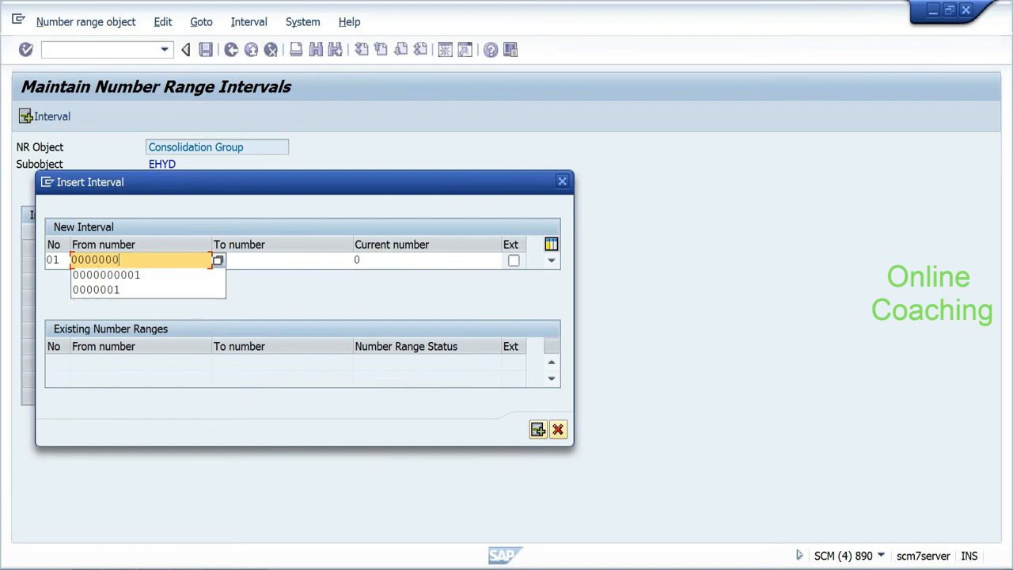
{"action": "type", "text": "1"}
{"action": "key", "text": "Tab"}
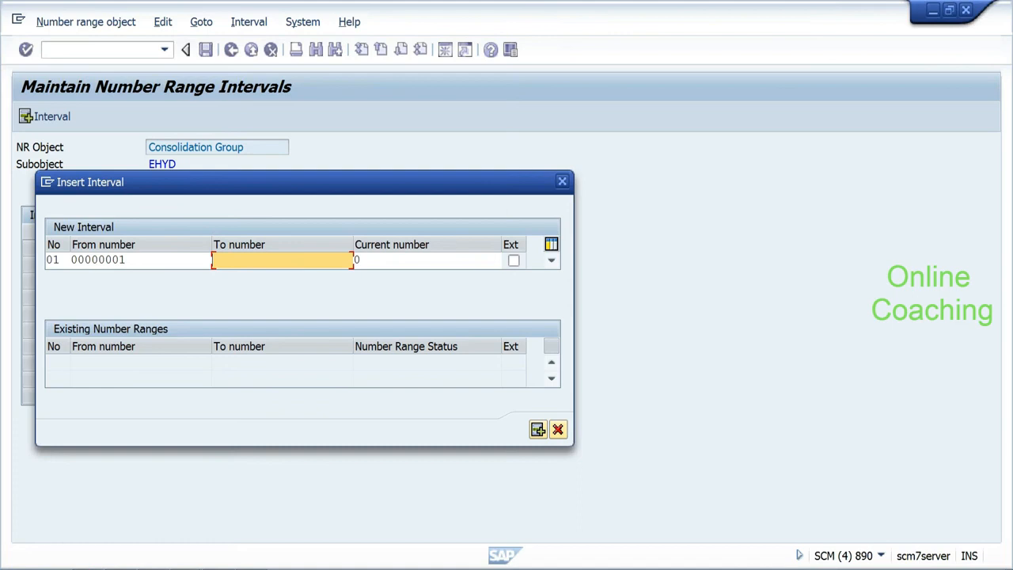
{"action": "type", "text": "9"}
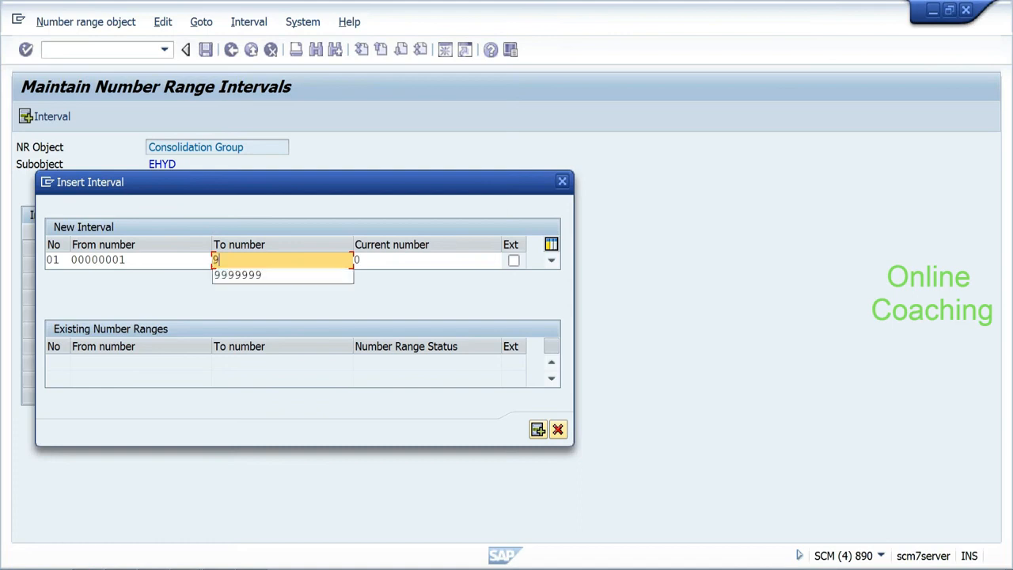
{"action": "type", "text": "9999999"}
{"action": "left_click", "coordinate": [538, 429]}
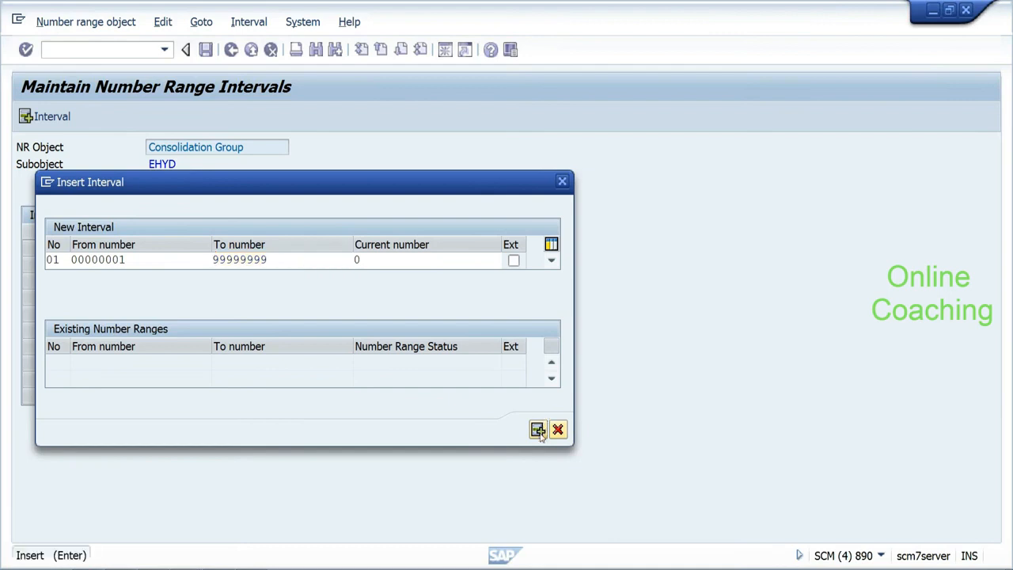
{"action": "left_click", "coordinate": [205, 50]}
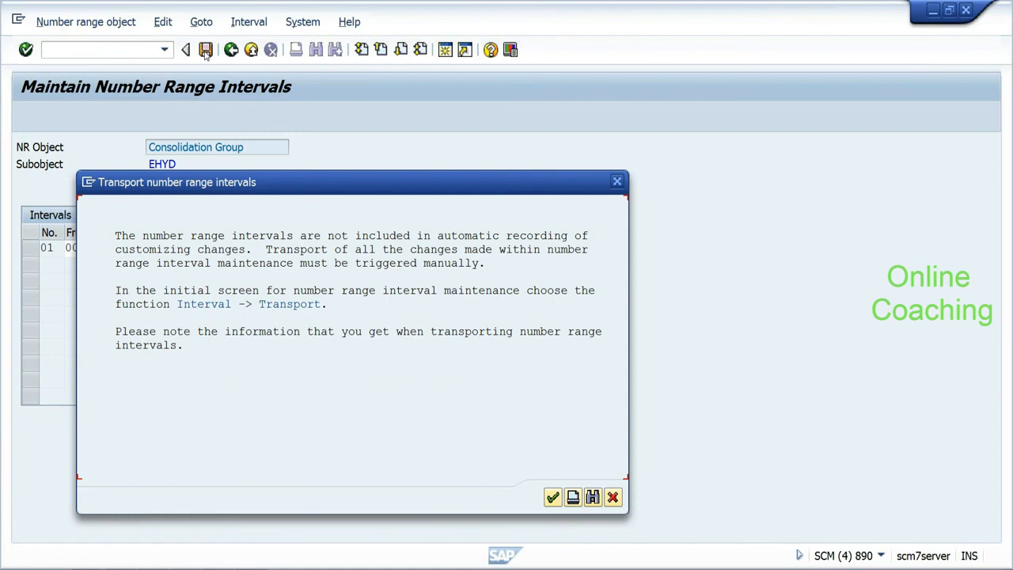
{"action": "left_click", "coordinate": [553, 498]}
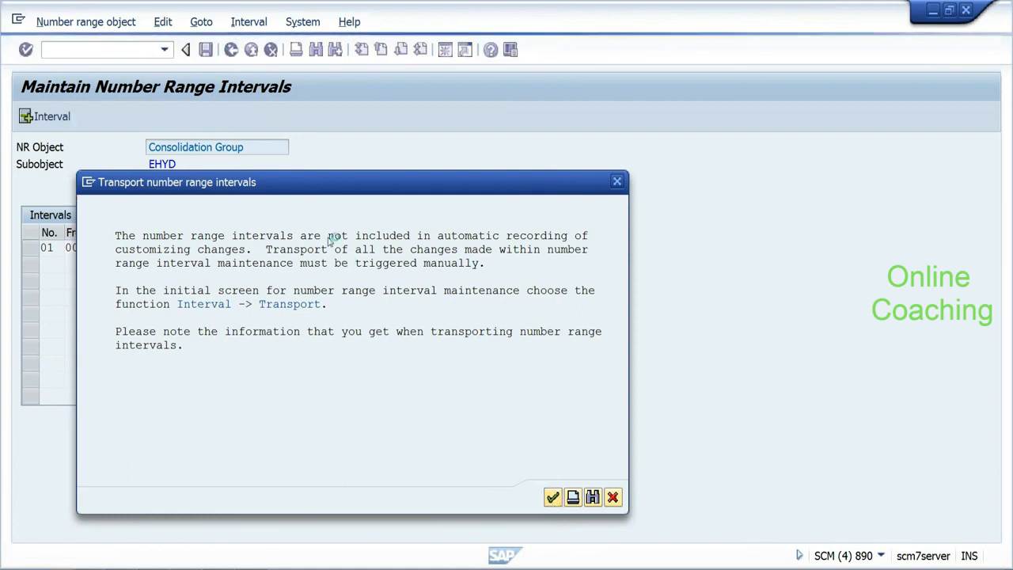
{"action": "left_click", "coordinate": [231, 50]}
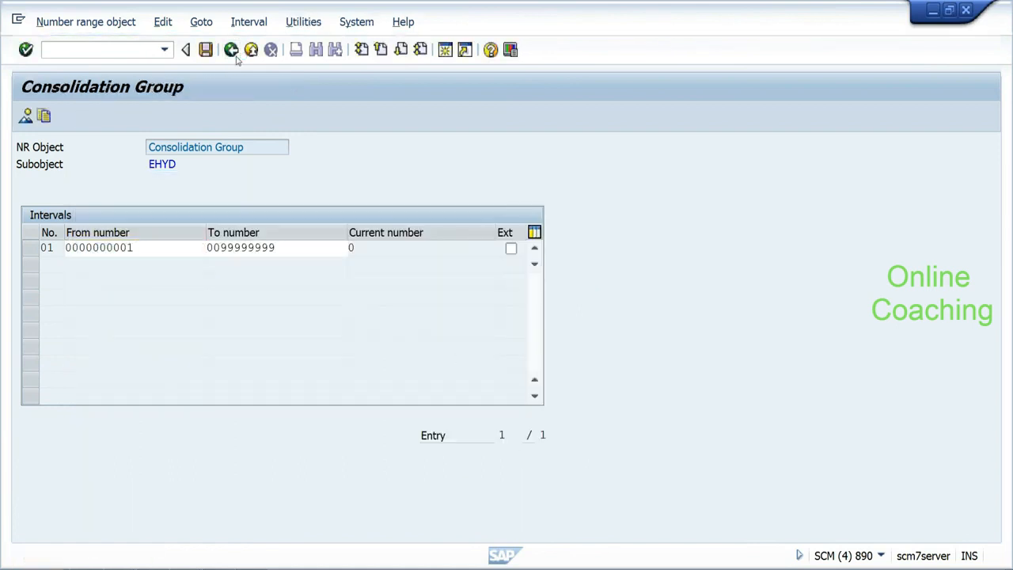
{"action": "left_click", "coordinate": [231, 50]}
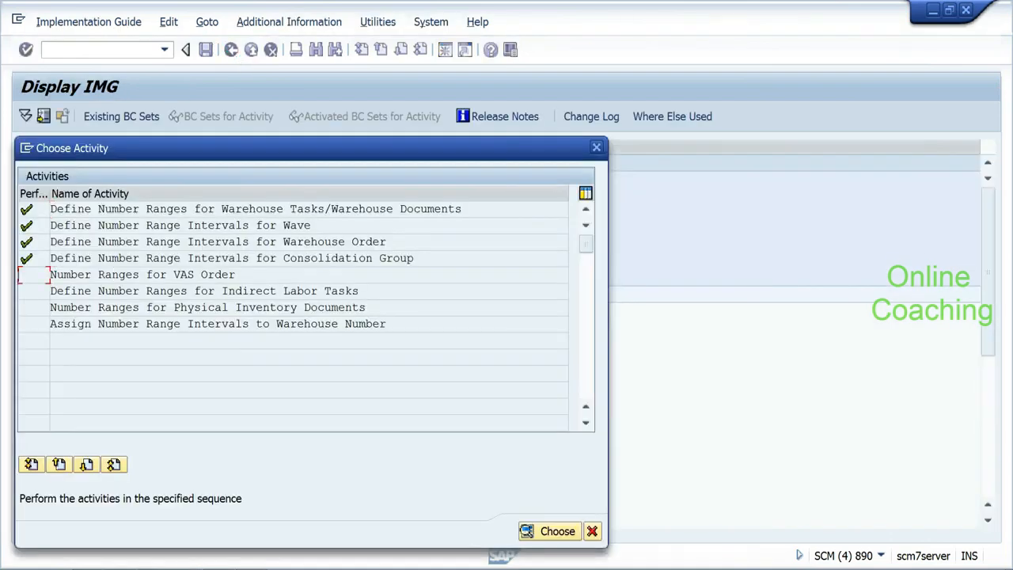
Step: Open the VAS Order number range intervals for warehouse ehyd in change mode
{"action": "double_click", "coordinate": [45, 274]}
{"action": "type", "text": "e"}
{"action": "left_click", "coordinate": [174, 161]}
{"action": "left_click", "coordinate": [122, 217]}
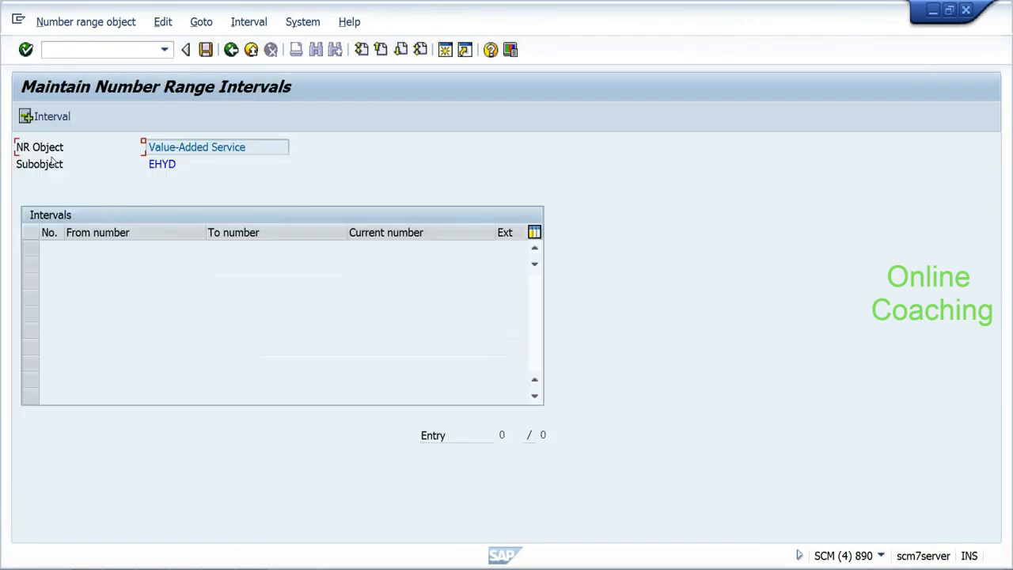
Step: Insert Value-Added Service interval 01 from 500000 to 599999, save it, and go back
{"action": "left_click", "coordinate": [52, 116]}
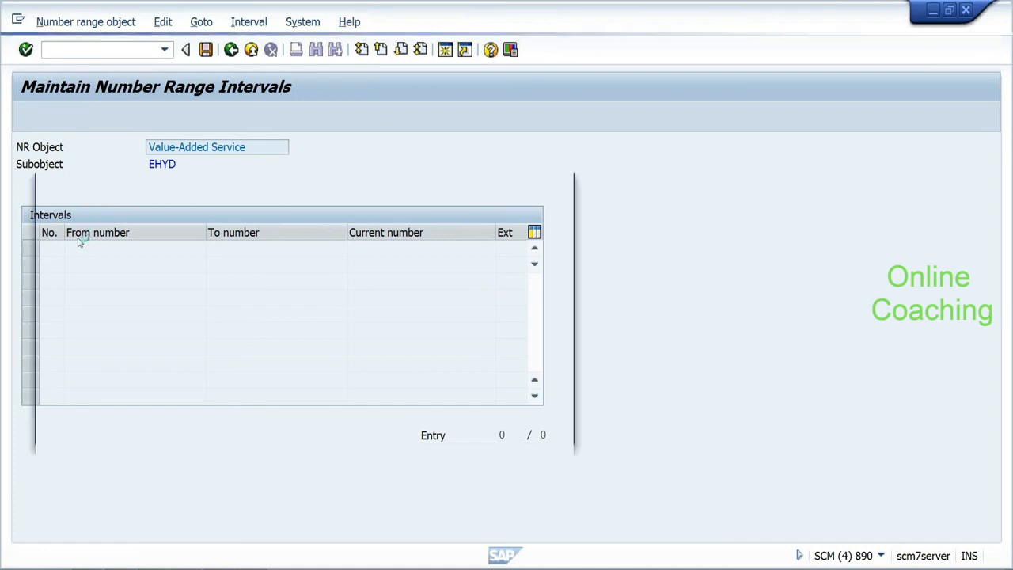
{"action": "type", "text": "01"}
{"action": "key", "text": "Tab"}
{"action": "type", "text": "50000"}
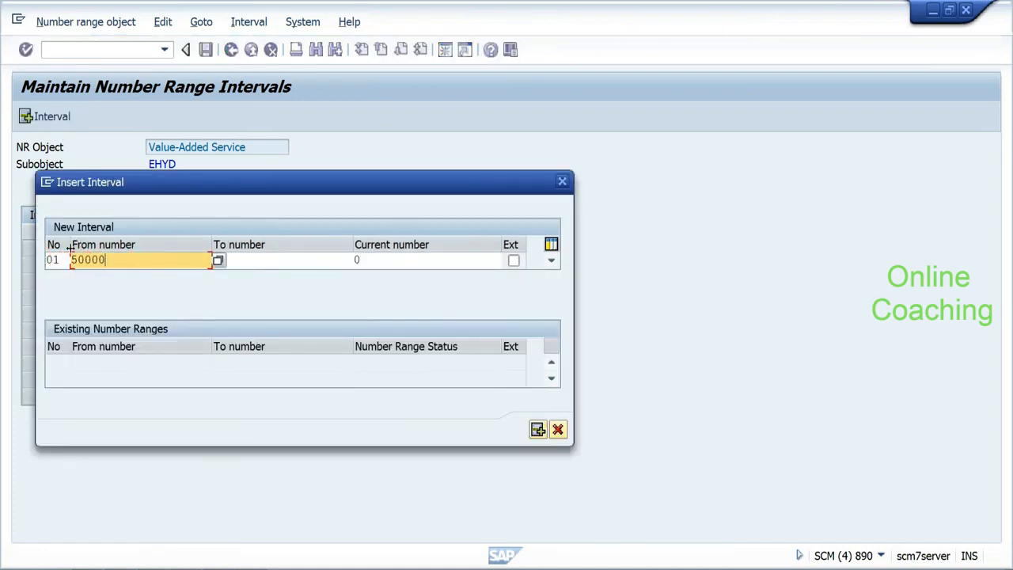
{"action": "type", "text": "0"}
{"action": "key", "text": "Tab"}
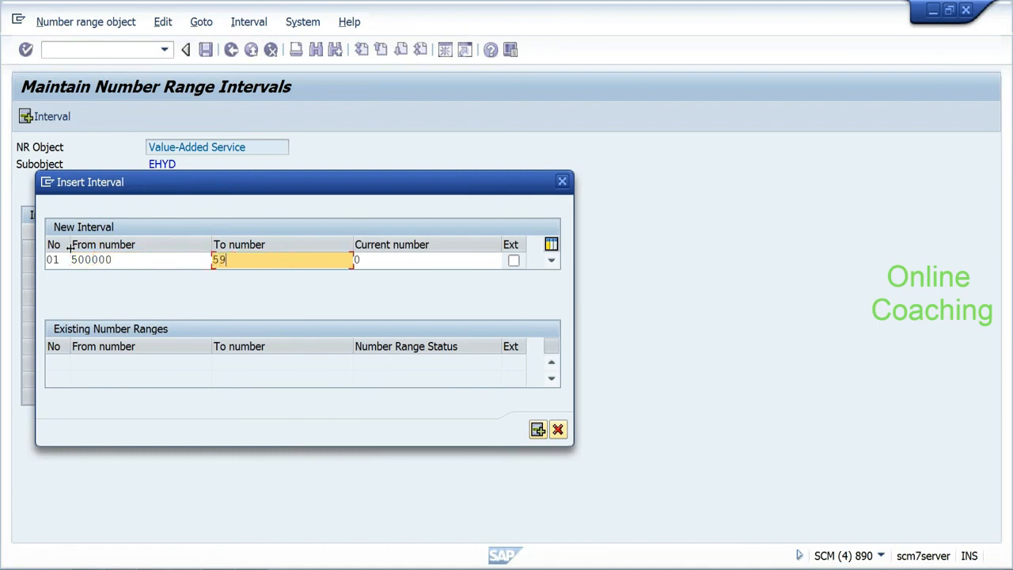
{"action": "type", "text": "599999"}
{"action": "left_click", "coordinate": [538, 429]}
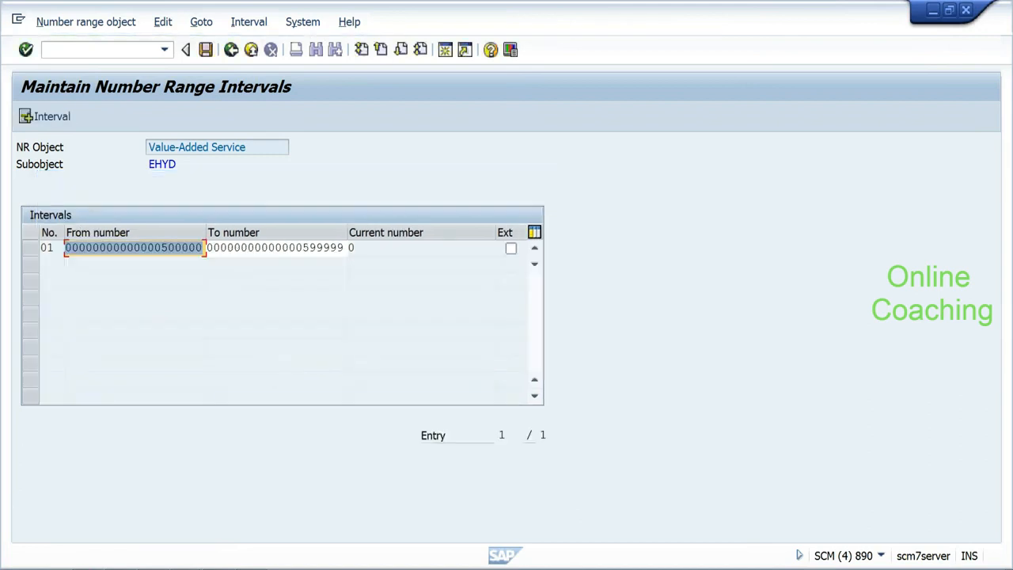
{"action": "left_click", "coordinate": [207, 50]}
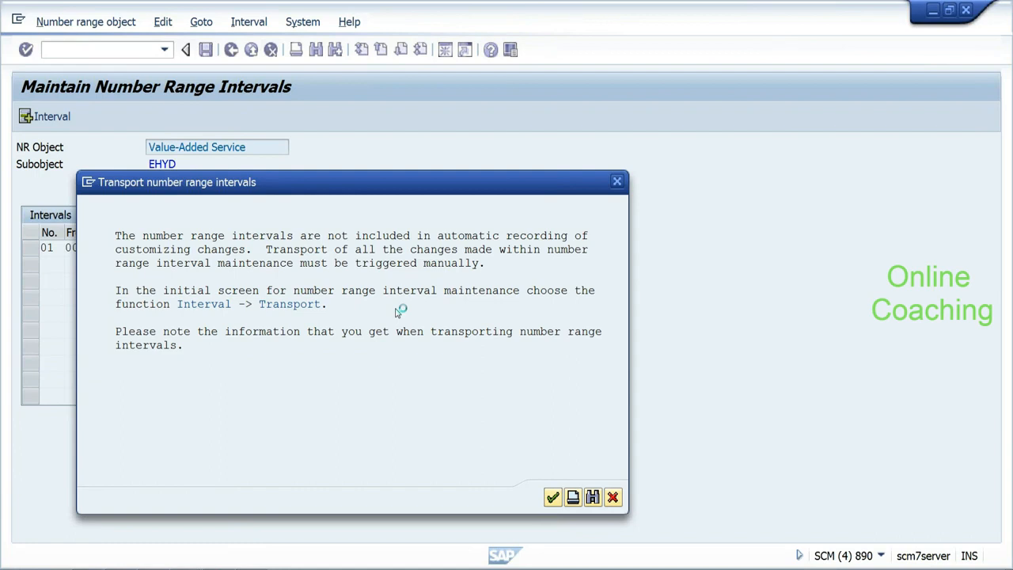
{"action": "key", "text": "Return"}
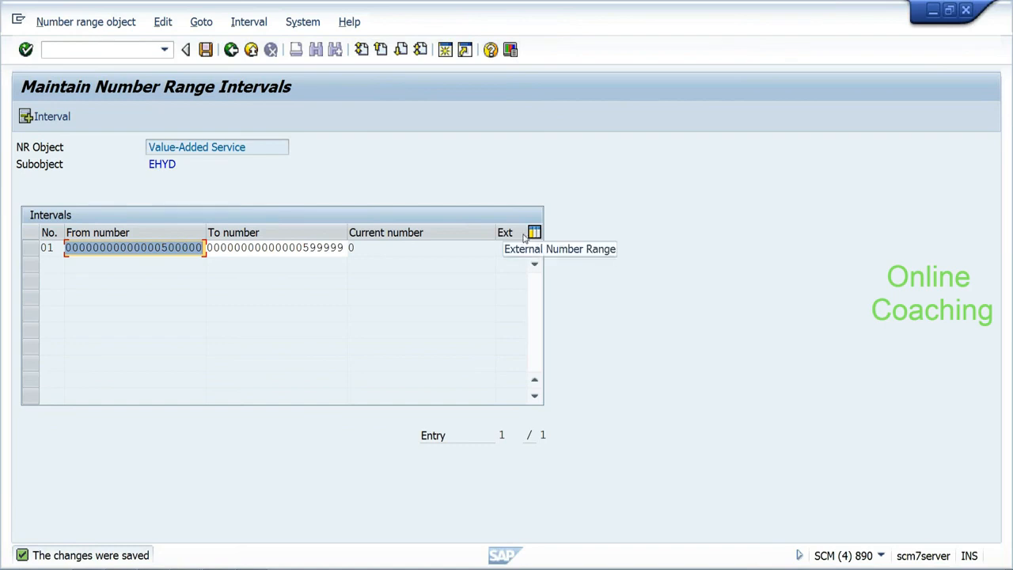
{"action": "left_click", "coordinate": [232, 51]}
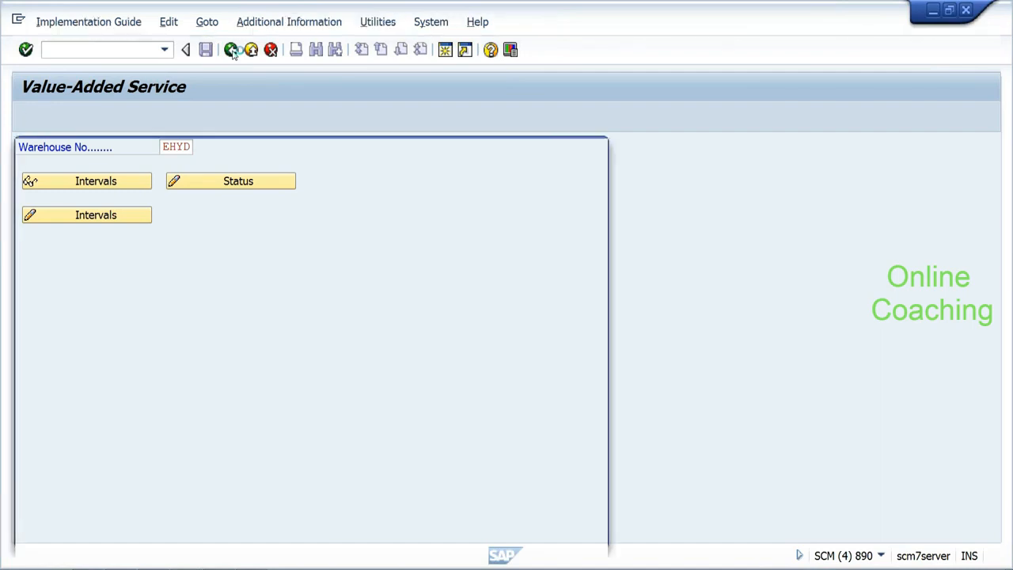
Step: Open the Indirect Labor Task number range intervals for warehouse ehyd in change mode
{"action": "double_click", "coordinate": [34, 297]}
{"action": "type", "text": "e"}
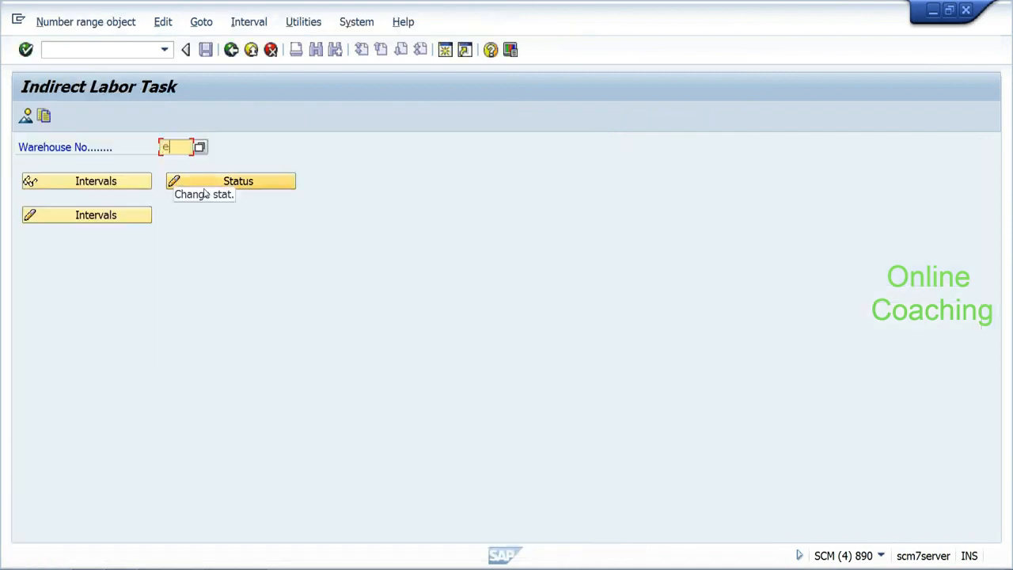
{"action": "left_click", "coordinate": [187, 163]}
{"action": "left_click", "coordinate": [113, 216]}
Step: Add interval 01 from 7000001 to 7999999, save it, and return to the activity list
{"action": "left_click", "coordinate": [63, 117]}
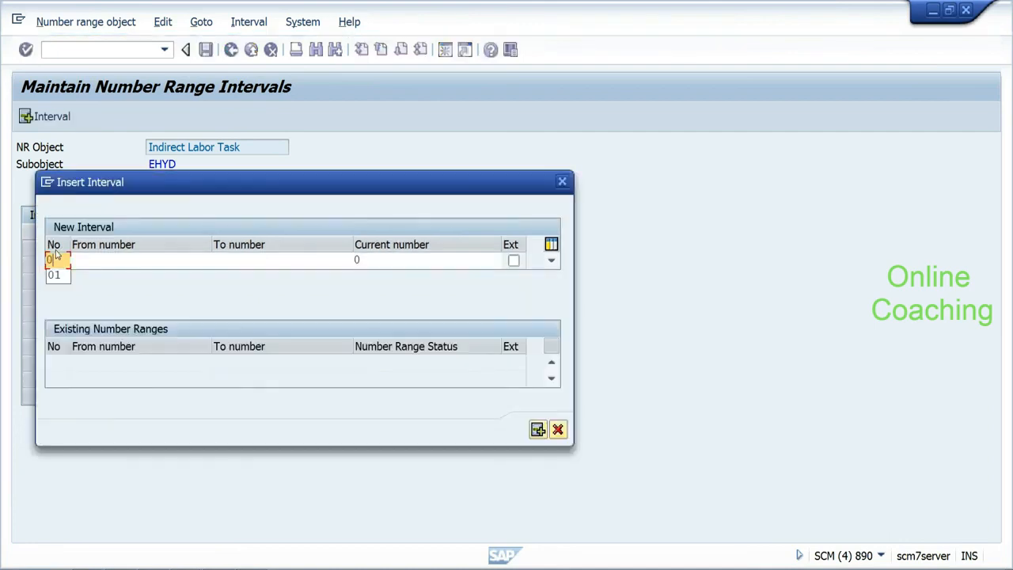
{"action": "type", "text": "000001"}
{"action": "key", "text": "Tab"}
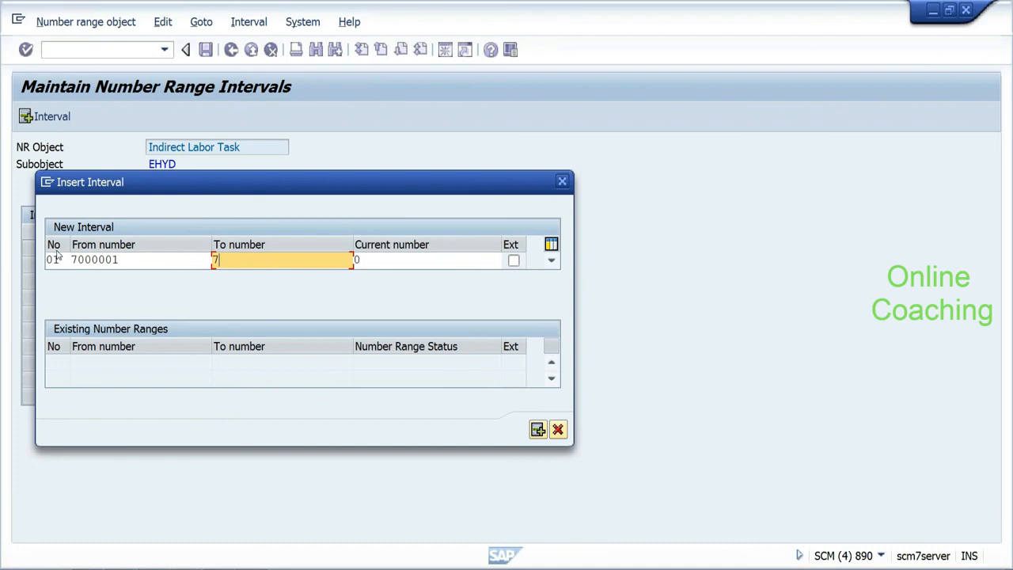
{"action": "type", "text": "7999999"}
{"action": "left_click", "coordinate": [538, 429]}
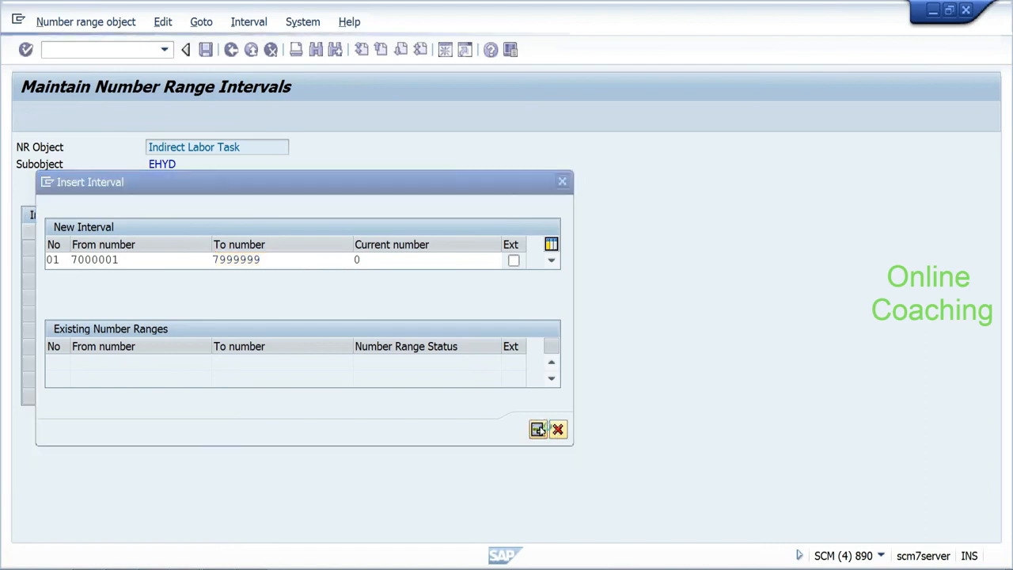
{"action": "left_click", "coordinate": [205, 49]}
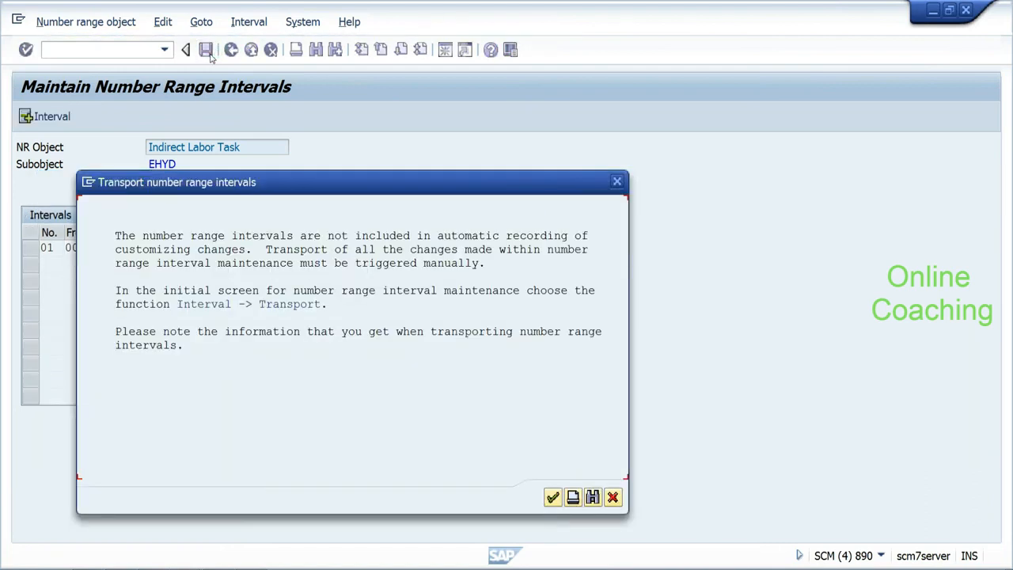
{"action": "left_click", "coordinate": [552, 497]}
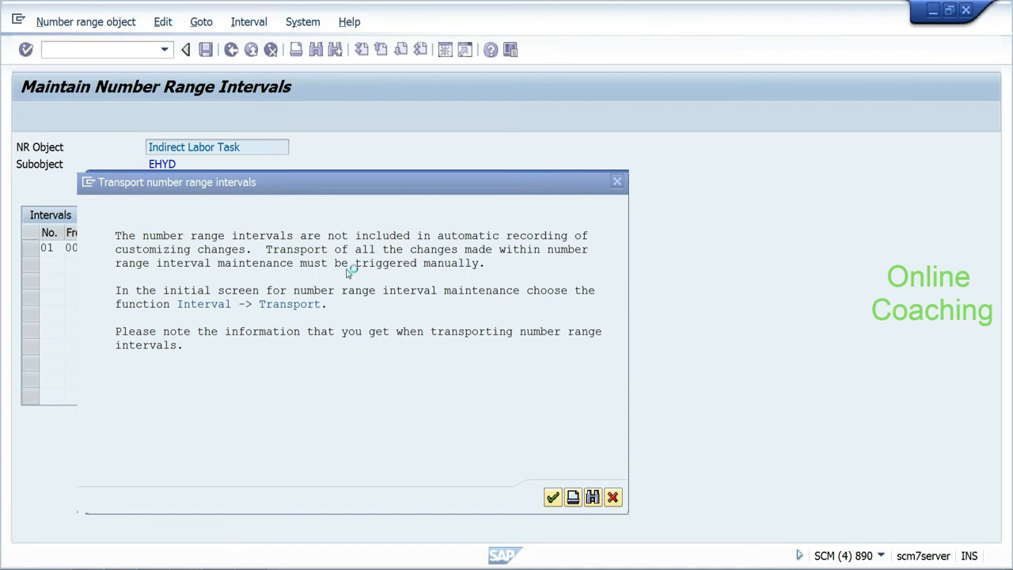
{"action": "left_click", "coordinate": [230, 52]}
{"action": "left_click", "coordinate": [230, 52]}
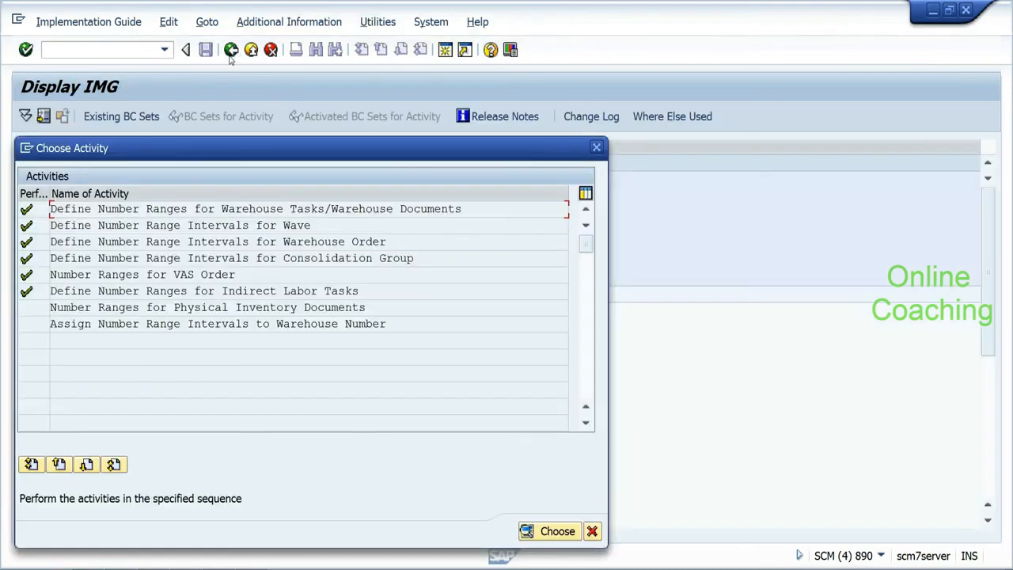
Step: Open physical inventory document intervals and enter year 2012, 00000001 to 99999999
{"action": "double_click", "coordinate": [30, 310]}
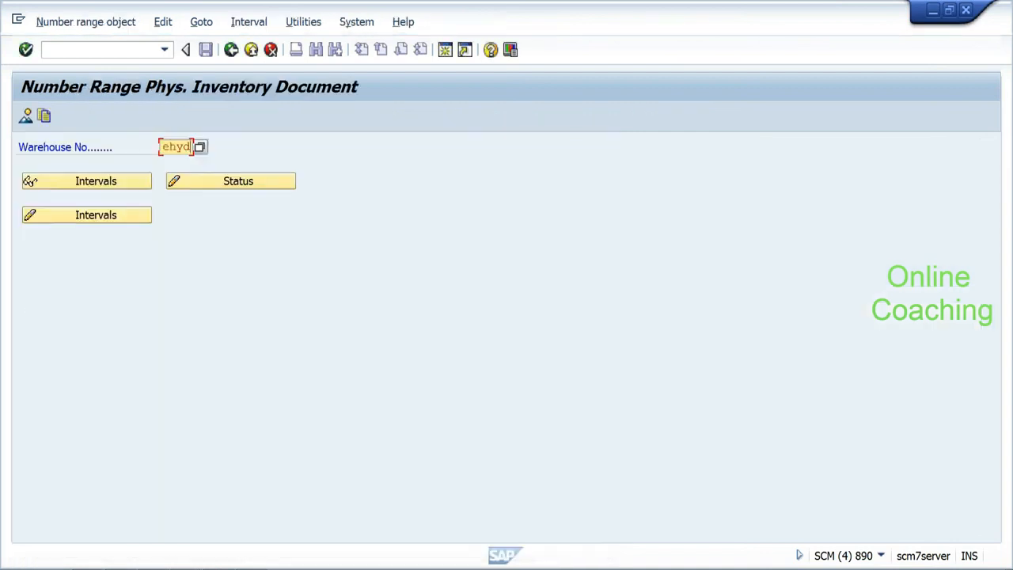
{"action": "left_click", "coordinate": [131, 216]}
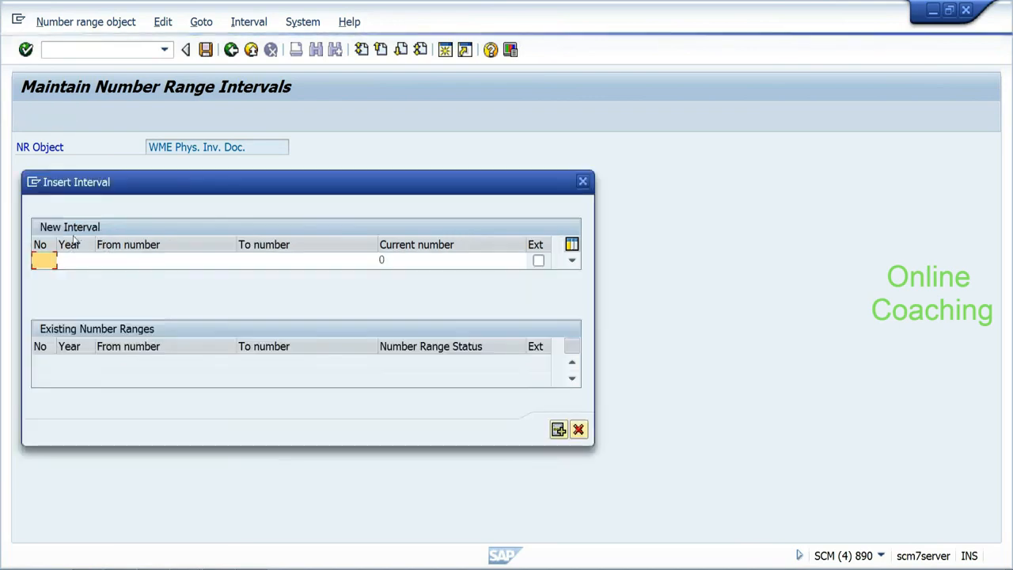
{"action": "type", "text": "01"}
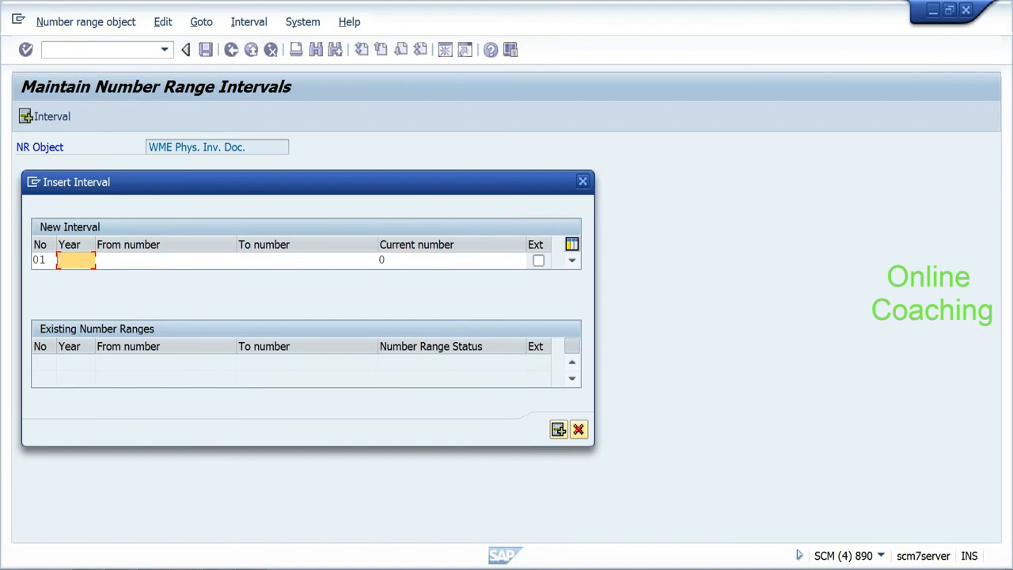
{"action": "type", "text": "2012"}
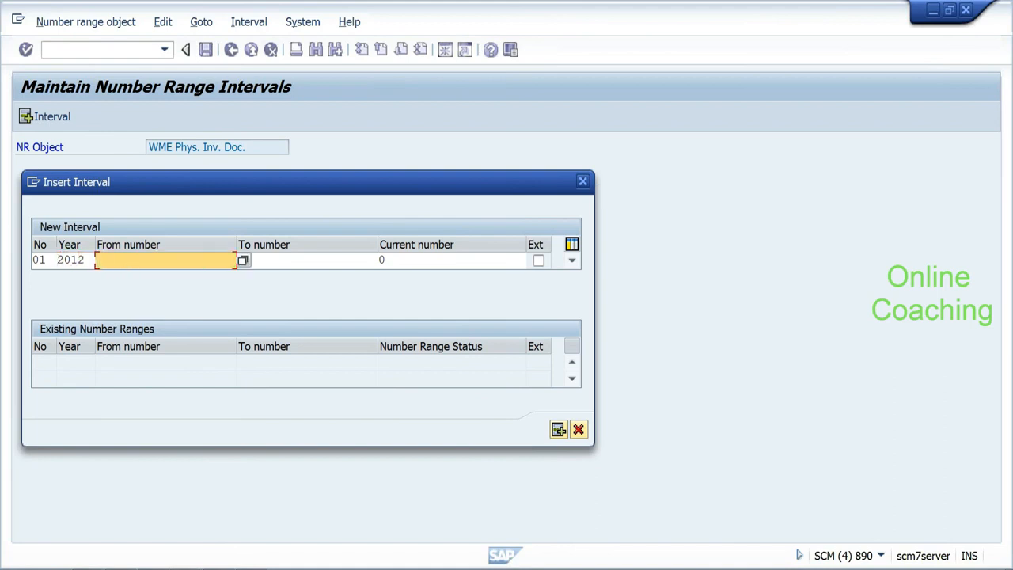
{"action": "type", "text": "0000000"}
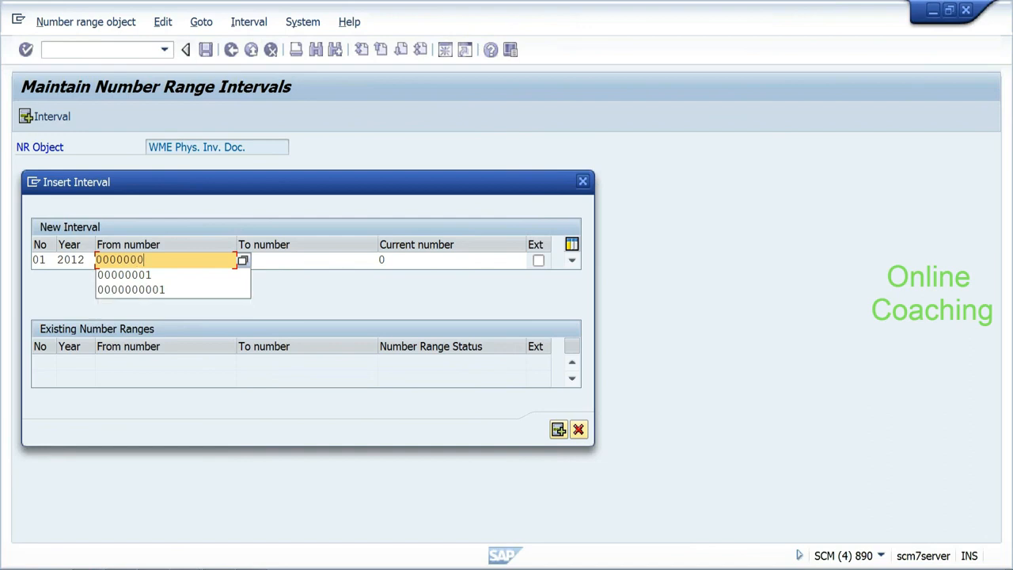
{"action": "type", "text": "1"}
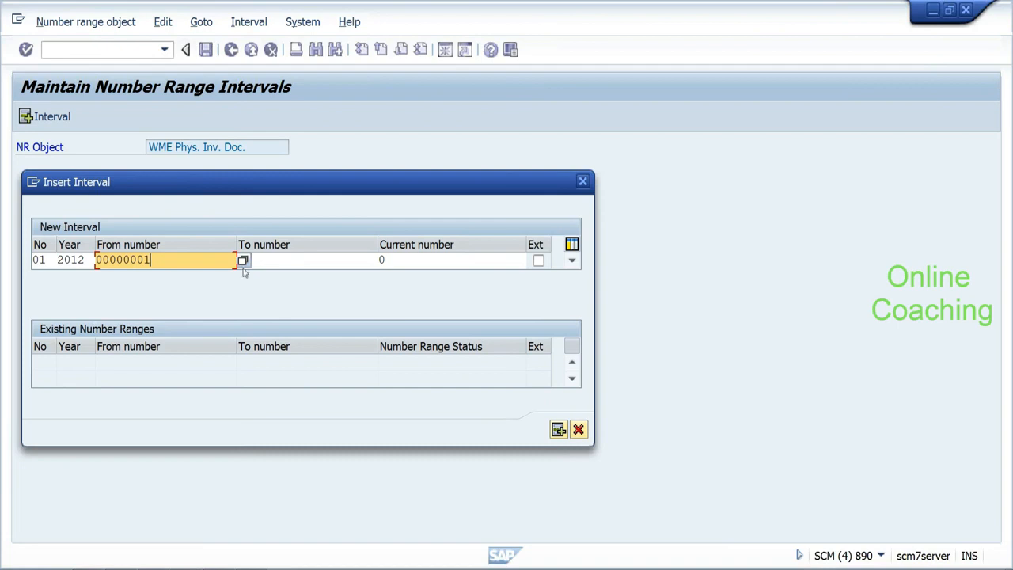
{"action": "key", "text": "Tab"}
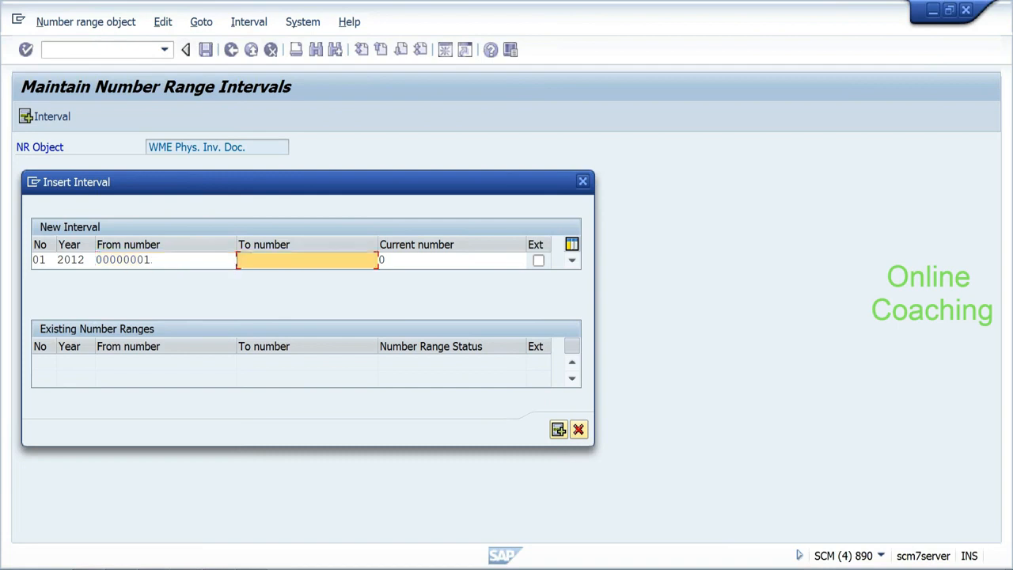
{"action": "type", "text": "99"}
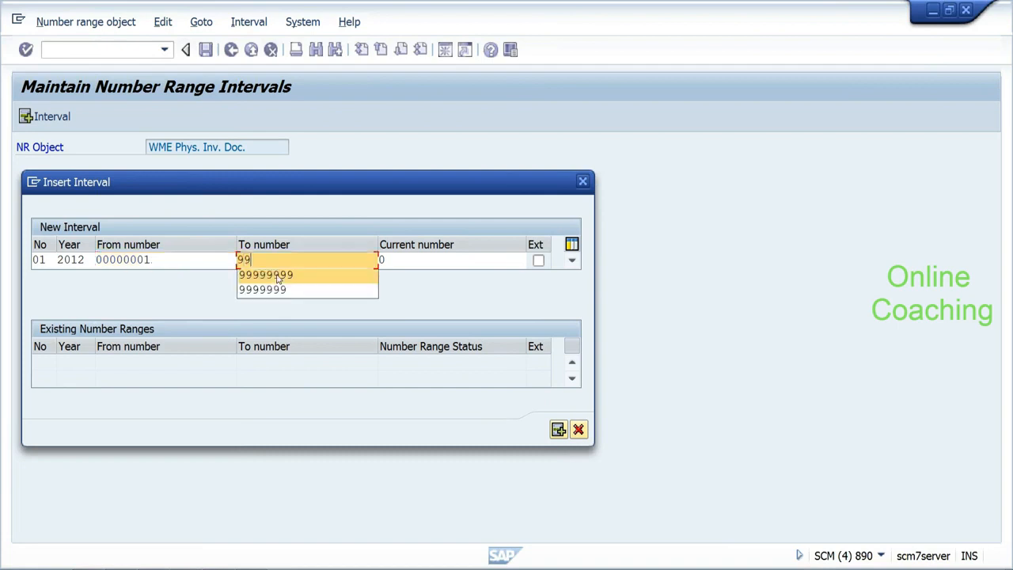
{"action": "type", "text": "999999"}
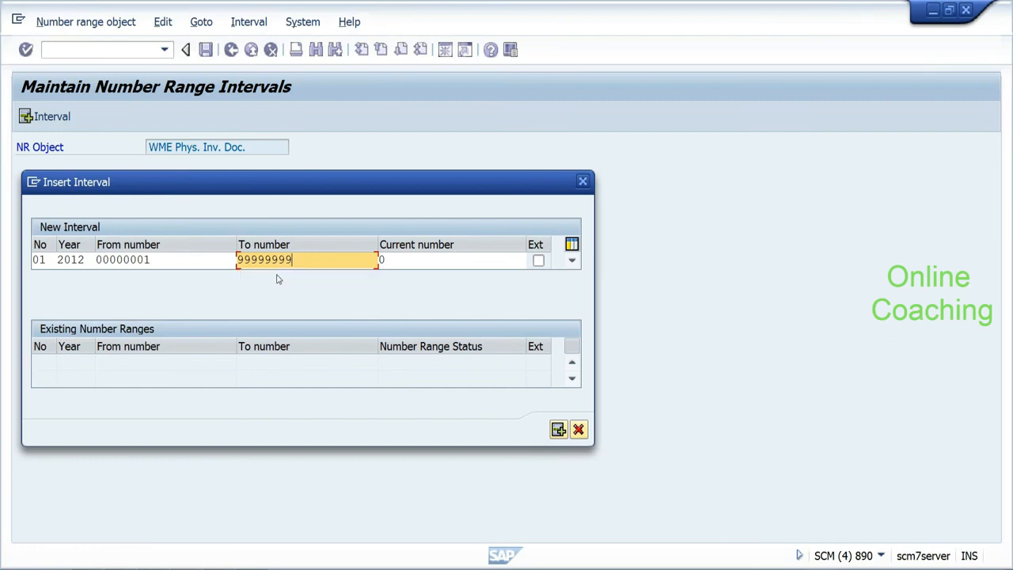
Step: Insert the 2012 interval and save it, acknowledging the transport notice
{"action": "left_click", "coordinate": [557, 428]}
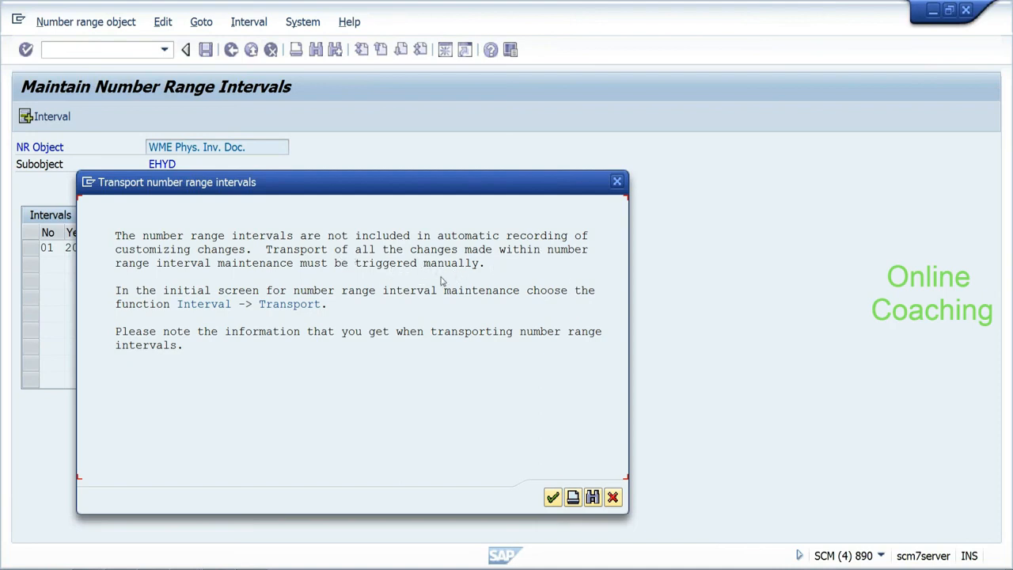
{"action": "left_click", "coordinate": [552, 497]}
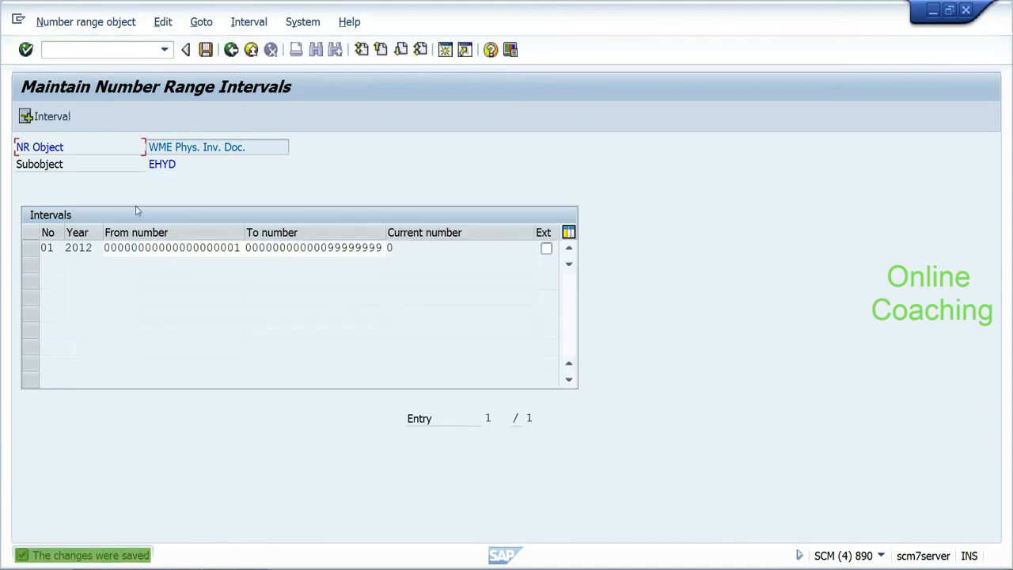
{"action": "left_click", "coordinate": [32, 248]}
{"action": "left_click", "coordinate": [131, 22]}
{"action": "left_click", "coordinate": [161, 24]}
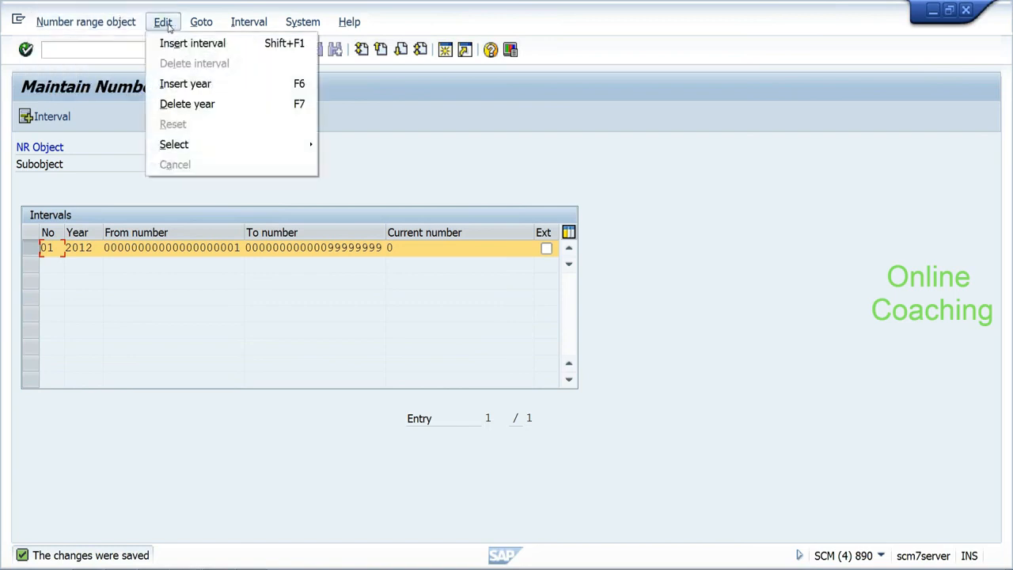
Step: Open the system trace with /nst09, then go back twice to the Choose Activity list
{"action": "mouse_move", "coordinate": [234, 25]}
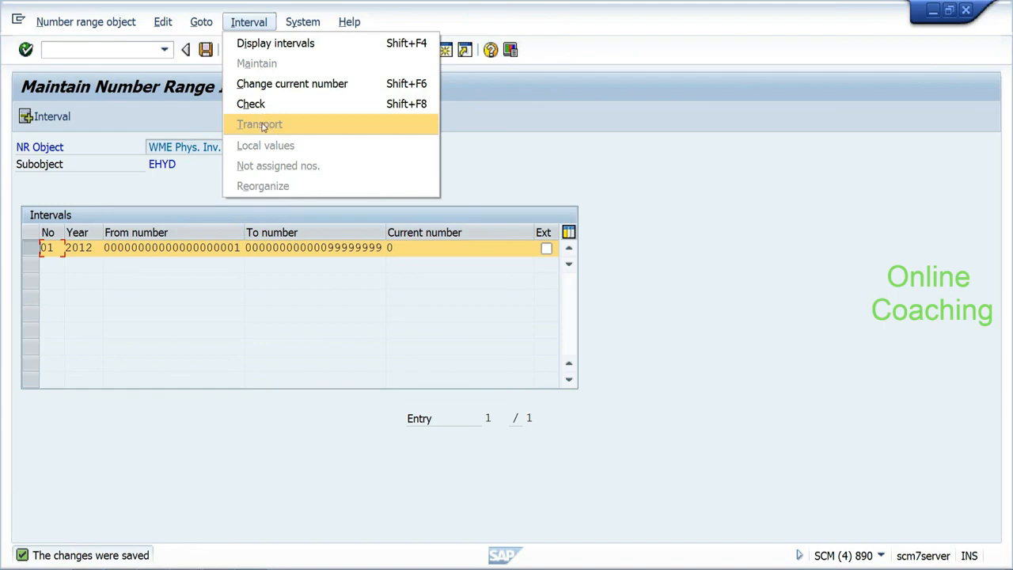
{"action": "left_click", "coordinate": [129, 53]}
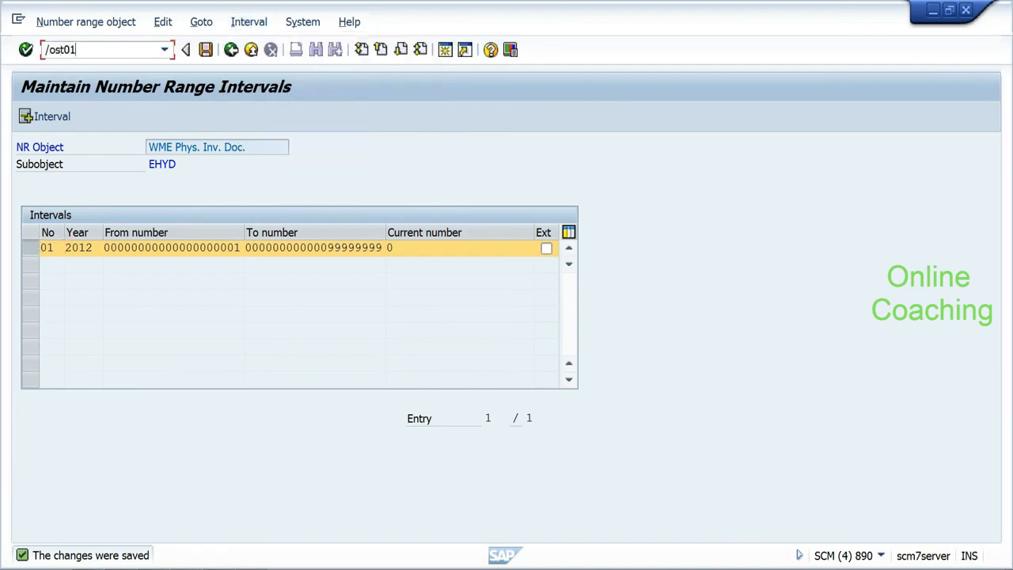
{"action": "key", "text": "Return"}
{"action": "left_click", "coordinate": [103, 49]}
{"action": "type", "text": "/nst"}
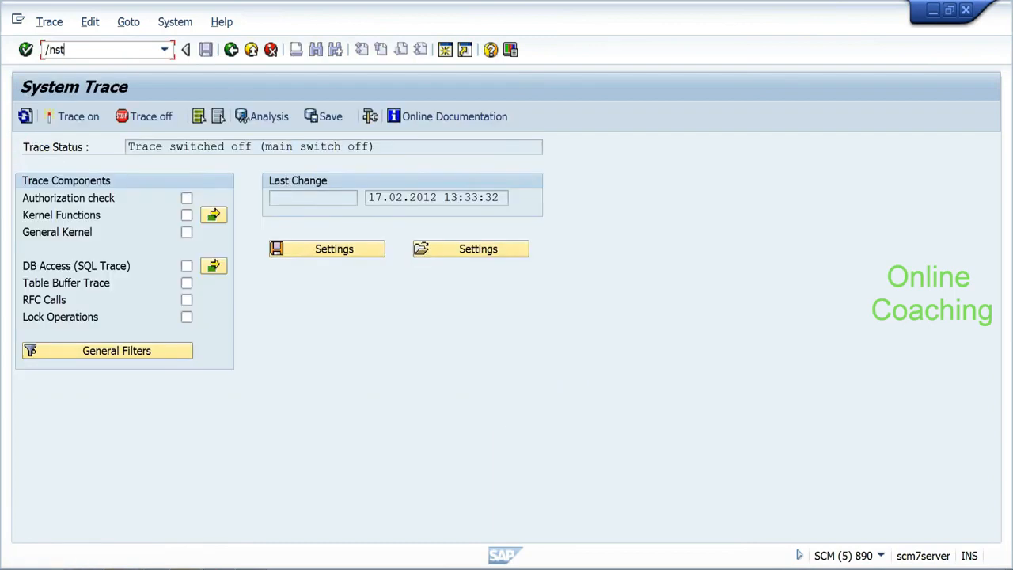
{"action": "type", "text": "09"}
{"action": "key", "text": "Return"}
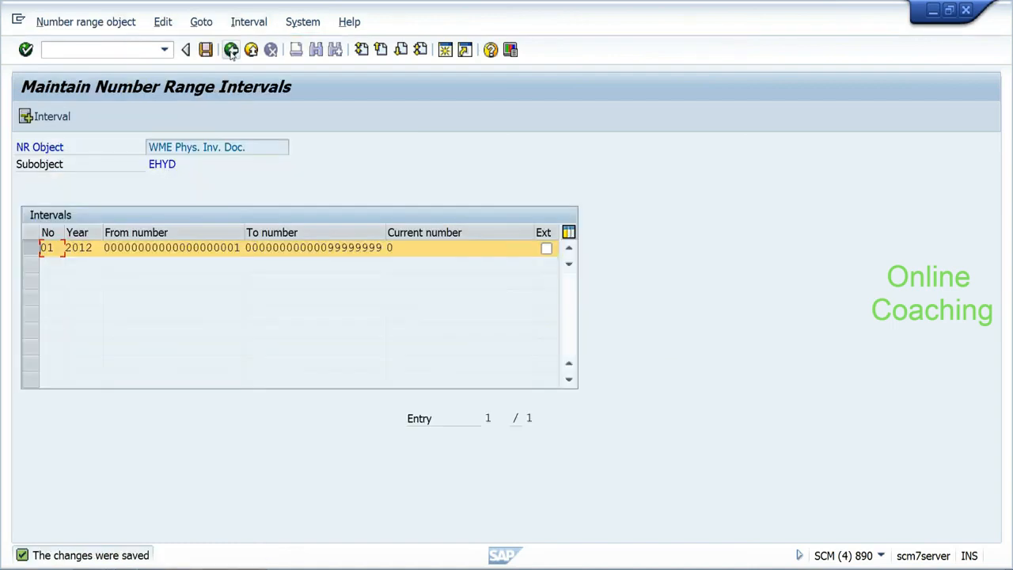
{"action": "left_click", "coordinate": [230, 51]}
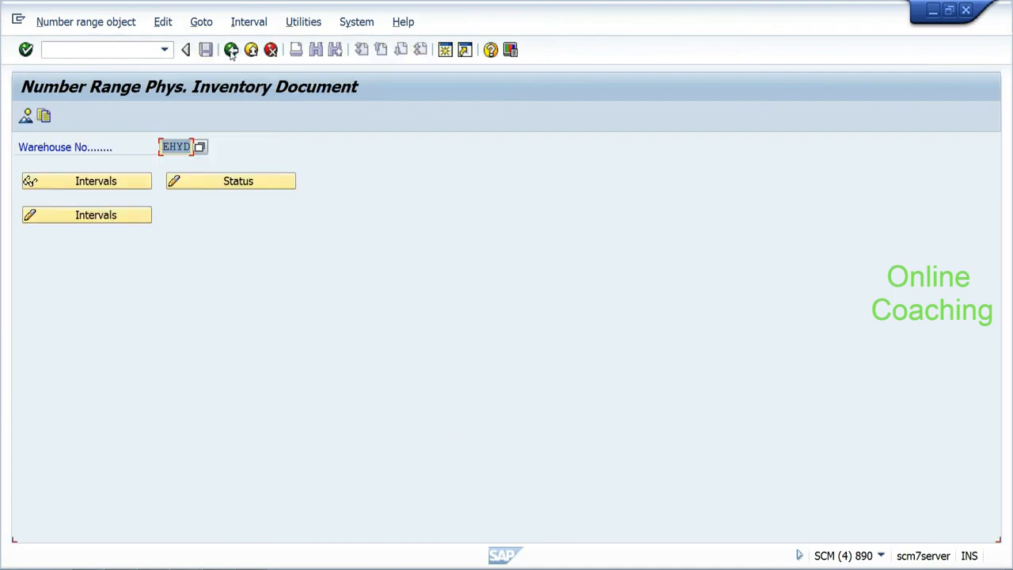
{"action": "left_click", "coordinate": [230, 51]}
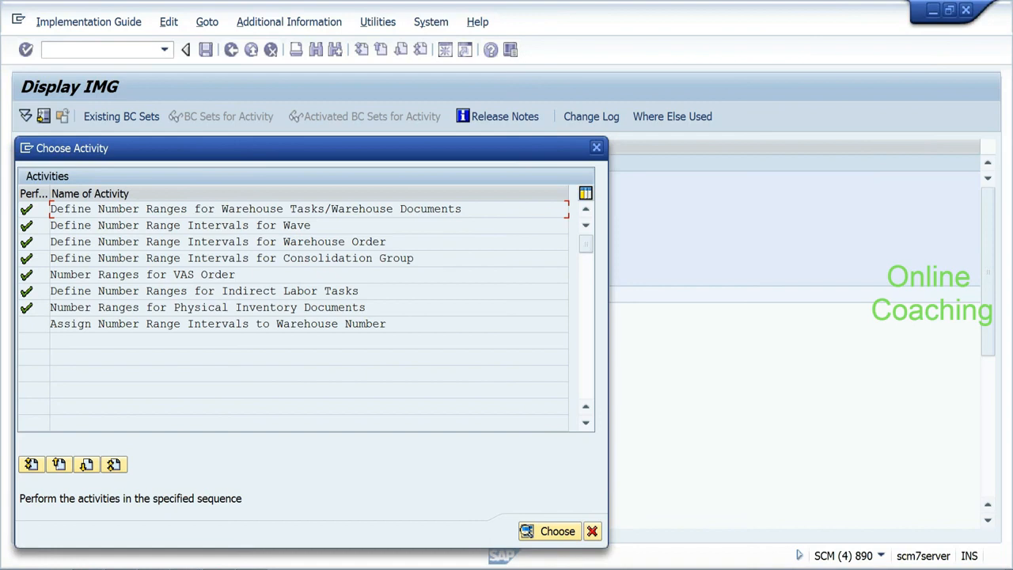
Step: Open Assign Number Range Intervals to Warehouse Number and check EHYD's No. Range field help
{"action": "double_click", "coordinate": [32, 327]}
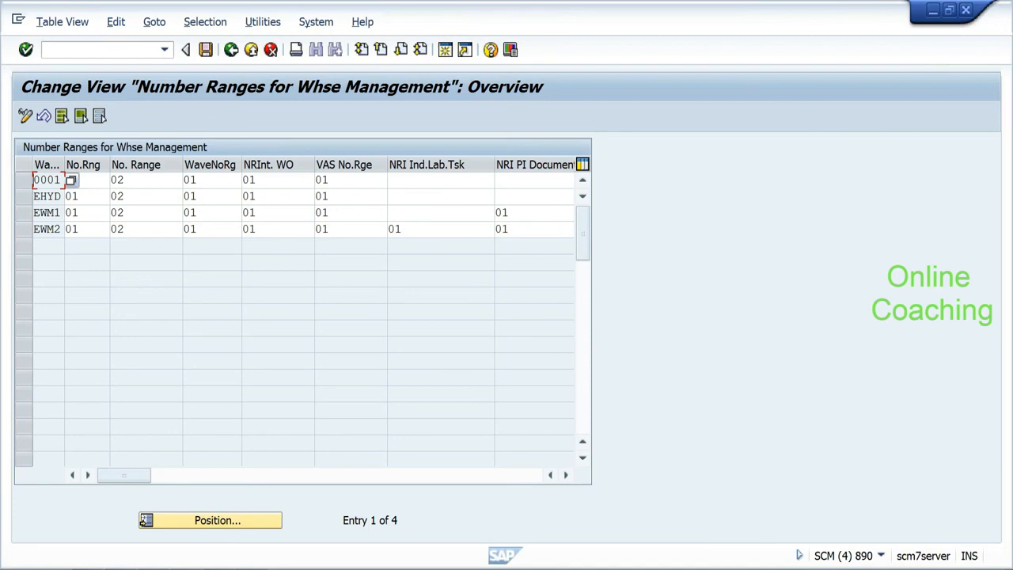
{"action": "left_click", "coordinate": [24, 196]}
{"action": "left_click", "coordinate": [117, 196]}
{"action": "left_click_drag", "start_coordinate": [183, 164], "coordinate": [251, 164]}
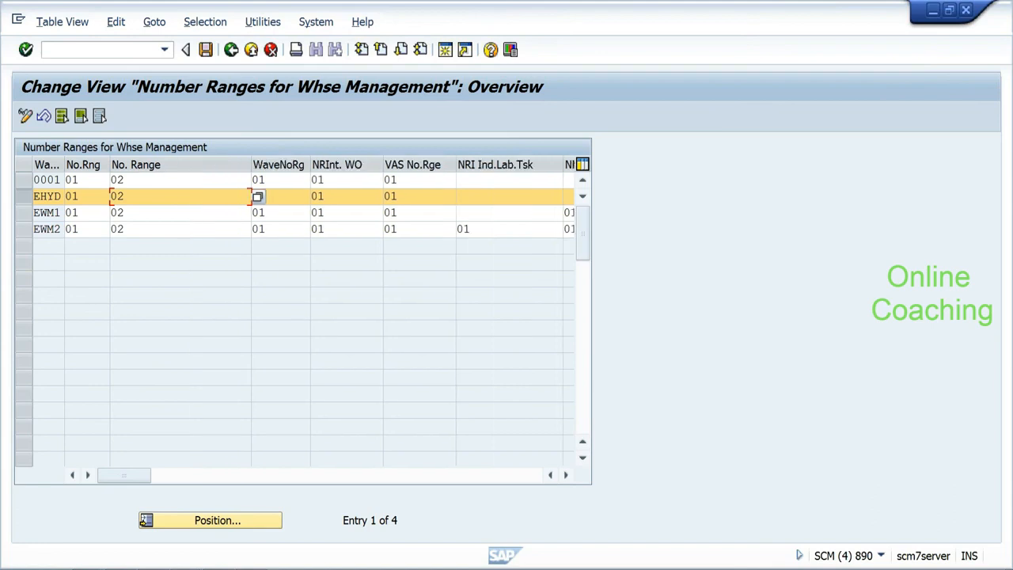
{"action": "key", "text": "F1"}
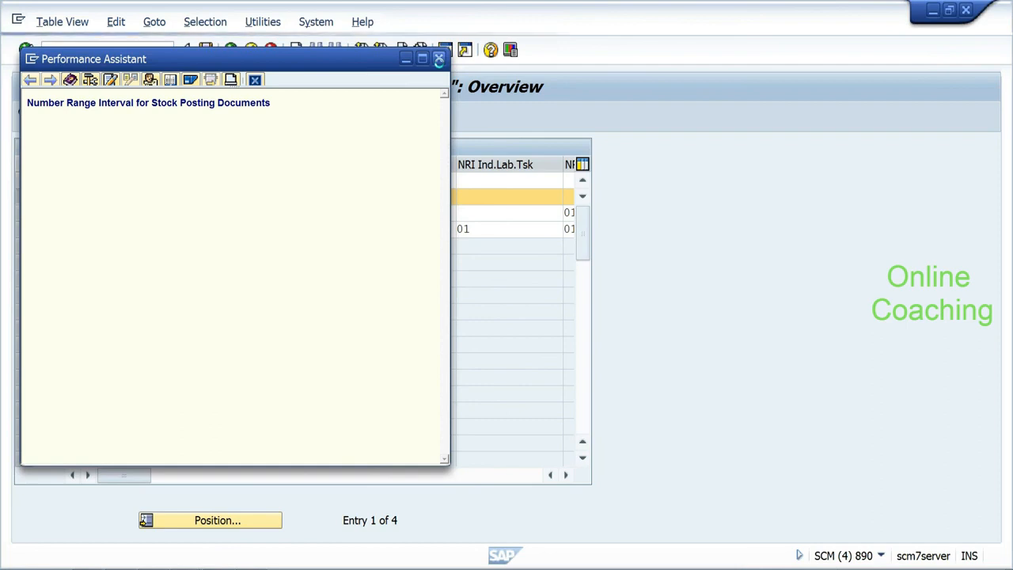
{"action": "left_click", "coordinate": [439, 59]}
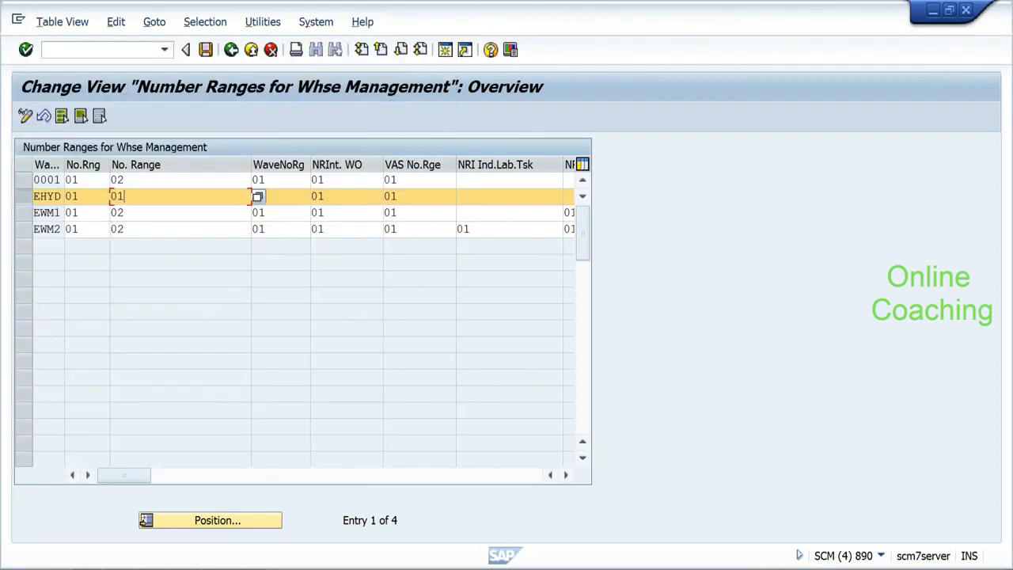
{"action": "key", "text": "Tab"}
{"action": "key", "text": "Tab"}
{"action": "key", "text": "Tab"}
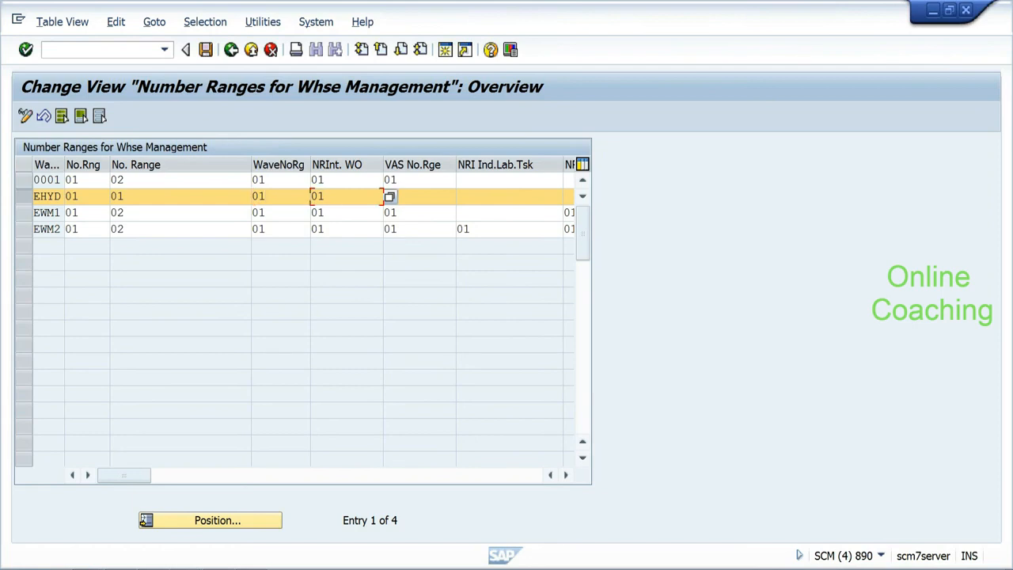
{"action": "left_click", "coordinate": [566, 475]}
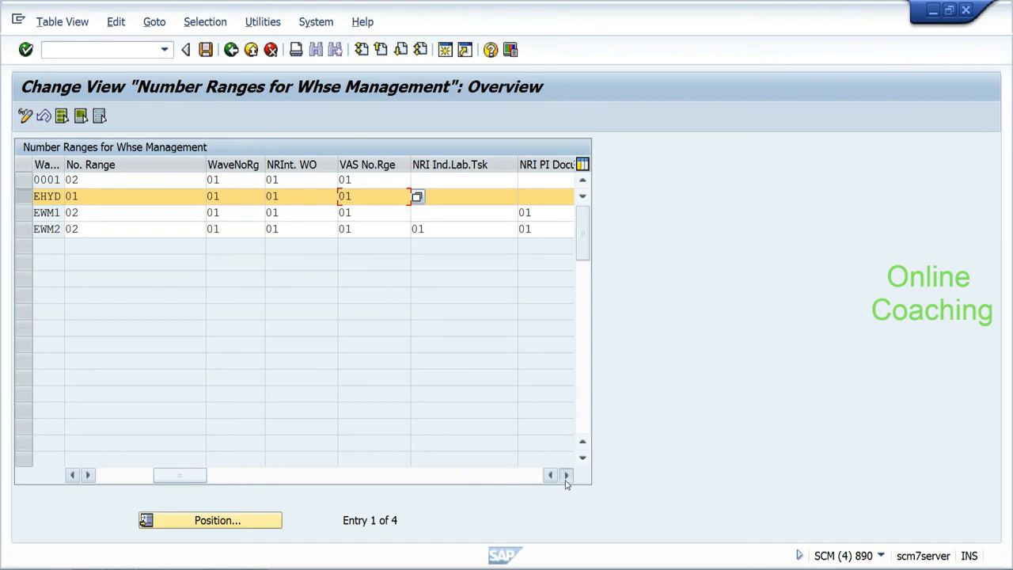
{"action": "left_click", "coordinate": [566, 475]}
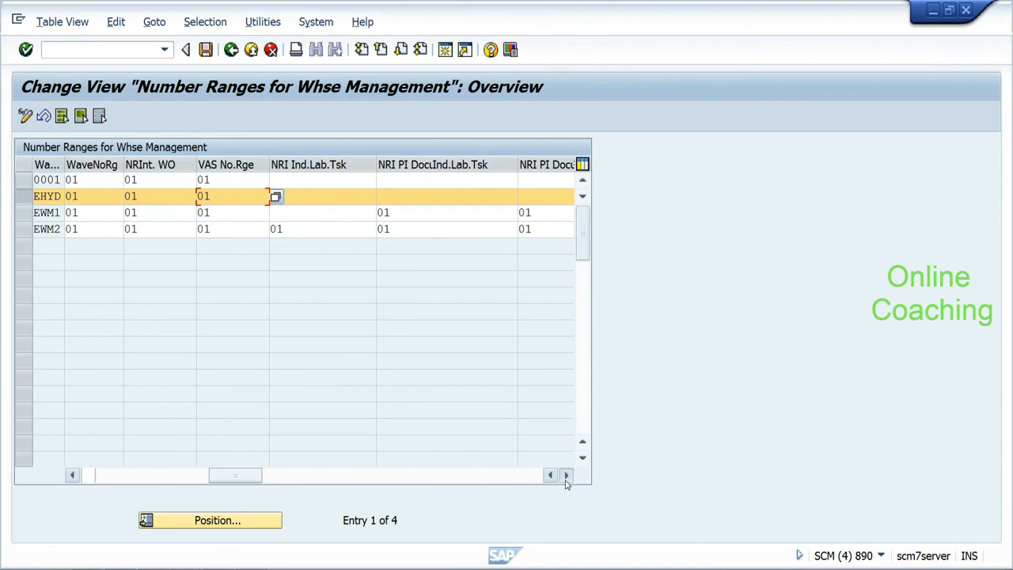
{"action": "left_click", "coordinate": [565, 475]}
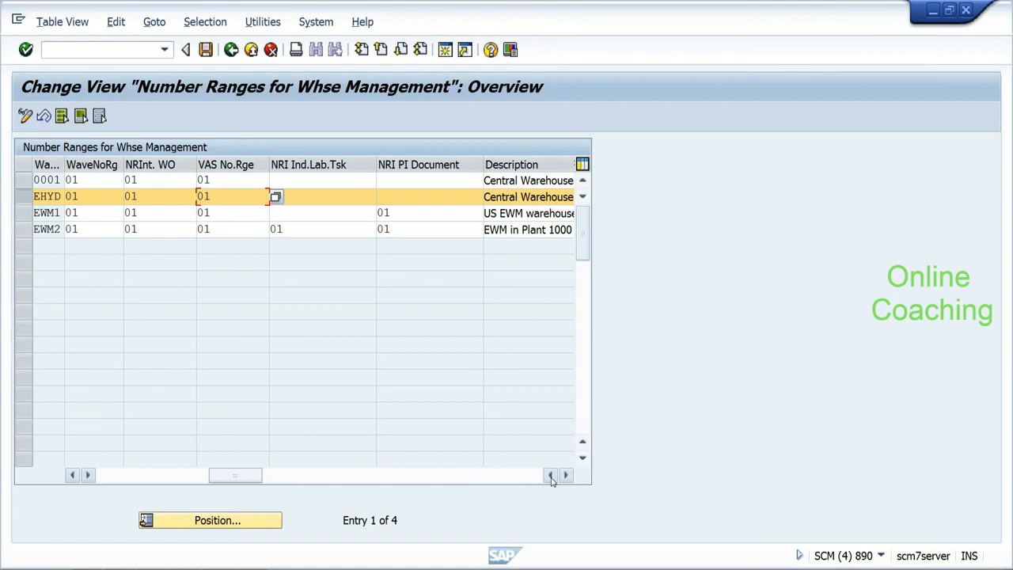
Step: Set EHYD's indirect labour task and PI document intervals to 01 and save
{"action": "left_click", "coordinate": [321, 213]}
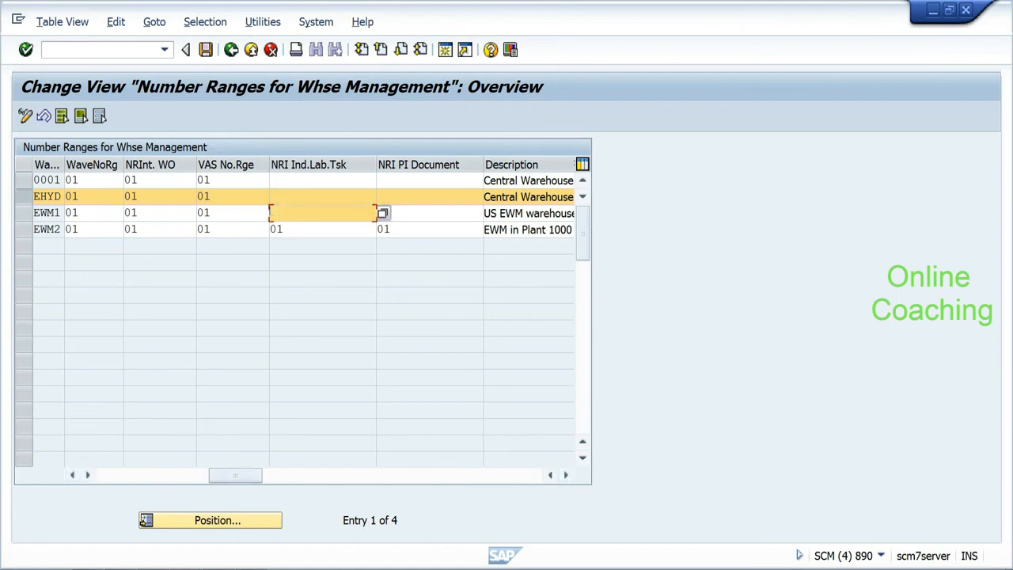
{"action": "type", "text": "01"}
{"action": "key", "text": "Tab"}
{"action": "type", "text": "01"}
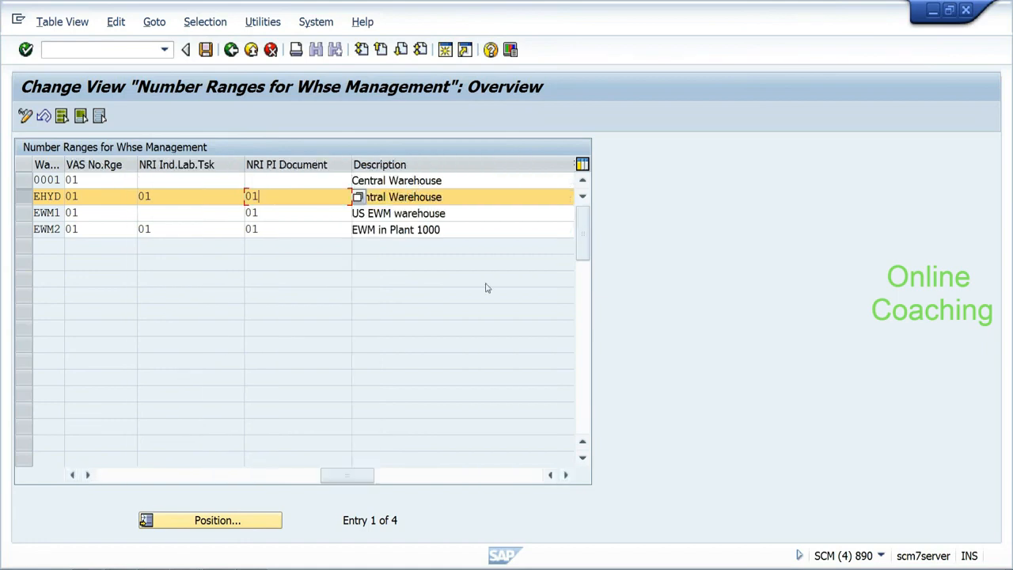
{"action": "key", "text": "Tab"}
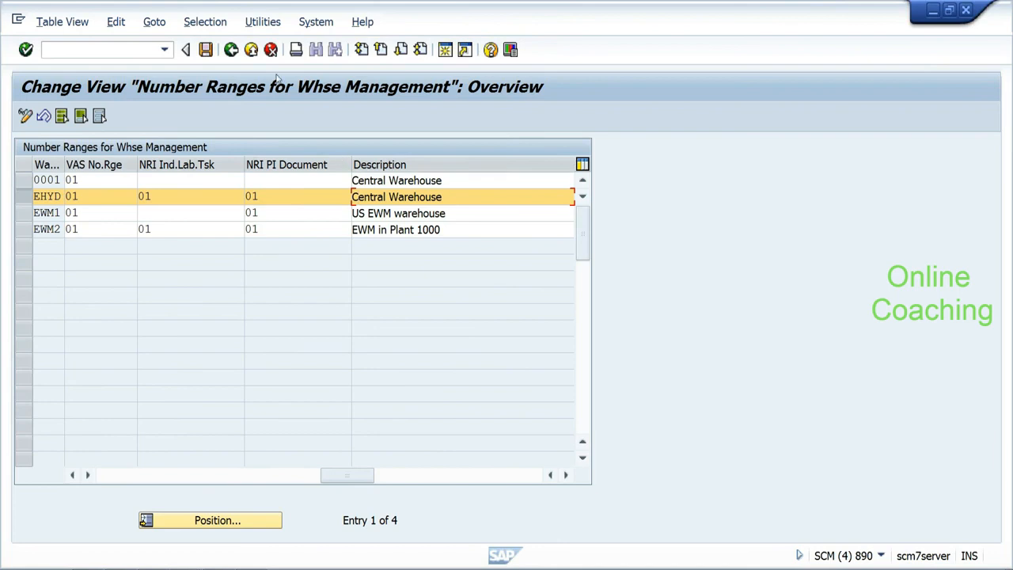
{"action": "left_click", "coordinate": [209, 52]}
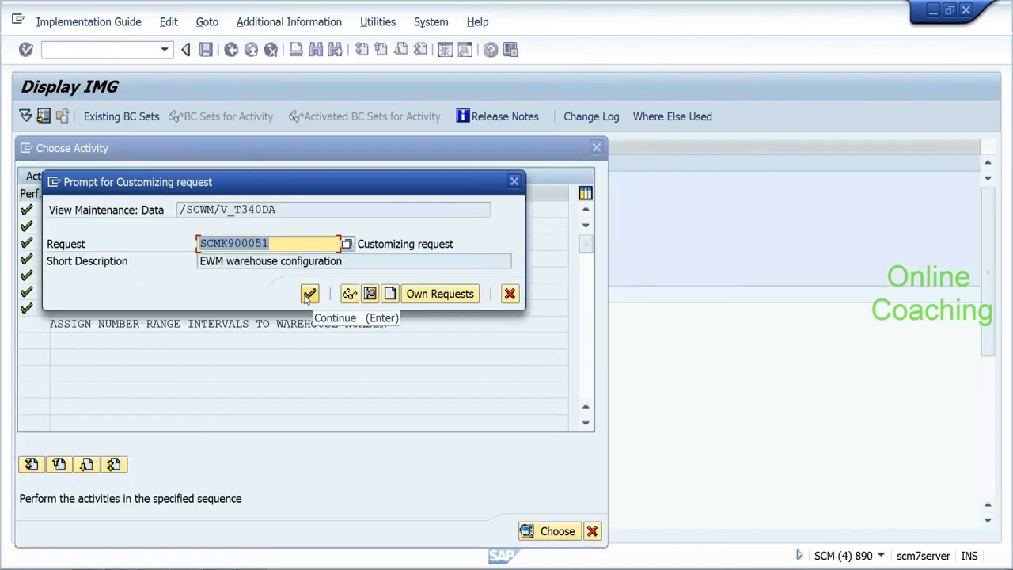
Step: Confirm the customizing request and go back to the number range activity list
{"action": "left_click", "coordinate": [309, 294]}
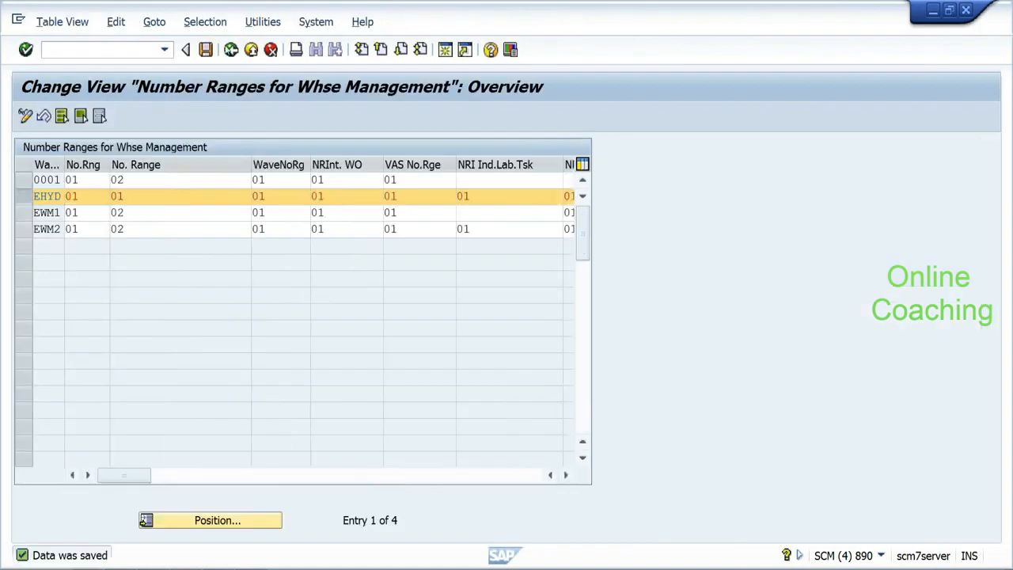
{"action": "left_click", "coordinate": [231, 50]}
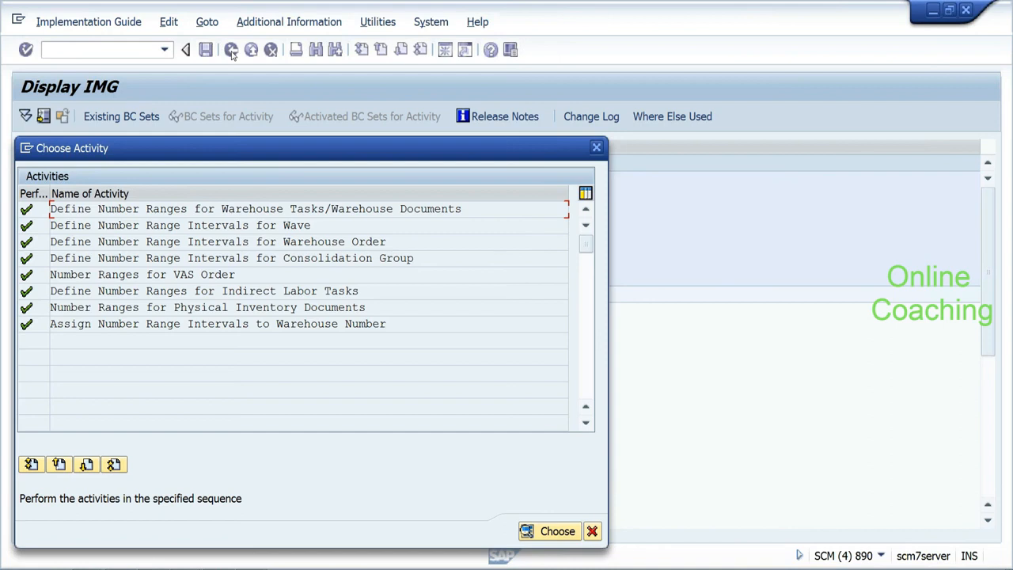
Step: Close the activity list, expand Goods Receipt Process and run Configure Availability Group for Putaway
{"action": "left_click", "coordinate": [592, 531]}
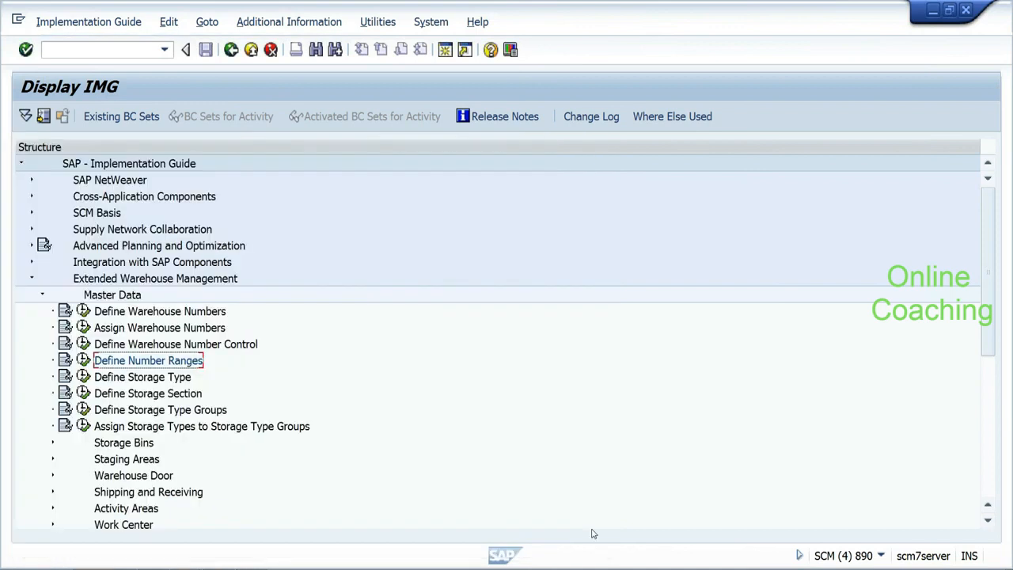
{"action": "left_click_drag", "start_coordinate": [989, 331], "coordinate": [989, 339]}
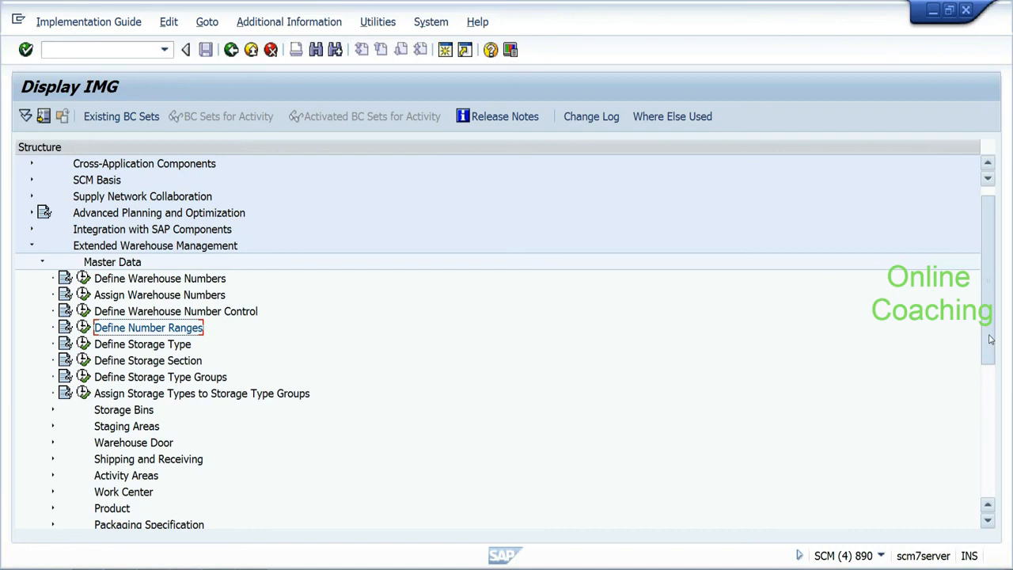
{"action": "left_click_drag", "start_coordinate": [989, 338], "coordinate": [990, 349]}
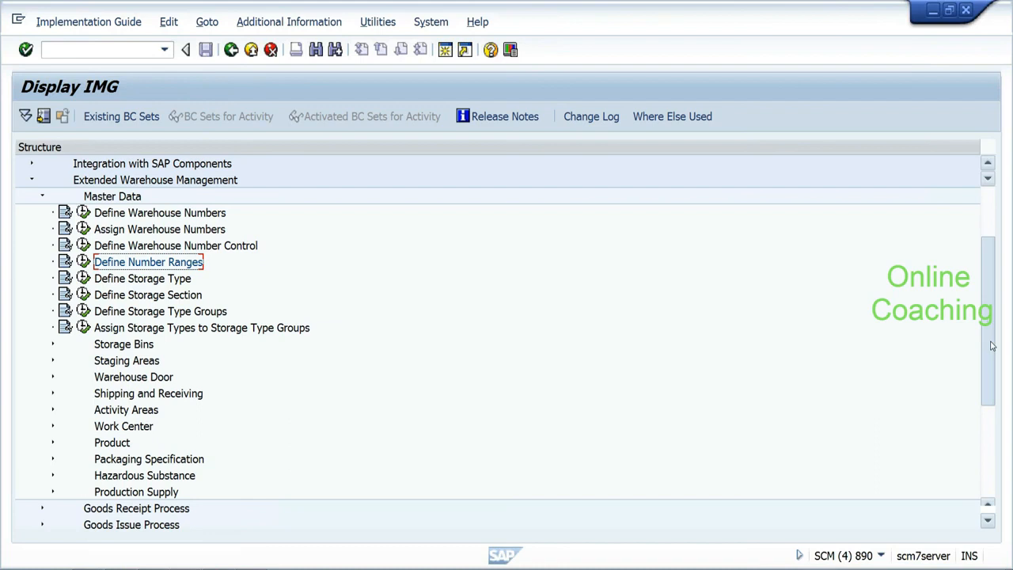
{"action": "left_click_drag", "start_coordinate": [992, 346], "coordinate": [990, 367]}
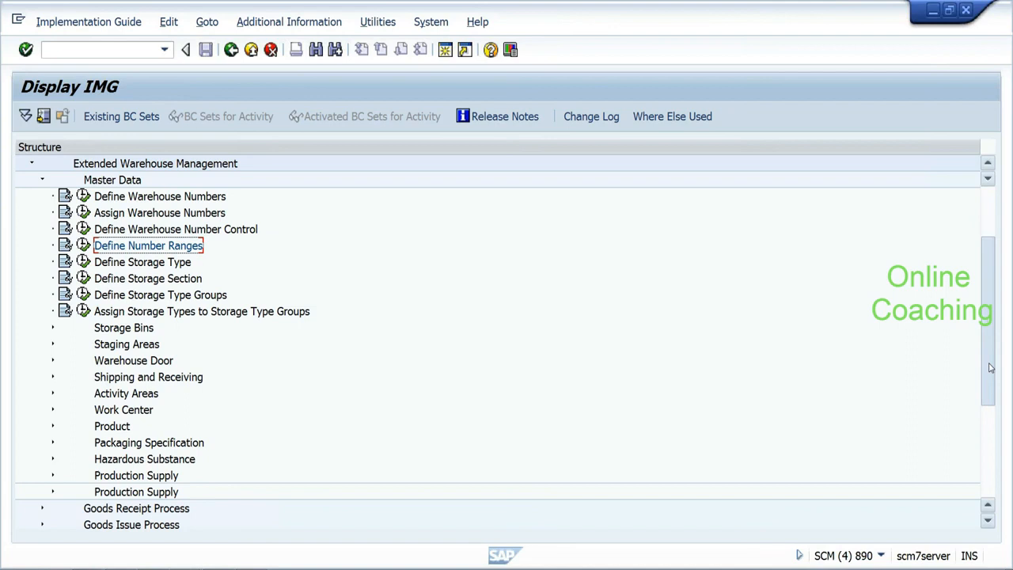
{"action": "scroll", "coordinate": [990, 366], "scroll_direction": "down", "scroll_amount": 3}
{"action": "left_click", "coordinate": [42, 343]}
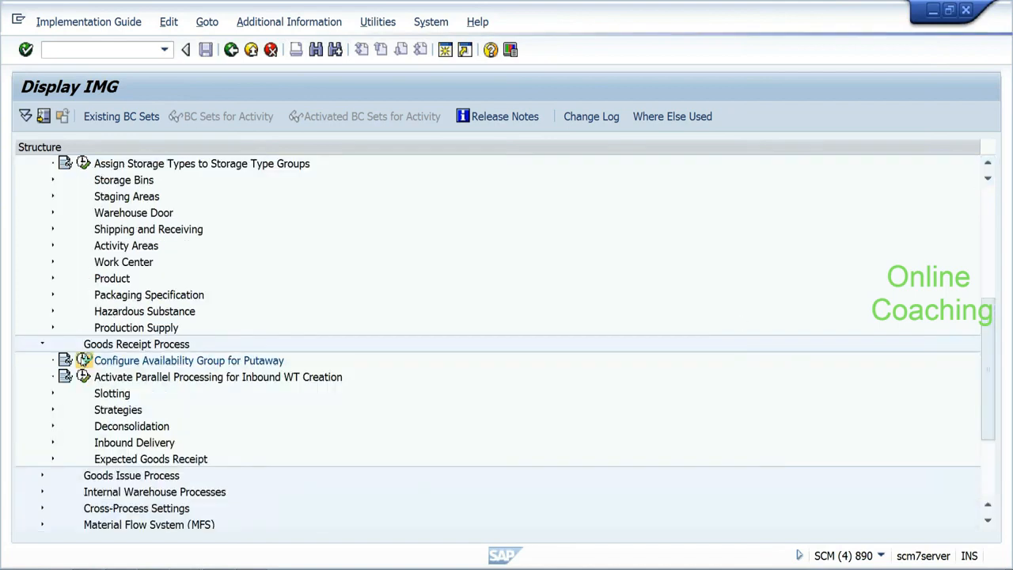
{"action": "left_click", "coordinate": [83, 360]}
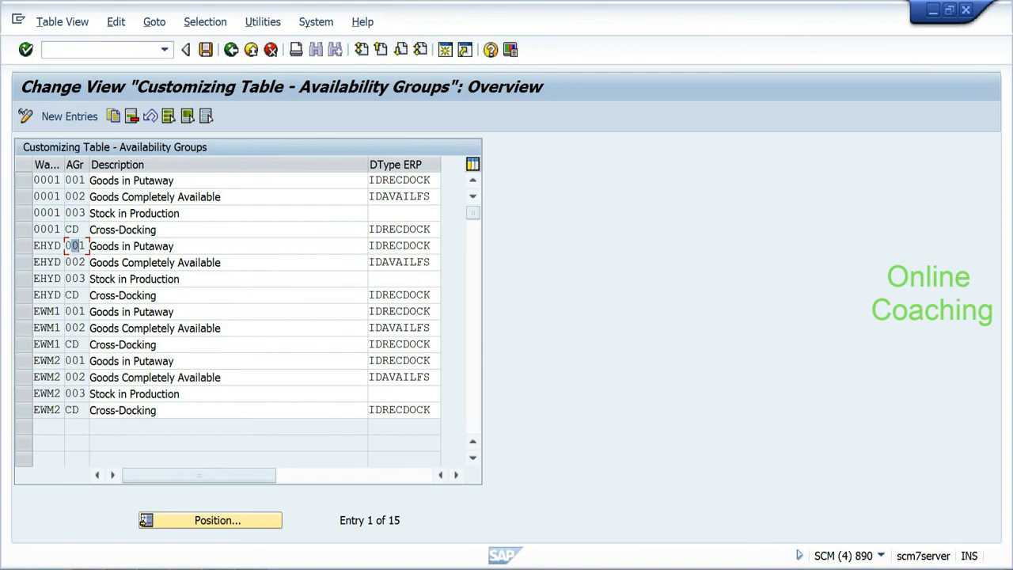
Step: Inspect EHYD's availability group 003, then go back to the activity list
{"action": "left_click", "coordinate": [77, 279]}
{"action": "left_click", "coordinate": [231, 51]}
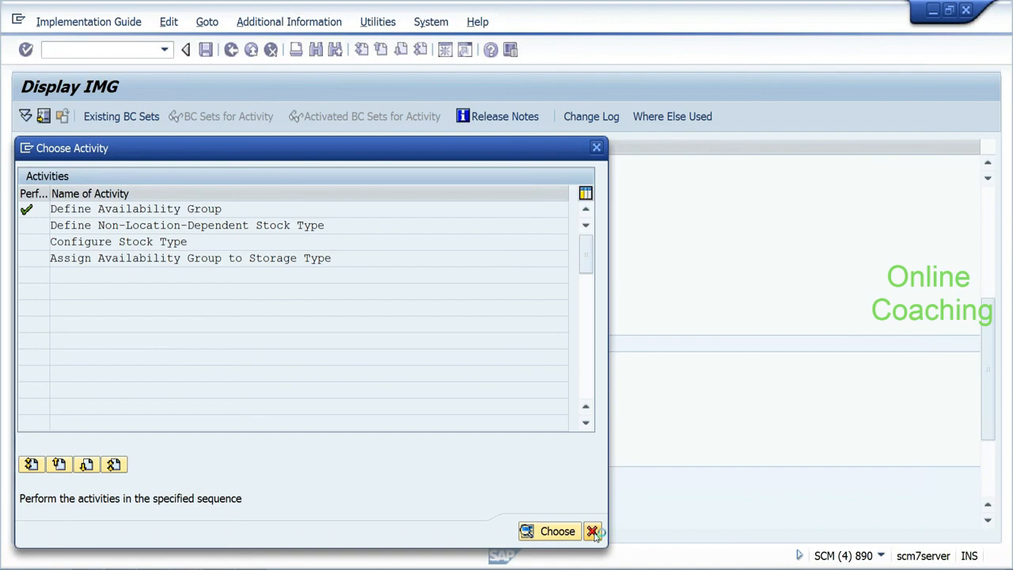
Step: Close the activity list, expand Interfaces and run Map Storage Locations from ERP System to EWM
{"action": "left_click", "coordinate": [593, 531]}
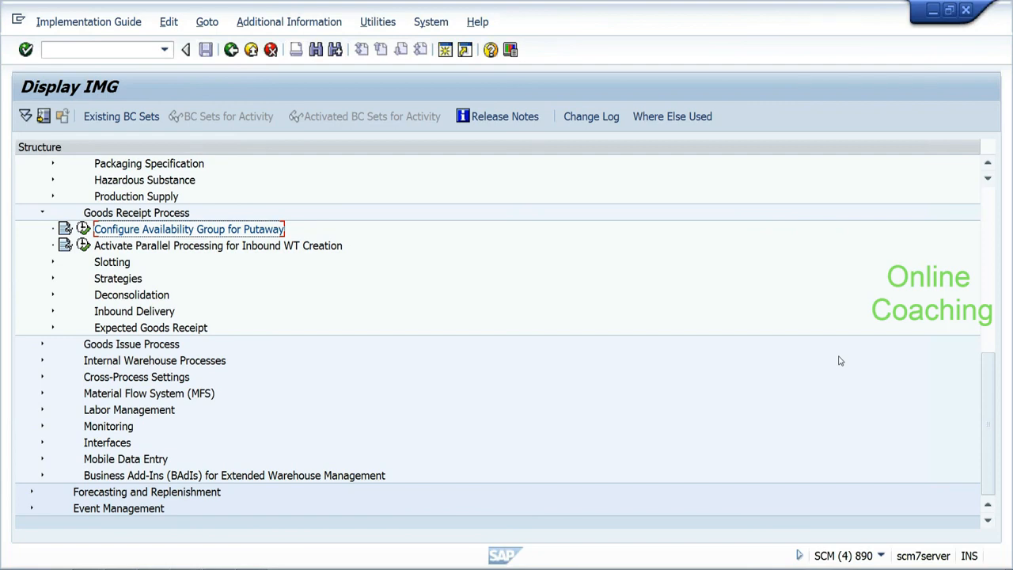
{"action": "left_click", "coordinate": [52, 443]}
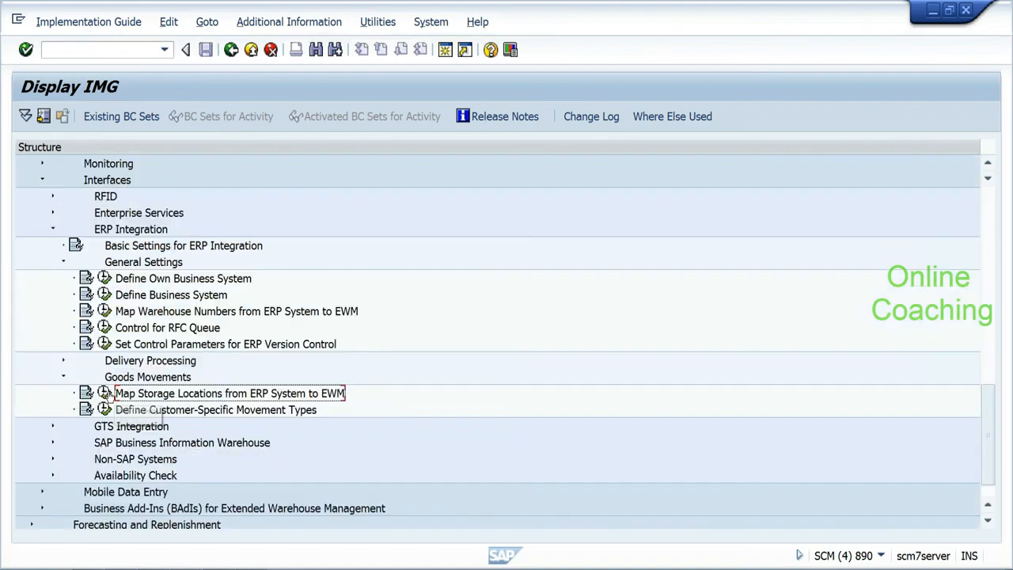
{"action": "left_click", "coordinate": [105, 393]}
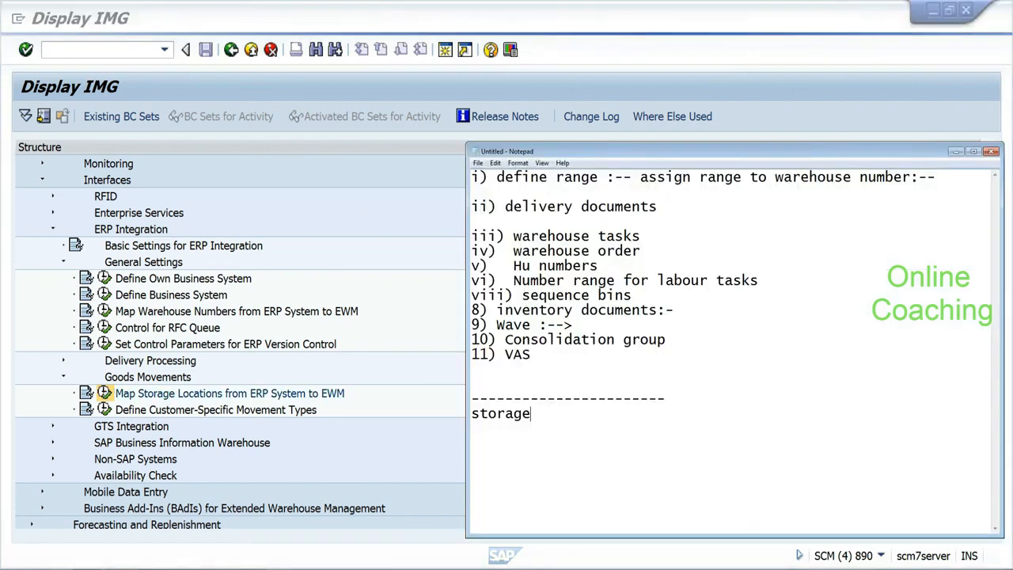
Step: Complete the note as 'storage location--->storage type:-- availability group'
{"action": "type", "text": "location--->storage type:--"}
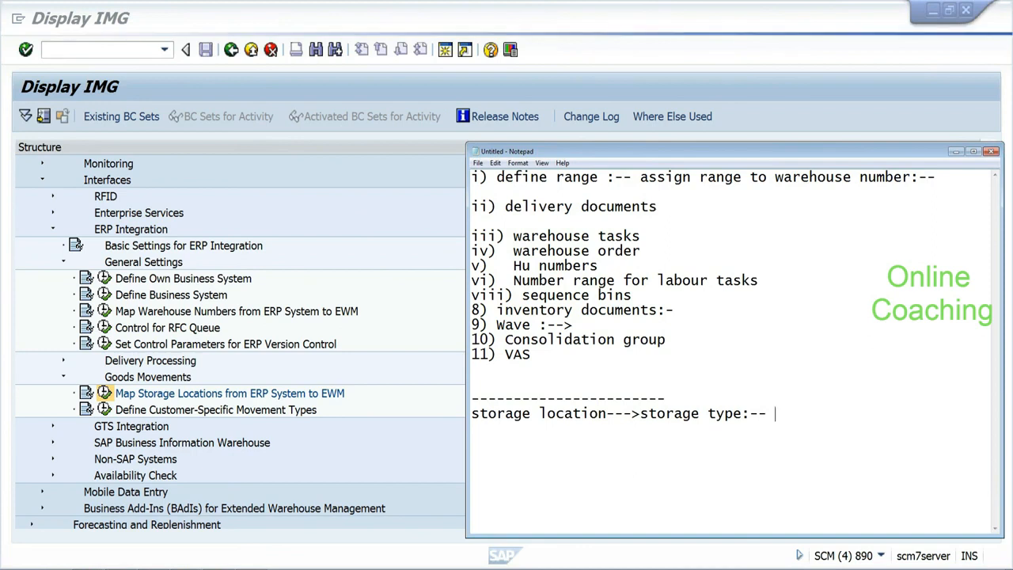
{"action": "type", "text": "a"}
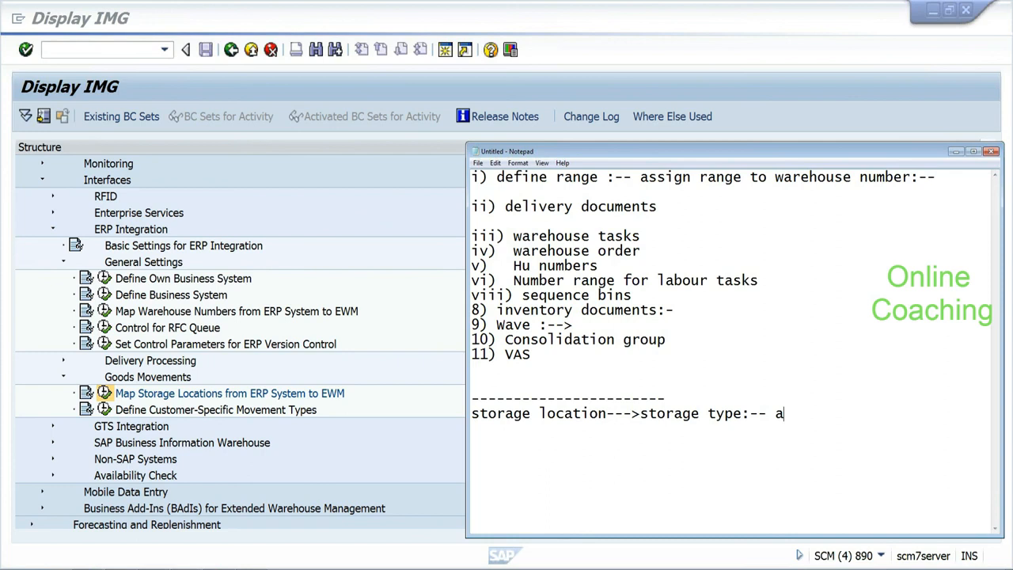
{"action": "type", "text": "va"}
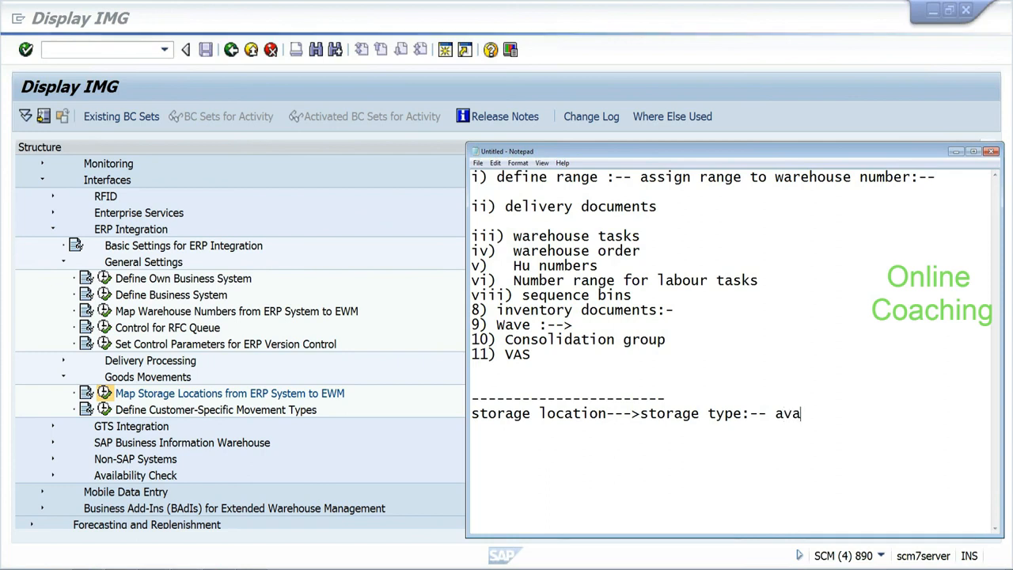
{"action": "type", "text": "i"}
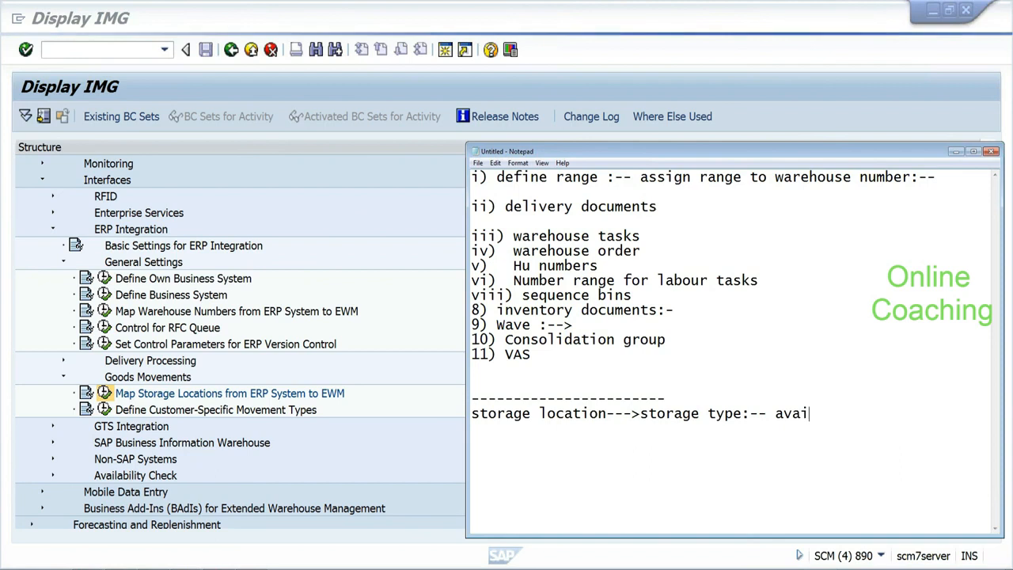
{"action": "type", "text": "lb"}
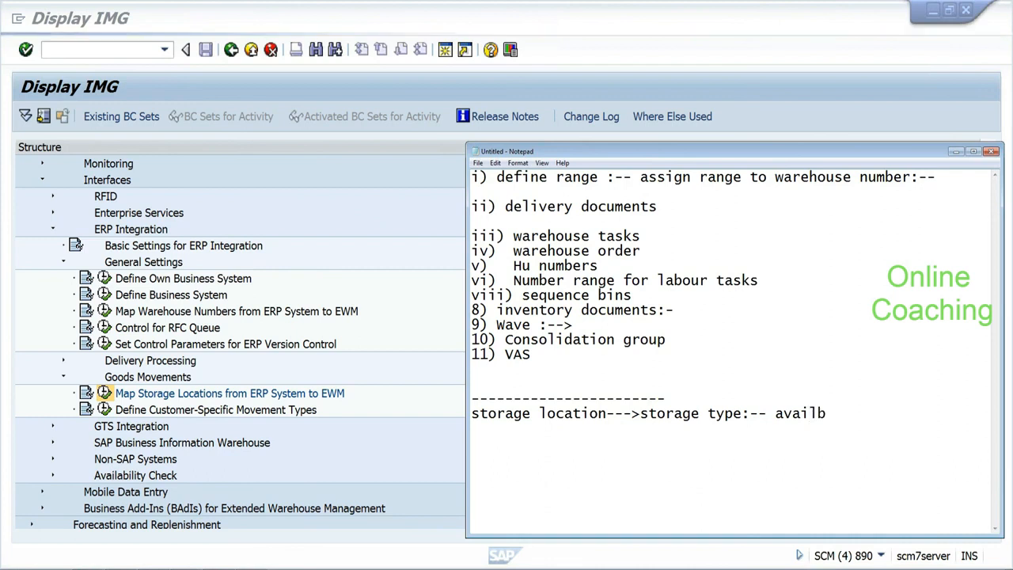
{"action": "type", "text": "ility group"}
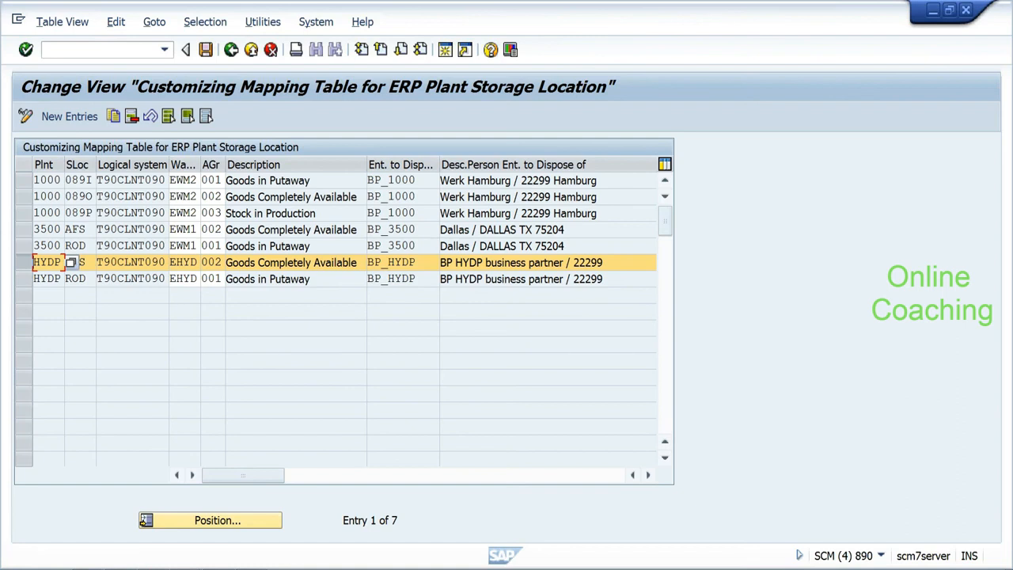
Step: Check the HYDP mapping row and note GR storage 001 and Putaway 002 with (F1)/(F2) labels
{"action": "left_click", "coordinate": [268, 278]}
{"action": "key", "text": "alt+Tab"}
{"action": "type", "text": "GR stro"}
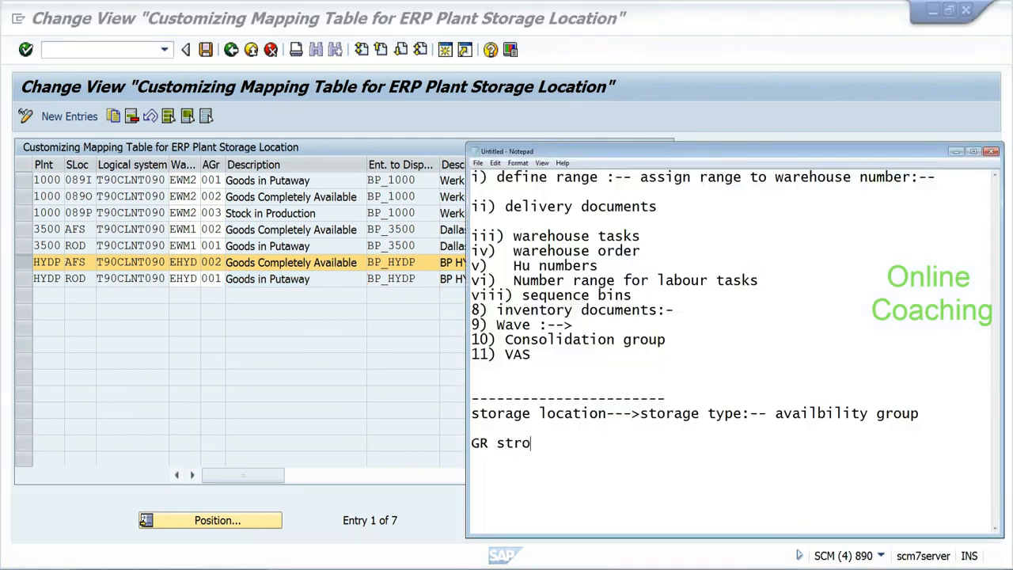
{"action": "type", "text": "age :-- 001"}
{"action": "key", "text": "Return"}
{"action": "key", "text": "Return"}
{"action": "type", "text": "Putaw"}
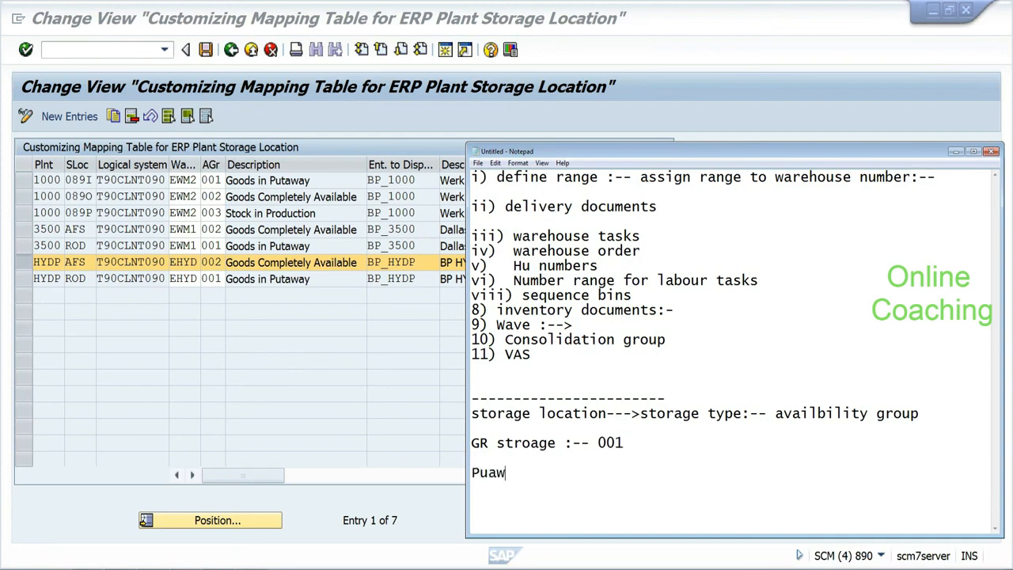
{"action": "type", "text": "a"}
{"action": "key", "text": "BackSpace"}
{"action": "key", "text": "BackSpace"}
{"action": "key", "text": "BackSpace"}
{"action": "type", "text": "tawat"}
{"action": "key", "text": "BackSpace"}
{"action": "type", "text": "y:-- 002 ("}
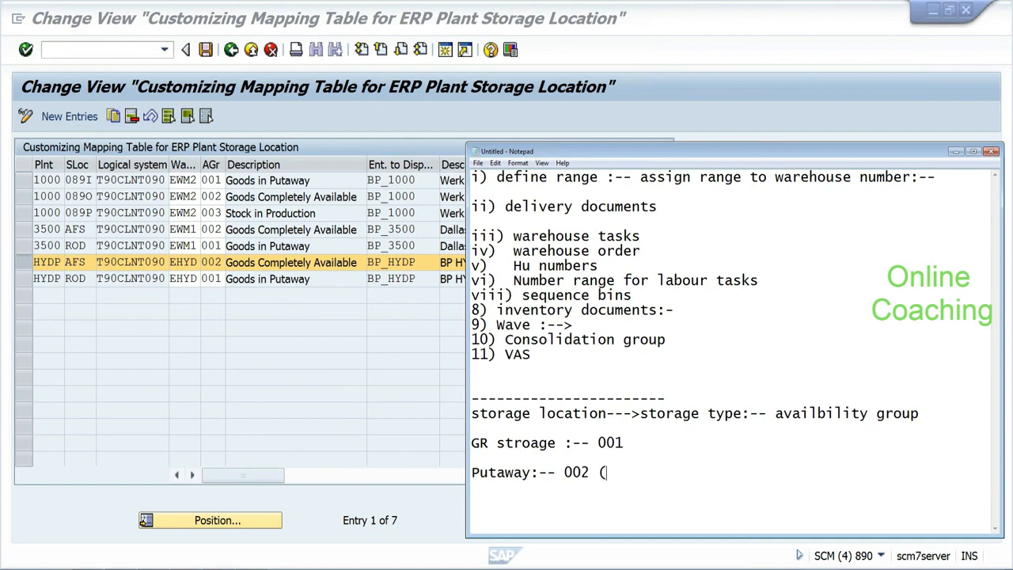
{"action": "type", "text": "F2)"}
{"action": "type", "text": " (F1"}
{"action": "type", "text": ")"}
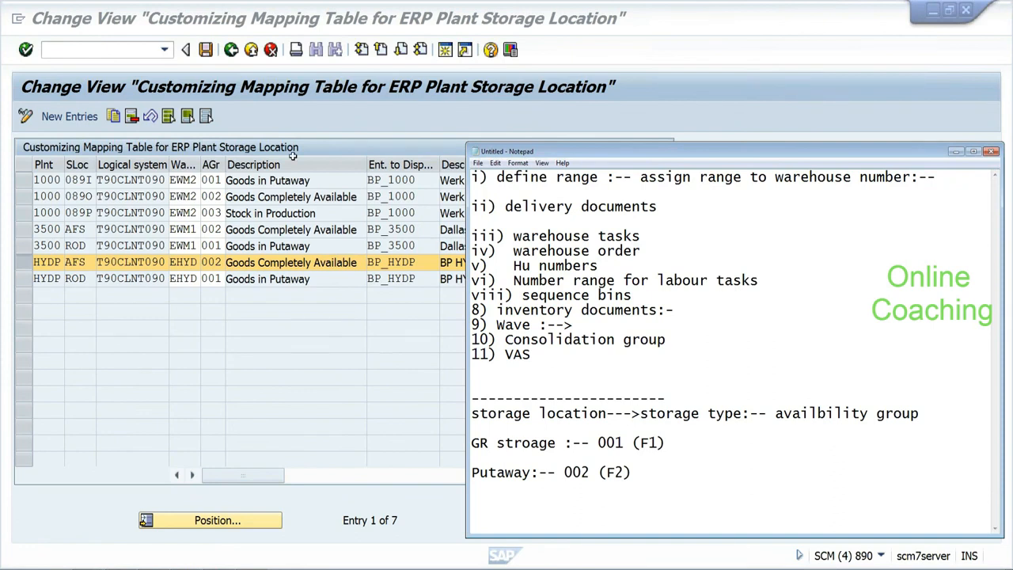
{"action": "left_click", "coordinate": [237, 54]}
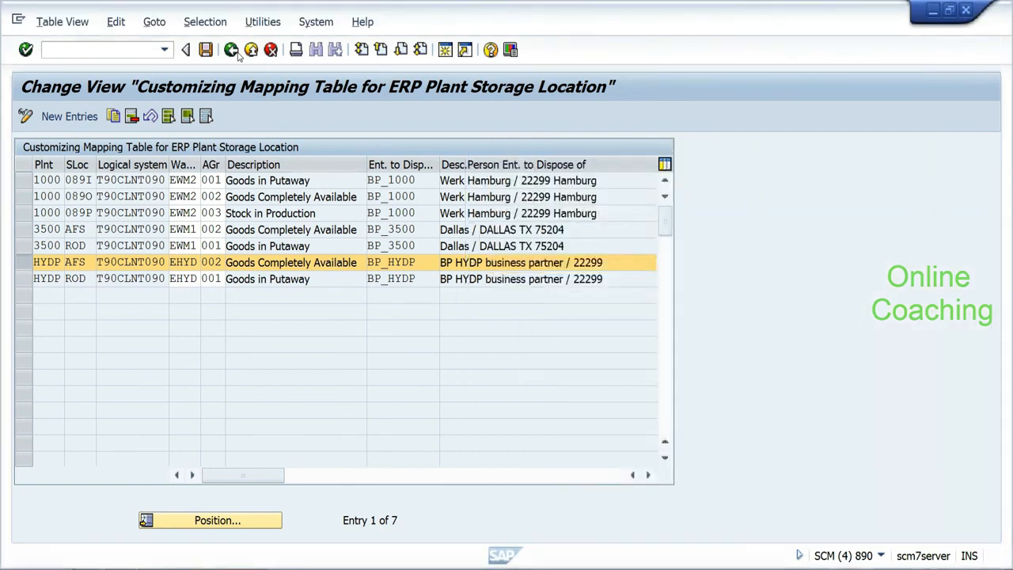
Step: Go back to the IMG and move the Notepad window up and left
{"action": "left_click", "coordinate": [237, 53]}
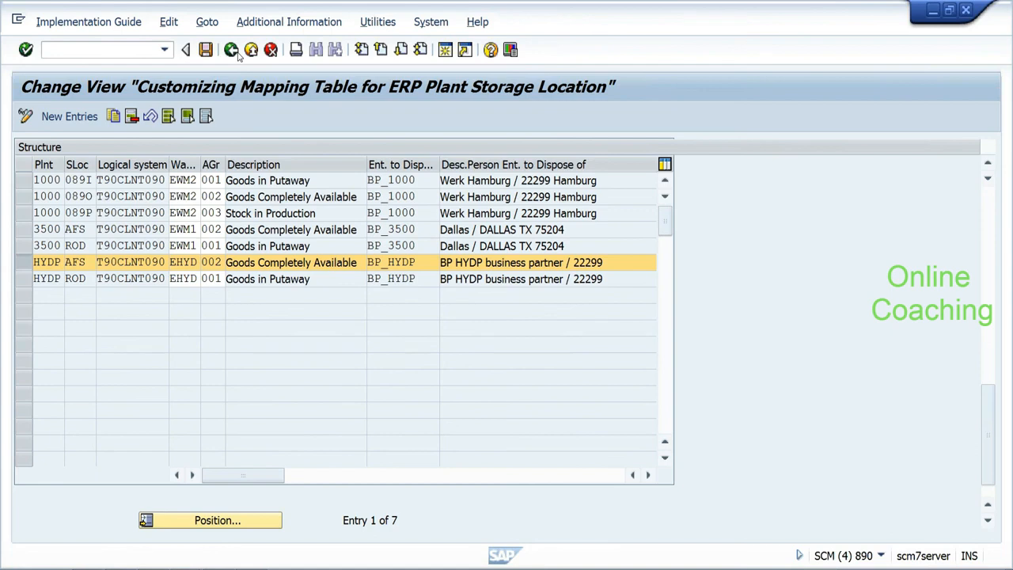
{"action": "key", "text": "alt+Tab"}
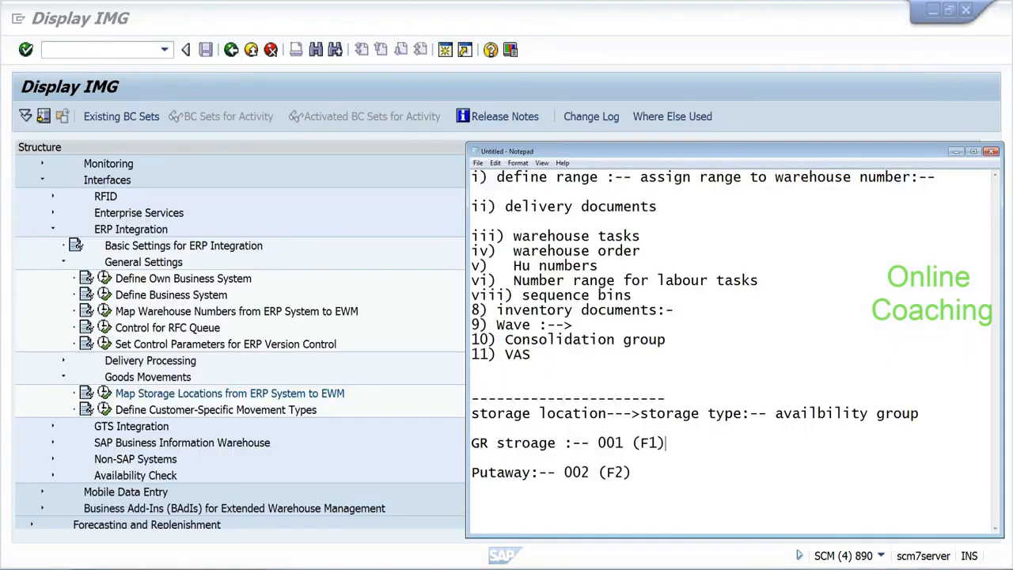
{"action": "left_click_drag", "start_coordinate": [679, 159], "coordinate": [645, 127]}
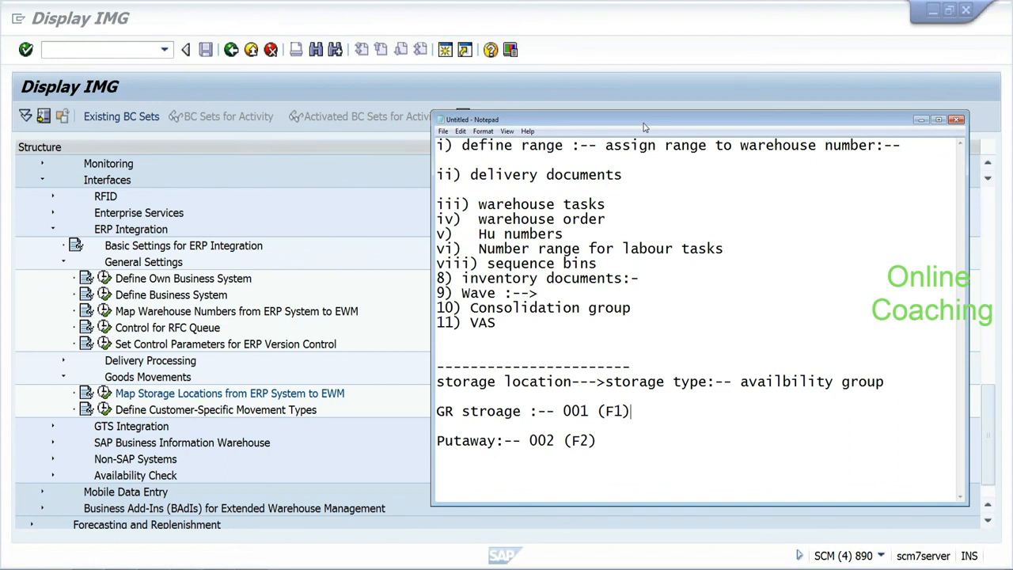
{"action": "left_click_drag", "start_coordinate": [644, 128], "coordinate": [608, 85]}
{"action": "left_click_drag", "start_coordinate": [568, 339], "coordinate": [628, 339]}
{"action": "left_click_drag", "start_coordinate": [400, 370], "coordinate": [484, 369]}
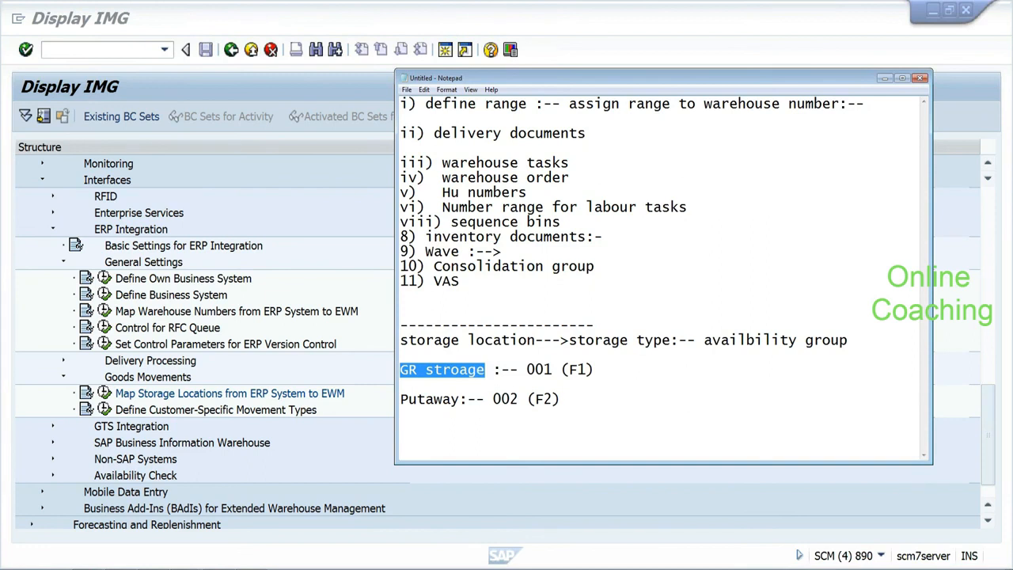
Step: Prefix the putaway note with 'Final' and add 'Q1' after (F1) on the GR storage line
{"action": "left_click", "coordinate": [401, 398]}
{"action": "type", "text": "Final"}
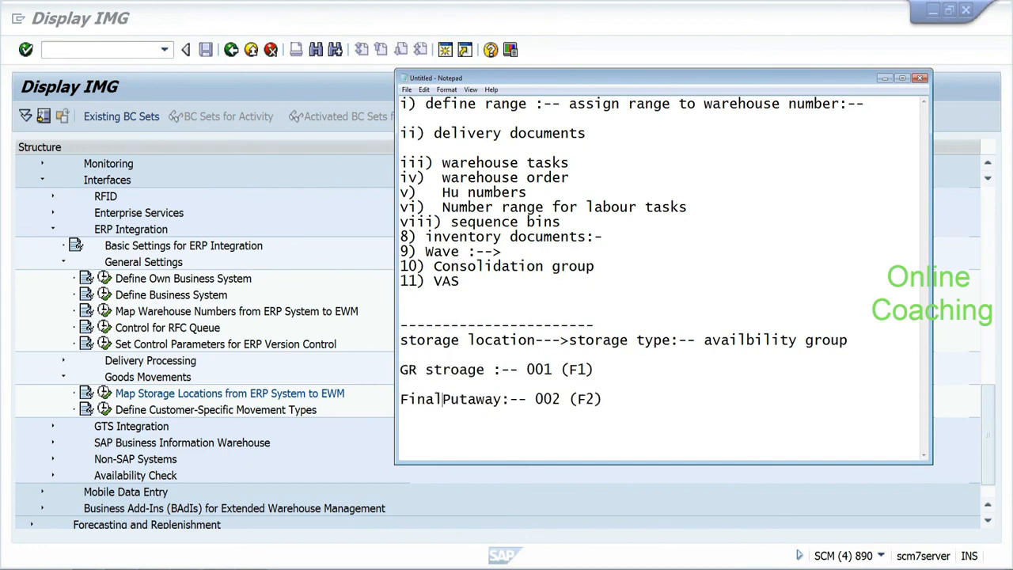
{"action": "left_click_drag", "start_coordinate": [400, 399], "coordinate": [569, 399]}
{"action": "left_click", "coordinate": [578, 369]}
{"action": "left_click", "coordinate": [586, 400]}
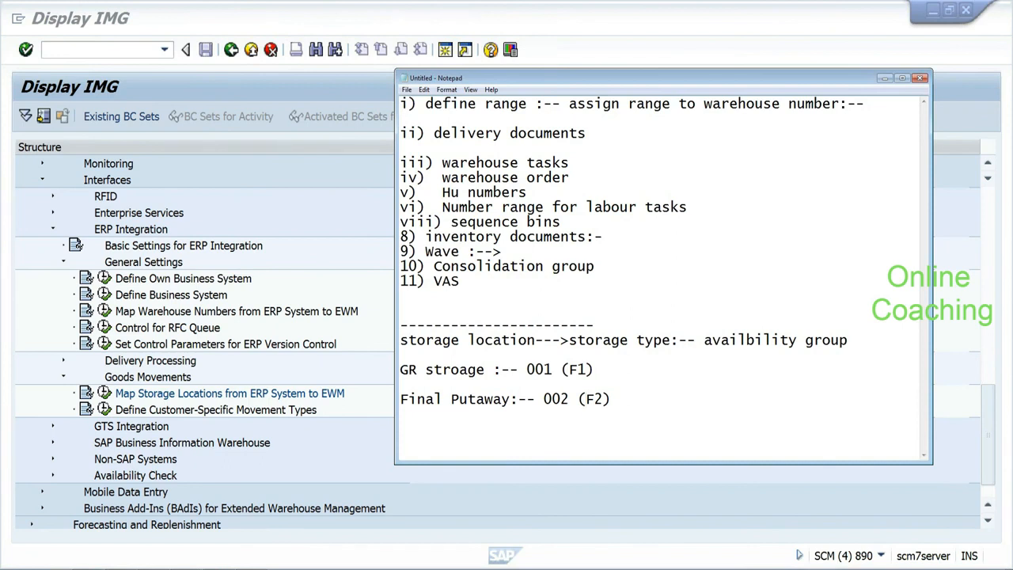
{"action": "left_click", "coordinate": [602, 370]}
{"action": "type", "text": "Q1"}
Step: Remove (F2) from Final Putaway and add 'stock types:--->availability group ( storage type )'
{"action": "key", "text": "ctrl+shift+Left"}
{"action": "key", "text": "BackSpace"}
{"action": "key", "text": "Return"}
{"action": "key", "text": "Return"}
{"action": "key", "text": "Return"}
{"action": "type", "text": "stock"}
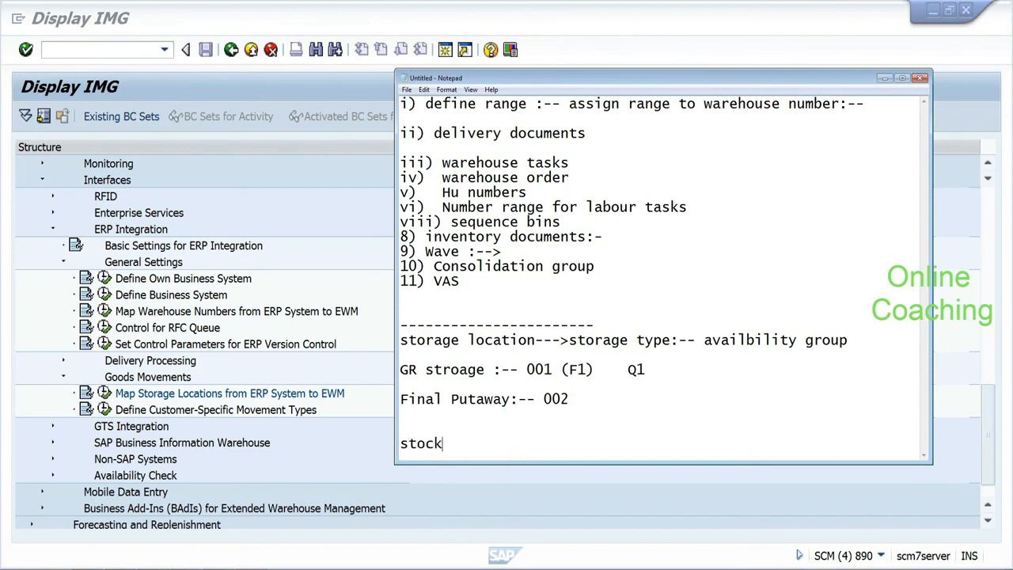
{"action": "type", "text": " types:--->availabiluty"}
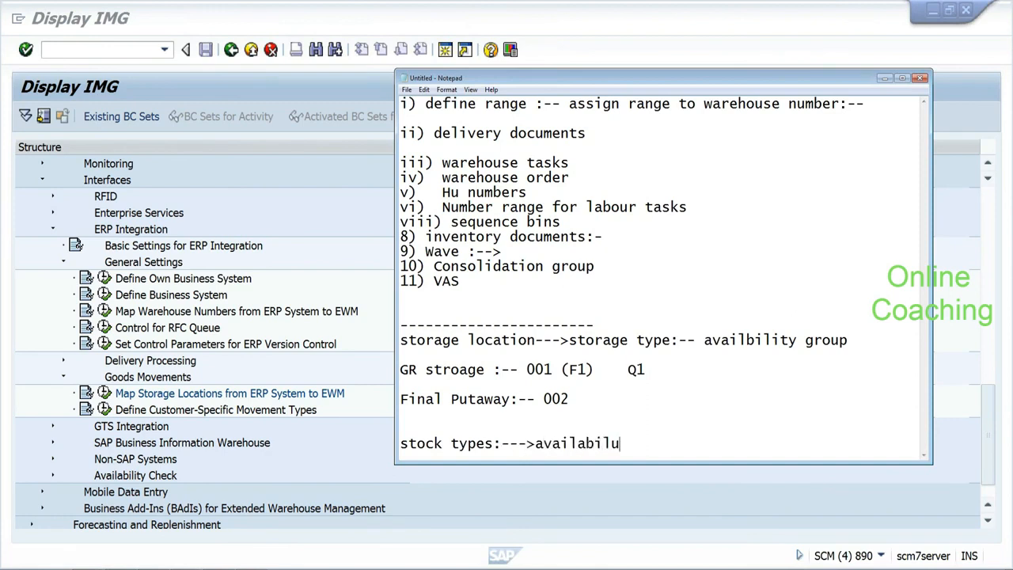
{"action": "key", "text": "BackSpace"}
{"action": "key", "text": "BackSpace"}
{"action": "key", "text": "BackSpace"}
{"action": "type", "text": "ity group ("}
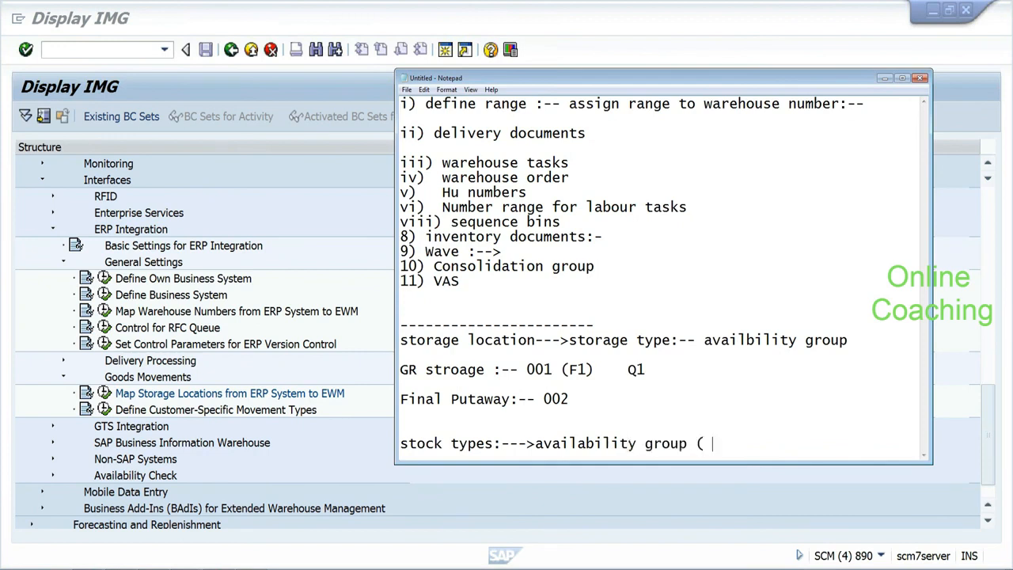
{"action": "type", "text": "storage typ"}
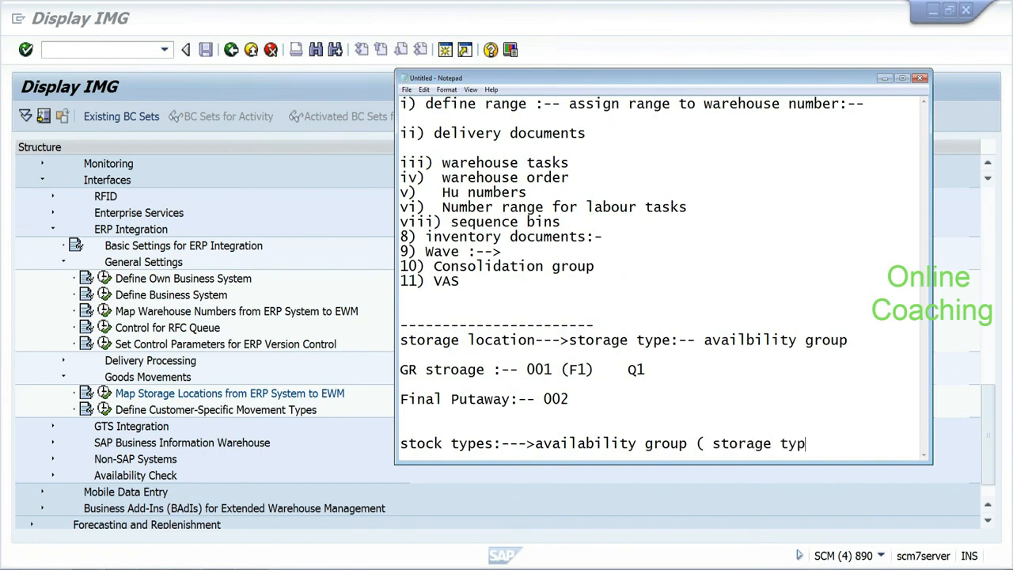
{"action": "type", "text": "e )"}
Step: Add three blank lines below and highlight 'availability group' in the stock types note
{"action": "key", "text": "Return"}
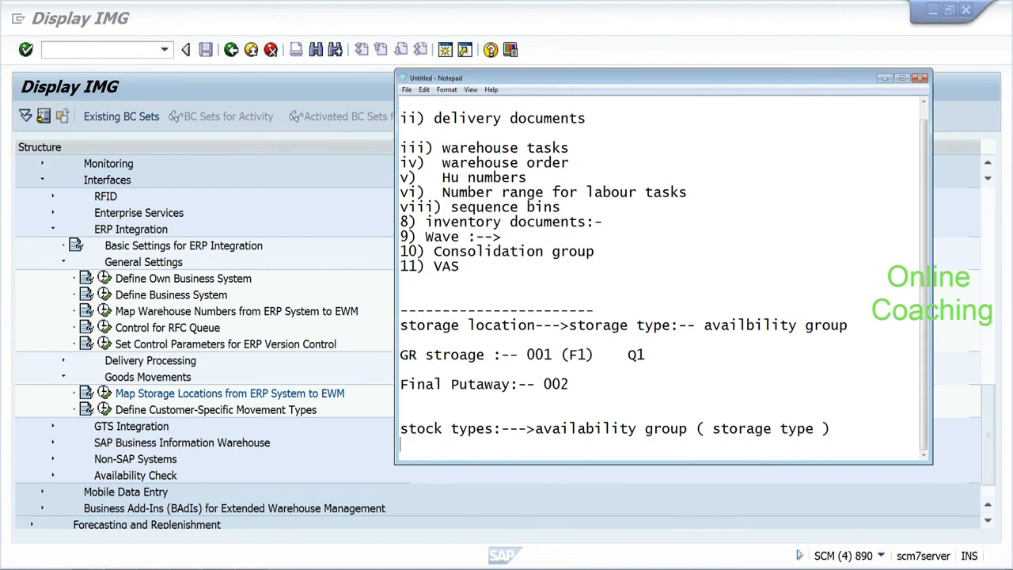
{"action": "key", "text": "Return"}
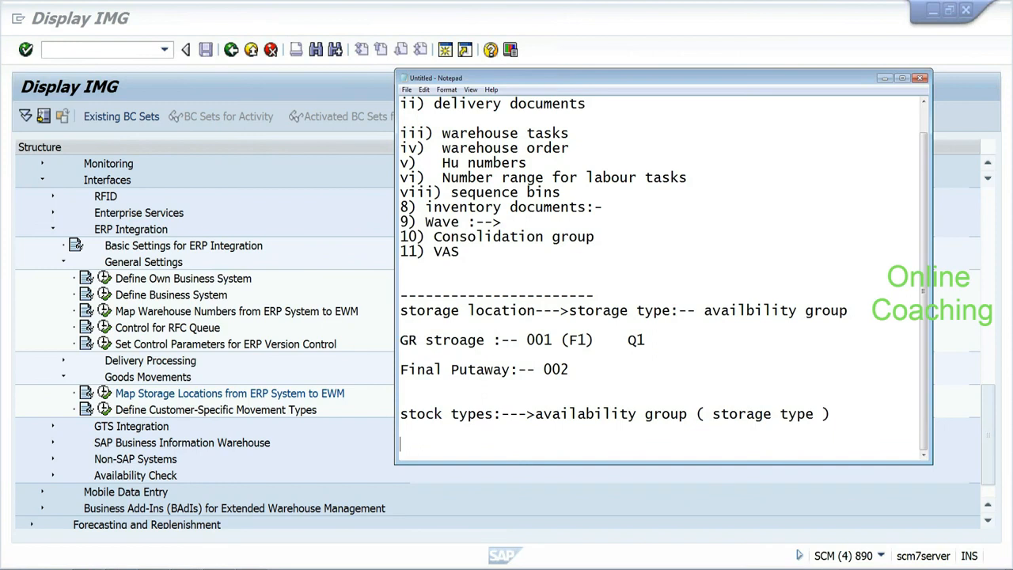
{"action": "key", "text": "Return"}
{"action": "left_click_drag", "start_coordinate": [535, 399], "coordinate": [686, 399]}
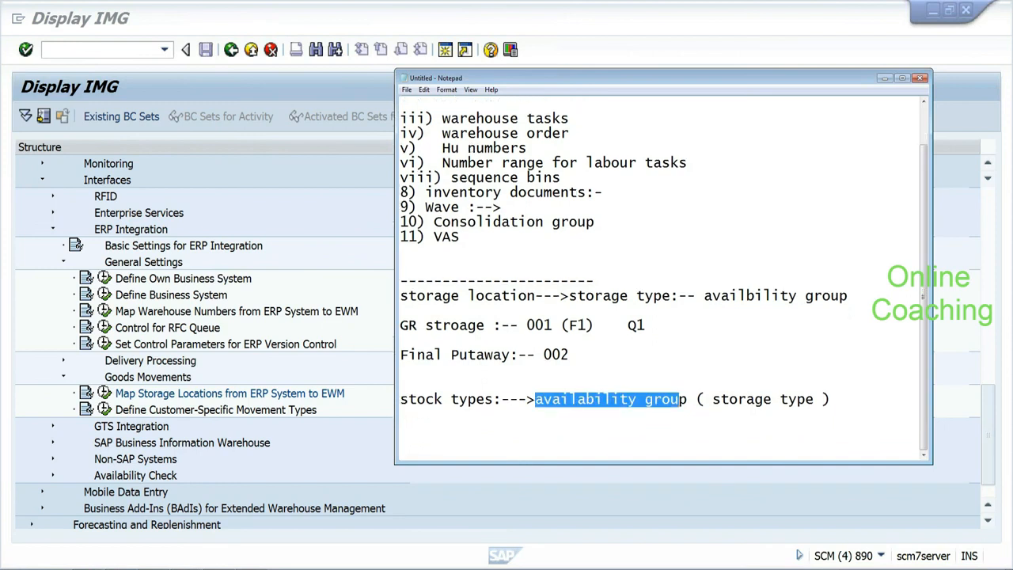
Step: Type the note 'availability group:-- plant storage location combination of ECC..' and add blank lines below it
{"action": "left_click", "coordinate": [682, 399]}
{"action": "type", "text": "availa"}
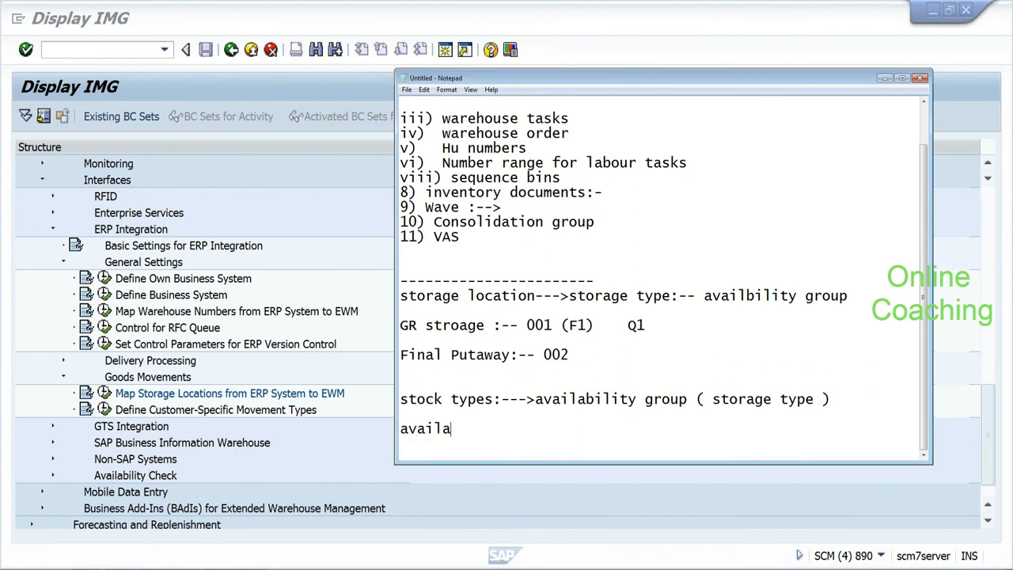
{"action": "type", "text": "bility group:-- plant storage "}
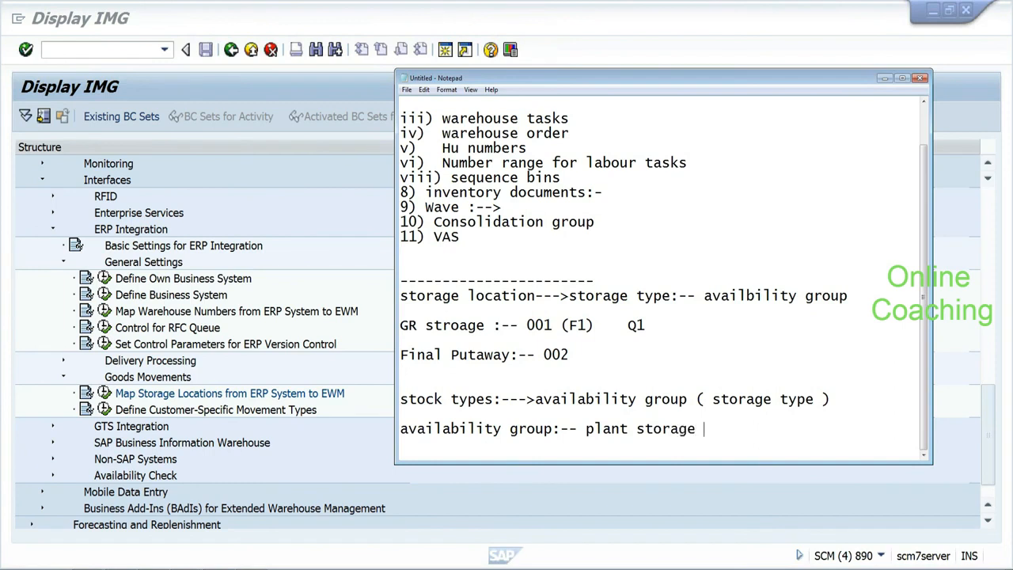
{"action": "type", "text": "location combinations"}
{"action": "key", "text": "BackSpace"}
{"action": "type", "text": "of "}
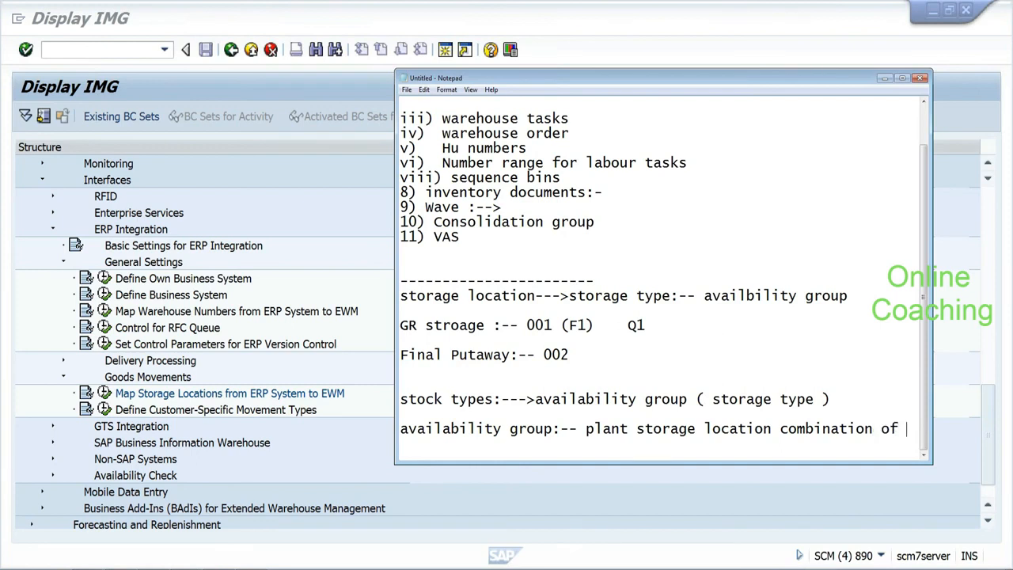
{"action": "type", "text": "ECC.."}
{"action": "key", "text": "Return"}
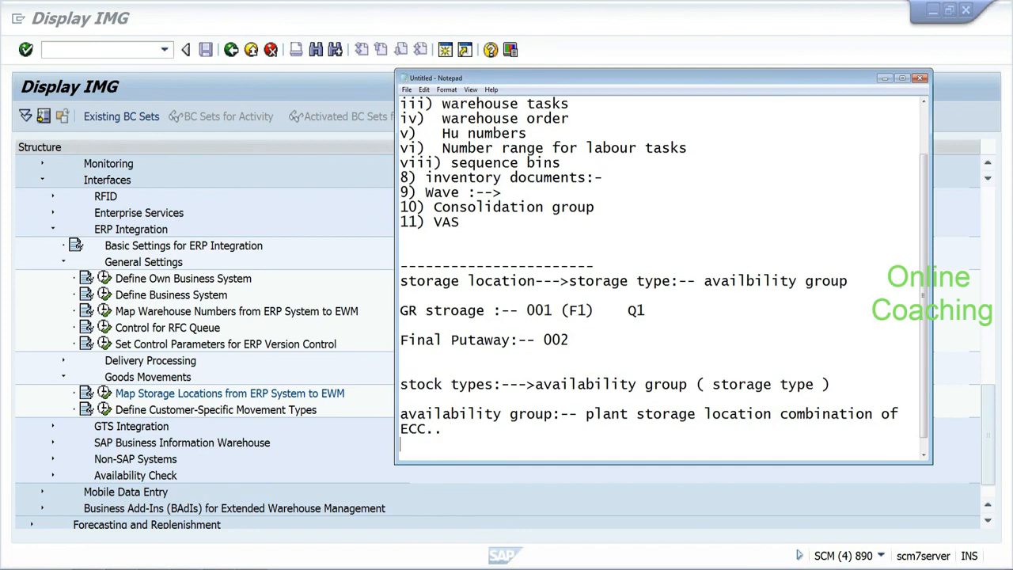
{"action": "key", "text": "Return"}
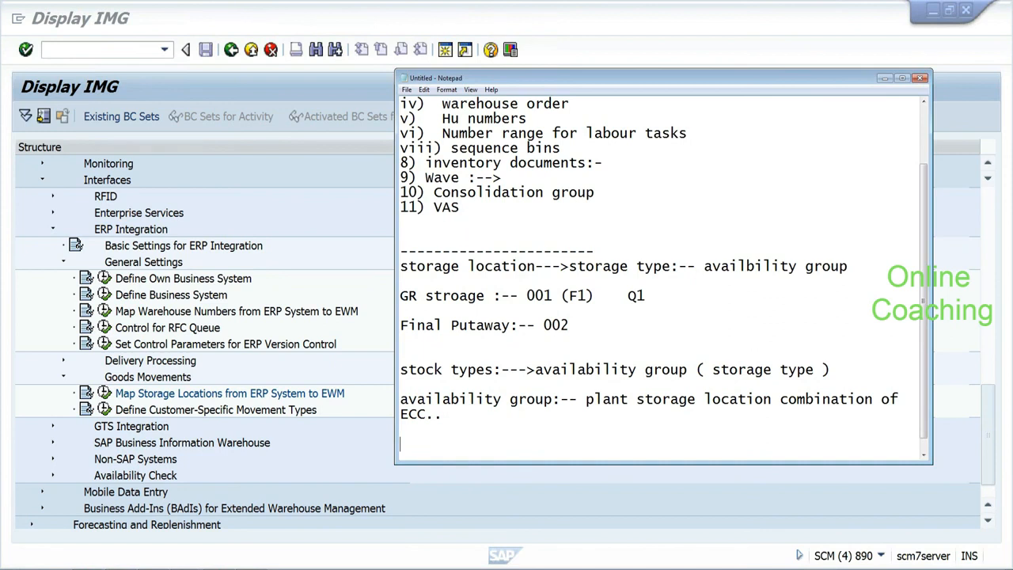
{"action": "key", "text": "Return"}
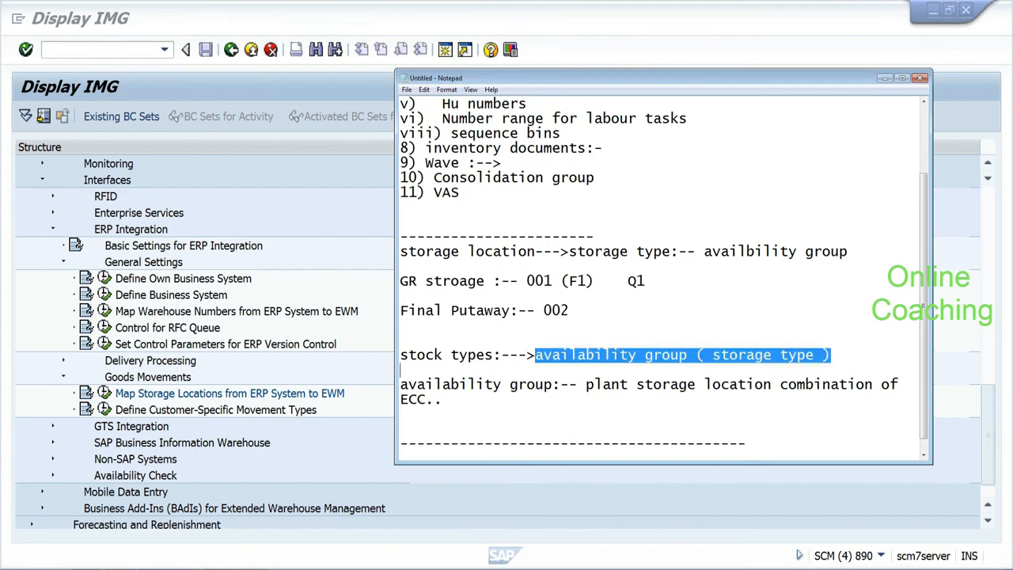
Step: Highlight plant storage, availability group, storage type and stock types in the notes to explain them
{"action": "left_click_drag", "start_coordinate": [585, 384], "coordinate": [696, 384]}
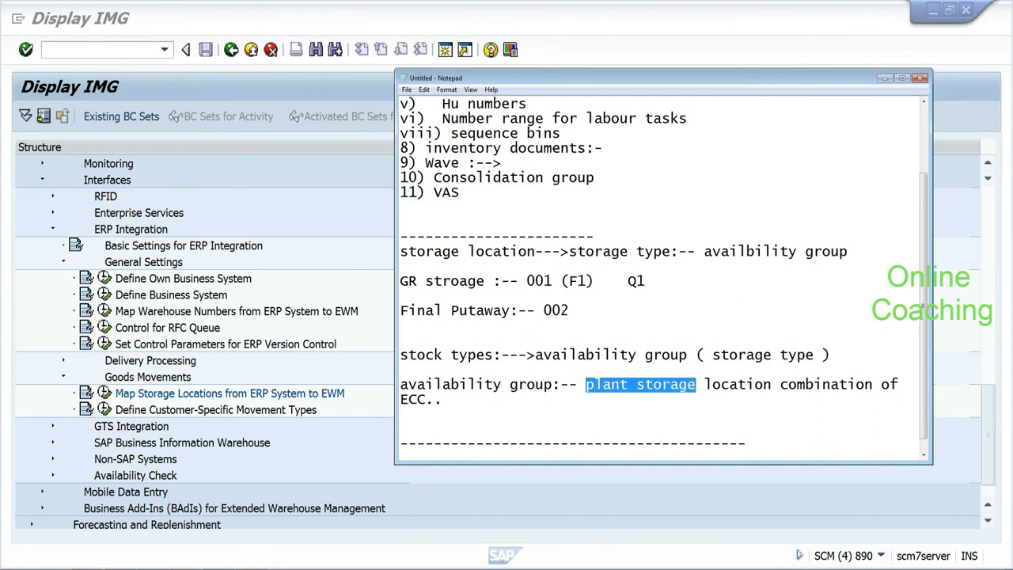
{"action": "left_click", "coordinate": [552, 384]}
{"action": "left_click_drag", "start_coordinate": [552, 384], "coordinate": [400, 383]}
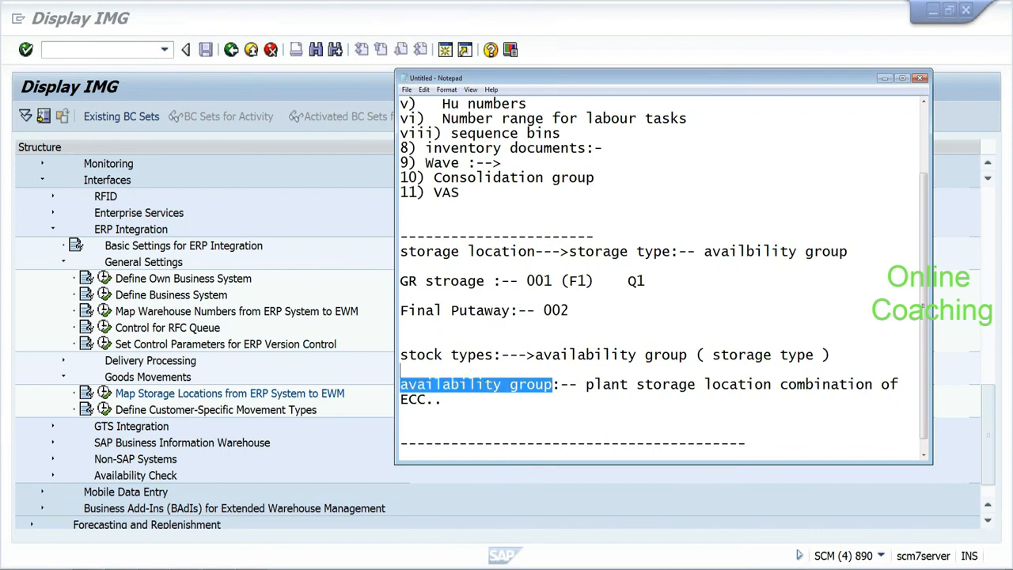
{"action": "left_click", "coordinate": [712, 355]}
{"action": "left_click_drag", "start_coordinate": [712, 354], "coordinate": [815, 354]}
{"action": "double_click", "coordinate": [665, 354]}
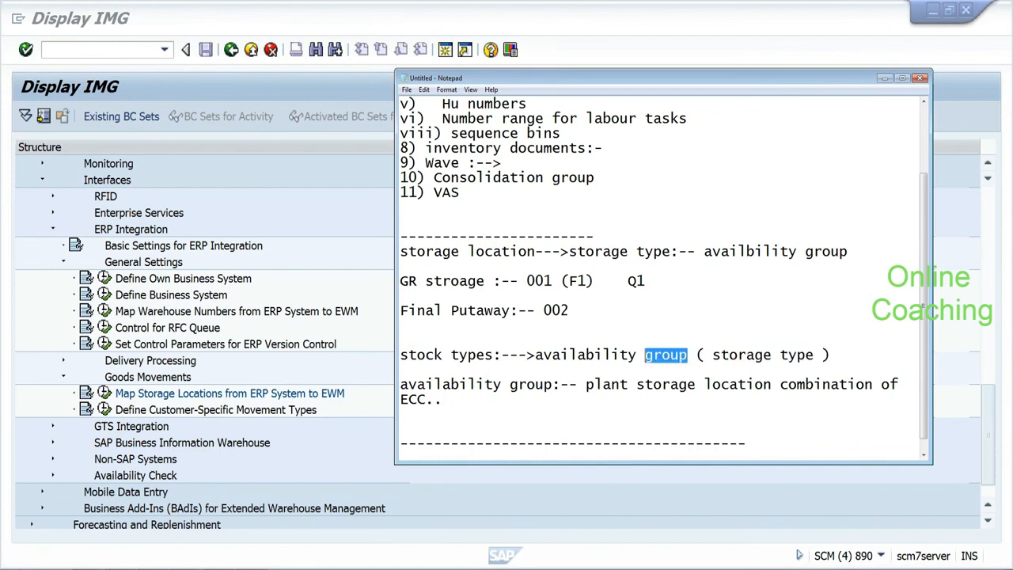
{"action": "left_click_drag", "start_coordinate": [645, 354], "coordinate": [628, 354]}
{"action": "left_click_drag", "start_coordinate": [494, 355], "coordinate": [394, 355]}
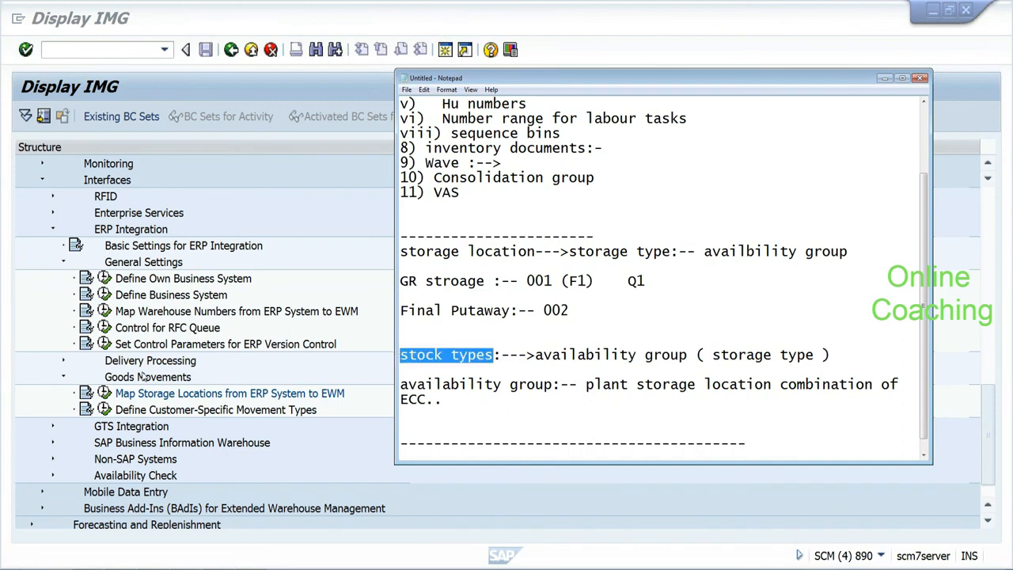
{"action": "left_click", "coordinate": [102, 395]}
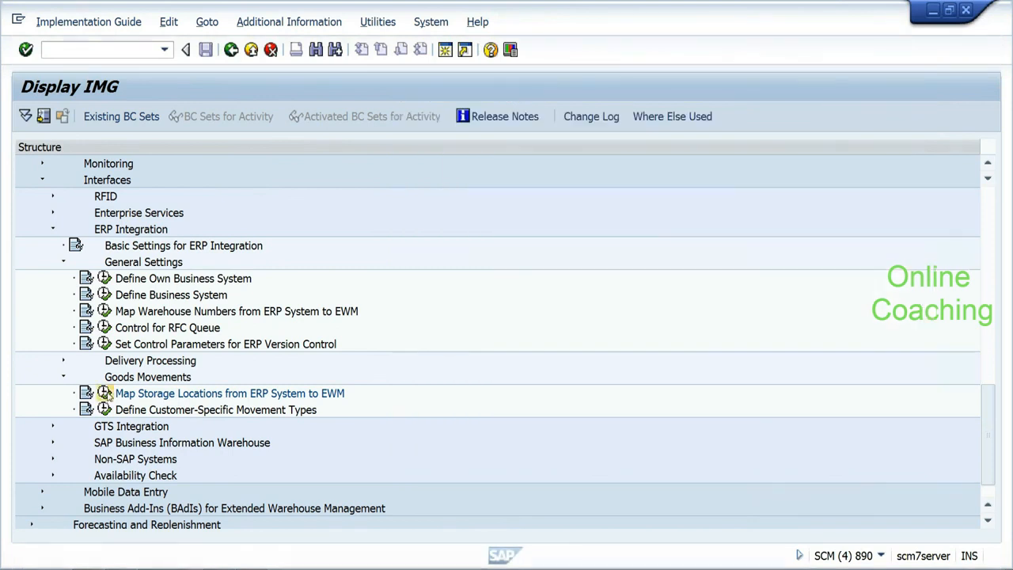
{"action": "left_click", "coordinate": [105, 393]}
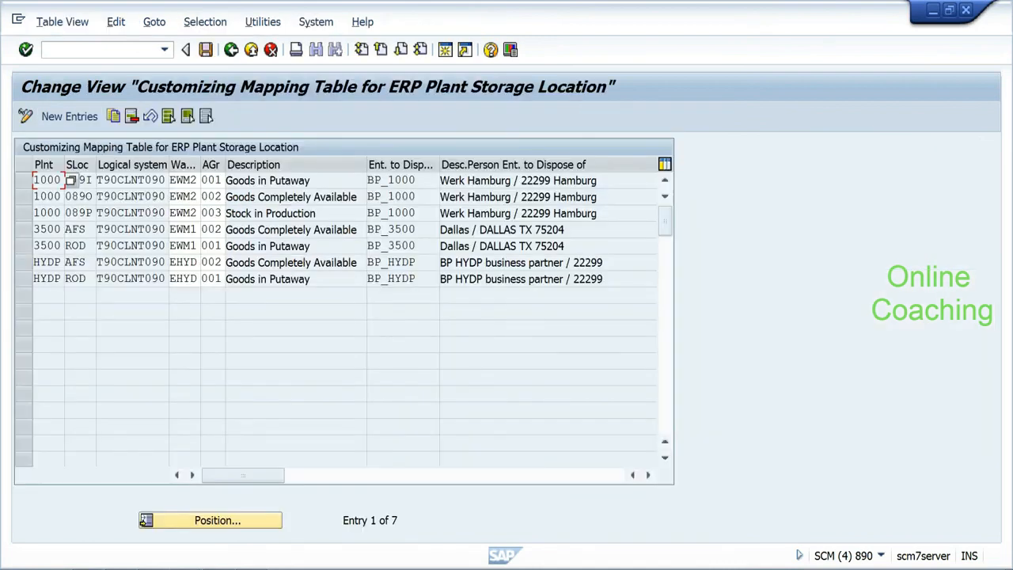
{"action": "left_click", "coordinate": [76, 262]}
{"action": "left_click", "coordinate": [233, 56]}
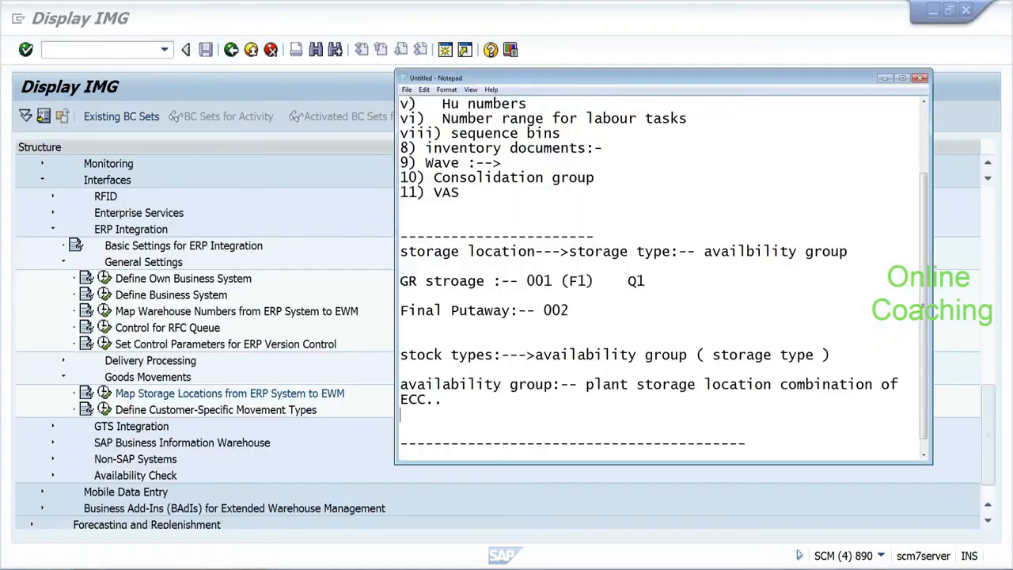
{"action": "left_click_drag", "start_coordinate": [585, 384], "coordinate": [663, 383]}
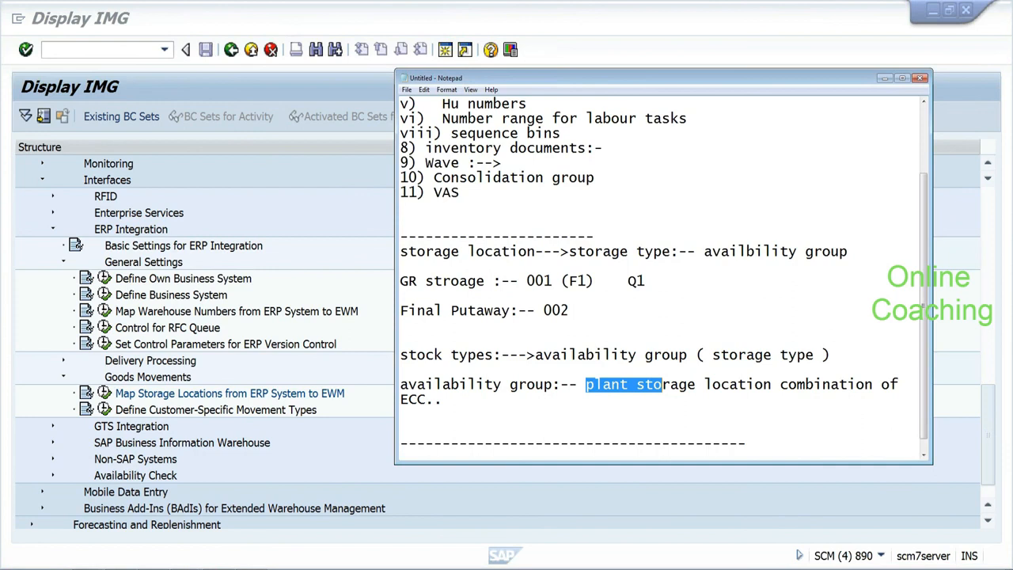
Step: Highlight plant storage, storage type, availability group and stock types, then bring the SAP IMG window forward
{"action": "left_click_drag", "start_coordinate": [663, 384], "coordinate": [586, 384]}
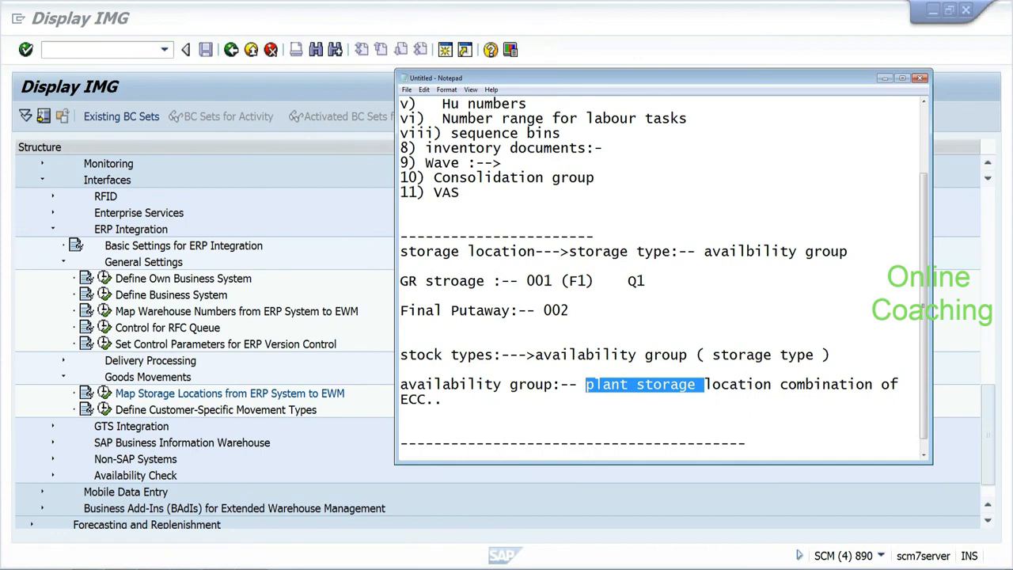
{"action": "left_click", "coordinate": [704, 383]}
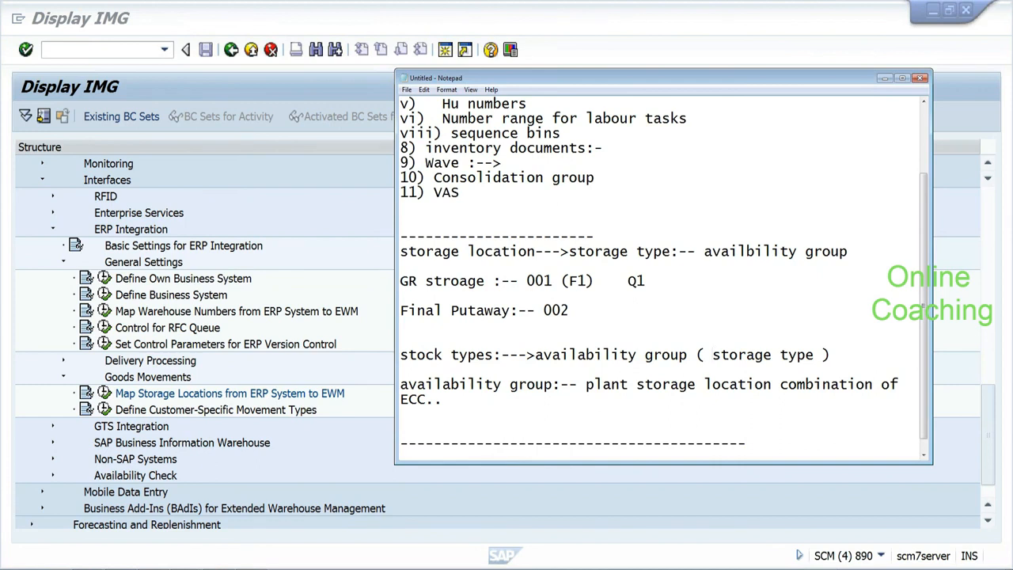
{"action": "left_click_drag", "start_coordinate": [712, 355], "coordinate": [782, 354]}
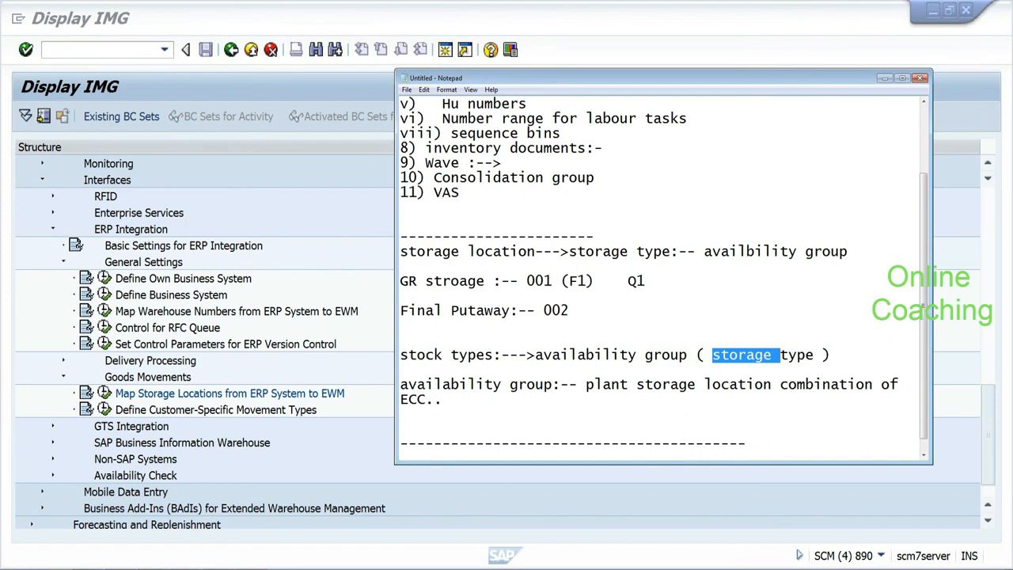
{"action": "left_click_drag", "start_coordinate": [780, 354], "coordinate": [797, 354]}
{"action": "left_click_drag", "start_coordinate": [687, 355], "coordinate": [535, 354]}
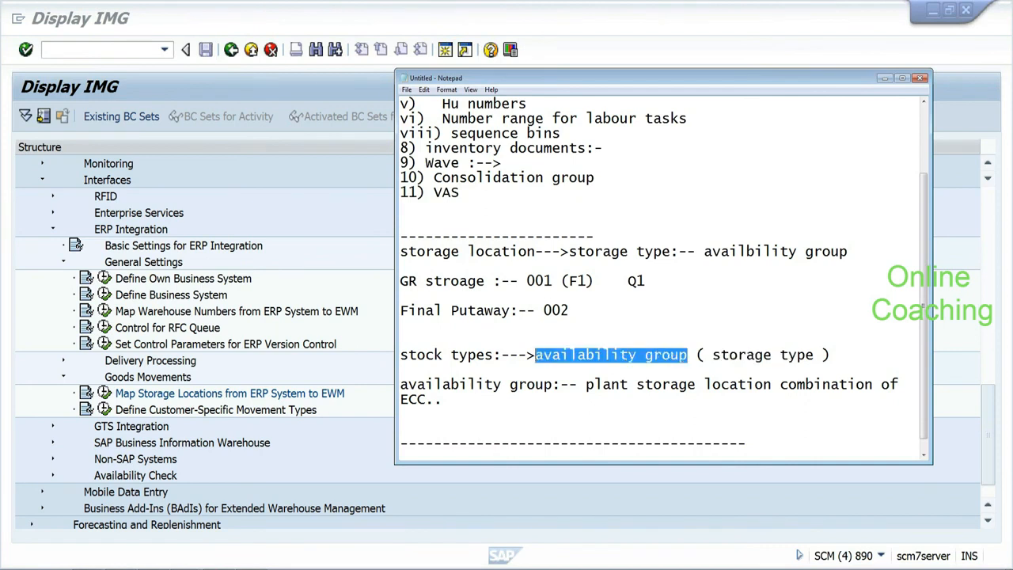
{"action": "left_click_drag", "start_coordinate": [494, 354], "coordinate": [399, 354]}
{"action": "left_click", "coordinate": [965, 411]}
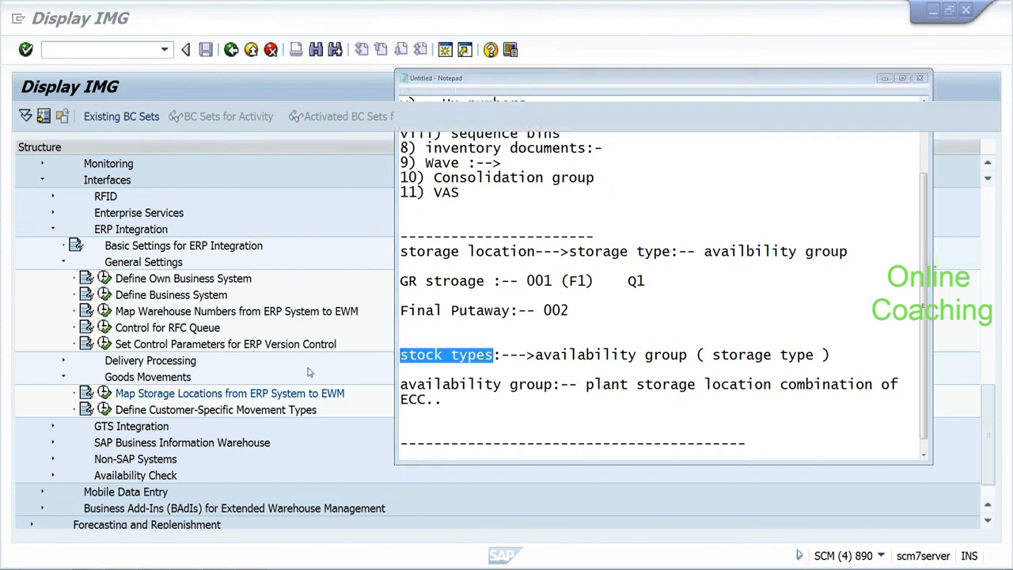
{"action": "left_click_drag", "start_coordinate": [990, 432], "coordinate": [991, 428]}
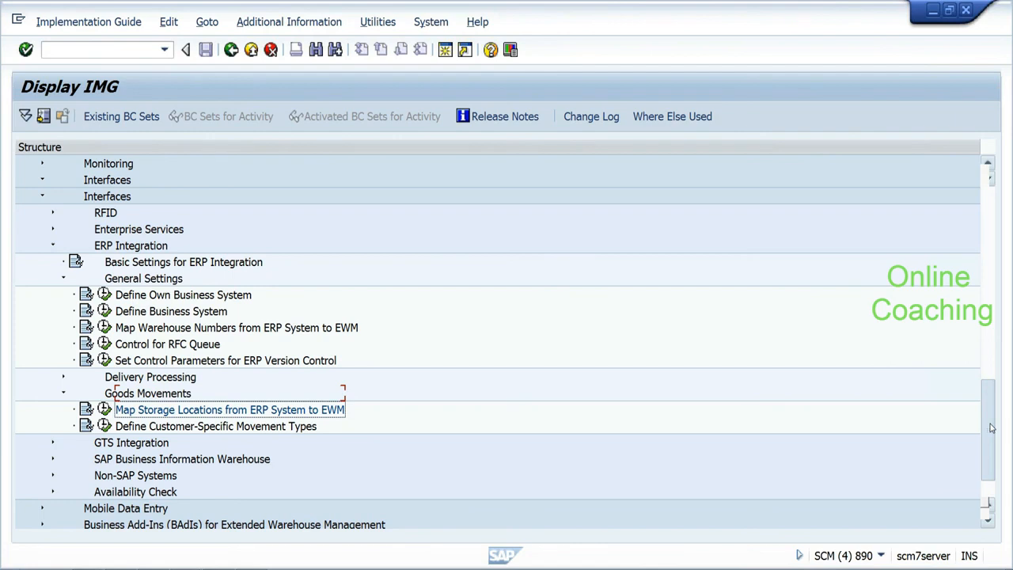
Step: Scroll the IMG tree up to Extended Warehouse Management > Master Data, then return to the Notepad notes
{"action": "left_click_drag", "start_coordinate": [991, 427], "coordinate": [992, 420]}
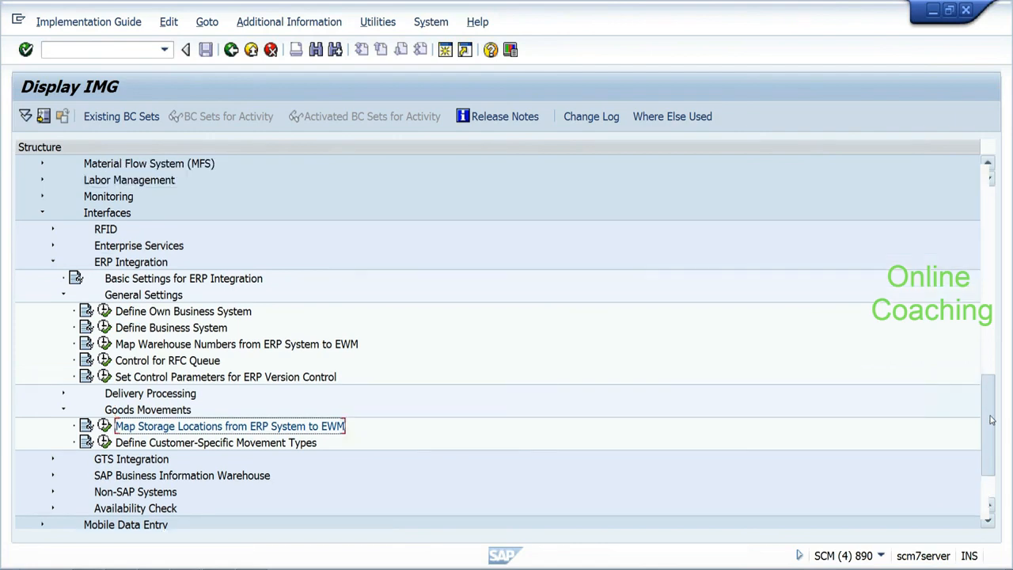
{"action": "left_click_drag", "start_coordinate": [991, 419], "coordinate": [990, 242]}
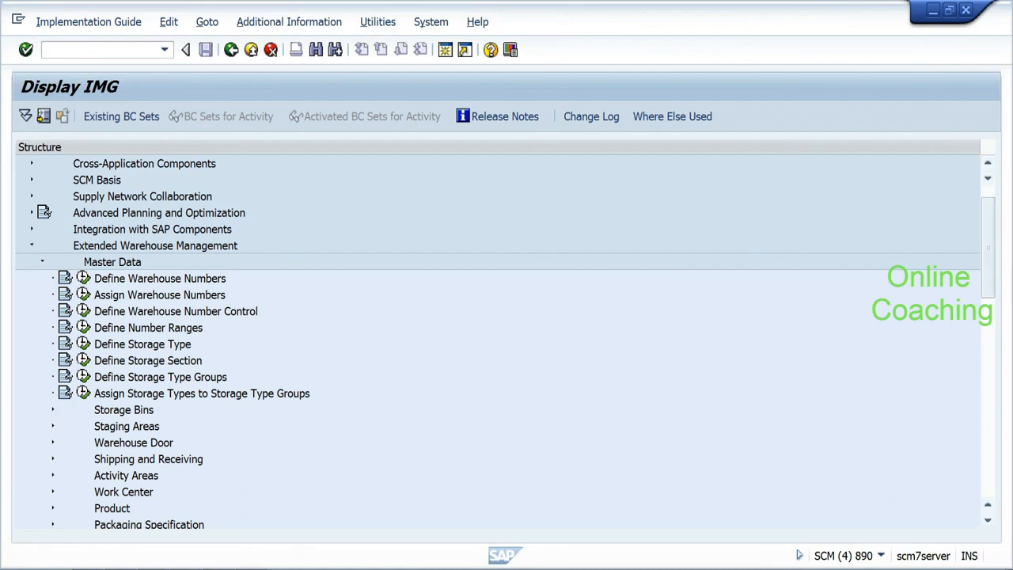
{"action": "key", "text": "alt+Tab"}
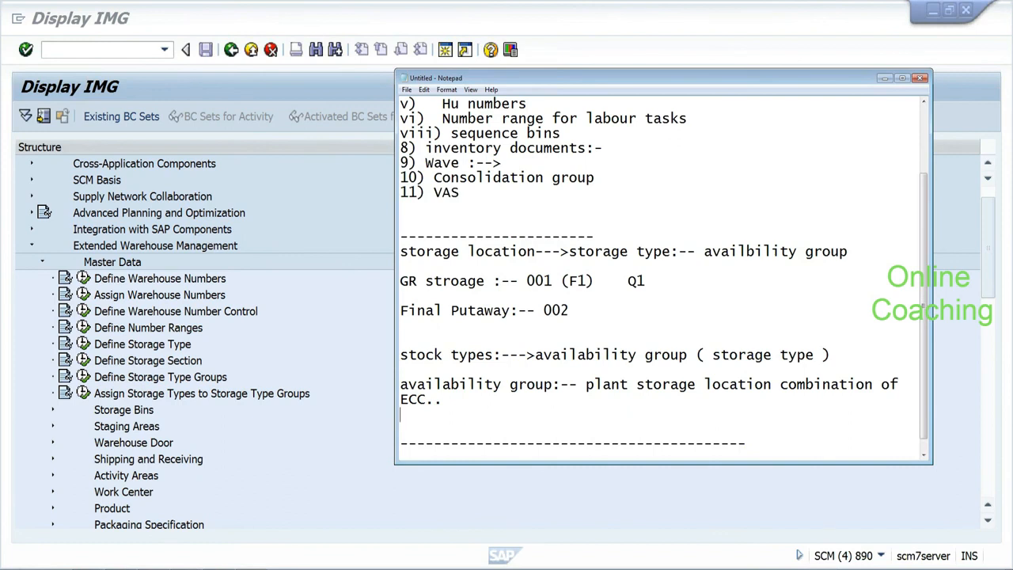
{"action": "left_click", "coordinate": [400, 354]}
{"action": "left_click_drag", "start_coordinate": [401, 355], "coordinate": [451, 399]}
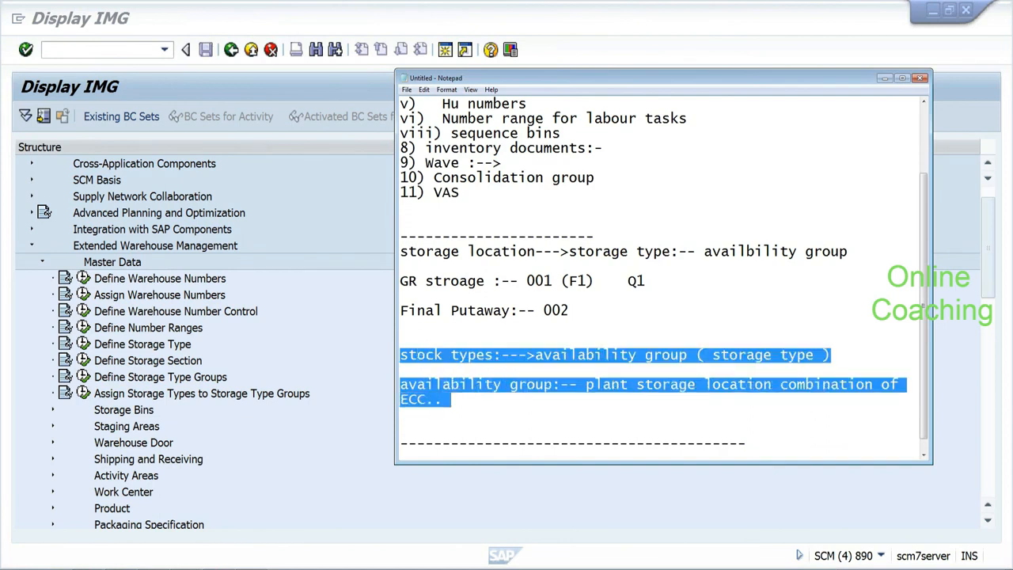
{"action": "left_click", "coordinate": [317, 265]}
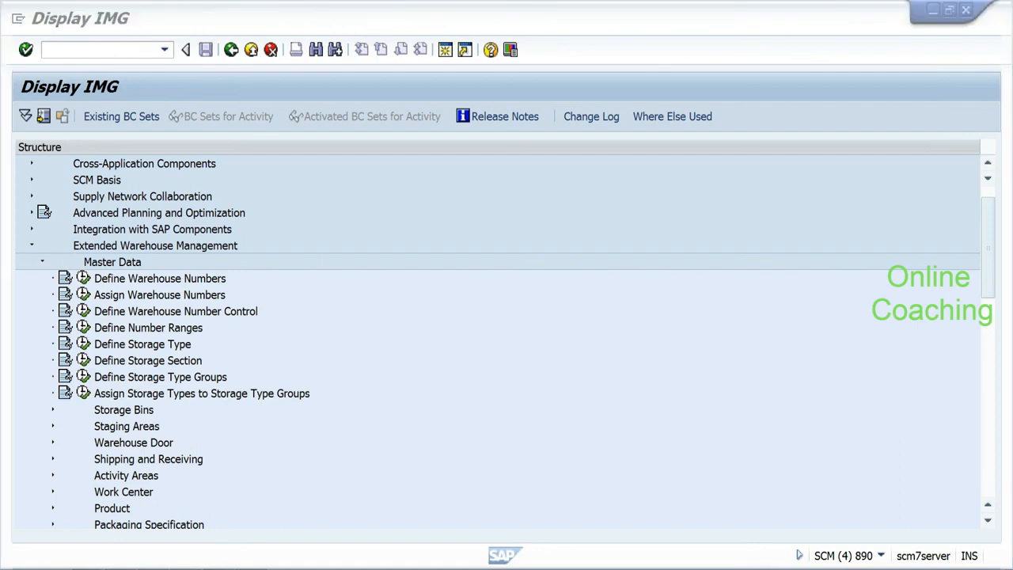
{"action": "key", "text": "alt+Tab"}
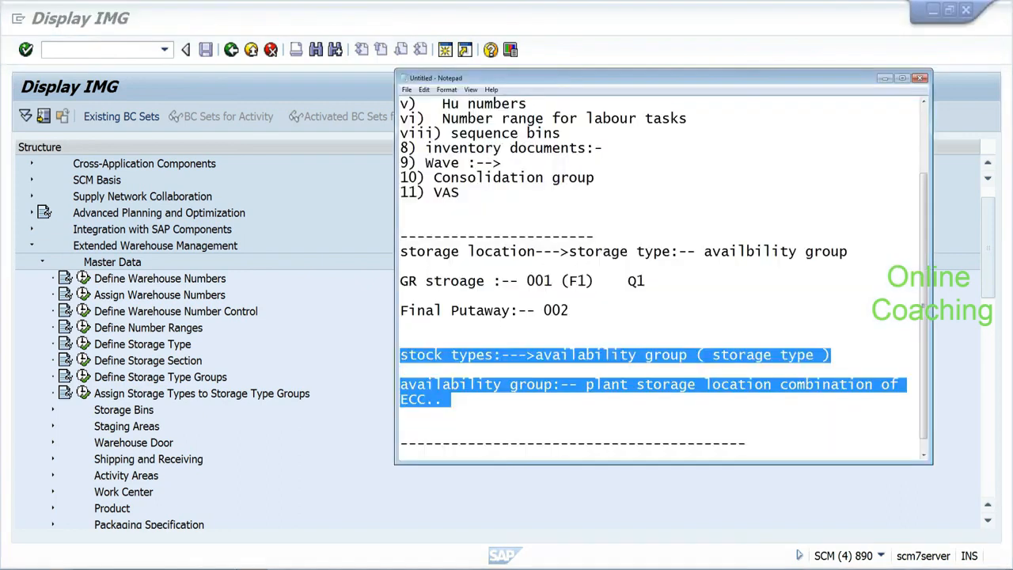
Step: Bring the IMG tree forward and select Define Number Ranges under EWM Master Data
{"action": "left_click", "coordinate": [312, 362]}
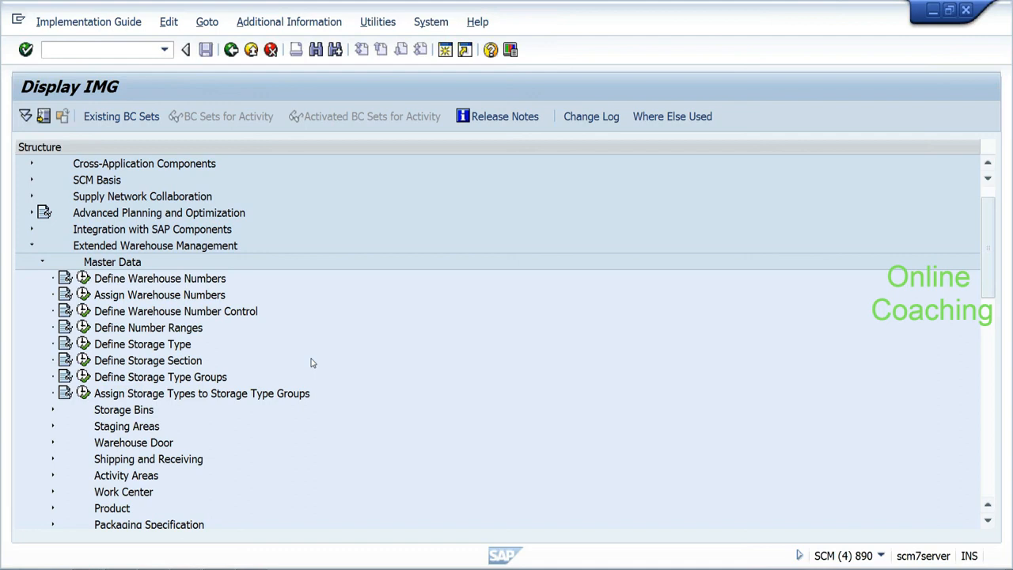
{"action": "left_click", "coordinate": [137, 333]}
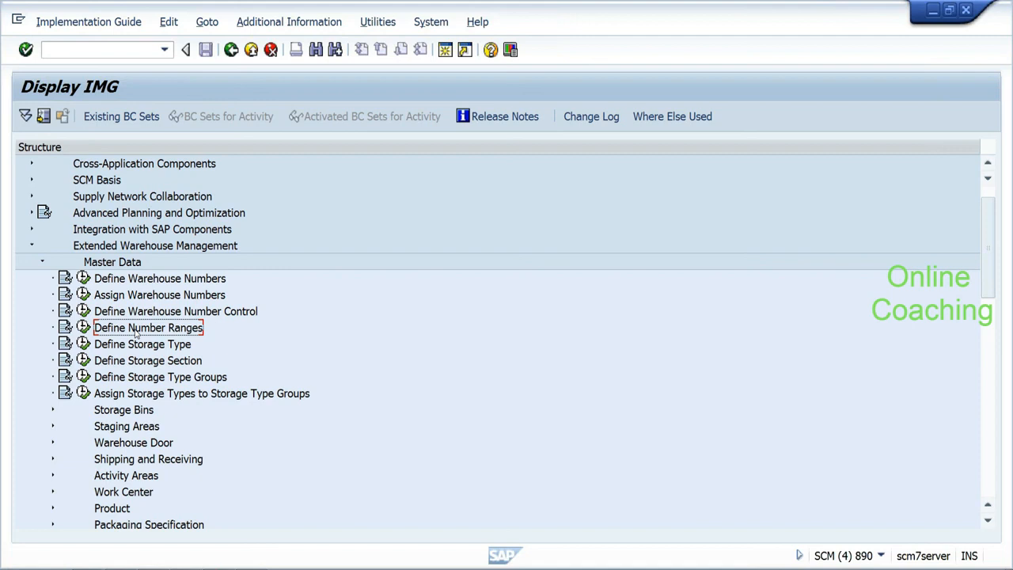
Step: In Define Storage Type, open storage type 0080 and check its availability group 002
{"action": "left_click", "coordinate": [84, 344]}
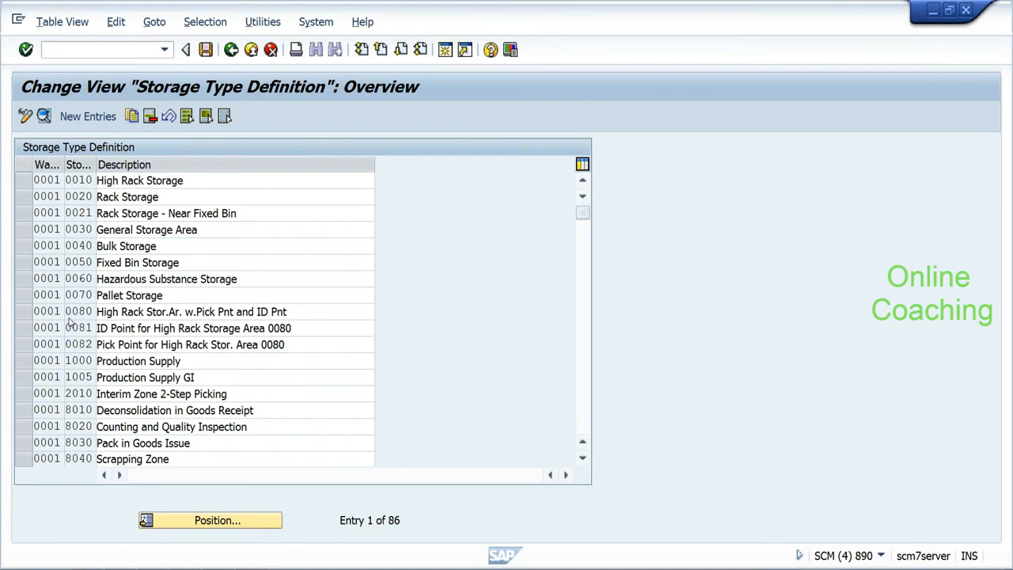
{"action": "double_click", "coordinate": [69, 313]}
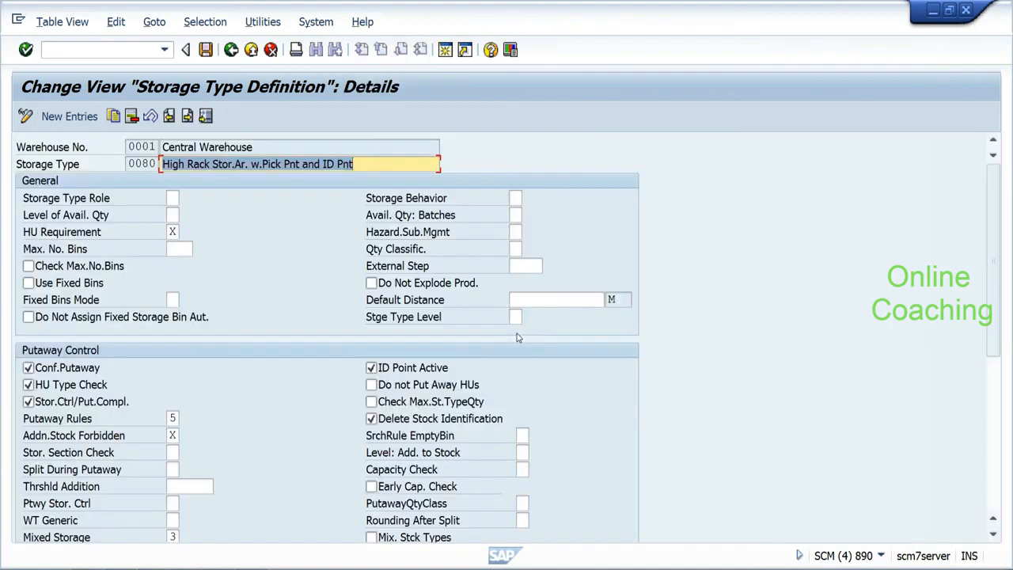
{"action": "scroll", "coordinate": [986, 429], "scroll_direction": "down", "scroll_amount": 5}
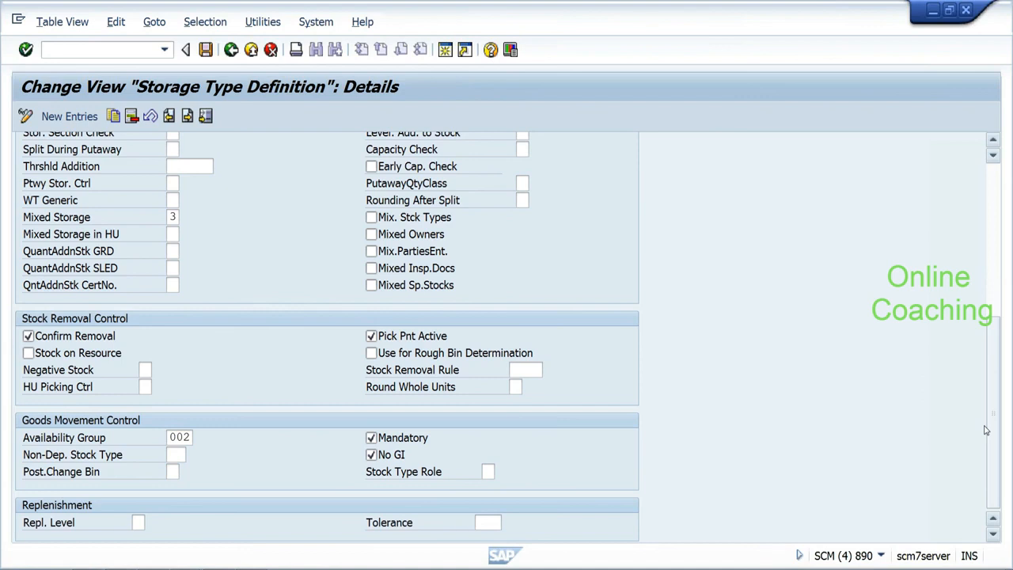
{"action": "left_click", "coordinate": [231, 50]}
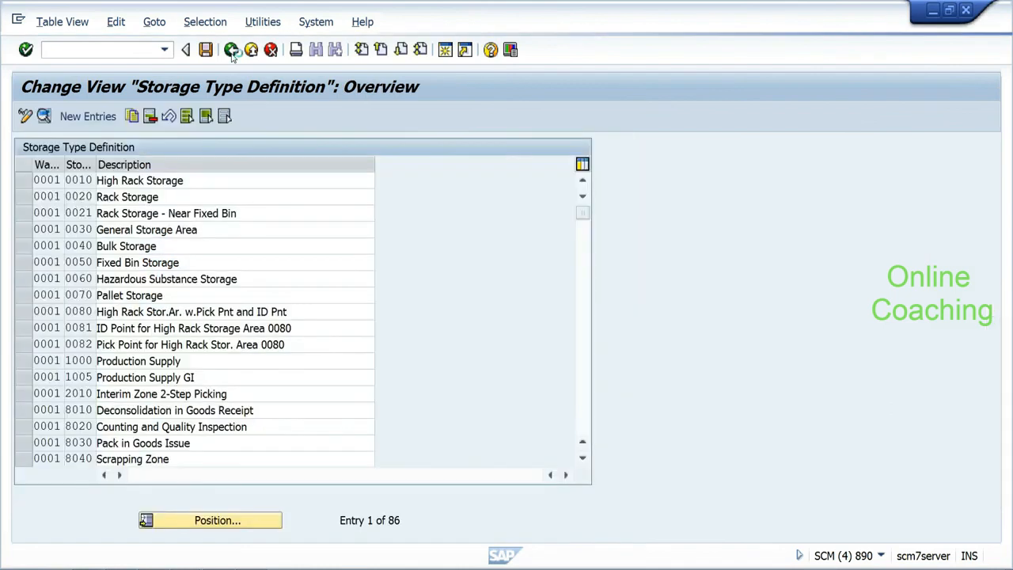
Step: Go back from the storage type 0080 details to the Display IMG tree
{"action": "left_click", "coordinate": [231, 51]}
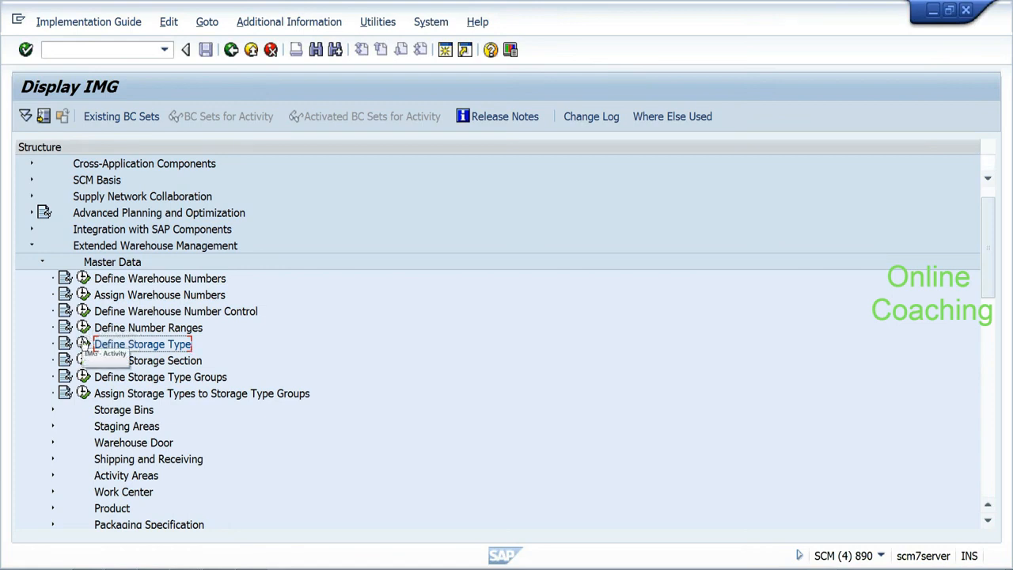
Step: Select the Define Storage Type activity and nudge the IMG tree scrollbar
{"action": "left_click", "coordinate": [84, 343]}
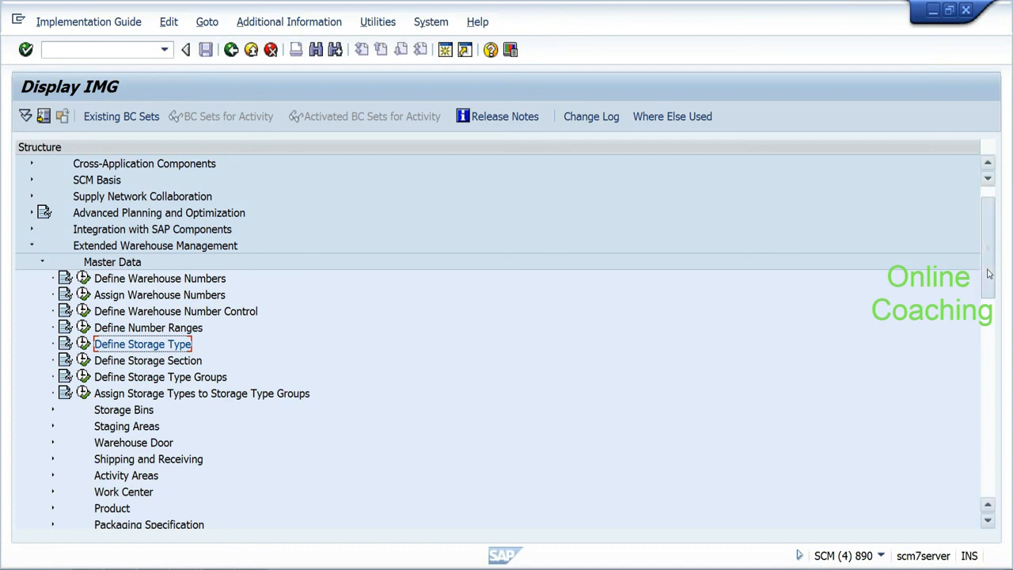
{"action": "left_click_drag", "start_coordinate": [988, 275], "coordinate": [988, 276]}
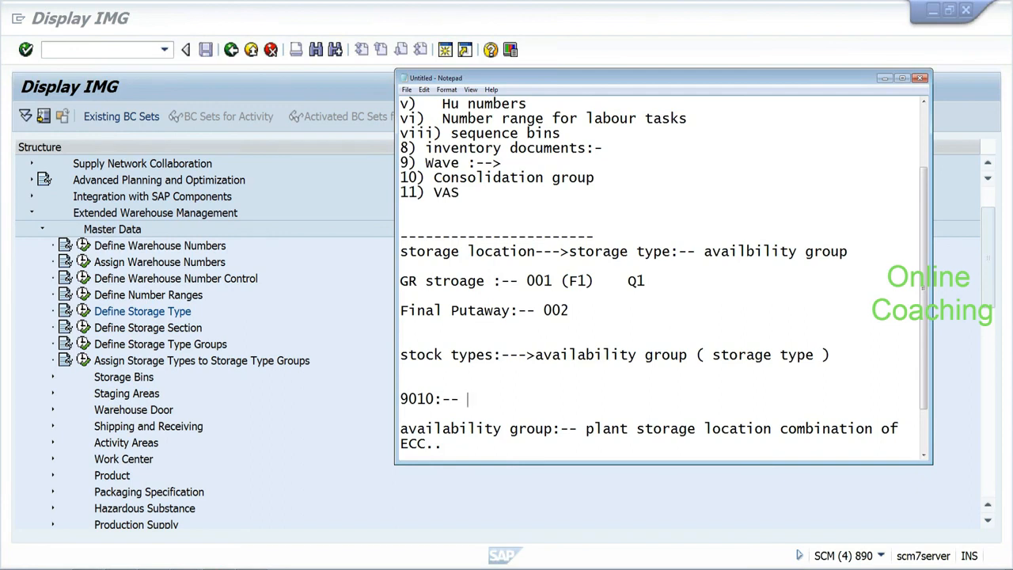
Step: Under the 9010:-- line, add the mapping 'F1:-- Q1 :---> F2:--' and start a new line
{"action": "key", "text": "Return"}
{"action": "type", "text": "F1"}
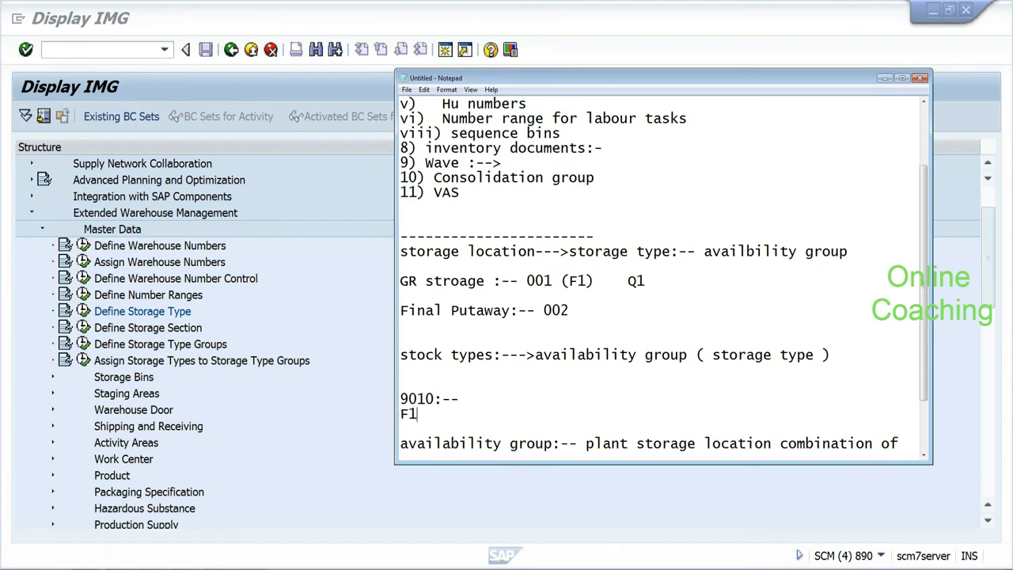
{"action": "type", "text": ":-- Q1 :---> F2:--"}
{"action": "key", "text": "Return"}
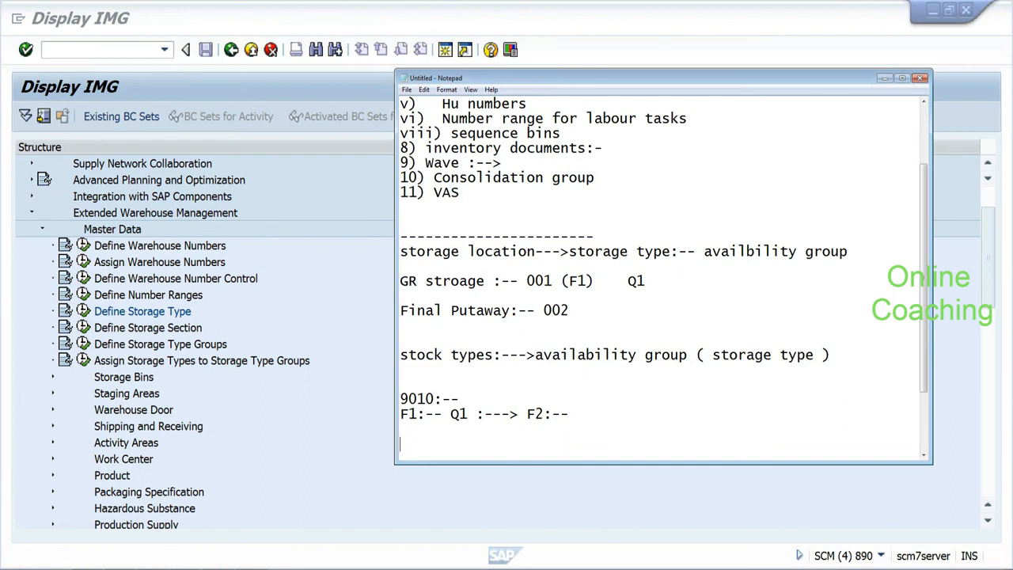
Step: Highlight F2 and Q1 on the 9010 mapping line and storage in the stock types note
{"action": "left_click_drag", "start_coordinate": [526, 413], "coordinate": [543, 414]}
{"action": "left_click_drag", "start_coordinate": [450, 414], "coordinate": [467, 414]}
{"action": "left_click_drag", "start_coordinate": [713, 354], "coordinate": [772, 354]}
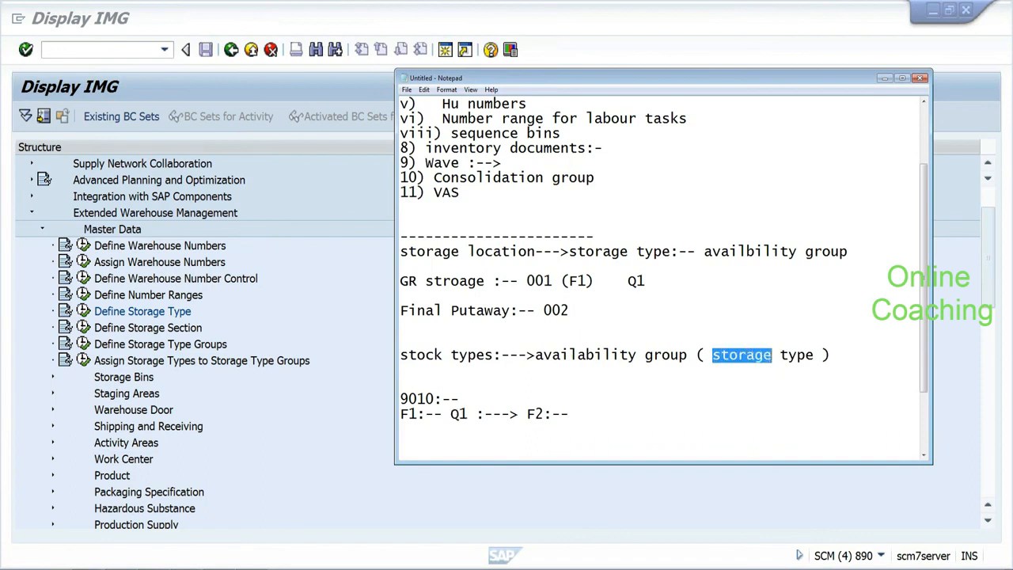
{"action": "left_click_drag", "start_coordinate": [527, 414], "coordinate": [544, 414]}
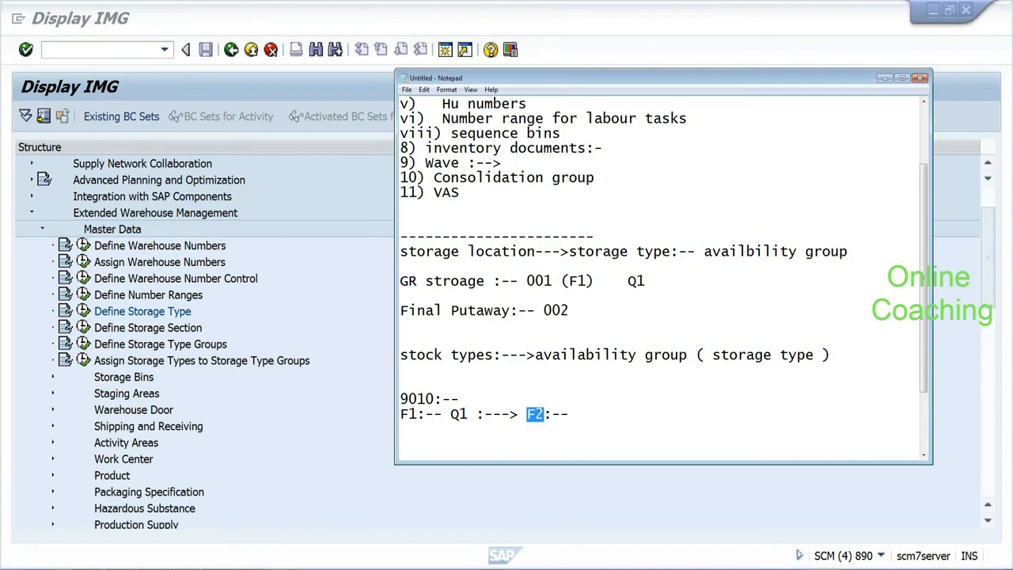
{"action": "left_click", "coordinate": [551, 413]}
Step: Highlight availability group and the stock type notes, then bring the SAP IMG window forward
{"action": "left_click_drag", "start_coordinate": [712, 355], "coordinate": [535, 354]}
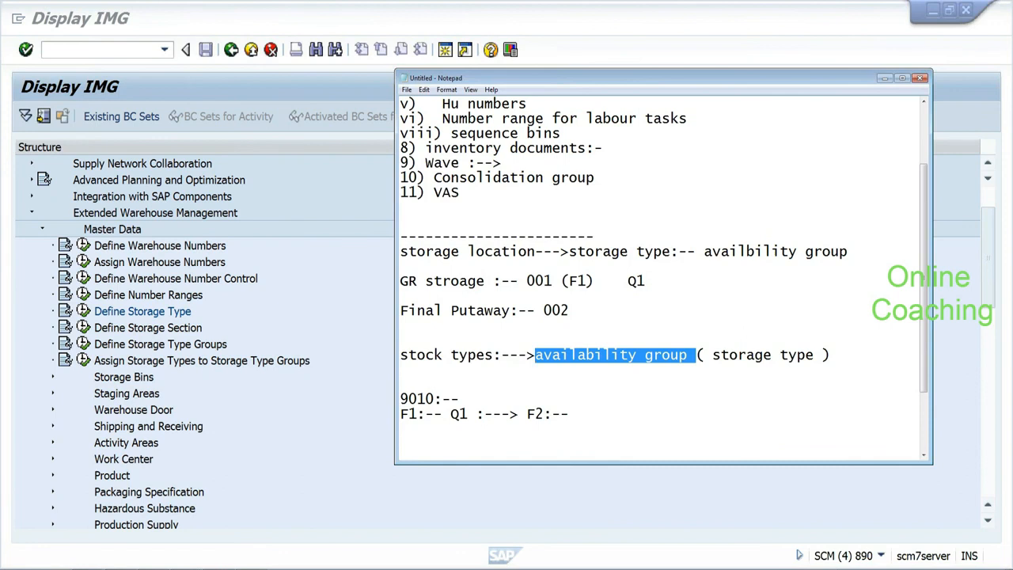
{"action": "left_click_drag", "start_coordinate": [401, 355], "coordinate": [577, 413]}
{"action": "left_click", "coordinate": [577, 414]}
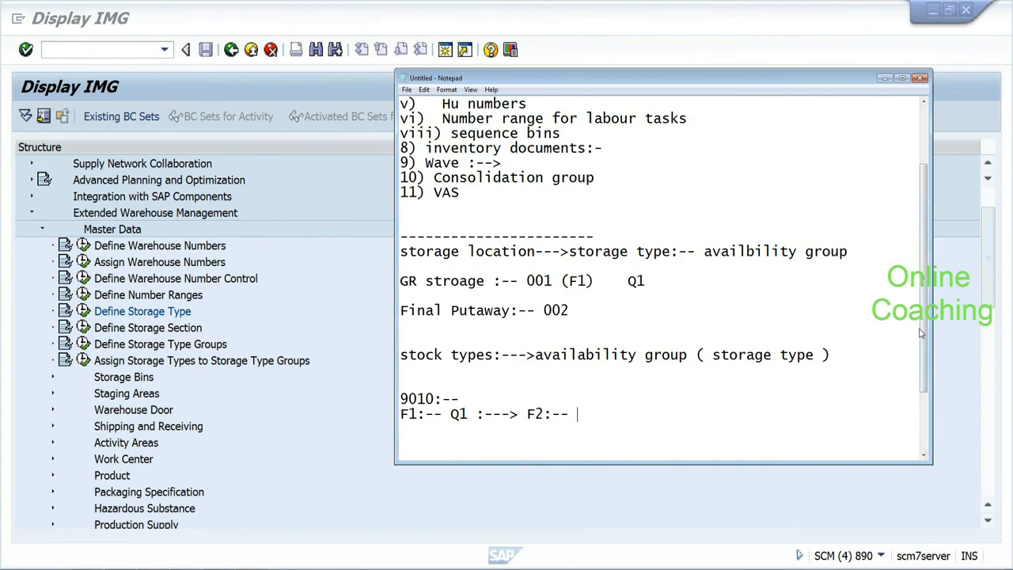
{"action": "left_click_drag", "start_coordinate": [922, 335], "coordinate": [924, 372]}
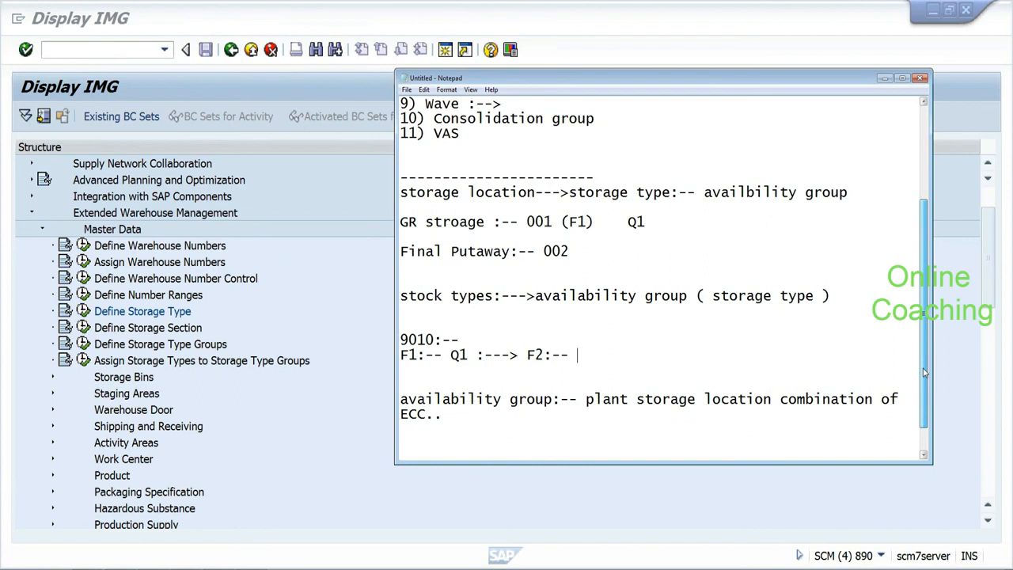
{"action": "left_click", "coordinate": [292, 324]}
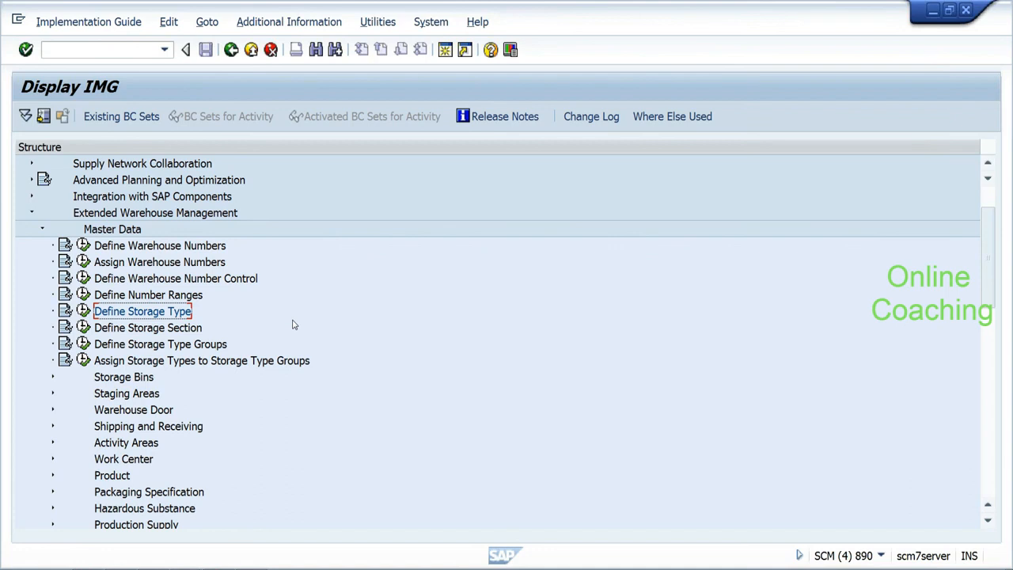
Step: Select Define Storage Type Groups, then log off the SAP session via System > Log off
{"action": "left_click", "coordinate": [141, 341]}
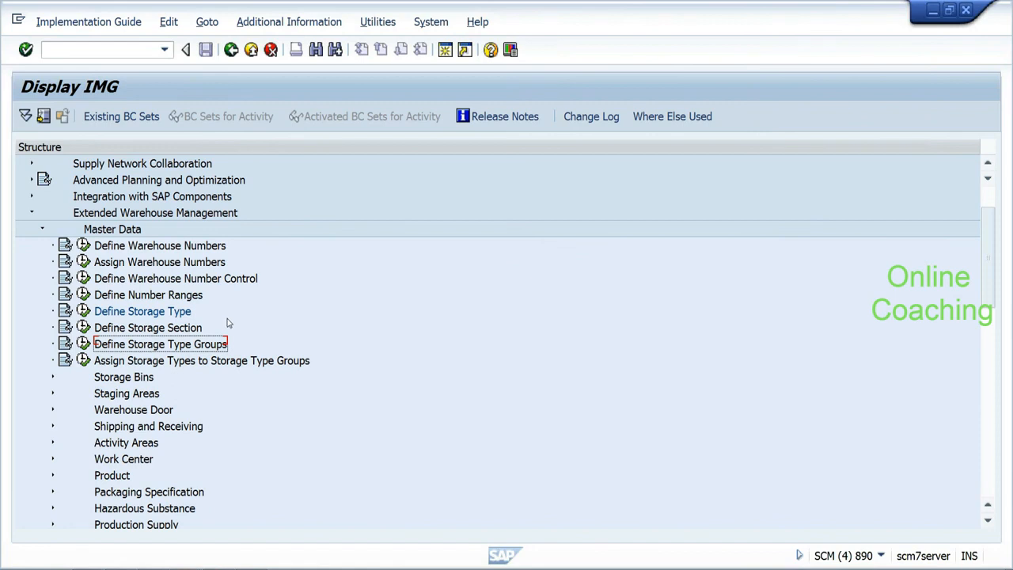
{"action": "left_click", "coordinate": [431, 23]}
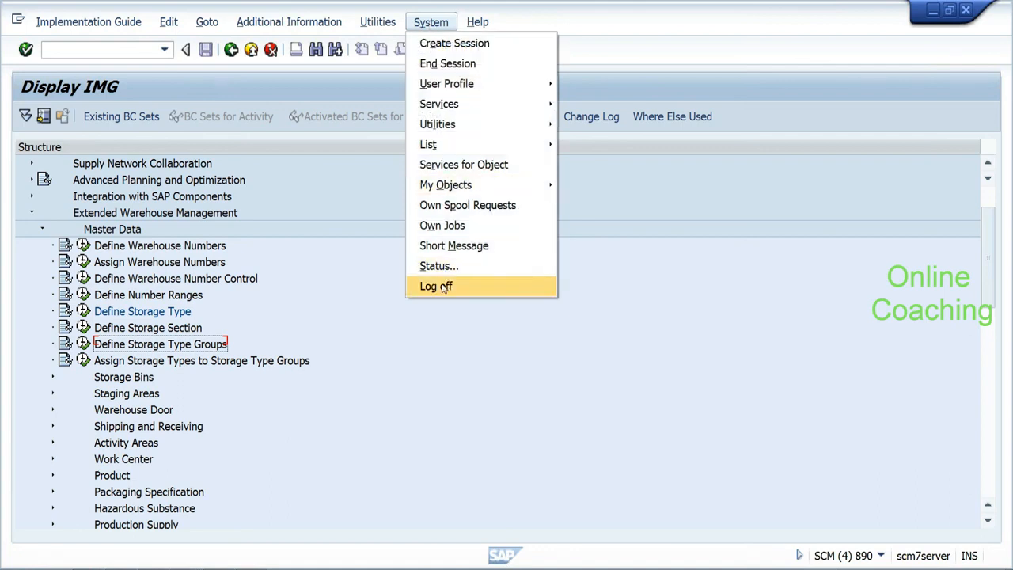
{"action": "left_click", "coordinate": [435, 285]}
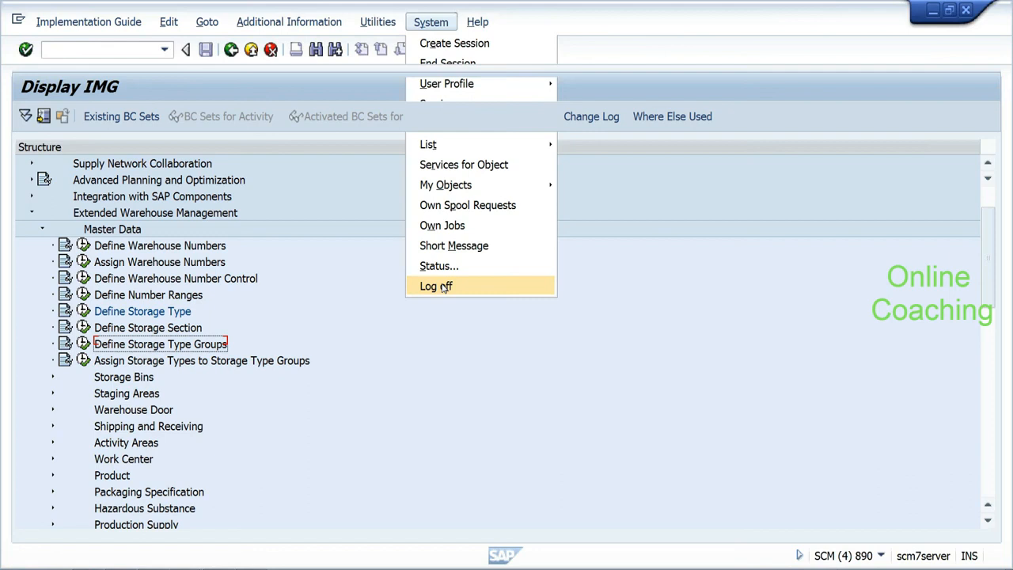